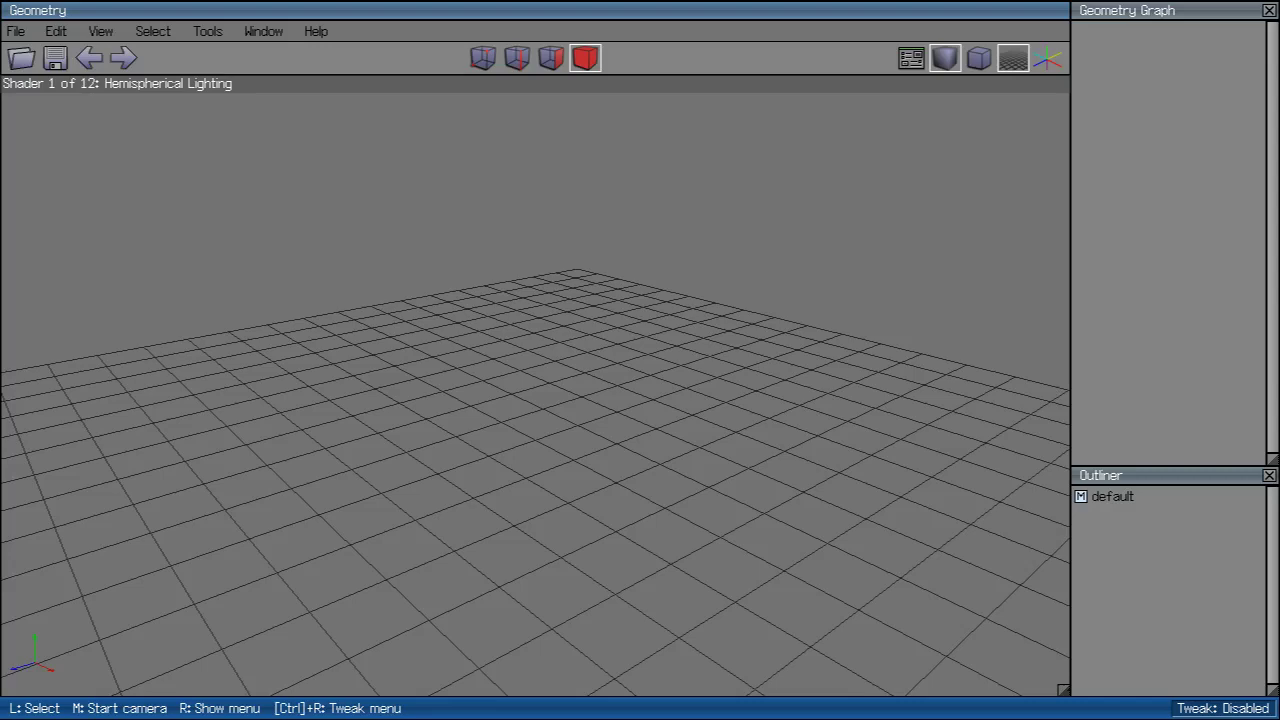
# Step: Create a default cube on the ground grid and switch the display to flat shading
pyautogui.middleClick(535, 390)
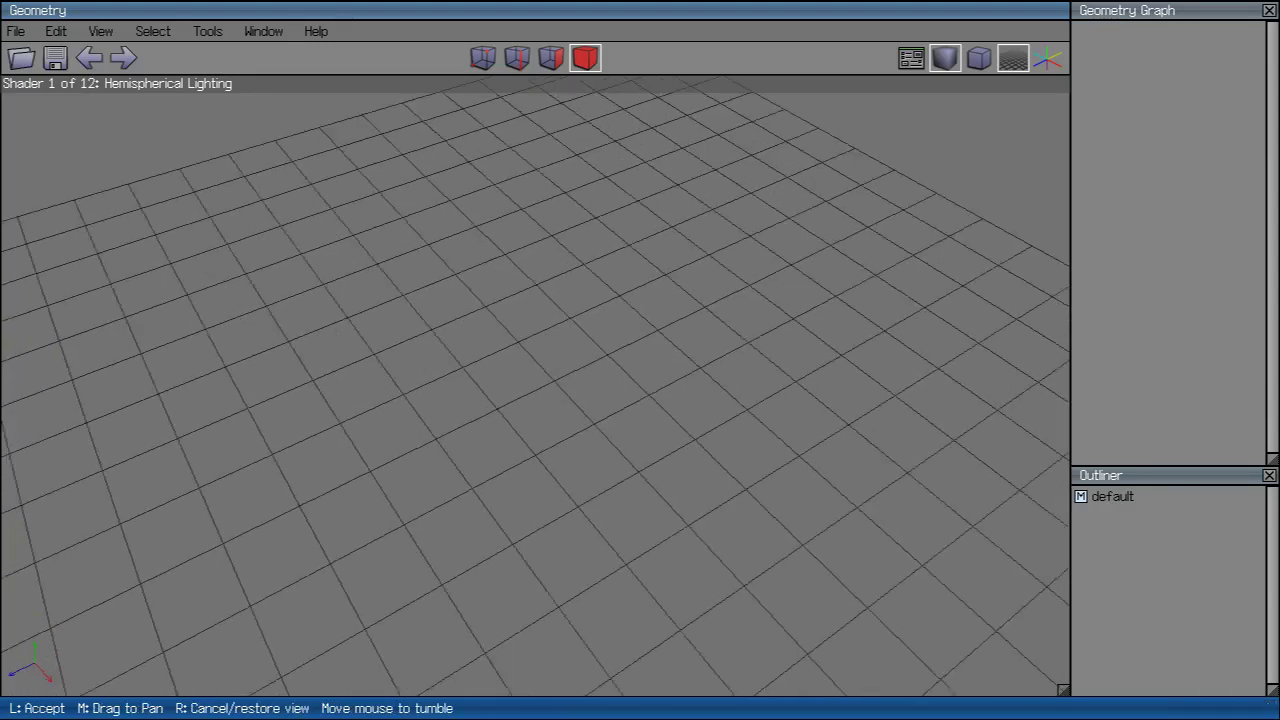
pyautogui.click(560, 400)
pyautogui.rightClick(560, 403)
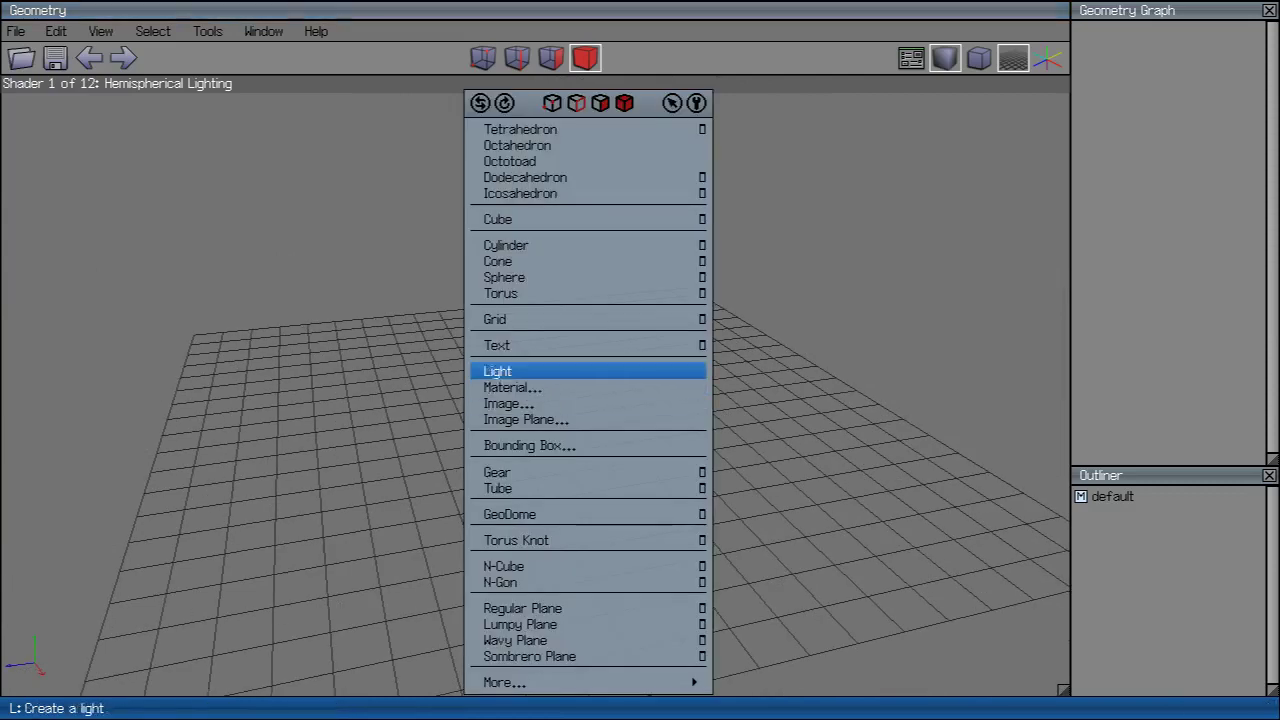
pyautogui.click(520, 219)
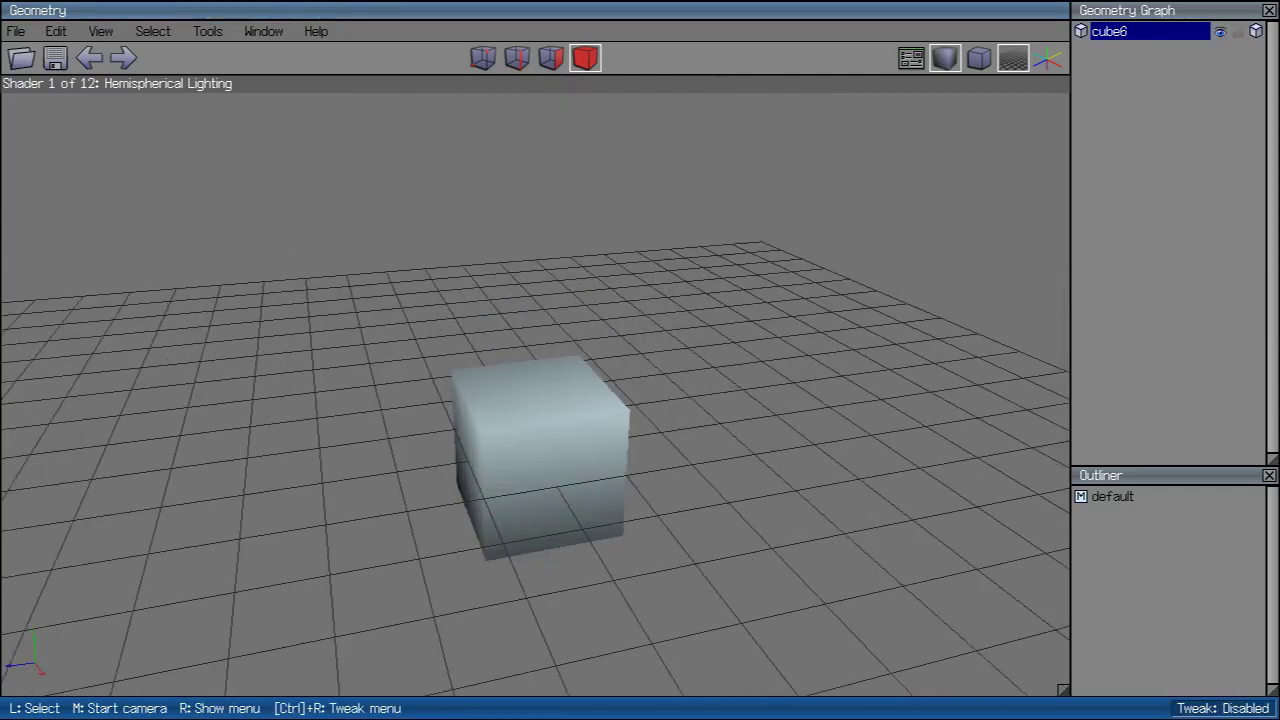
pyautogui.click(945, 58)
# Step: Move the whole cube up along the Y axis by 1.0 so it sits on the grid
pyautogui.middleClick(535, 390)
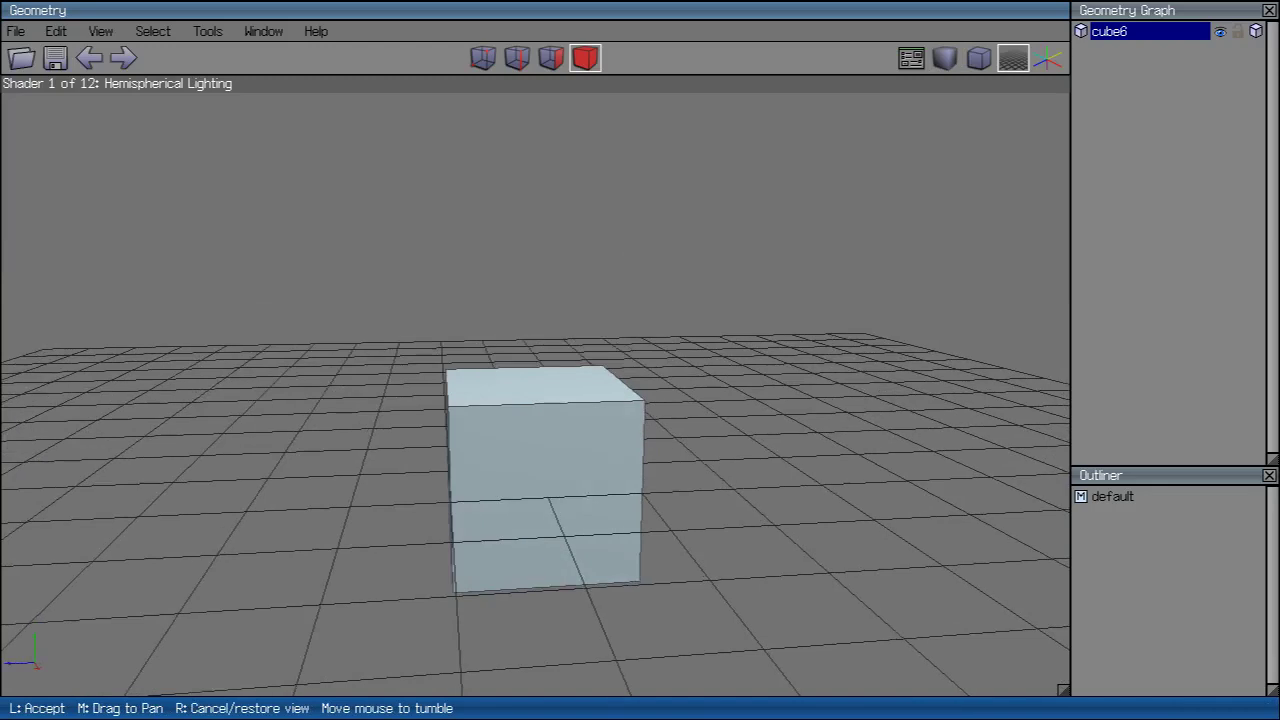
pyautogui.click(535, 390)
pyautogui.click(595, 430)
pyautogui.rightClick(595, 430)
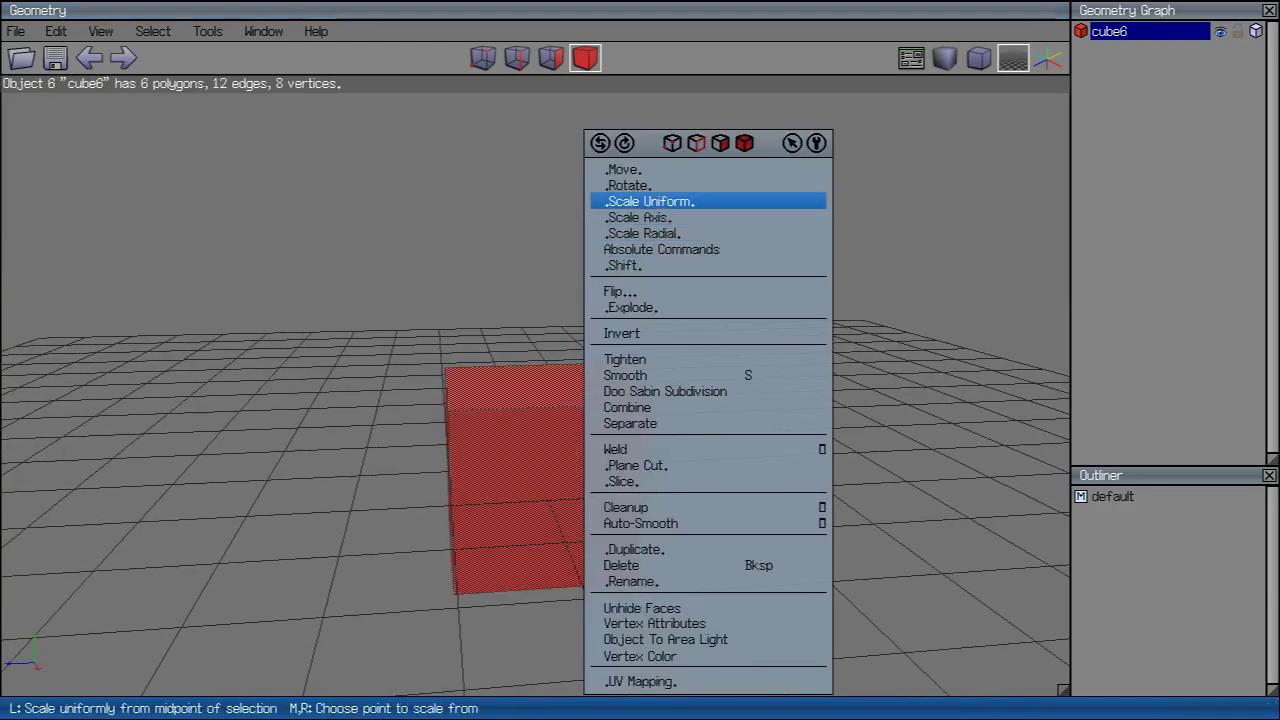
pyautogui.click(624, 169)
pyautogui.click(640, 229)
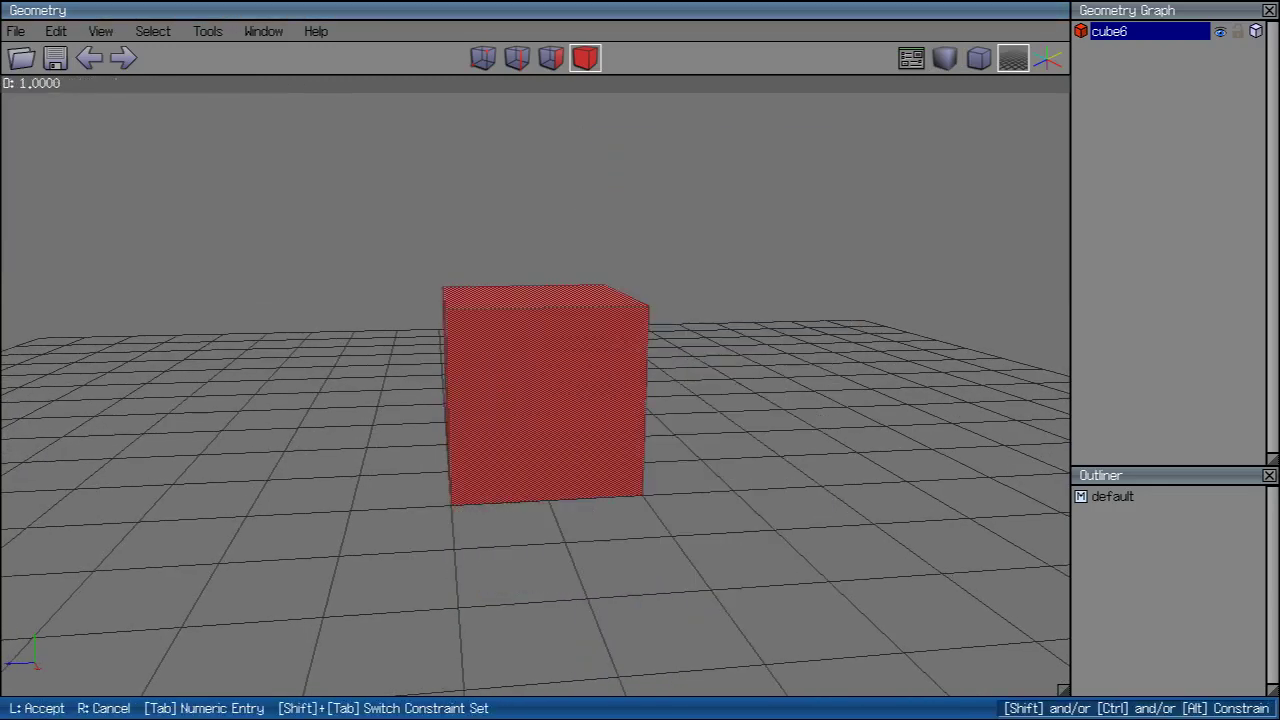
pyautogui.click(545, 395)
# Step: Scale the cube radially around the Y axis to 30% to form a narrow column, and clear the selection
pyautogui.middleClick(545, 395)
pyautogui.click(600, 400)
pyautogui.rightClick(720, 160)
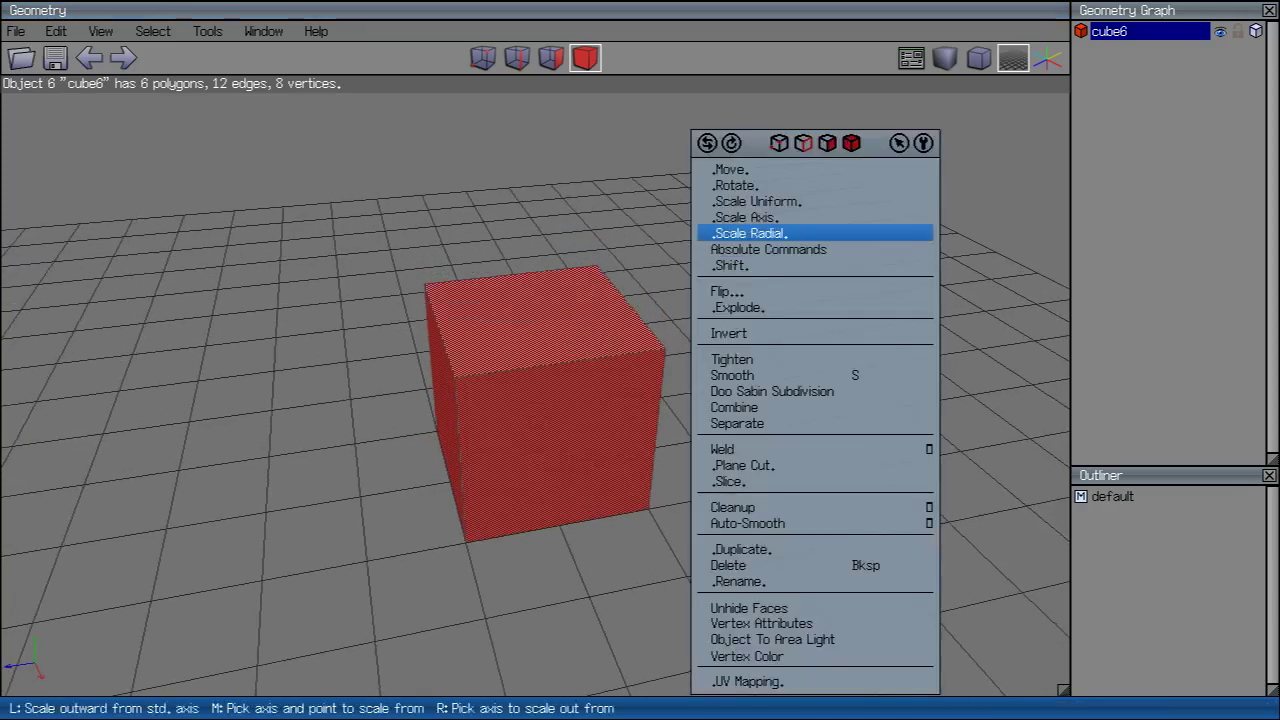
pyautogui.click(745, 217)
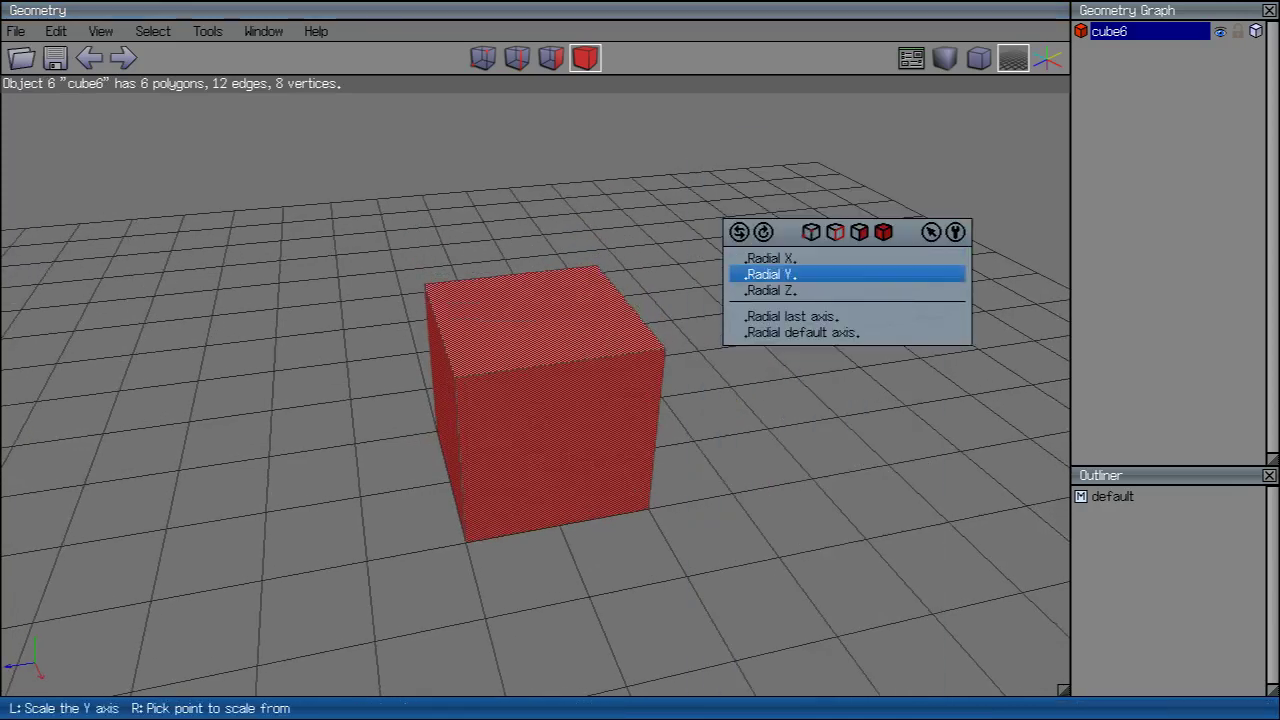
pyautogui.click(790, 289)
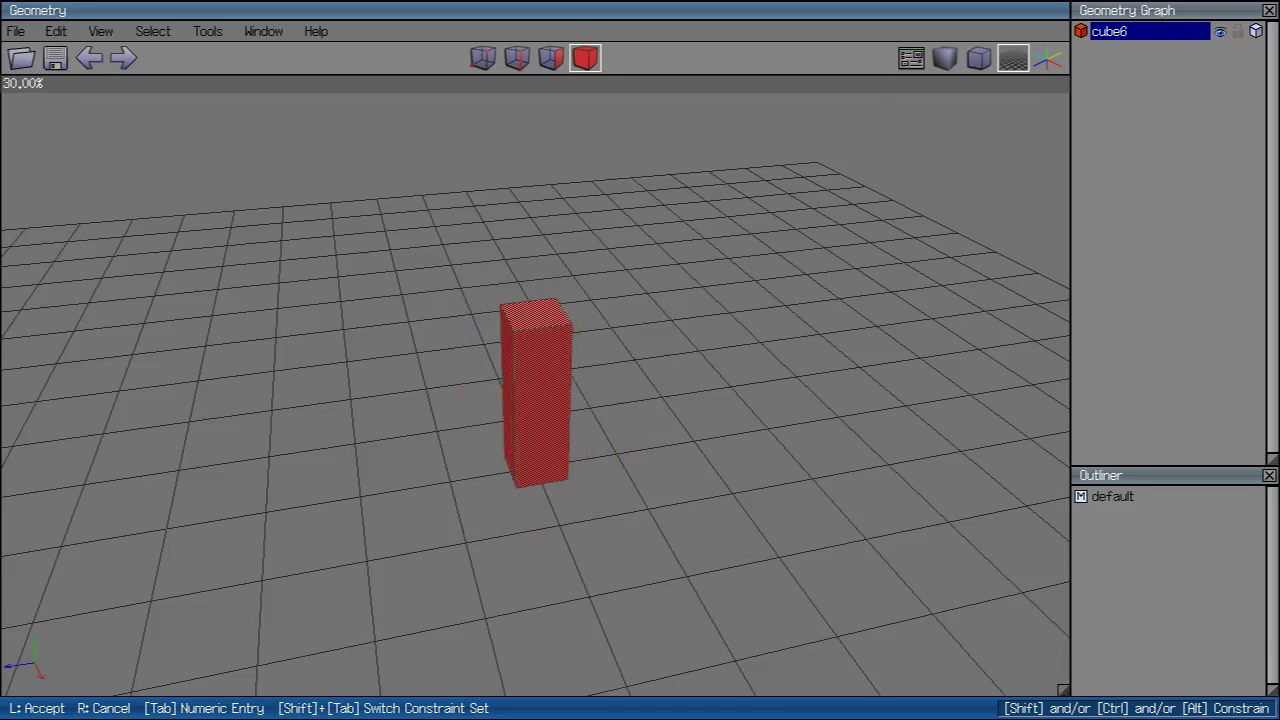
pyautogui.click(640, 400)
pyautogui.middleClick(640, 400)
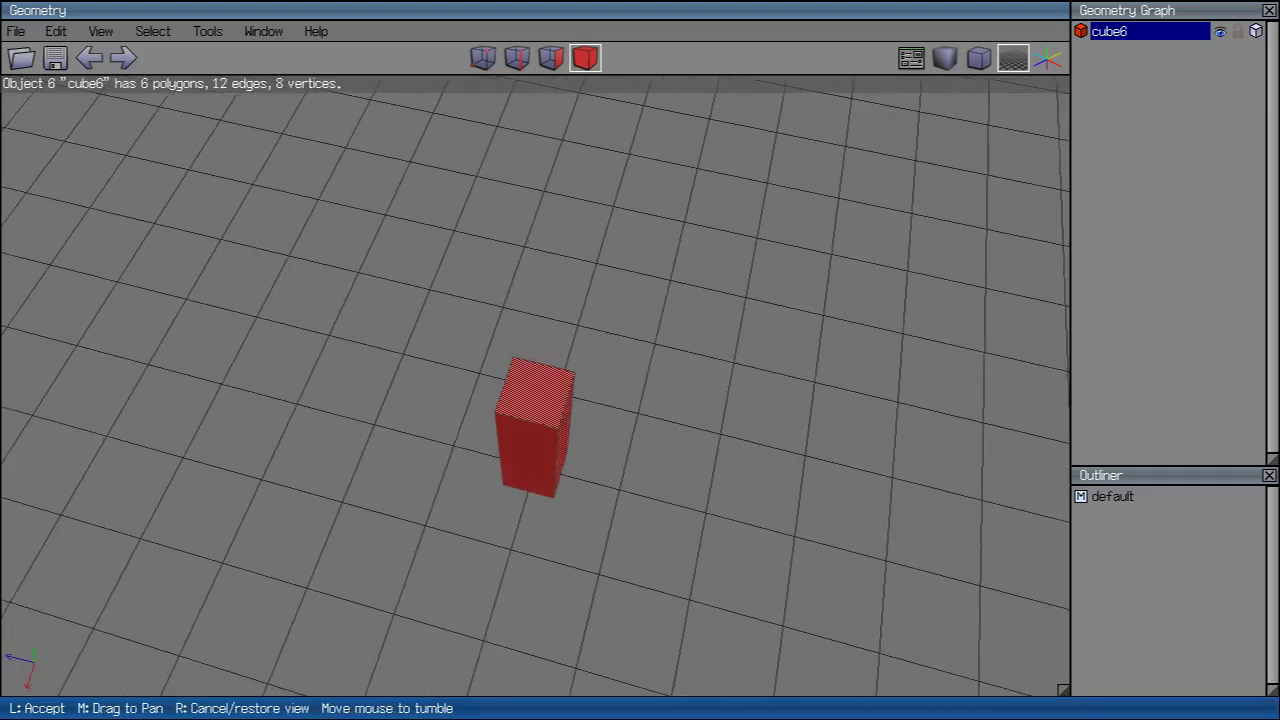
pyautogui.click(640, 400)
pyautogui.press('space')
pyautogui.scroll(3, 640, 400)
pyautogui.middleClick(640, 400)
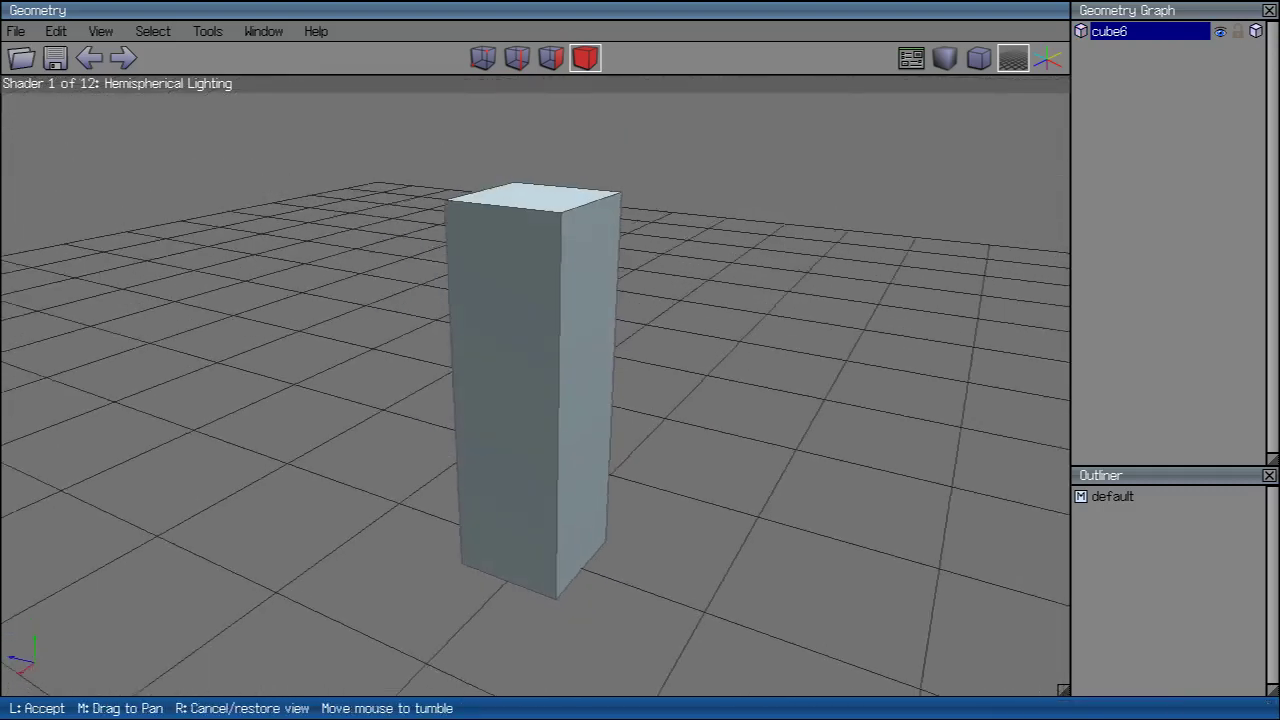
pyautogui.click(640, 400)
# Step: Extrude the column's top and bottom faces 0.3 outward along their normals, and clear the selection
pyautogui.click(551, 58)
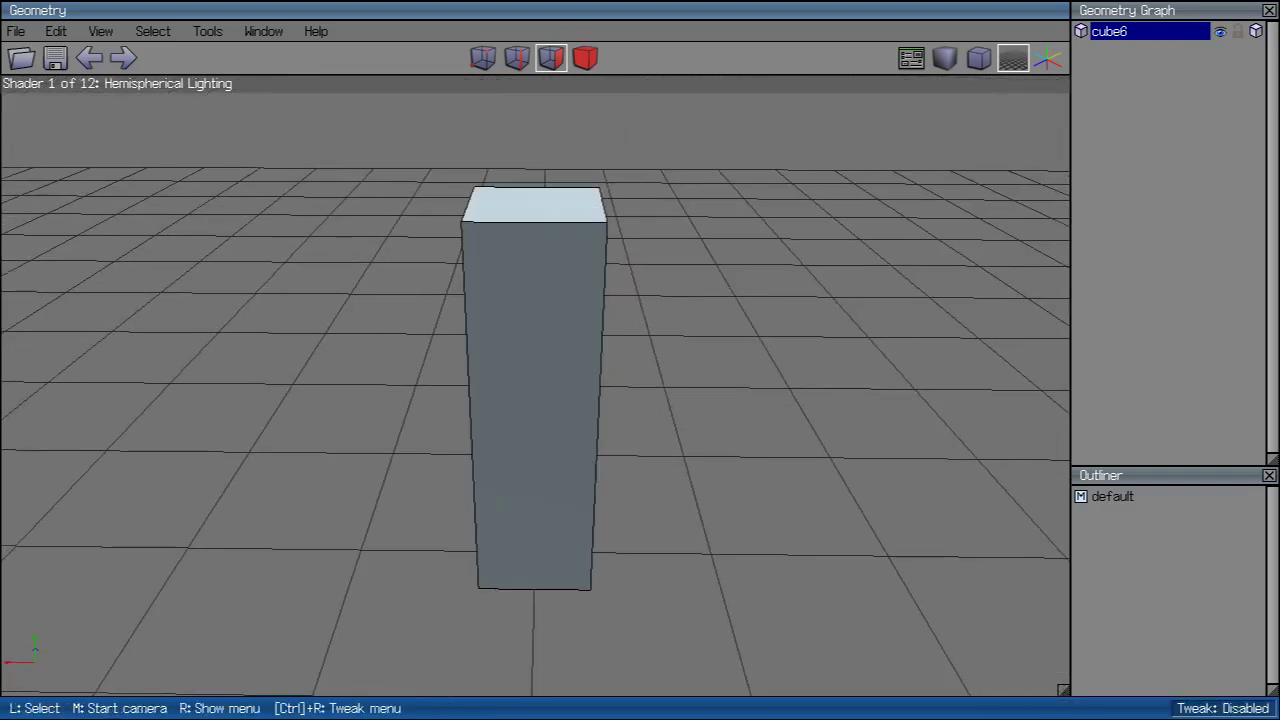
pyautogui.click(534, 205)
pyautogui.click(534, 205)
pyautogui.scroll(-3, 534, 205)
pyautogui.middleClick(535, 400)
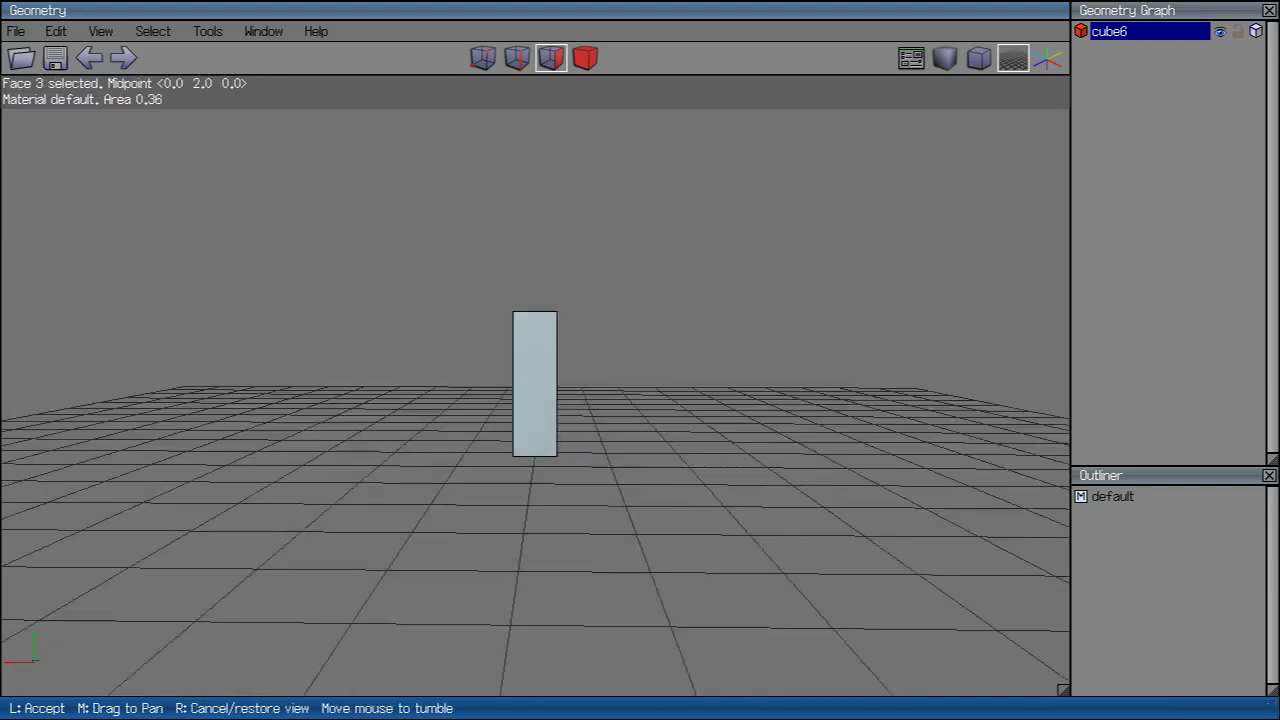
pyautogui.click(535, 452)
pyautogui.click(535, 452)
pyautogui.middleClick(535, 452)
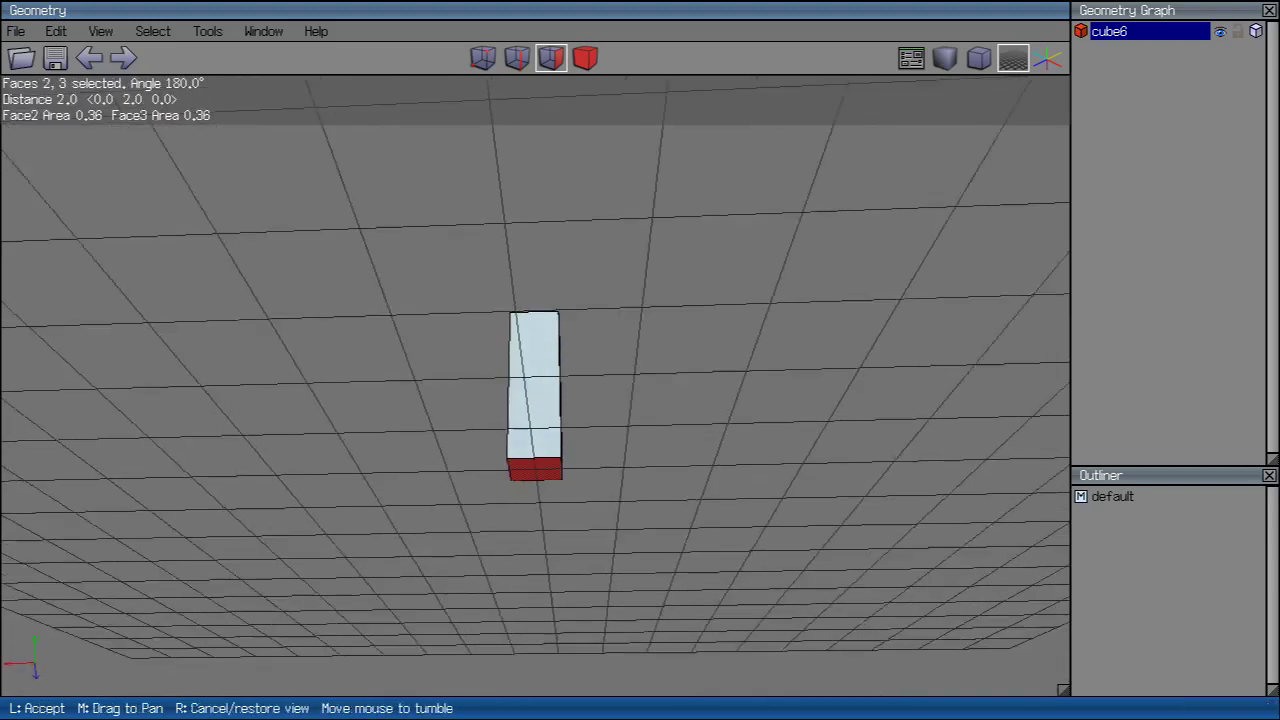
pyautogui.click(535, 452)
pyautogui.rightClick(535, 452)
pyautogui.click(580, 249)
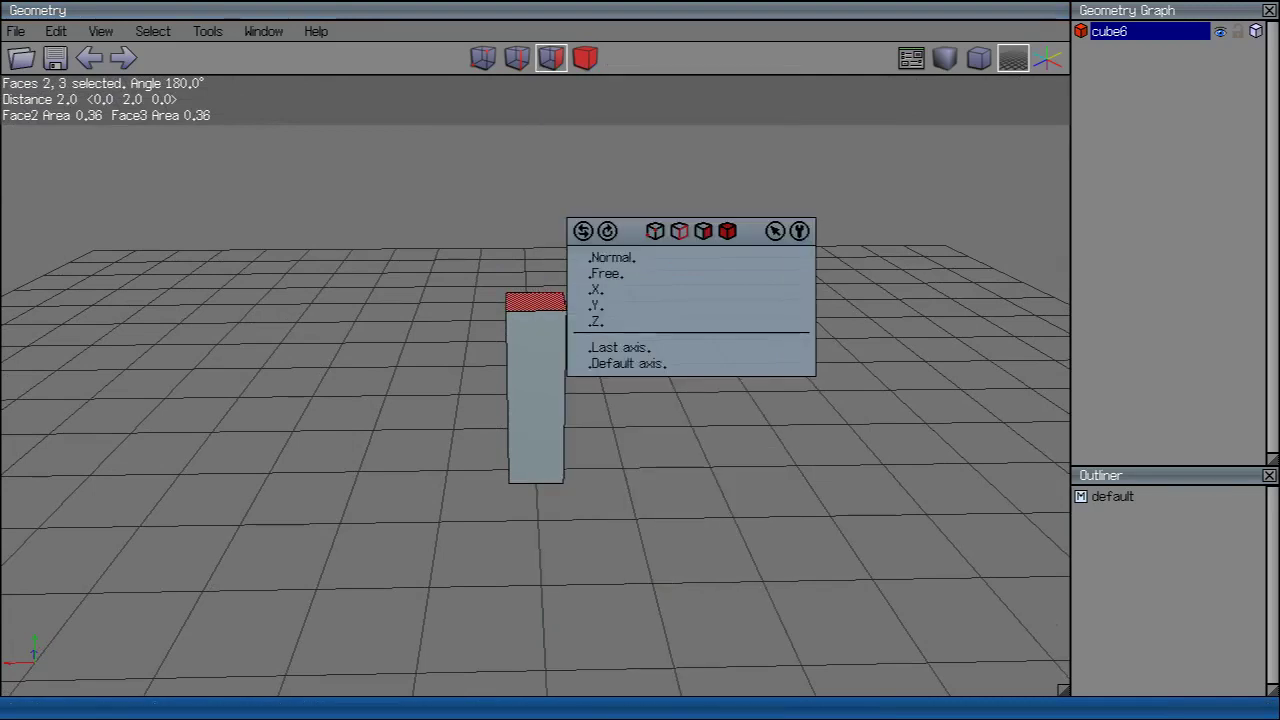
pyautogui.click(605, 273)
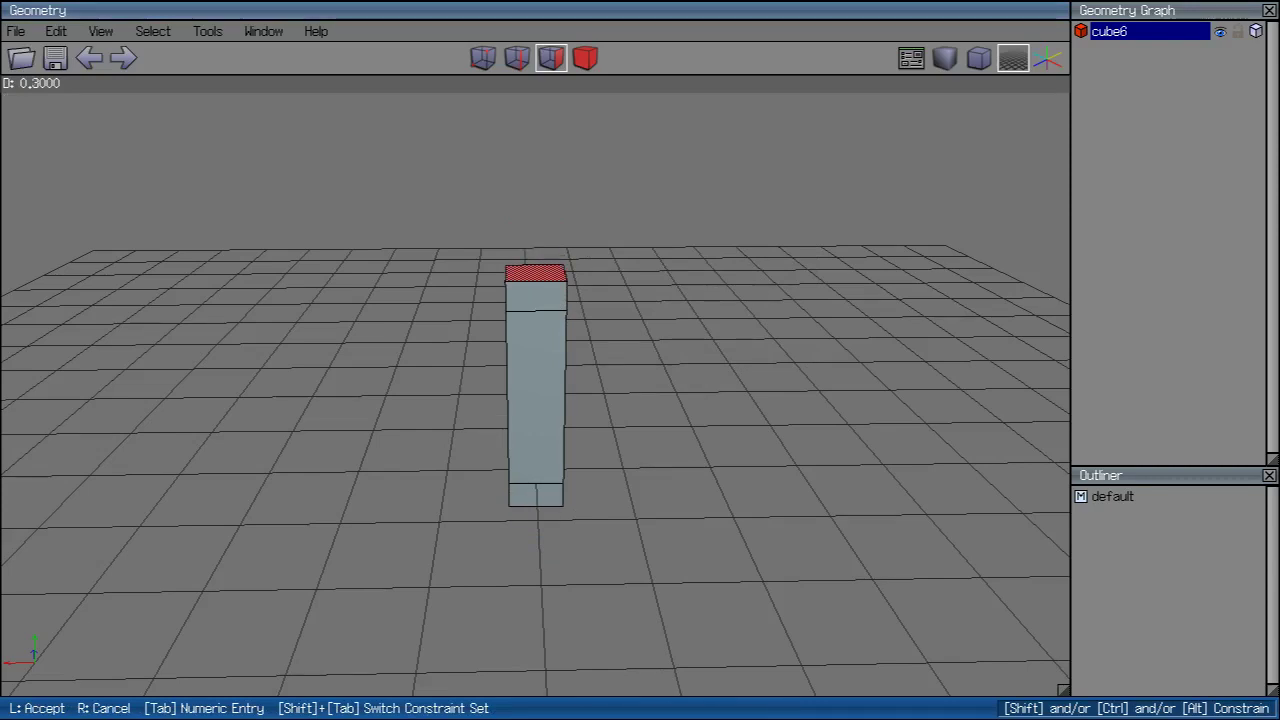
pyautogui.click(535, 380)
pyautogui.middleClick(535, 380)
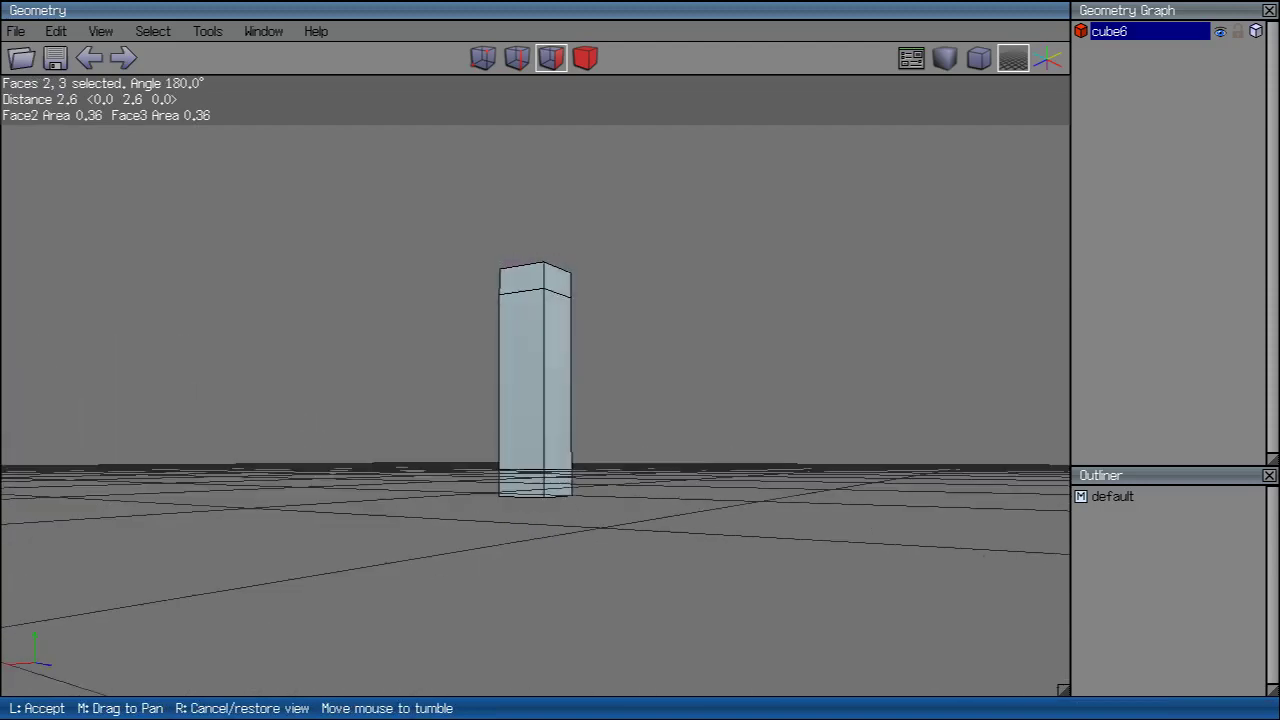
pyautogui.click(535, 380)
pyautogui.press('space')
pyautogui.scroll(3, 535, 380)
# Step: Try to extrude two adjacent side faces of the column's top block outward by 1.0
pyautogui.middleClick(535, 380)
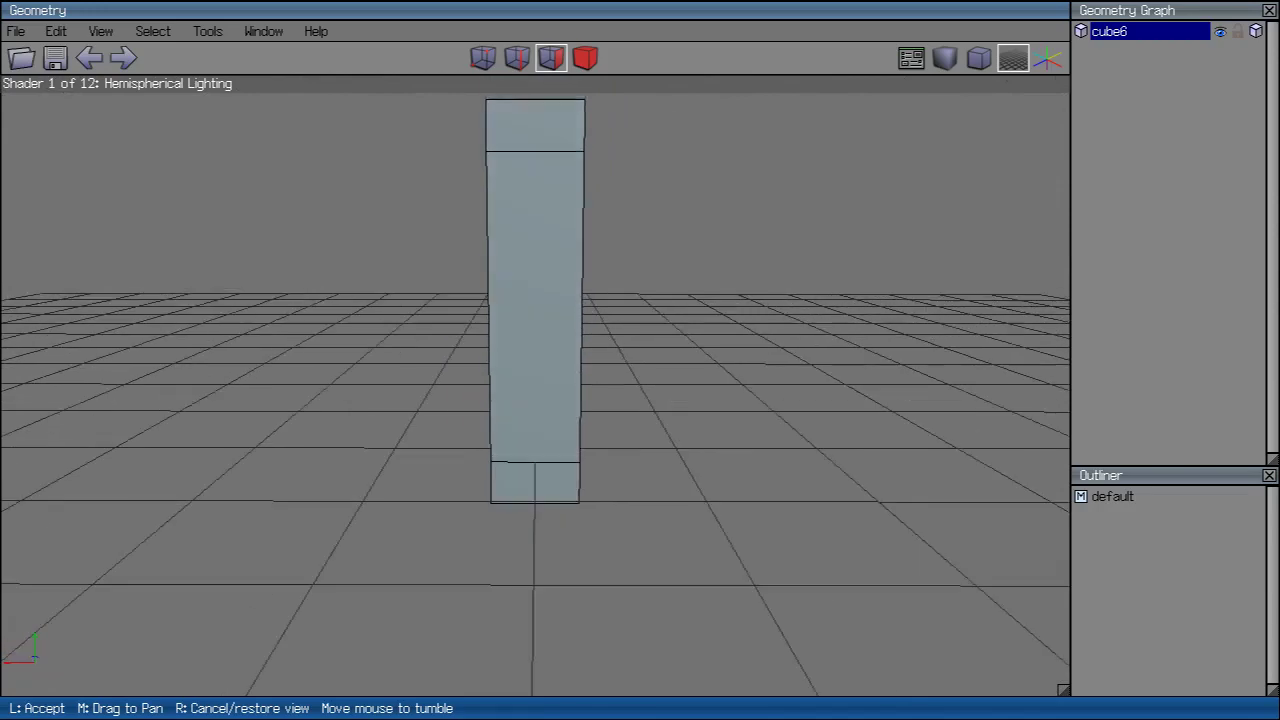
pyautogui.click(534, 360)
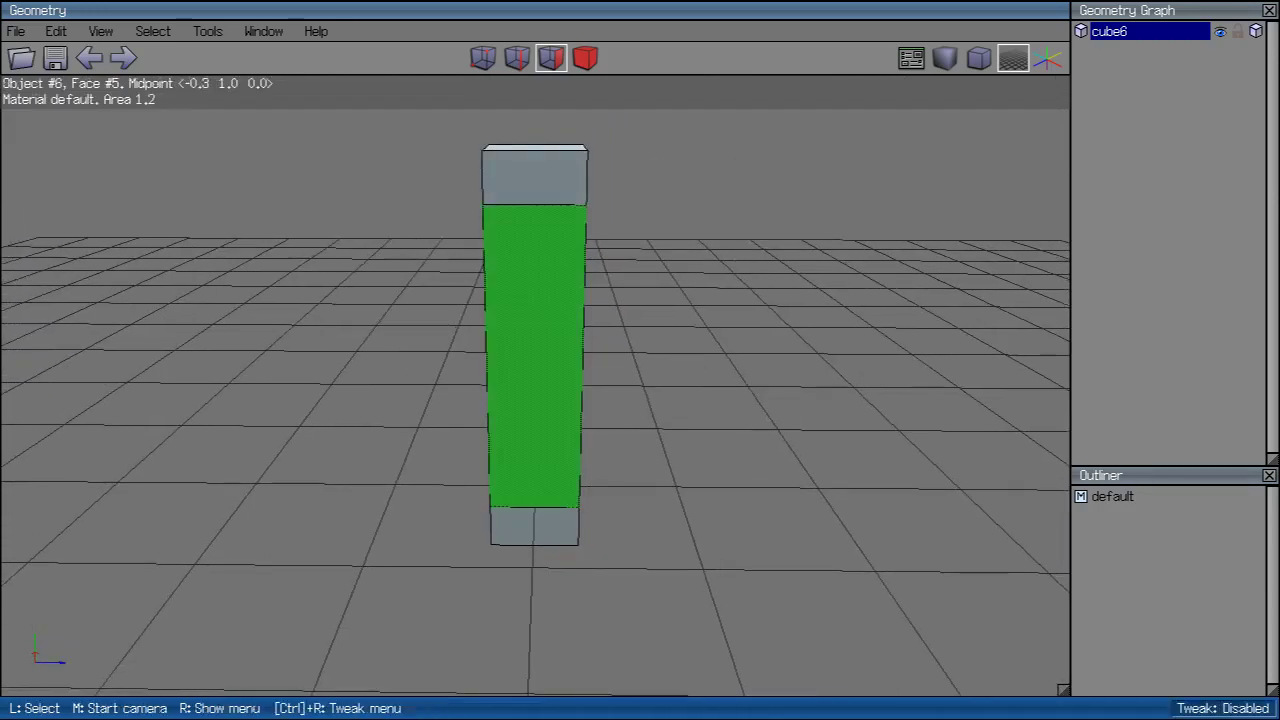
pyautogui.click(534, 177)
pyautogui.middleClick(534, 177)
pyautogui.click(534, 177)
pyautogui.click(505, 195)
pyautogui.rightClick(760, 100)
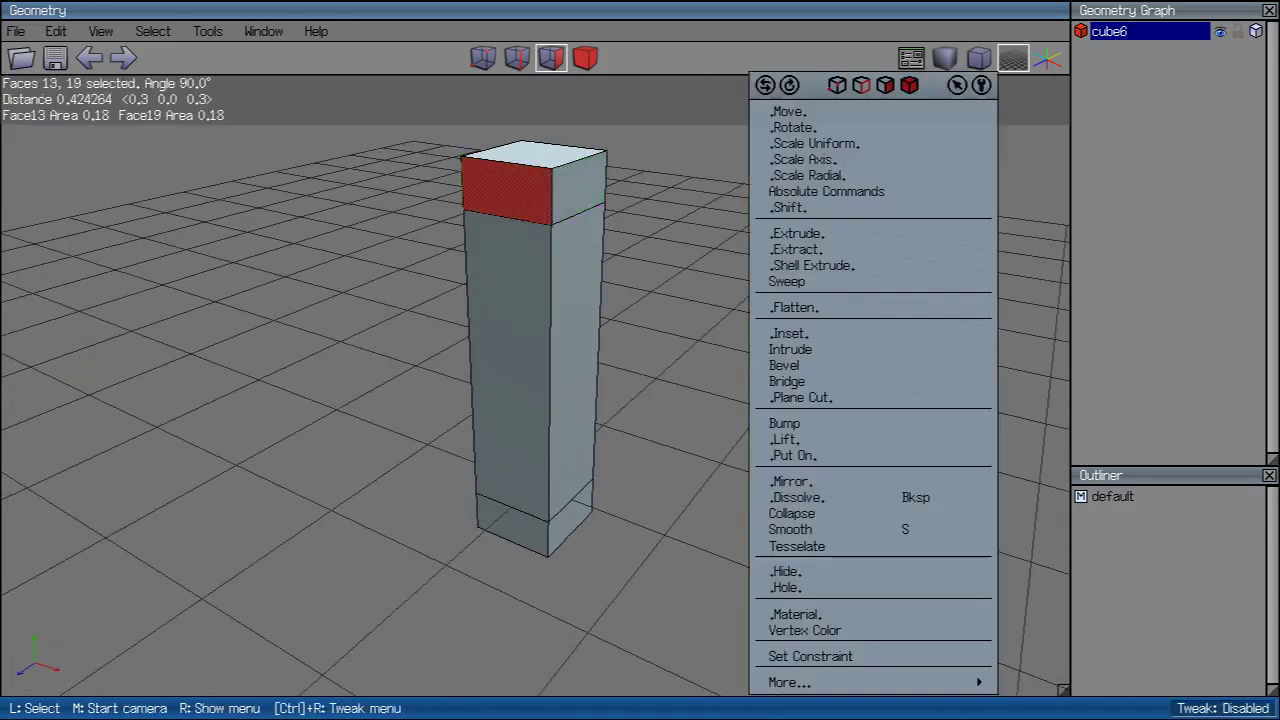
pyautogui.click(797, 233)
pyautogui.click(775, 294)
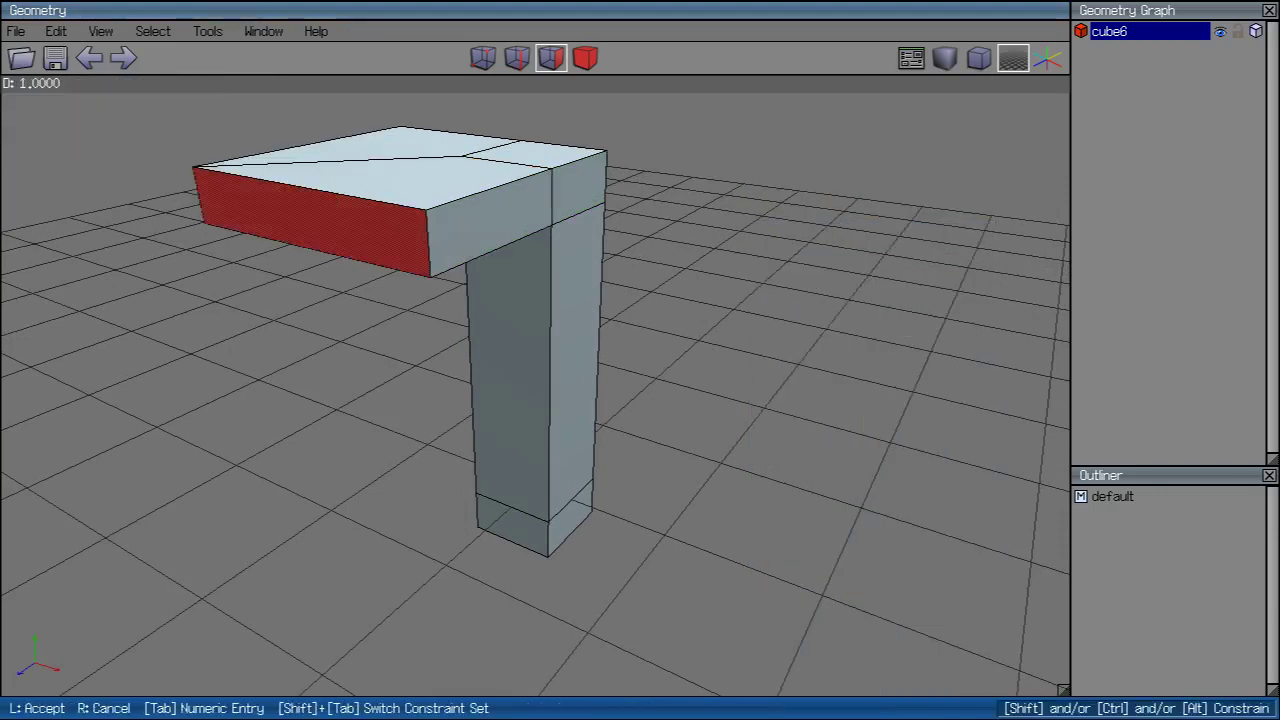
pyautogui.click(534, 300)
pyautogui.middleClick(534, 300)
pyautogui.click(534, 300)
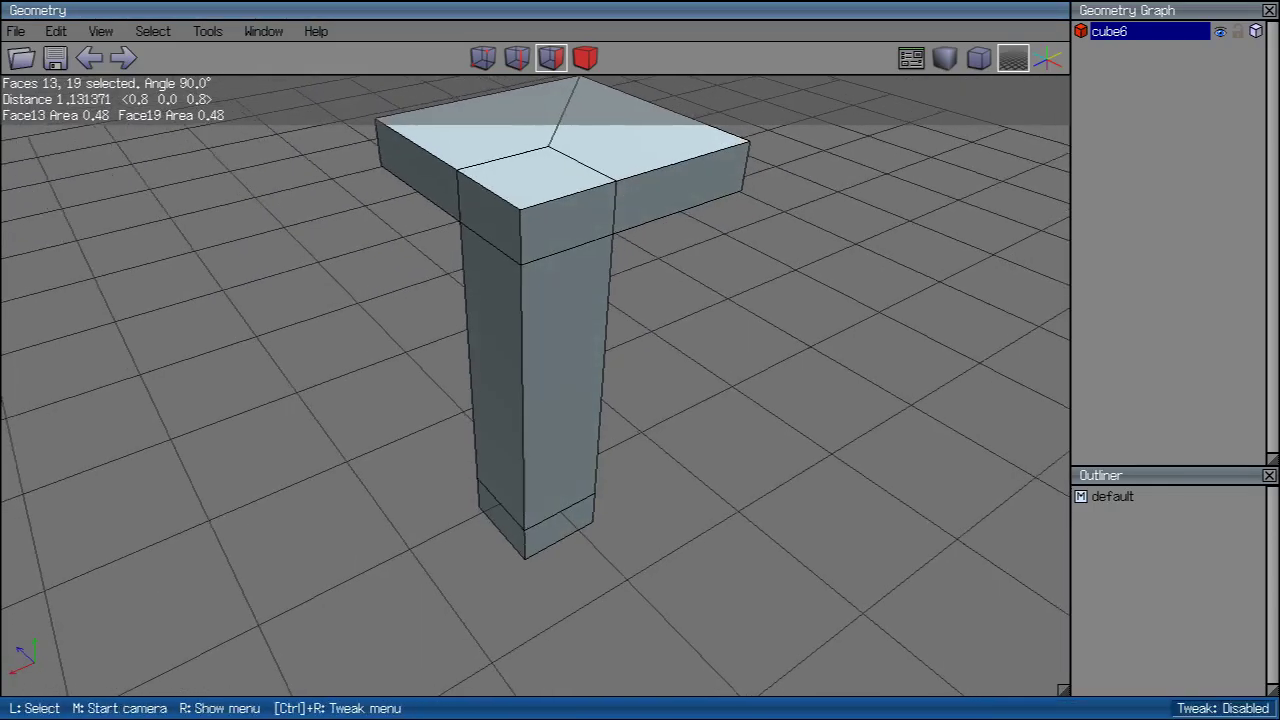
pyautogui.hotkey('ctrl', 'z')
# Step: Extrude two opposite side faces of the top block outward by 1.0 to form a T shape, and clear the selection
pyautogui.middleClick(534, 300)
pyautogui.click(534, 300)
pyautogui.click(590, 205)
pyautogui.click(522, 228)
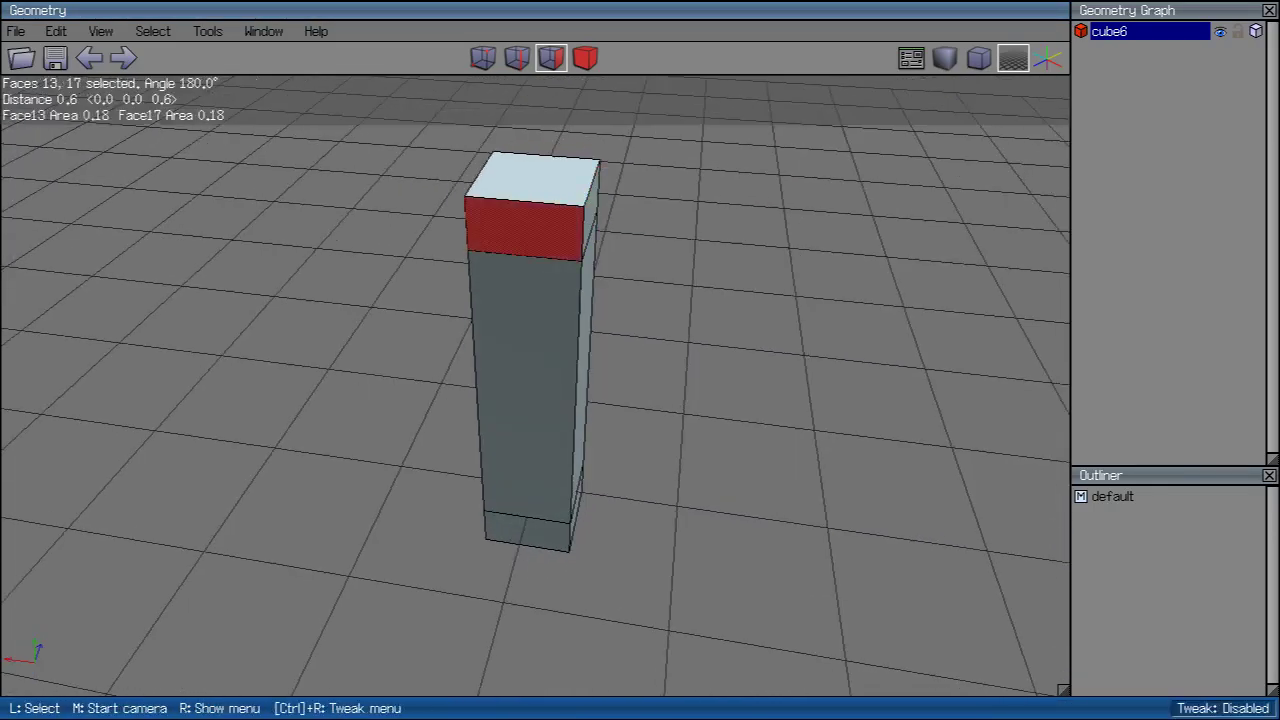
pyautogui.press('z')
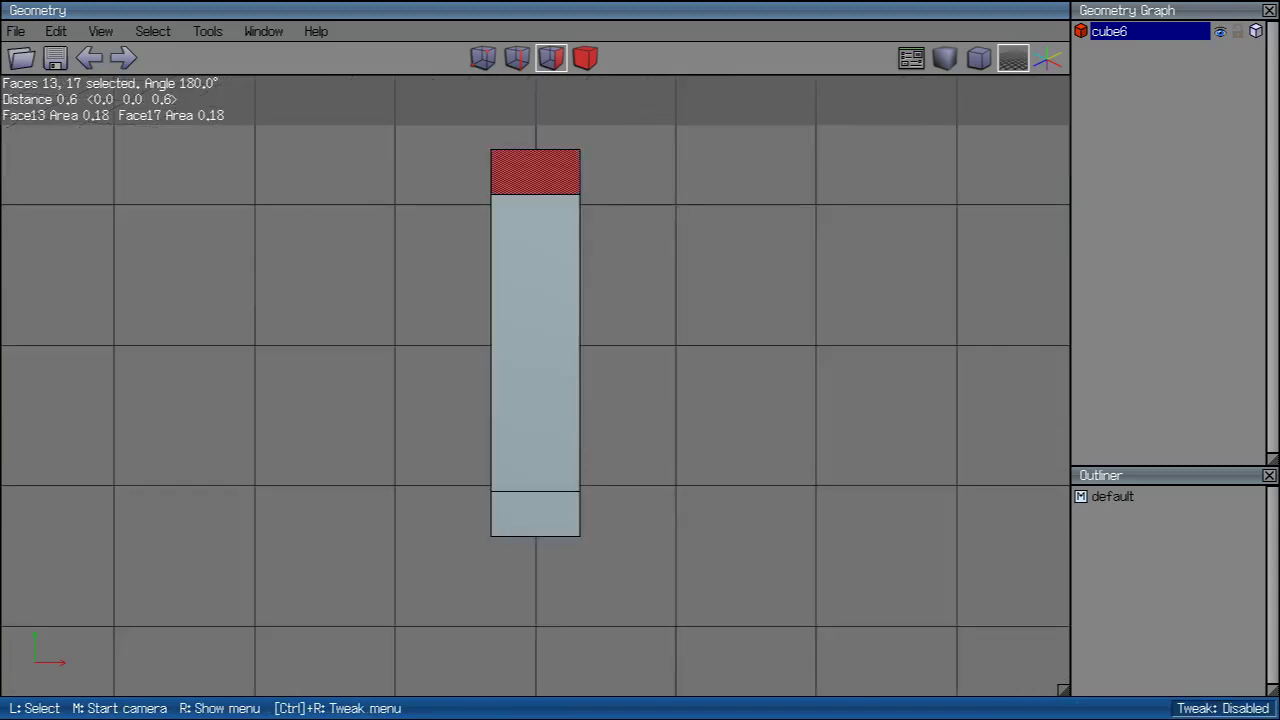
pyautogui.rightClick(690, 250)
pyautogui.click(740, 249)
pyautogui.click(737, 261)
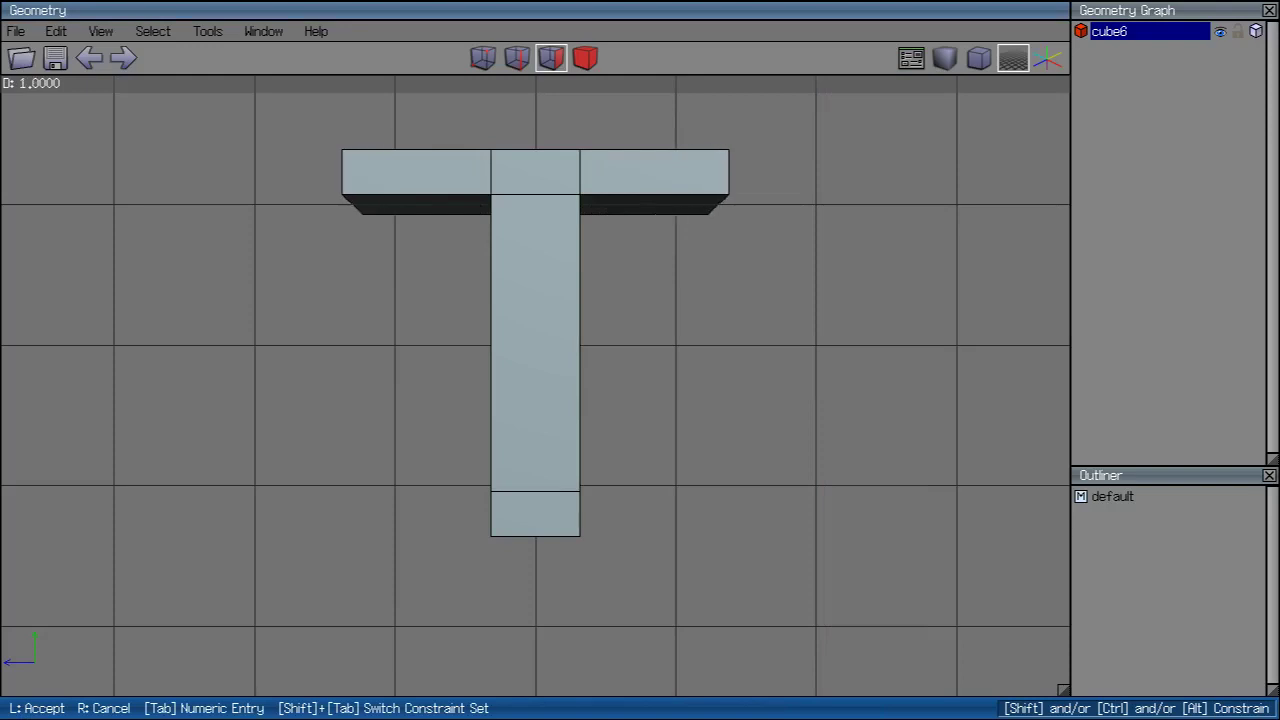
pyautogui.click(760, 260)
pyautogui.middleClick(760, 260)
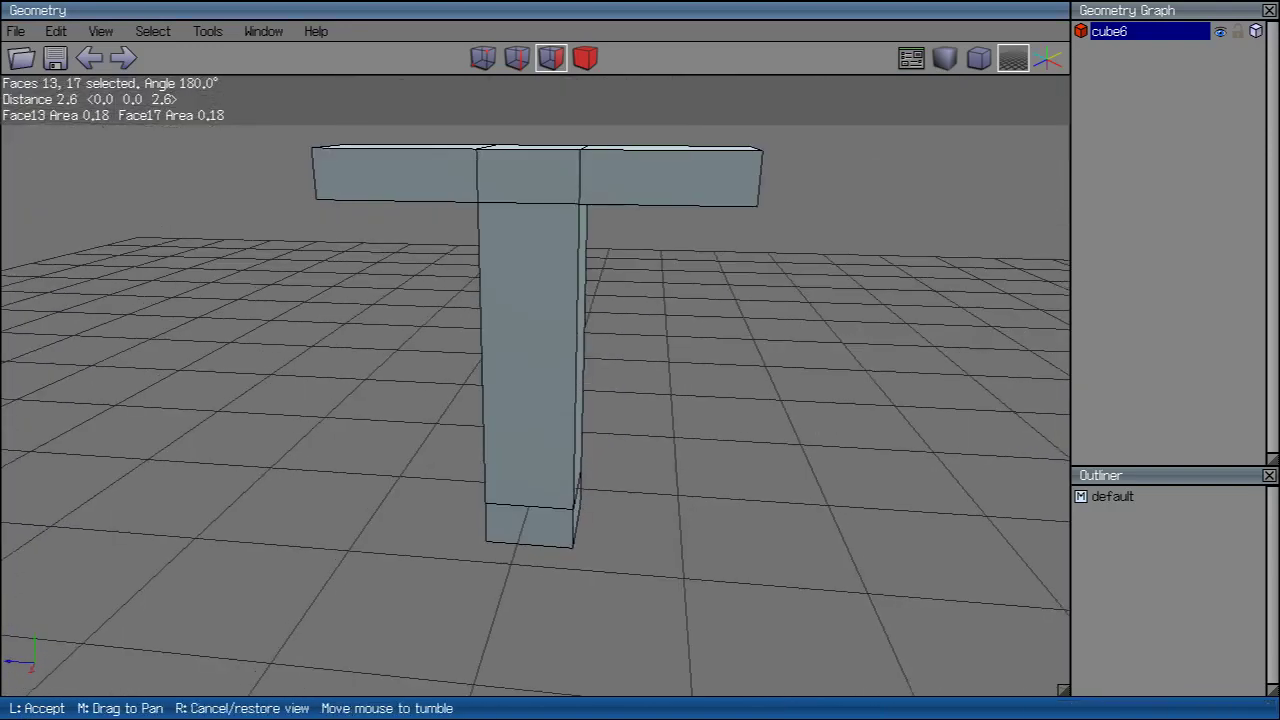
pyautogui.moveTo(535, 350); pyautogui.dragTo(610, 365, button='middle')
pyautogui.click(535, 360)
pyautogui.press('space')
pyautogui.middleClick(535, 380)
pyautogui.click(610, 365)
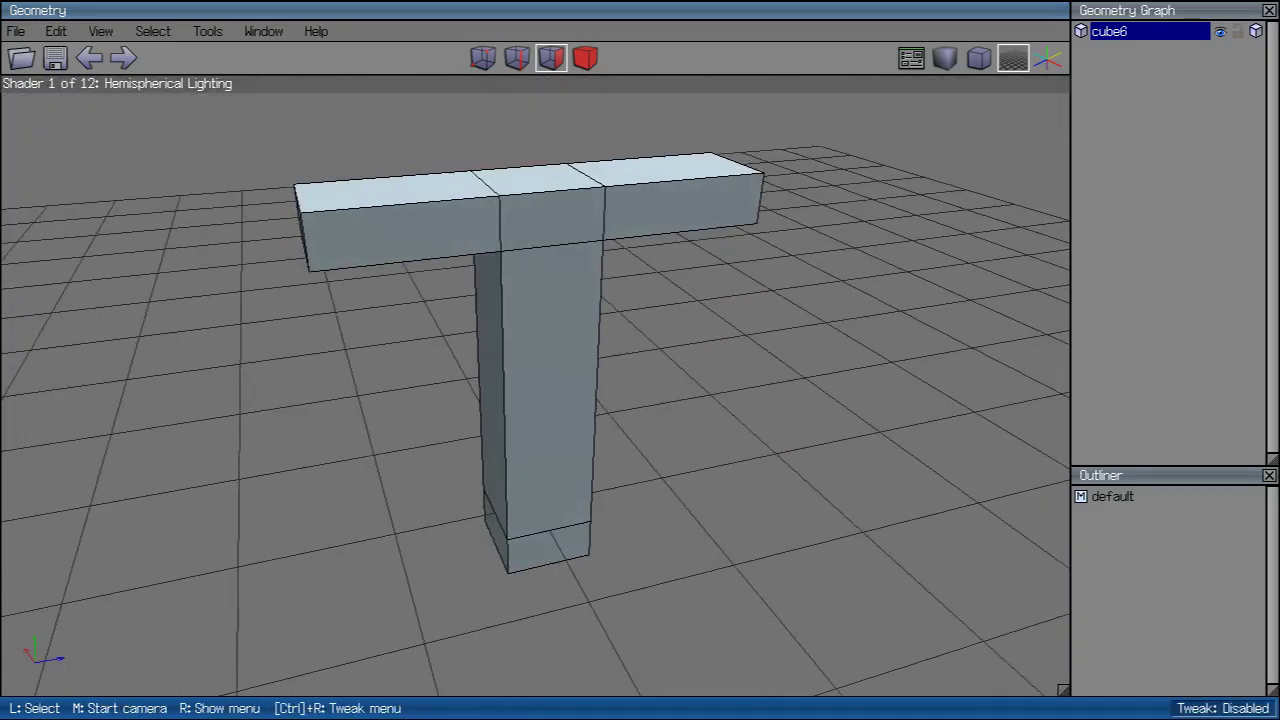
# Step: Extrude the four side faces of the middle shaft inward by 0.05, and clear the selection
pyautogui.middleClick(610, 365)
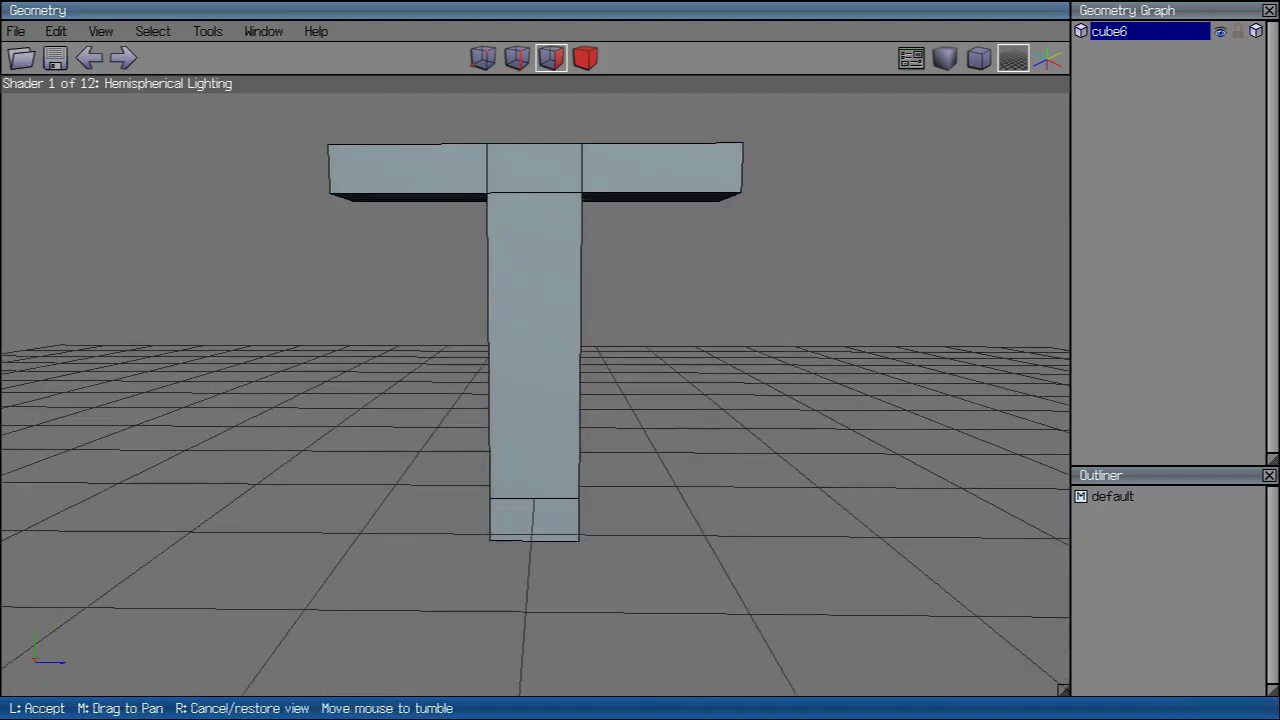
pyautogui.click(610, 365)
pyautogui.scroll(5, 535, 350)
pyautogui.rightClick(690, 300)
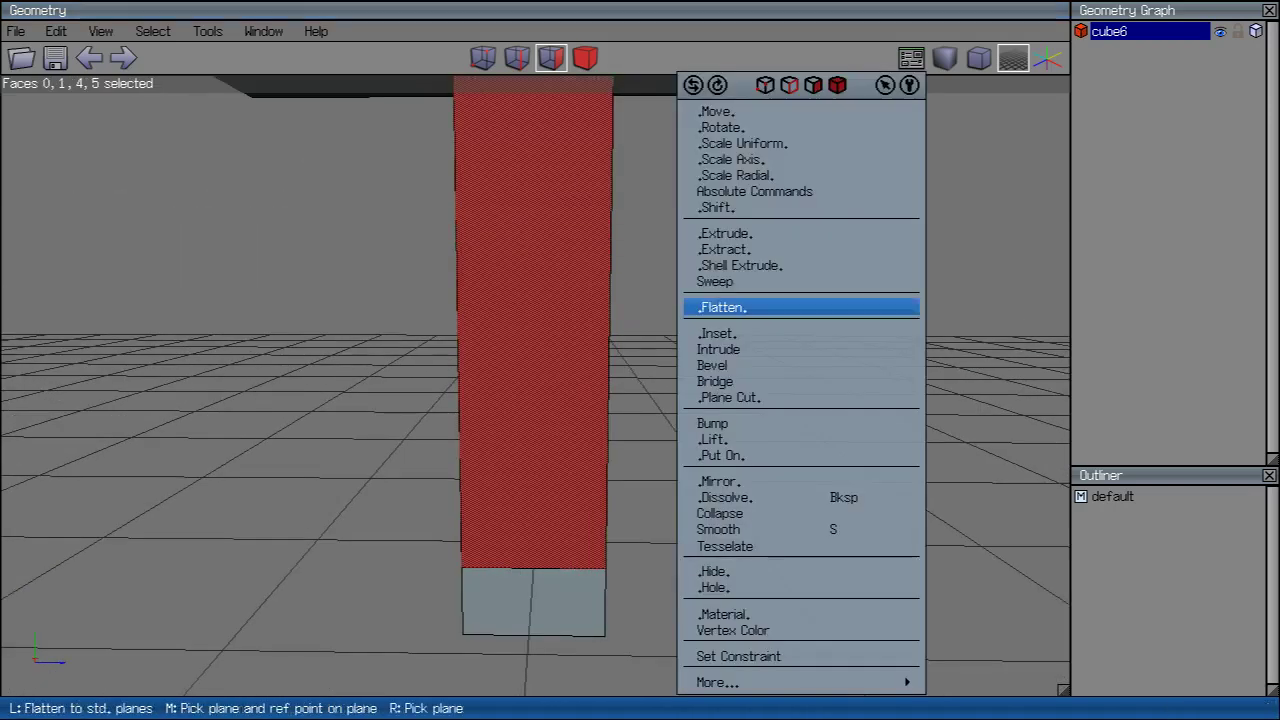
pyautogui.click(725, 233)
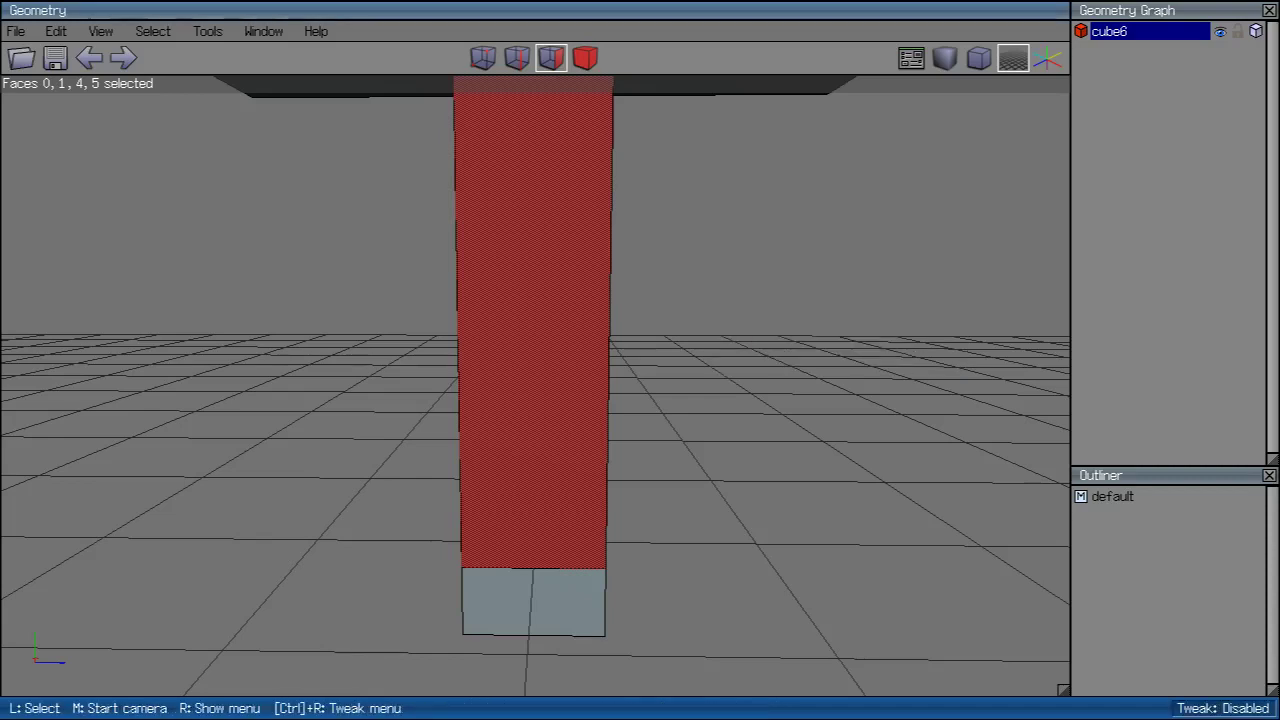
pyautogui.scroll(-5, 535, 350)
pyautogui.scroll(3, 535, 380)
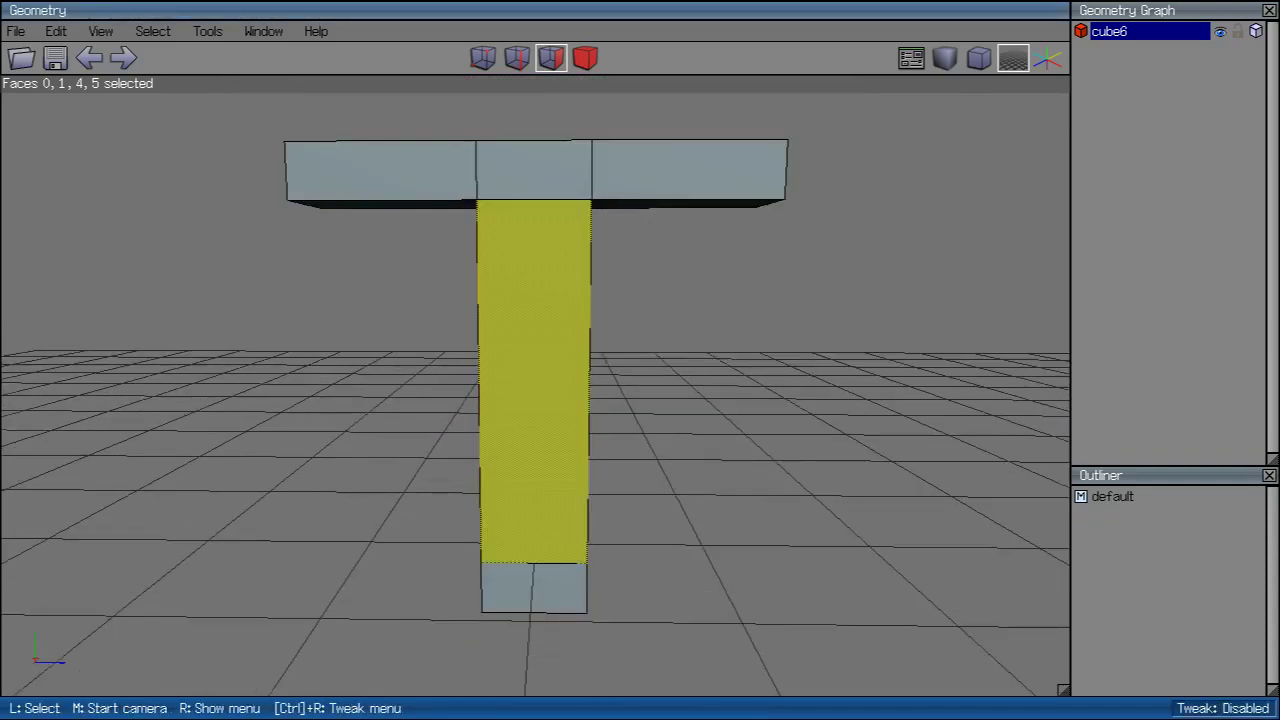
pyautogui.rightClick(700, 249)
pyautogui.click(725, 231)
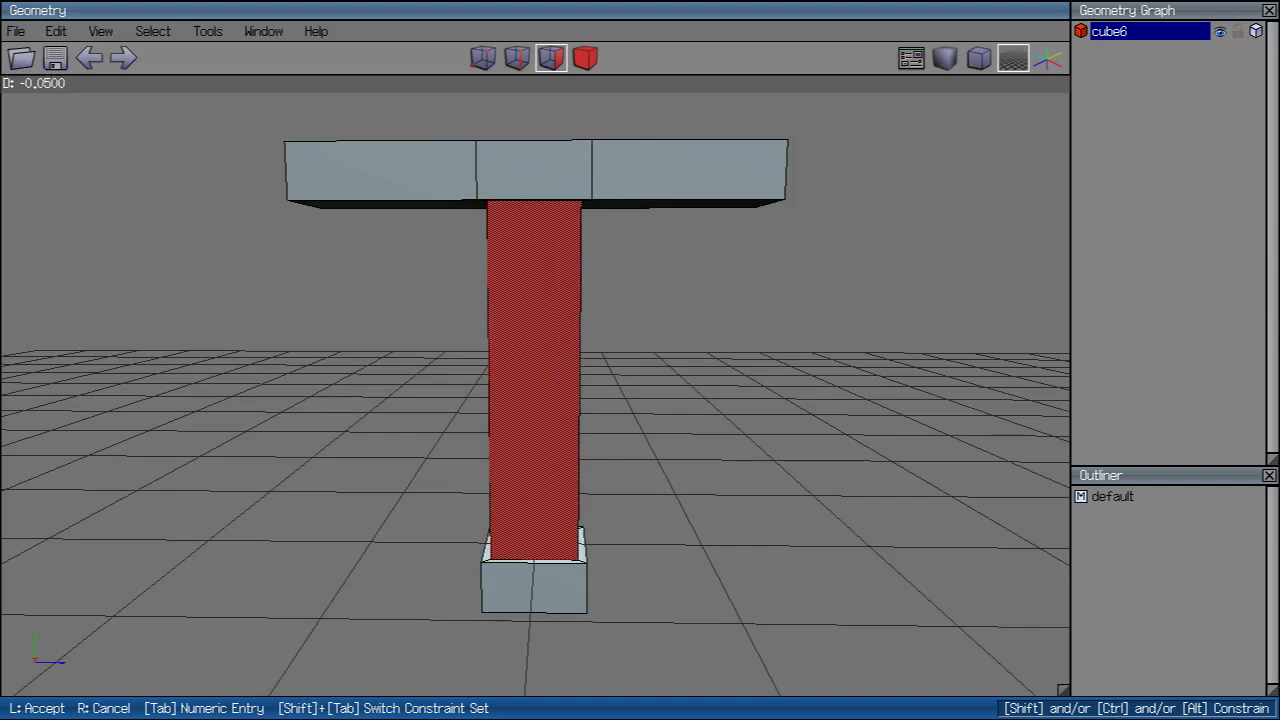
pyautogui.click(535, 380)
pyautogui.middleClick(535, 380)
pyautogui.click(535, 380)
pyautogui.press('space')
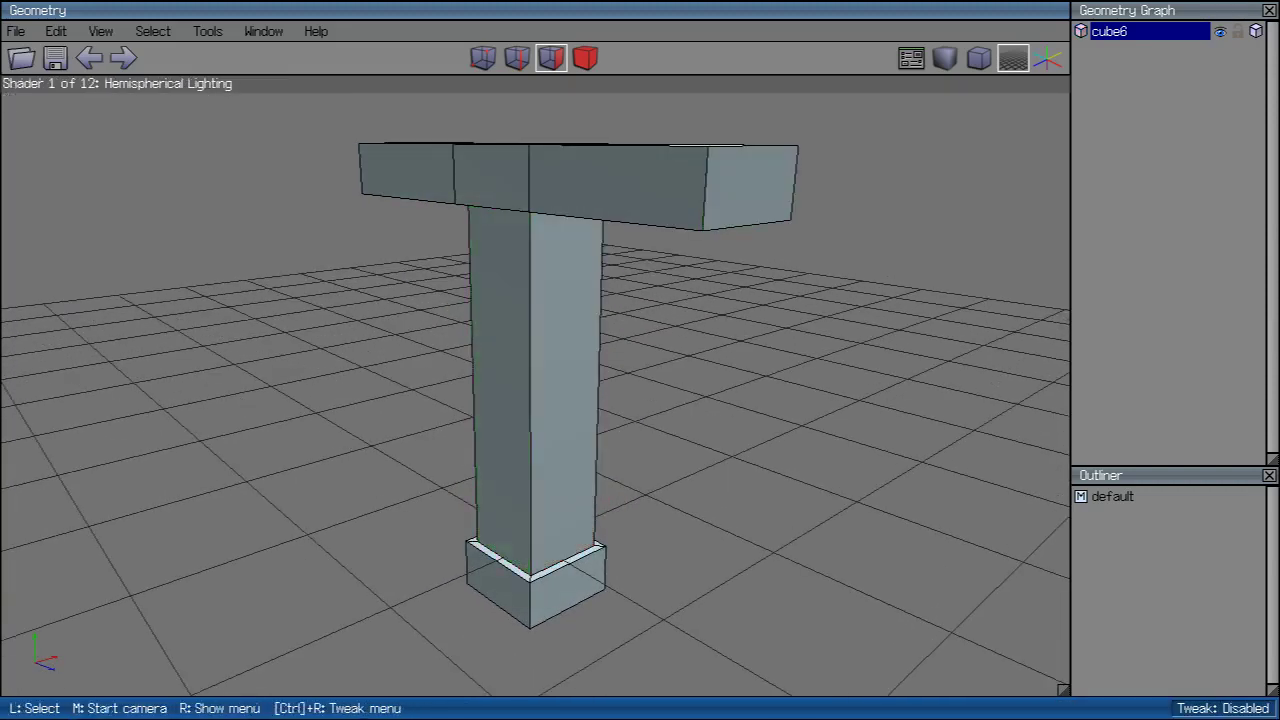
# Step: Cut the shaft's perimeter edges where it meets the base block and the crossbeam into two segments each
pyautogui.middleClick(535, 380)
pyautogui.click(535, 380)
pyautogui.press('2')
pyautogui.click(525, 573)
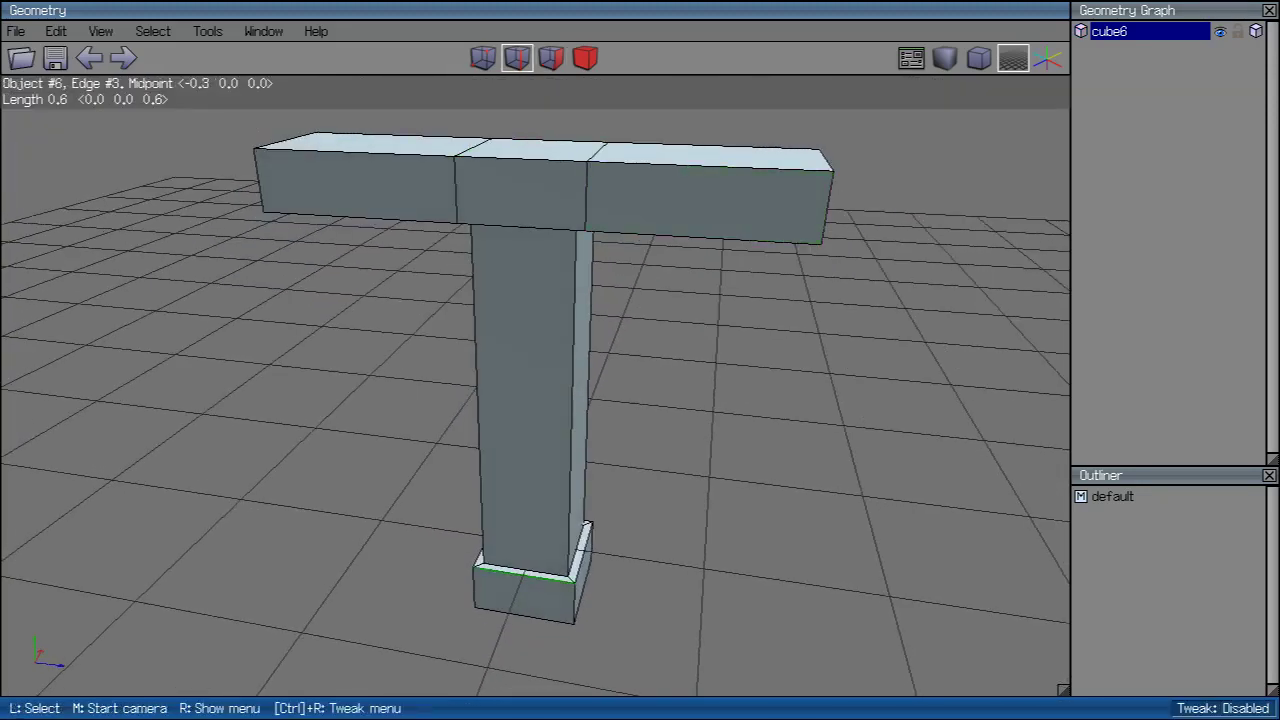
pyautogui.click(584, 548)
pyautogui.middleClick(584, 548)
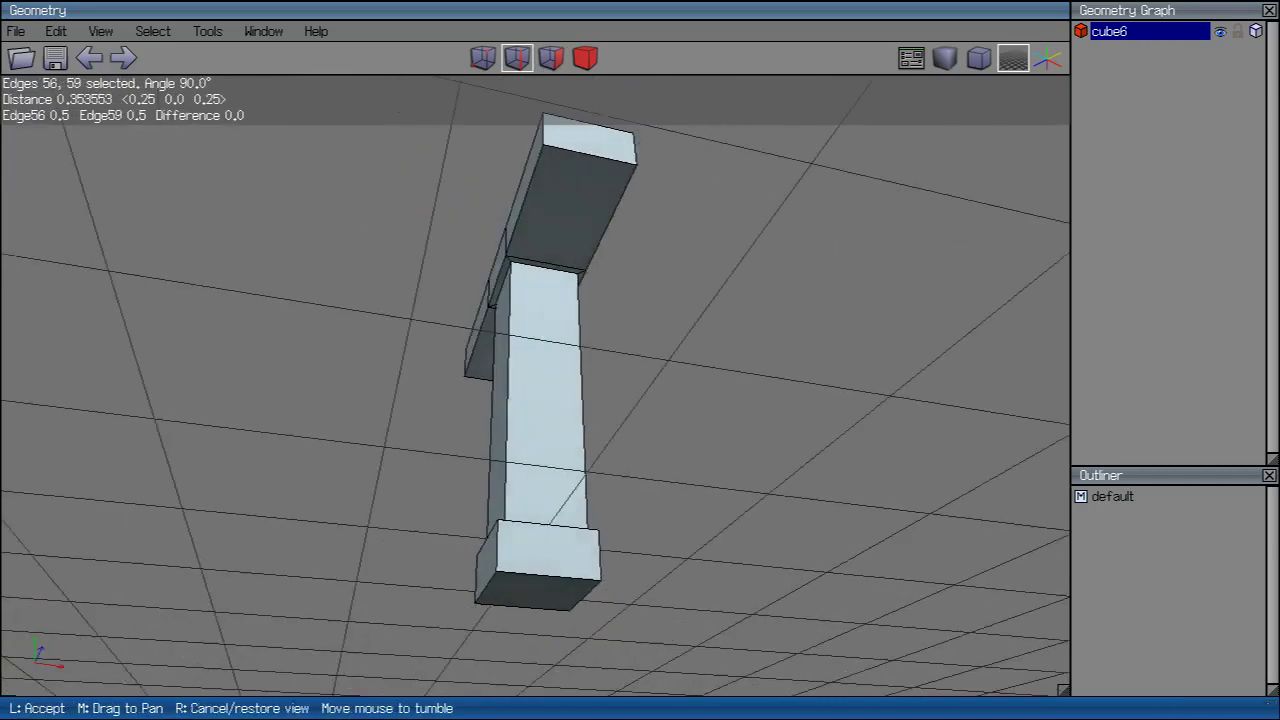
pyautogui.click(584, 548)
pyautogui.click(545, 268)
pyautogui.middleClick(545, 268)
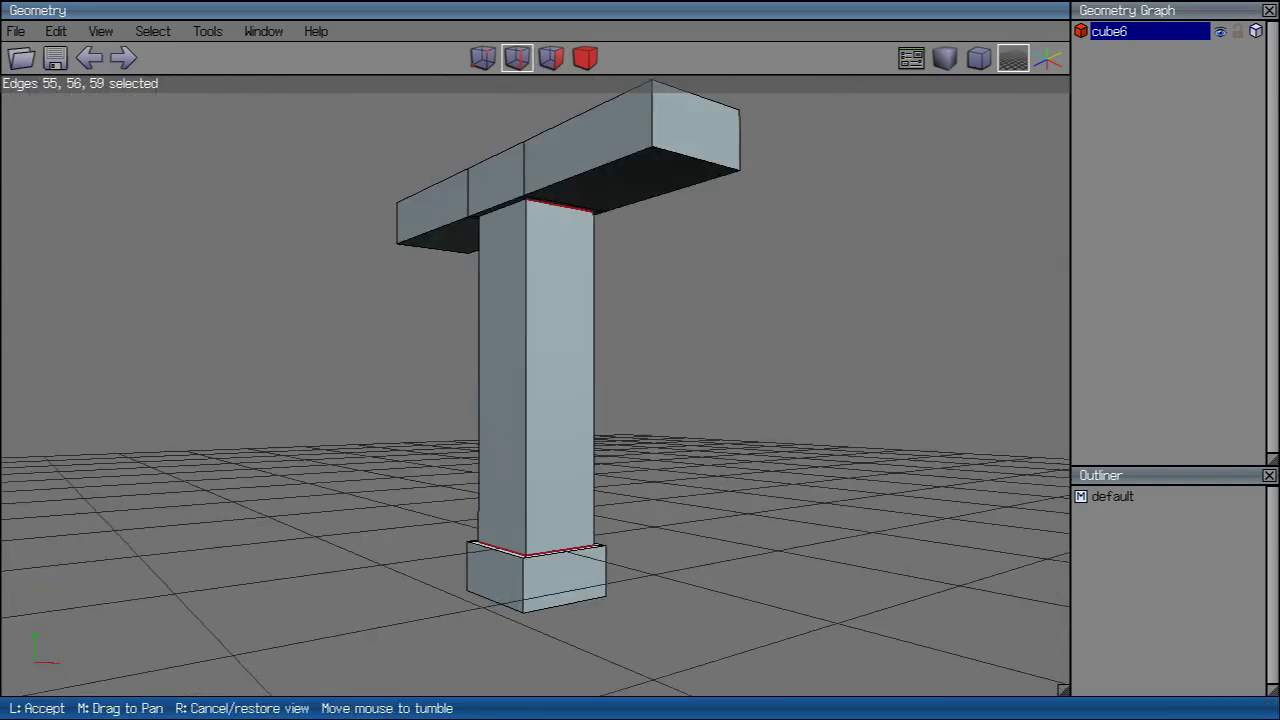
pyautogui.click(545, 268)
pyautogui.press('l')
pyautogui.middleClick(545, 268)
pyautogui.click(545, 268)
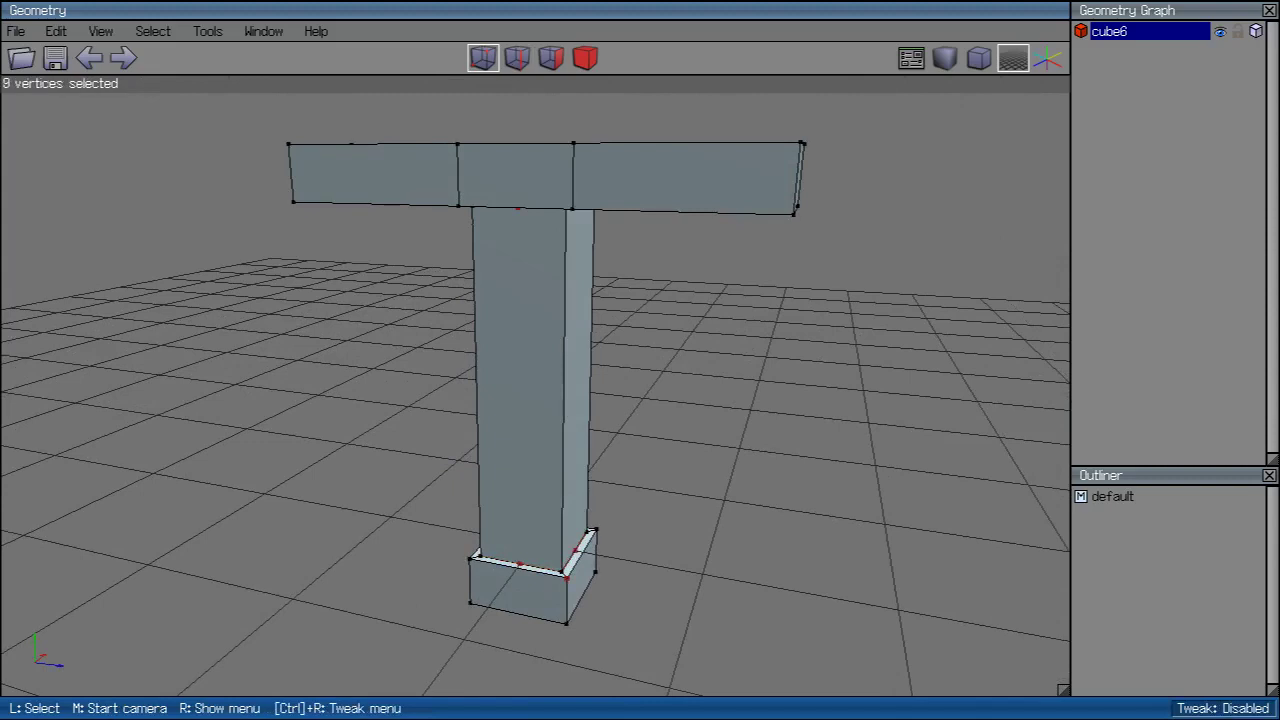
# Step: Add the base block's four upper corner vertices to the selection of edge midpoints
pyautogui.click(595, 530)
pyautogui.middleClick(595, 530)
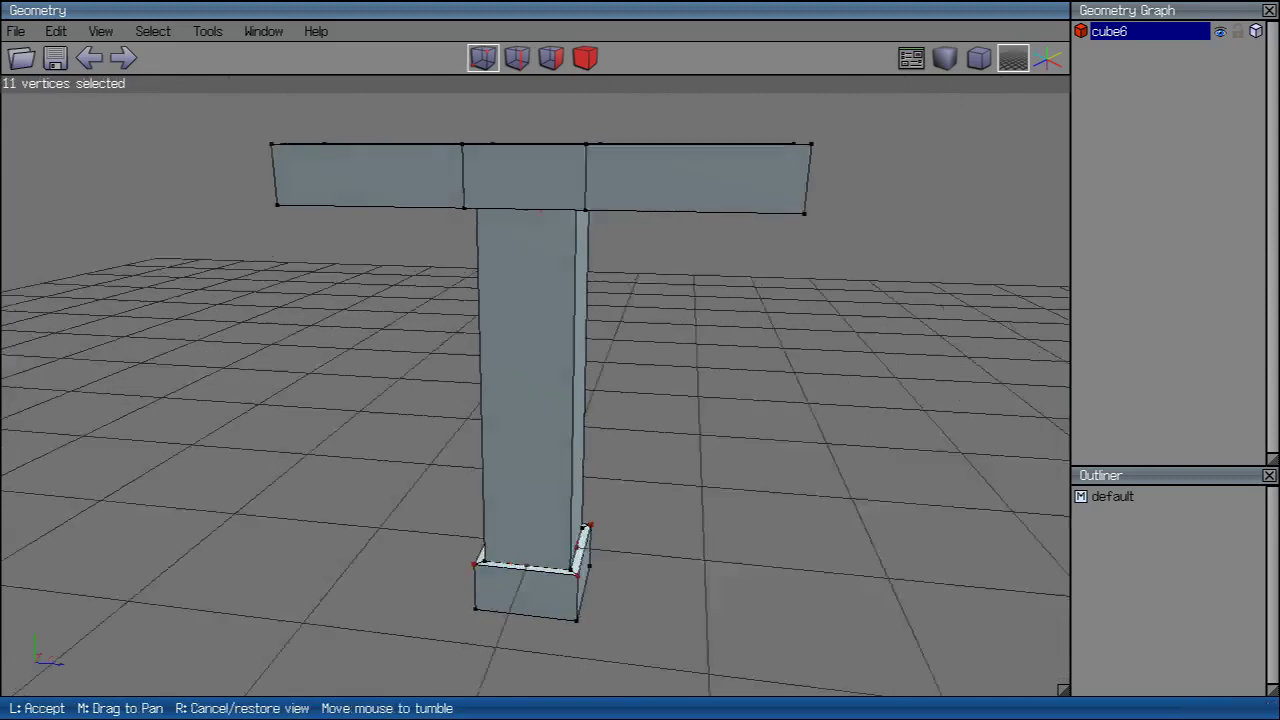
pyautogui.click(595, 530)
pyautogui.click(488, 548)
# Step: Add the four crossbeam corner vertices around the shaft's top, connect all selected vertices, and clear the selection
pyautogui.middleClick(488, 548)
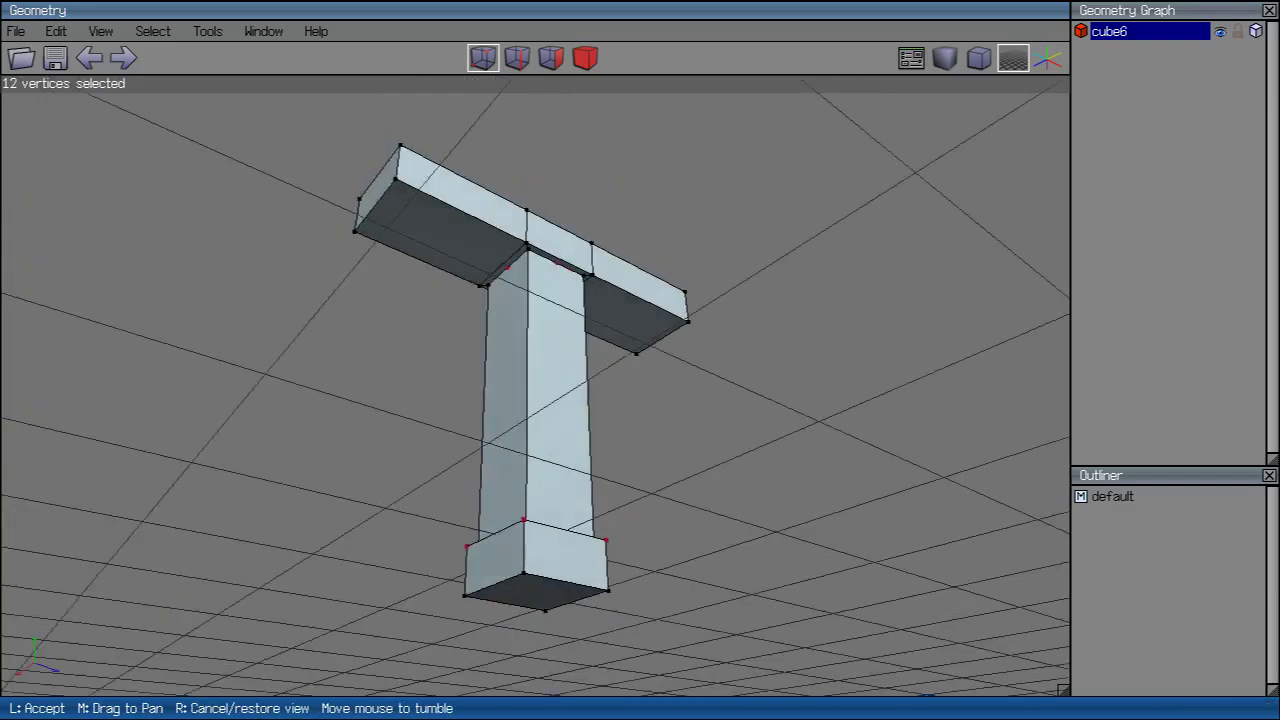
pyautogui.click(488, 548)
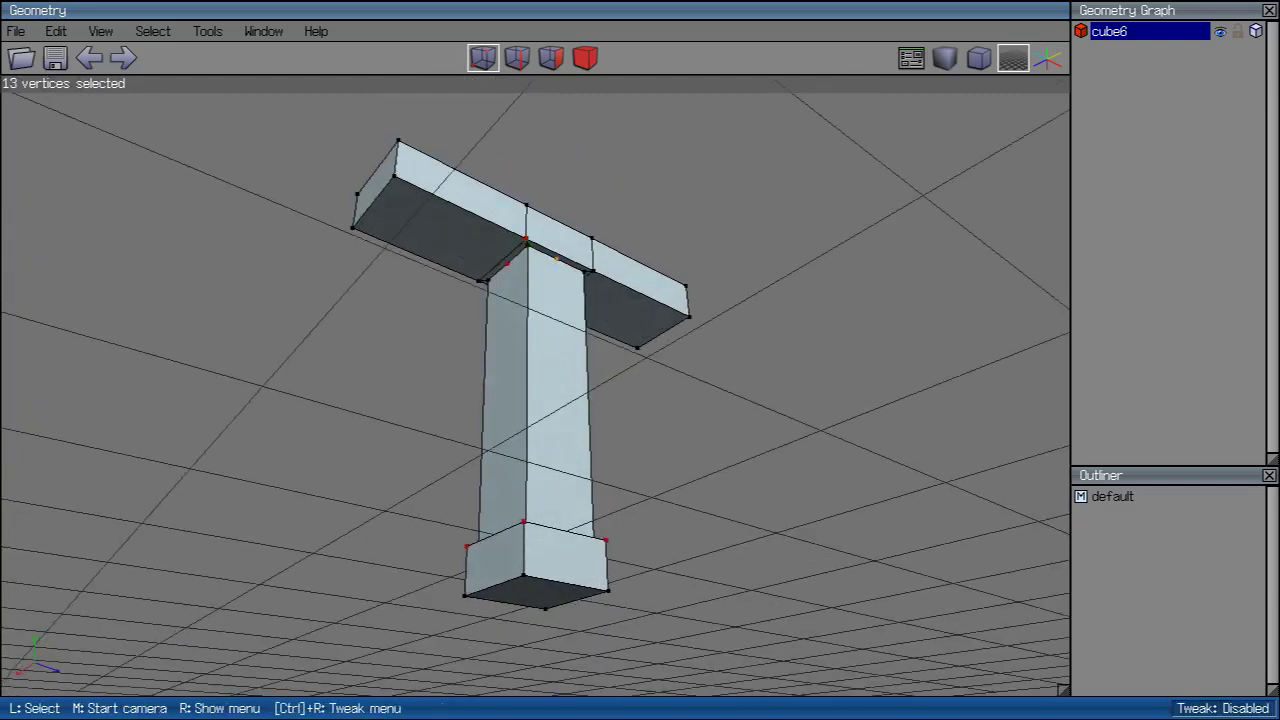
pyautogui.click(488, 548)
pyautogui.middleClick(488, 548)
pyautogui.click(488, 548)
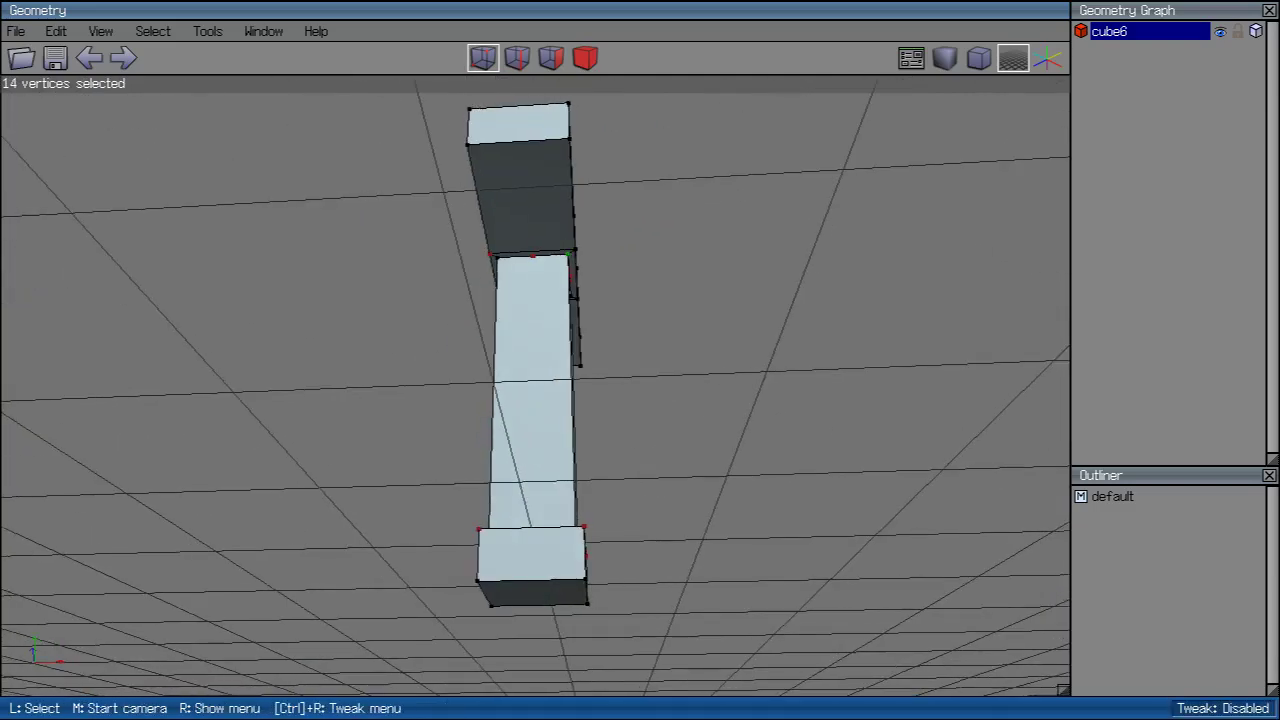
pyautogui.middleClick(488, 548)
pyautogui.click(488, 548)
pyautogui.click(488, 548)
pyautogui.middleClick(488, 548)
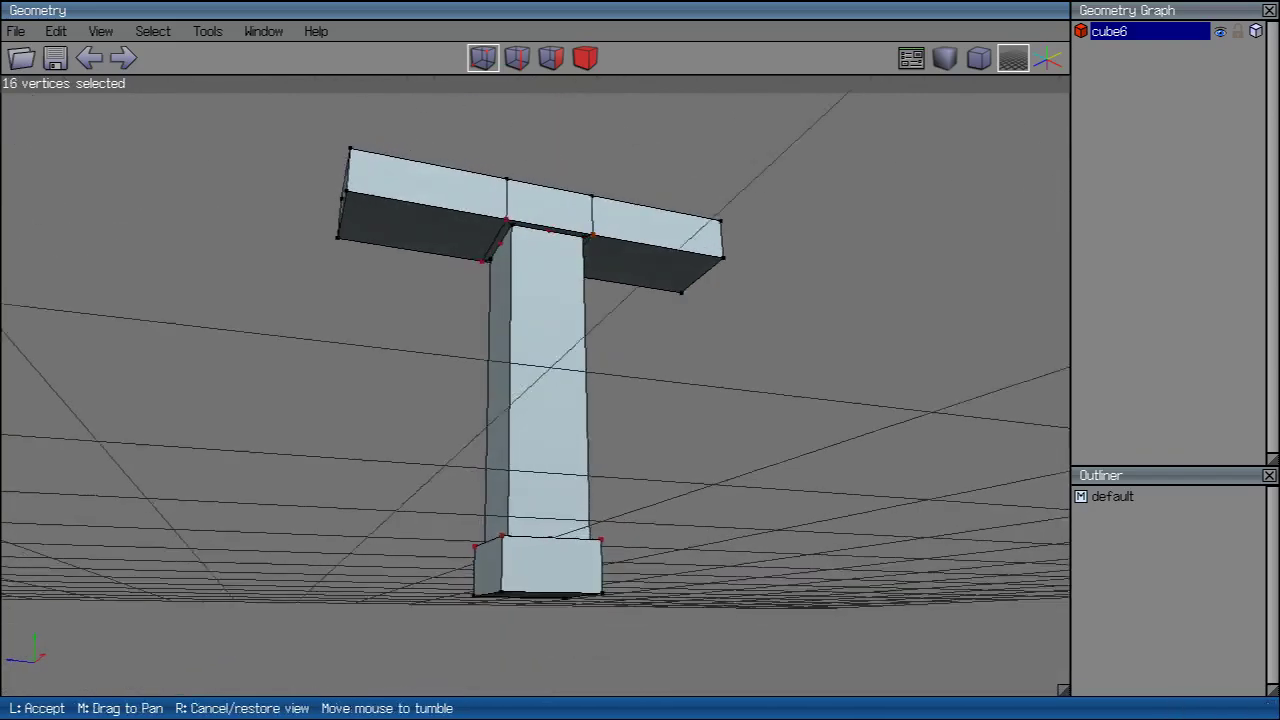
pyautogui.click(488, 548)
pyautogui.middleClick(488, 548)
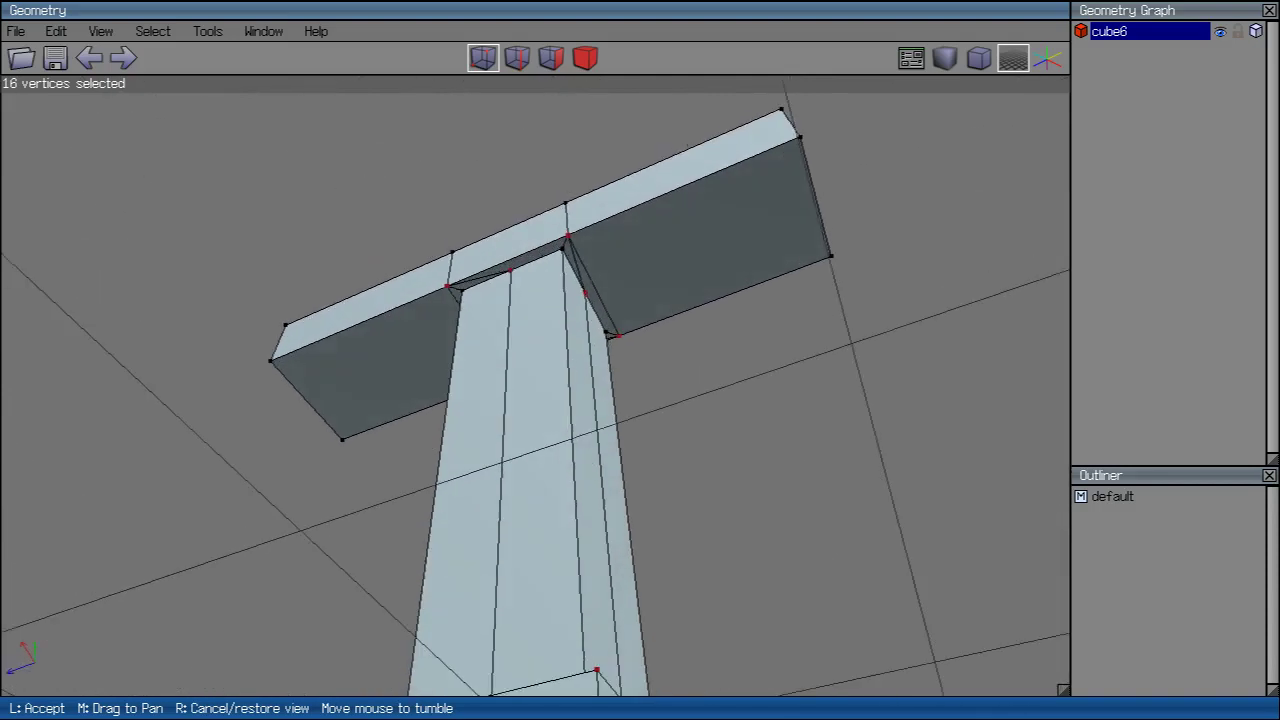
pyautogui.click(488, 548)
pyautogui.middleClick(488, 548)
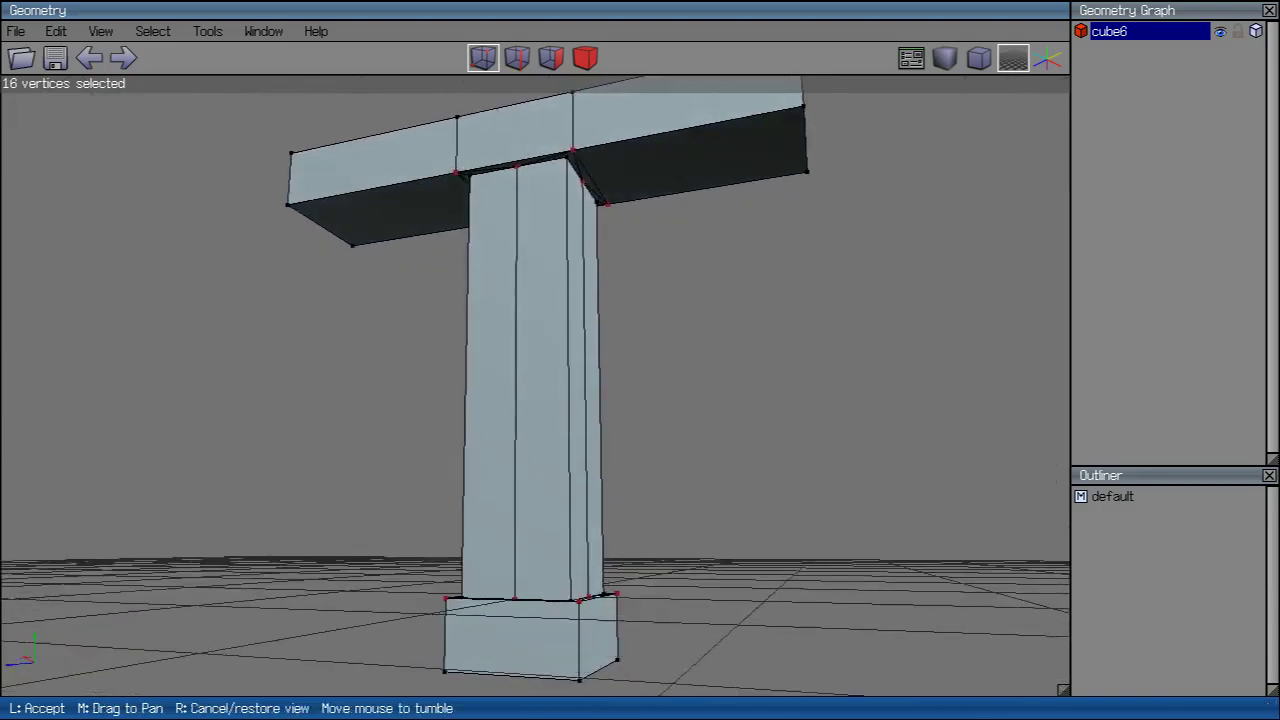
pyautogui.click(488, 548)
pyautogui.scroll(4, 535, 385)
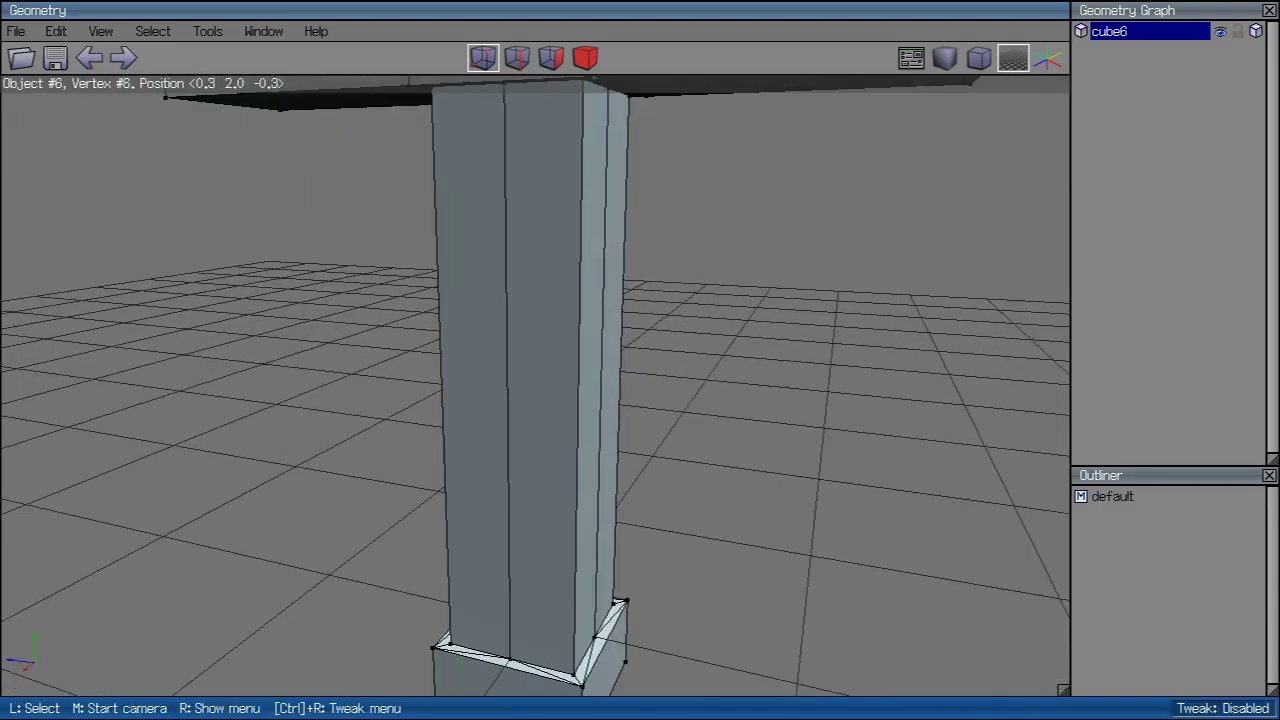
# Step: Select the shaft's four vertical corner edges
pyautogui.press('2')
pyautogui.click(618, 360)
pyautogui.click(578, 360)
pyautogui.click(440, 360)
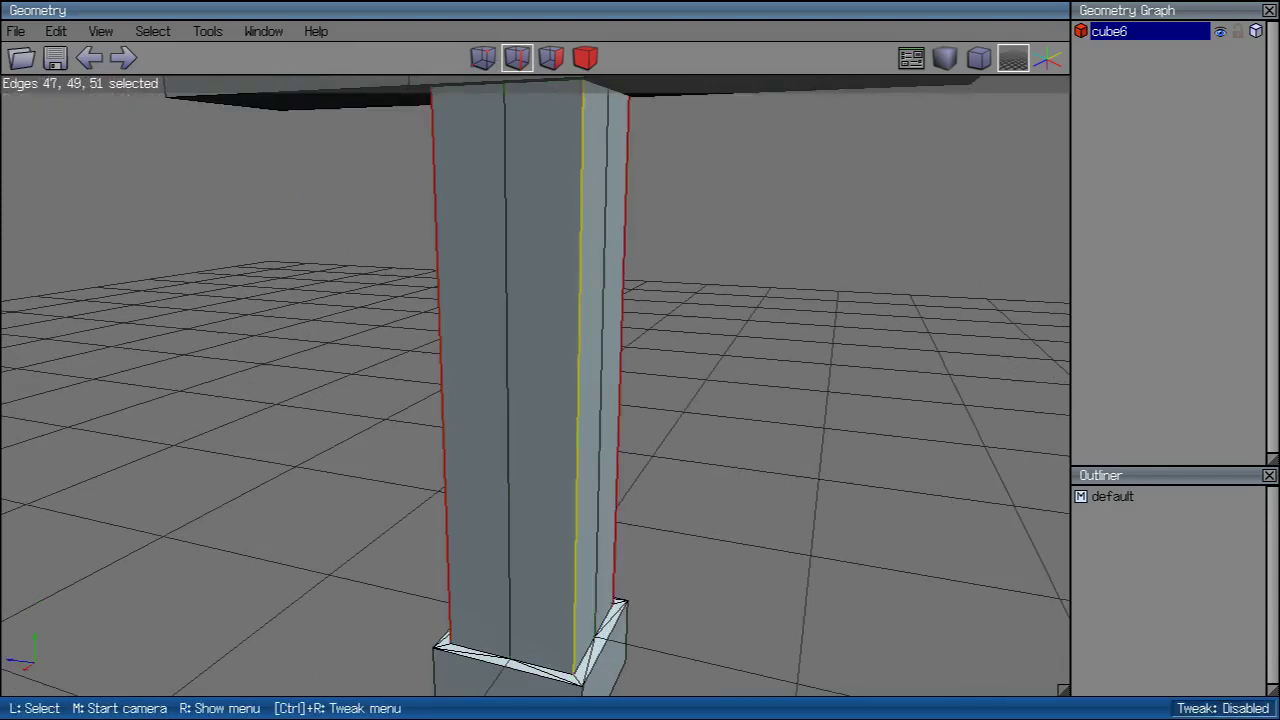
pyautogui.middleClick(440, 360)
pyautogui.click(440, 360)
pyautogui.rightClick(710, 319)
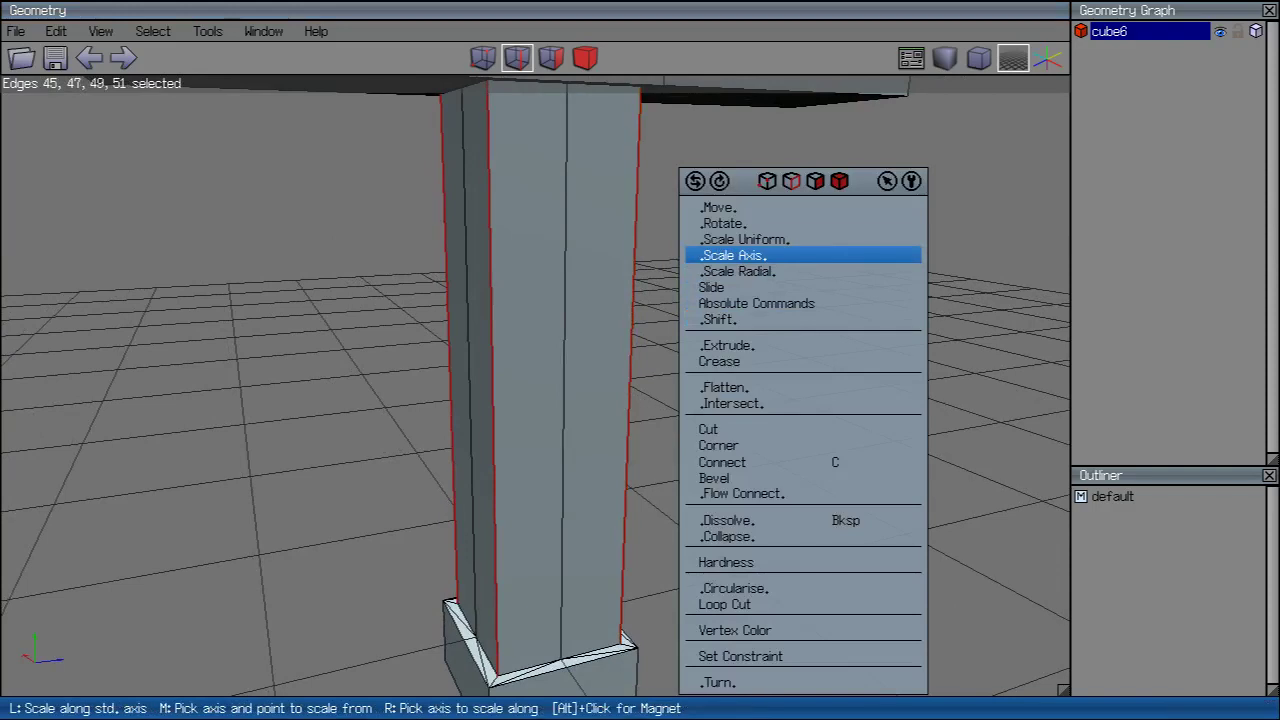
pyautogui.click(735, 255)
pyautogui.click(750, 289)
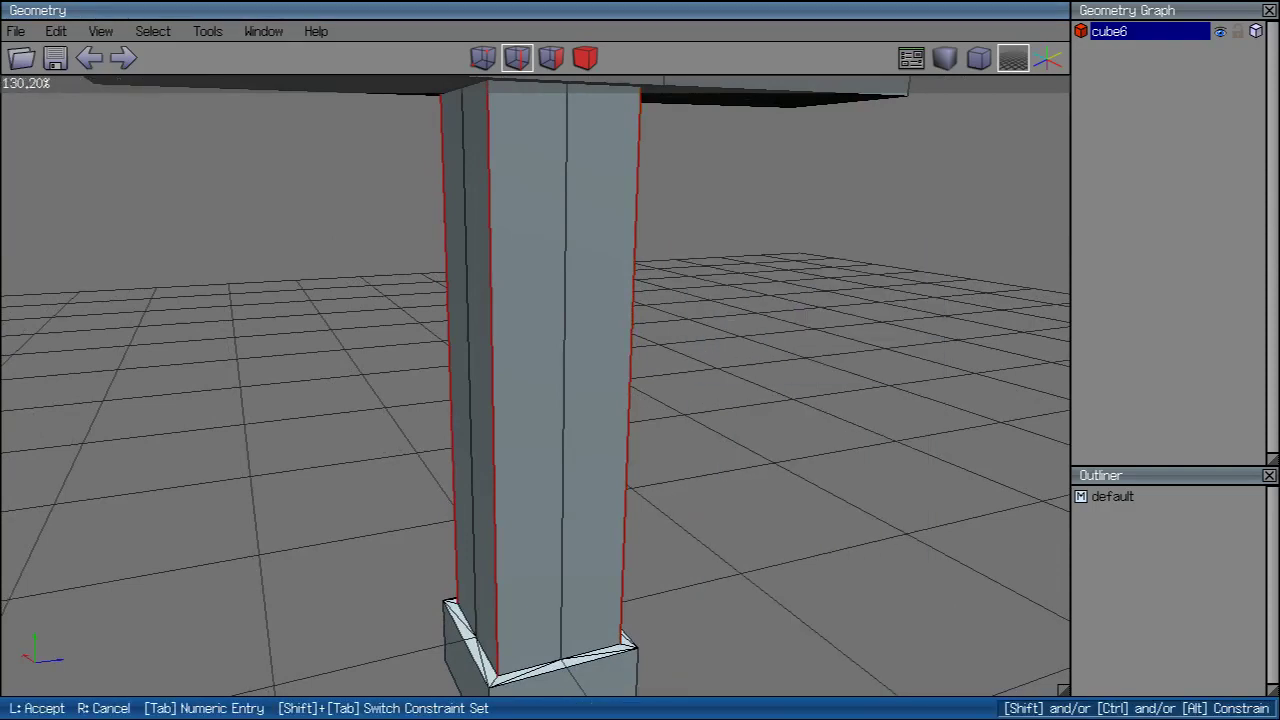
pyautogui.click(725, 223)
# Step: Move the shaft's four vertical corner edges inward by 0.1 to round the column, and clear the selection
pyautogui.rightClick(725, 223)
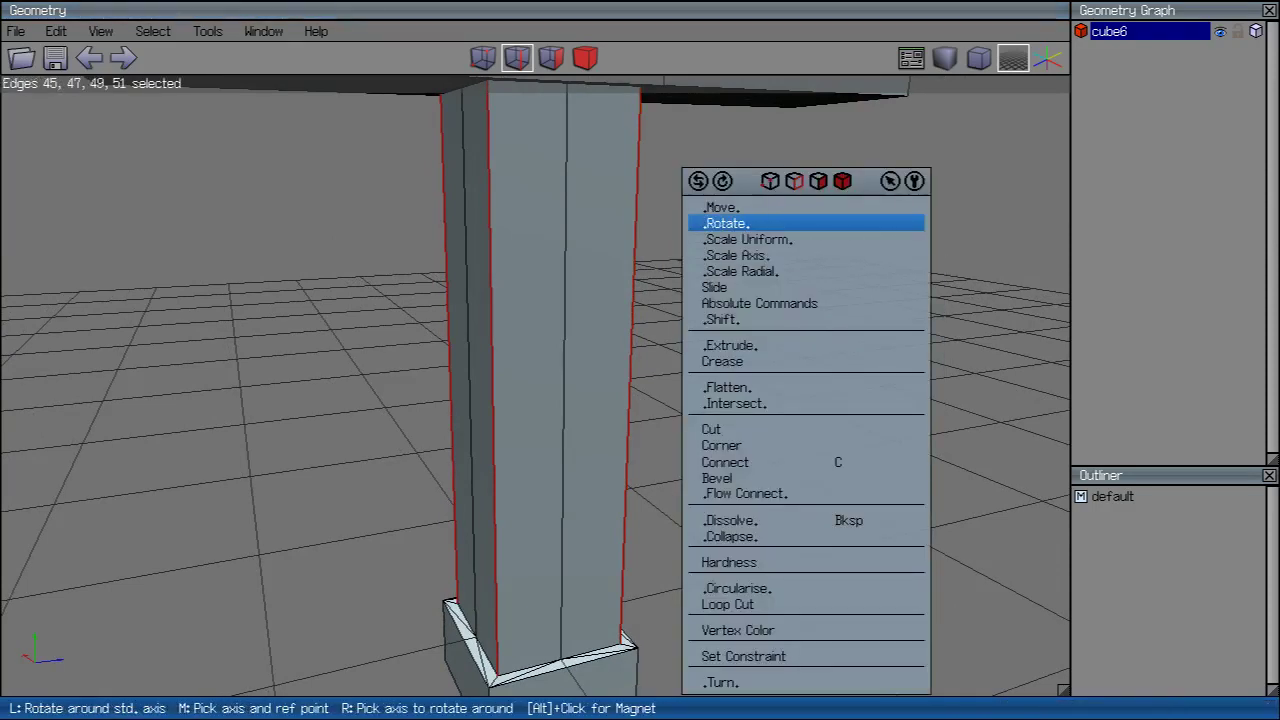
pyautogui.click(725, 223)
pyautogui.click(720, 283)
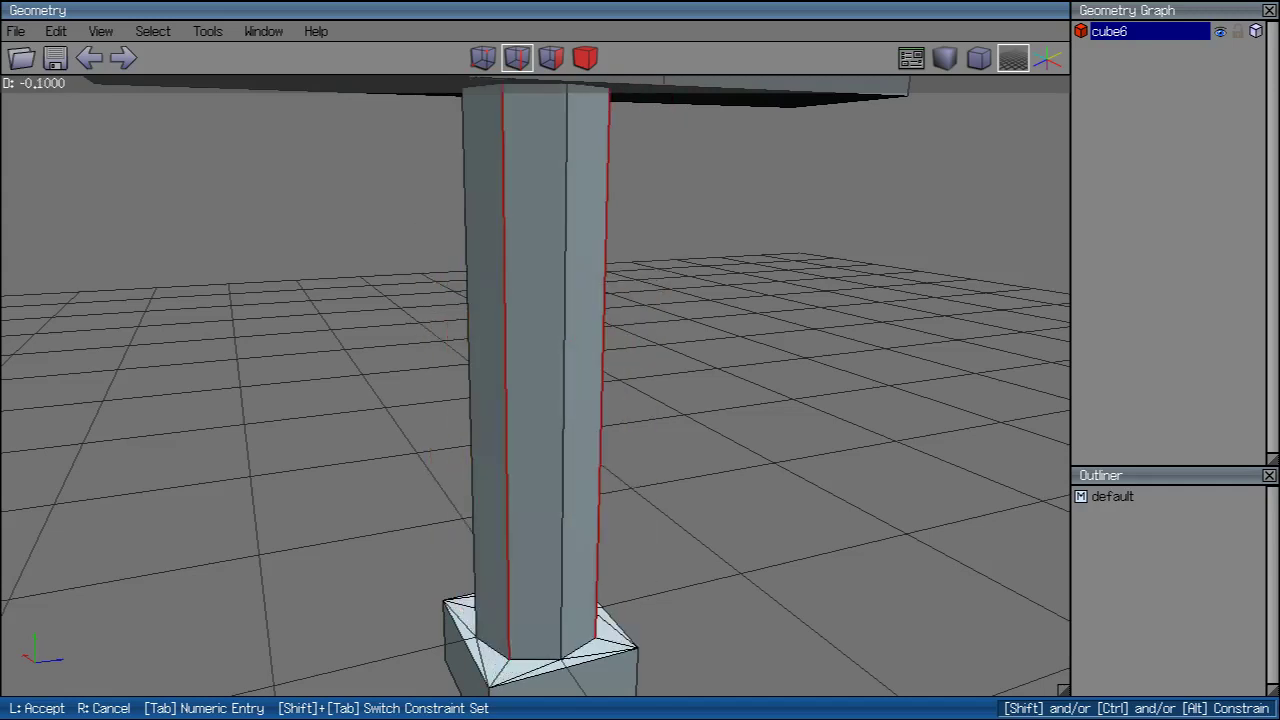
pyautogui.click(535, 385)
pyautogui.middleClick(535, 385)
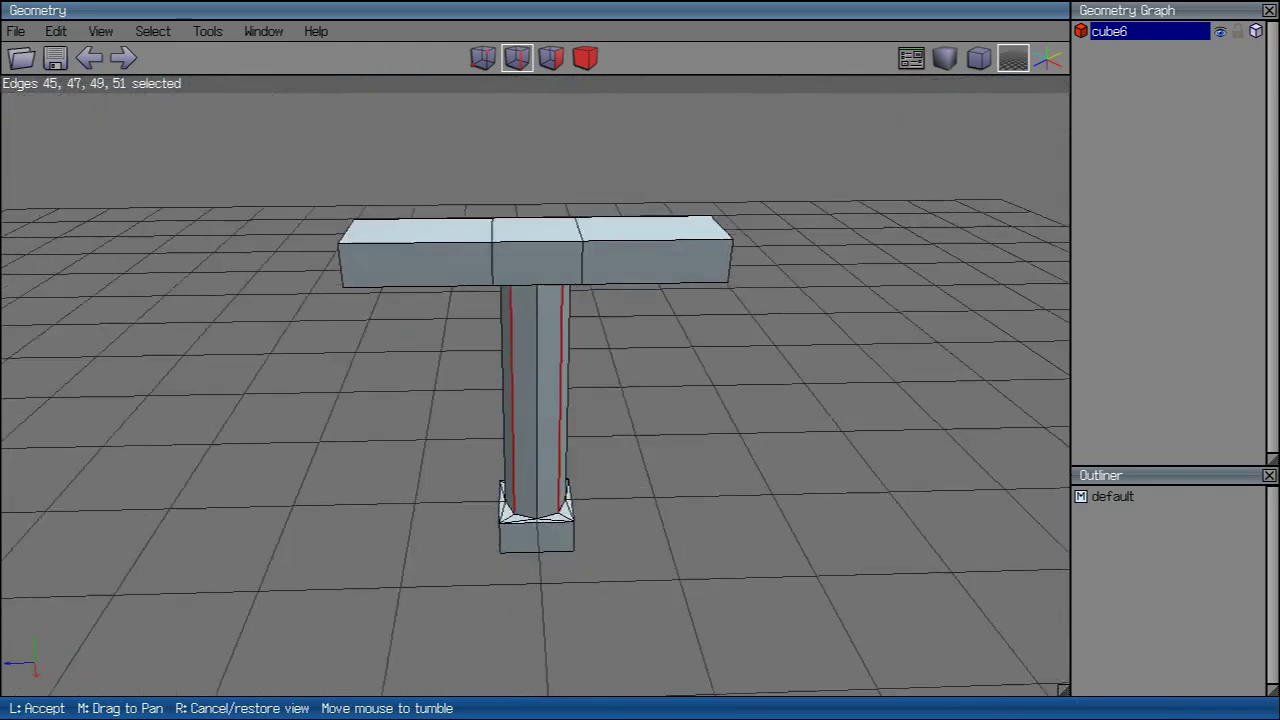
pyautogui.click(535, 385)
pyautogui.press('space')
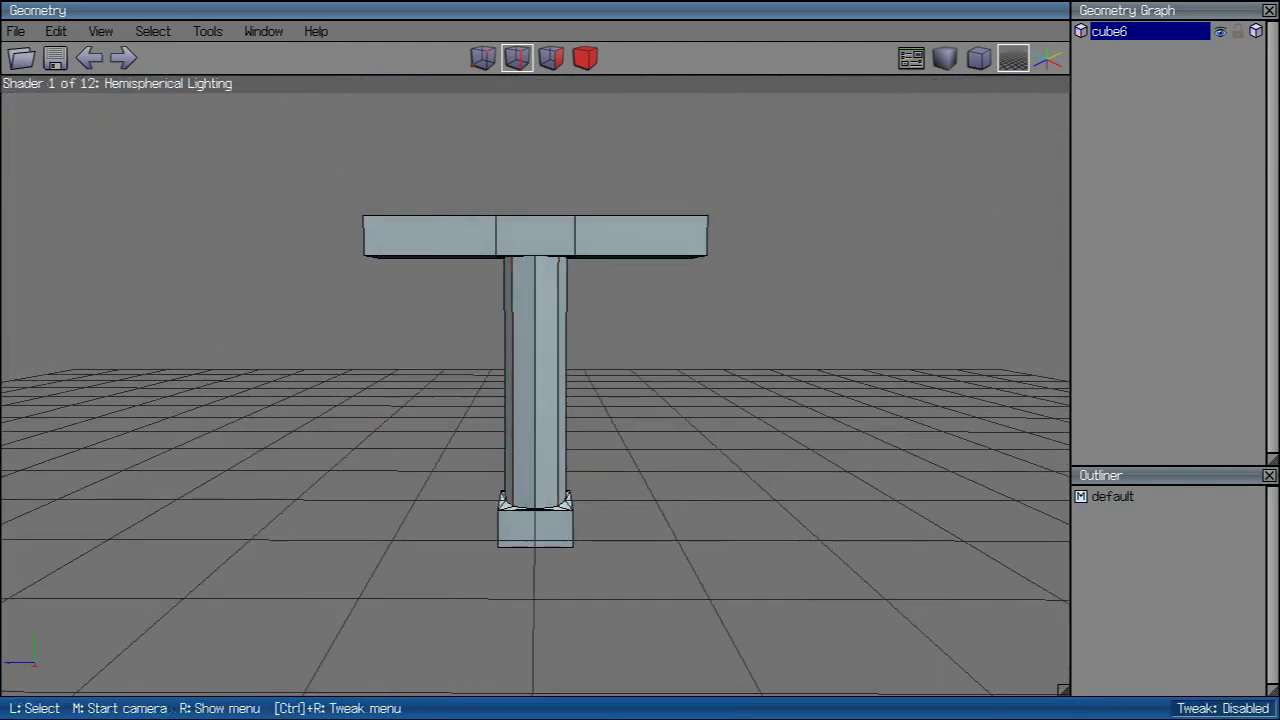
# Step: Cut the ring of vertical shaft edges into three segments, connected by horizontal loops, and clear the selection
pyautogui.scroll(3, 535, 385)
pyautogui.click(535, 385)
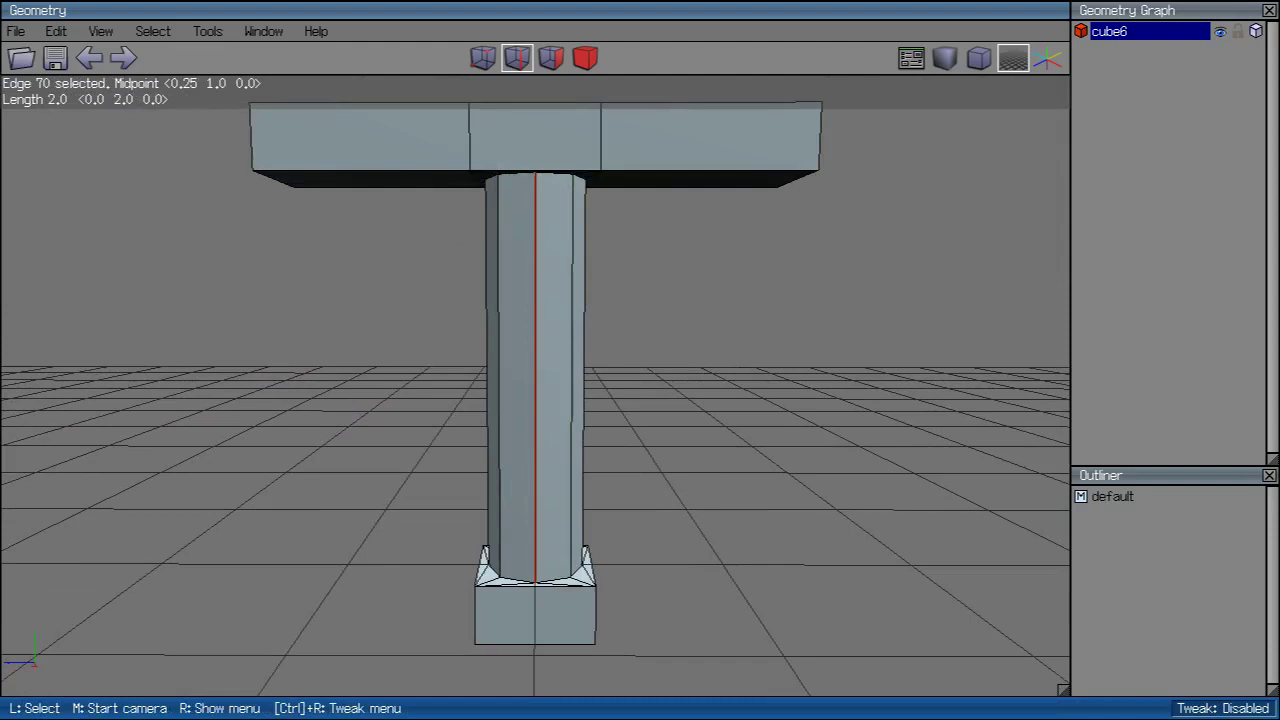
pyautogui.press('g')
pyautogui.press('3')
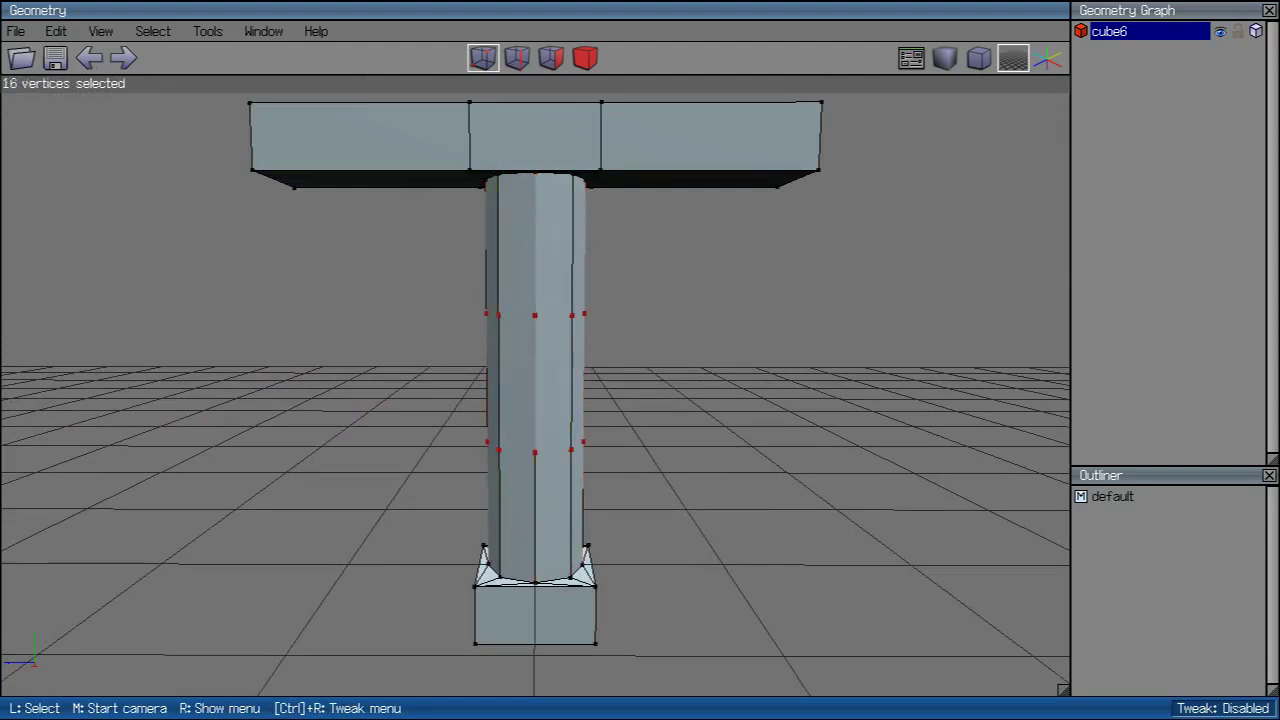
pyautogui.press('space')
# Step: Scale the eight faces of the shaft's middle band radially to 110%, and clear the selection
pyautogui.click(517, 58)
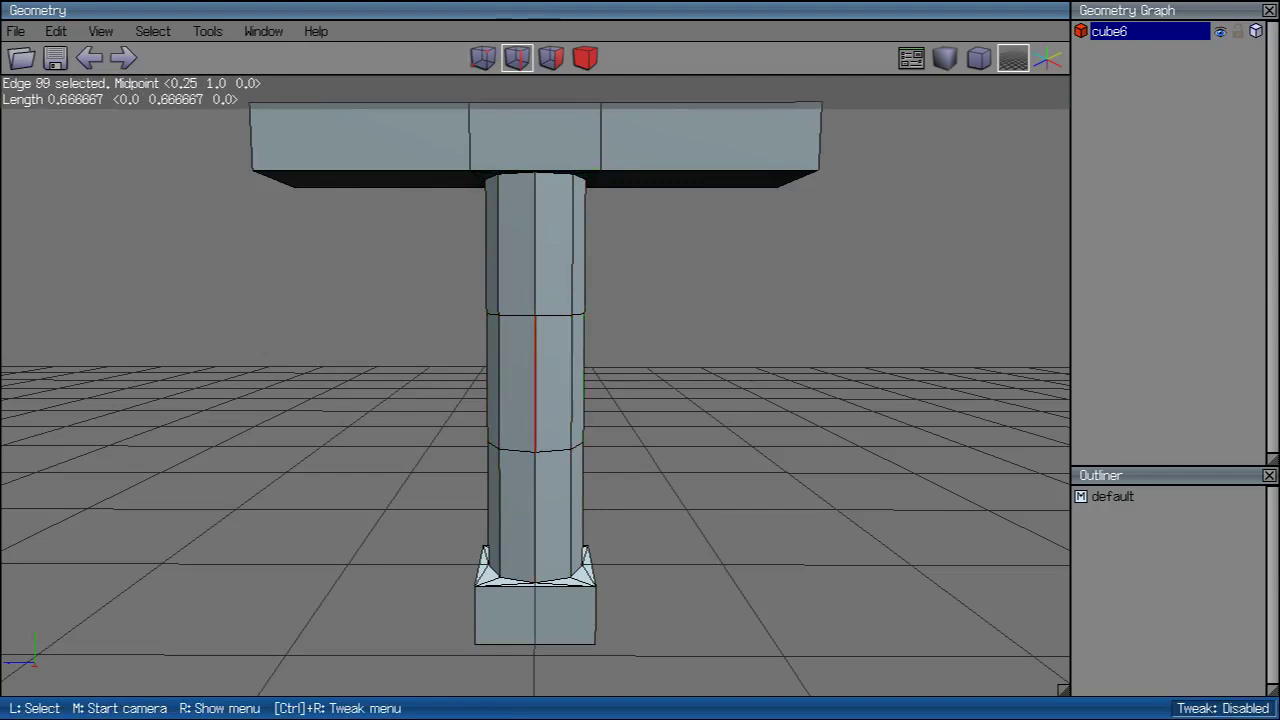
pyautogui.press('g')
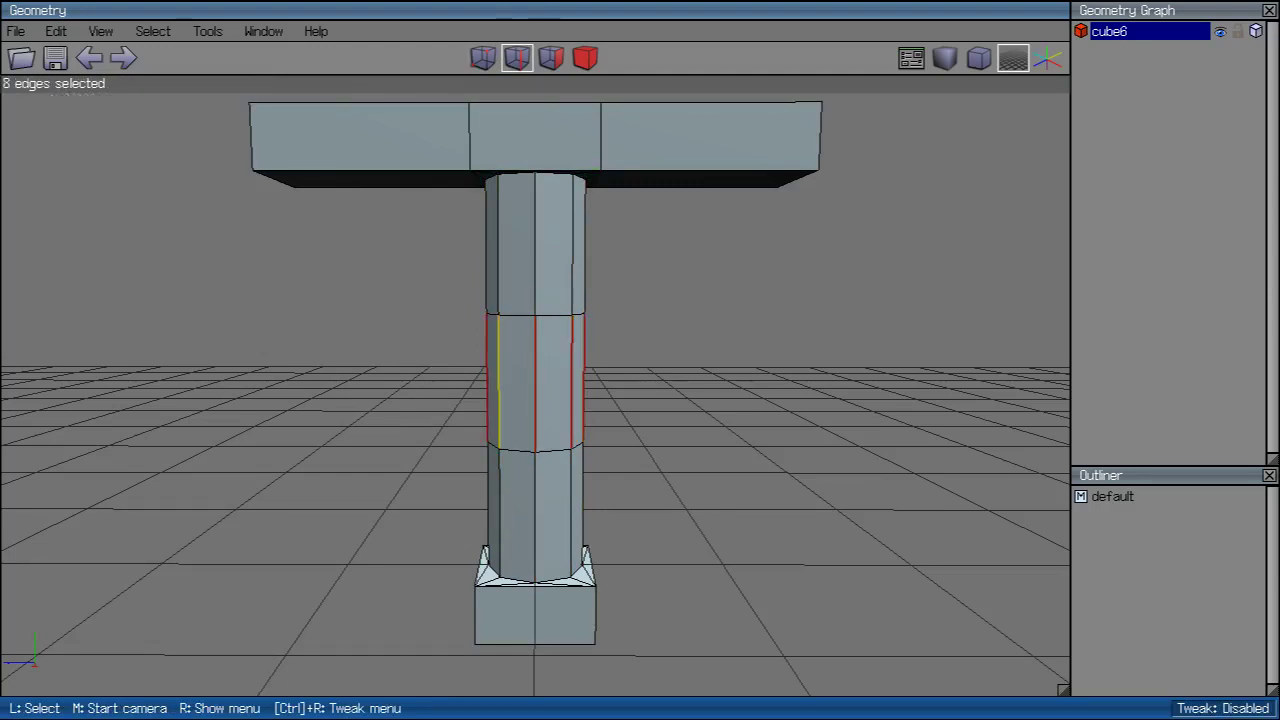
pyautogui.click(551, 58)
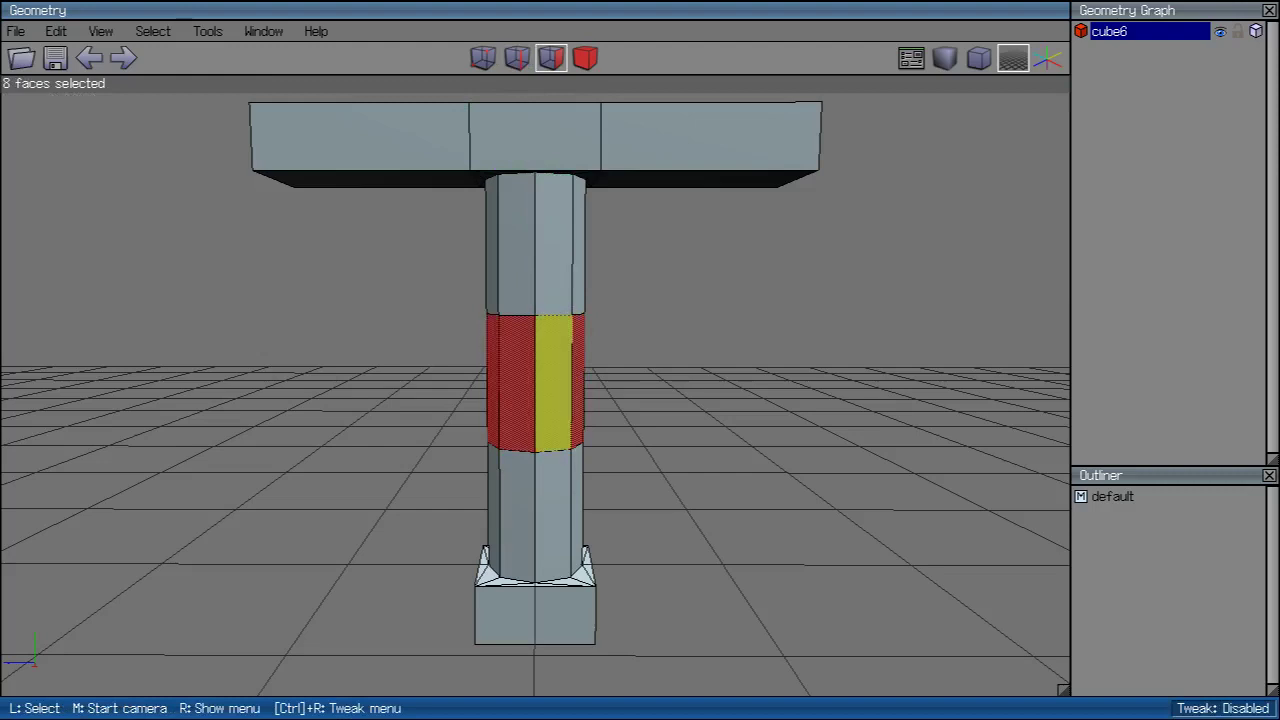
pyautogui.rightClick(630, 281)
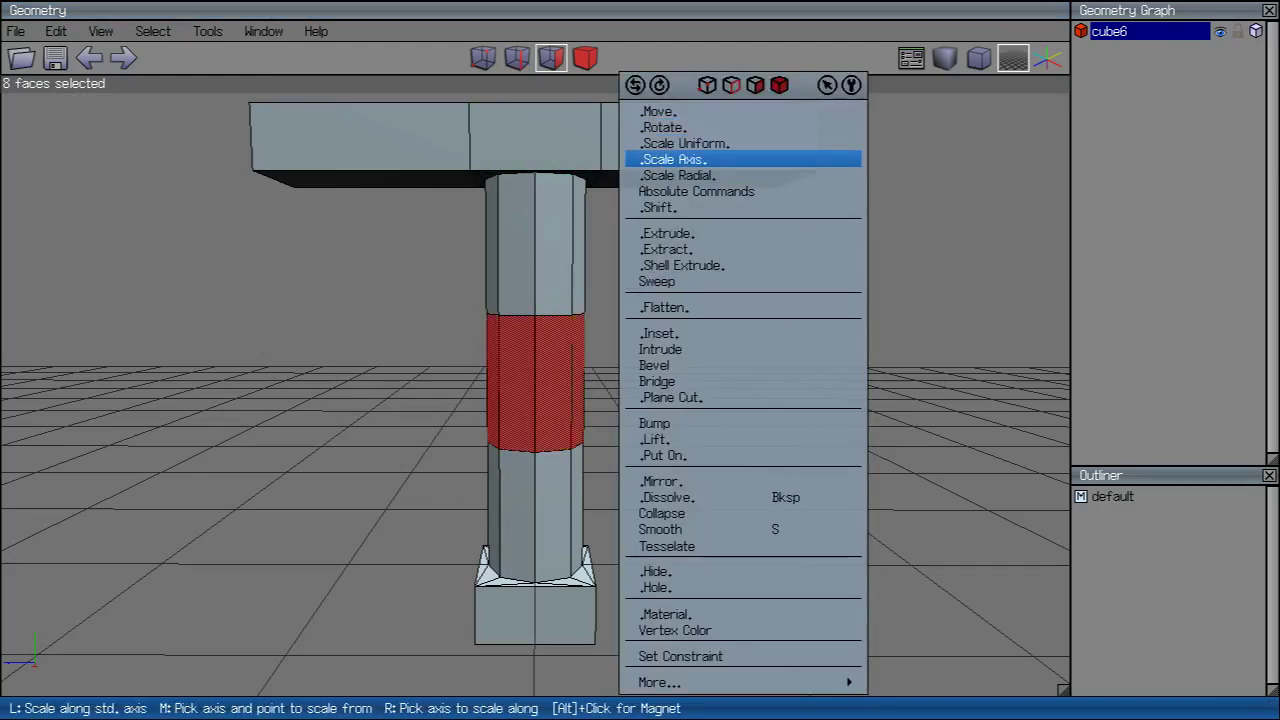
pyautogui.click(678, 175)
pyautogui.click(690, 191)
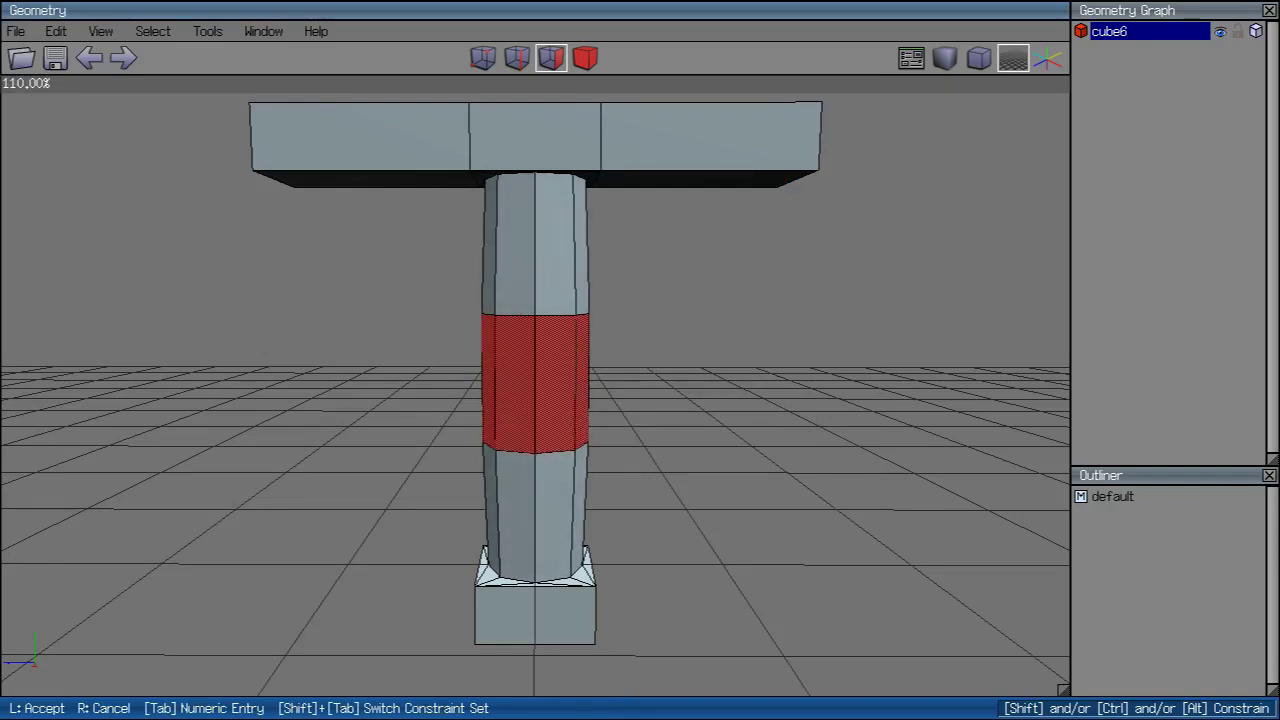
pyautogui.press('Return')
pyautogui.press('space')
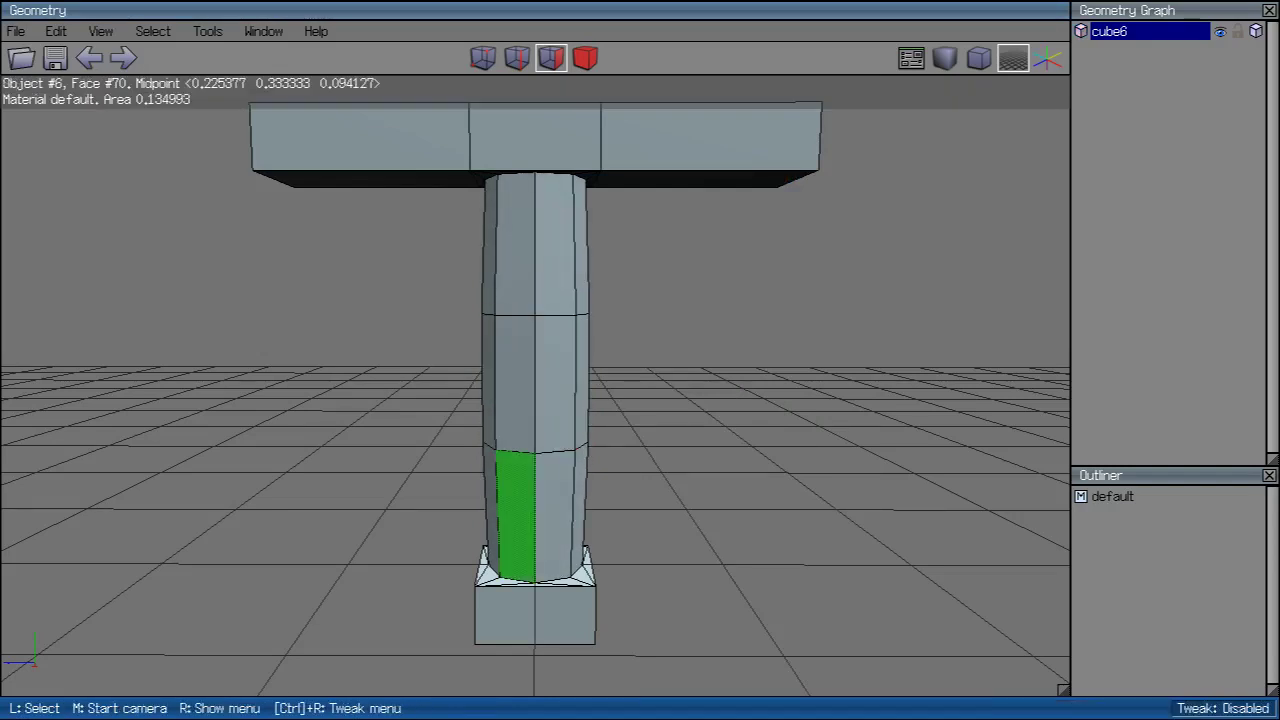
# Step: Harden the sharp edges of the whole column object, clear the selection, and preview the model in smooth shading
pyautogui.click(585, 57)
pyautogui.click(538, 523)
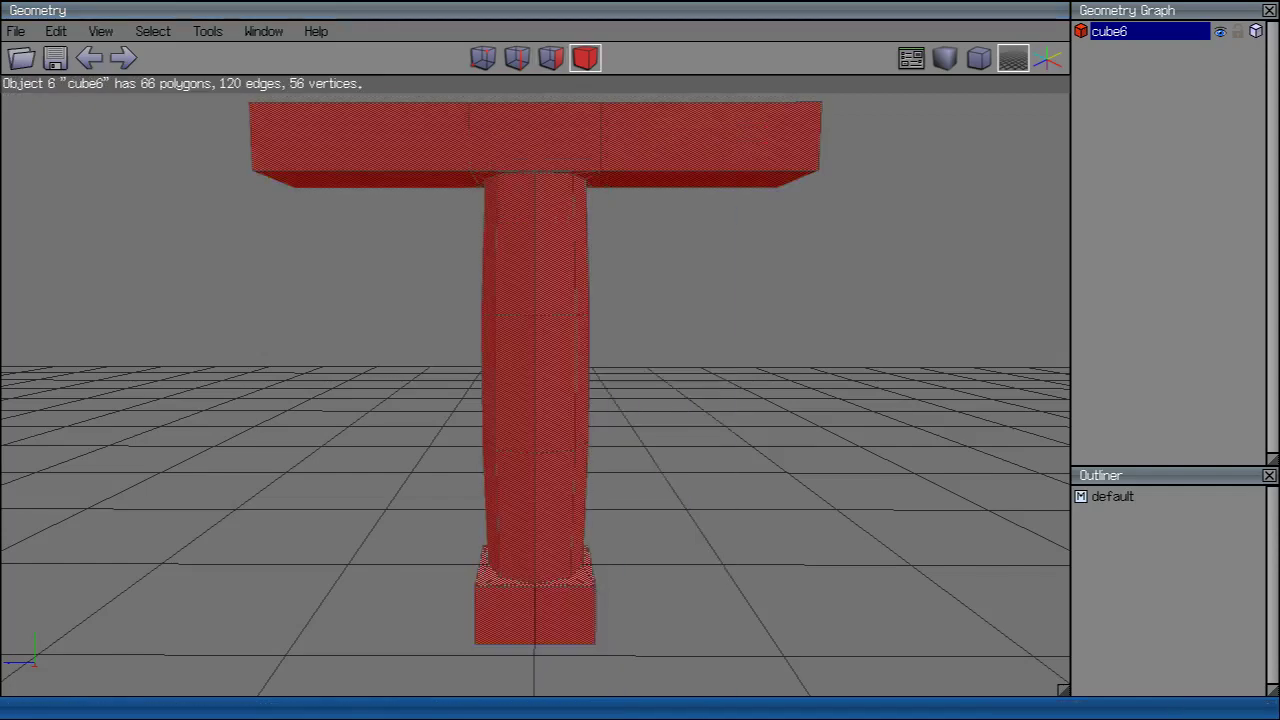
pyautogui.press('space')
pyautogui.press('Tab')
pyautogui.middleClick(535, 385)
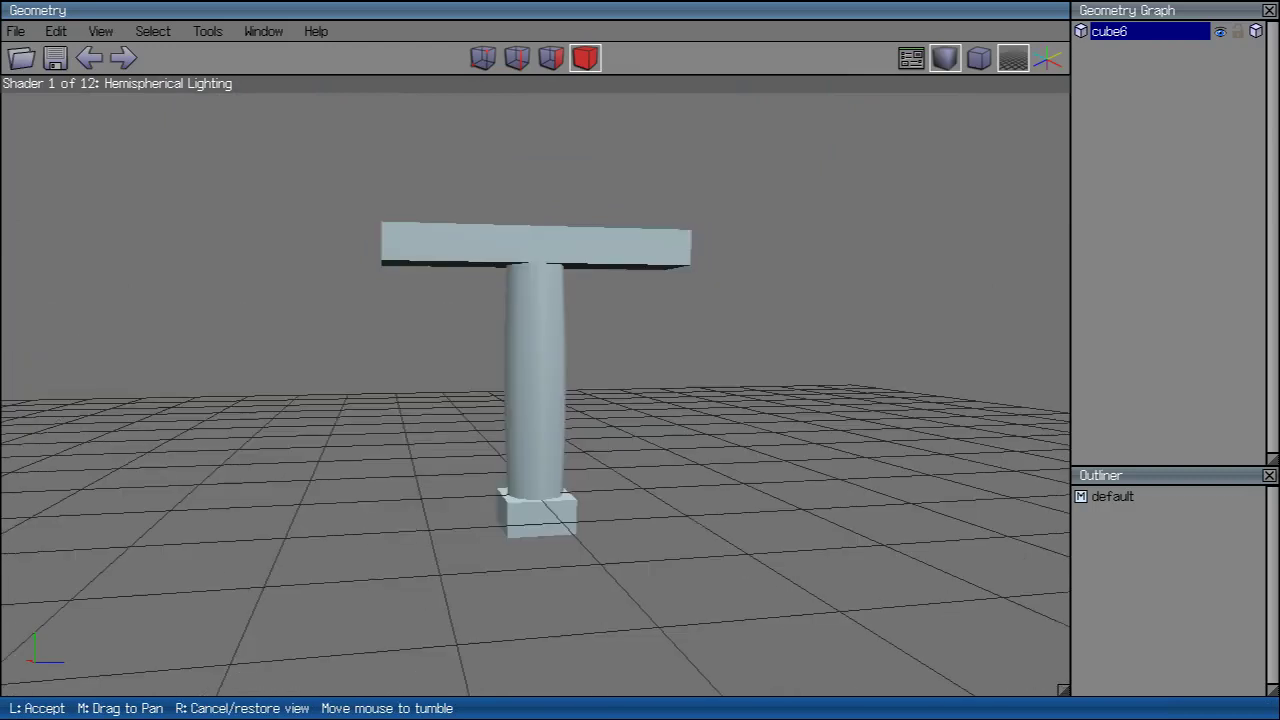
pyautogui.rightClick(535, 385)
pyautogui.press('Tab')
# Step: Cut the two cross edges on the crossbeam's top surface into three equal segments each
pyautogui.middleClick(535, 385)
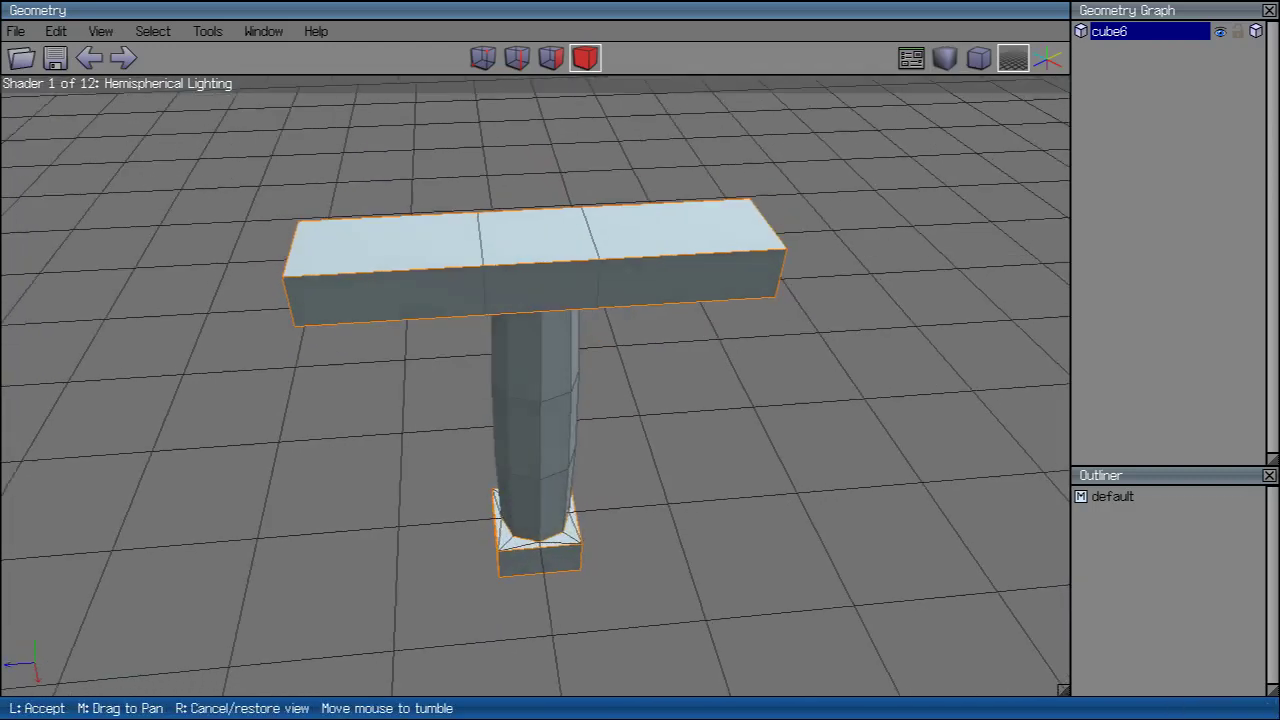
pyautogui.click(535, 385)
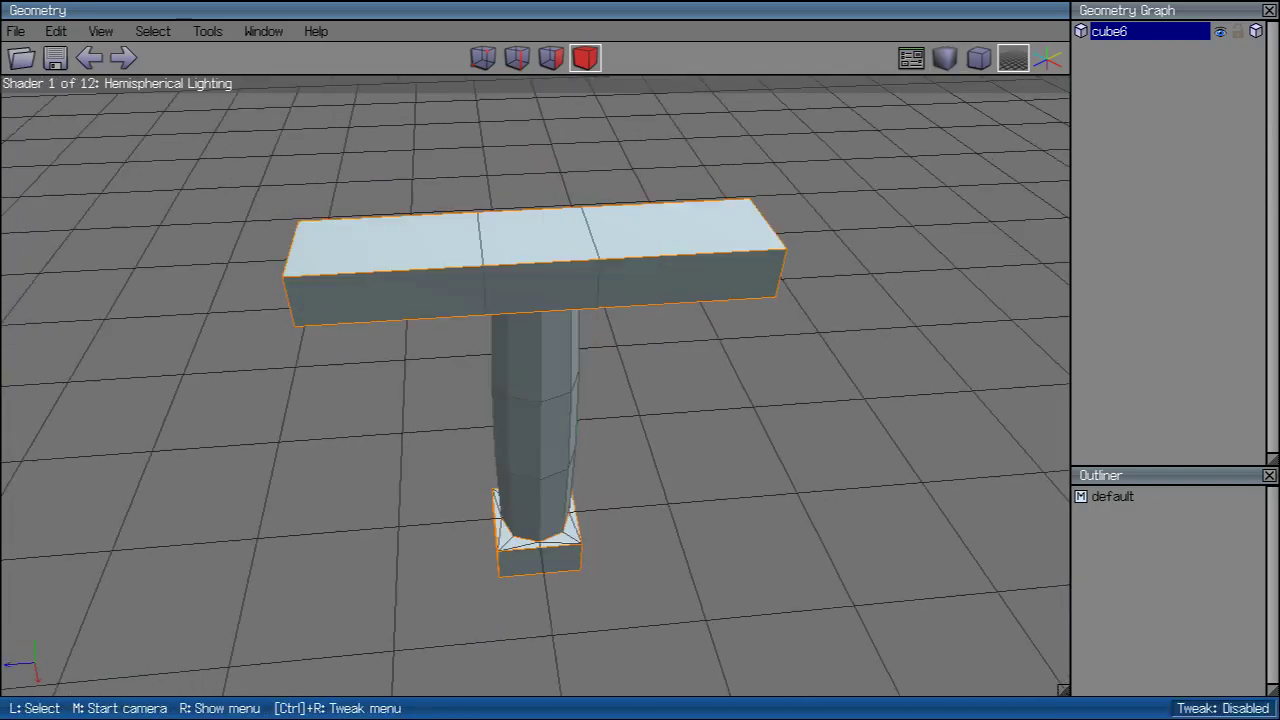
pyautogui.middleClick(535, 385)
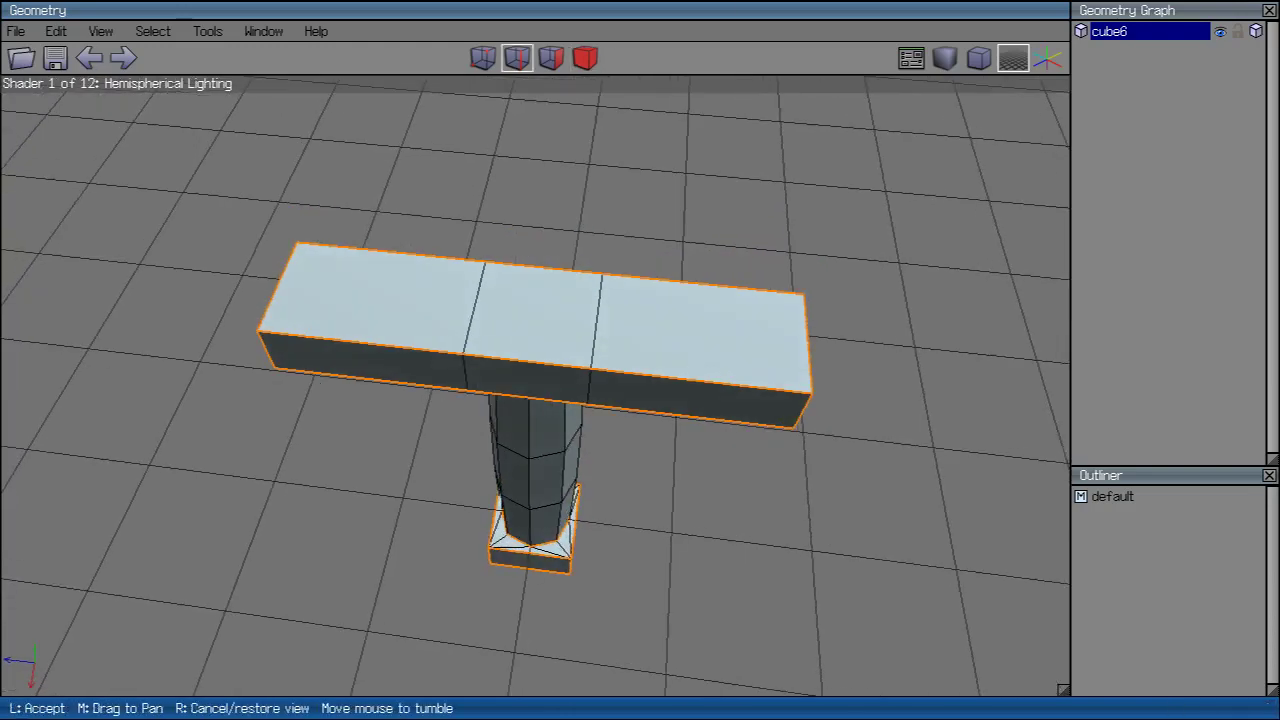
pyautogui.click(535, 385)
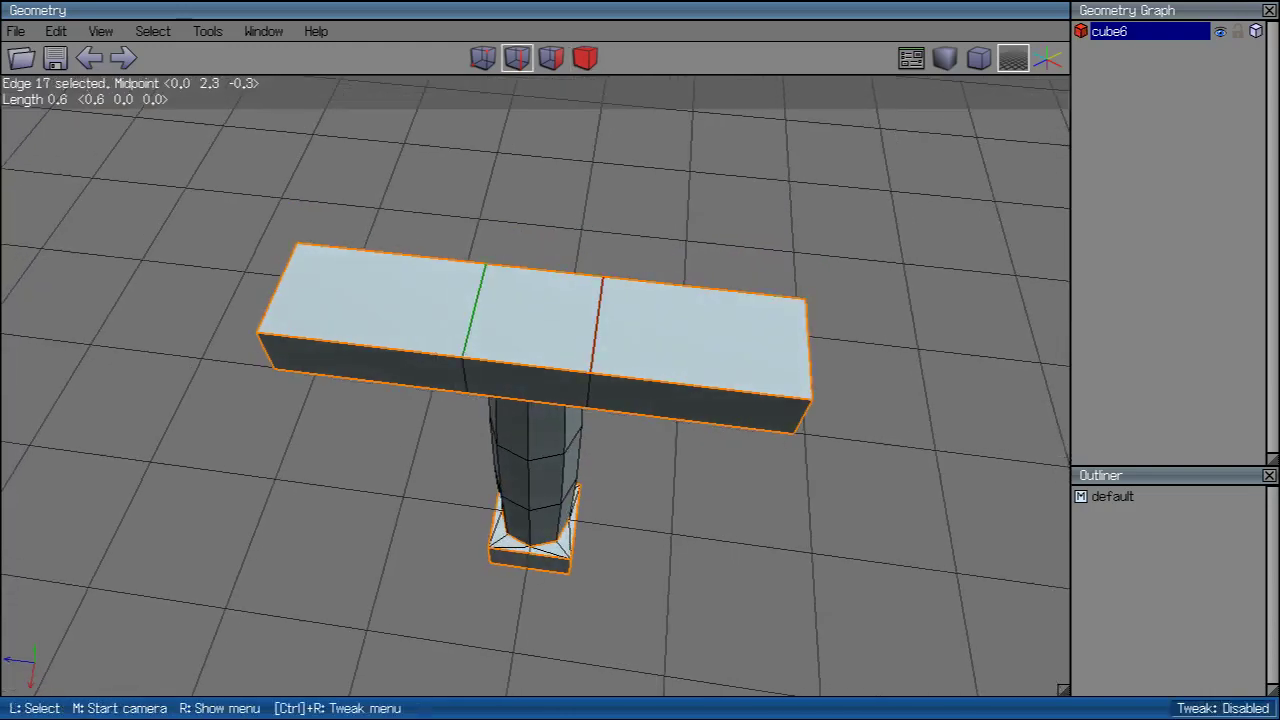
pyautogui.click(473, 312)
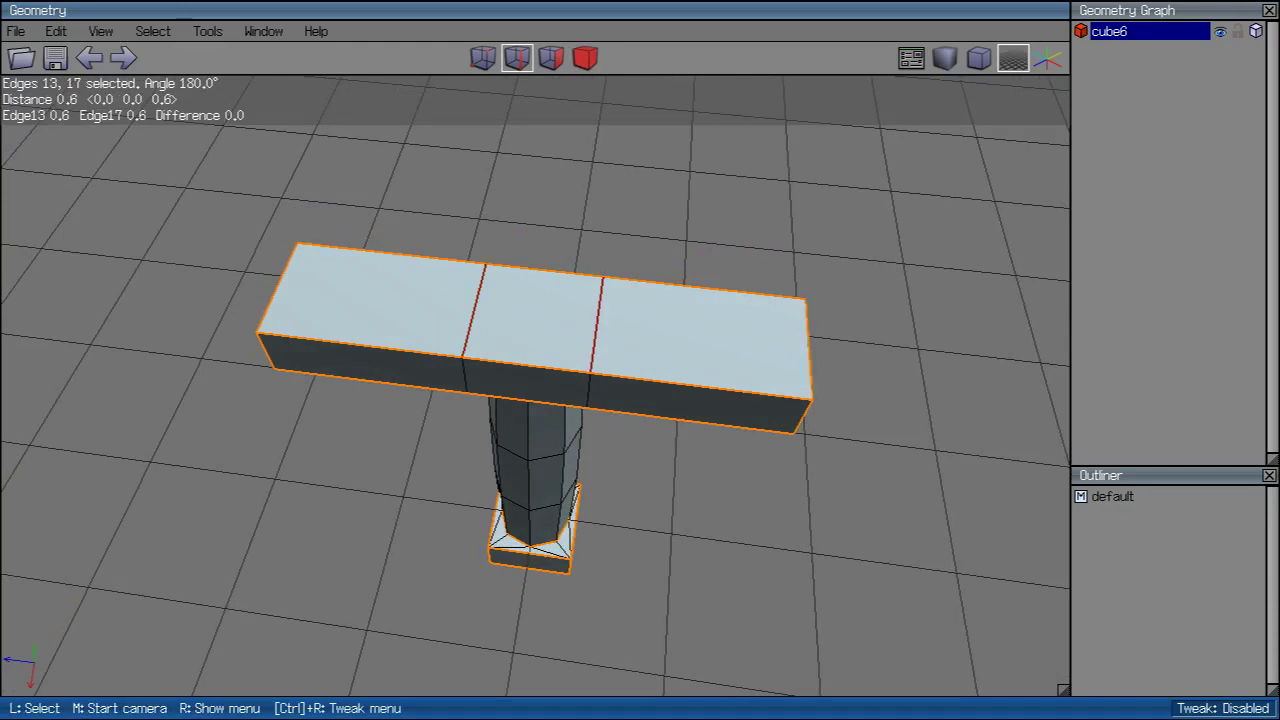
# Step: Add the crossbeam's four top corner vertices to the four new cut points and connect them across the top
pyautogui.press('v')
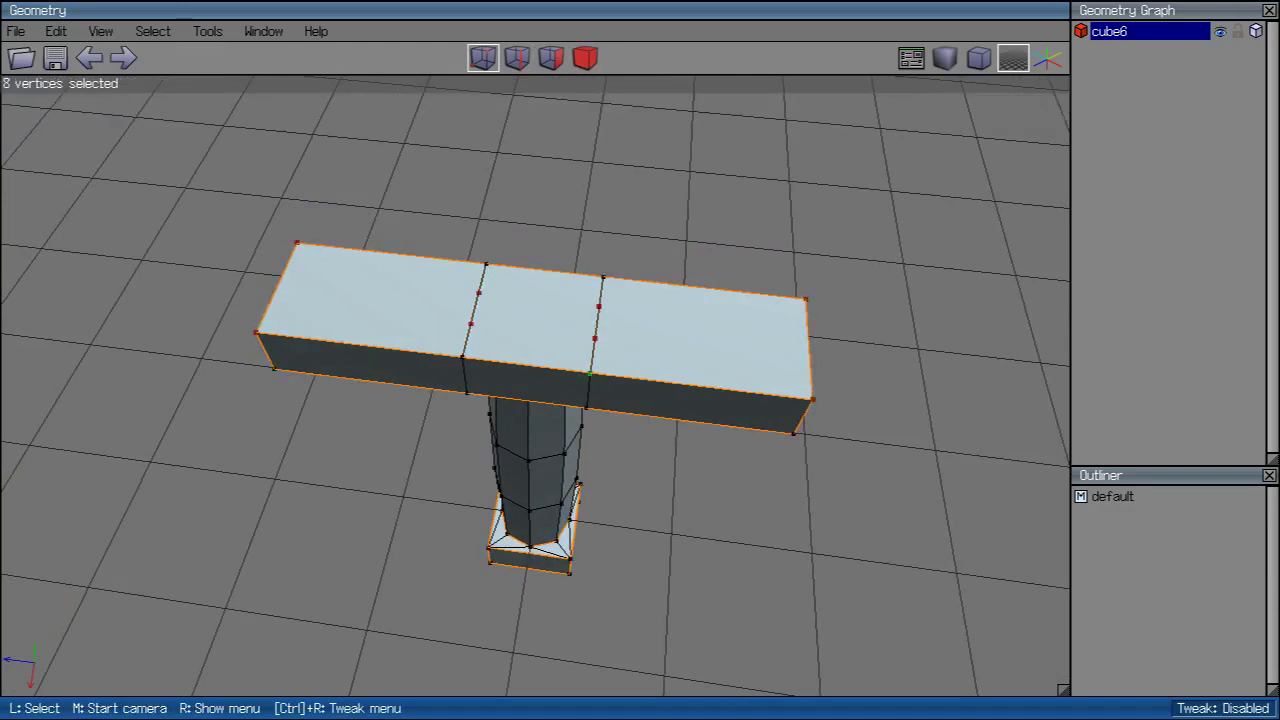
pyautogui.moveTo(535, 400); pyautogui.dragTo(620, 400, button='middle')
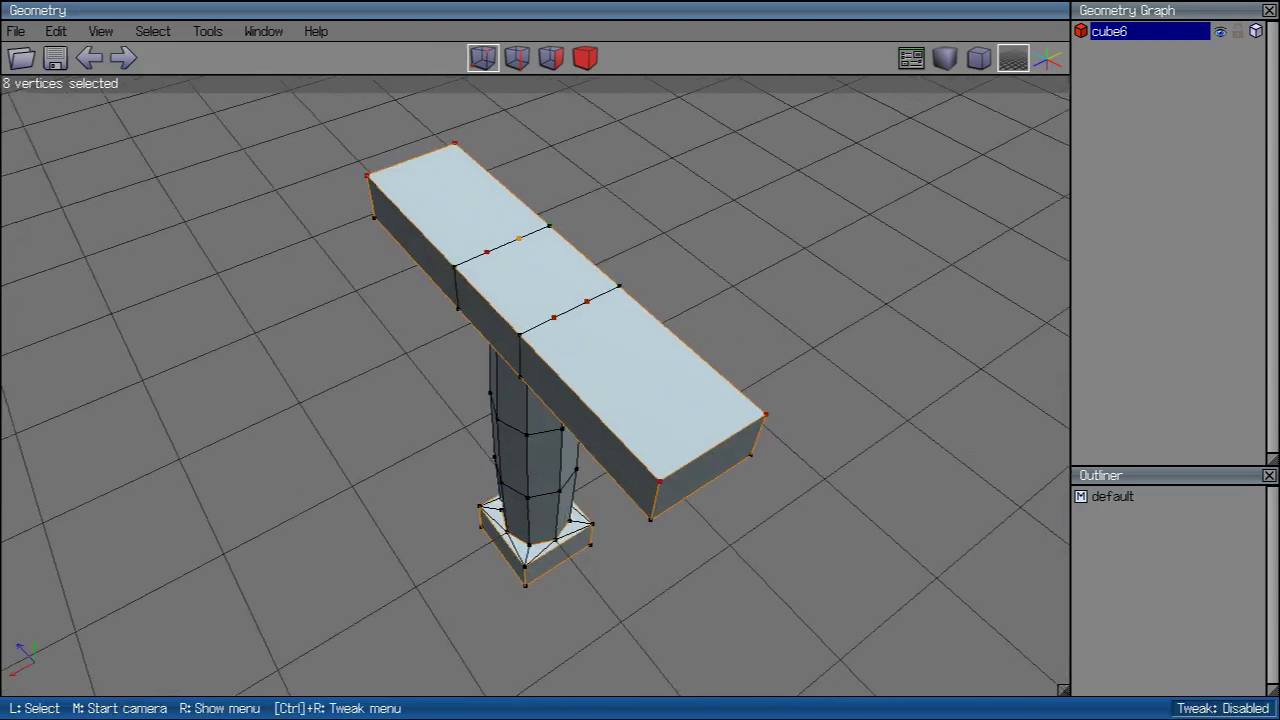
pyautogui.press('c')
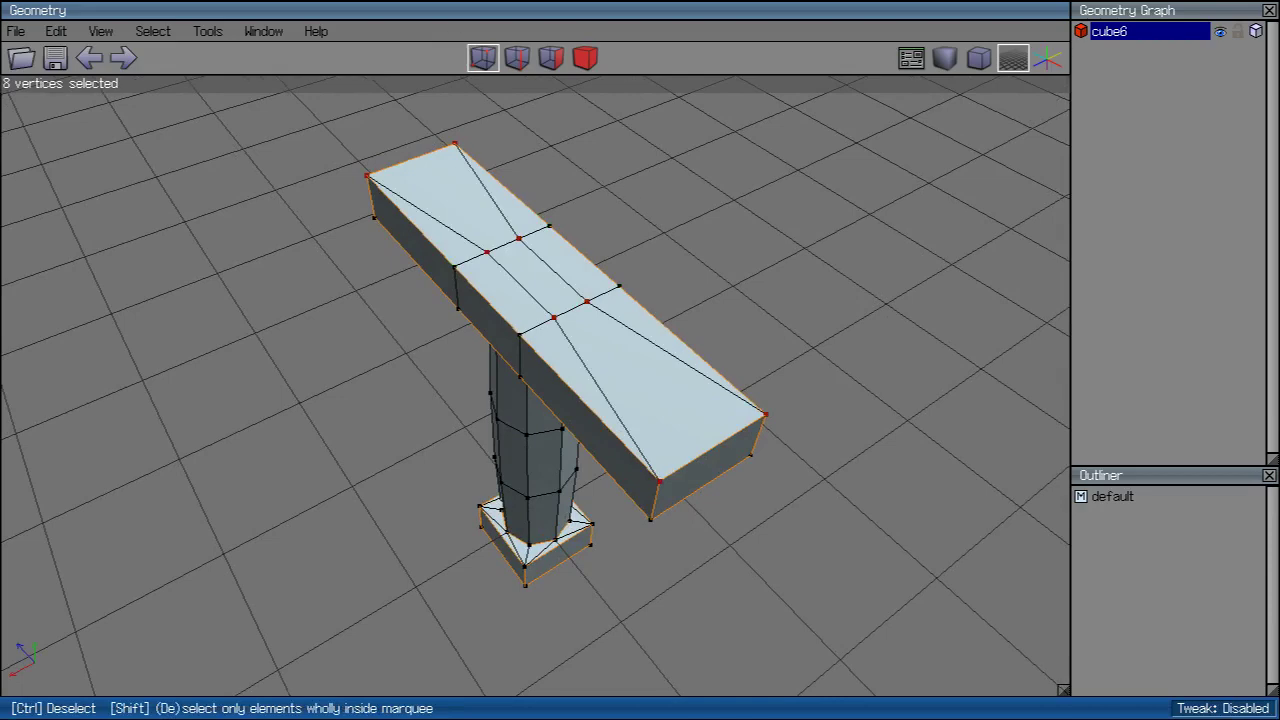
# Step: Connect the midpoints of the small central rectangle's four edges into a diamond, and reduce it to one lengthwise edge between the short sides
pyautogui.moveTo(535, 400); pyautogui.dragTo(690, 360, button='middle')
pyautogui.scroll(5, 535, 360)
pyautogui.click(517, 57)
pyautogui.click(682, 310)
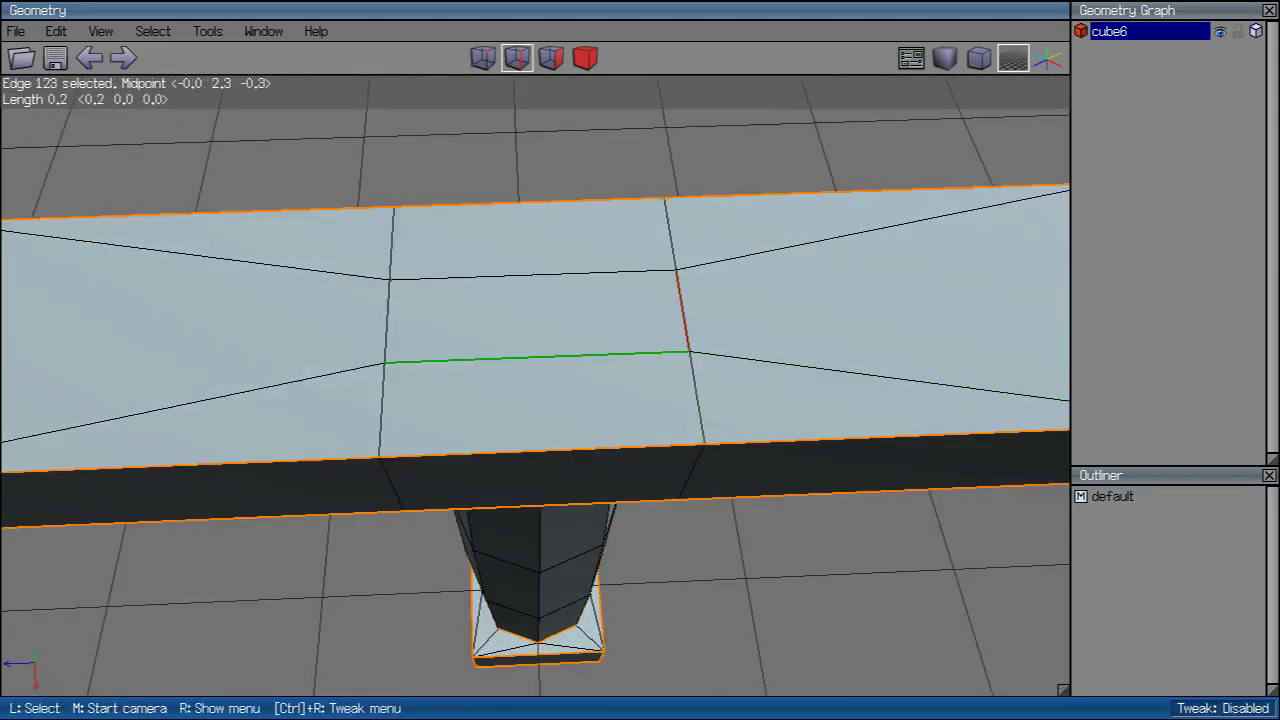
pyautogui.click(530, 274)
pyautogui.click(386, 320)
pyautogui.click(537, 356)
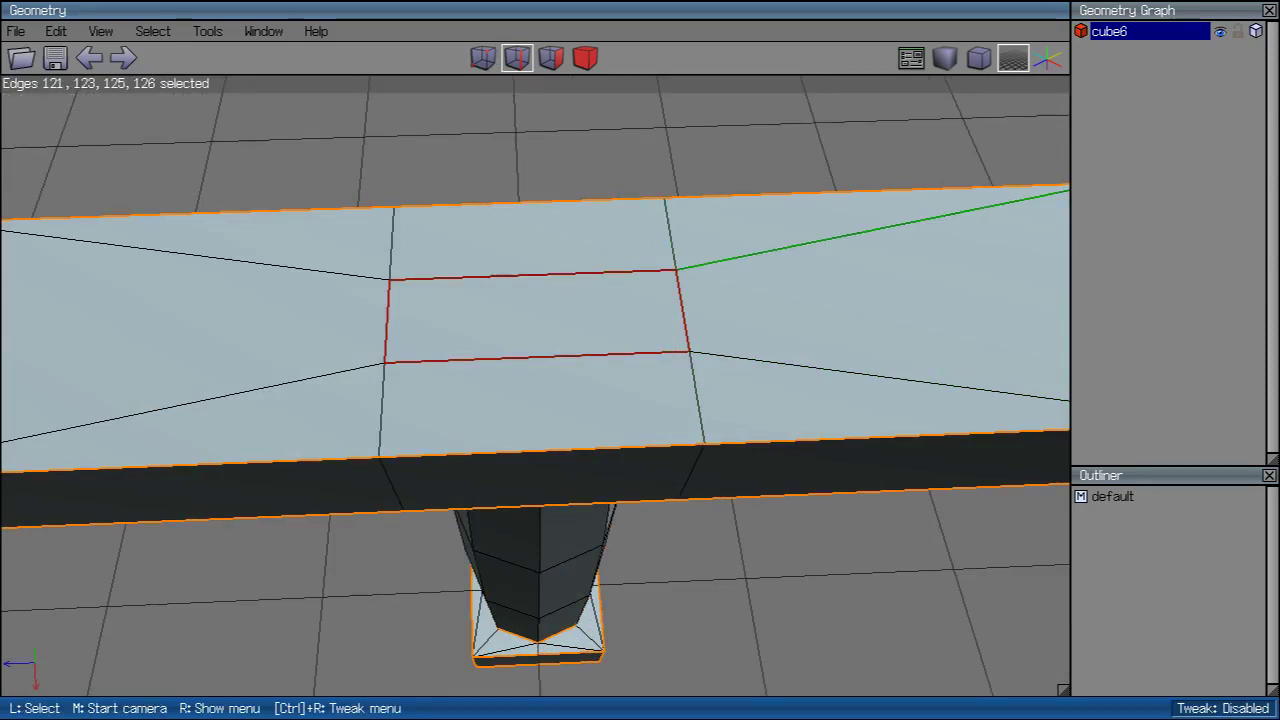
pyautogui.press('c')
pyautogui.click(533, 274)
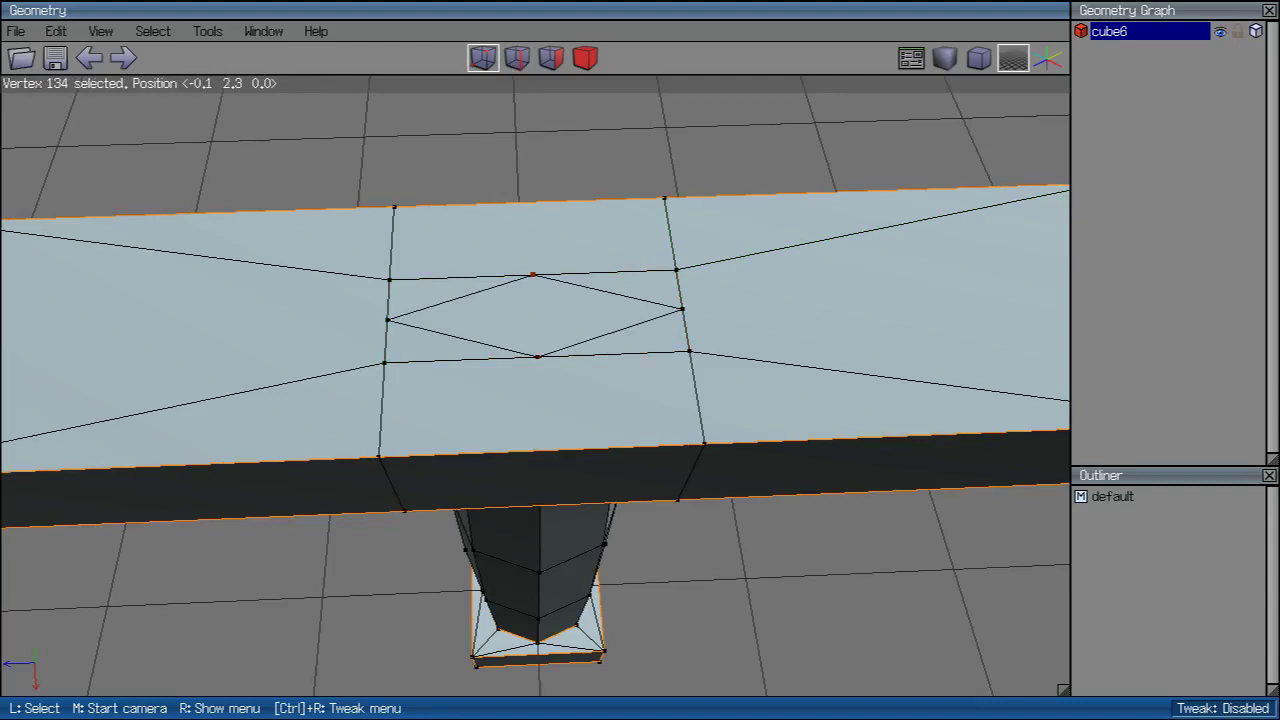
pyautogui.hotkey('ctrl', 'z')
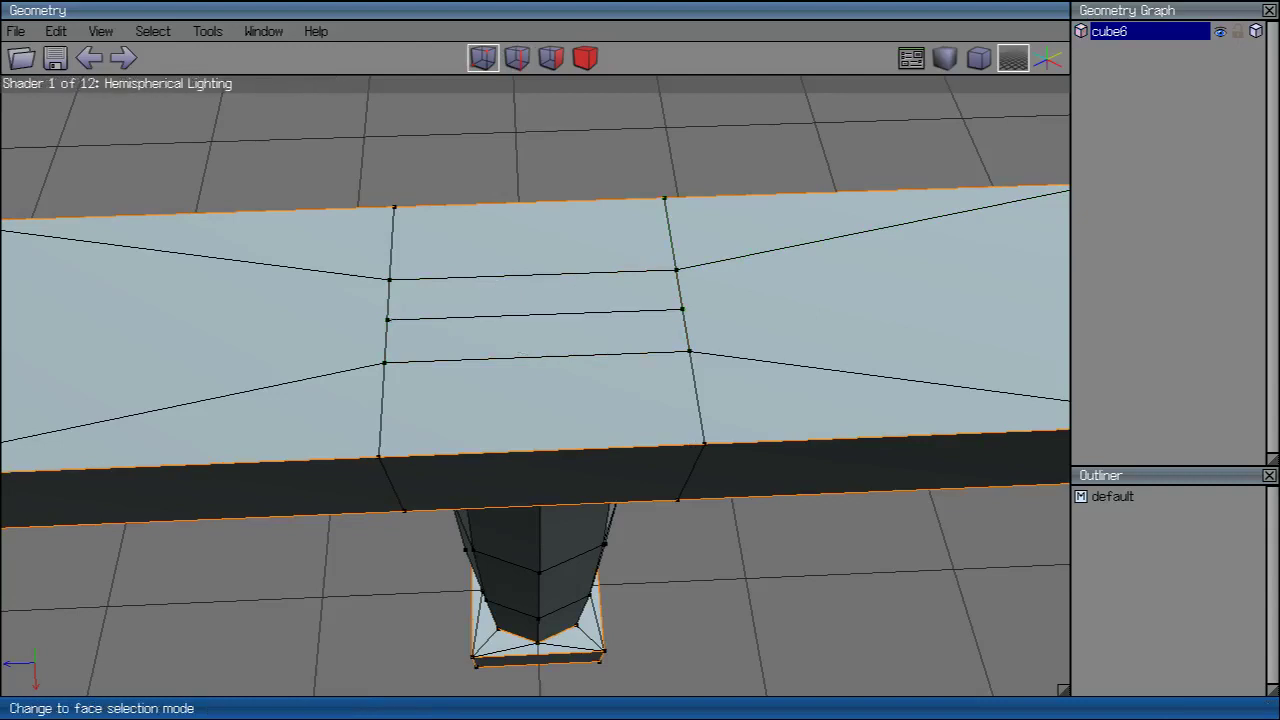
# Step: Scale the two end vertices of the lengthwise middle edge outward along the crossbeam to 130%
pyautogui.press('e')
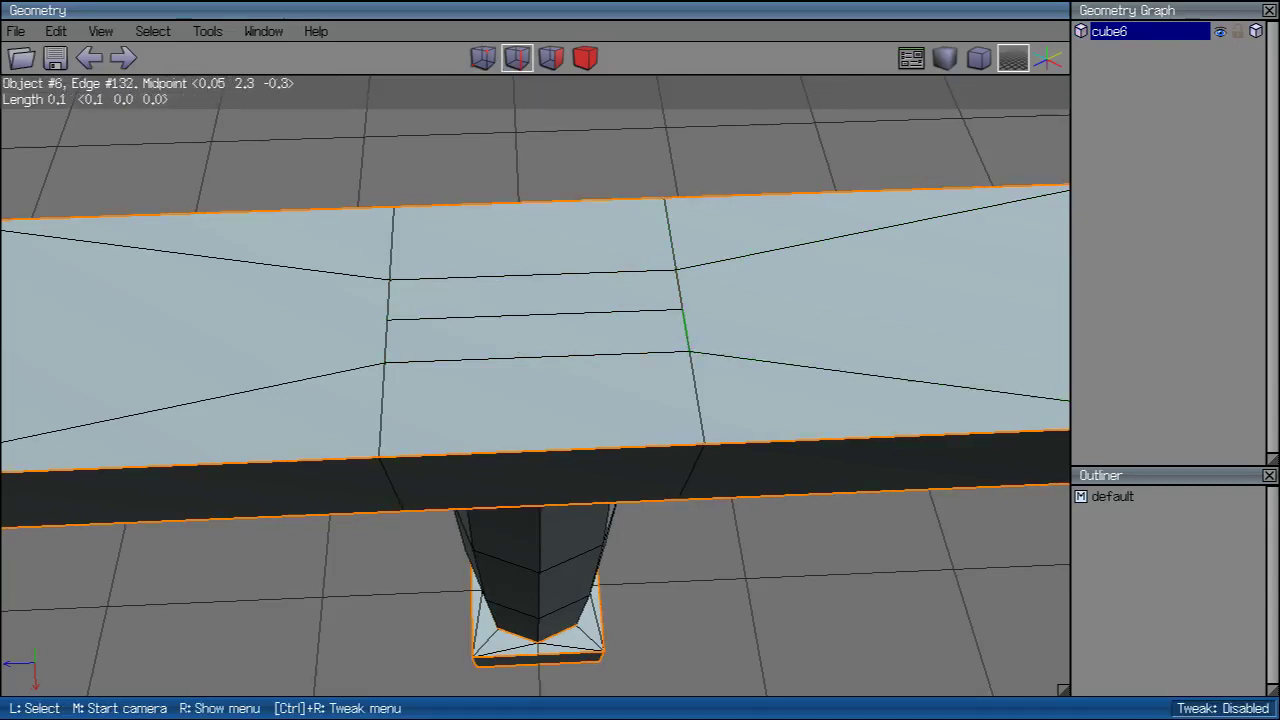
pyautogui.click(537, 356)
pyautogui.click(535, 315)
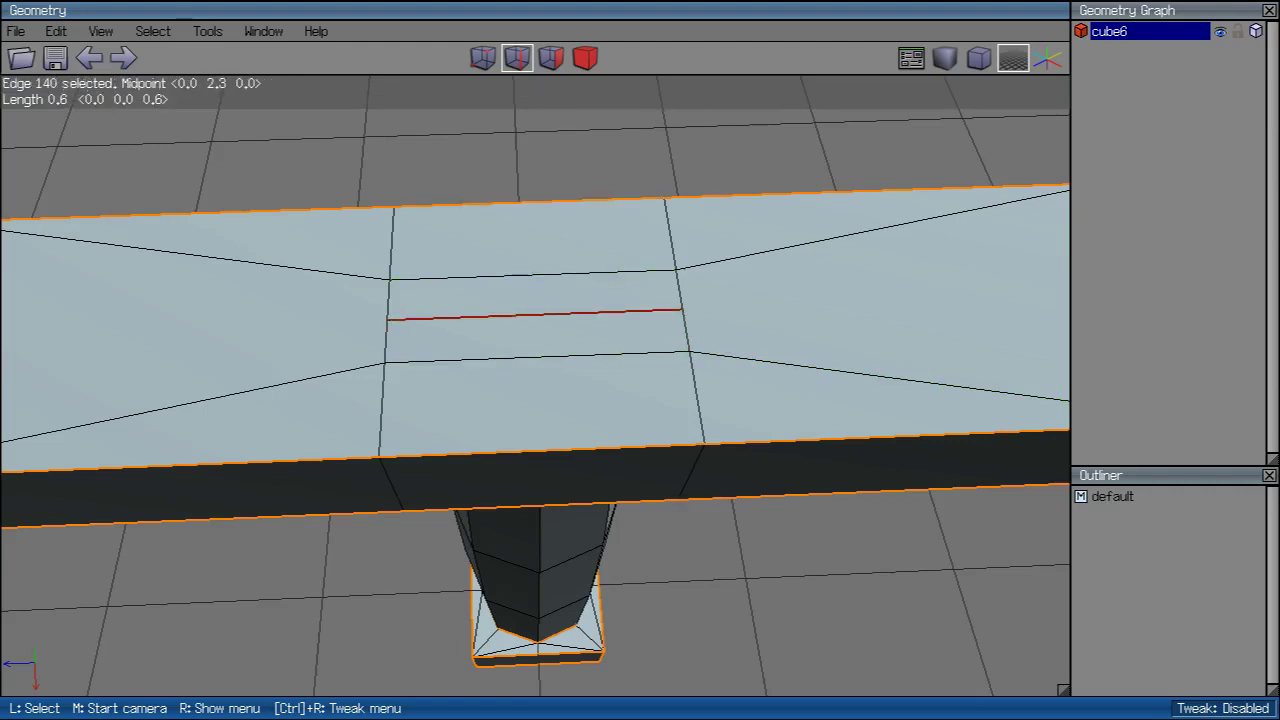
pyautogui.press('v')
pyautogui.rightClick(480, 160)
pyautogui.click(510, 229)
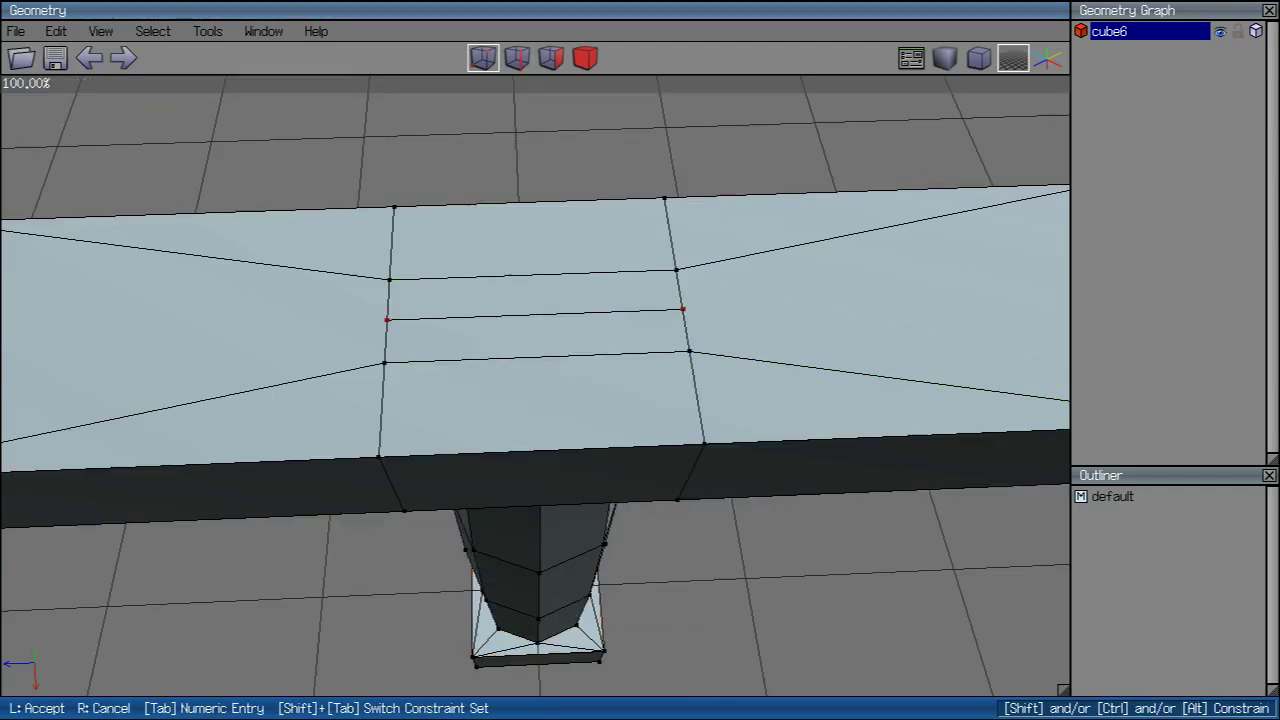
pyautogui.click(515, 230)
pyautogui.rightClick(525, 230)
pyautogui.click(580, 289)
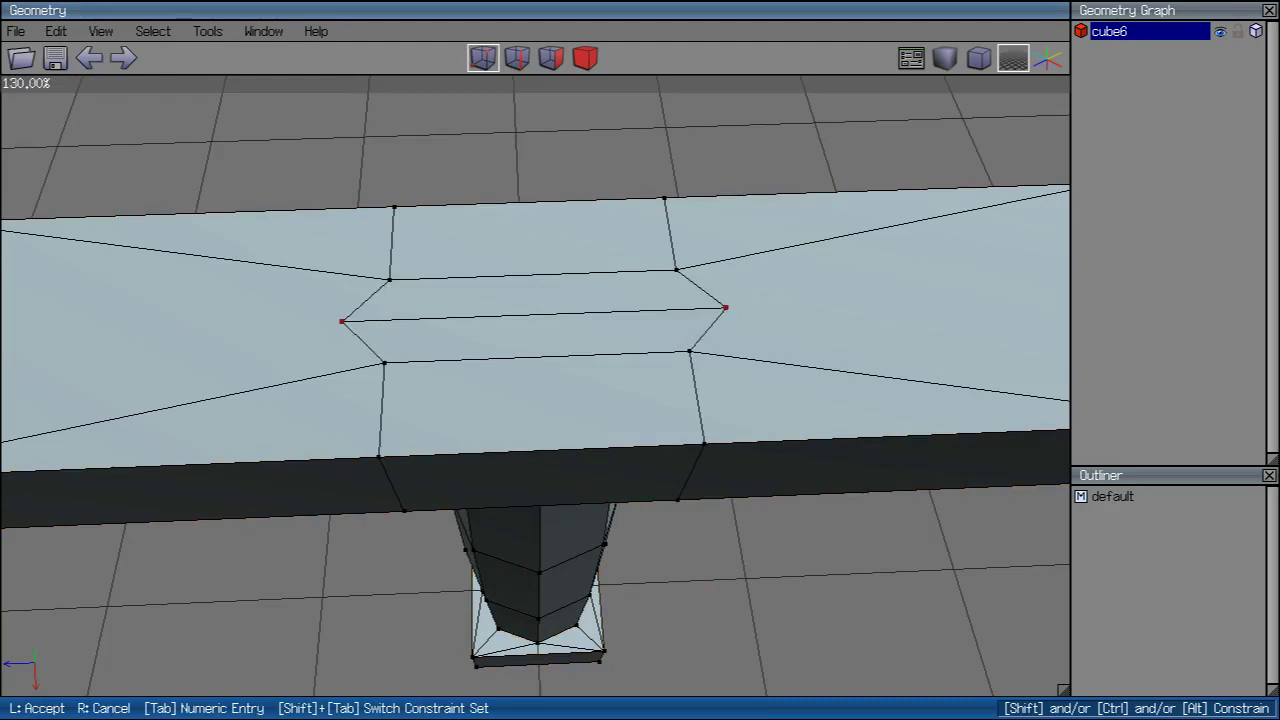
pyautogui.click(580, 300)
# Step: Select all six corner vertices of the central hexagon and scale them to 180% across the crossbeam's width
pyautogui.middleClick(580, 300)
pyautogui.scroll(-5, 580, 300)
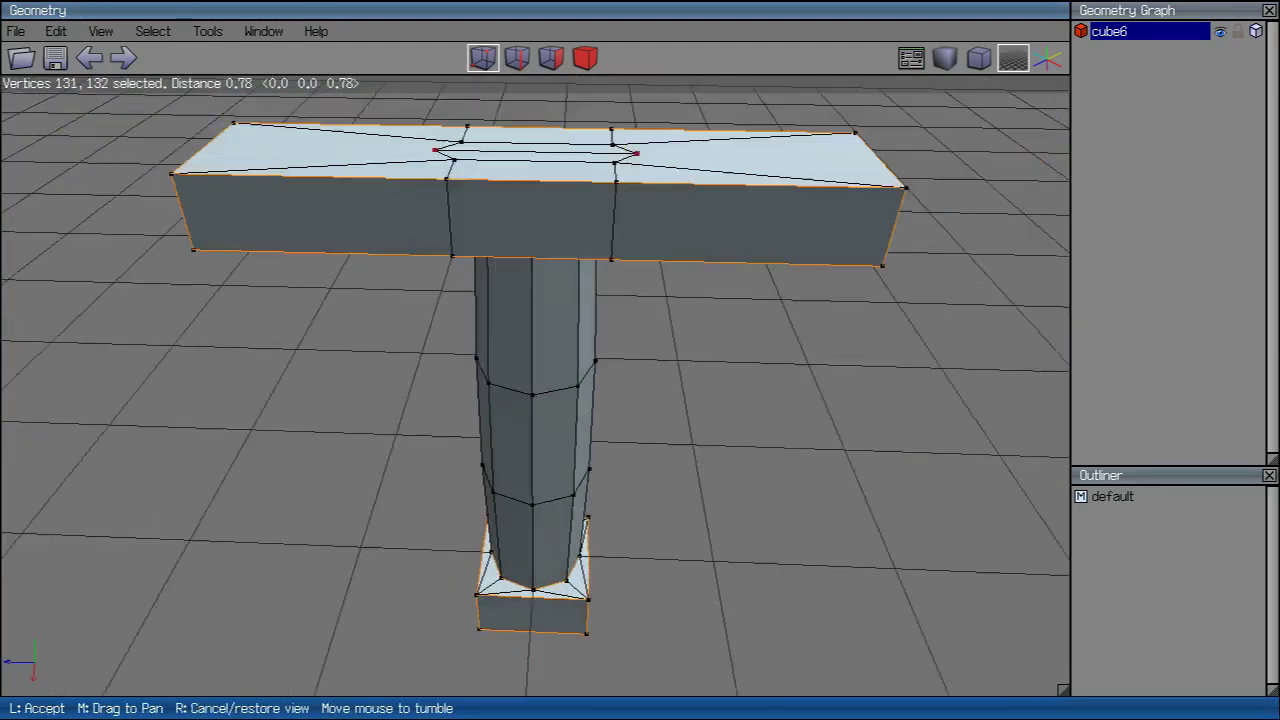
pyautogui.click(580, 300)
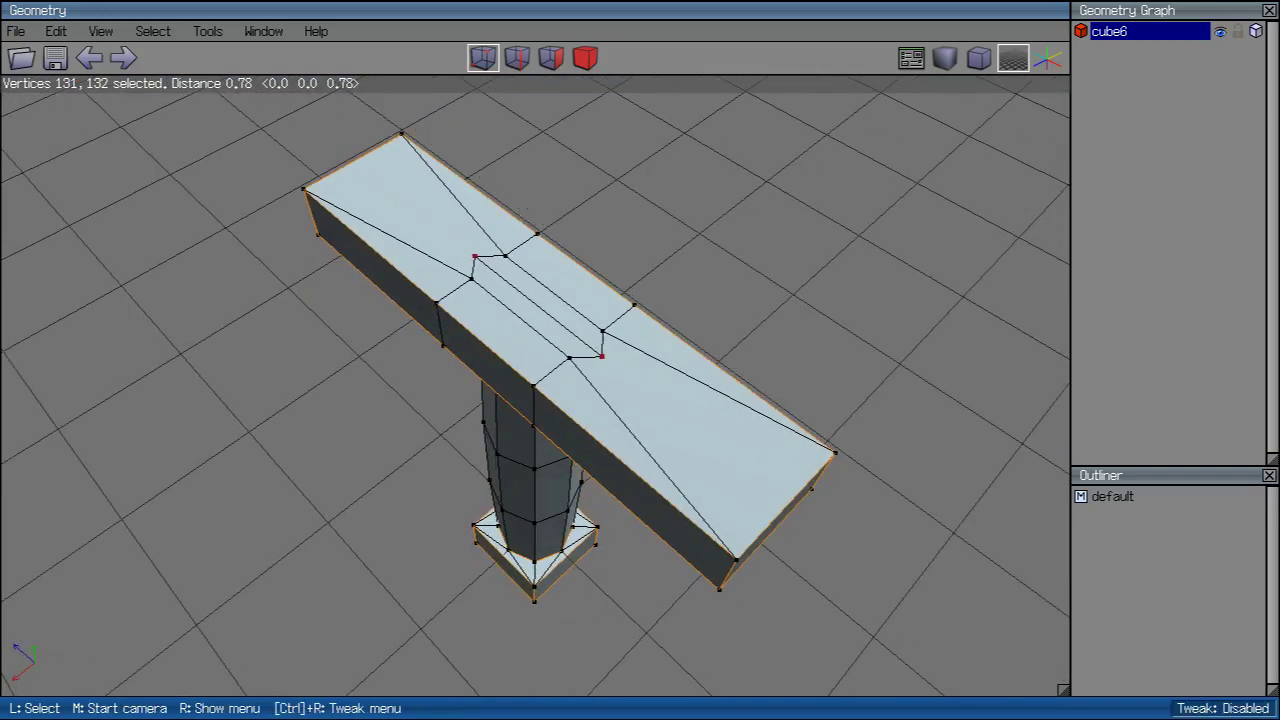
pyautogui.middleClick(580, 300)
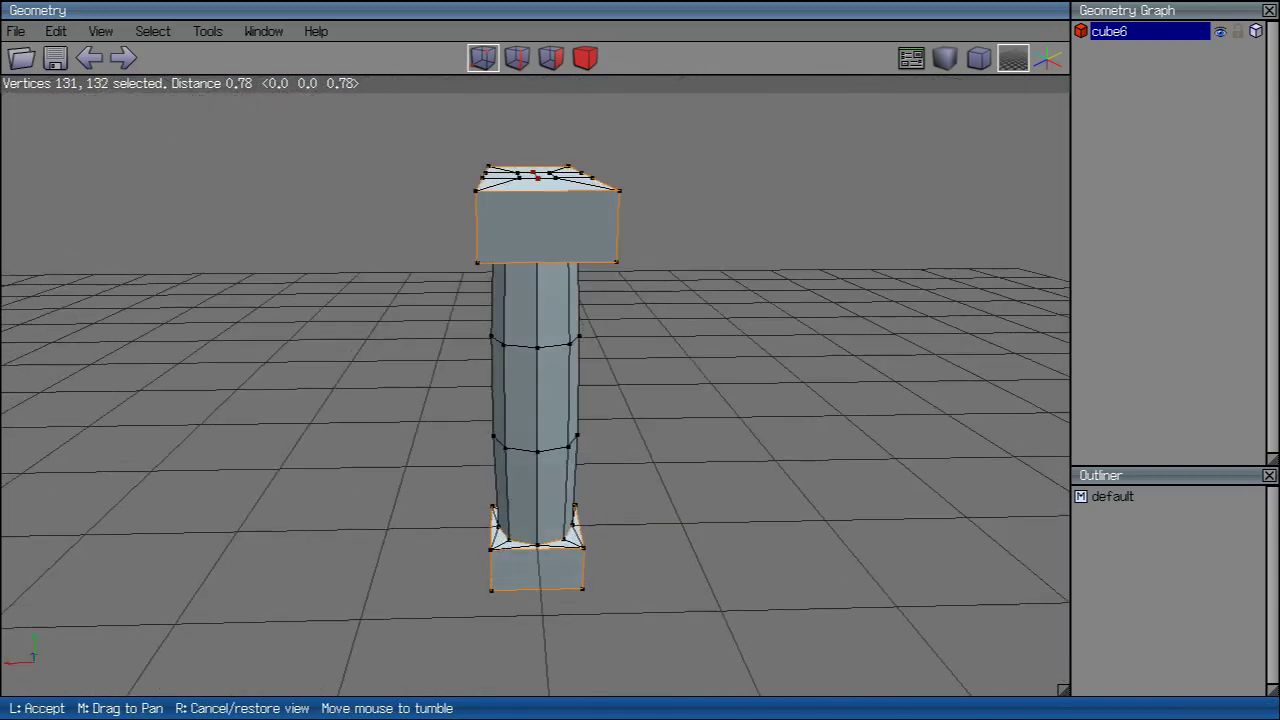
pyautogui.click(580, 300)
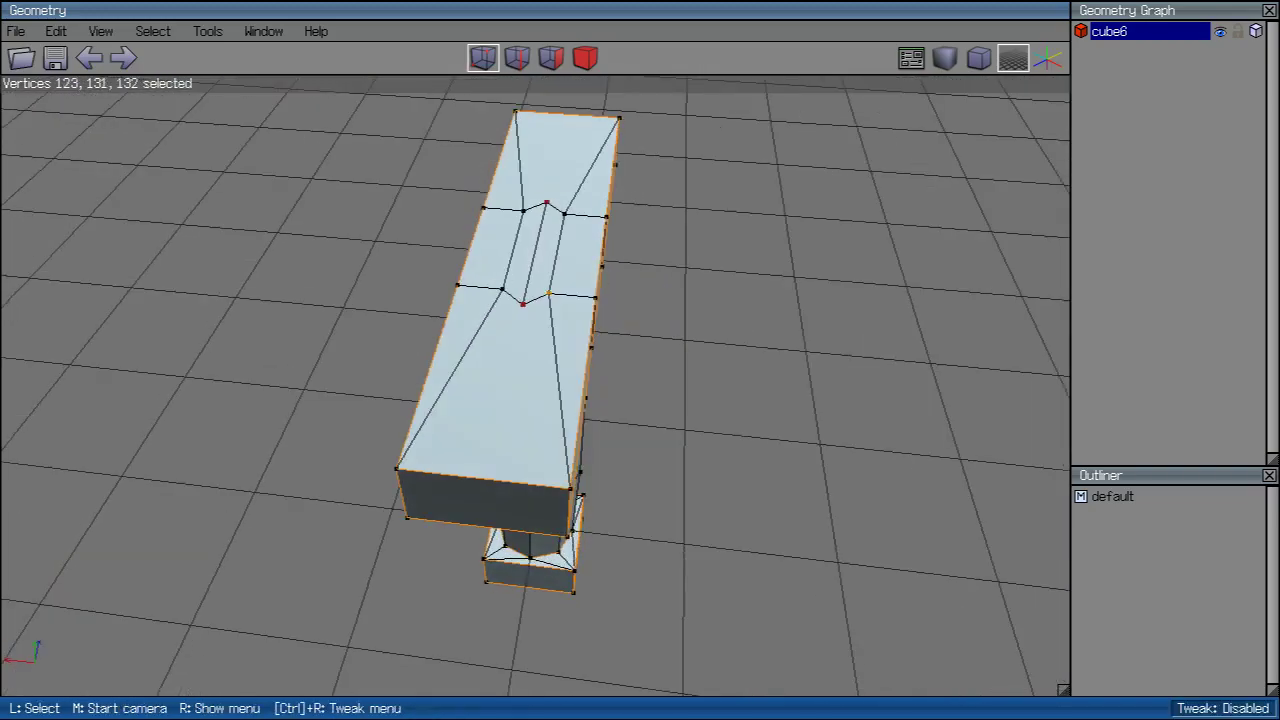
pyautogui.click(547, 203)
pyautogui.rightClick(760, 190)
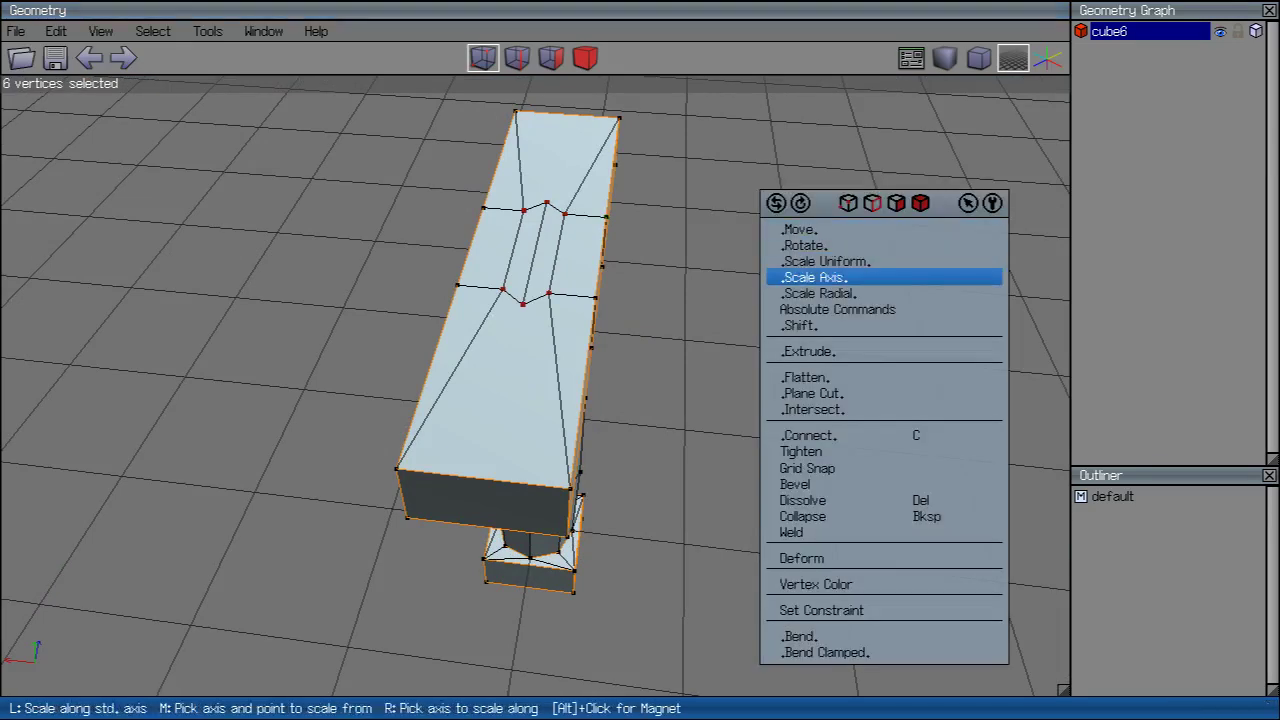
pyautogui.click(800, 277)
pyautogui.click(811, 298)
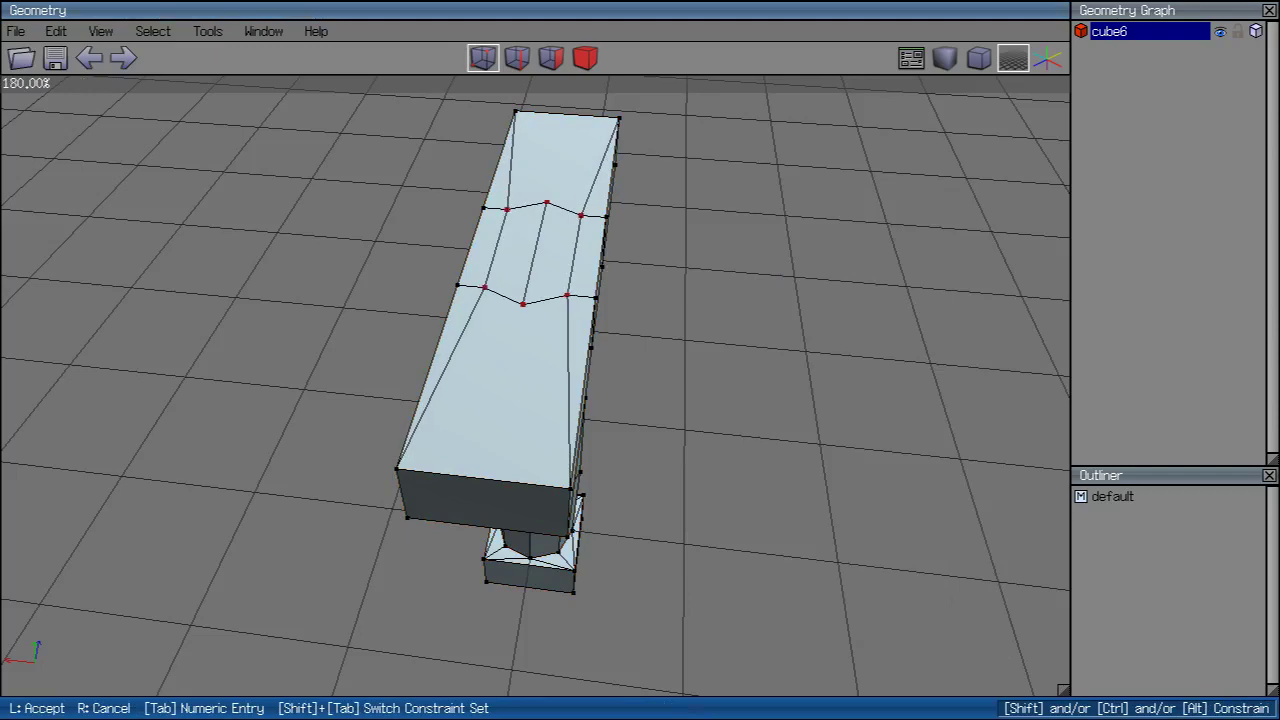
pyautogui.click(811, 298)
# Step: Deselect the hexagon's four side vertices and scale its two pointed end vertices to 140% along the crossbeam's length
pyautogui.middleClick(811, 298)
pyautogui.click(811, 298)
pyautogui.click(592, 226)
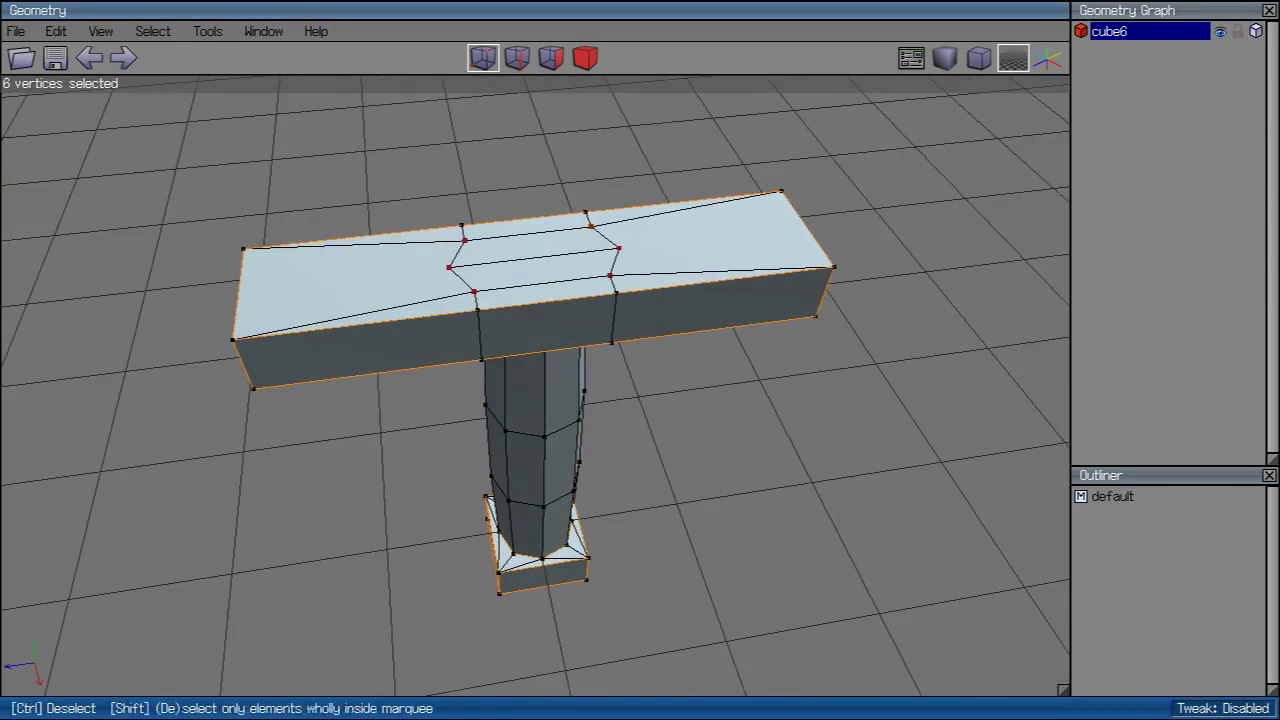
pyautogui.rightClick(588, 216)
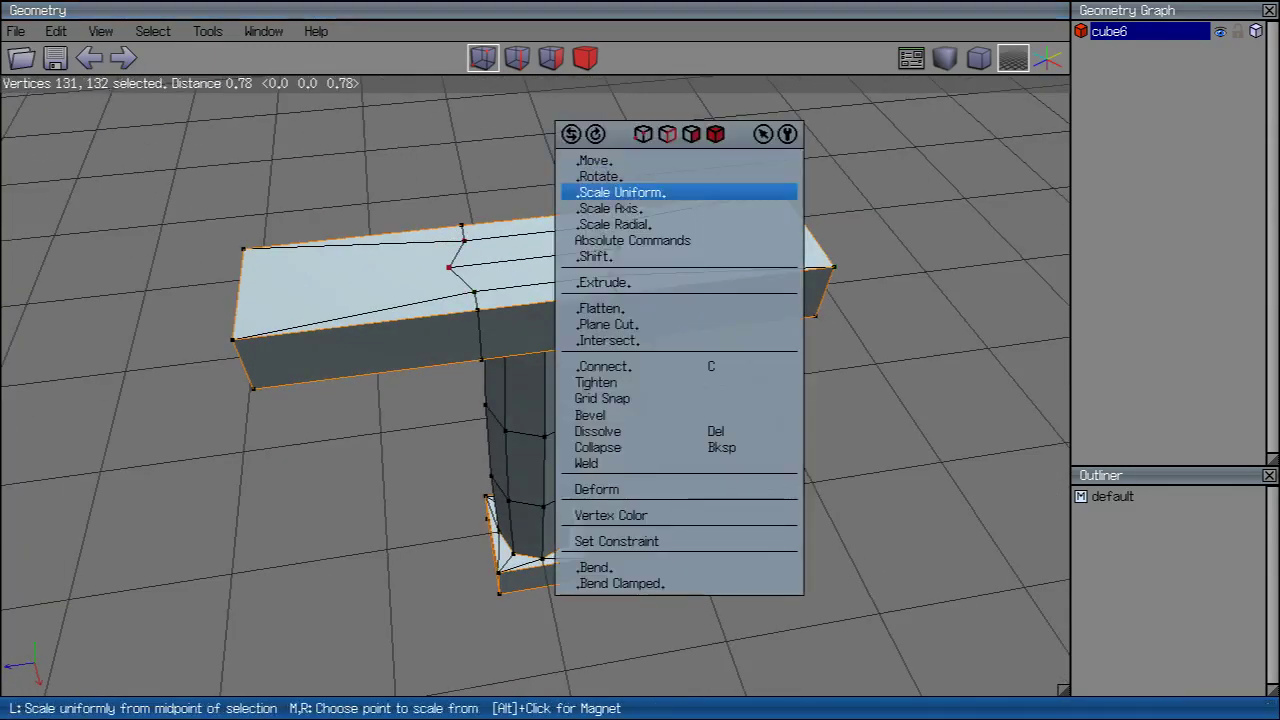
pyautogui.click(620, 208)
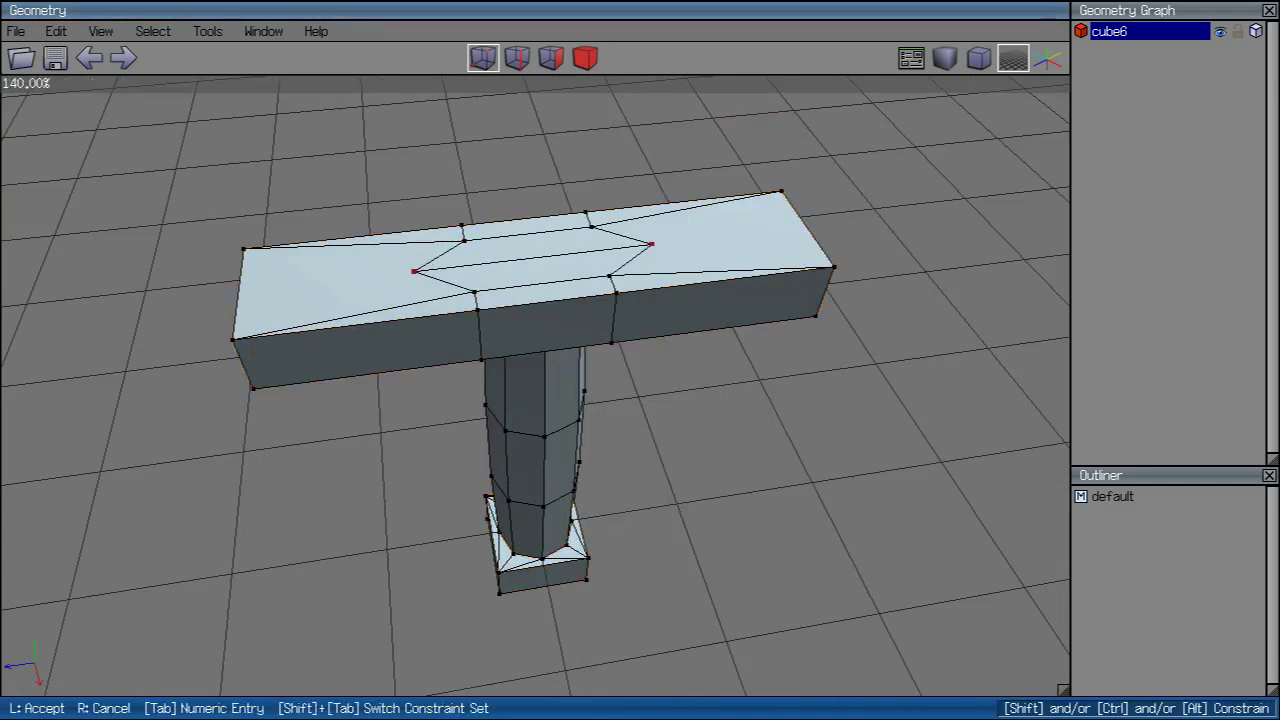
pyautogui.click(620, 208)
# Step: Select the hexagon's two faces on the crossbeam's top, examine their shape from several angles, and clear the selection
pyautogui.middleClick(620, 208)
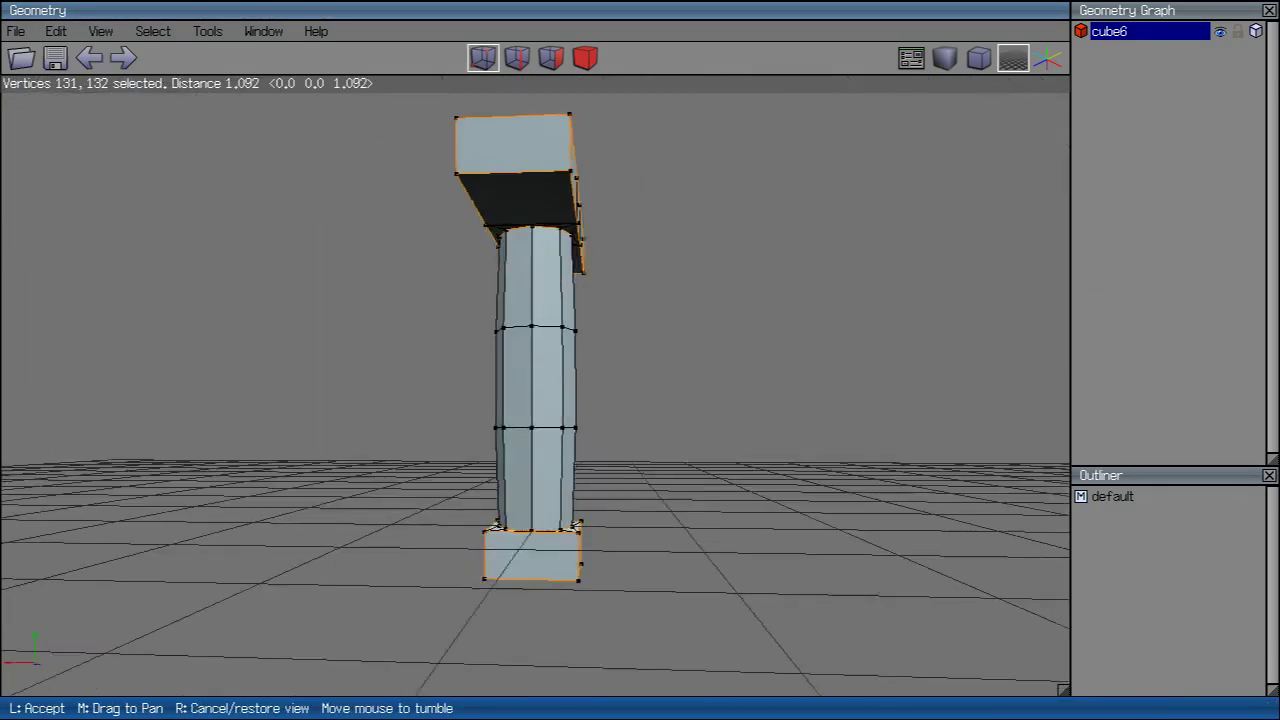
pyautogui.click(620, 208)
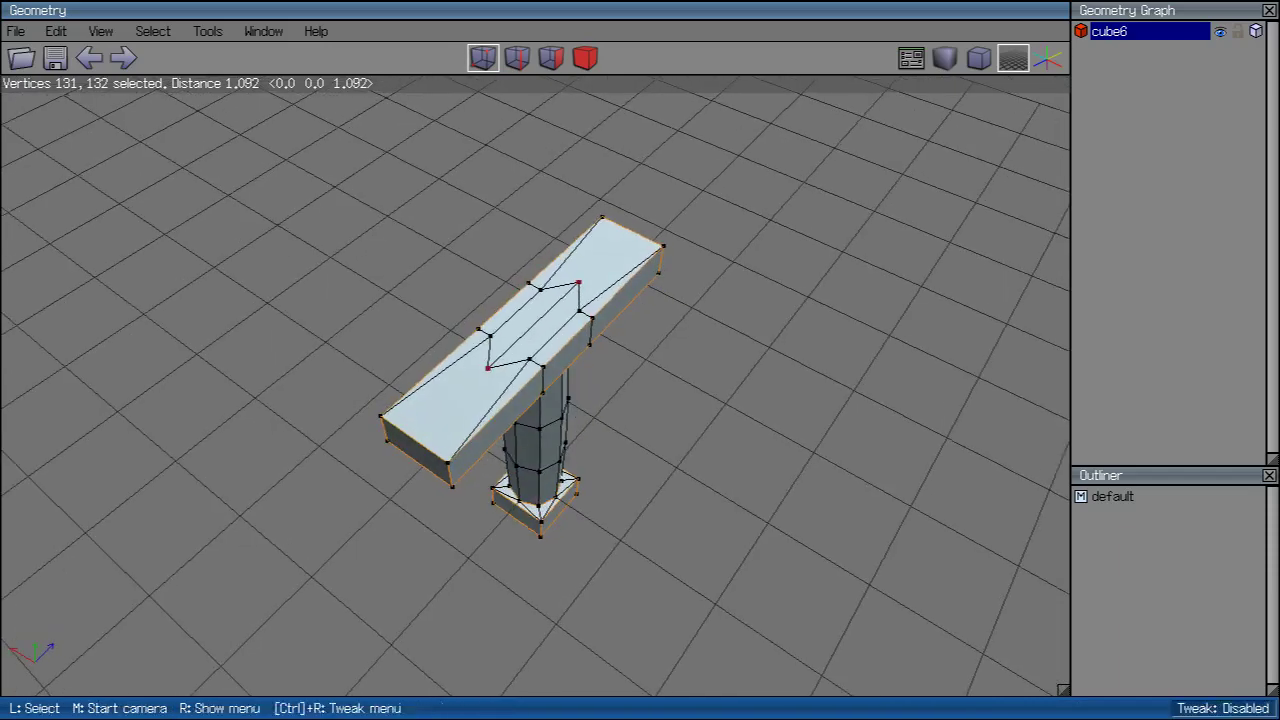
pyautogui.scroll(3, 535, 375)
pyautogui.click(551, 58)
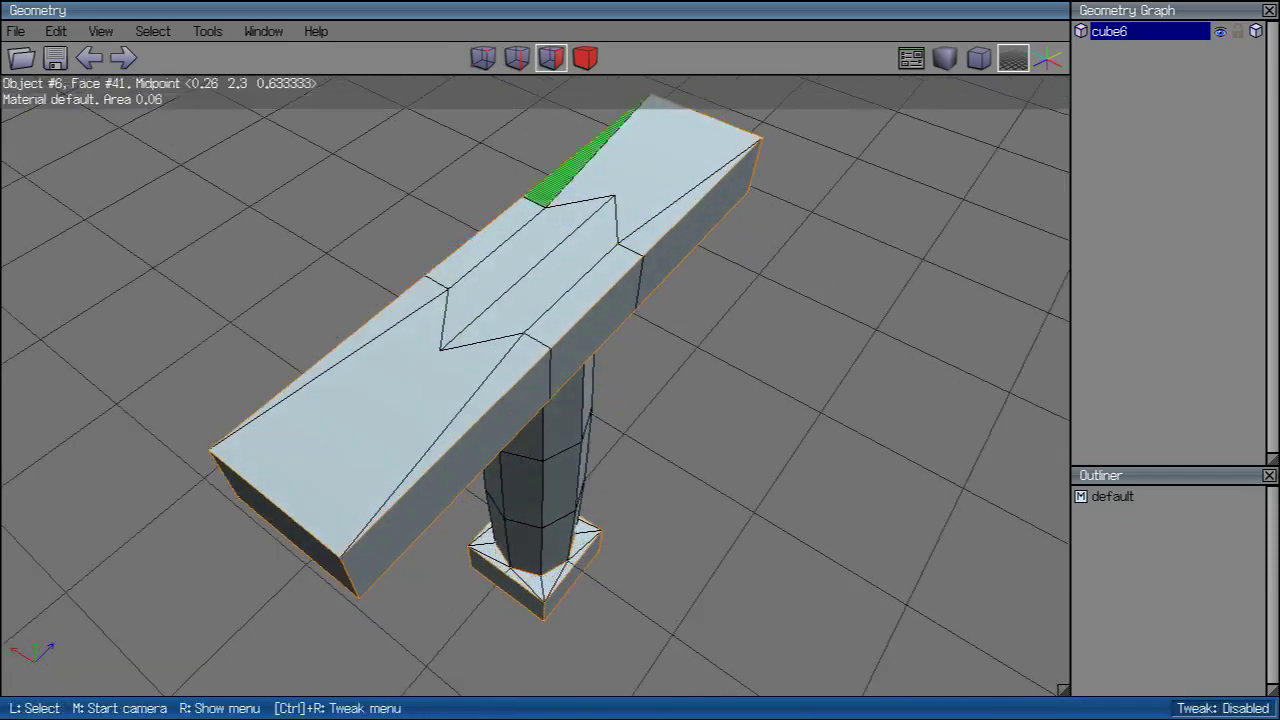
pyautogui.click(535, 275)
pyautogui.click(575, 230)
pyautogui.scroll(-5, 535, 375)
pyautogui.middleClick(535, 375)
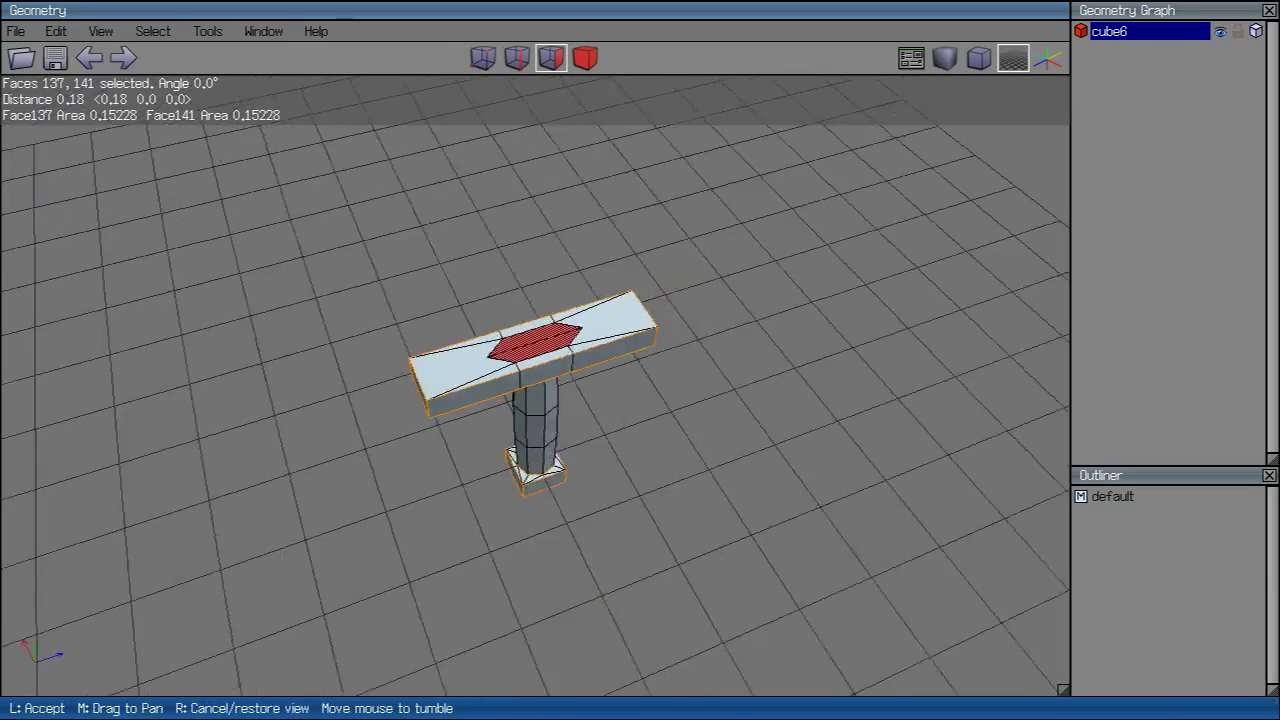
pyautogui.click(535, 375)
pyautogui.scroll(4, 557, 357)
pyautogui.press('space')
# Step: Cut the hexagon's lengthwise middle edge in two and connect its centre point to the four side corners
pyautogui.click(516, 58)
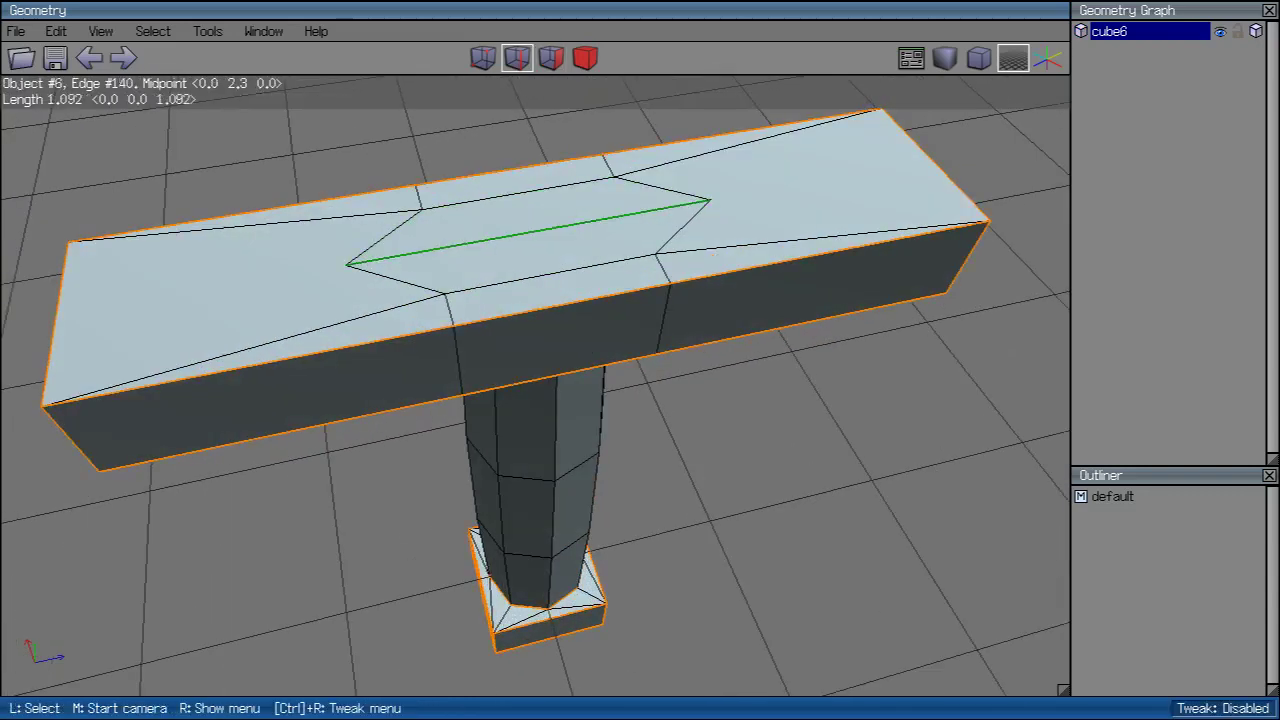
pyautogui.click(528, 232)
pyautogui.press('2')
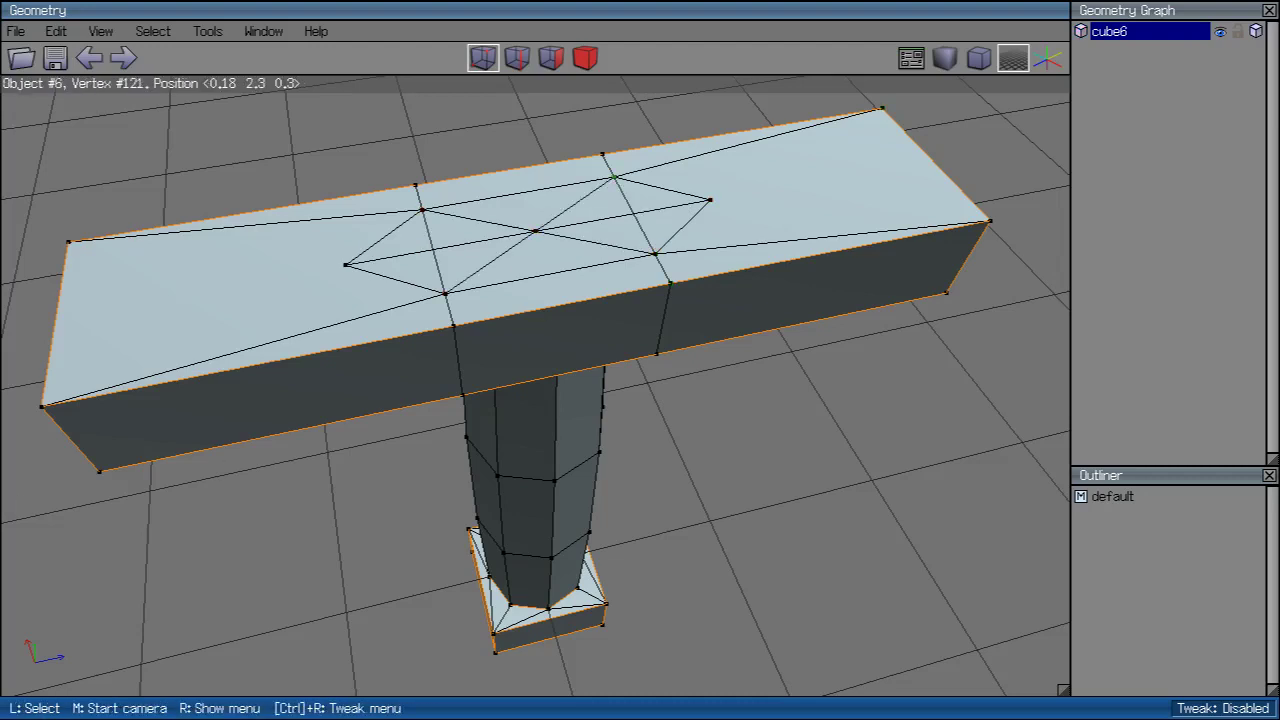
# Step: Remove the two crosswise edges inside the hexagon on the crossbeam's top so only spokes from its centre remain
pyautogui.scroll(-3, 535, 390)
pyautogui.middleClick(535, 390)
pyautogui.click(535, 390)
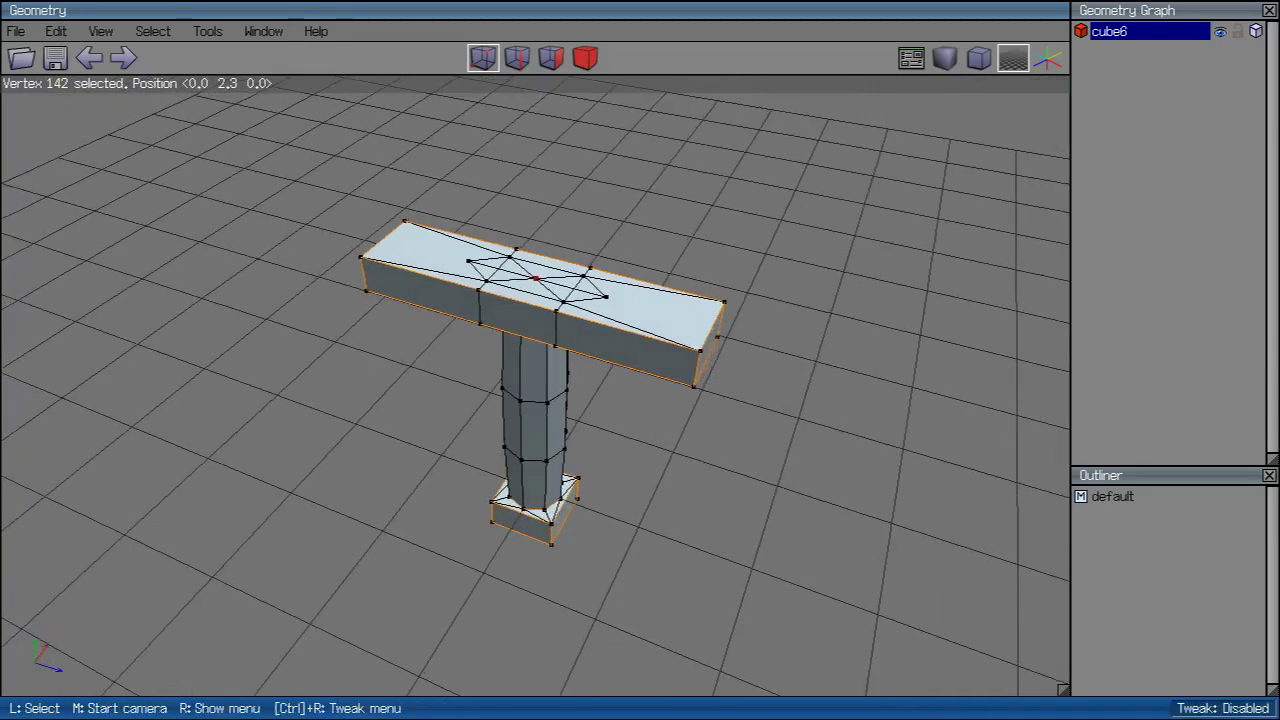
pyautogui.scroll(5, 535, 390)
pyautogui.middleClick(535, 390)
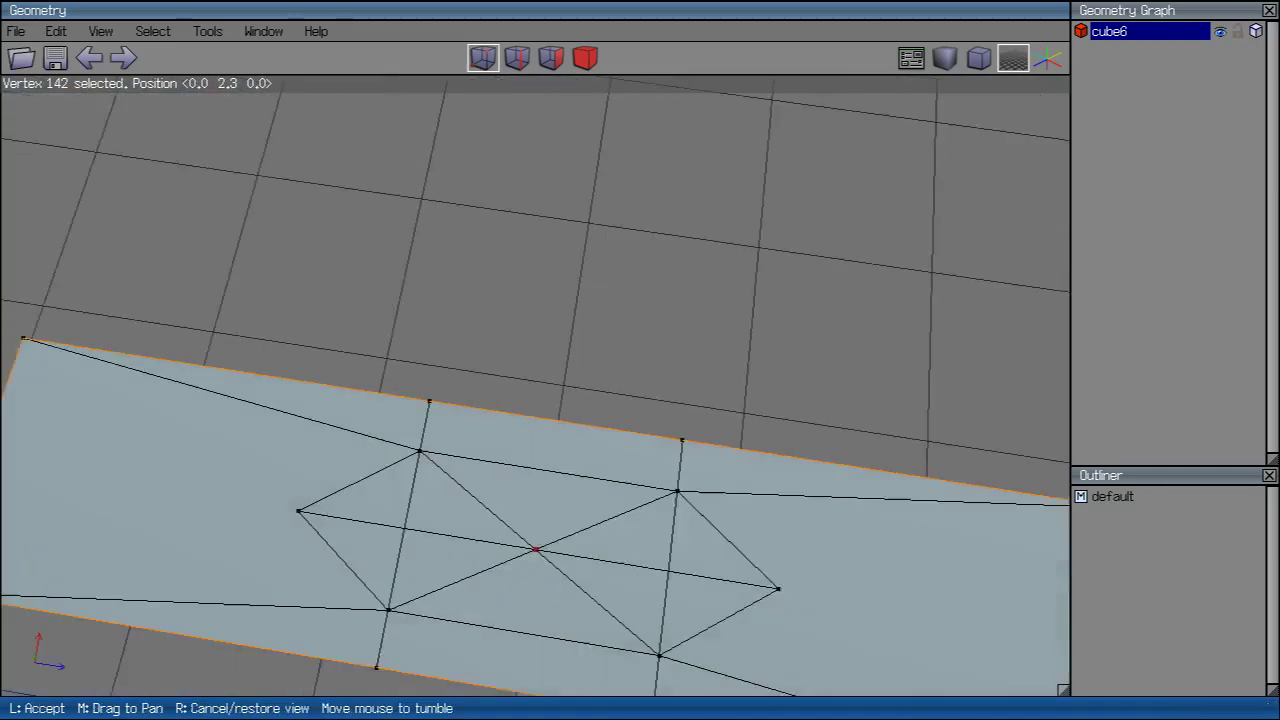
pyautogui.click(535, 390)
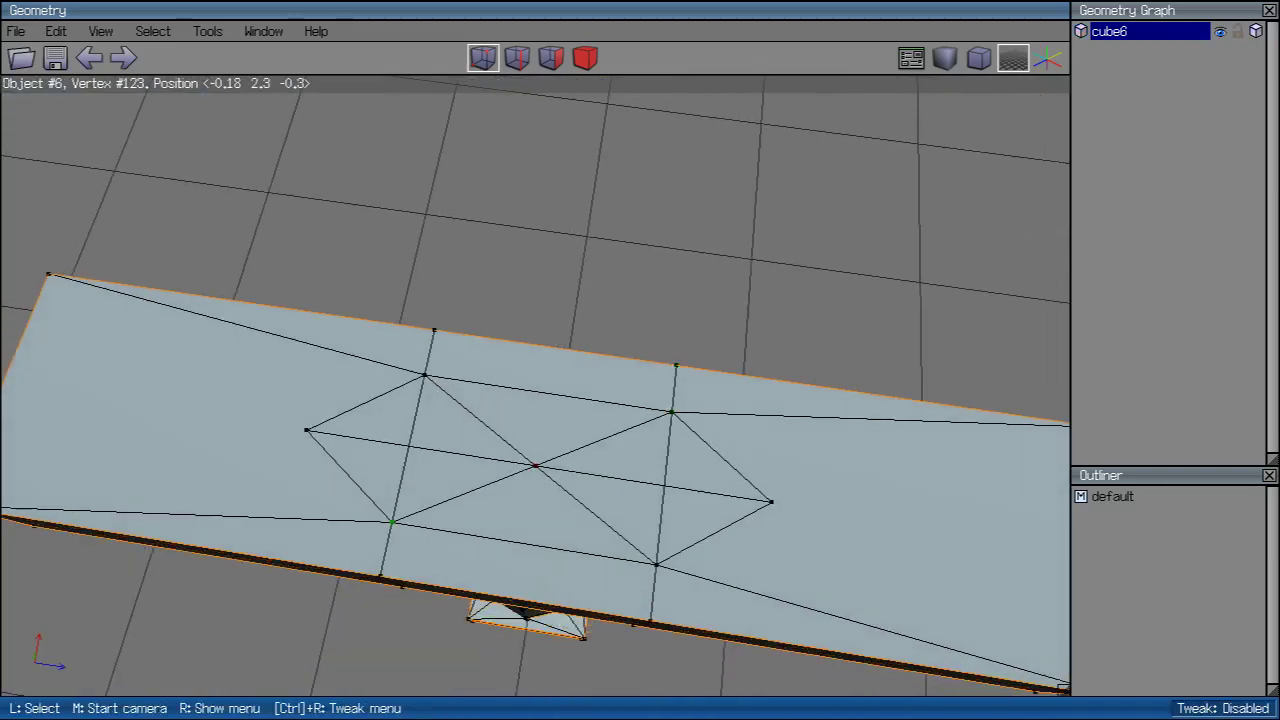
pyautogui.click(517, 58)
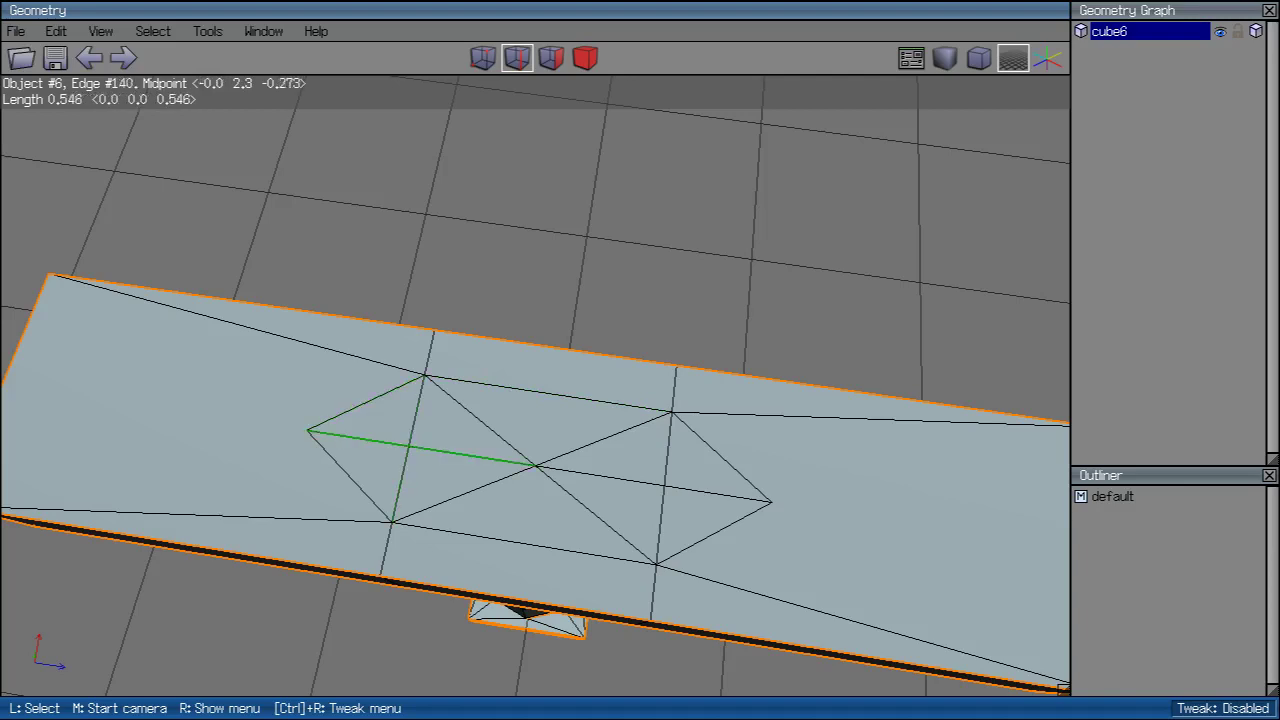
pyautogui.click(408, 448)
pyautogui.click(664, 457)
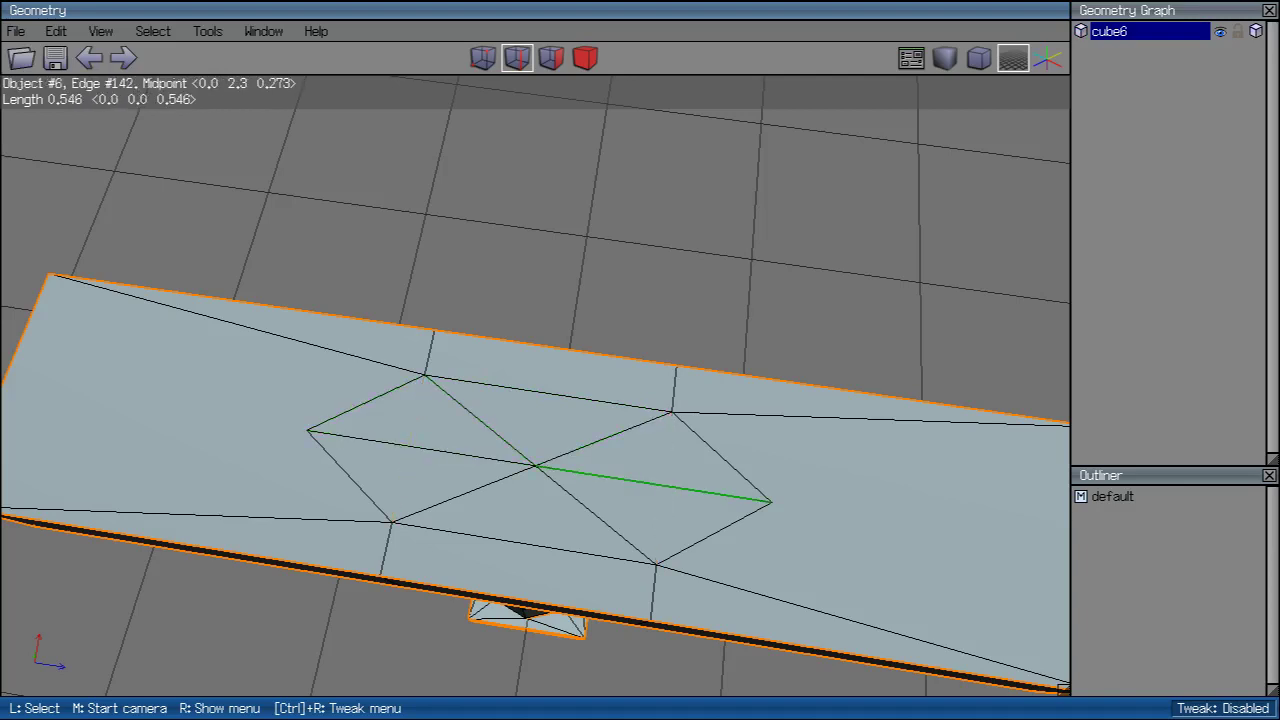
# Step: Move the hexagon's centre vertex straight up by 1.0 to form a six-sided point
pyautogui.press('v')
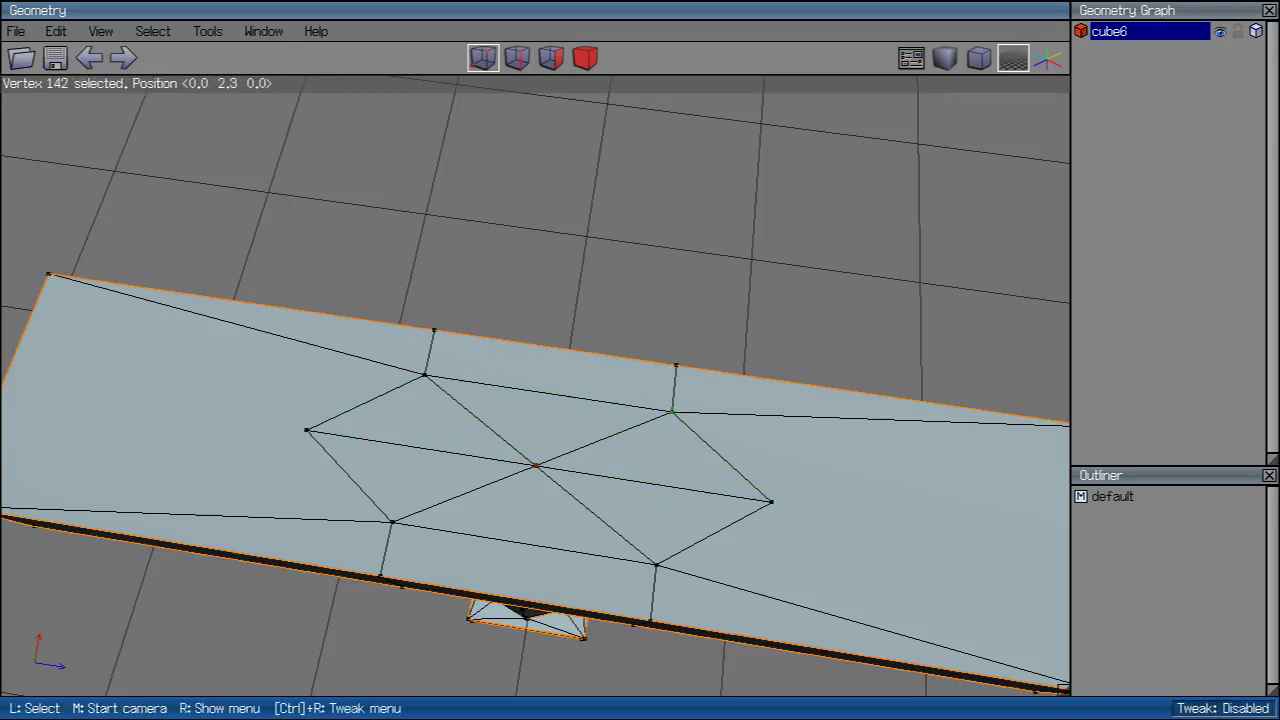
pyautogui.middleClick(535, 385)
pyautogui.scroll(-5, 535, 385)
pyautogui.click(705, 172)
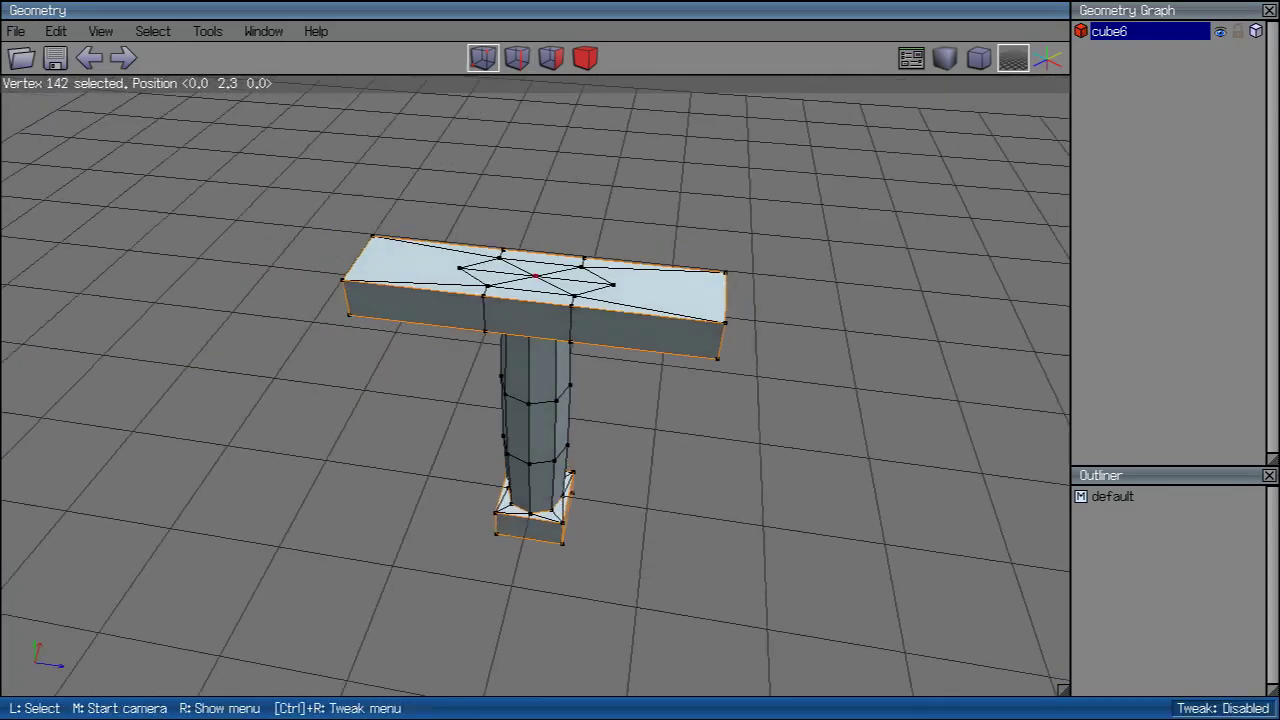
pyautogui.rightClick(705, 172)
pyautogui.click(737, 206)
pyautogui.click(720, 269)
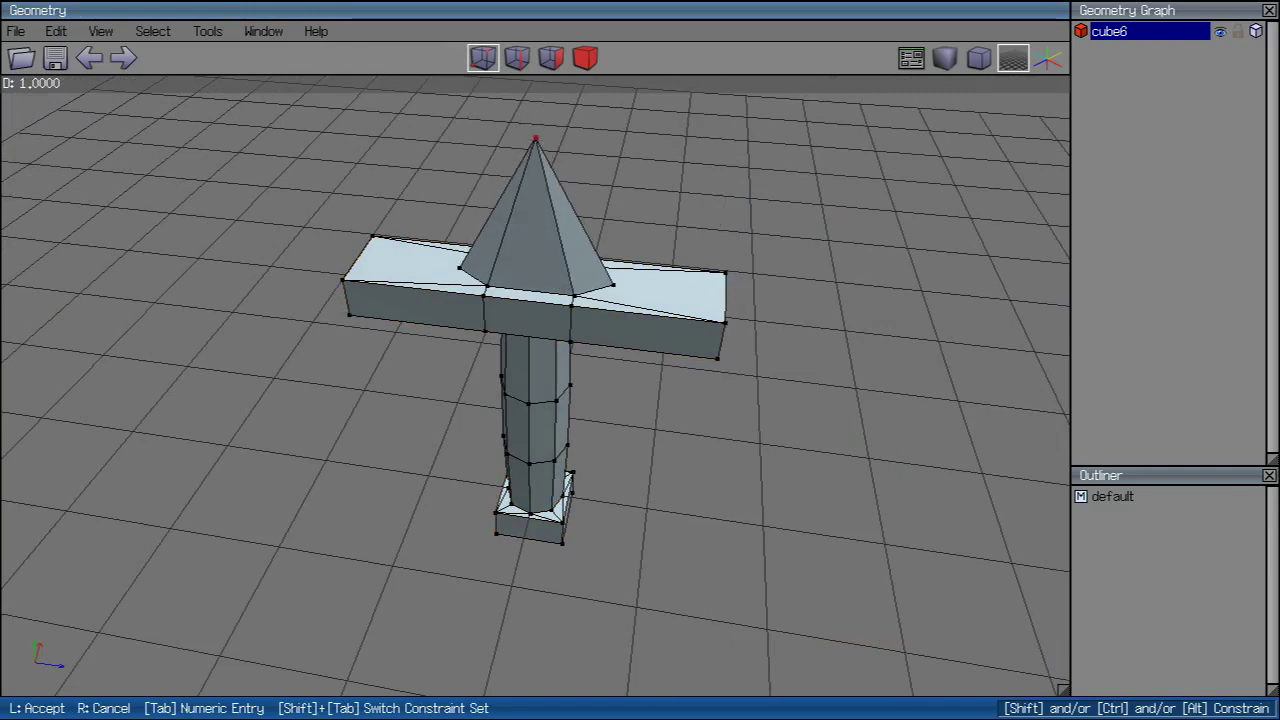
pyautogui.click(720, 269)
# Step: Extrude the point's six faces upward as one region to form a long blade above the crossbeam
pyautogui.click(551, 57)
pyautogui.rightClick(815, 105)
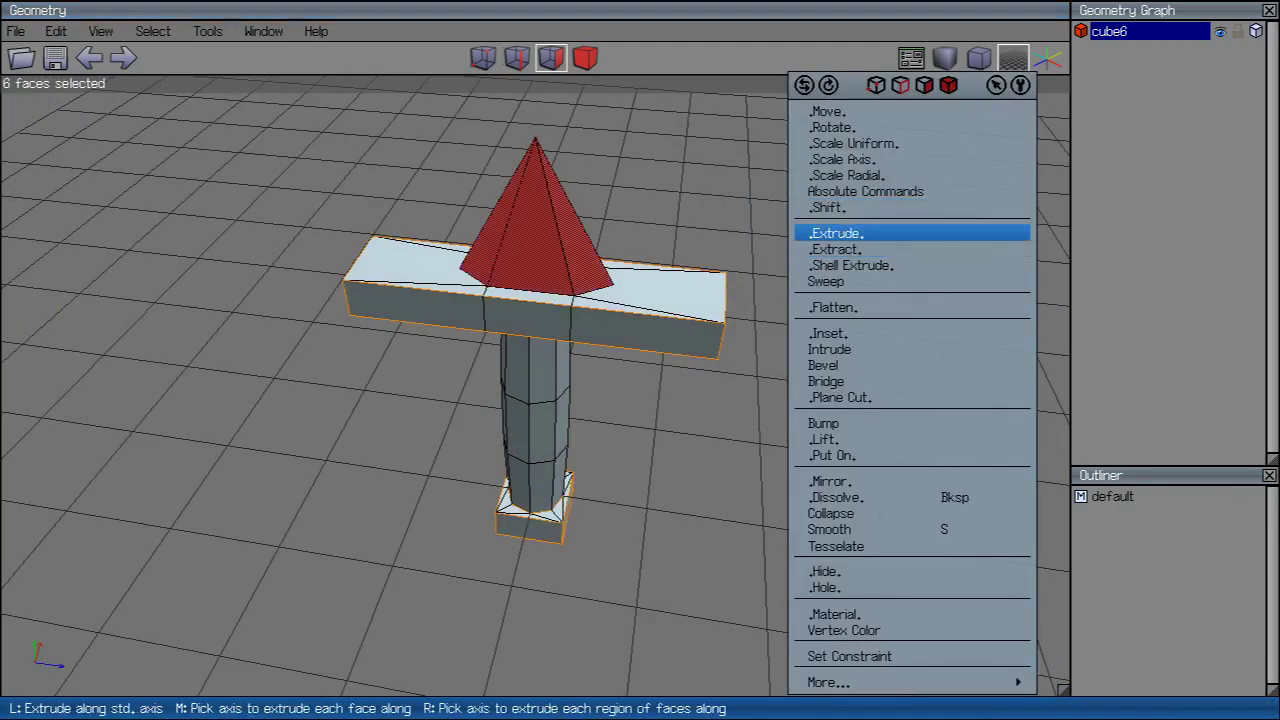
pyautogui.click(836, 233)
pyautogui.click(830, 283)
pyautogui.click(535, 380)
pyautogui.scroll(-5, 535, 380)
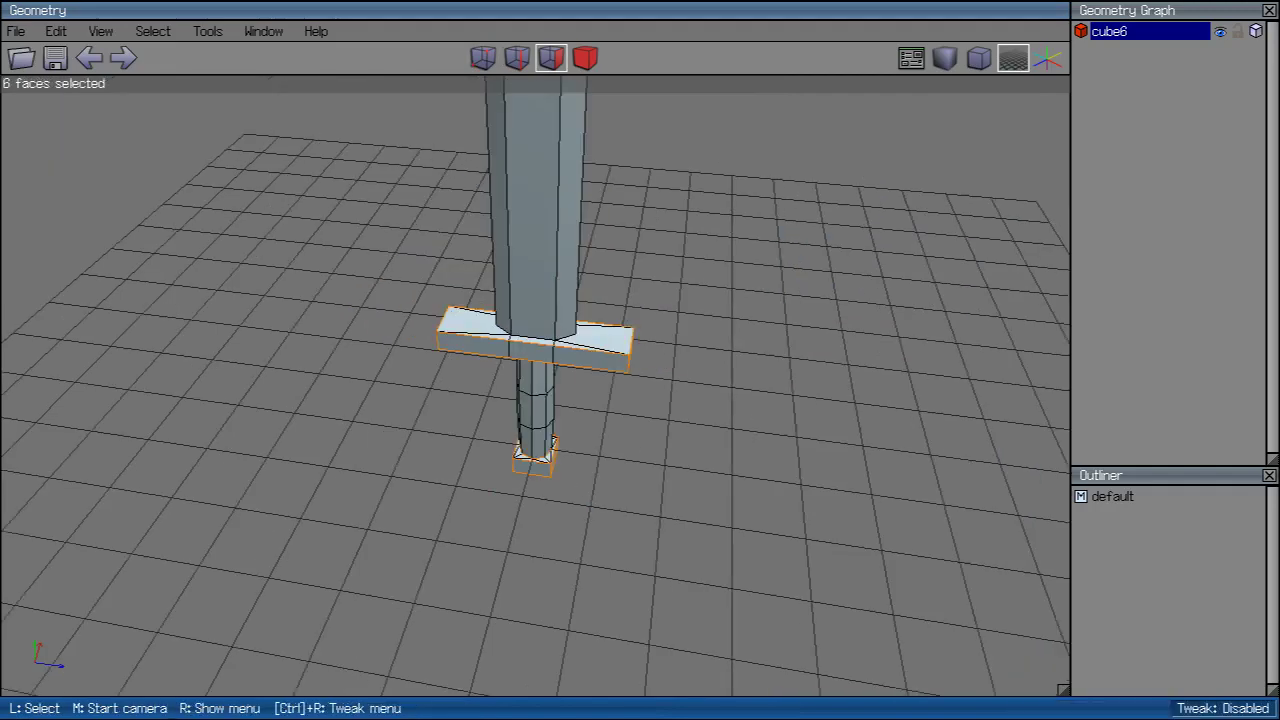
pyautogui.middleClick(535, 380)
pyautogui.scroll(8, 535, 400)
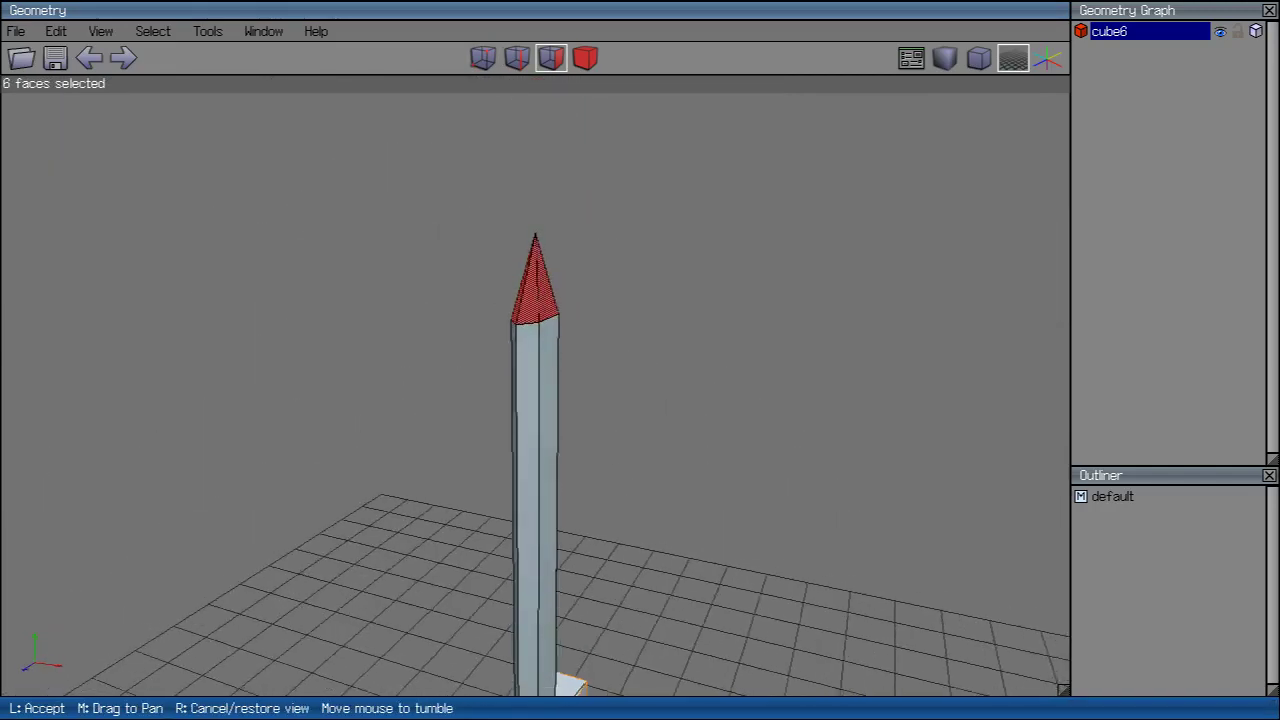
pyautogui.click(535, 400)
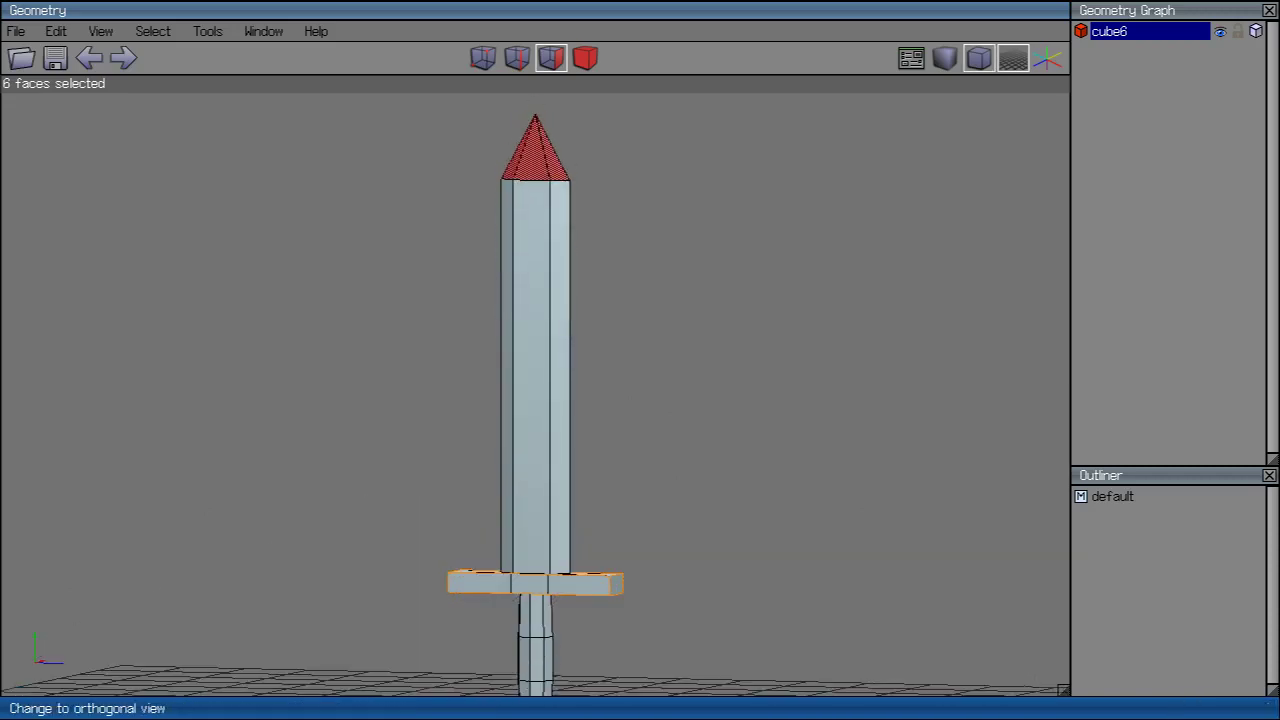
# Step: Lengthen the blade by moving the six faces of its tip up 3.0
pyautogui.middleClick(760, 80)
pyautogui.click(760, 80)
pyautogui.rightClick(760, 80)
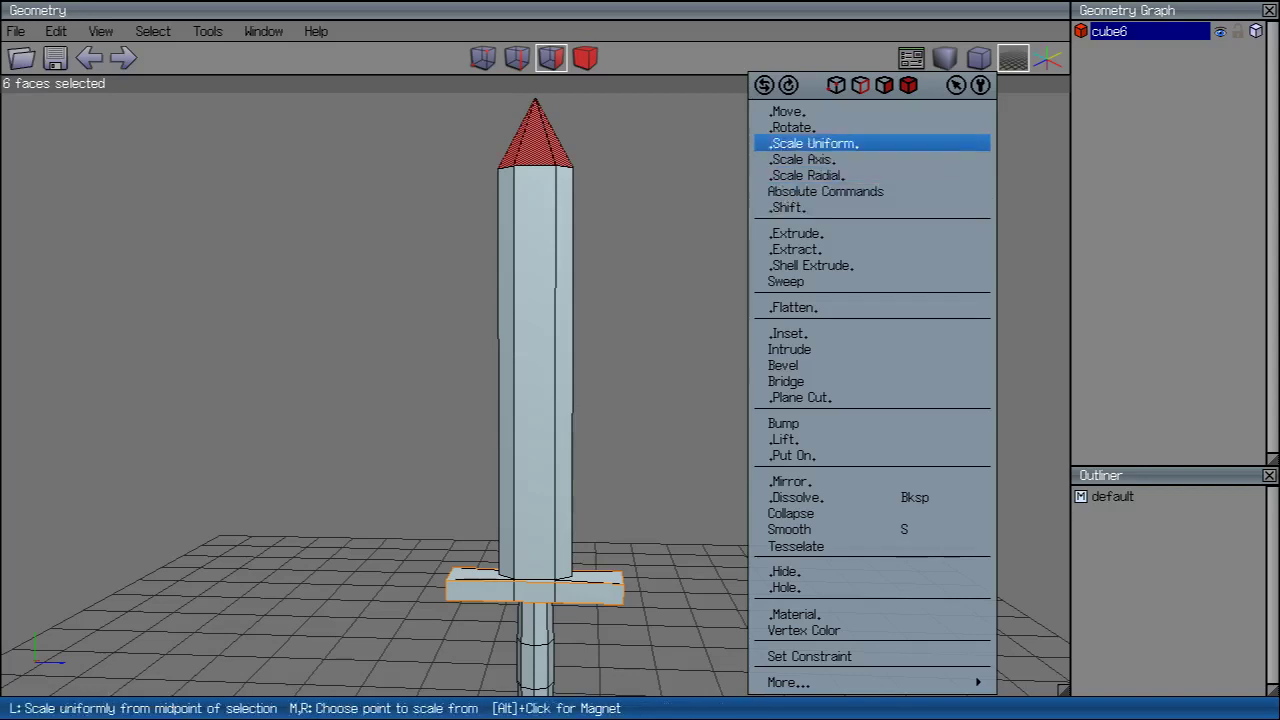
pyautogui.click(800, 111)
pyautogui.click(800, 179)
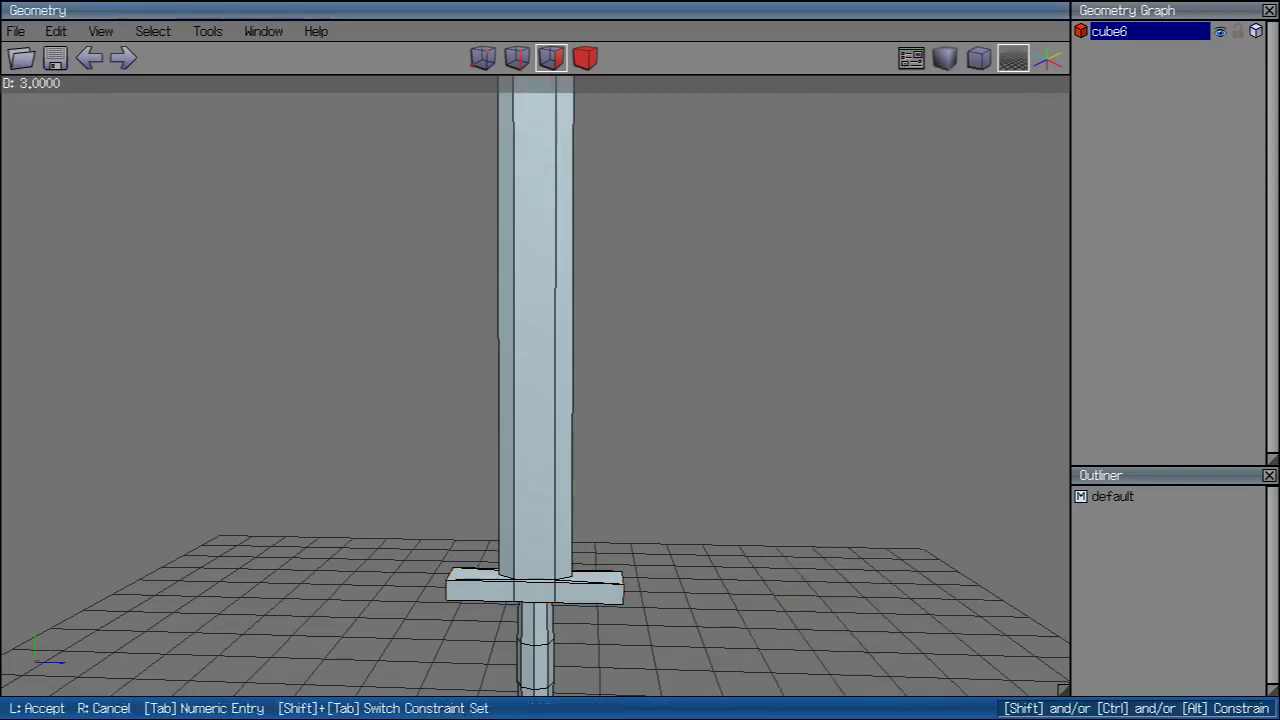
pyautogui.click(800, 179)
pyautogui.scroll(-5, 800, 179)
pyautogui.middleClick(800, 179)
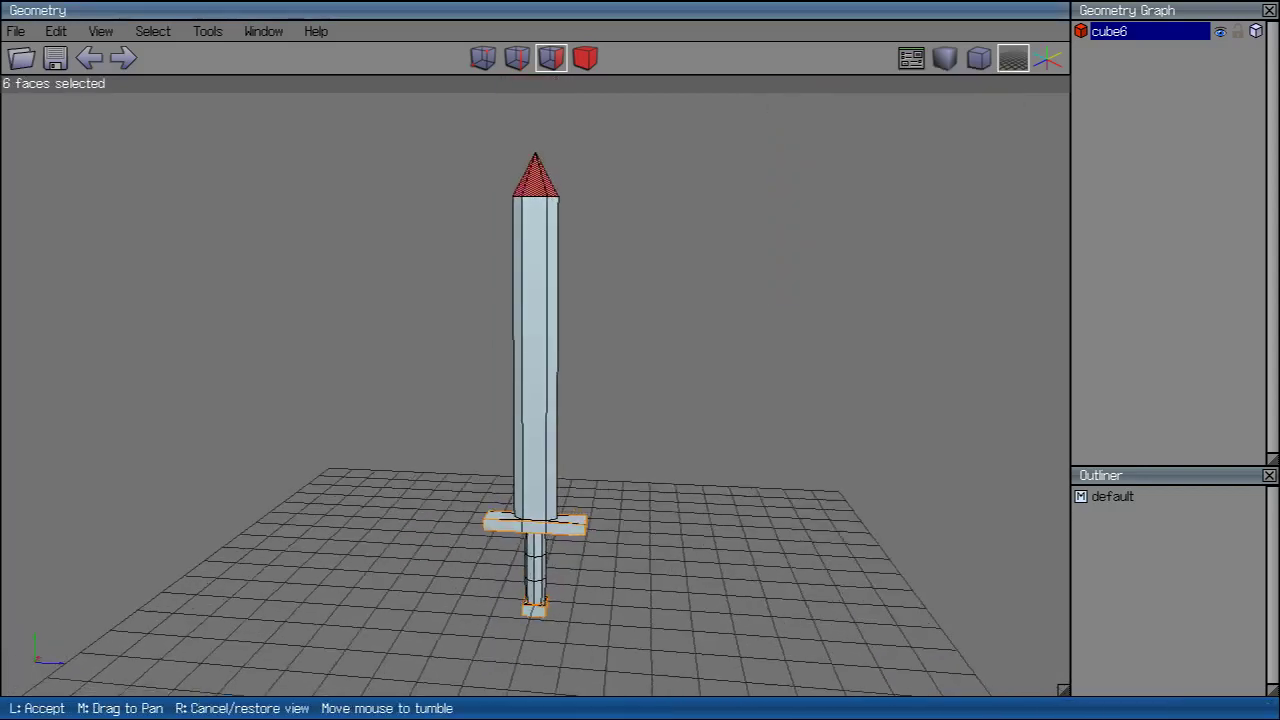
pyautogui.click(800, 179)
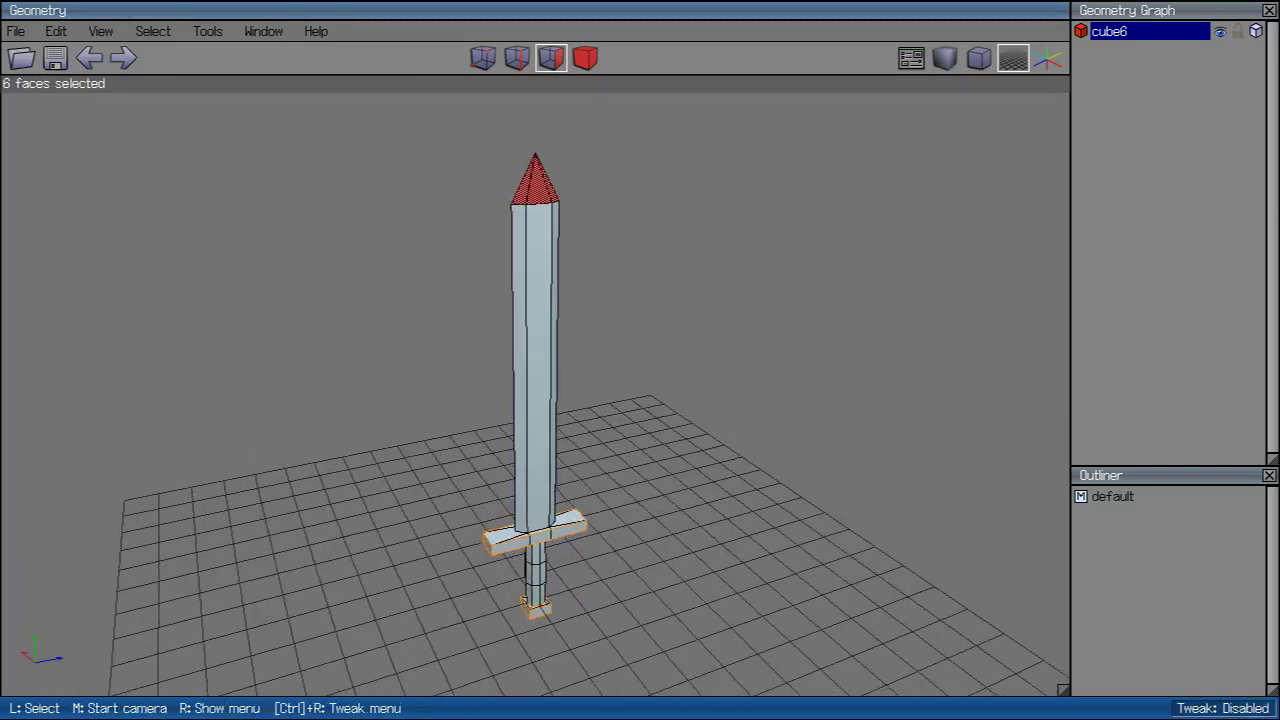
# Step: Scale the tip's seven vertices uniformly to 80% from the apex to taper the blade
pyautogui.scroll(5, 535, 400)
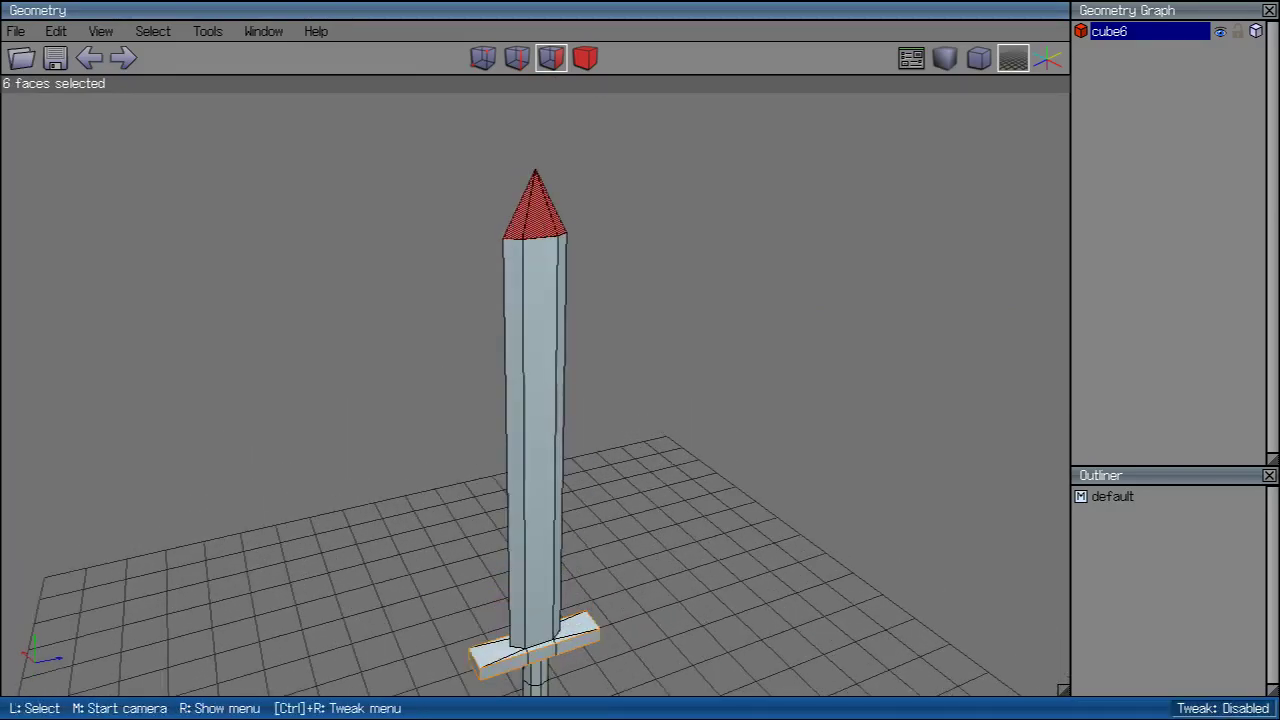
pyautogui.press('v')
pyautogui.rightClick(596, 690)
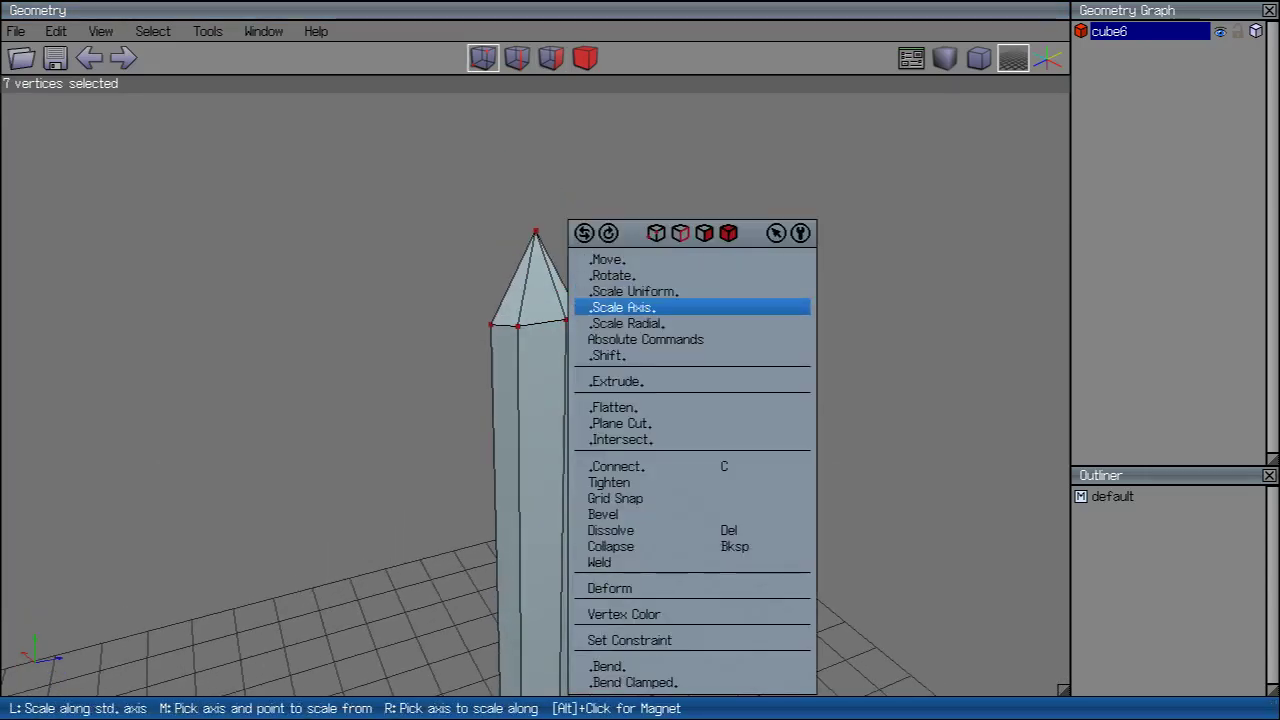
pyautogui.middleClick(622, 307)
pyautogui.click(556, 274)
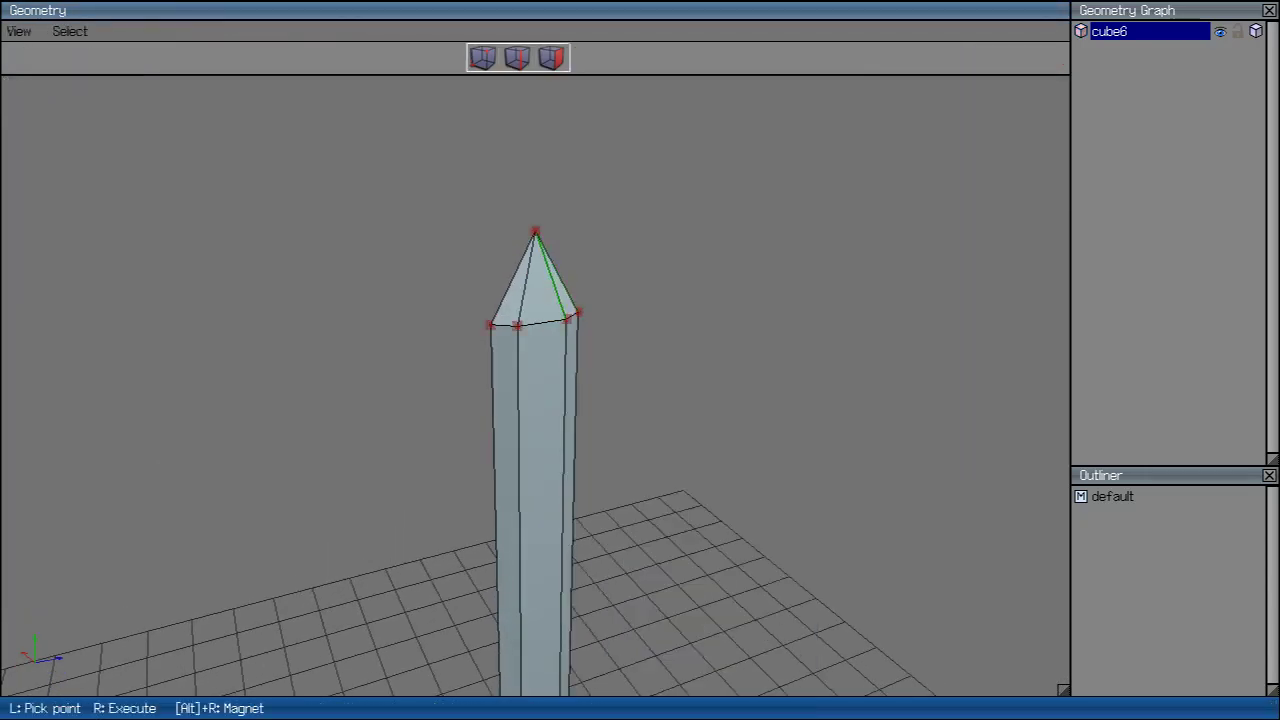
pyautogui.click(535, 232)
pyautogui.middleClick(535, 400)
pyautogui.scroll(-4, 535, 400)
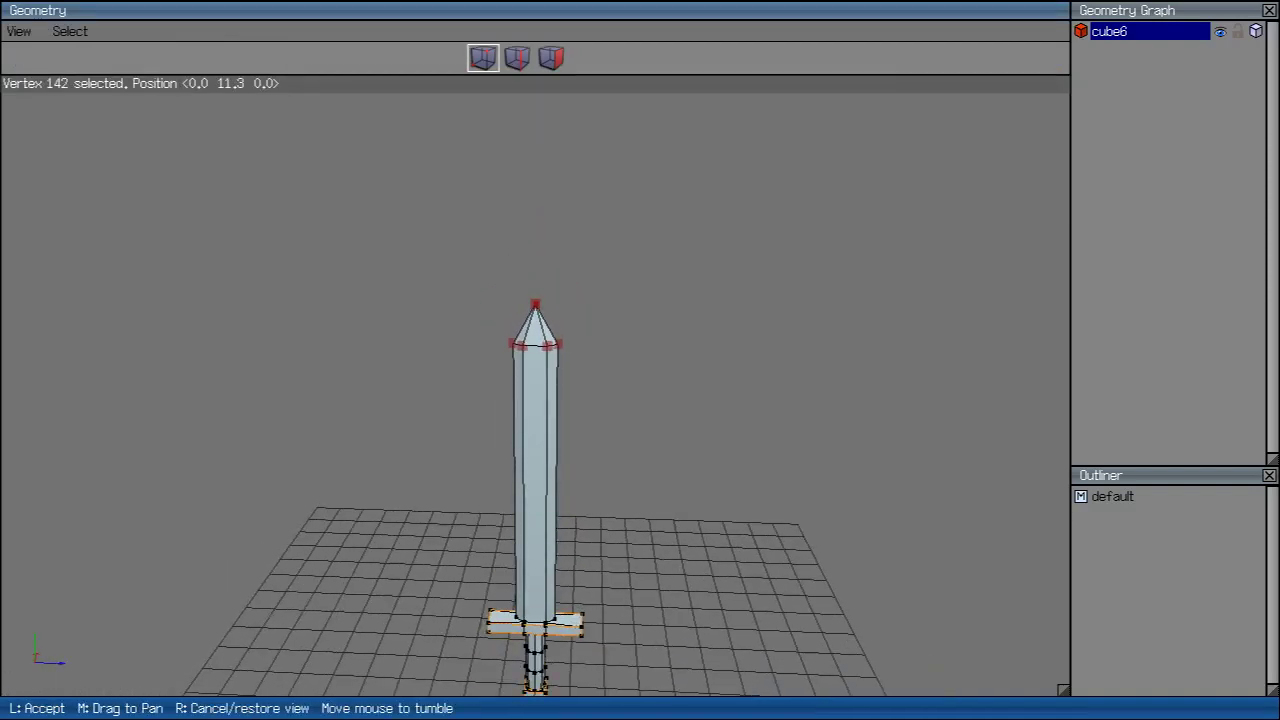
pyautogui.click(535, 400)
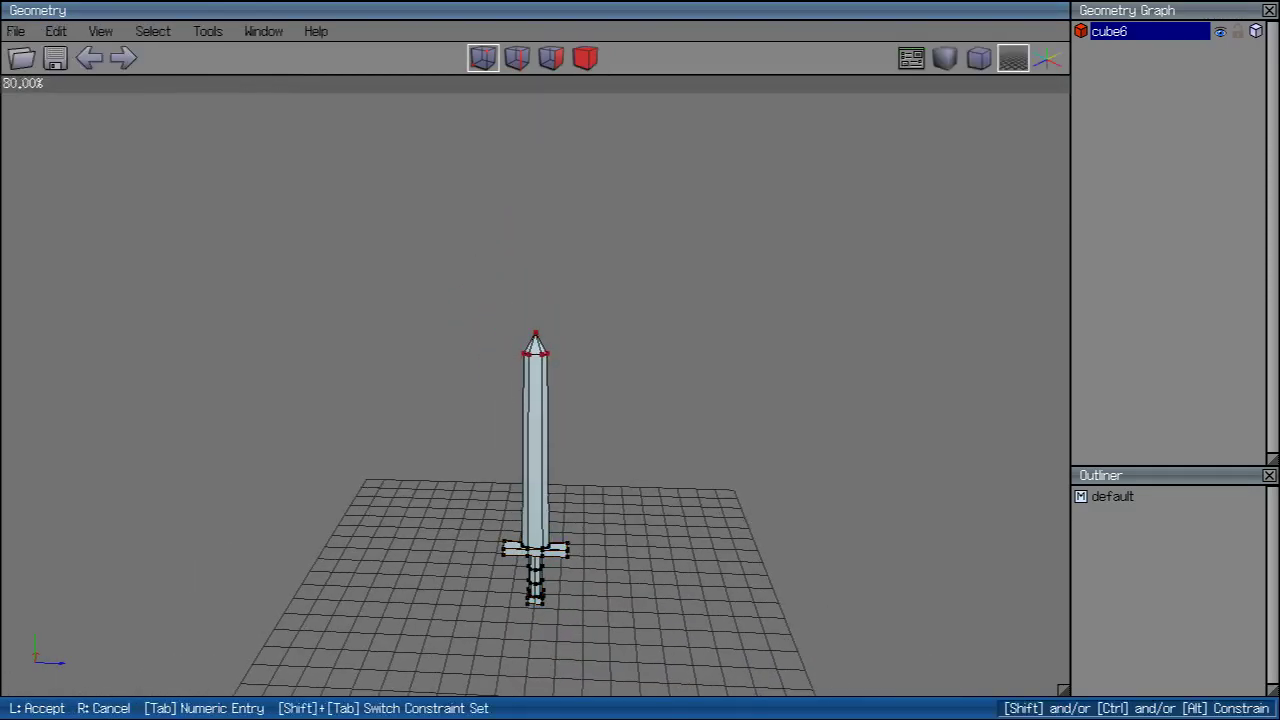
pyautogui.click(535, 400)
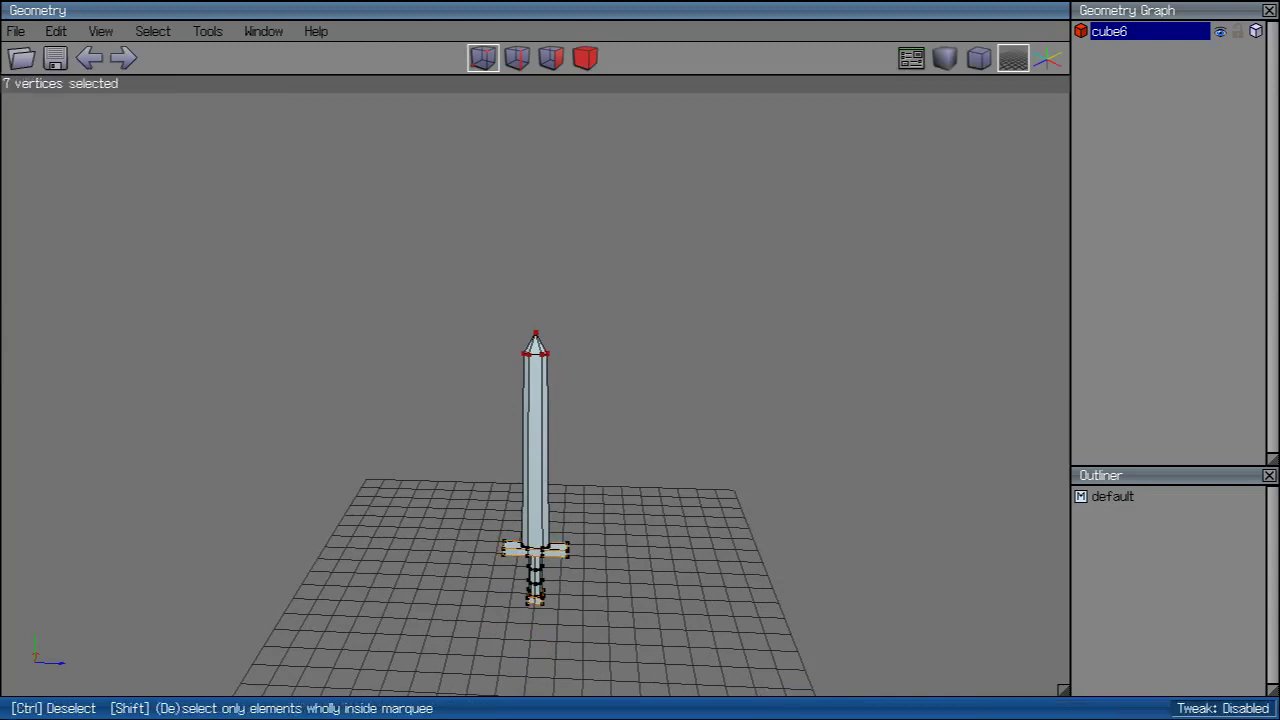
# Step: Apply Auto-Smooth to the whole sword object
pyautogui.scroll(3, 535, 400)
pyautogui.click(585, 58)
pyautogui.rightClick(480, 140)
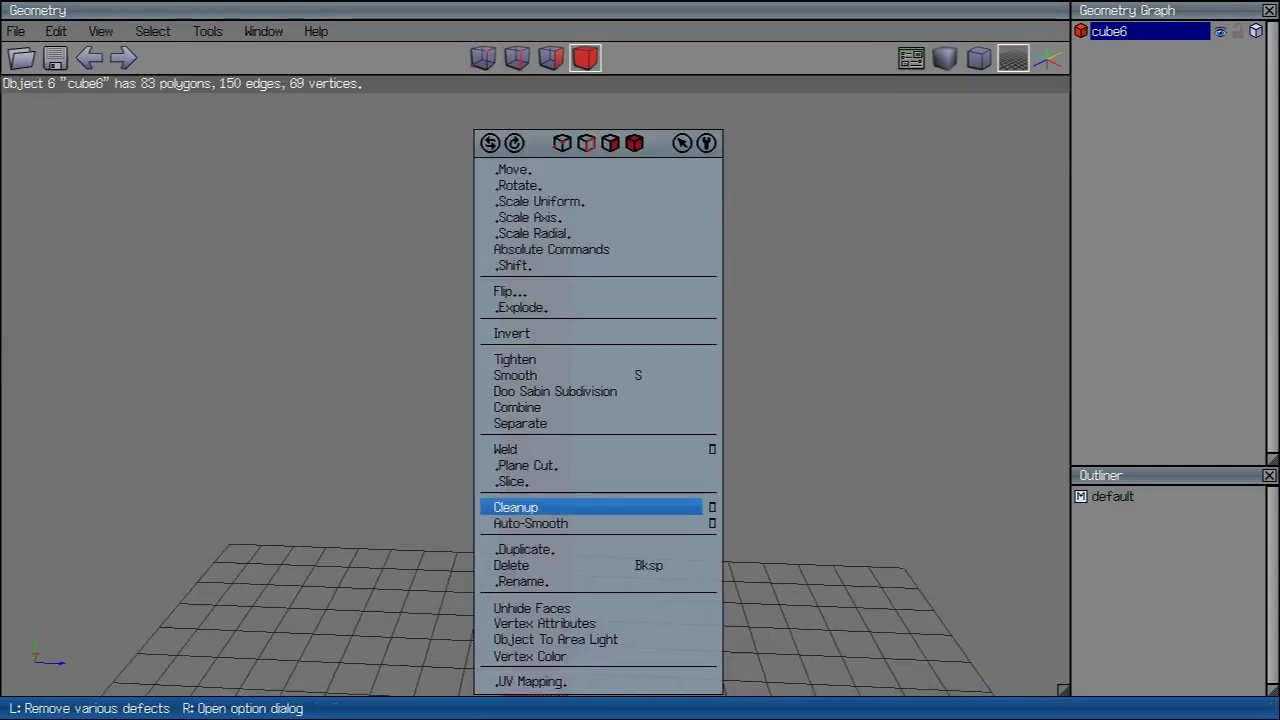
pyautogui.click(530, 506)
# Step: Examine the sword in smooth shading, select the blade's two front lengthwise edges, clear the selection and return to flat shading
pyautogui.click(944, 58)
pyautogui.middleClick(535, 400)
pyautogui.scroll(-3, 535, 400)
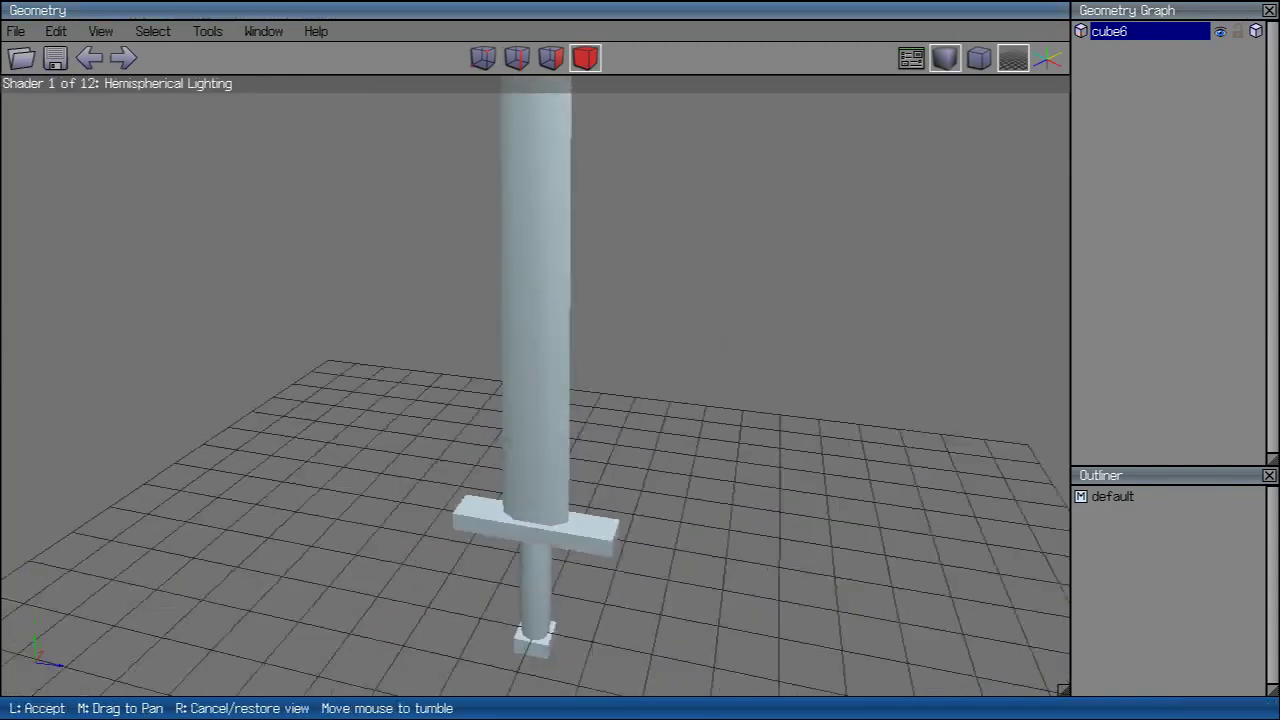
pyautogui.click(535, 400)
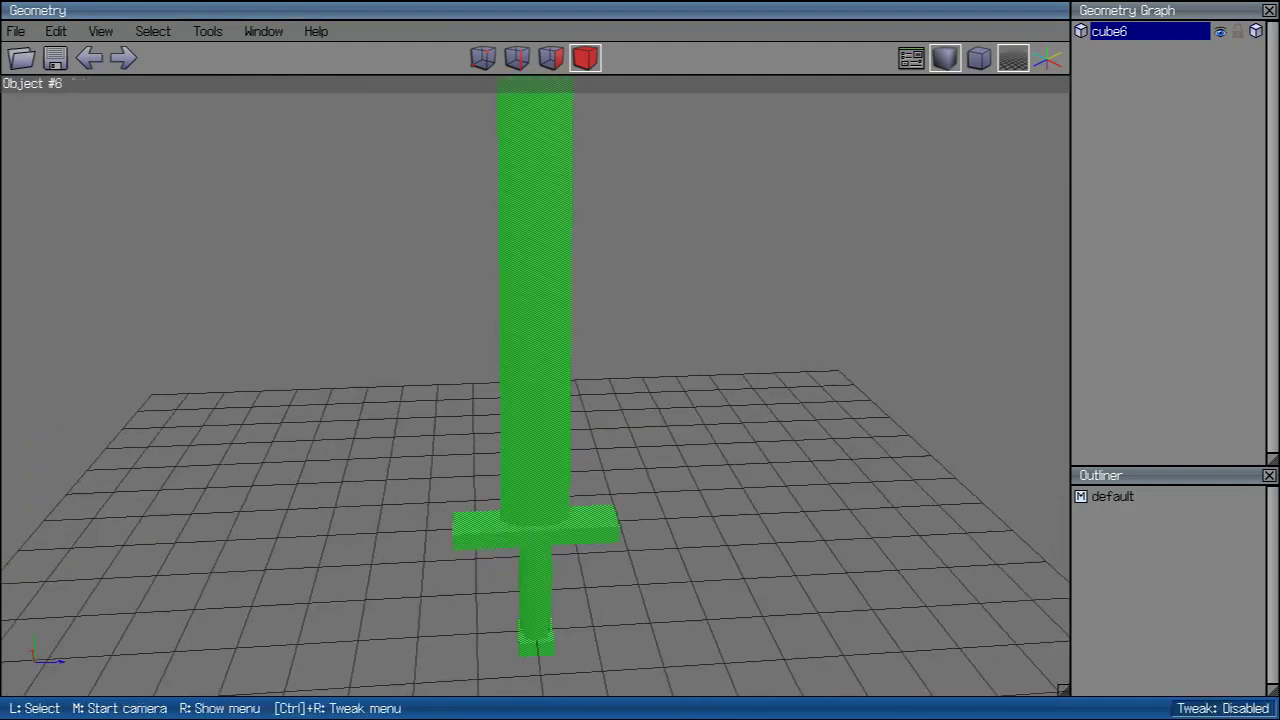
pyautogui.press('2')
pyautogui.click(516, 300)
pyautogui.click(557, 300)
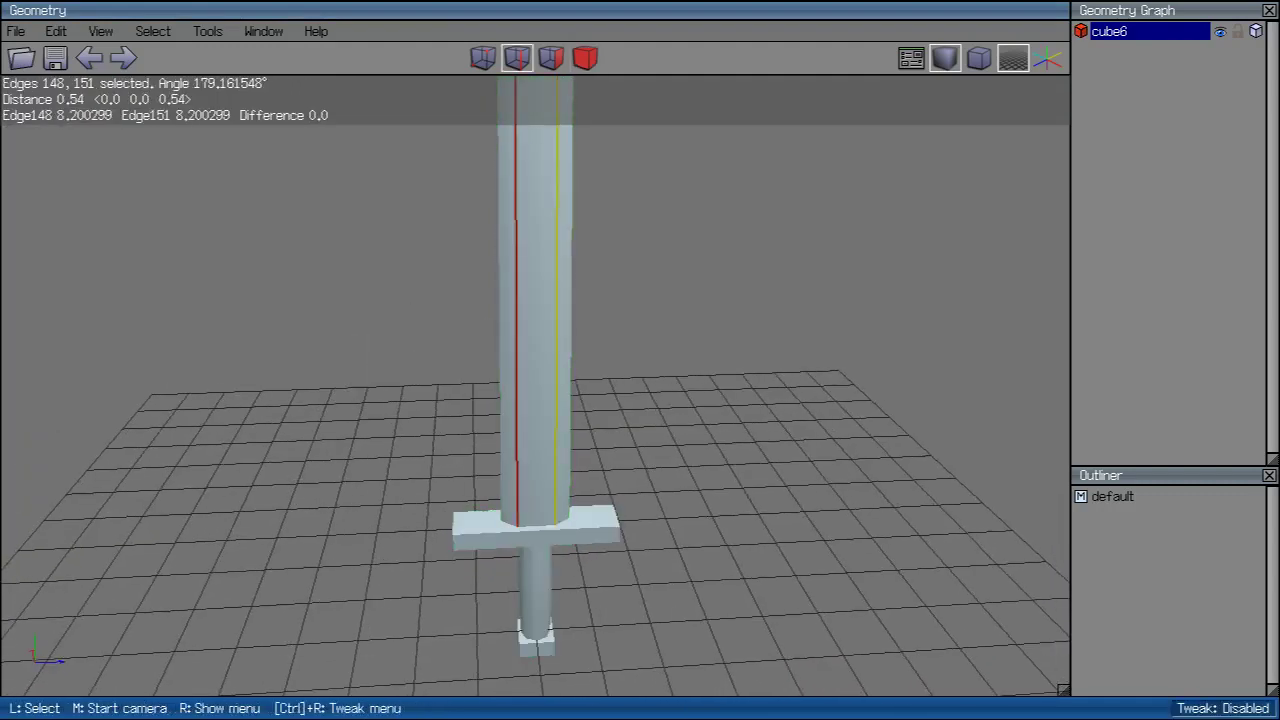
pyautogui.moveTo(557, 300); pyautogui.dragTo(557, 200, button='middle')
pyautogui.click(544, 198)
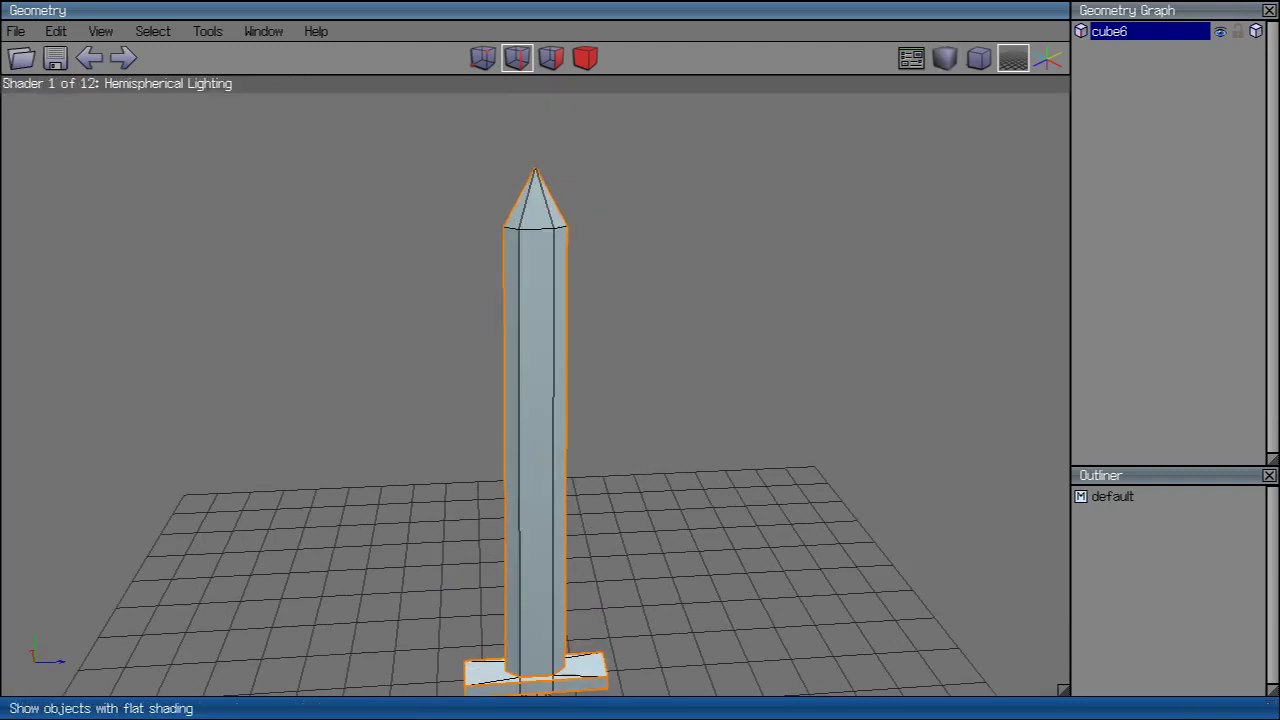
# Step: Select the four sloping edges bordering the tip's front and back faces and connect their midpoints across each face
pyautogui.scroll(2, 535, 500)
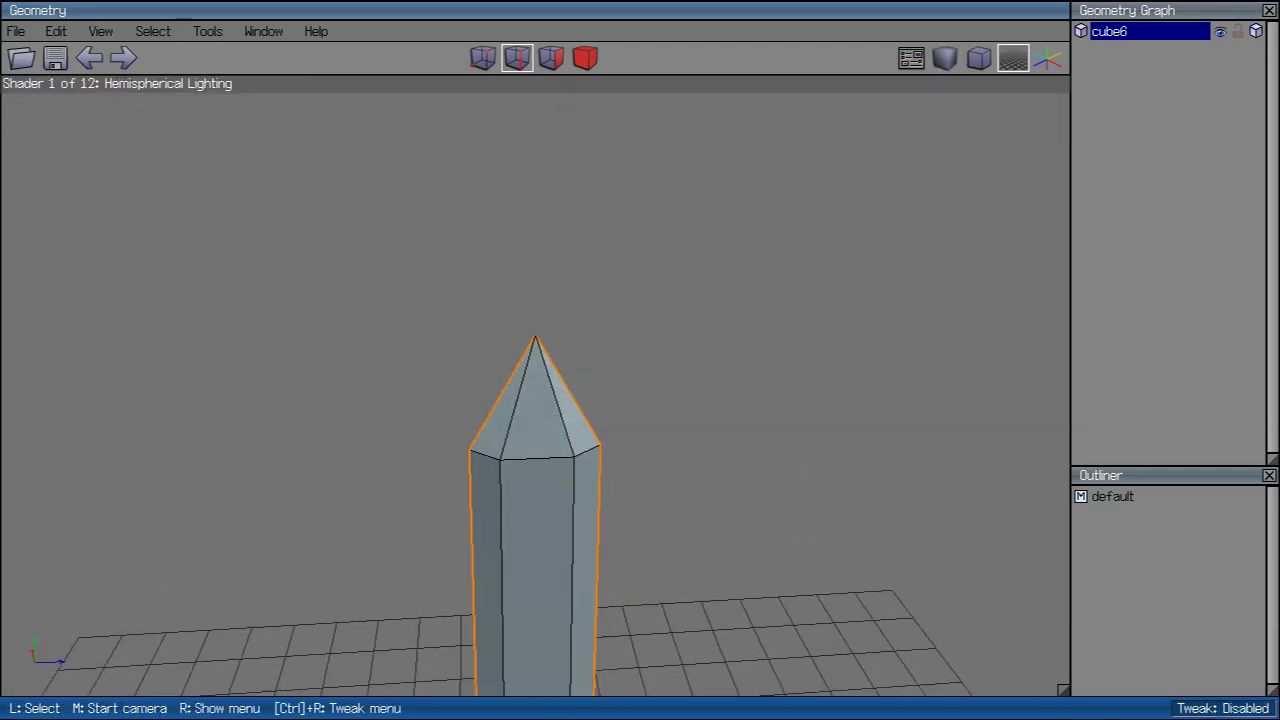
pyautogui.middleClick(535, 450)
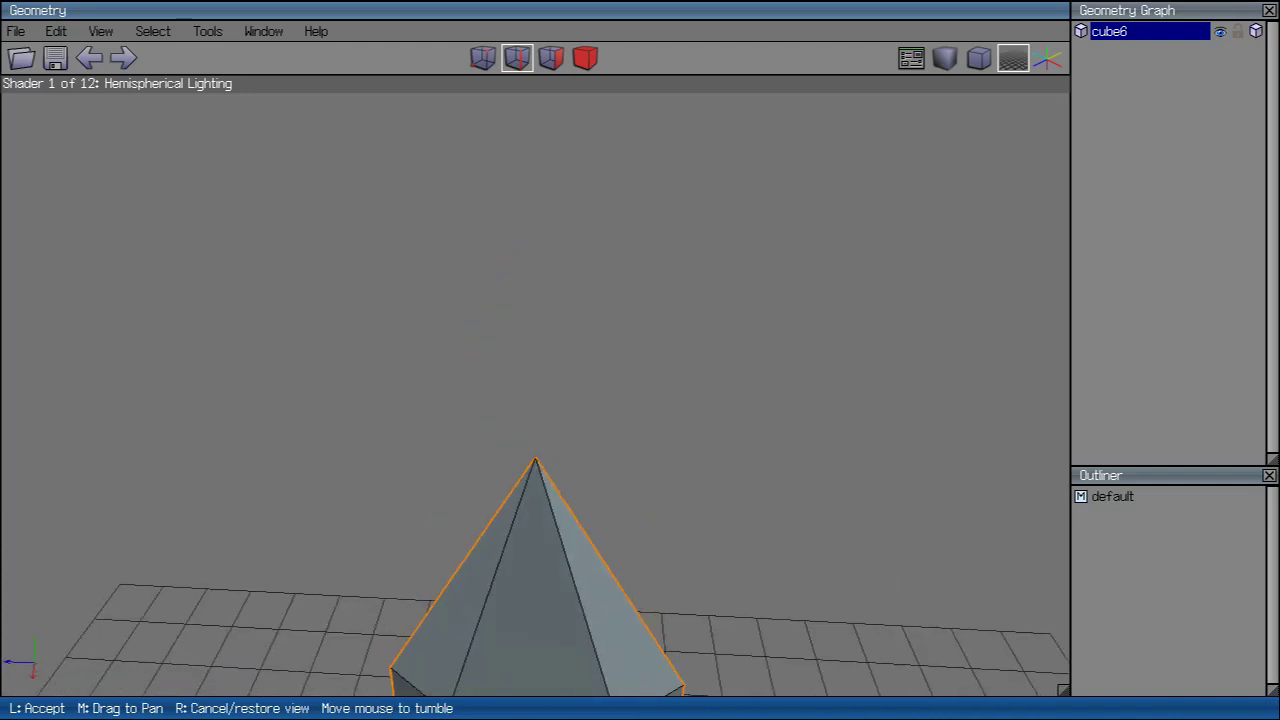
pyautogui.click(535, 450)
pyautogui.scroll(-2, 535, 450)
pyautogui.middleClick(535, 450)
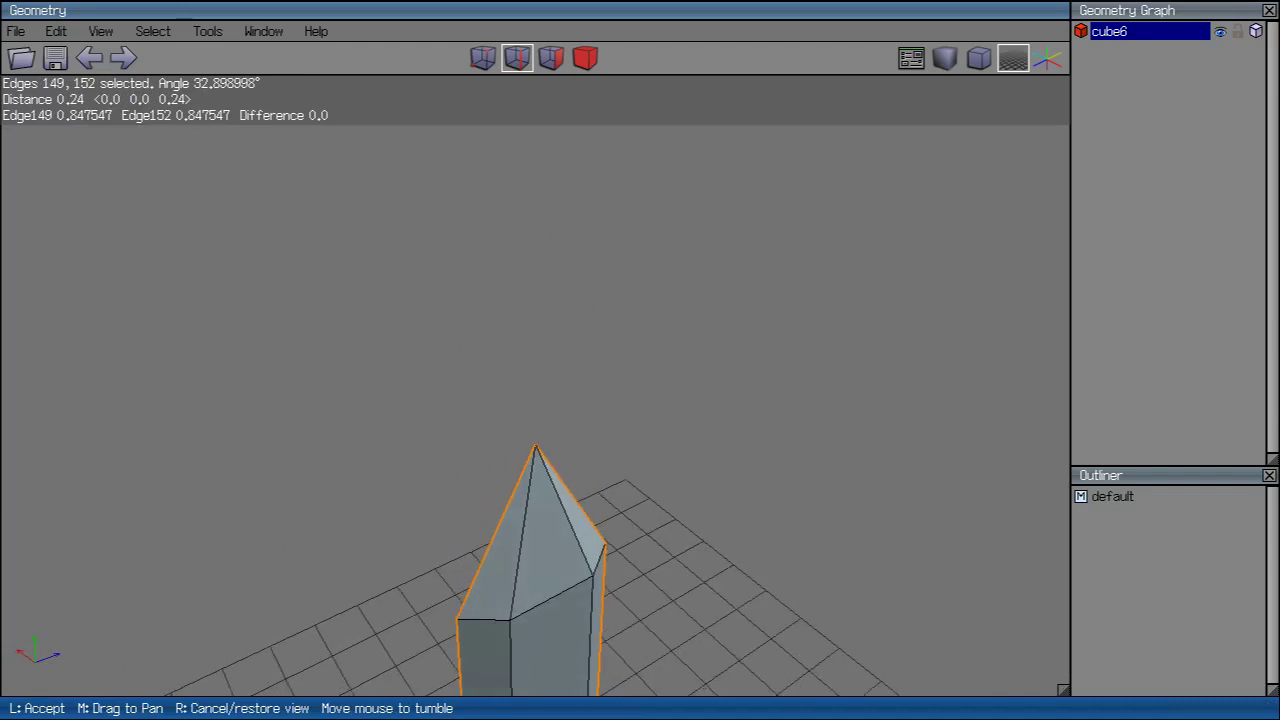
pyautogui.click(535, 450)
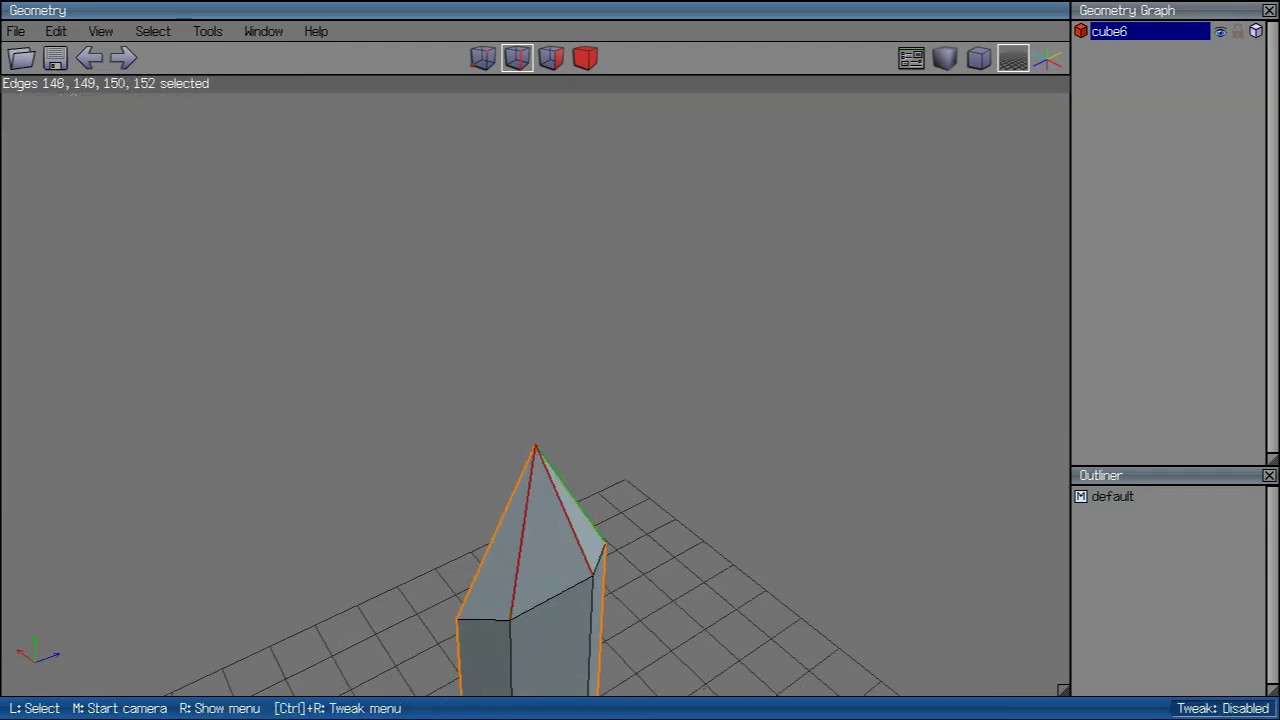
pyautogui.click(483, 58)
pyautogui.click(517, 58)
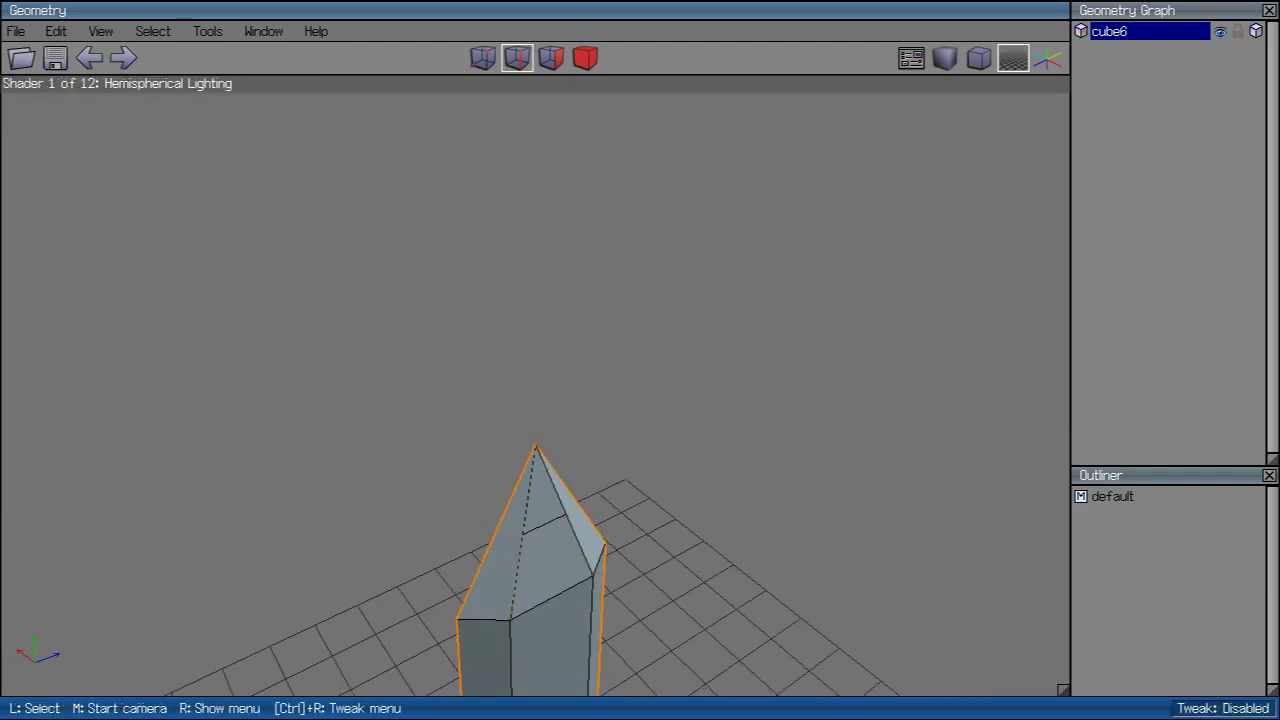
# Step: Cut the new cross edges on the tip's front and back faces in two and connect their midpoints to the faces' base corners
pyautogui.click(543, 526)
pyautogui.middleClick(543, 526)
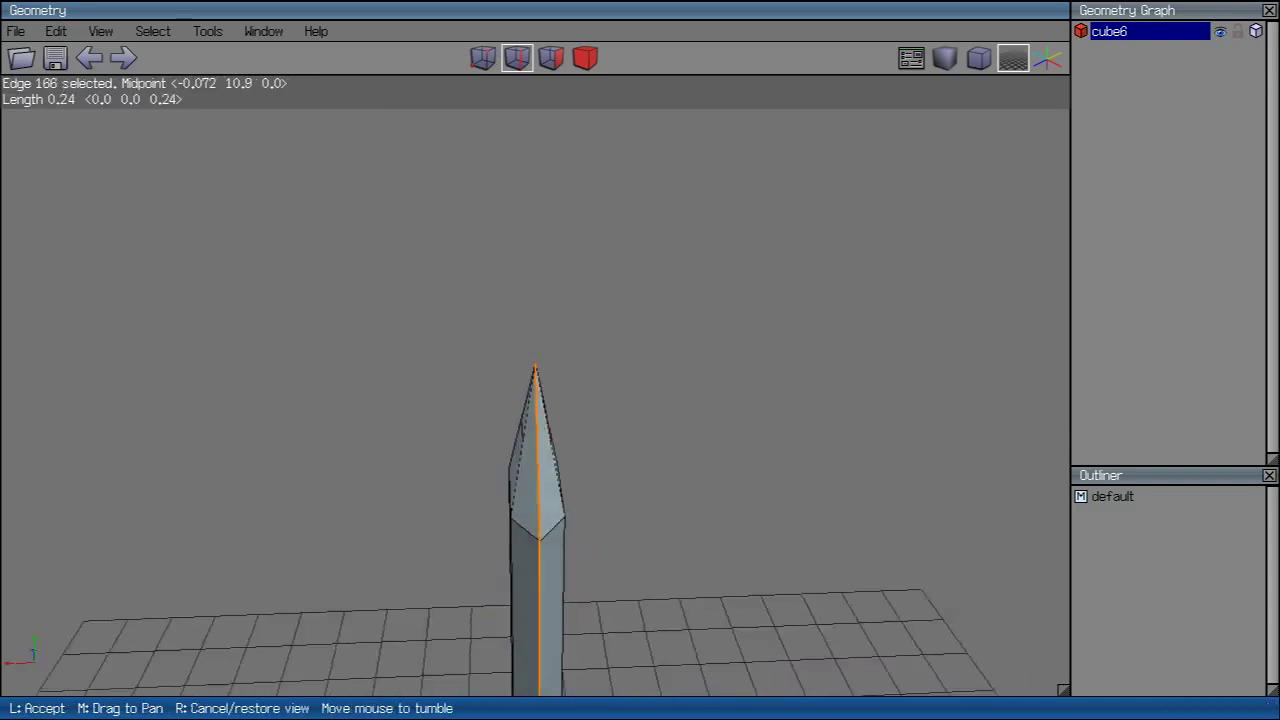
pyautogui.click(543, 526)
pyautogui.click(556, 409)
pyautogui.press('v')
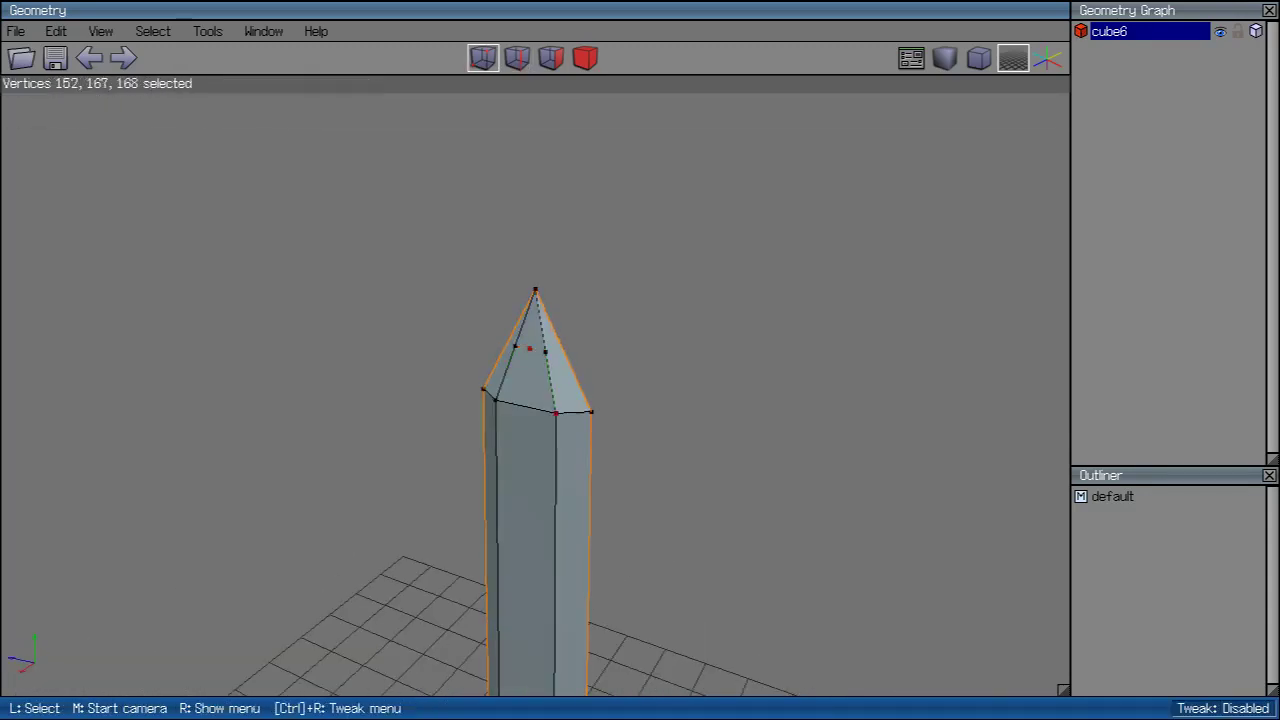
pyautogui.middleClick(556, 410)
pyautogui.click(556, 410)
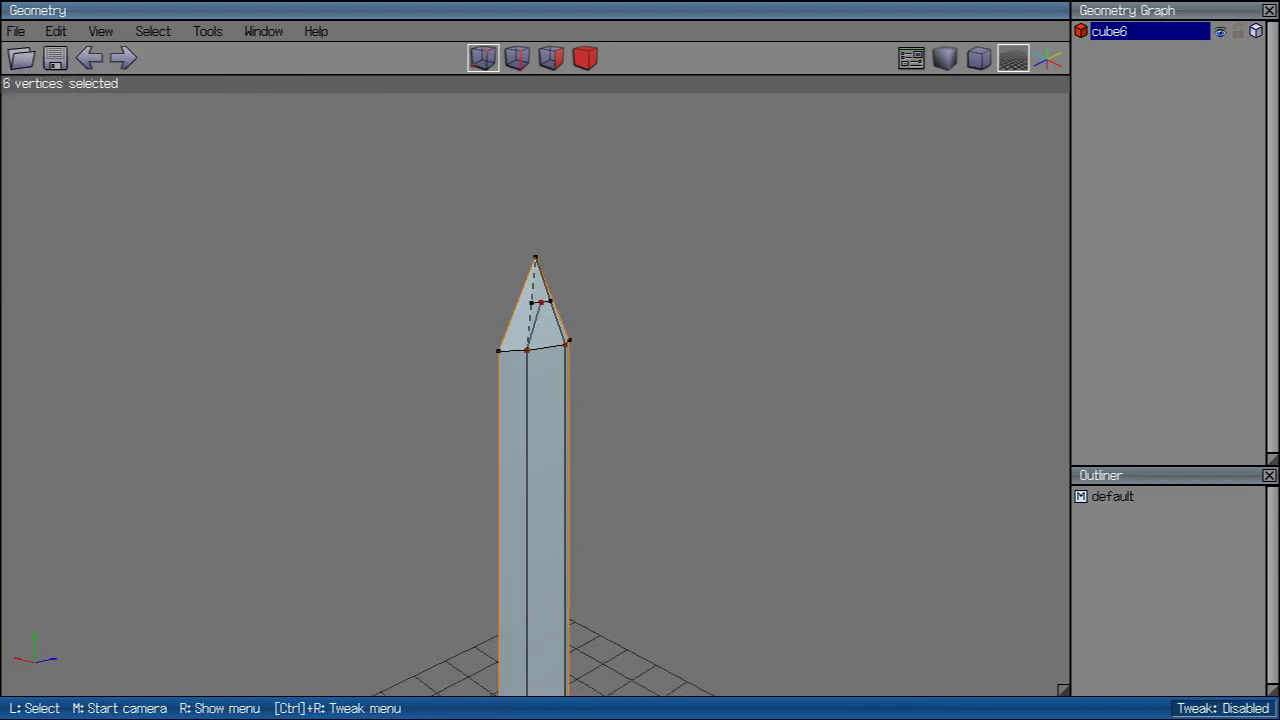
# Step: Connect the cross-edge midpoints on both tip faces to the remaining base corners and to the blade's apex
pyautogui.click(540, 310)
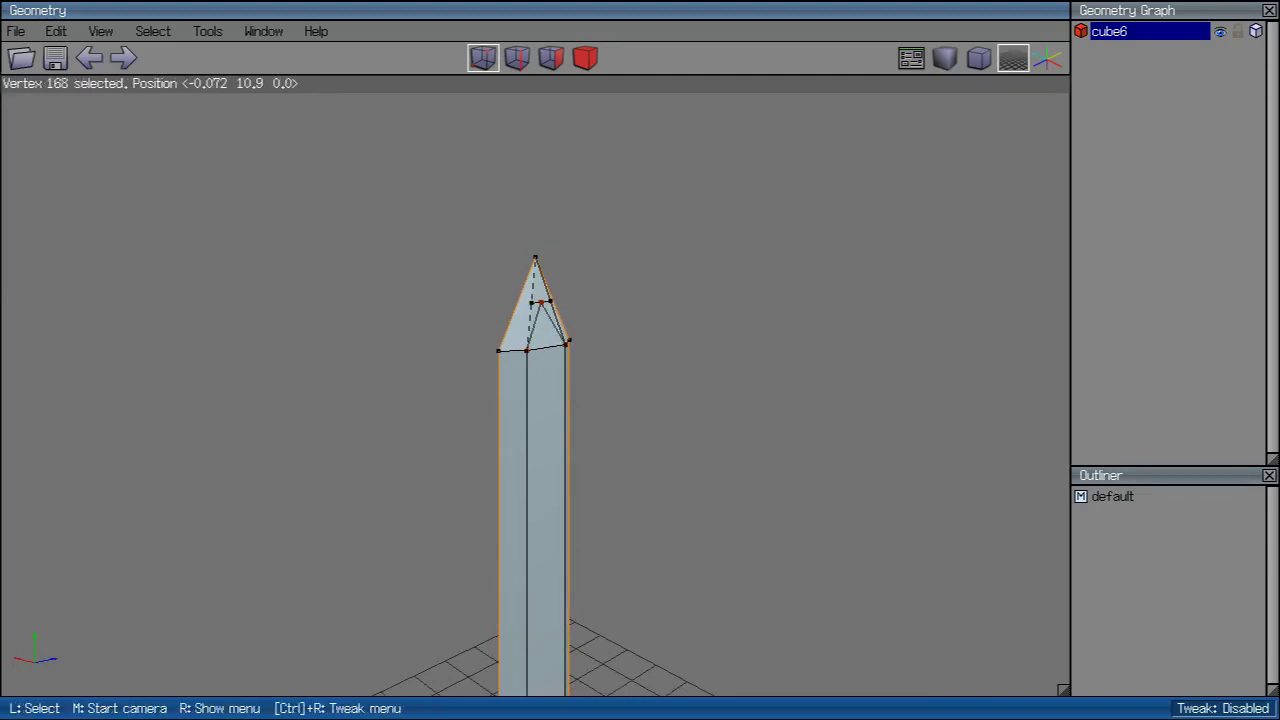
pyautogui.middleClick(540, 310)
pyautogui.click(540, 310)
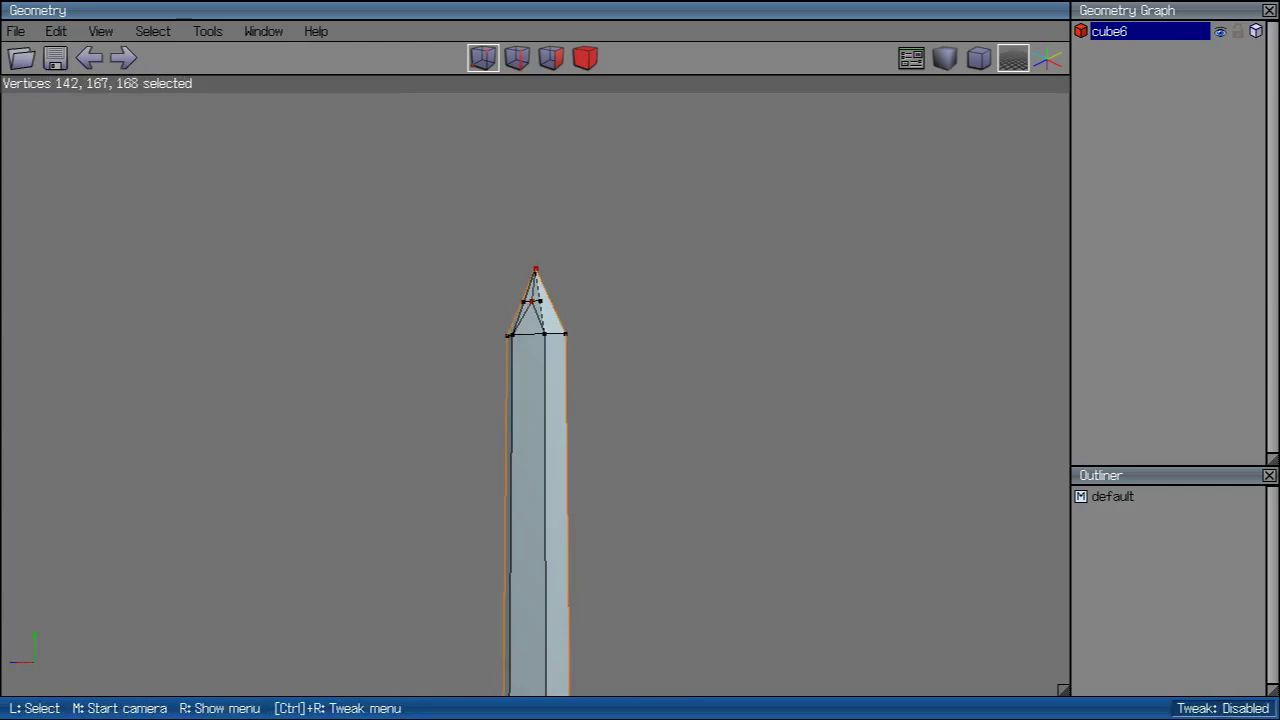
# Step: Weld the two end vertices of one tip face's cross edge to the base corners directly below them
pyautogui.scroll(2, 508, 335)
pyautogui.click(485, 290)
pyautogui.rightClick(487, 290)
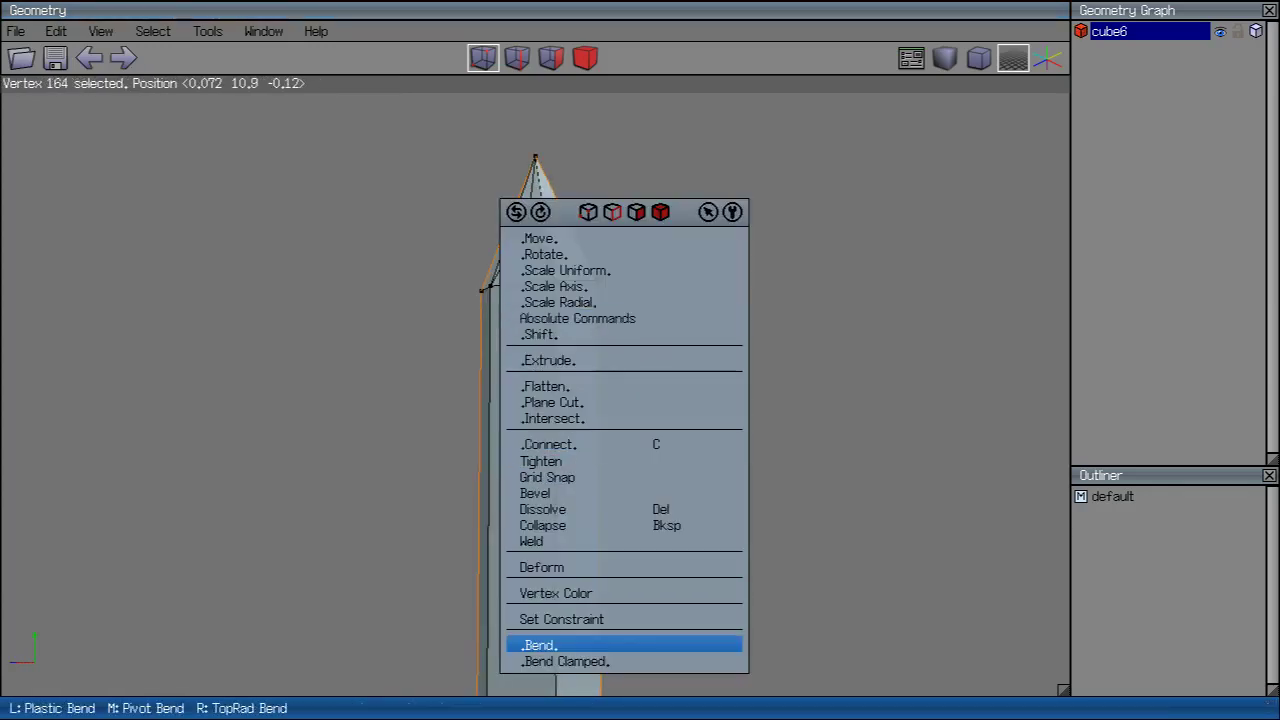
pyautogui.click(540, 541)
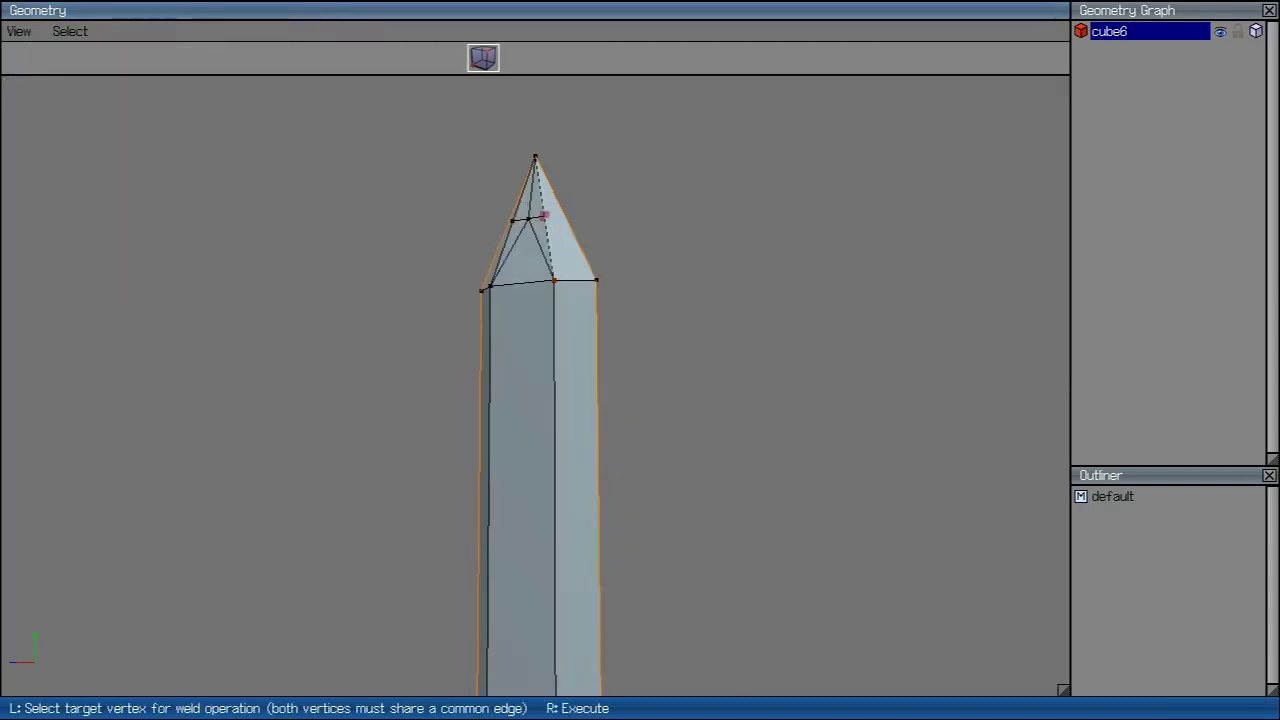
pyautogui.click(543, 215)
pyautogui.click(487, 290)
pyautogui.rightClick(487, 290)
pyautogui.click(540, 541)
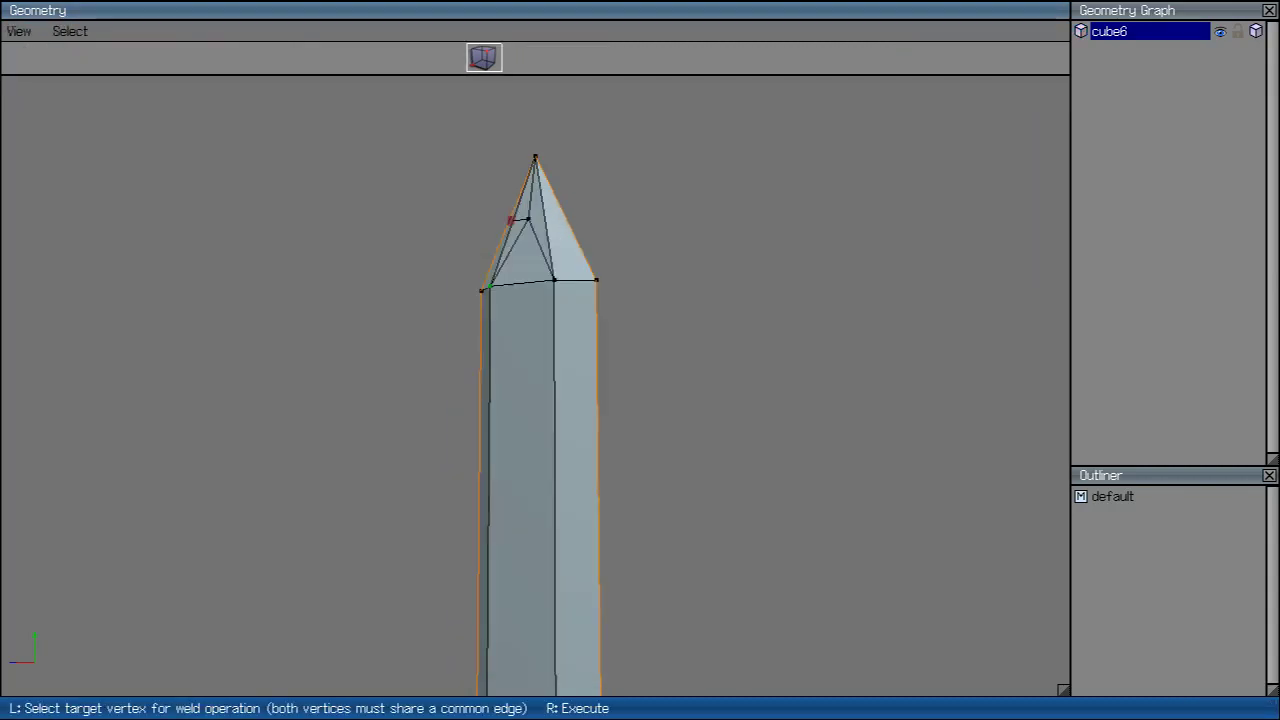
pyautogui.click(528, 218)
# Step: Weld the cross edge's two end vertices on the opposite tip face to that face's base corners
pyautogui.middleClick(535, 400)
pyautogui.scroll(2, 535, 400)
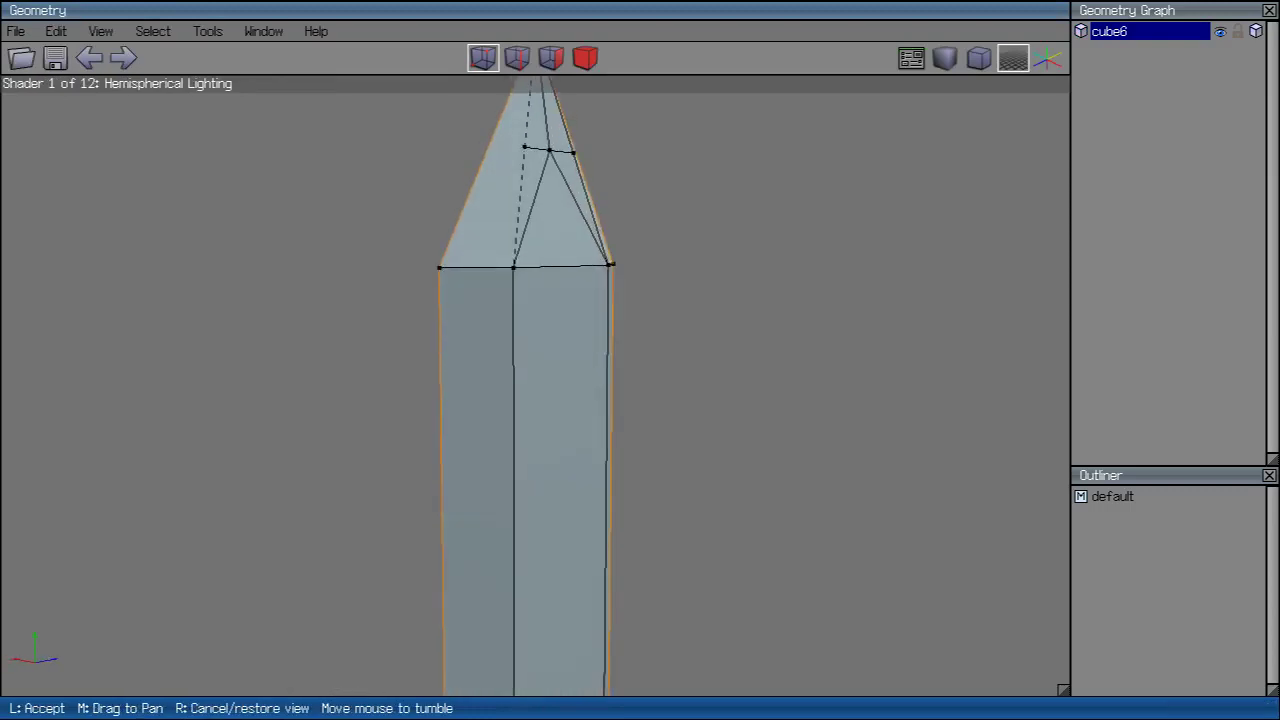
pyautogui.click(535, 400)
pyautogui.rightClick(440, 265)
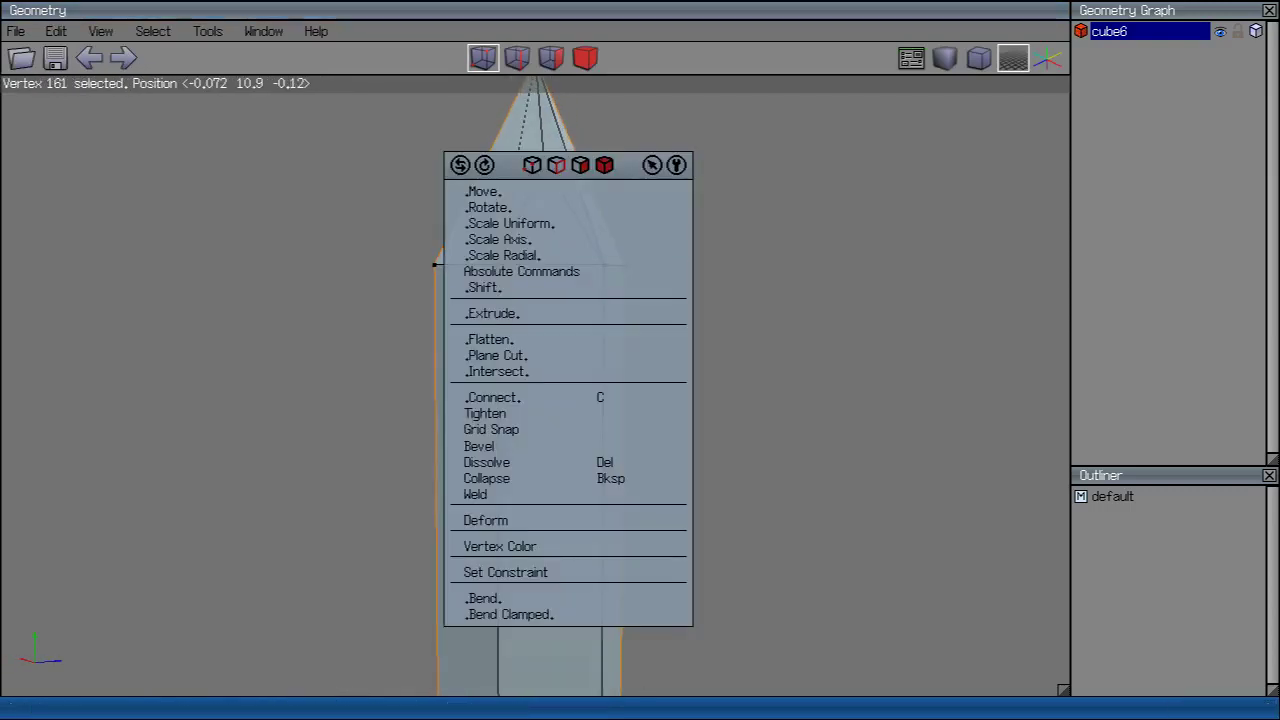
pyautogui.click(493, 519)
pyautogui.click(516, 159)
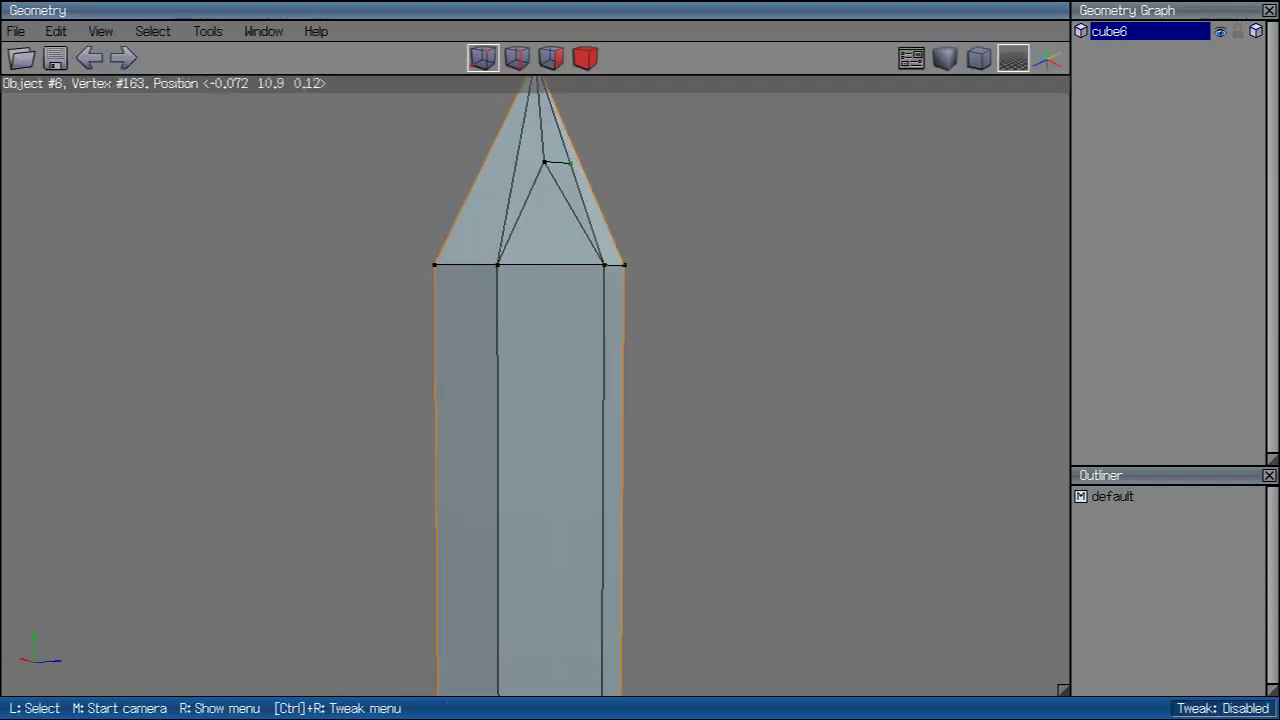
pyautogui.rightClick(530, 318)
pyautogui.click(536, 499)
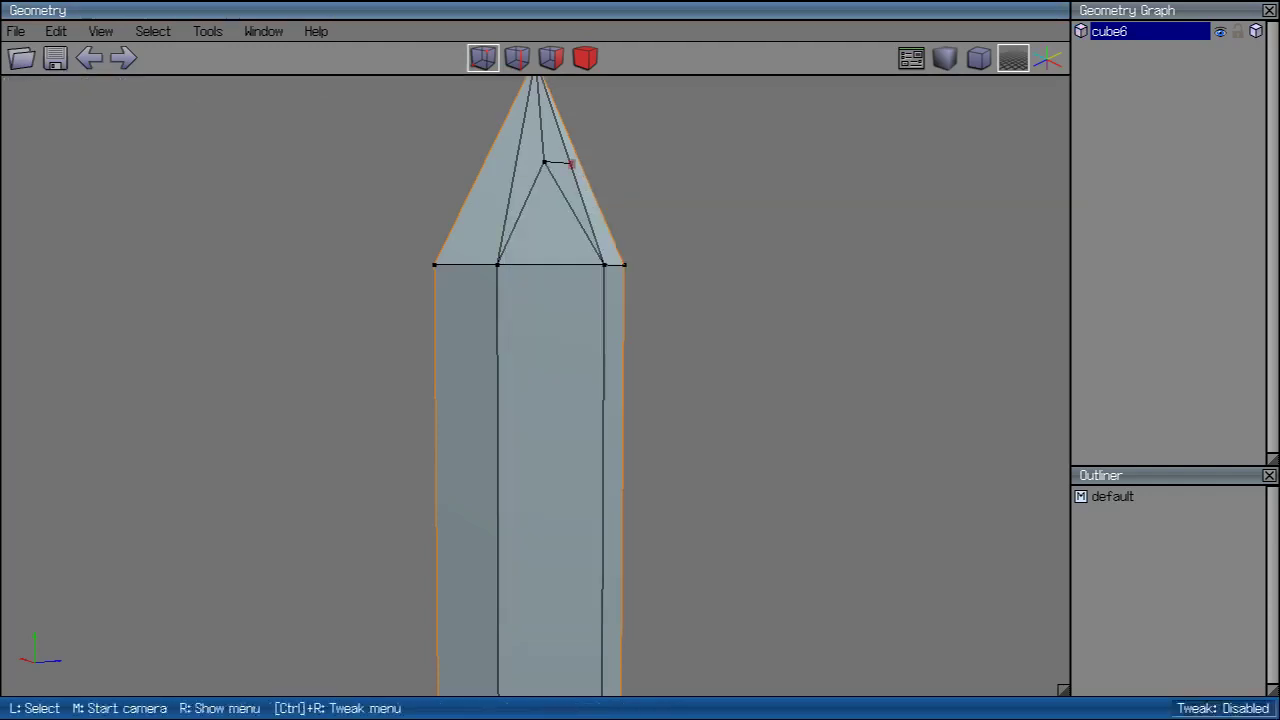
pyautogui.click(604, 265)
# Step: Select the four sloping edges bordering the tip's front and back faces and remove them
pyautogui.middleClick(604, 265)
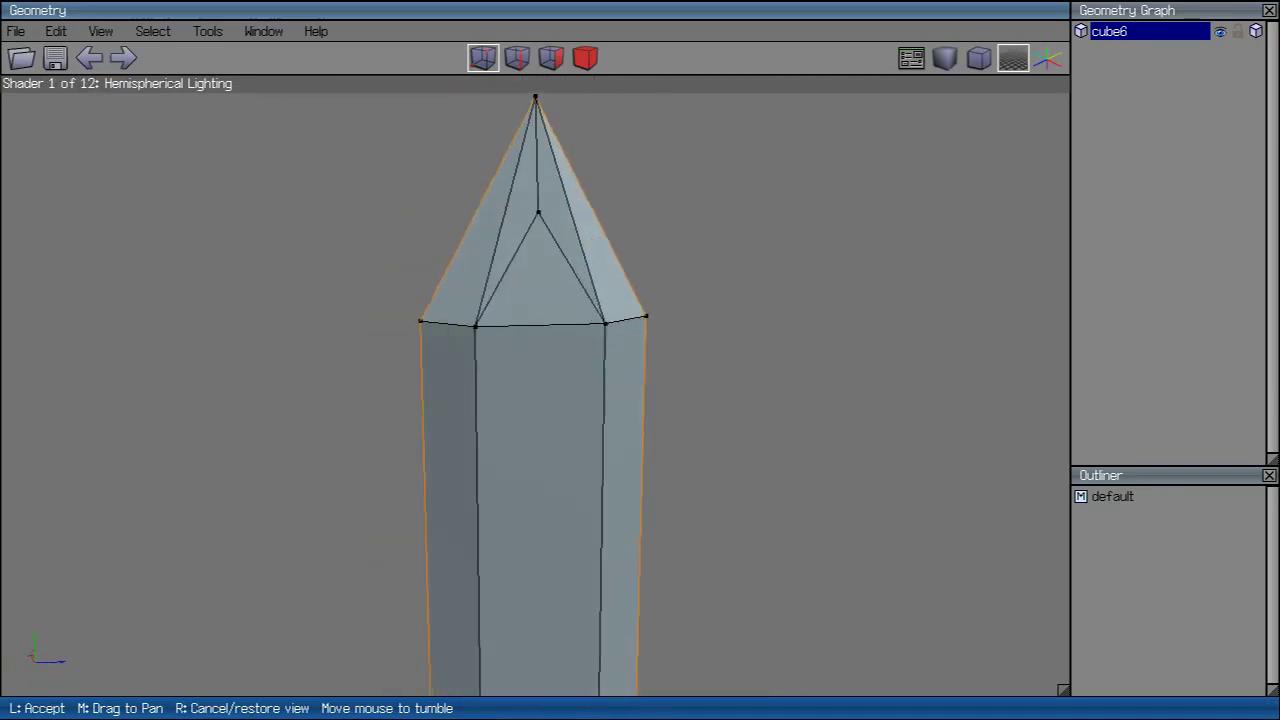
pyautogui.click(540, 262)
pyautogui.click(517, 57)
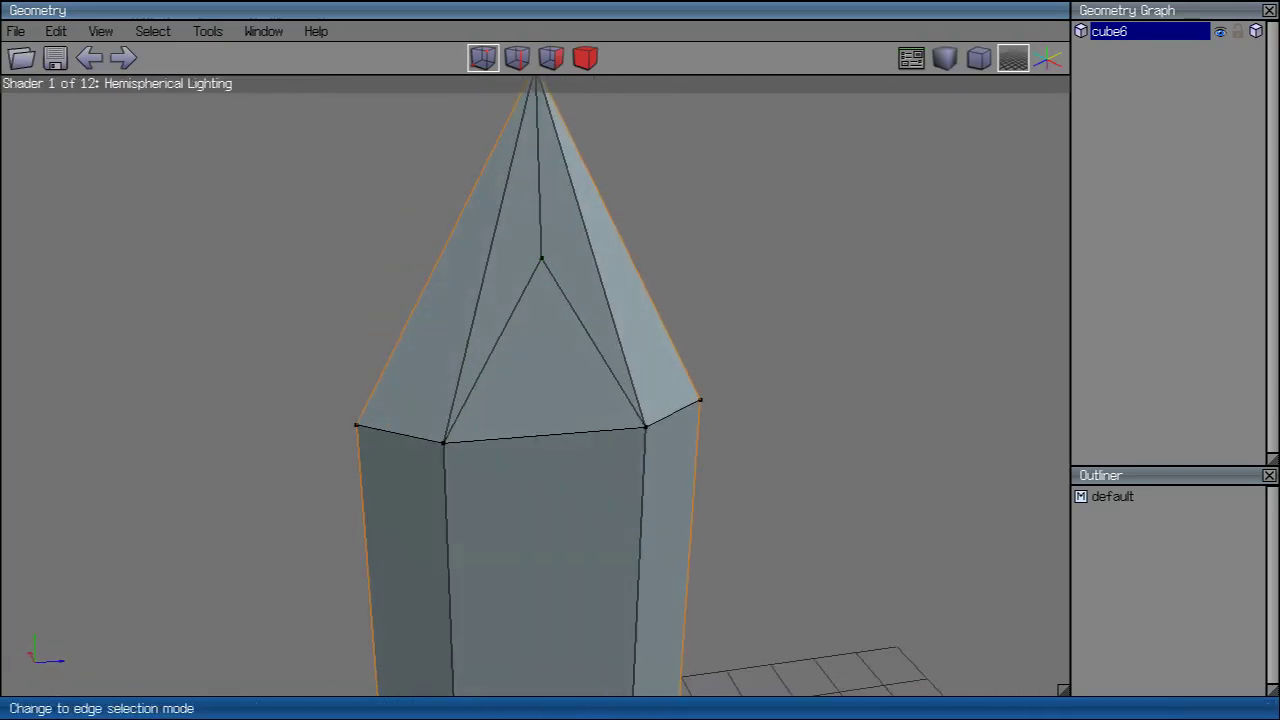
pyautogui.click(440, 258)
pyautogui.click(599, 270)
pyautogui.click(517, 58)
pyautogui.click(490, 260)
pyautogui.click(594, 255)
pyautogui.middleClick(594, 255)
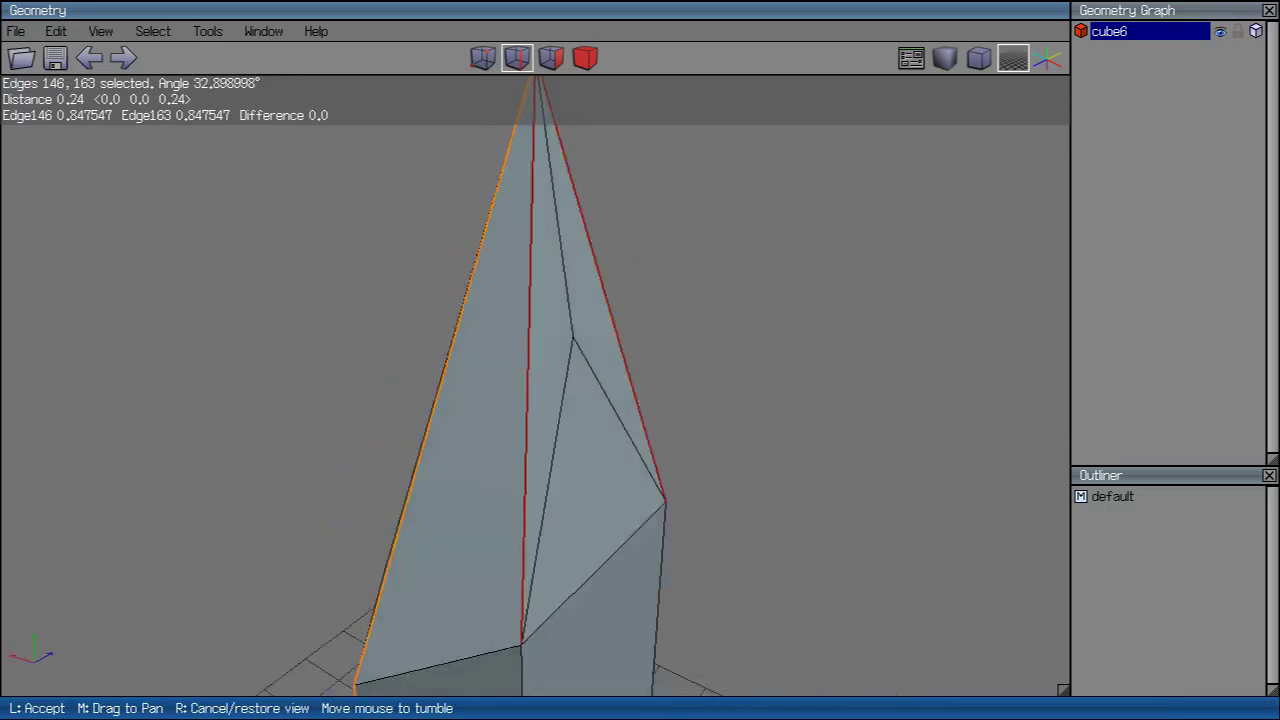
pyautogui.click(550, 340)
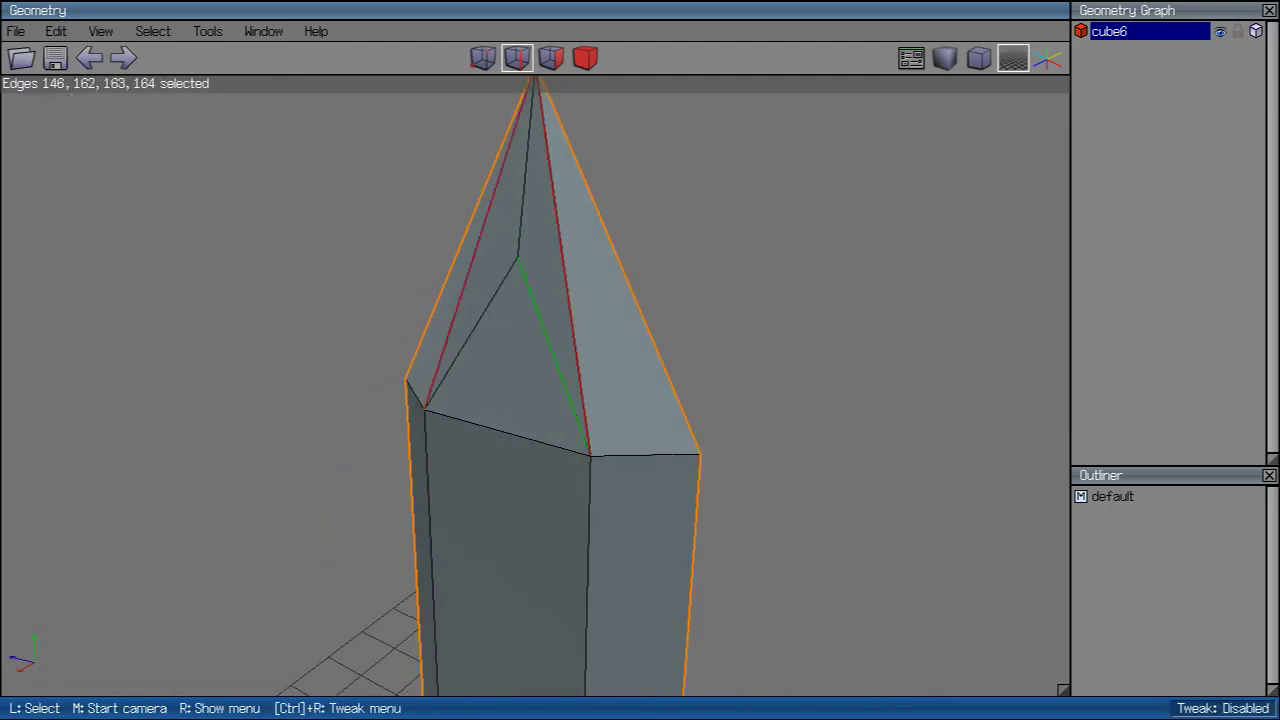
pyautogui.press('BackSpace')
# Step: Connect the midpoints of the tip's two outer cutting edges to the centre vertices of both tip faces
pyautogui.press('v')
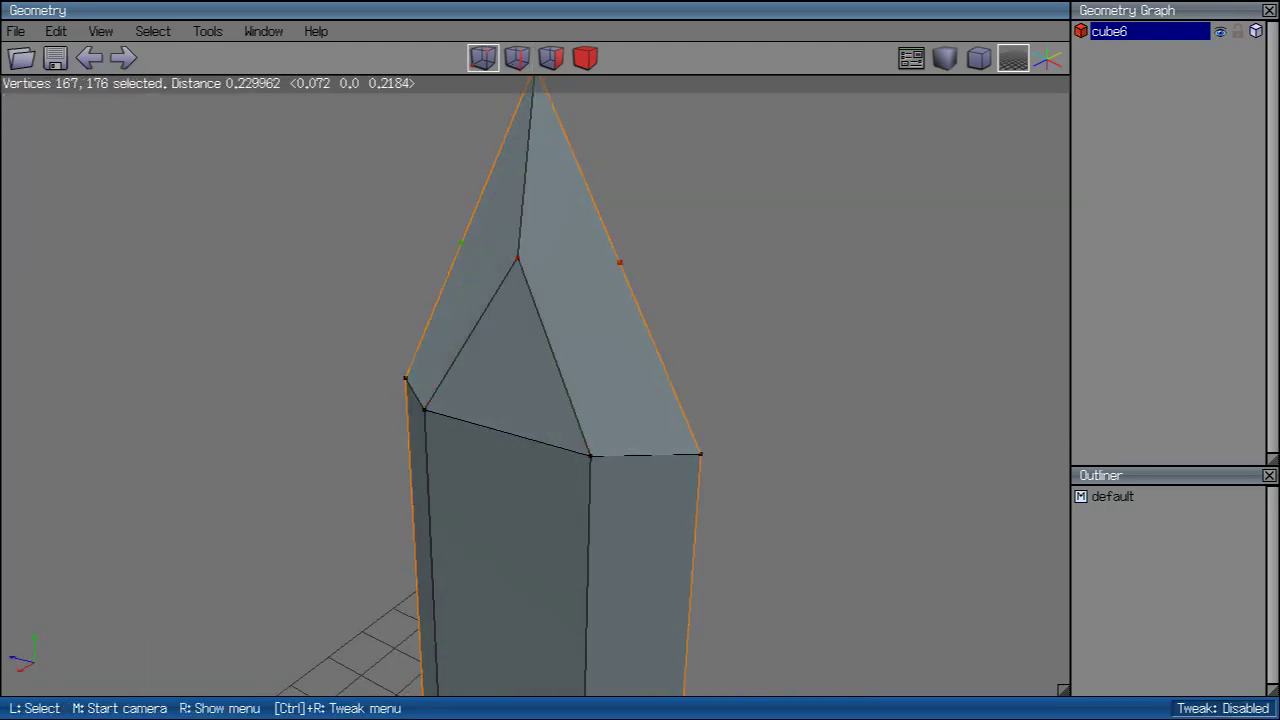
pyautogui.press('c')
pyautogui.middleClick(535, 400)
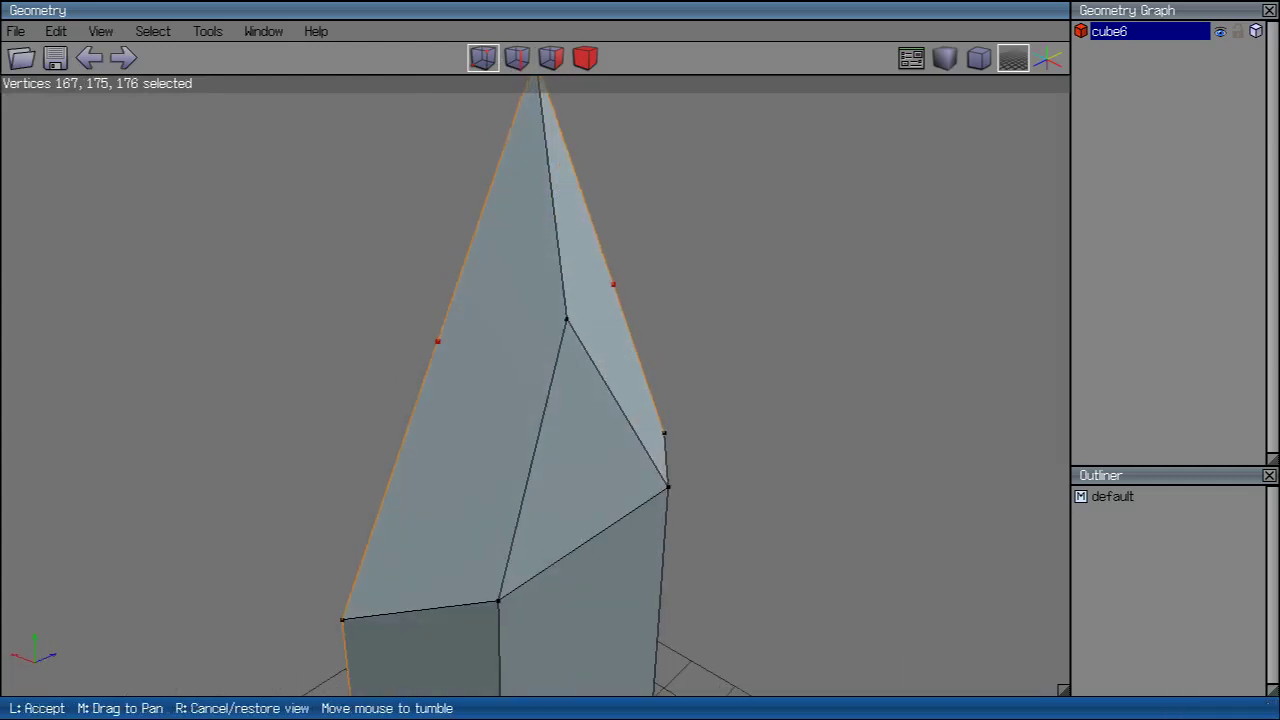
pyautogui.click(535, 400)
pyautogui.press('space')
pyautogui.middleClick(535, 400)
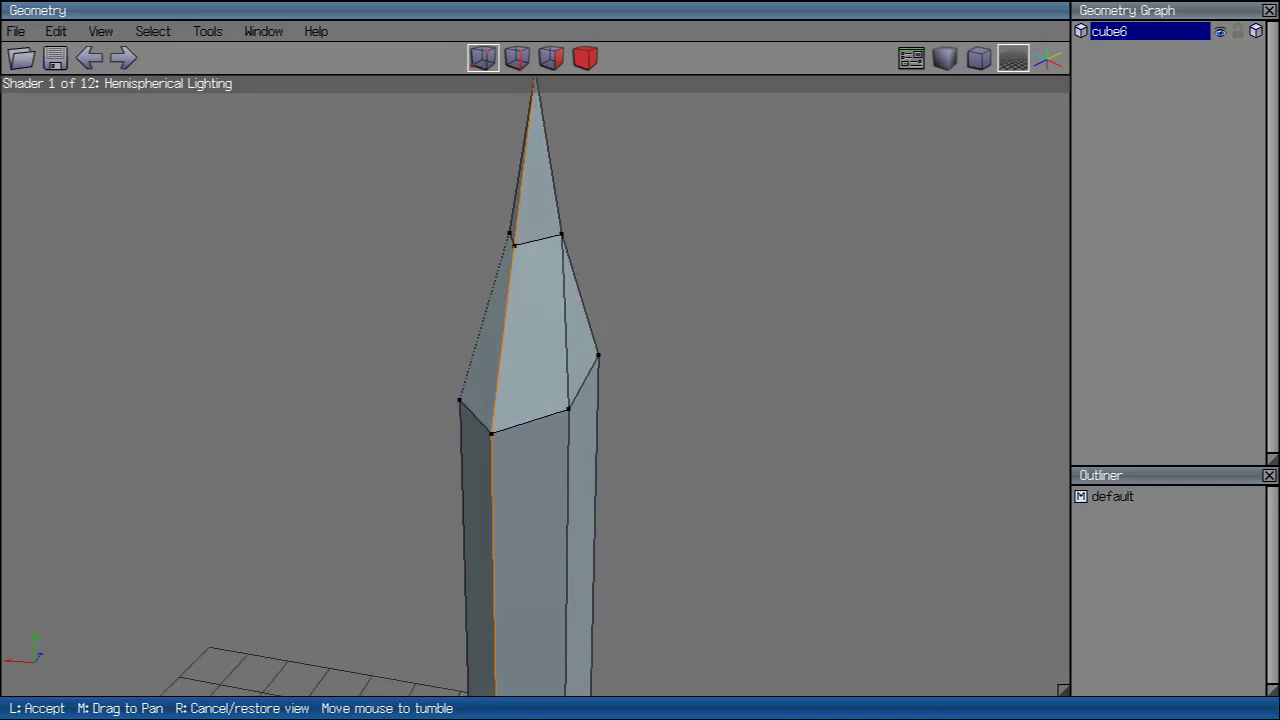
pyautogui.click(535, 400)
# Step: Select the centre vertices of the two tip faces and examine the tip's profile in smooth shading
pyautogui.click(561, 235)
pyautogui.middleClick(535, 400)
pyautogui.click(535, 400)
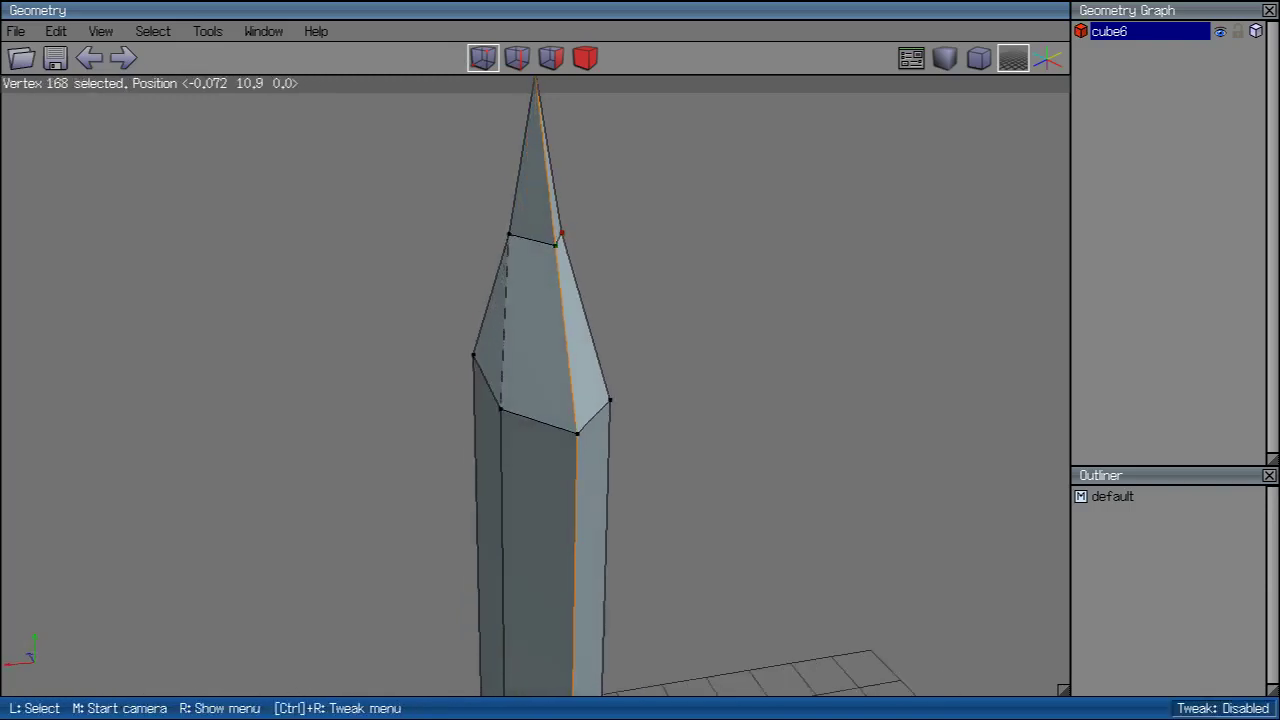
pyautogui.click(512, 240)
pyautogui.press('z')
pyautogui.click(979, 58)
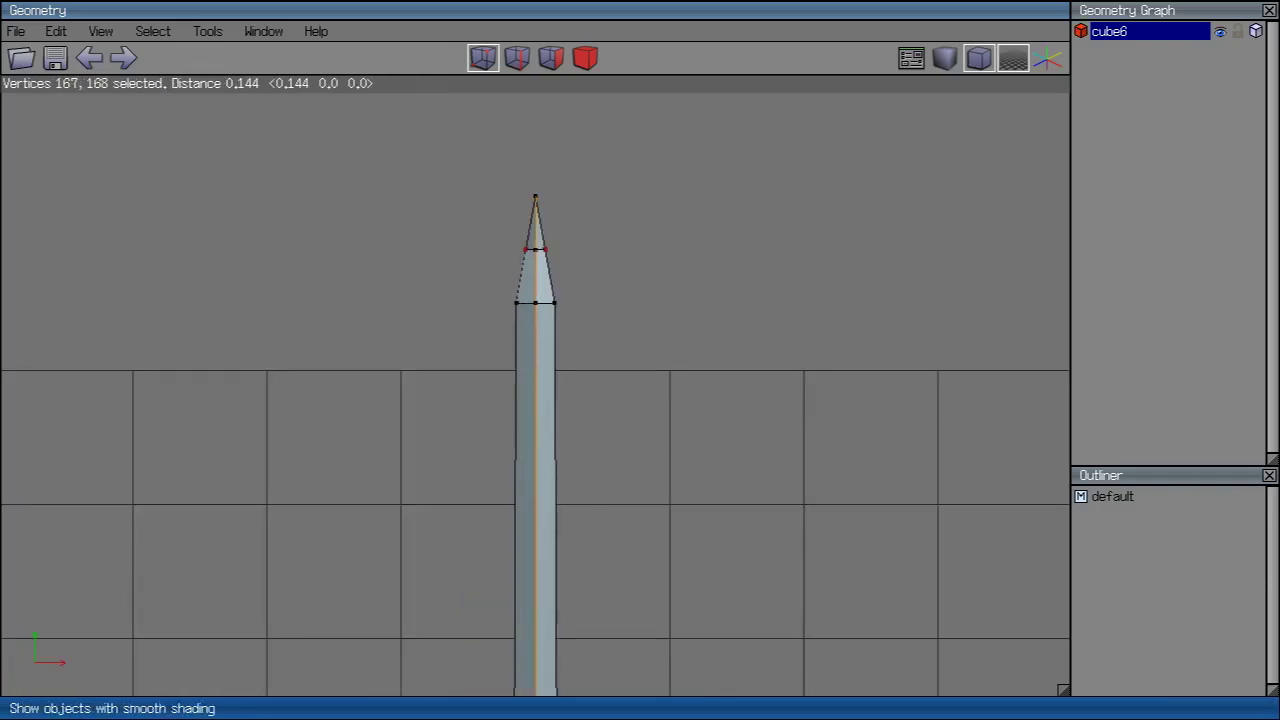
pyautogui.scroll(3, 535, 400)
pyautogui.scroll(-3, 535, 400)
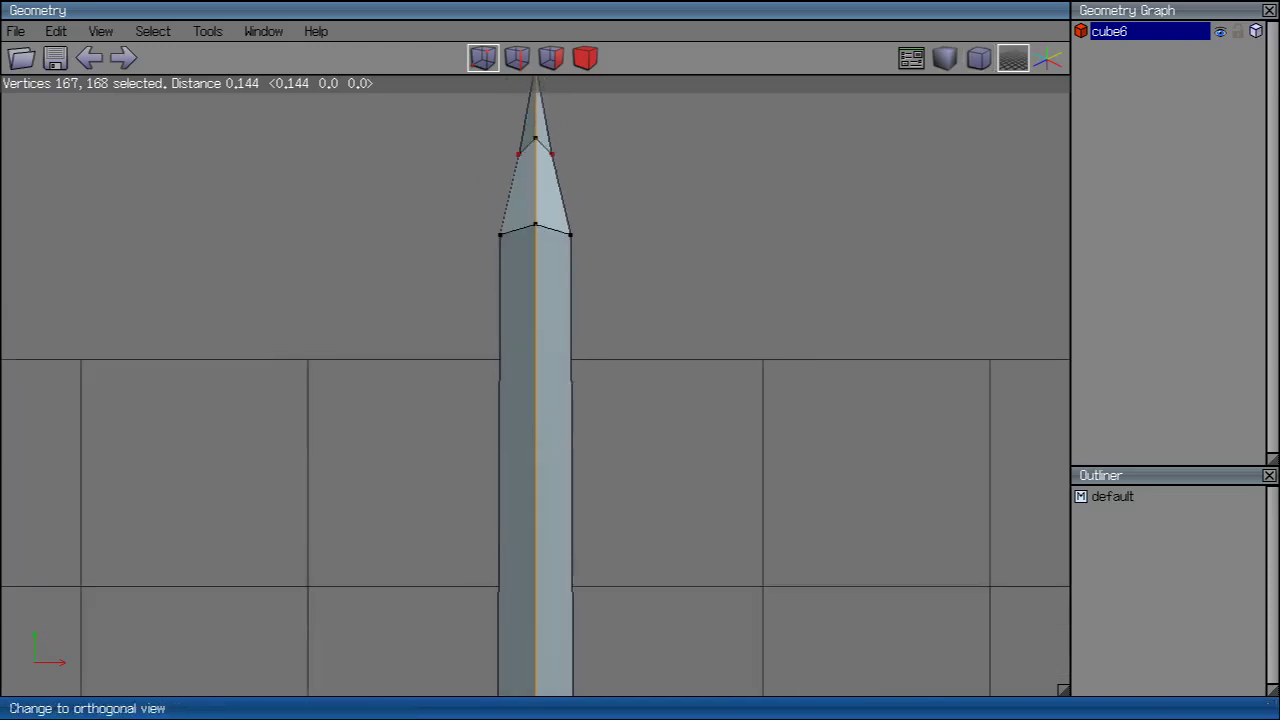
pyautogui.click(1013, 58)
pyautogui.middleClick(535, 400)
pyautogui.scroll(-3, 535, 400)
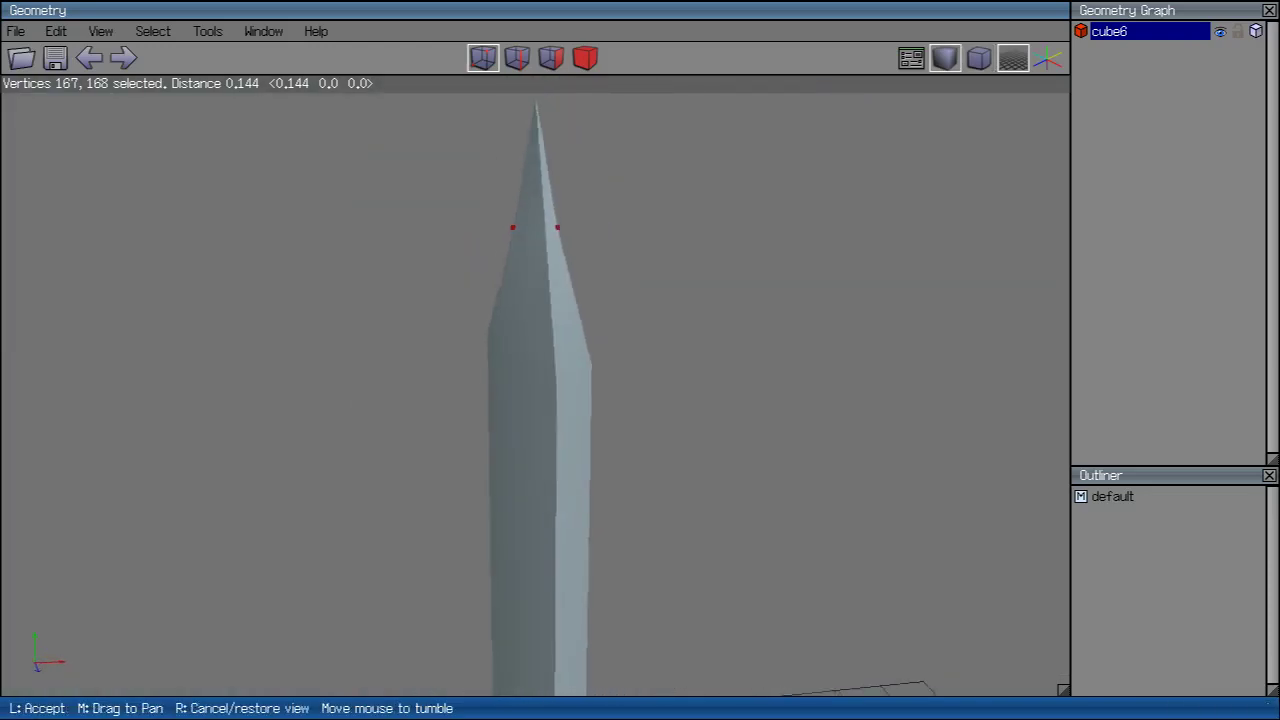
pyautogui.click(535, 400)
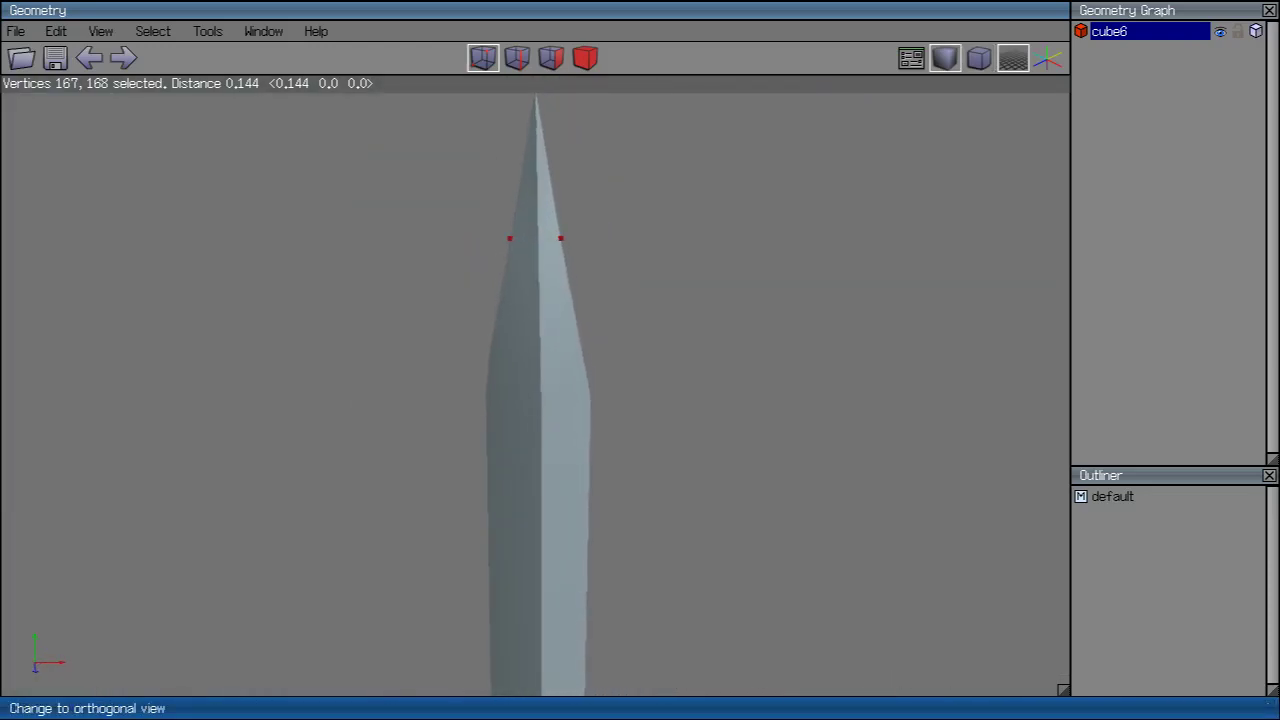
pyautogui.click(1013, 58)
# Step: Undo the connections across the tip and the midpoint cuts on its two outer edges
pyautogui.rightClick(720, 195)
pyautogui.click(89, 58)
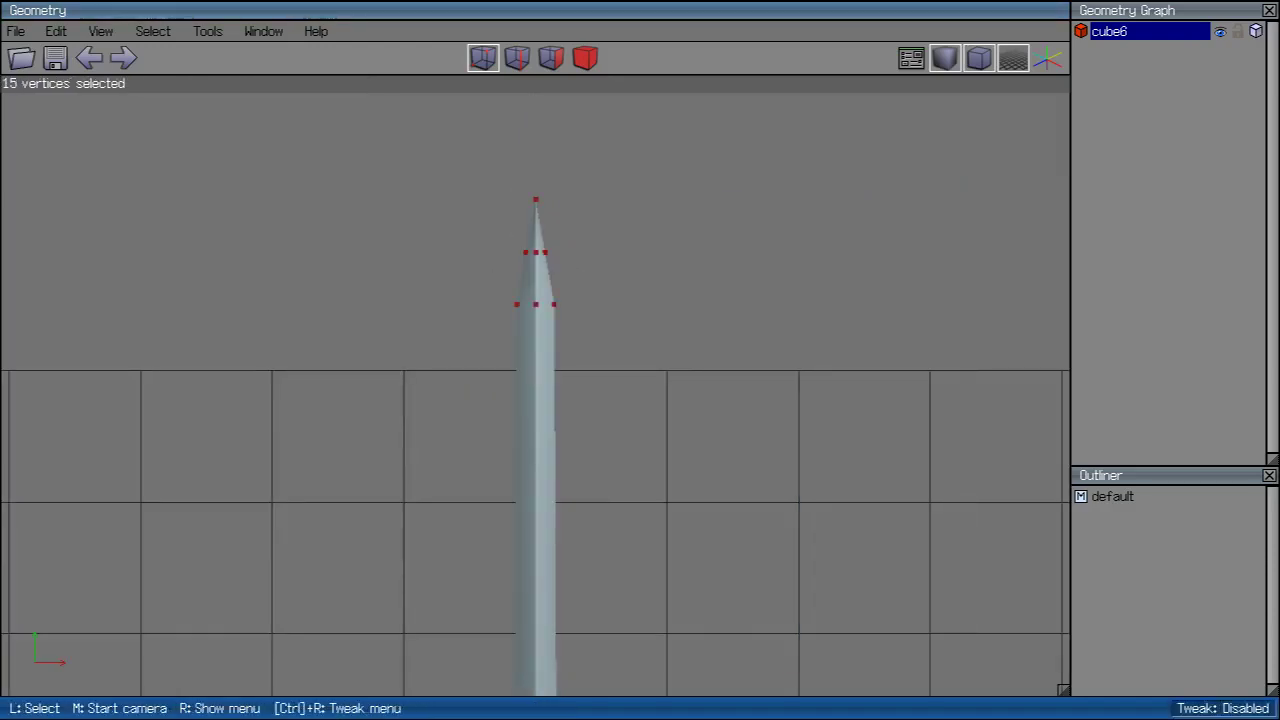
pyautogui.scroll(2, 535, 400)
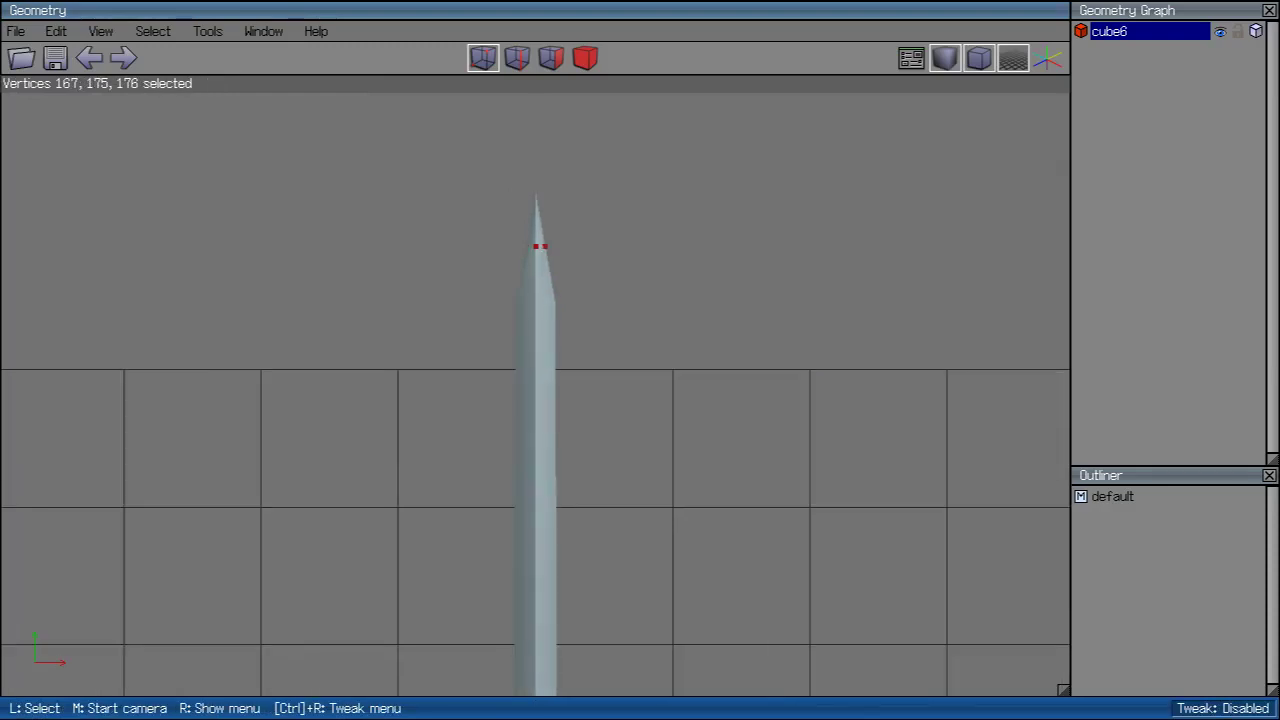
pyautogui.press('F2')
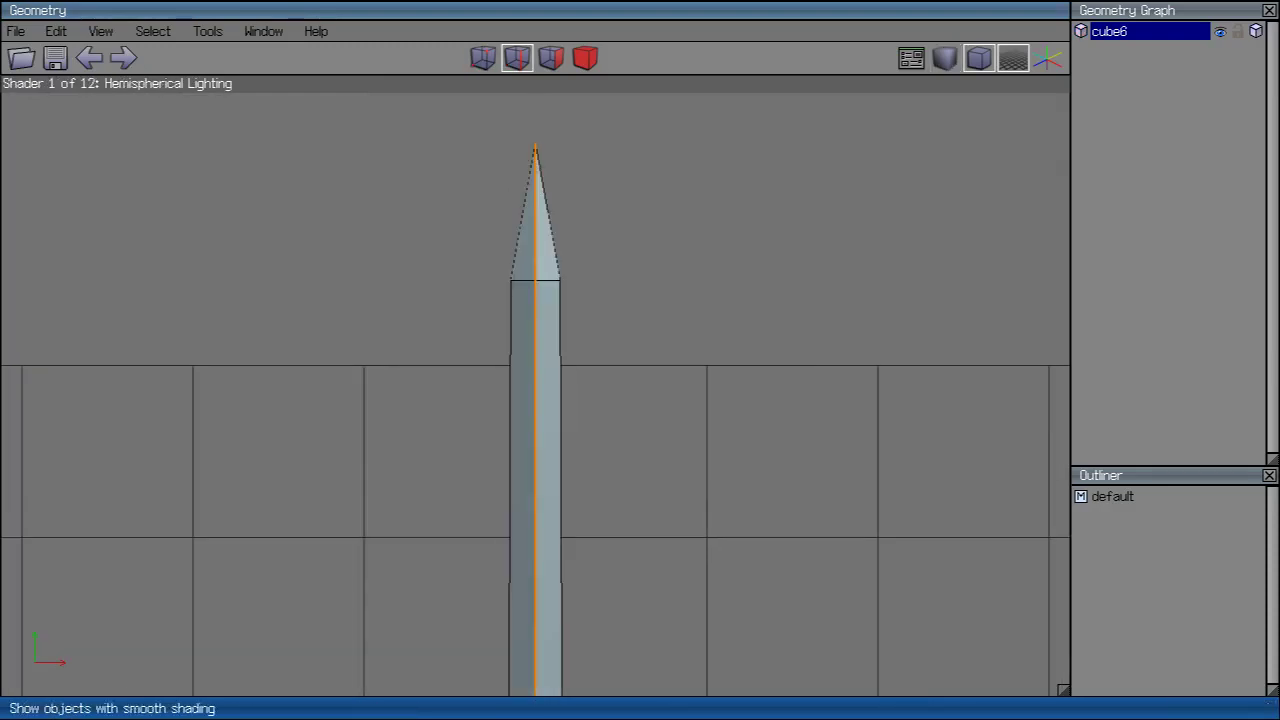
# Step: Restore the midpoint cuts on the tip's outer edges and their connections to the centre vertex of one face
pyautogui.click(979, 58)
pyautogui.middleClick(979, 58)
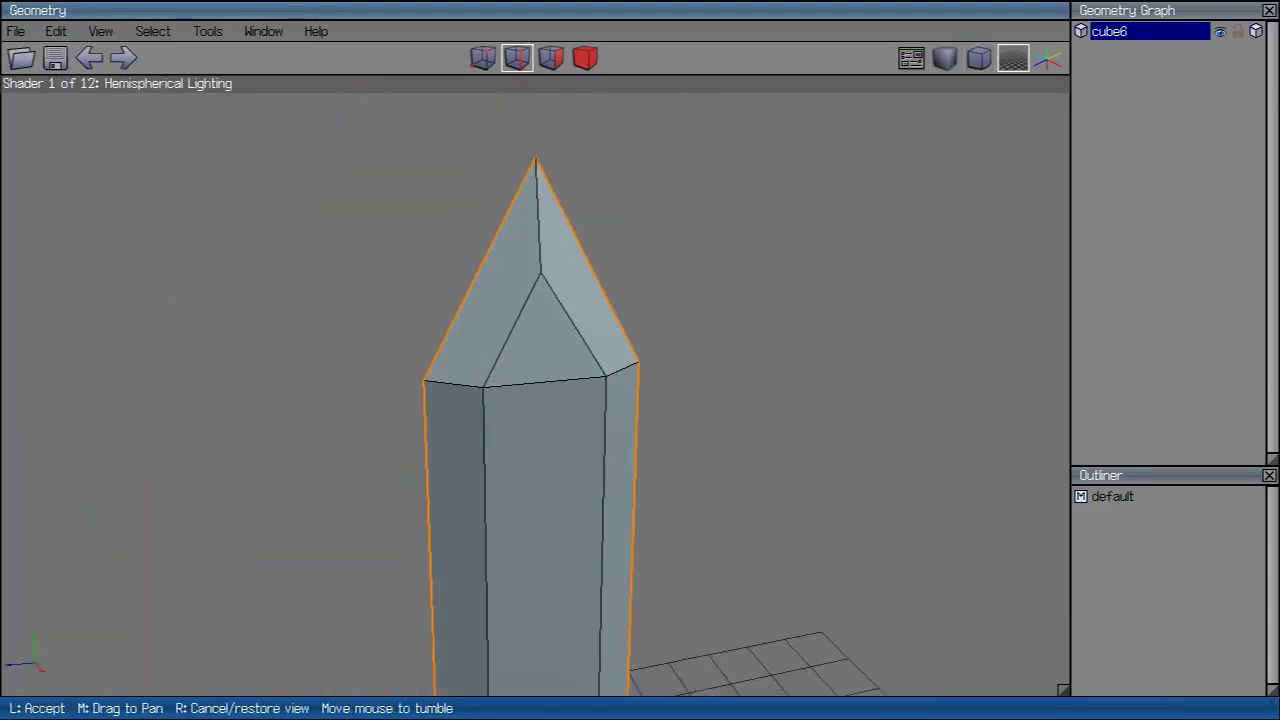
pyautogui.click(979, 58)
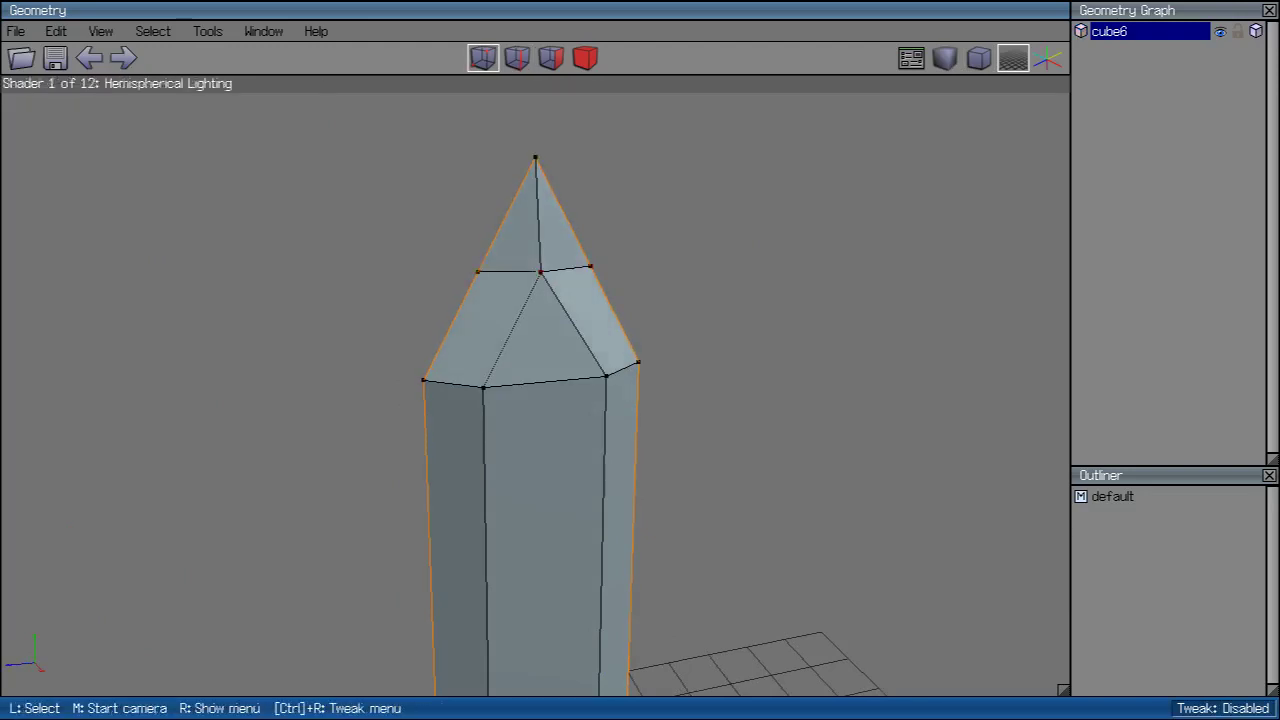
# Step: Select the two midpoint vertices on the tip's outer edges and scale them apart to about 130%
pyautogui.middleClick(535, 390)
pyautogui.click(535, 390)
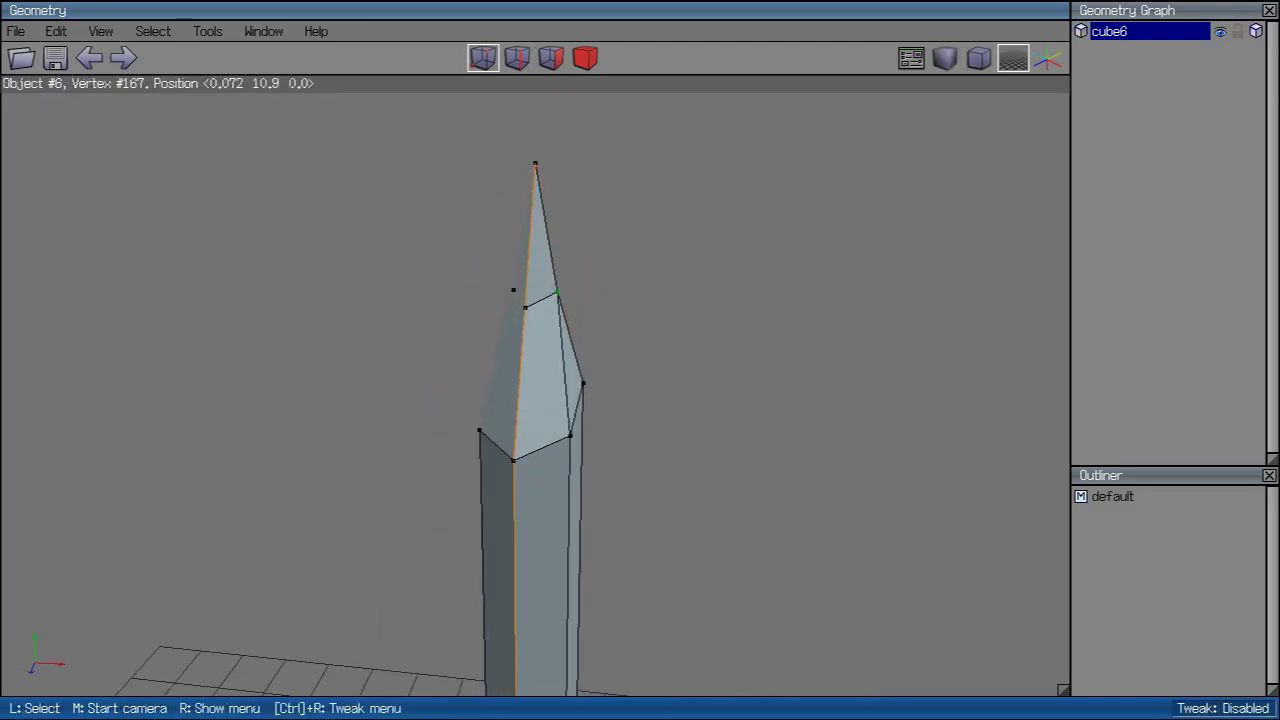
pyautogui.middleClick(535, 390)
pyautogui.click(535, 390)
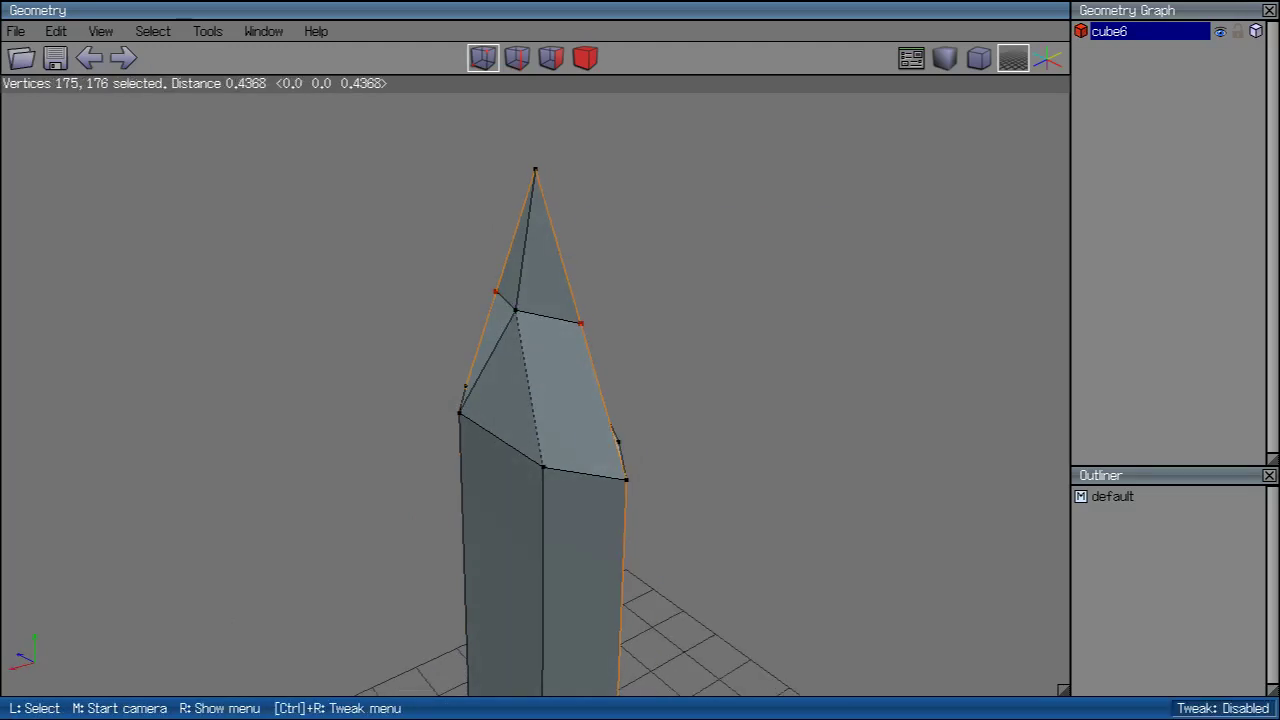
pyautogui.rightClick(700, 305)
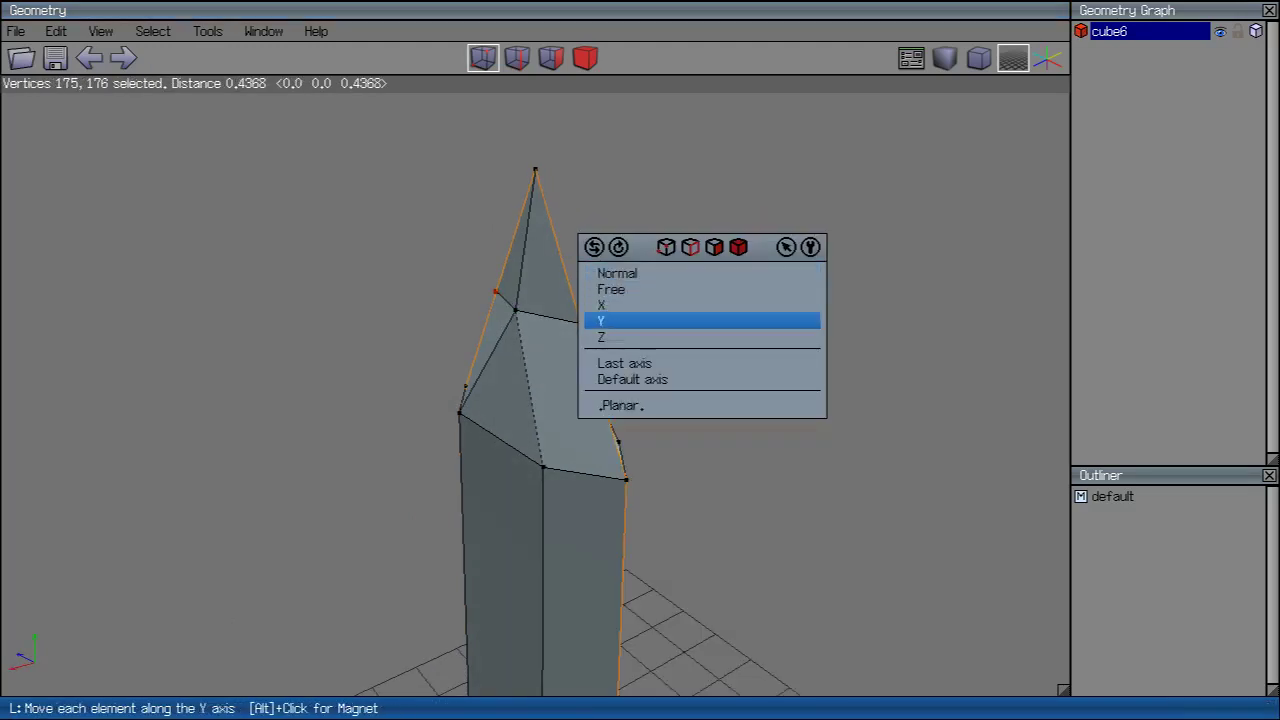
pyautogui.rightClick(790, 262)
pyautogui.click(820, 291)
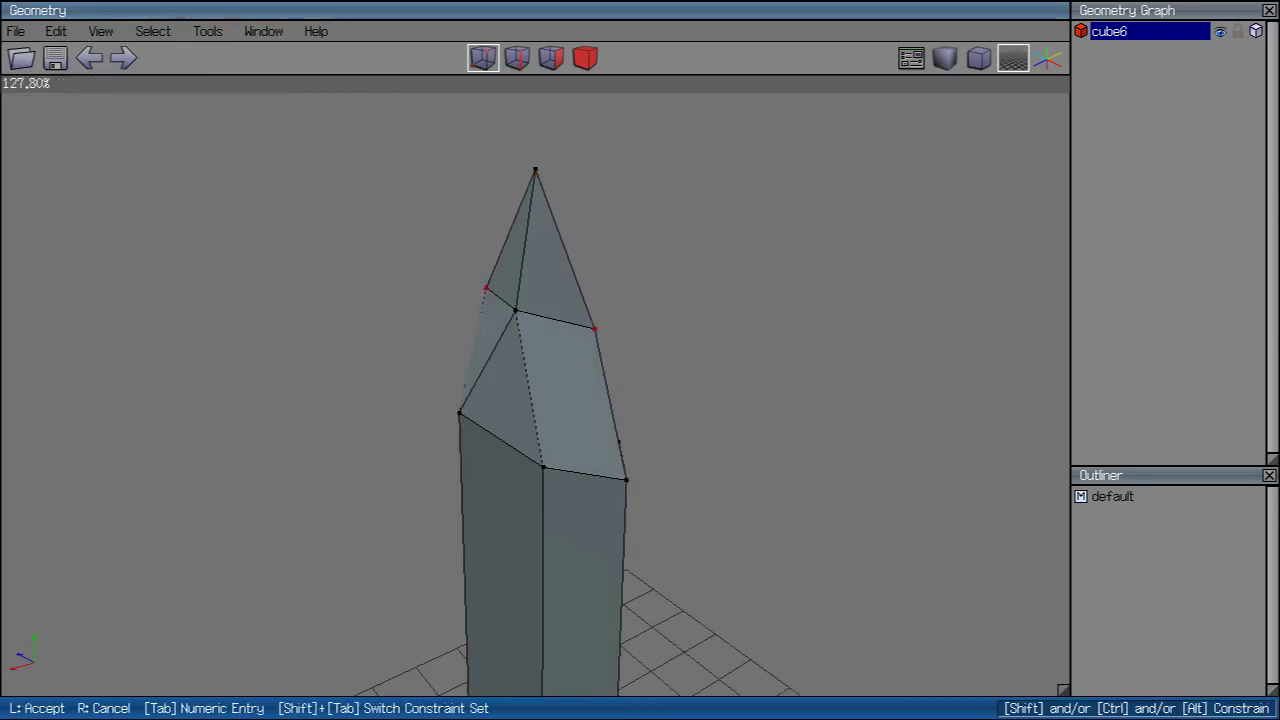
pyautogui.click(600, 330)
# Step: Connect the two outer midpoint vertices to the centre vertex on the tip's remaining face
pyautogui.middleClick(600, 330)
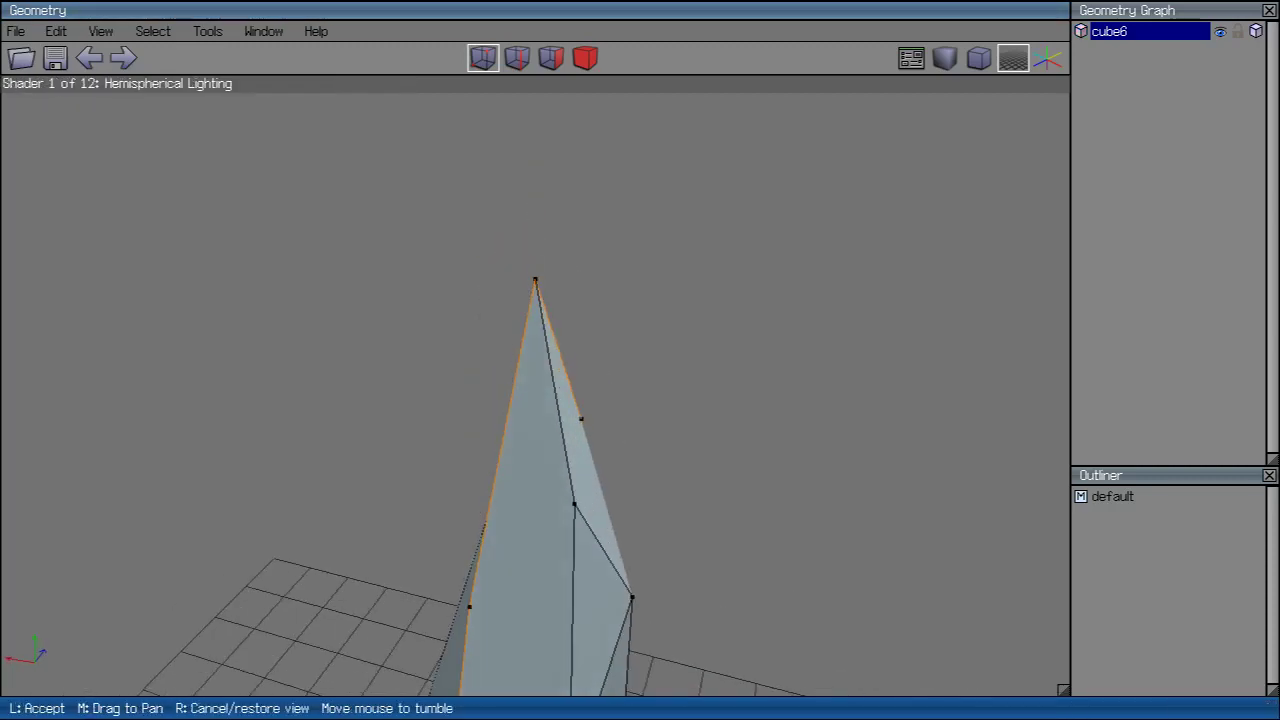
pyautogui.click(600, 330)
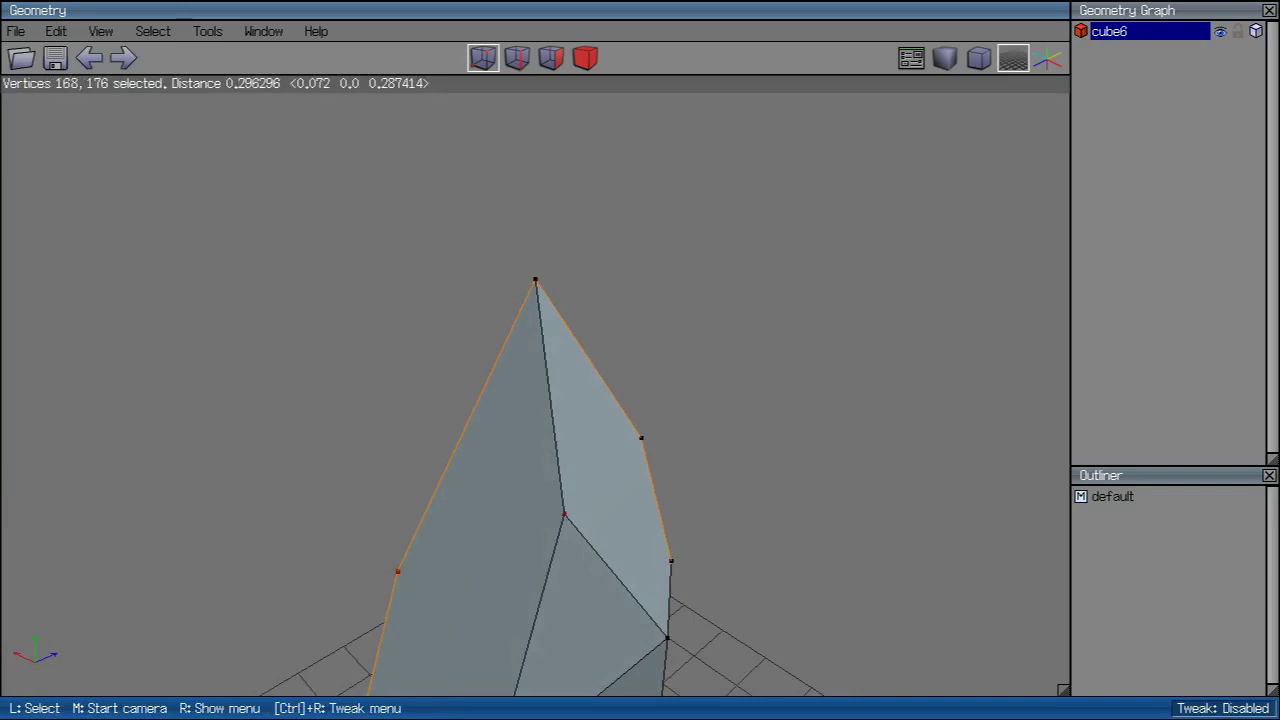
pyautogui.middleClick(600, 330)
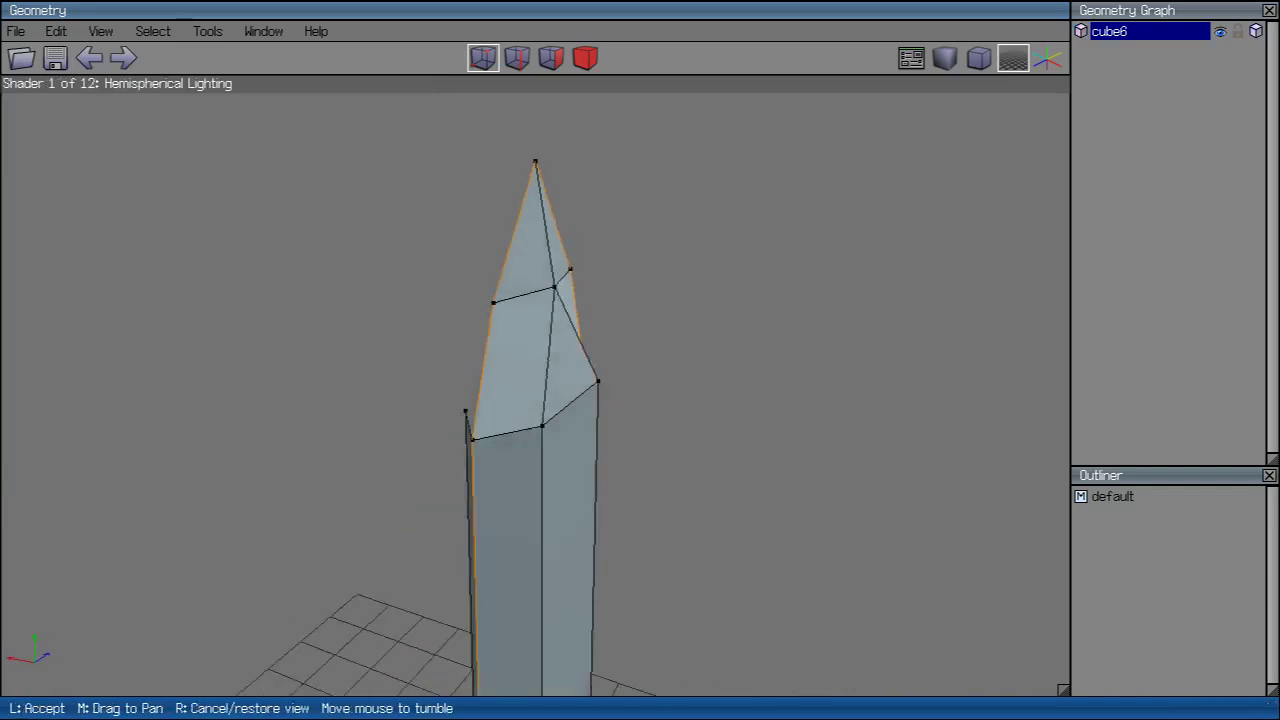
pyautogui.click(600, 330)
pyautogui.middleClick(600, 330)
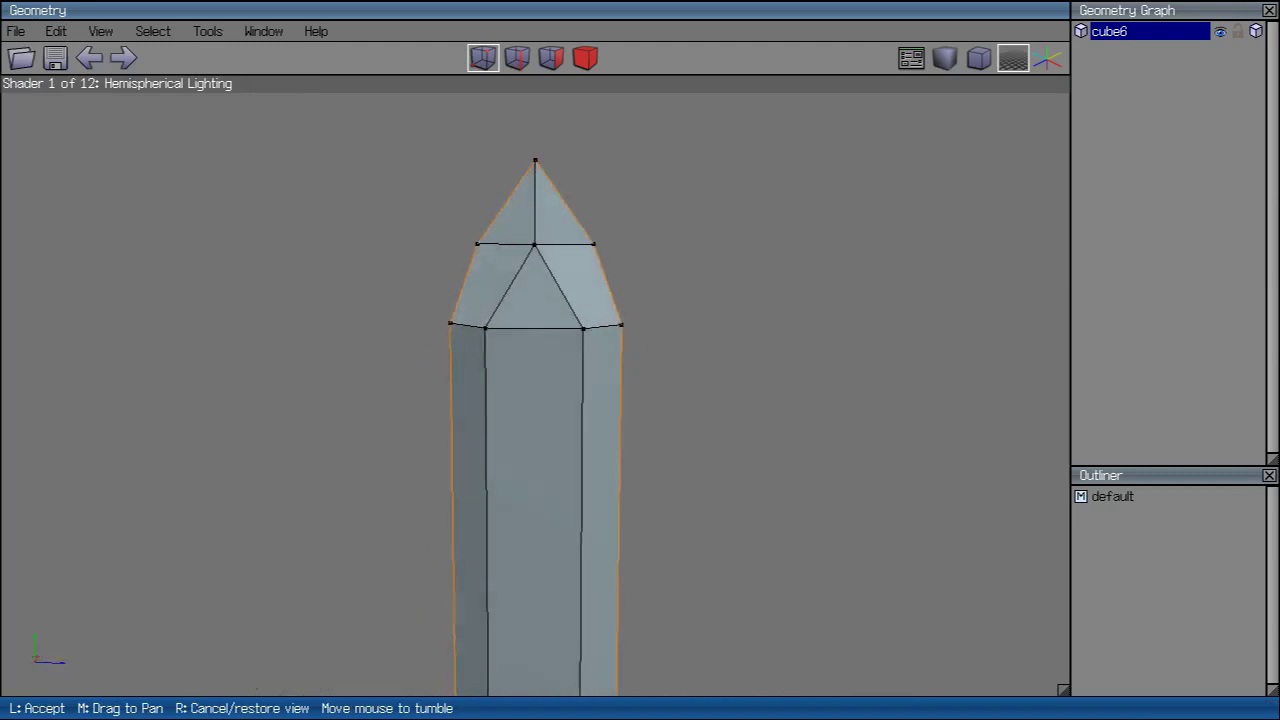
pyautogui.click(464, 292)
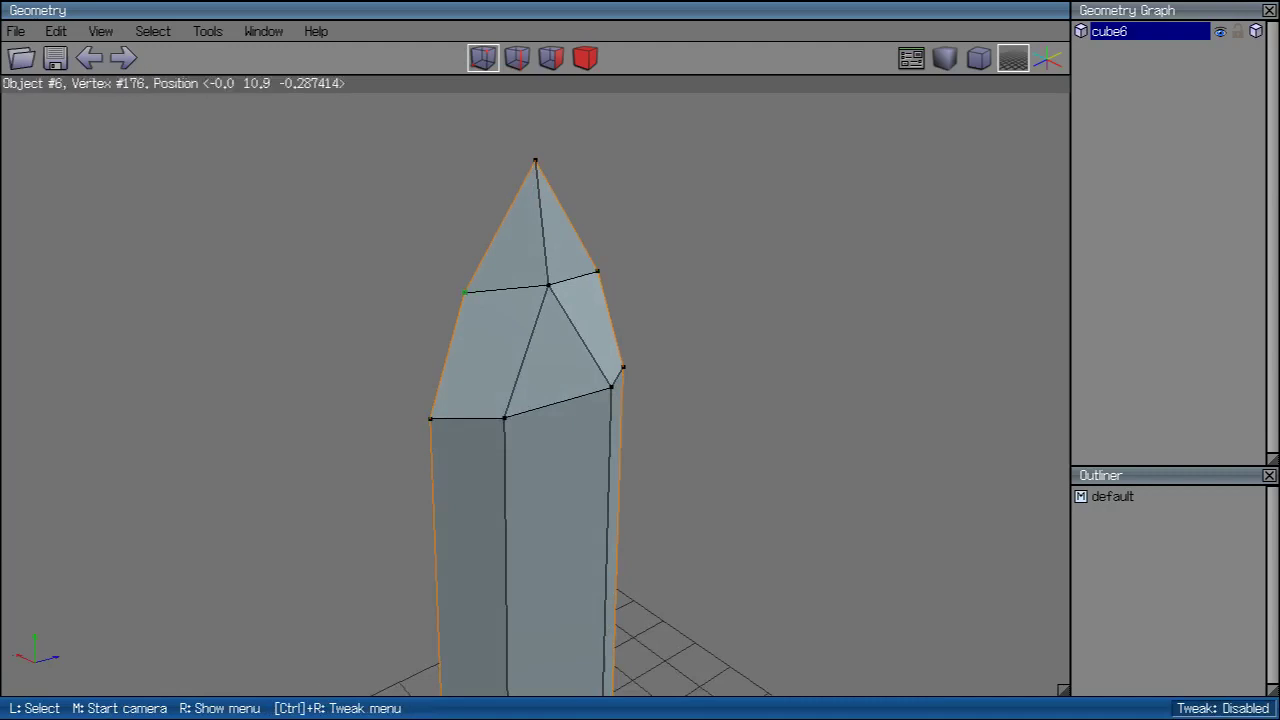
# Step: Connect the tip's outer midpoint vertices to the adjacent shoulder corners on one face, and scale the two centre vertices apart
pyautogui.middleClick(504, 420)
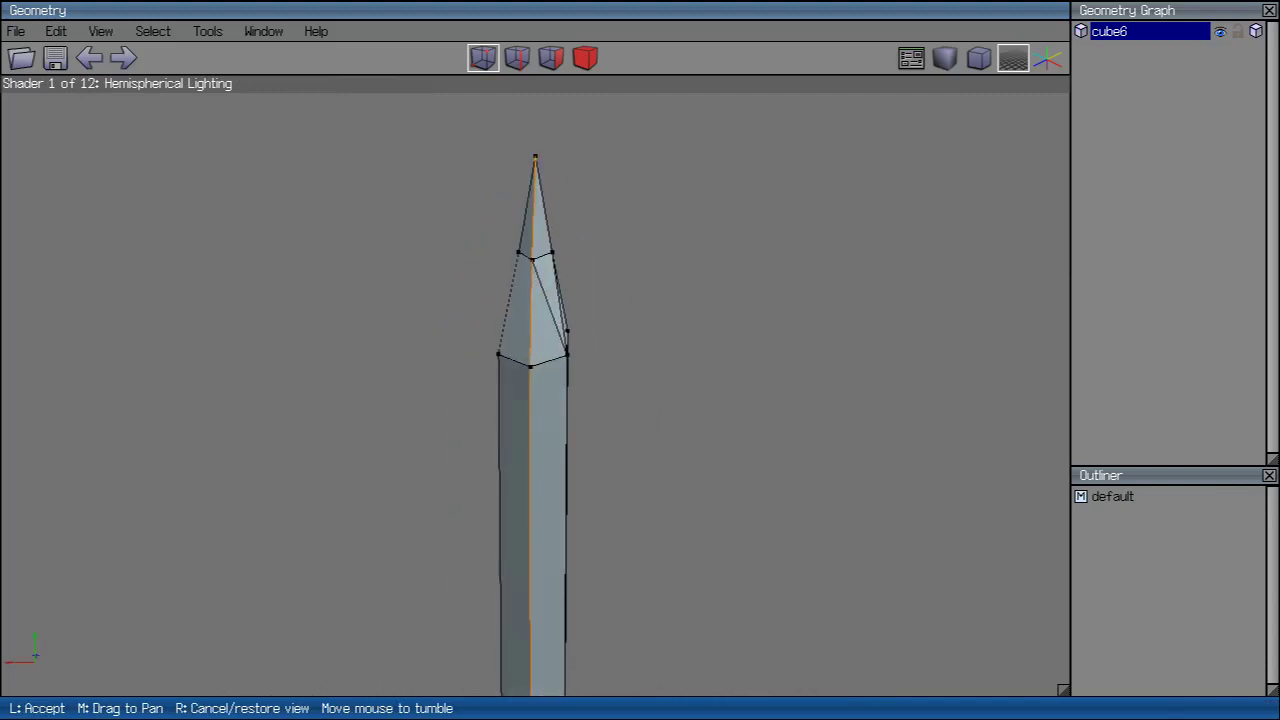
pyautogui.scroll(4, 535, 400)
pyautogui.click(590, 272)
pyautogui.middleClick(590, 272)
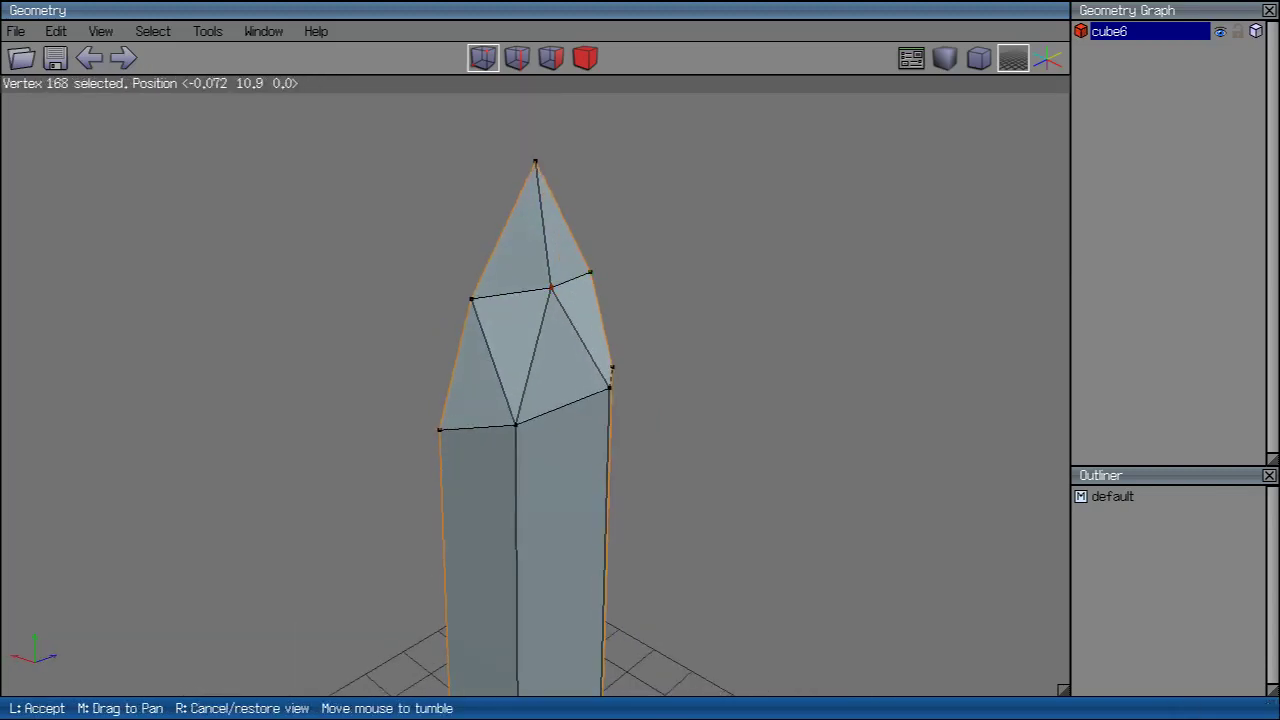
pyautogui.click(590, 272)
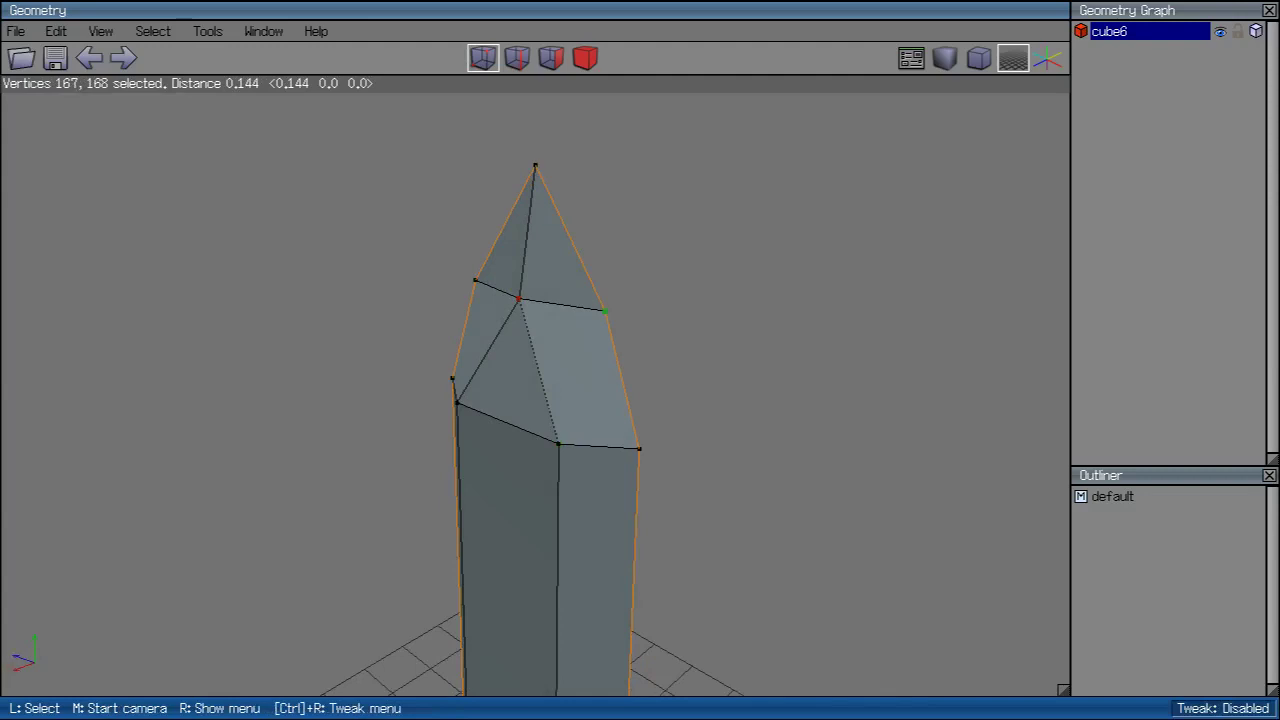
pyautogui.middleClick(590, 272)
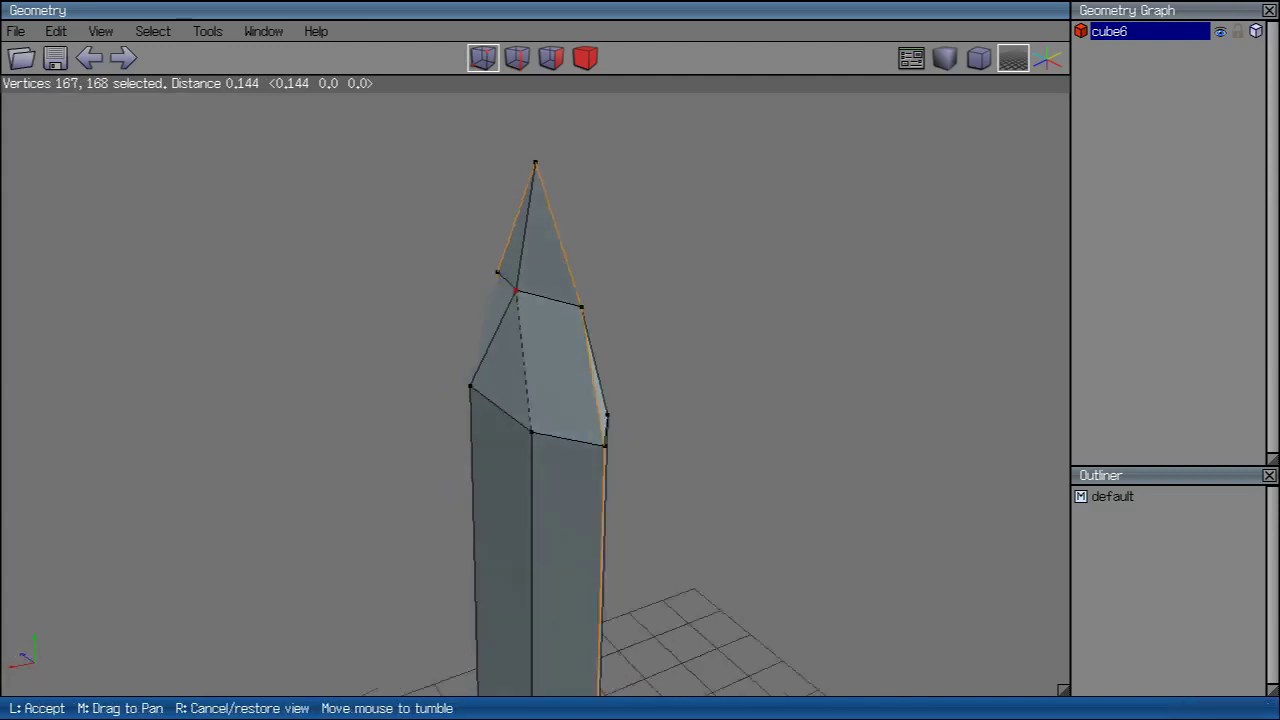
pyautogui.click(590, 272)
pyautogui.rightClick(650, 222)
pyautogui.click(681, 240)
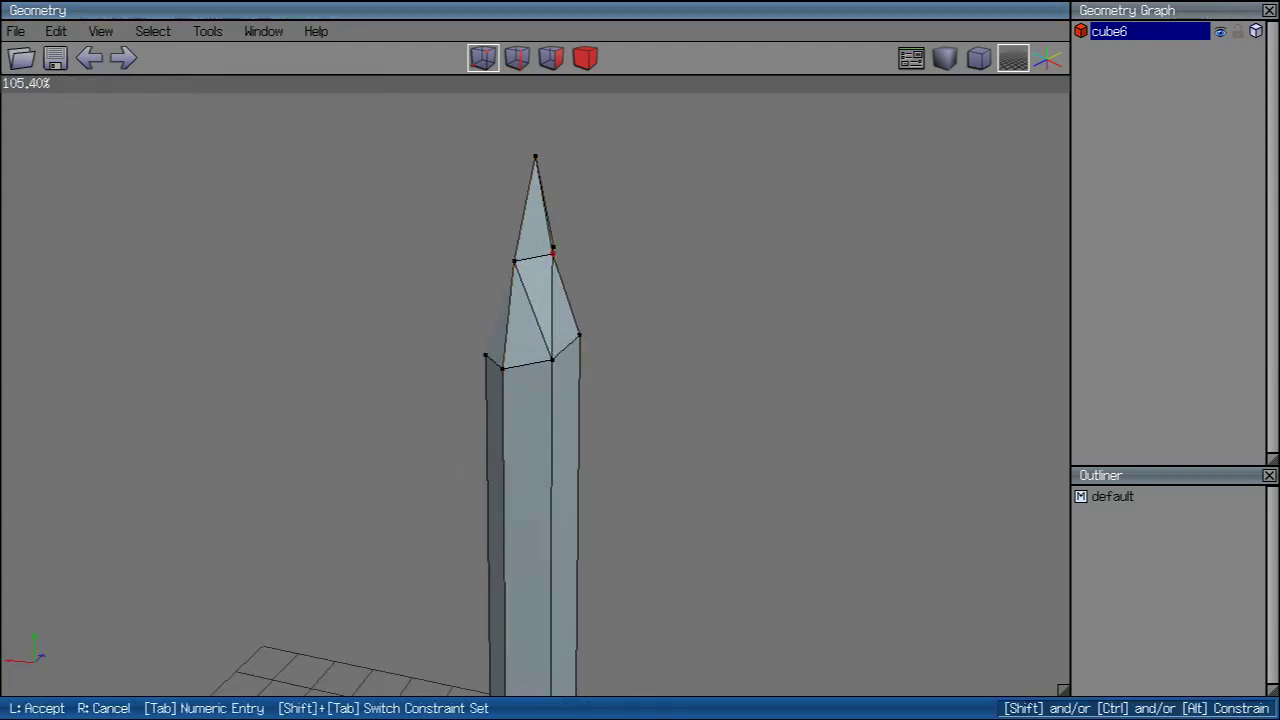
pyautogui.click(720, 240)
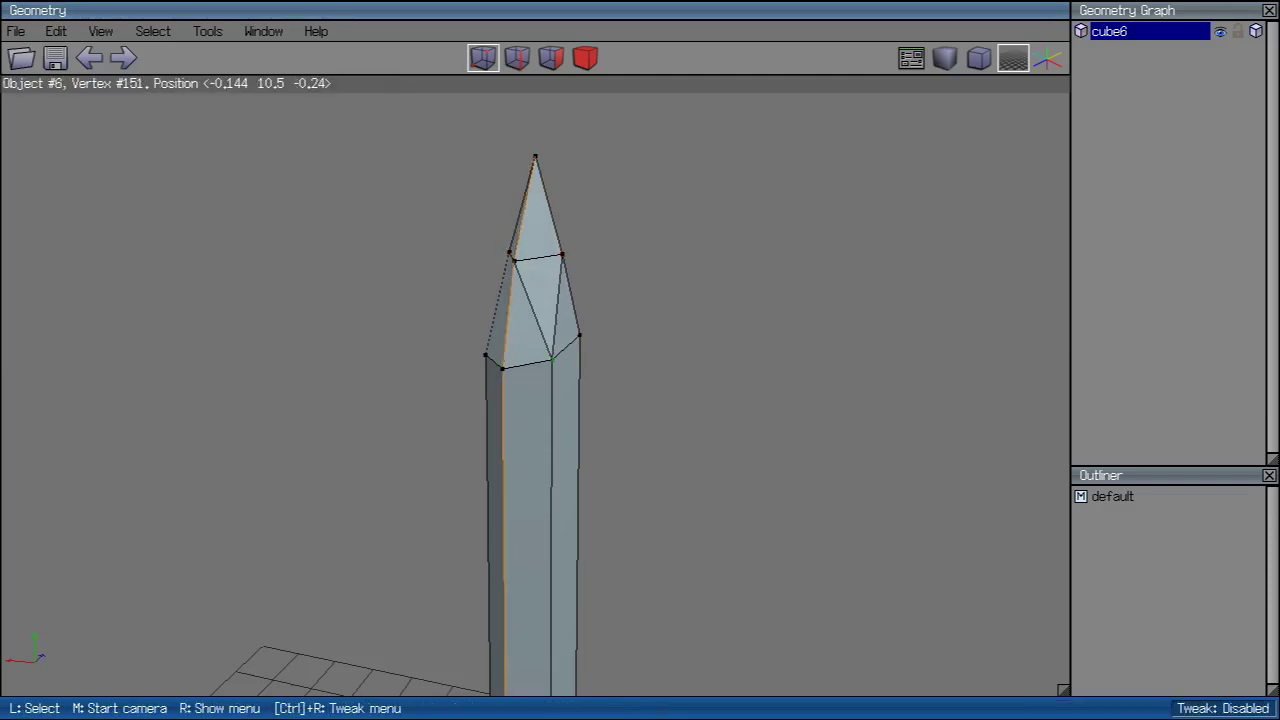
# Step: Connect the outer midpoint vertices to the shoulder corners on the tip's opposite face
pyautogui.middleClick(720, 240)
pyautogui.click(720, 240)
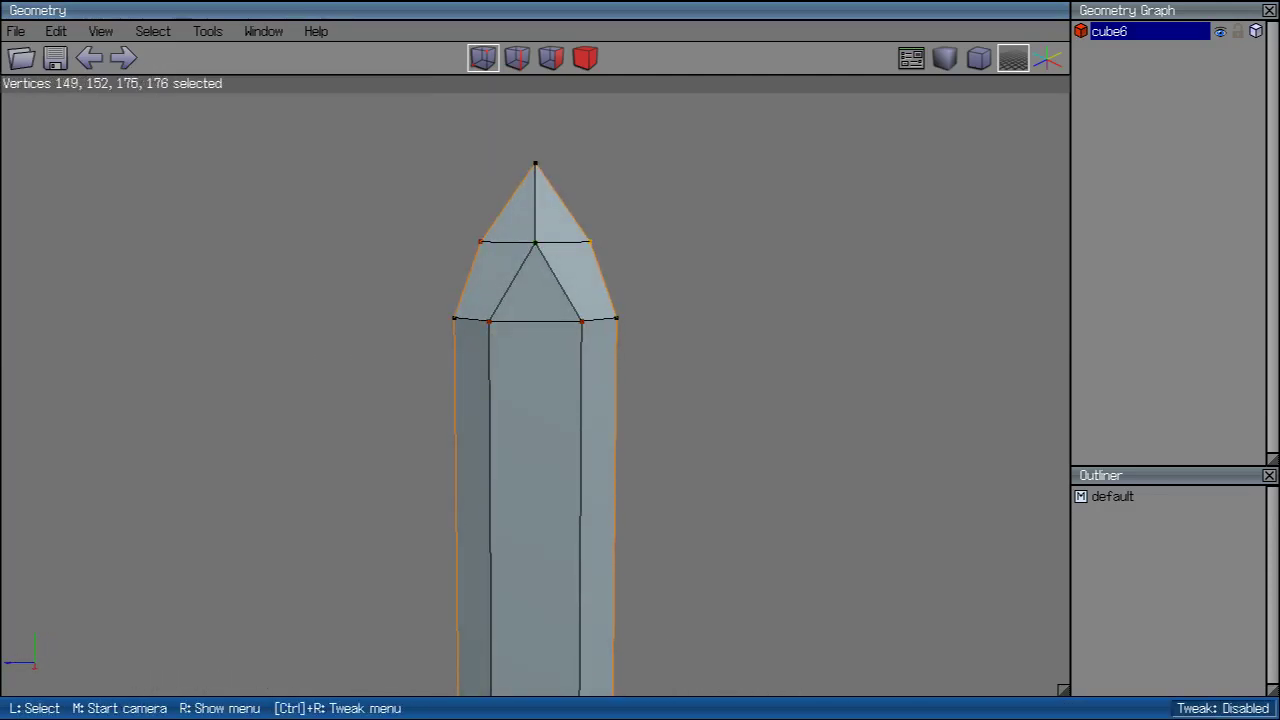
pyautogui.middleClick(616, 318)
pyautogui.click(643, 416)
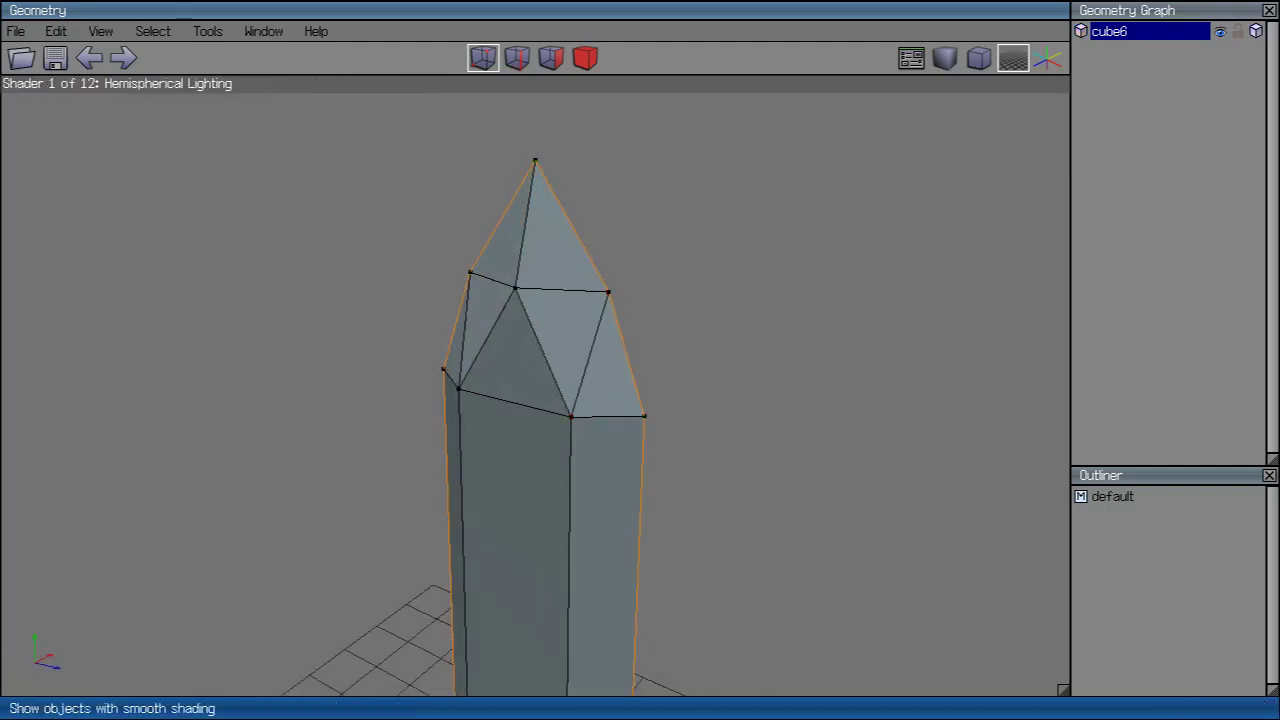
# Step: Show the sword with smooth shading and inspect the blade and its tip
pyautogui.click(978, 58)
pyautogui.click(1012, 58)
pyautogui.click(944, 58)
pyautogui.middleClick(535, 400)
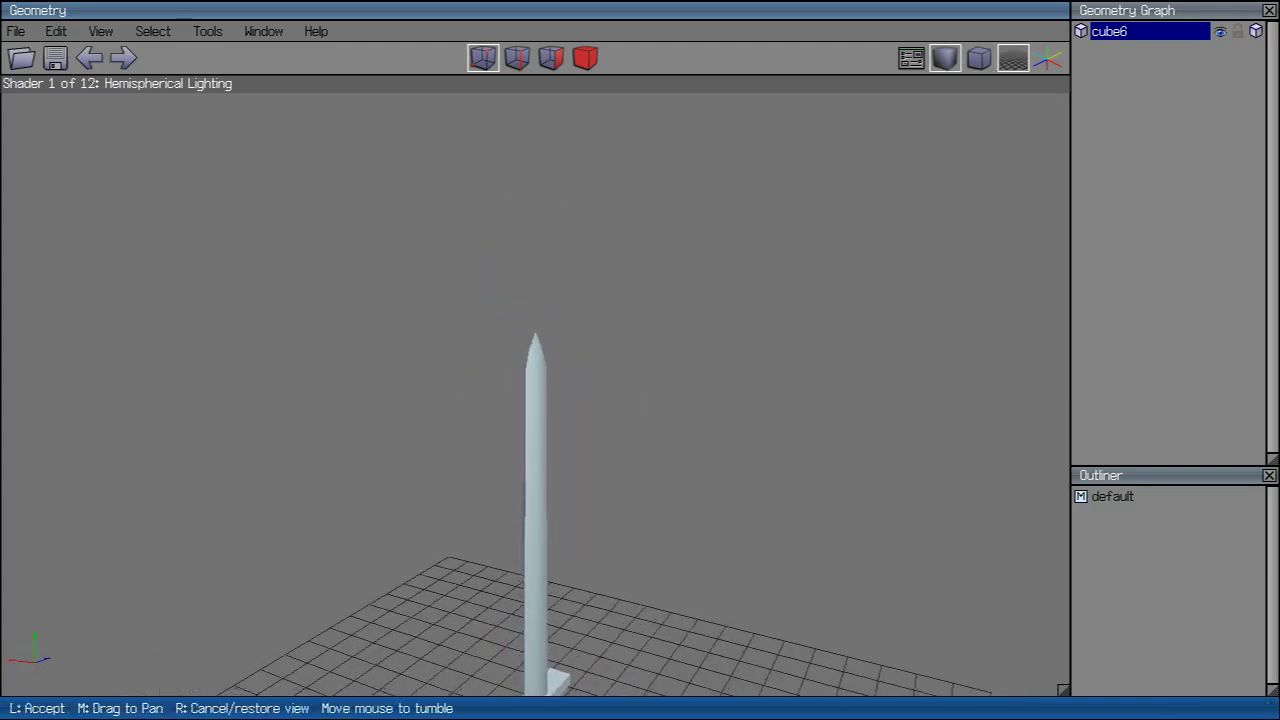
# Step: Select the blade's lengthwise face edges, the tip's diagonal edges and the edges meeting at the point, and mark them hard
pyautogui.press('2')
pyautogui.scroll(5, 535, 400)
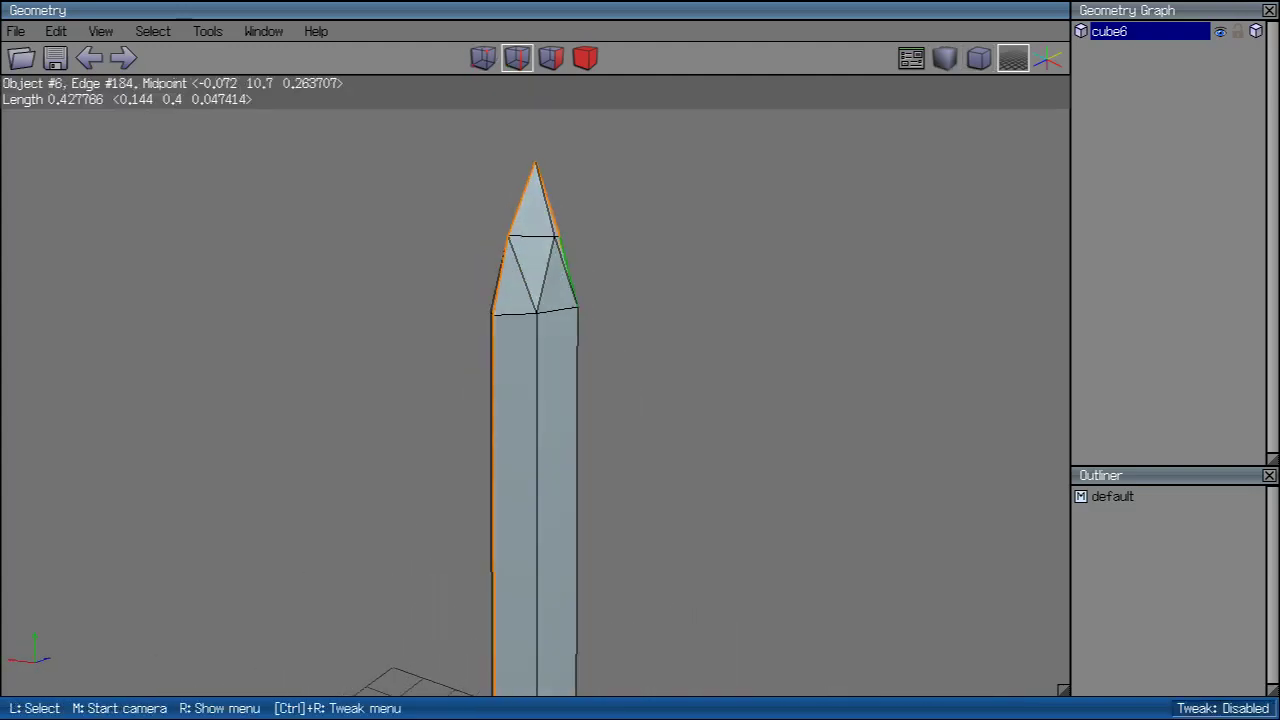
pyautogui.click(548, 270)
pyautogui.click(537, 500)
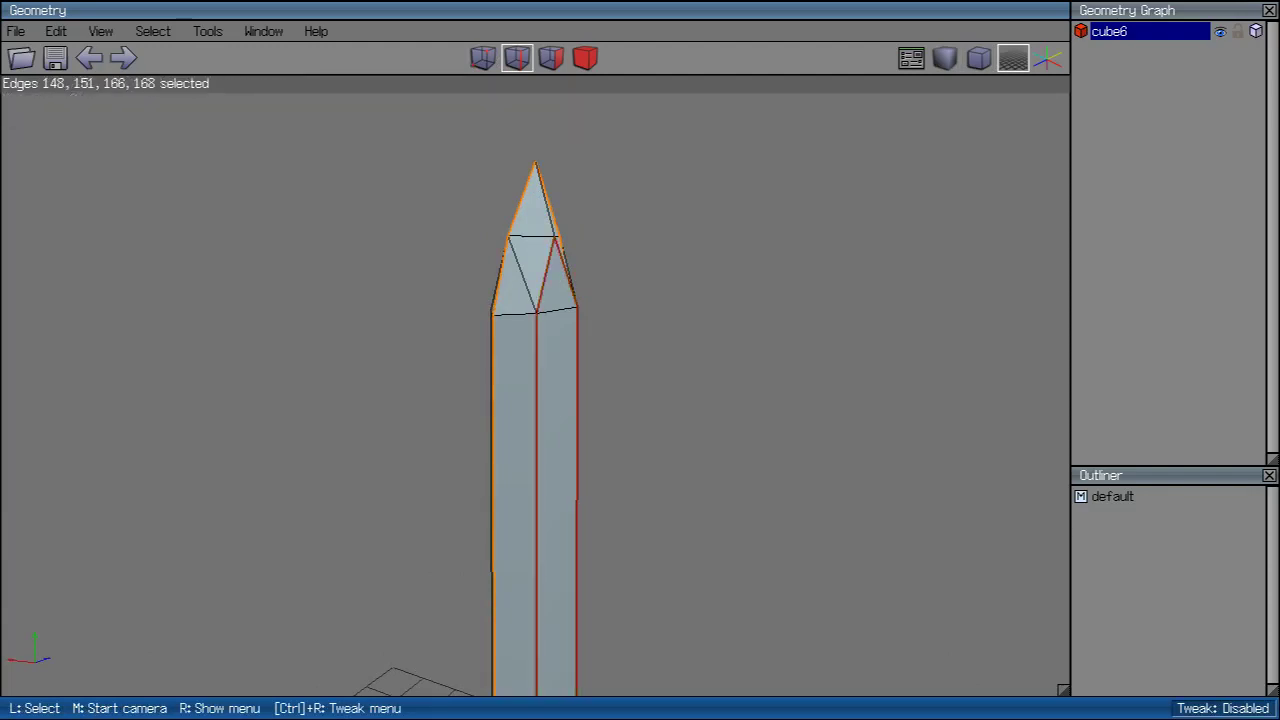
pyautogui.middleClick(535, 400)
pyautogui.click(535, 400)
pyautogui.click(576, 275)
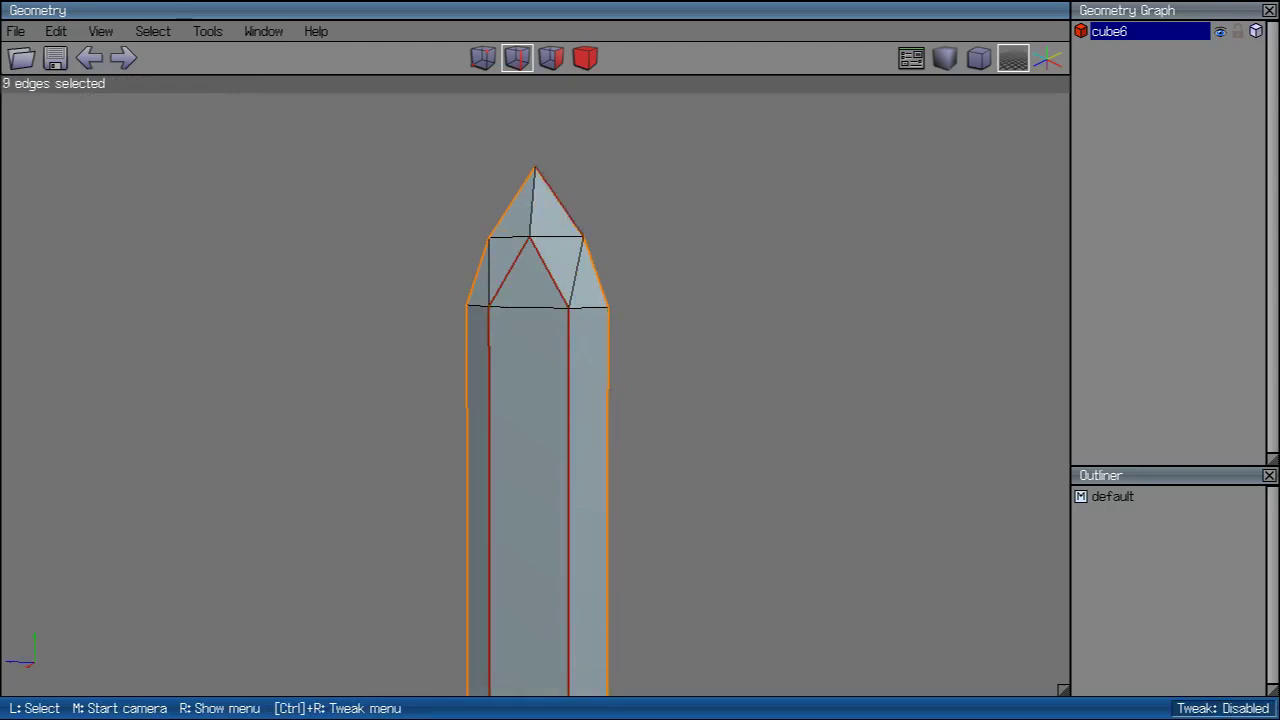
pyautogui.middleClick(535, 400)
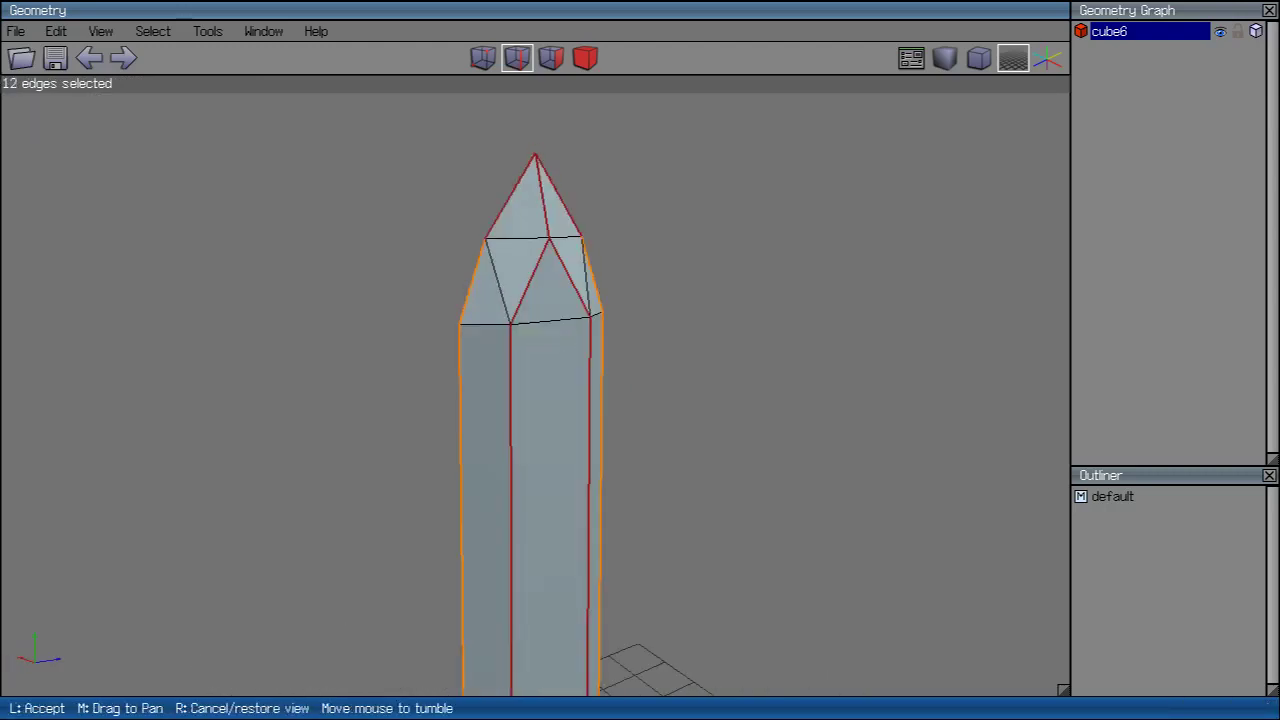
pyautogui.click(560, 400)
pyautogui.rightClick(630, 200)
pyautogui.click(655, 562)
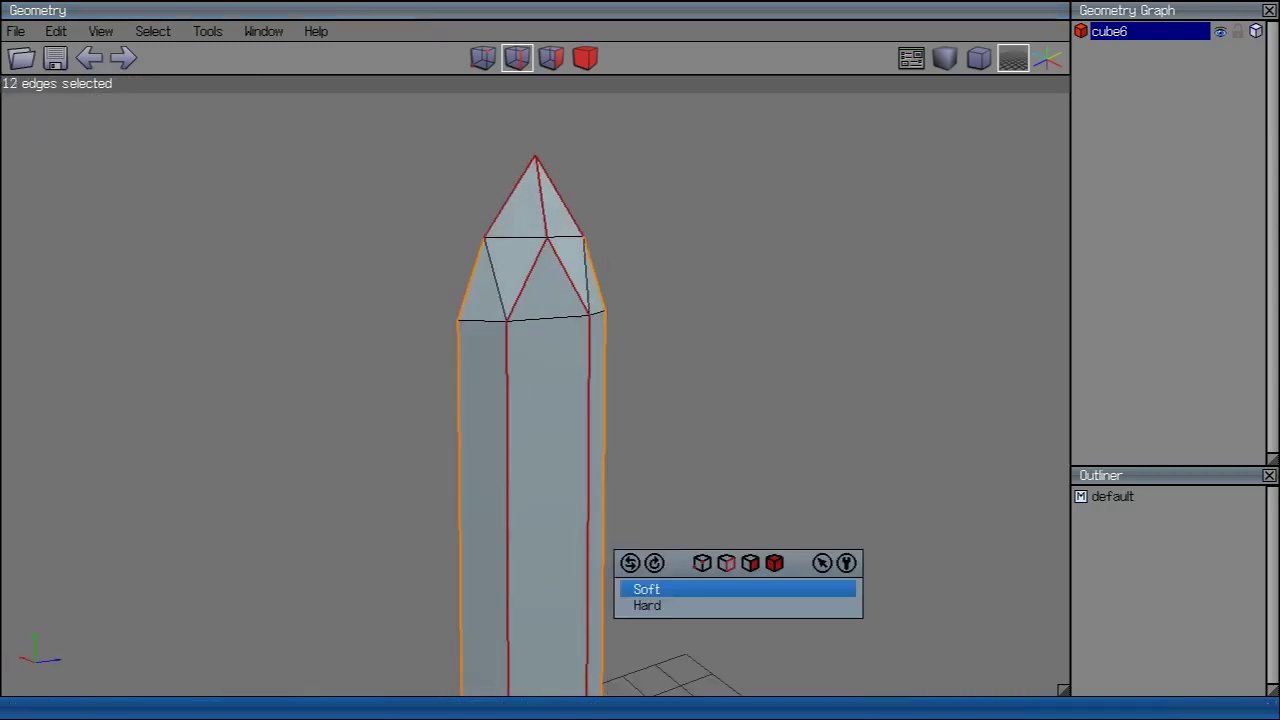
pyautogui.click(640, 606)
pyautogui.scroll(-5, 535, 450)
pyautogui.scroll(-2, 546, 432)
pyautogui.click(546, 432)
# Step: Mark the four short shoulder edges where the blade's bevels meet the tip as hard
pyautogui.scroll(5, 546, 432)
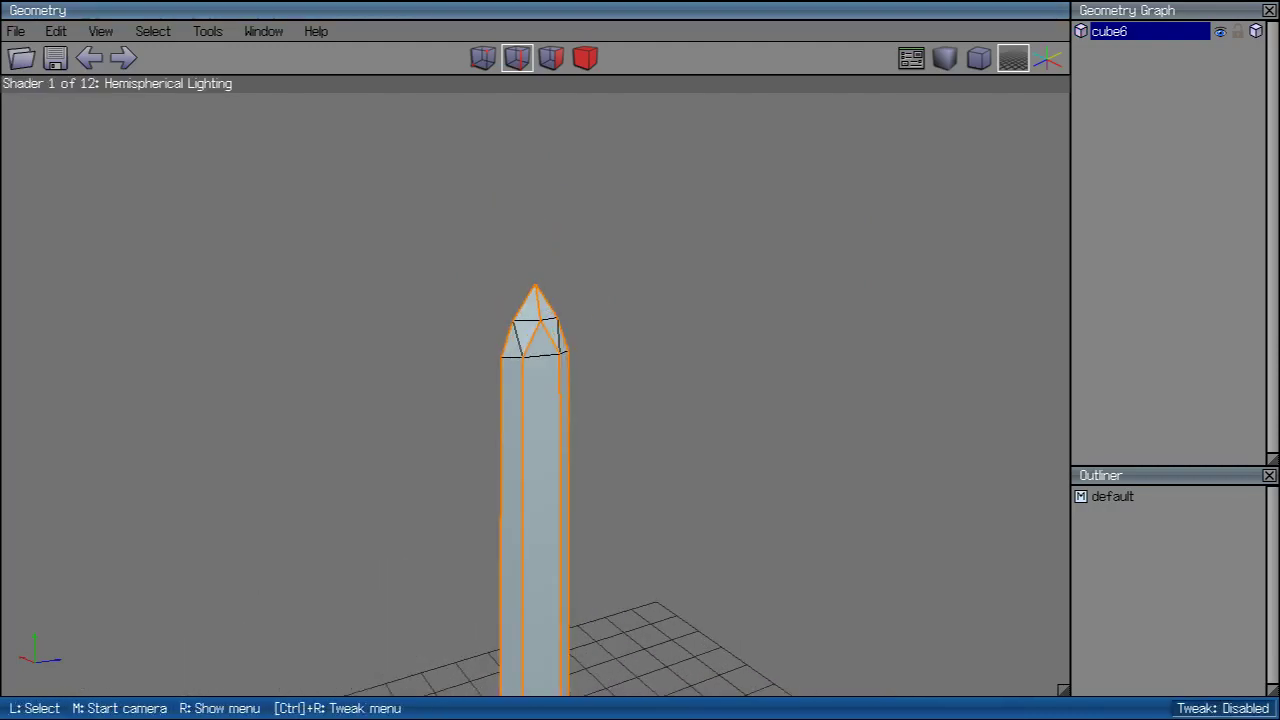
pyautogui.middleClick(535, 450)
pyautogui.scroll(3, 535, 450)
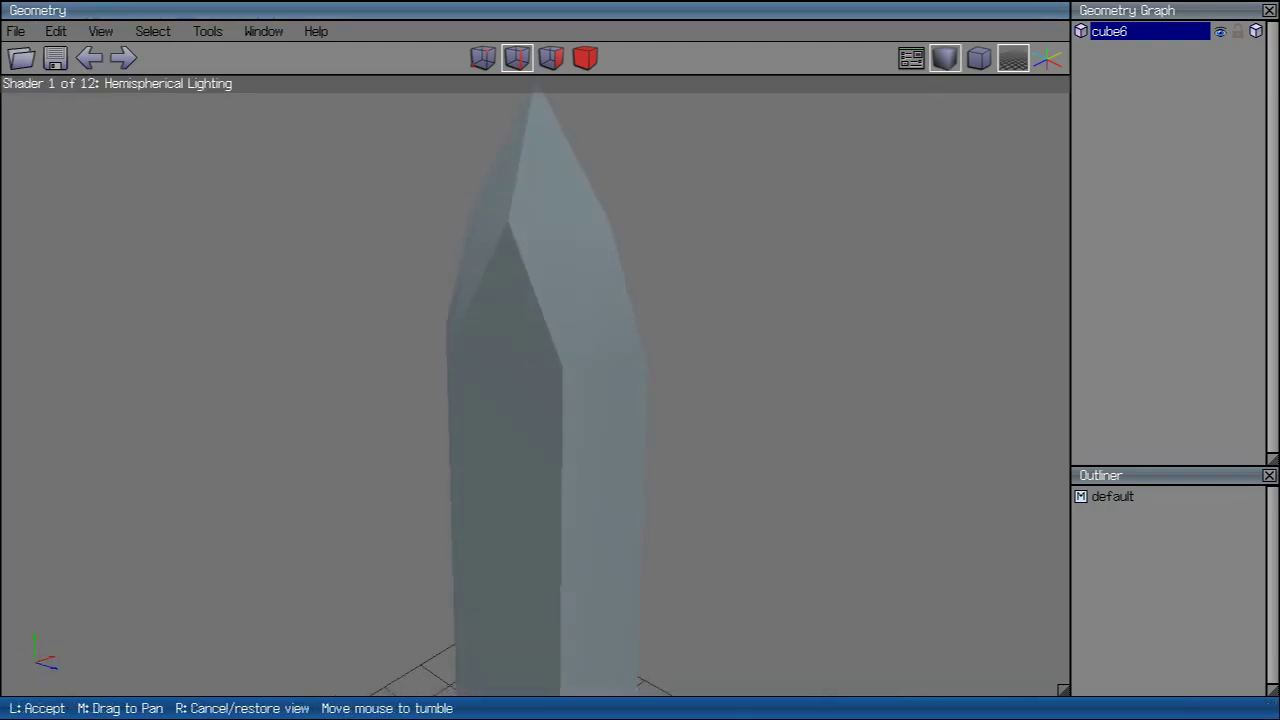
pyautogui.click(630, 300)
pyautogui.click(606, 370)
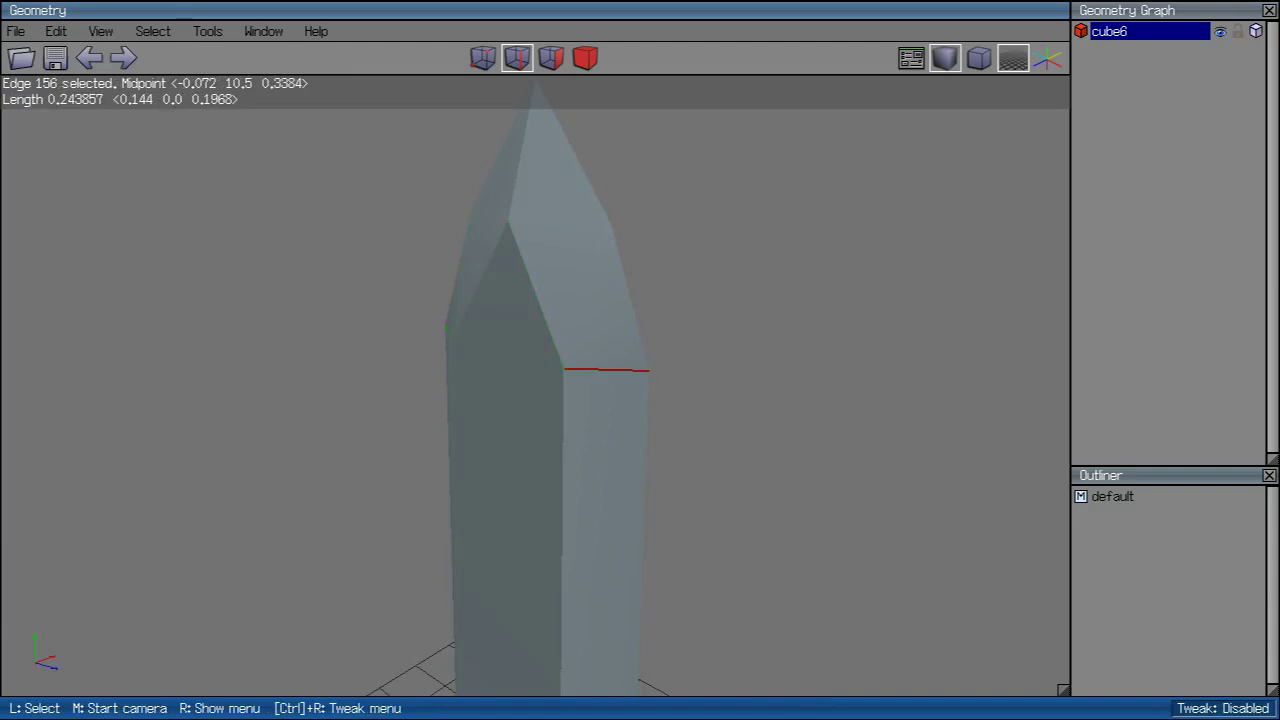
pyautogui.click(449, 480)
pyautogui.middleClick(449, 480)
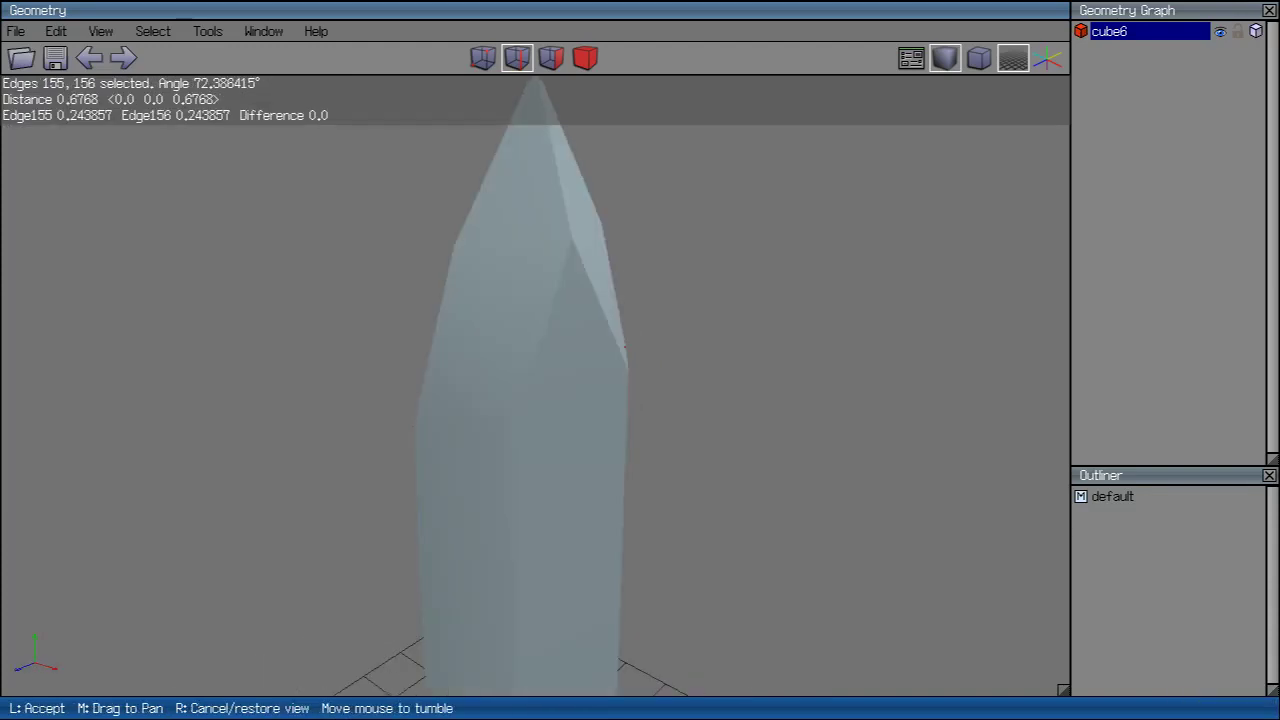
pyautogui.click(449, 480)
pyautogui.click(514, 414)
pyautogui.middleClick(514, 414)
pyautogui.click(514, 414)
pyautogui.scroll(-2, 514, 414)
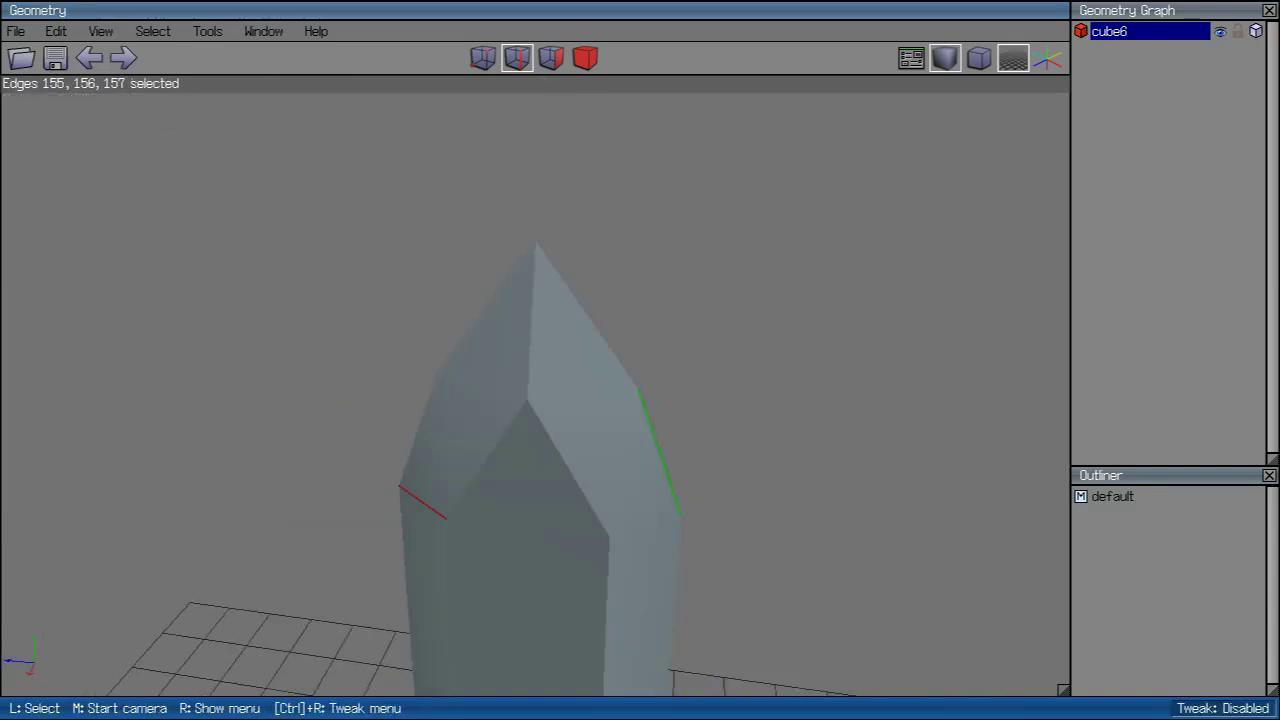
pyautogui.rightClick(800, 490)
pyautogui.click(820, 561)
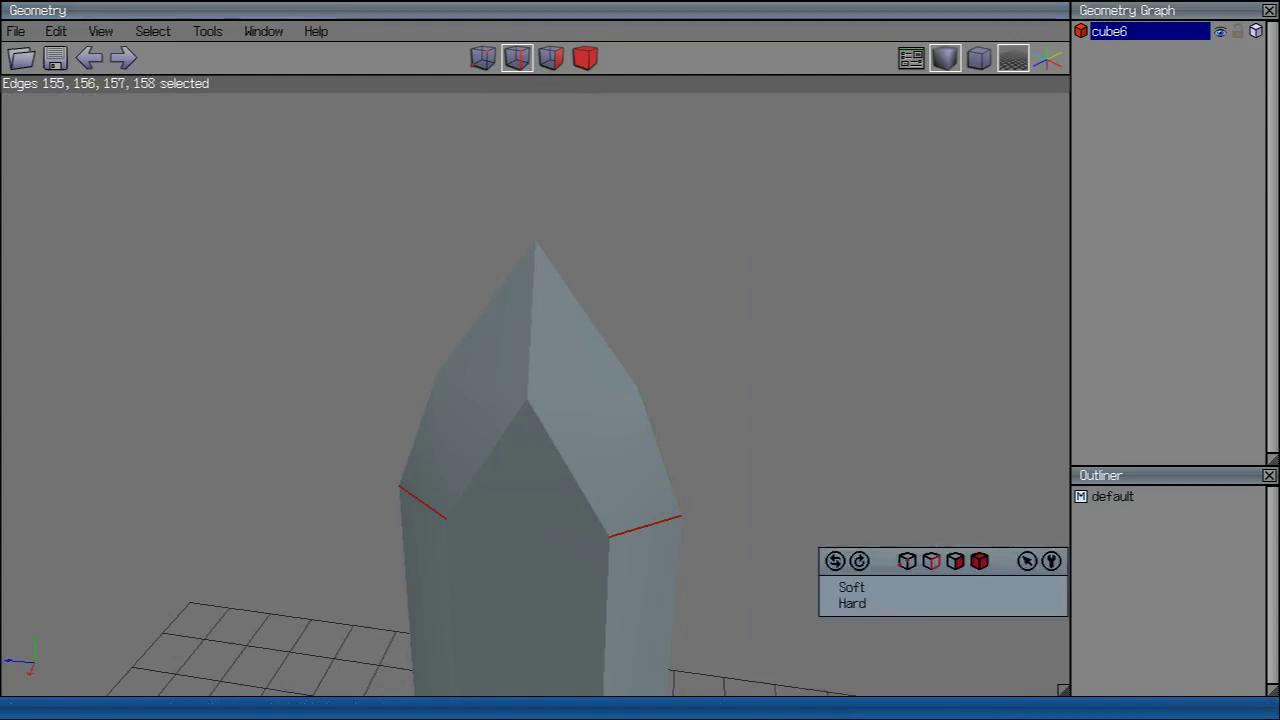
pyautogui.click(852, 603)
# Step: Cut the eight top and bottom outline edges of the pommel block at their midpoints
pyautogui.scroll(-3, 852, 603)
pyautogui.middleClick(852, 603)
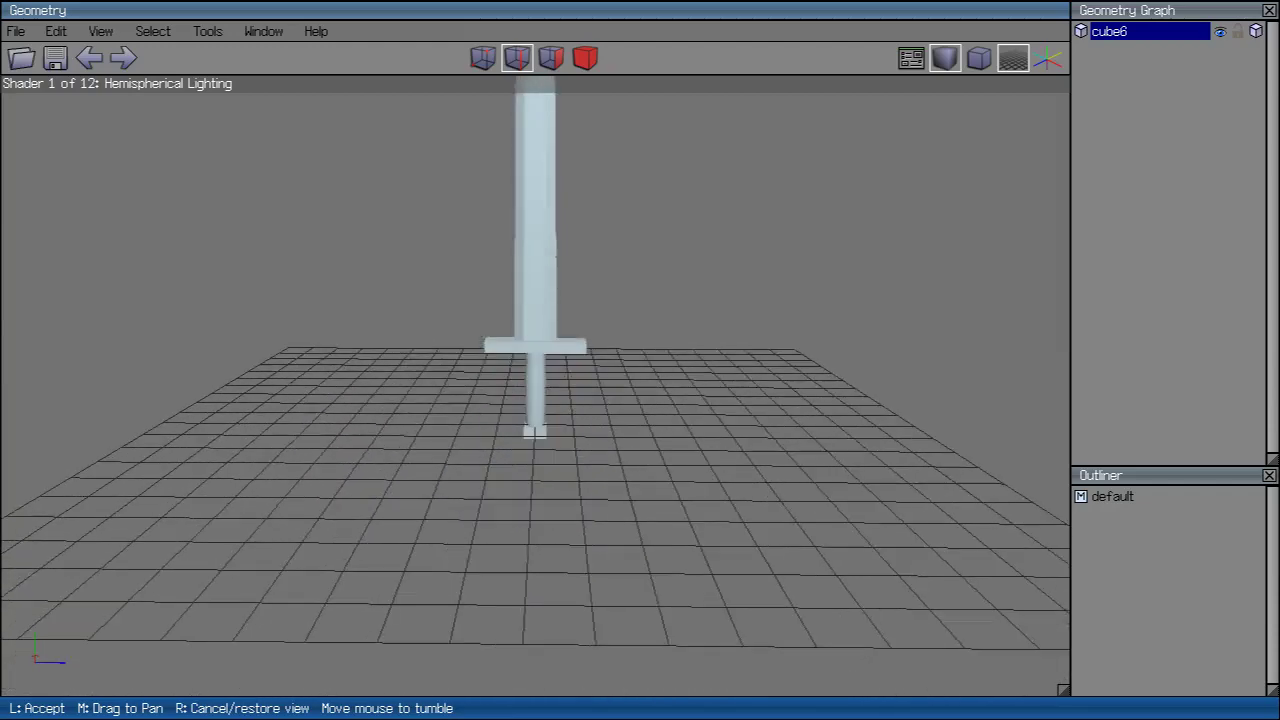
pyautogui.click(910, 58)
pyautogui.click(945, 58)
pyautogui.scroll(6, 535, 390)
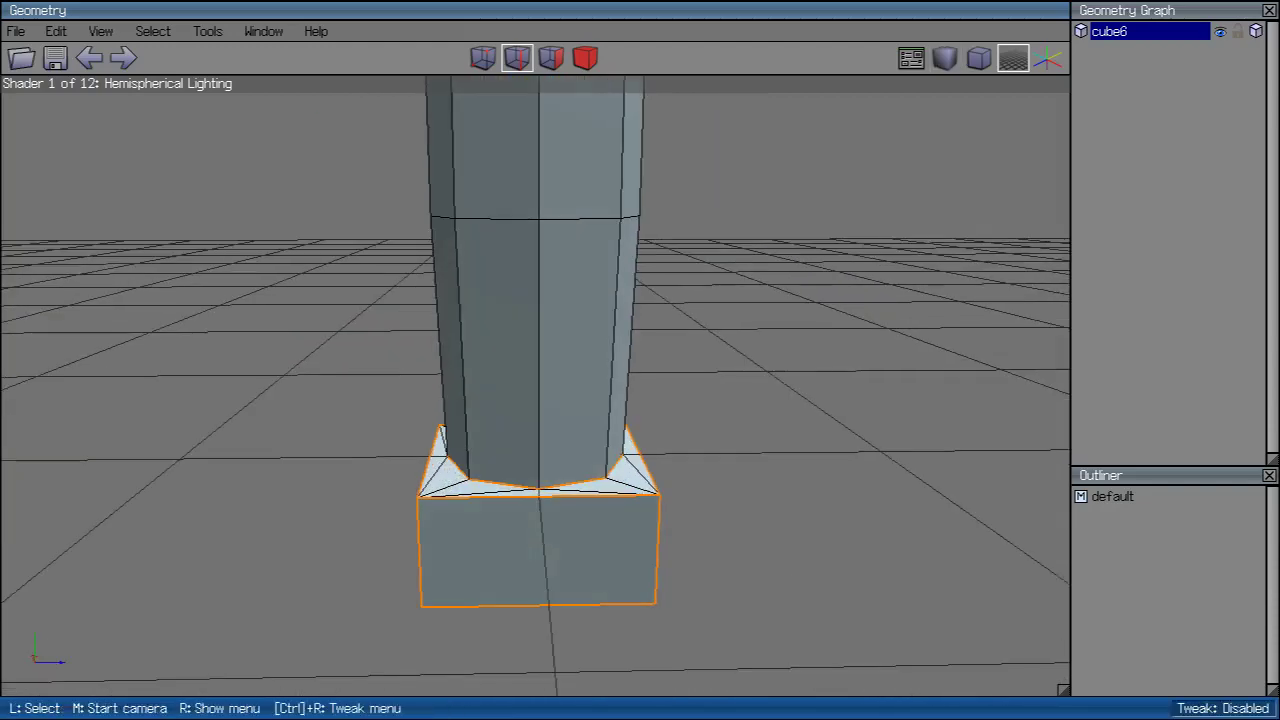
pyautogui.scroll(-5, 537, 400)
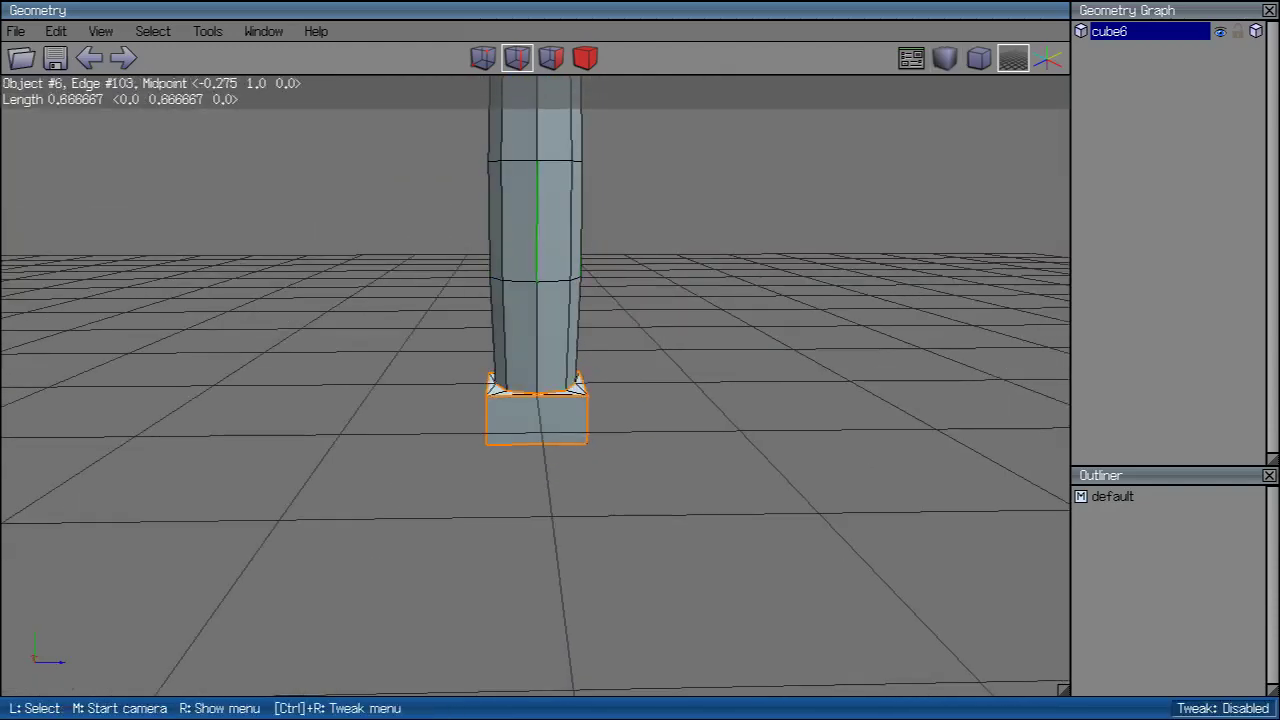
pyautogui.click(537, 443)
pyautogui.click(500, 396)
pyautogui.middleClick(500, 396)
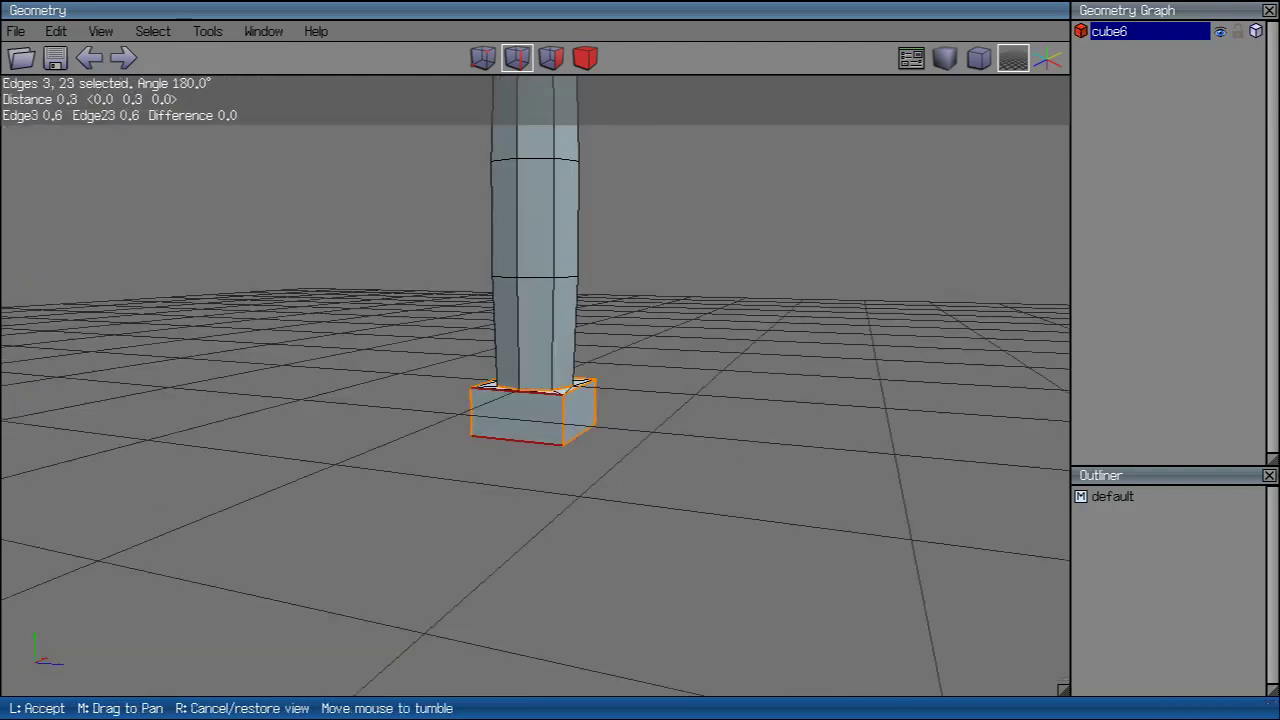
pyautogui.click(500, 396)
pyautogui.click(545, 441)
pyautogui.middleClick(545, 441)
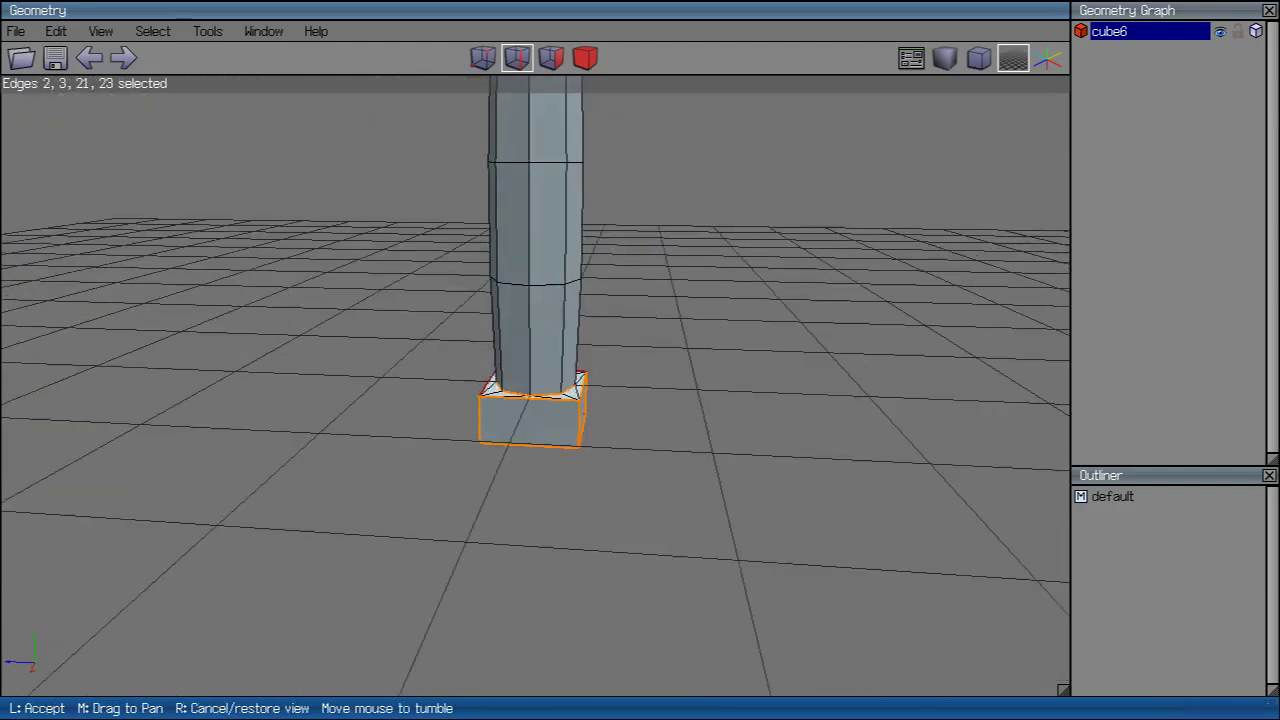
pyautogui.click(545, 441)
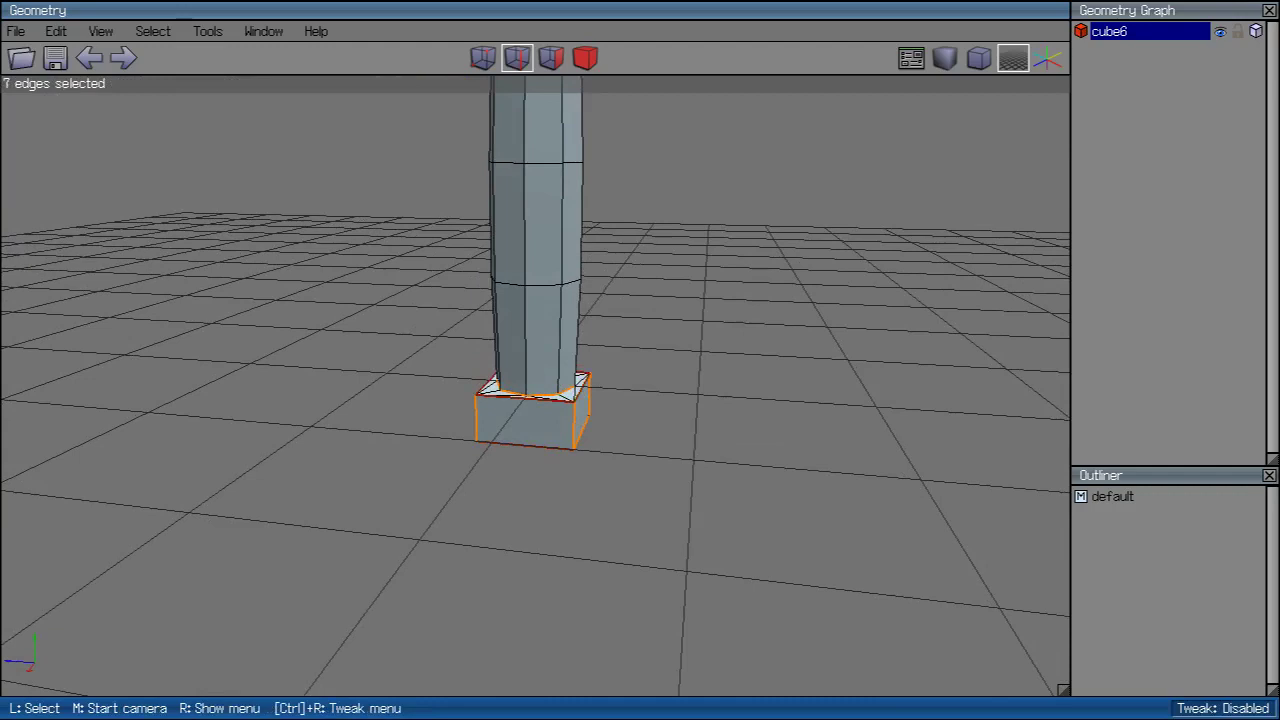
pyautogui.middleClick(545, 441)
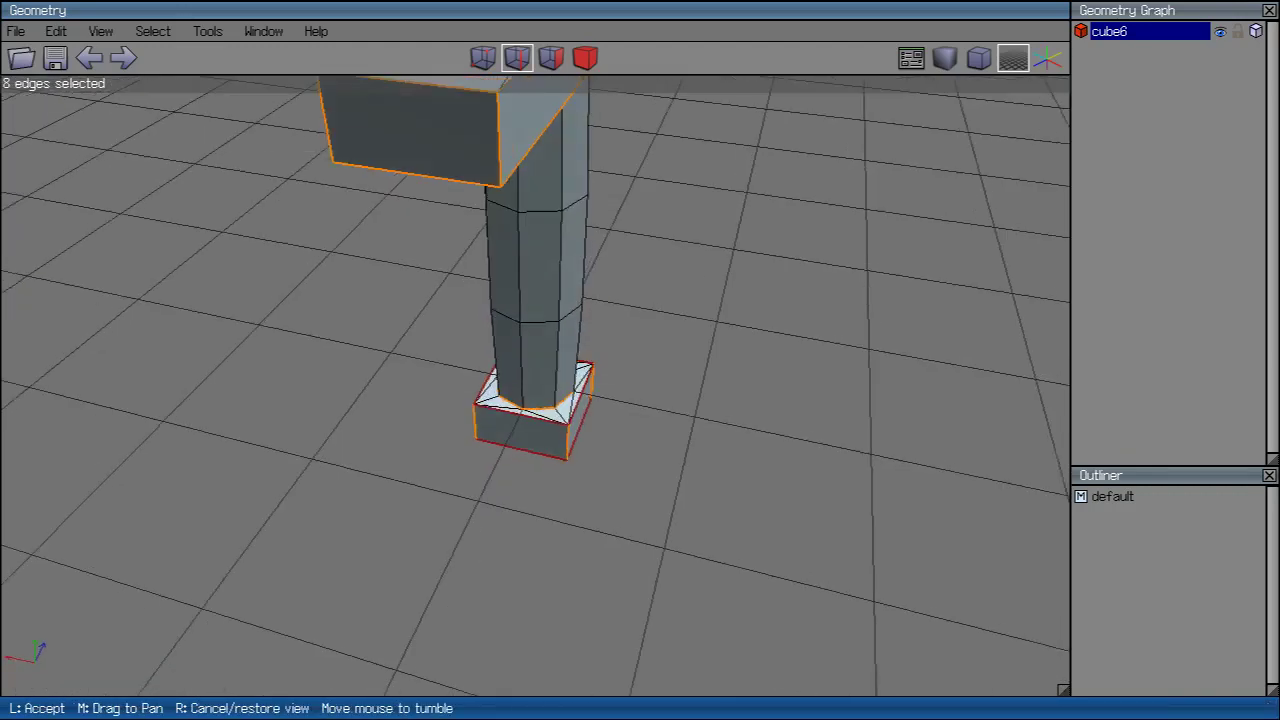
pyautogui.click(545, 441)
pyautogui.press('v')
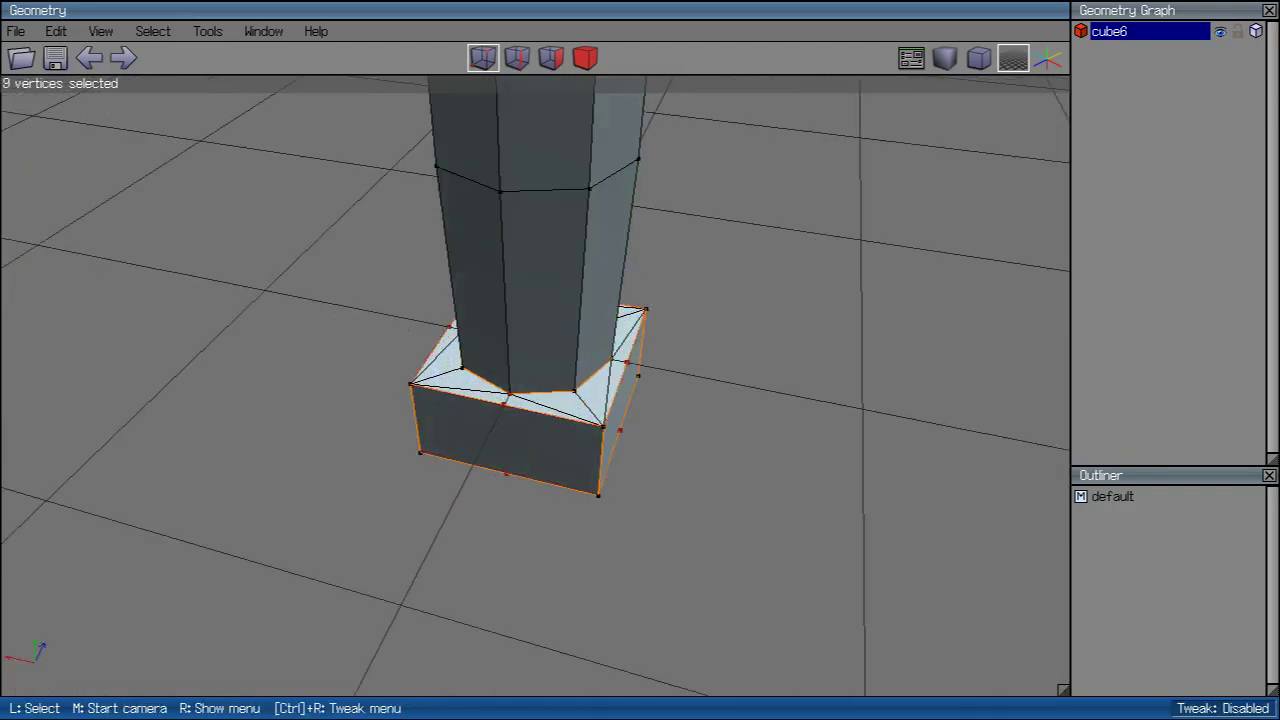
# Step: Connect the pommel block's edge midpoints down its sides and to the nearest vertices at the grip's base
pyautogui.middleClick(545, 441)
pyautogui.click(545, 441)
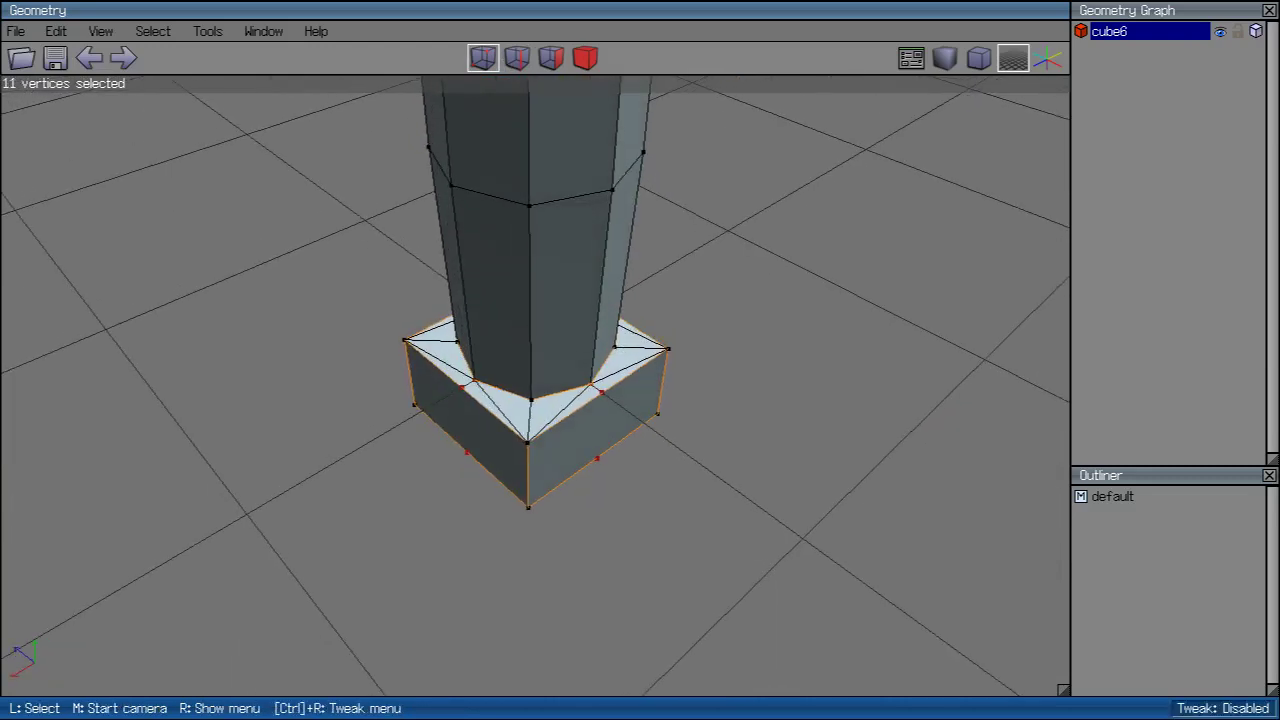
pyautogui.middleClick(545, 441)
pyautogui.click(545, 441)
pyautogui.middleClick(545, 441)
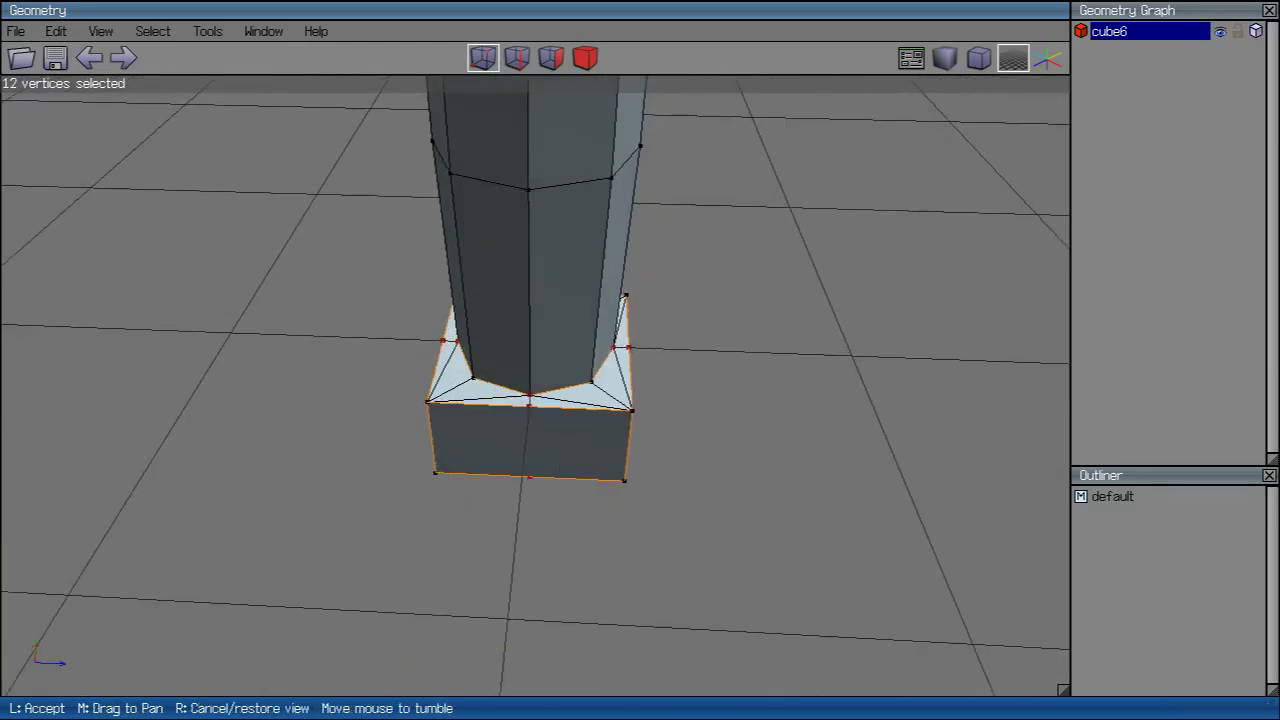
pyautogui.click(545, 441)
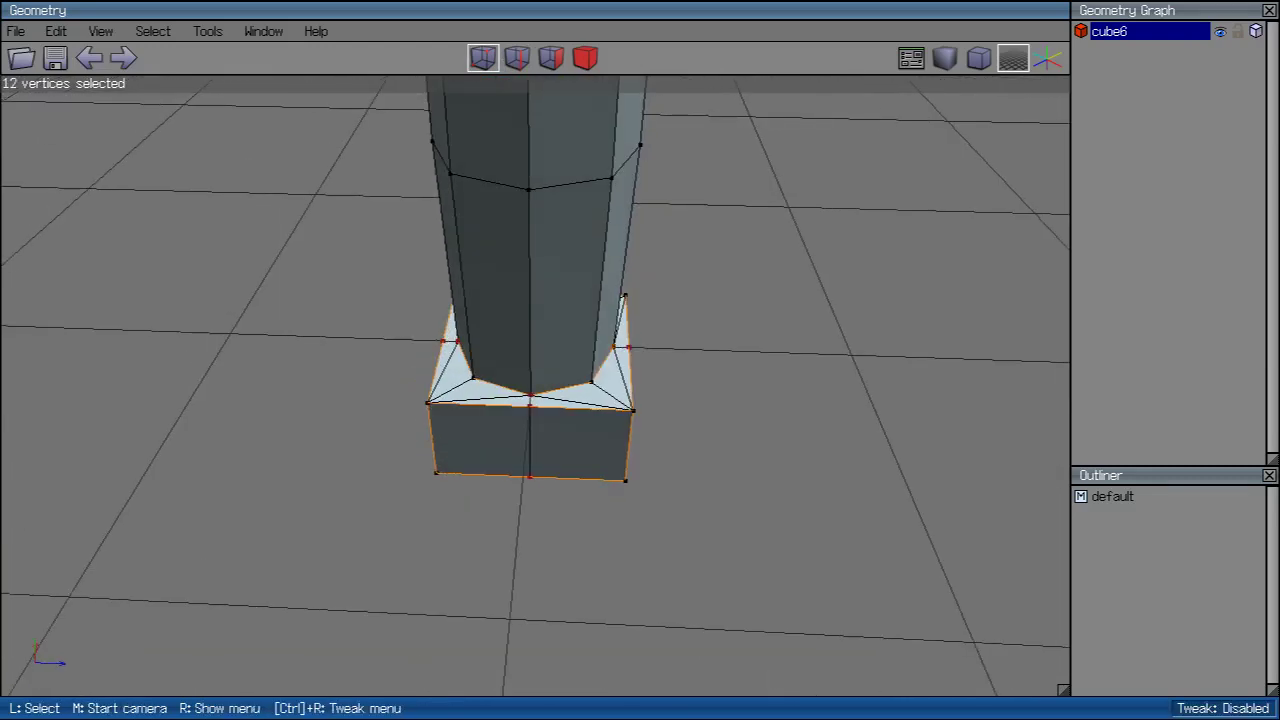
# Step: Move the four vertical mid-side edges of the pommel block outward by 0.1
pyautogui.press('space')
pyautogui.press('e')
pyautogui.click(530, 440)
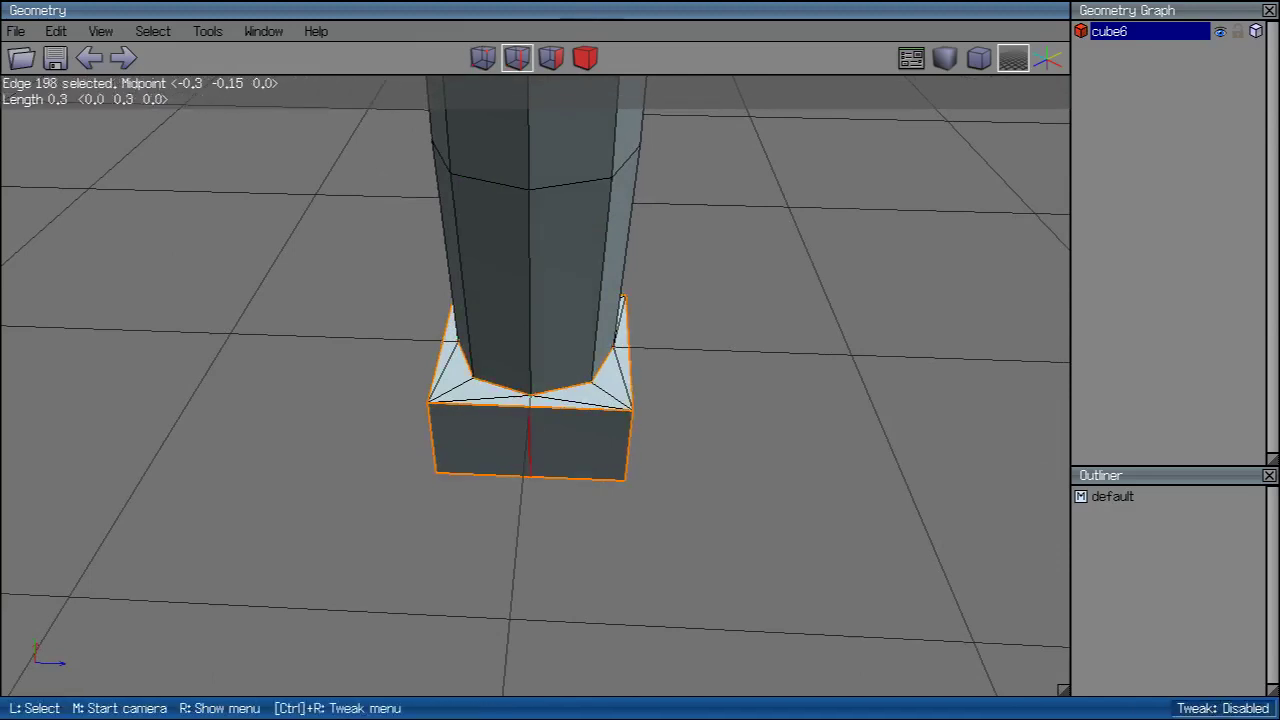
pyautogui.middleClick(530, 440)
pyautogui.click(530, 440)
pyautogui.click(580, 425)
pyautogui.middleClick(580, 425)
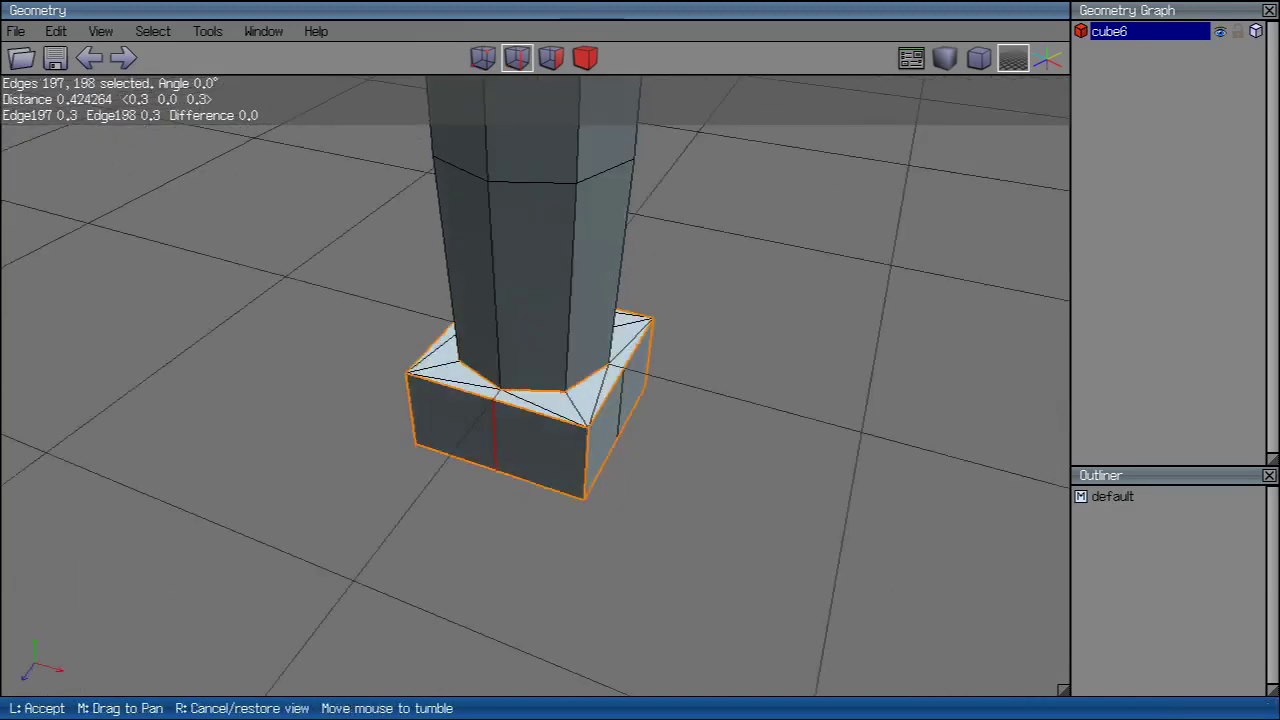
pyautogui.click(580, 425)
pyautogui.click(590, 430)
pyautogui.middleClick(590, 430)
pyautogui.click(590, 430)
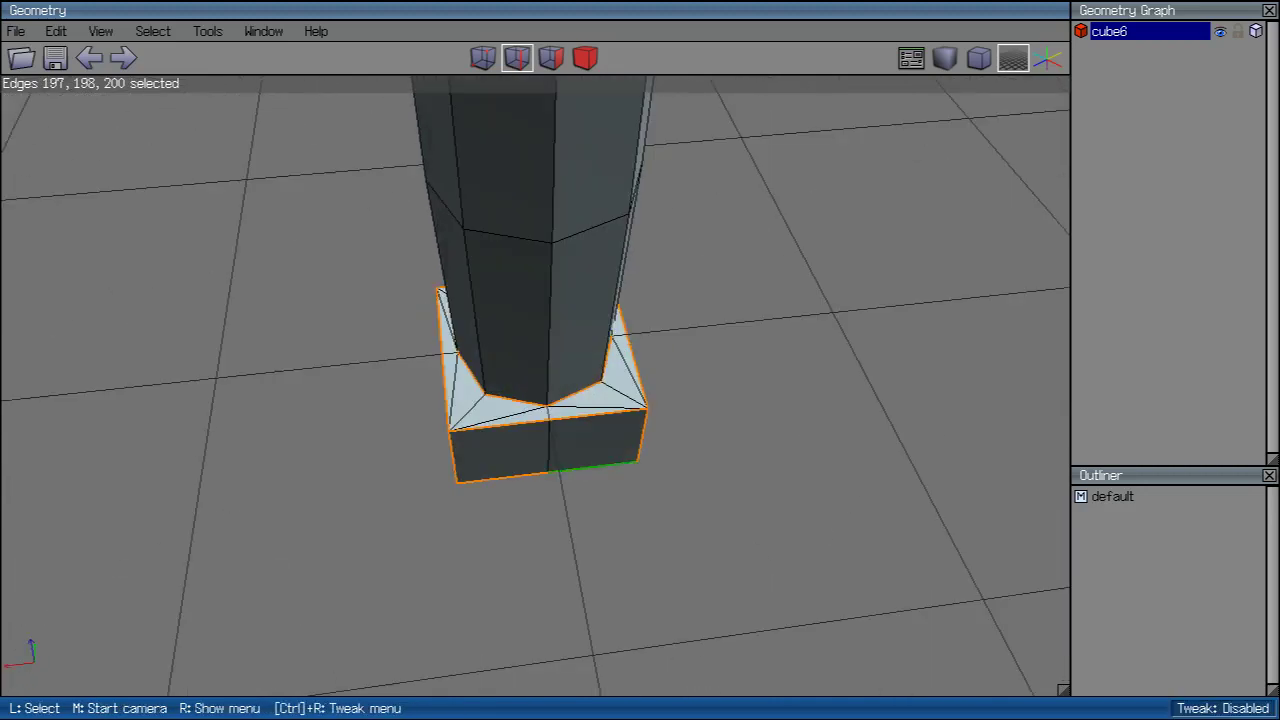
pyautogui.click(548, 445)
pyautogui.click(600, 414)
pyautogui.rightClick(795, 170)
pyautogui.click(832, 207)
pyautogui.press('Escape')
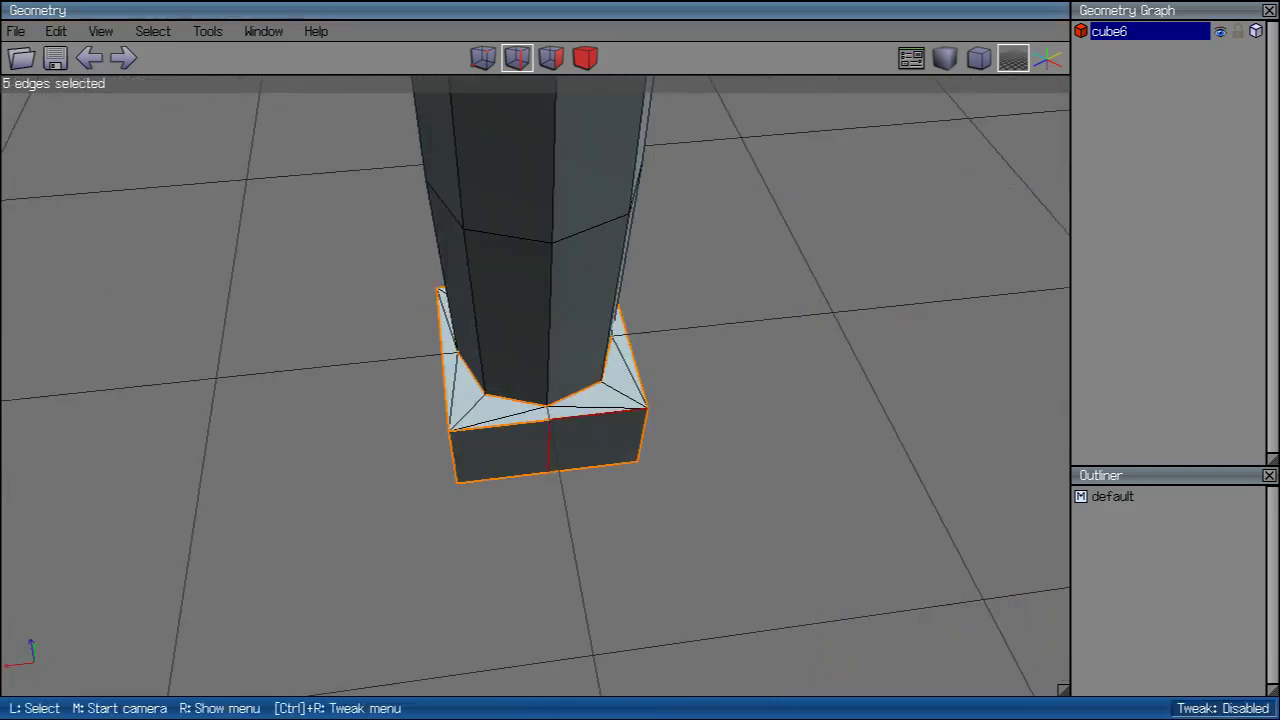
pyautogui.middleClick(590, 430)
pyautogui.click(590, 430)
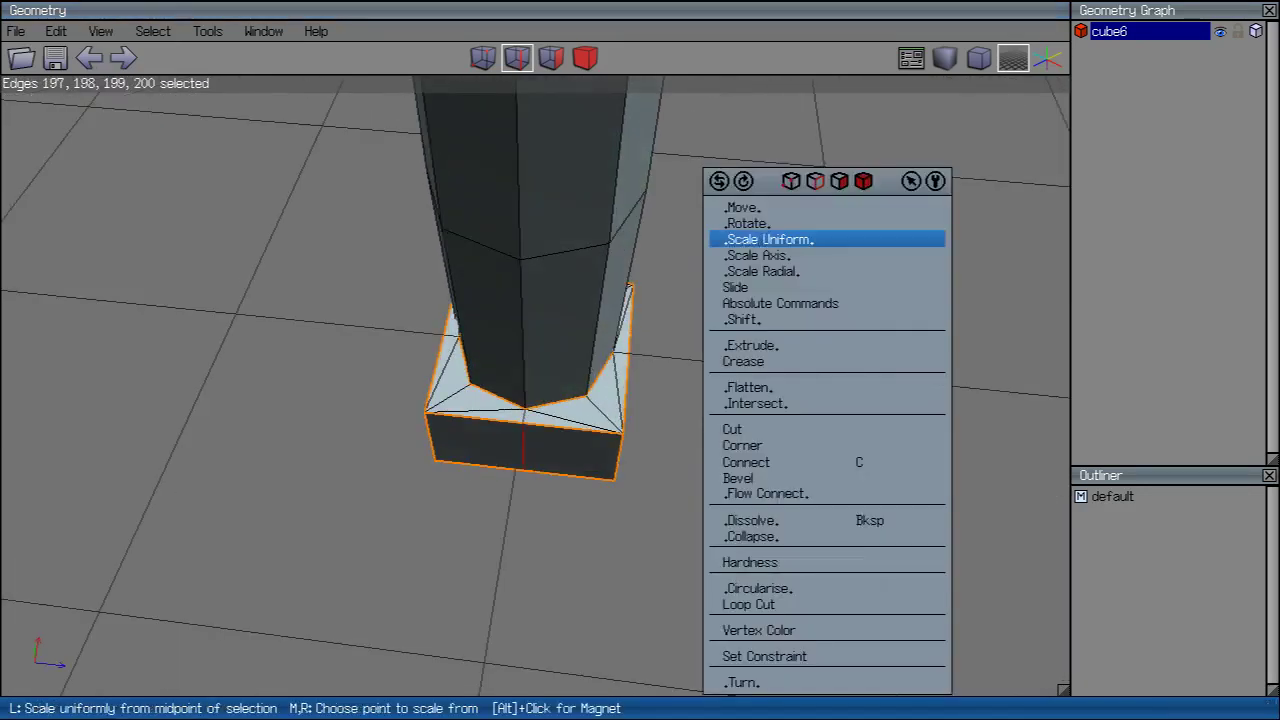
pyautogui.rightClick(760, 237)
pyautogui.click(750, 345)
pyautogui.click(760, 234)
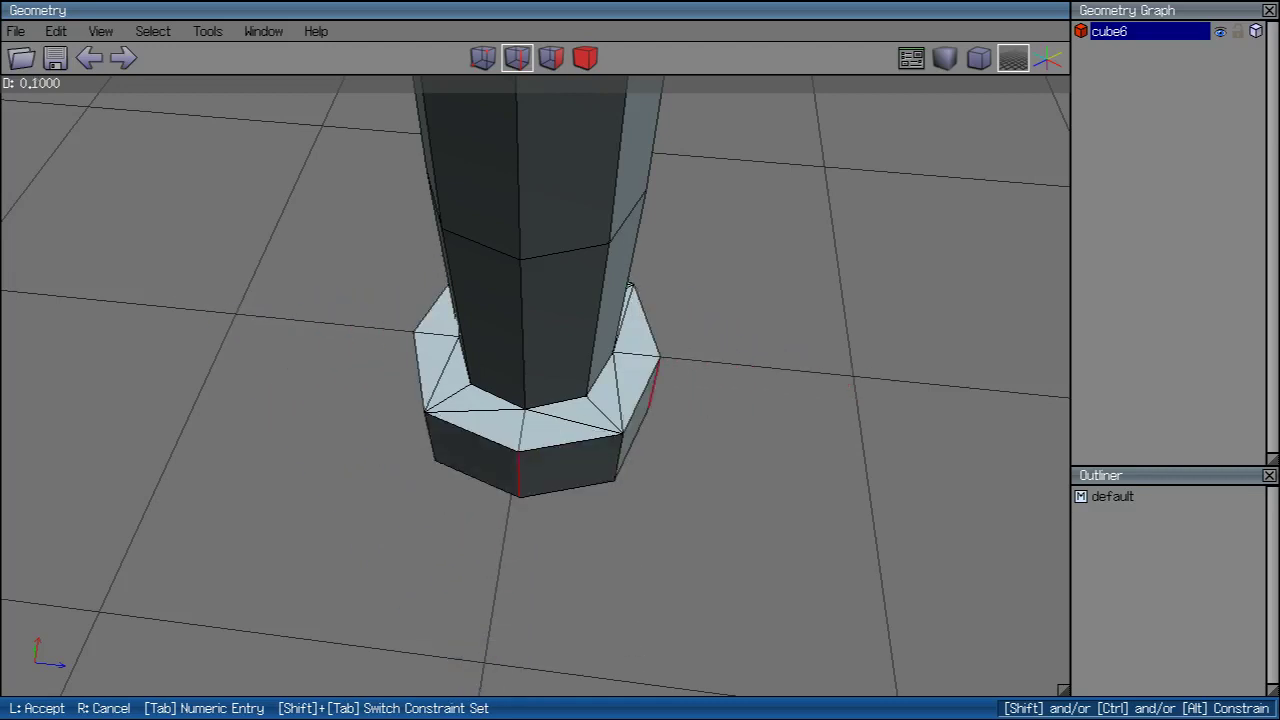
pyautogui.click(535, 380)
# Step: Dissolve the four diagonal edges on the pommel's bottom face
pyautogui.middleClick(535, 380)
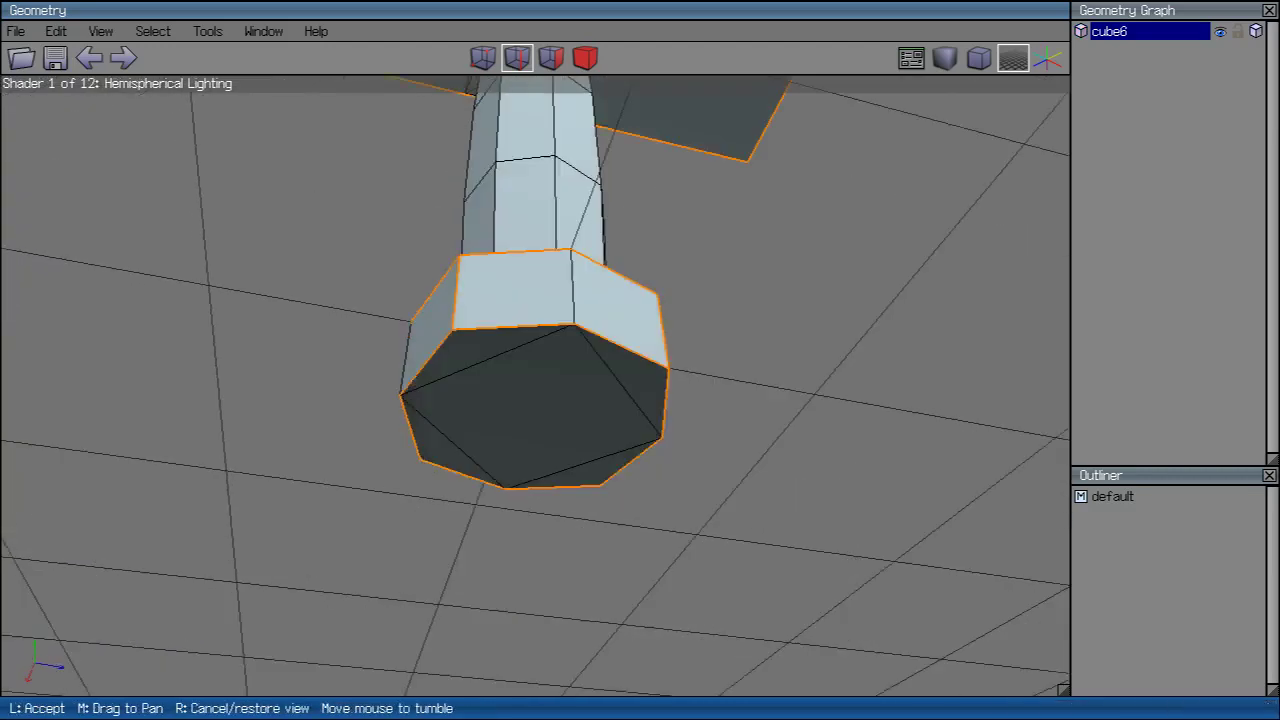
pyautogui.click(535, 380)
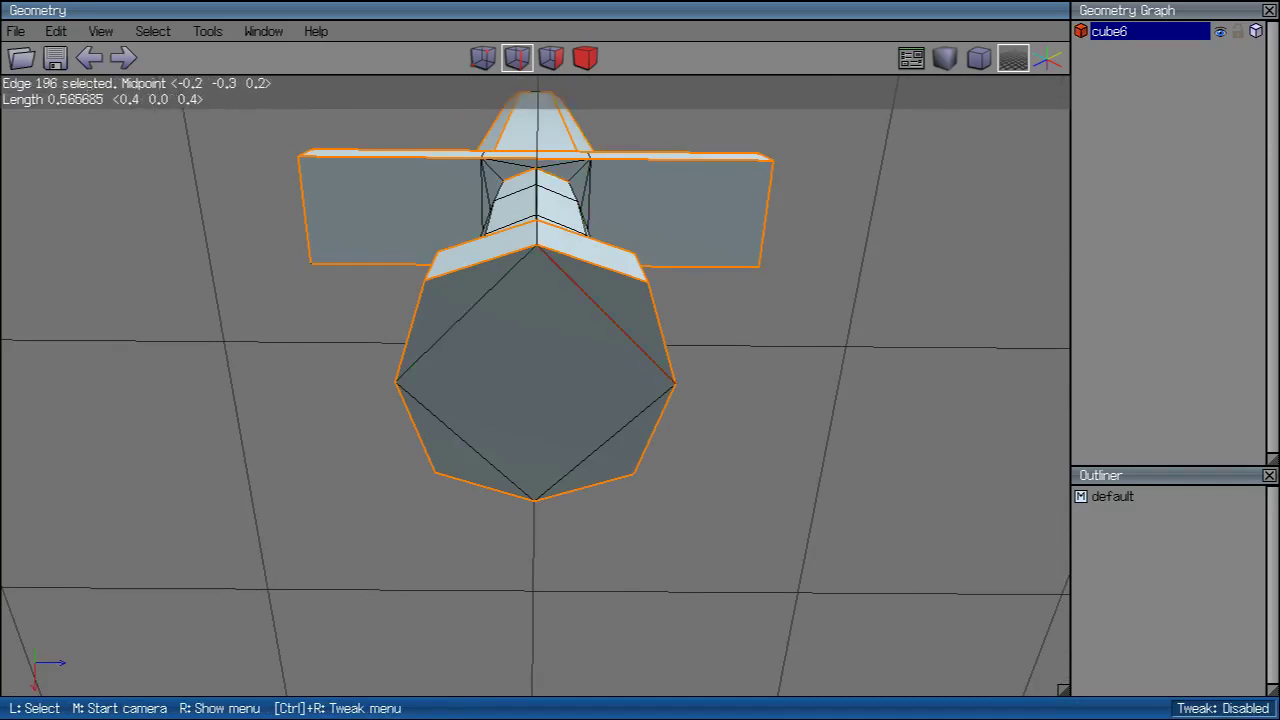
pyautogui.click(466, 314)
pyautogui.click(466, 441)
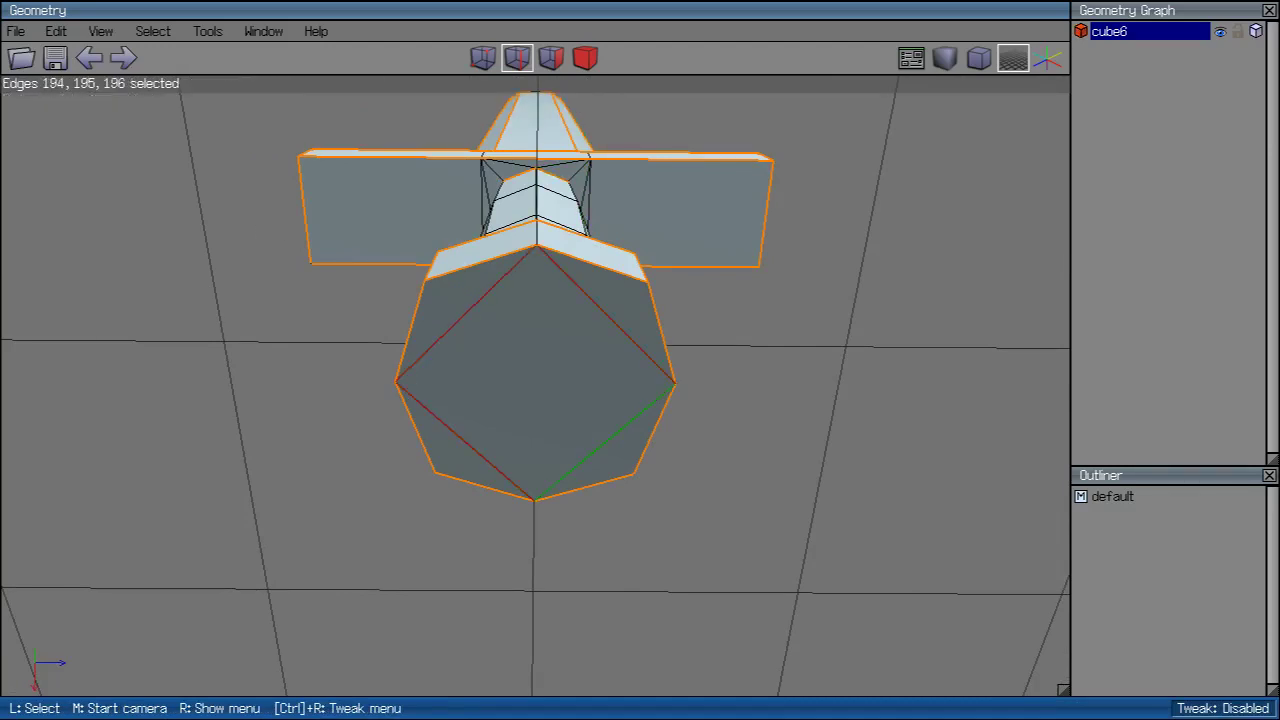
pyautogui.press('v')
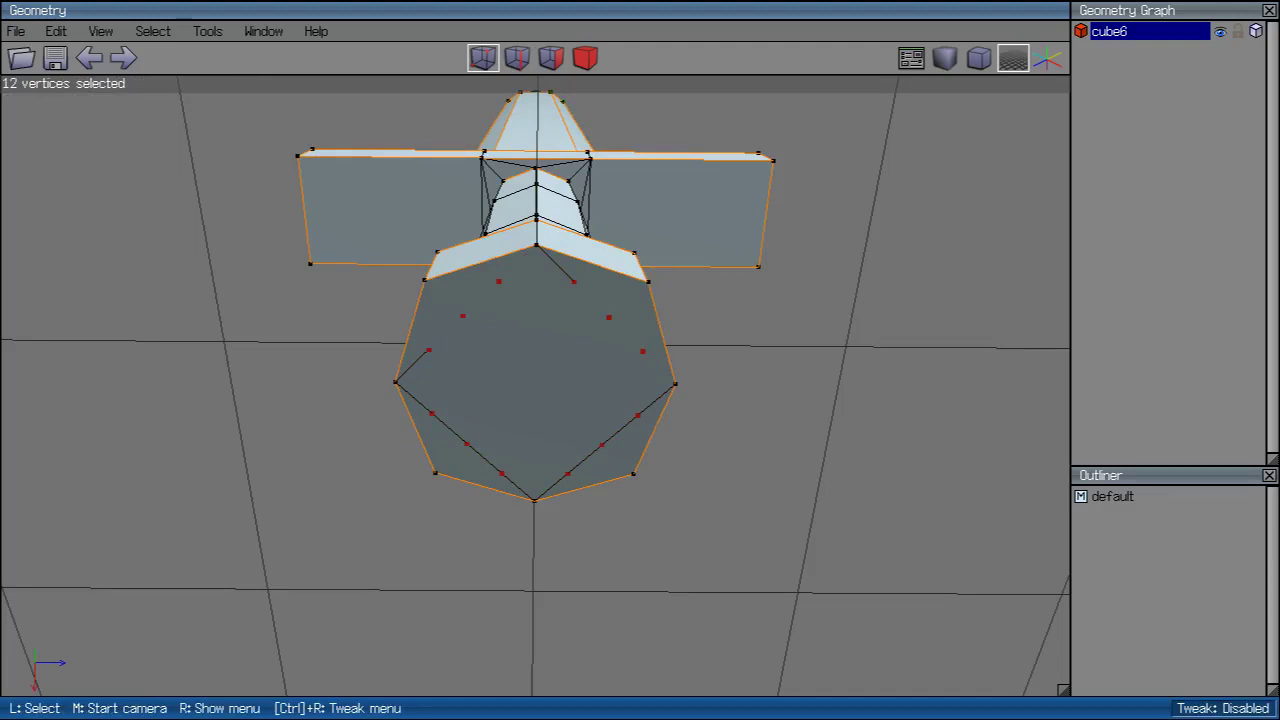
pyautogui.press('e')
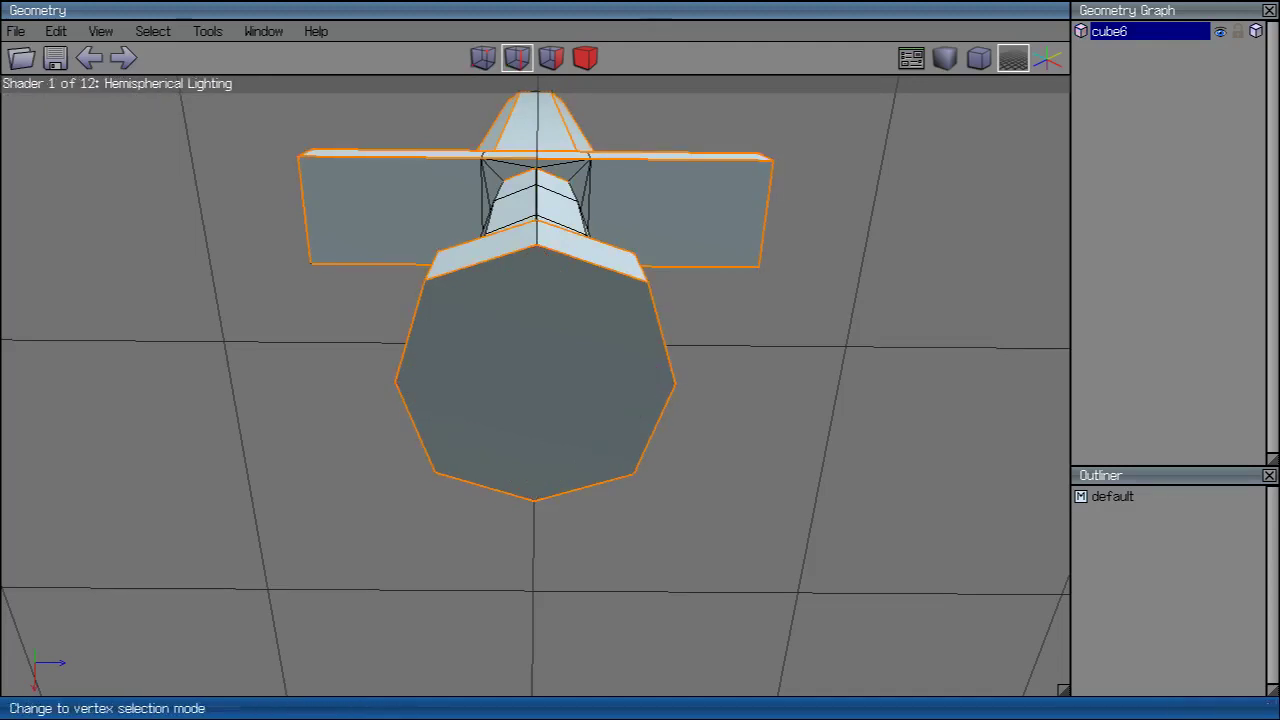
# Step: Connect the opposite corners of the pommel's bottom face through a centre vertex, dividing it into eight triangles
pyautogui.click(482, 57)
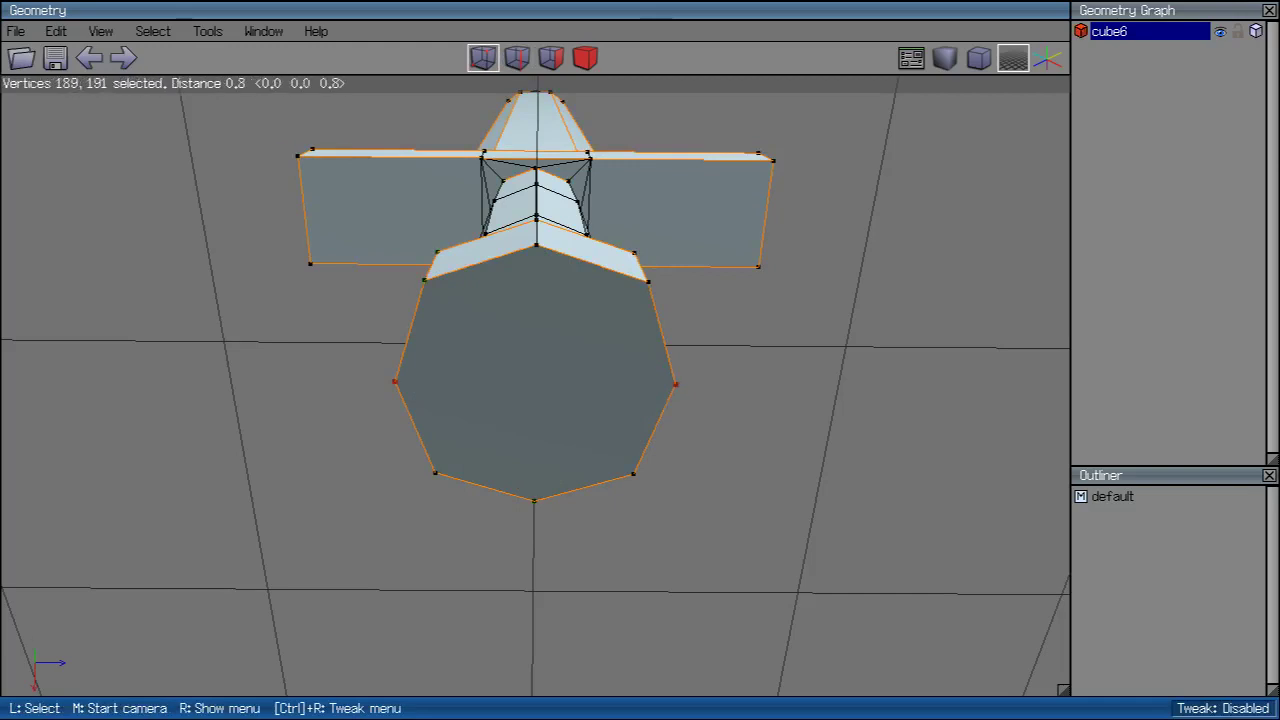
pyautogui.press('e')
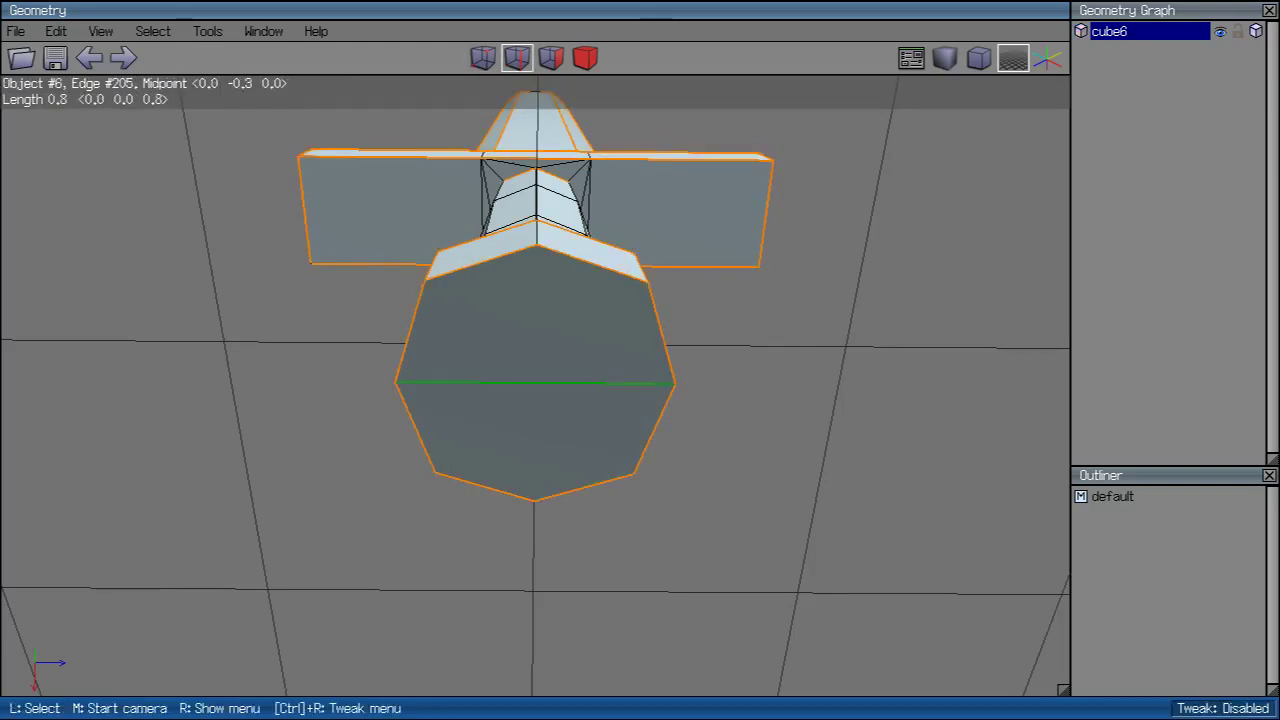
pyautogui.press('v')
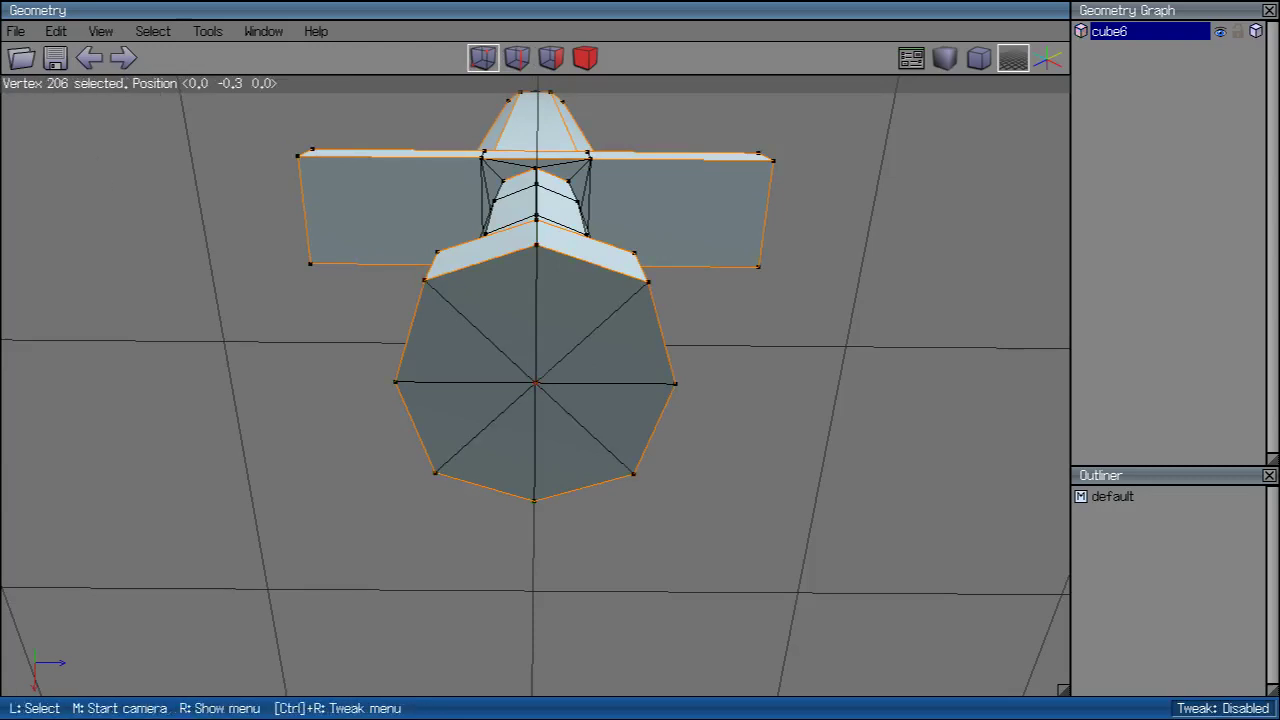
# Step: Move the bottom face's centre vertex straight down 0.5 to form a pointed pommel tip
pyautogui.rightClick(712, 245)
pyautogui.rightClick(722, 257)
pyautogui.click(730, 295)
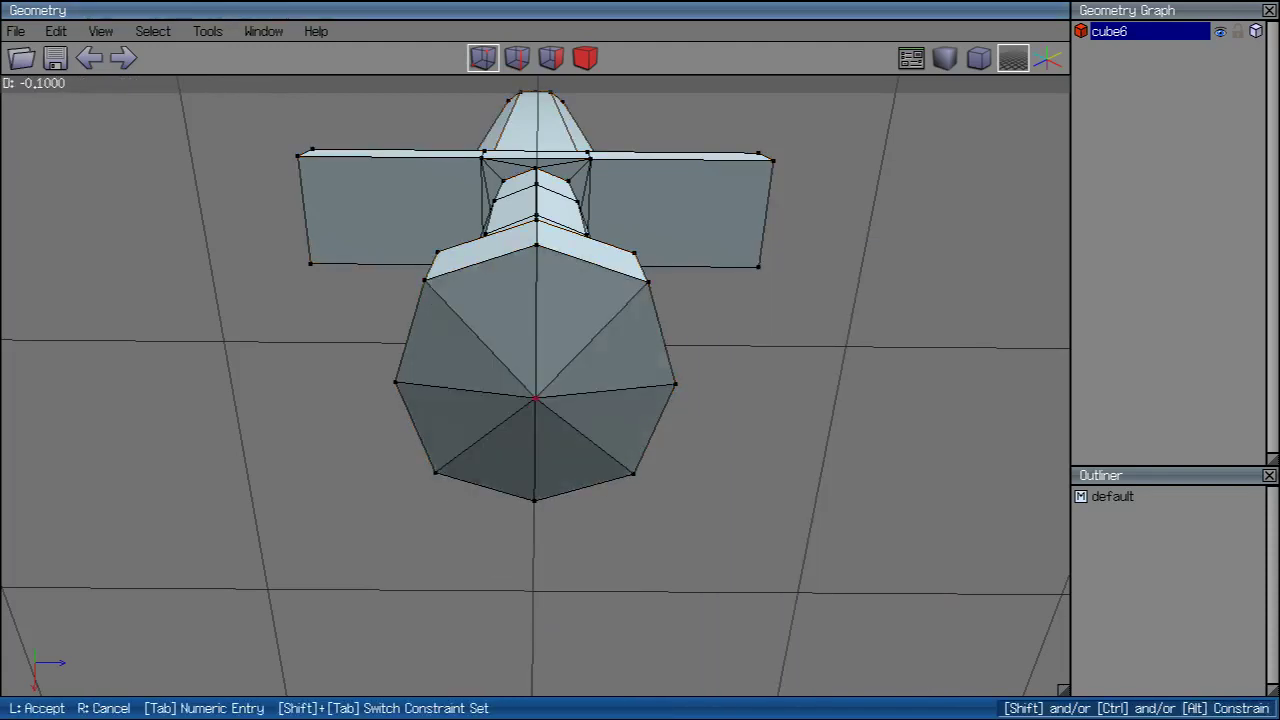
pyautogui.click(535, 473)
pyautogui.middleClick(535, 473)
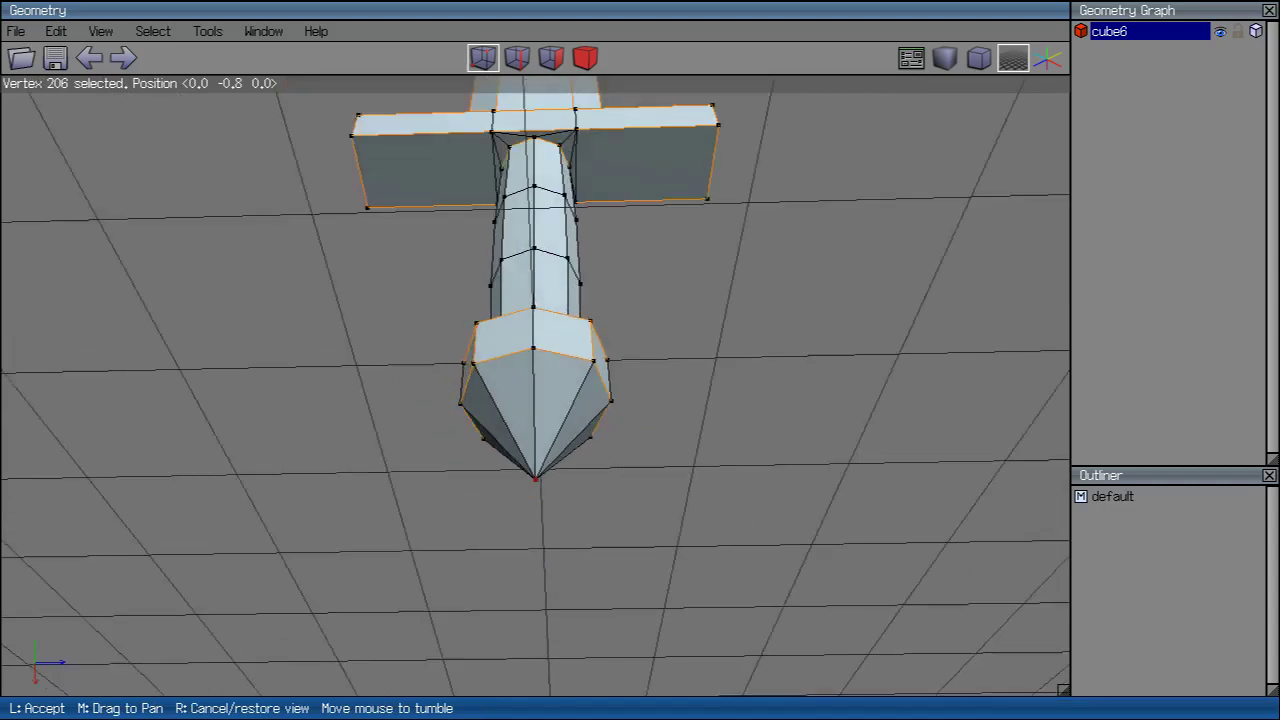
# Step: Move the pommel's tip vertex up 0.2 to a height of -0.6
pyautogui.click(700, 438)
pyautogui.rightClick(700, 438)
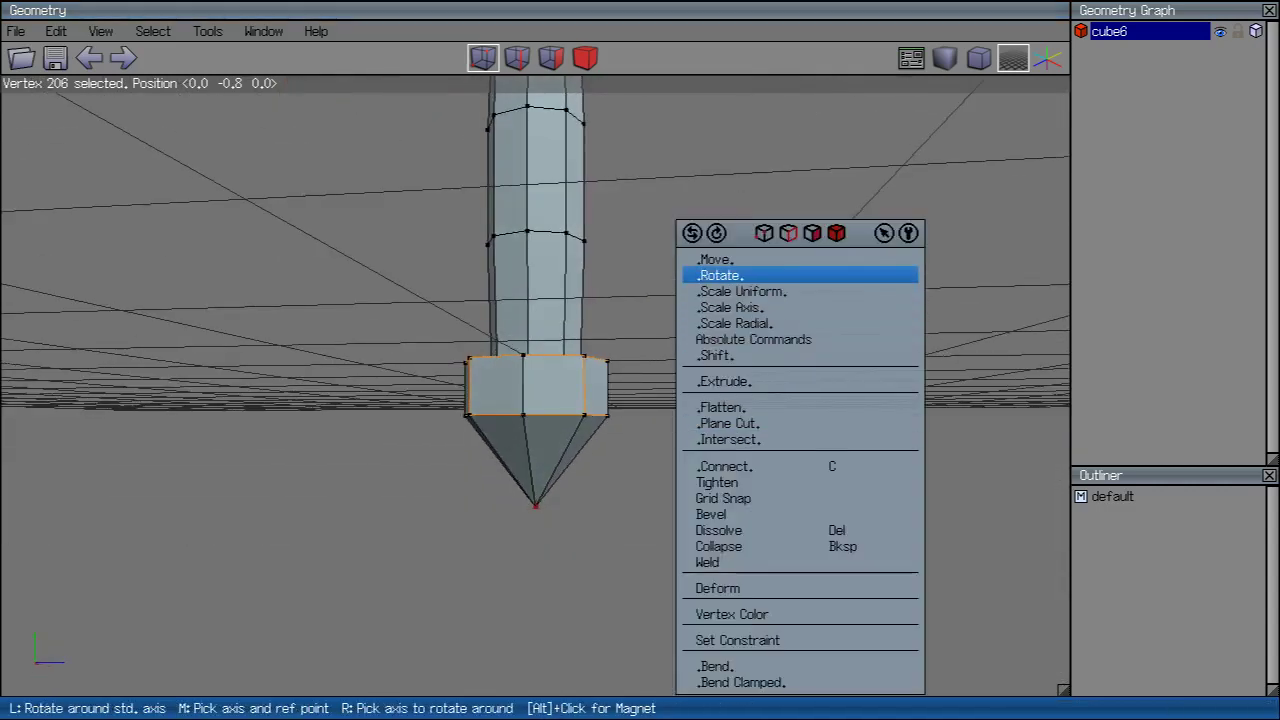
pyautogui.click(715, 259)
pyautogui.click(700, 331)
pyautogui.click(535, 470)
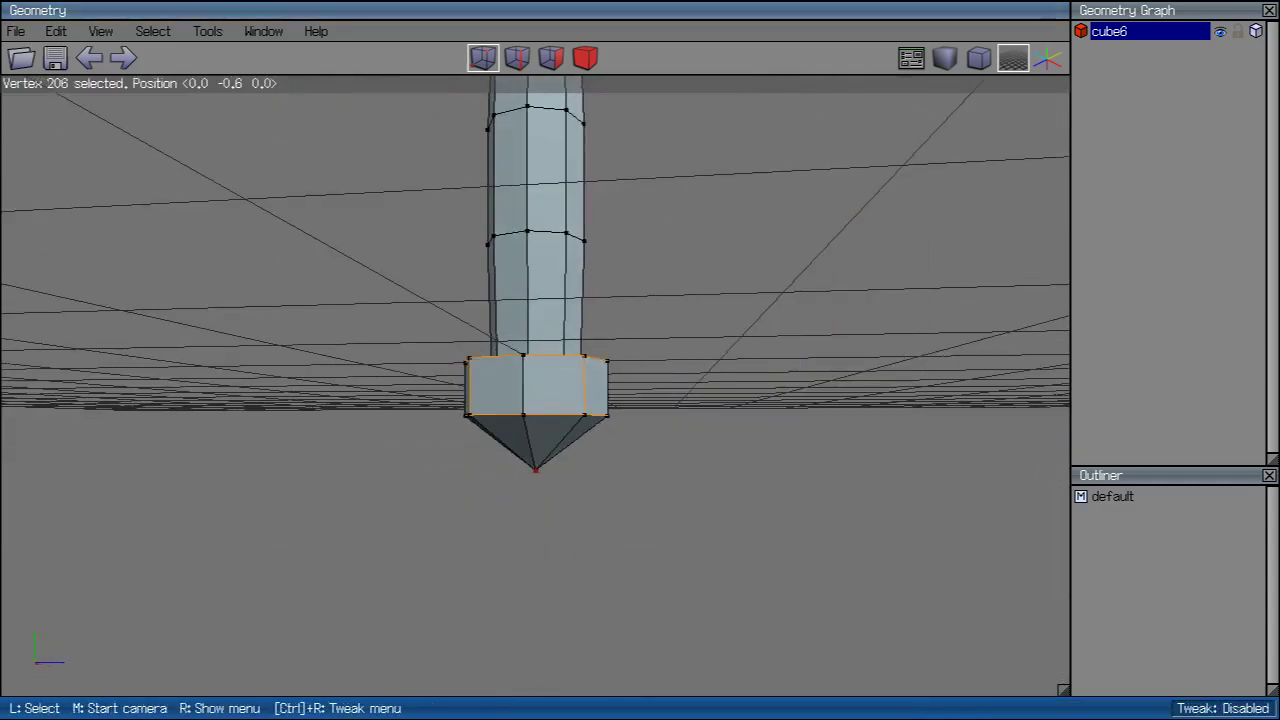
# Step: Scale the loop of eight edges around the pommel's lower rim inward to about 75%
pyautogui.press('e')
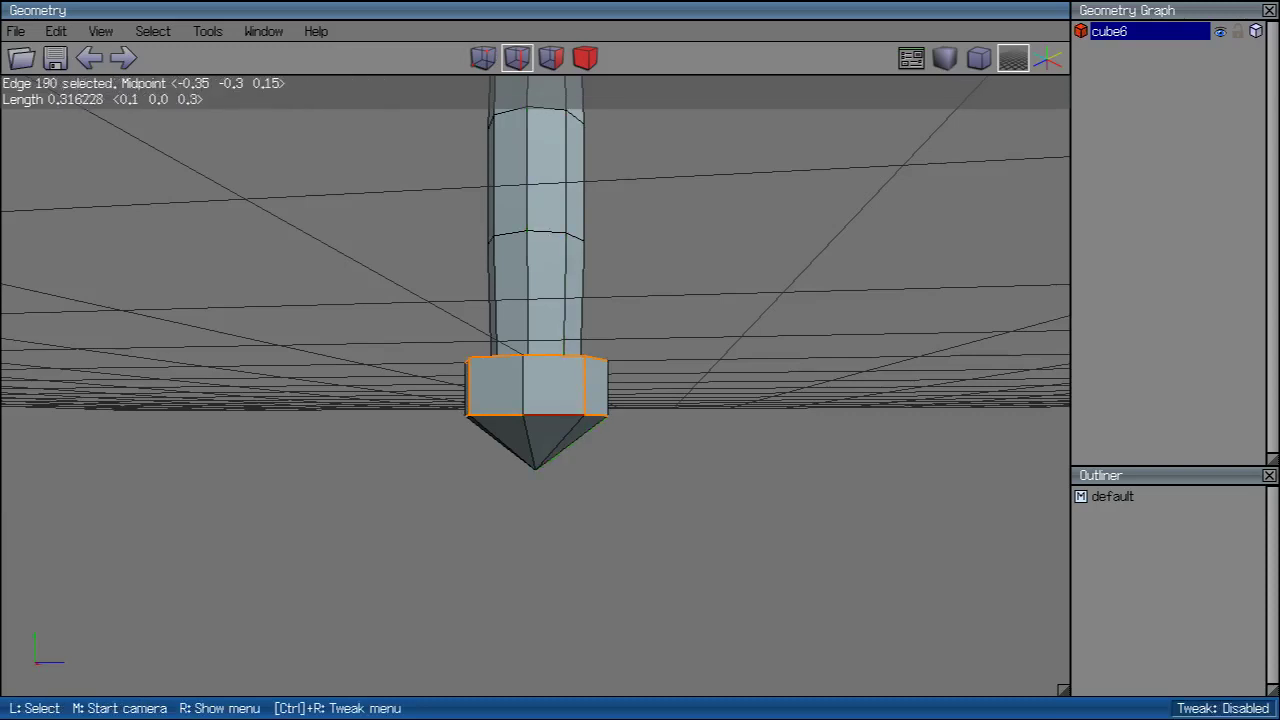
pyautogui.rightClick(858, 172)
pyautogui.click(940, 409)
pyautogui.rightClick(858, 172)
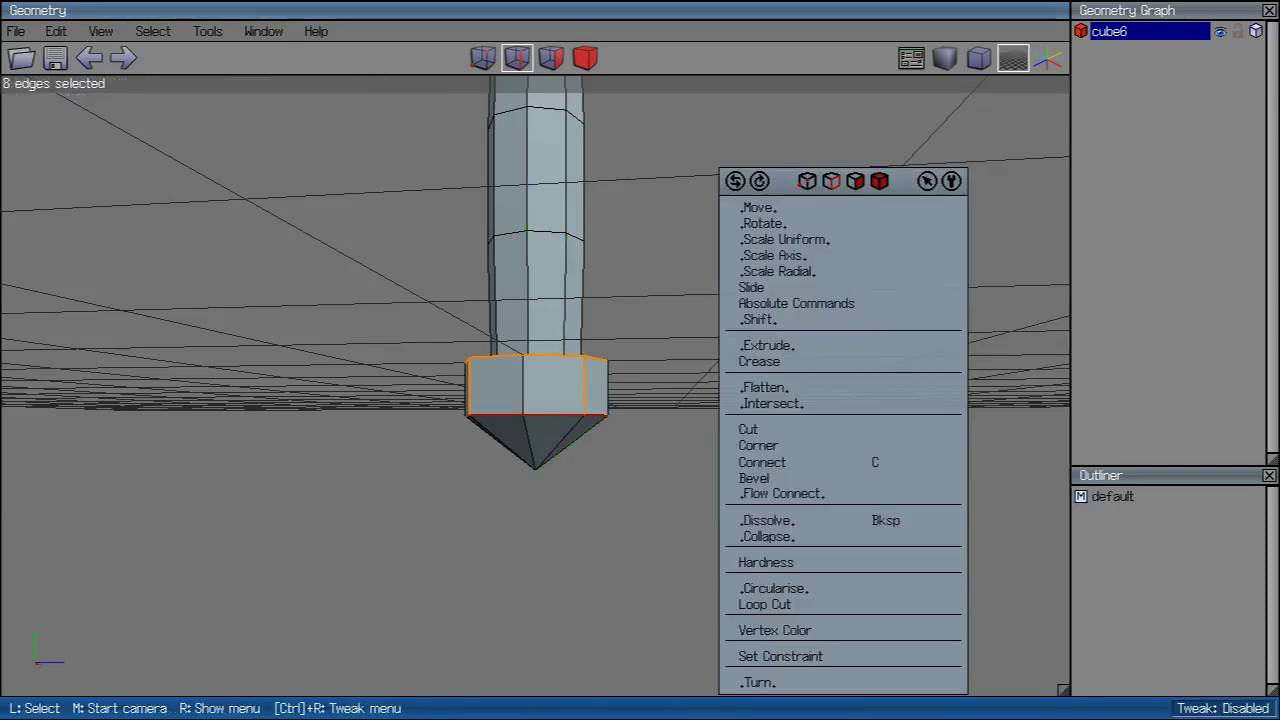
pyautogui.click(840, 256)
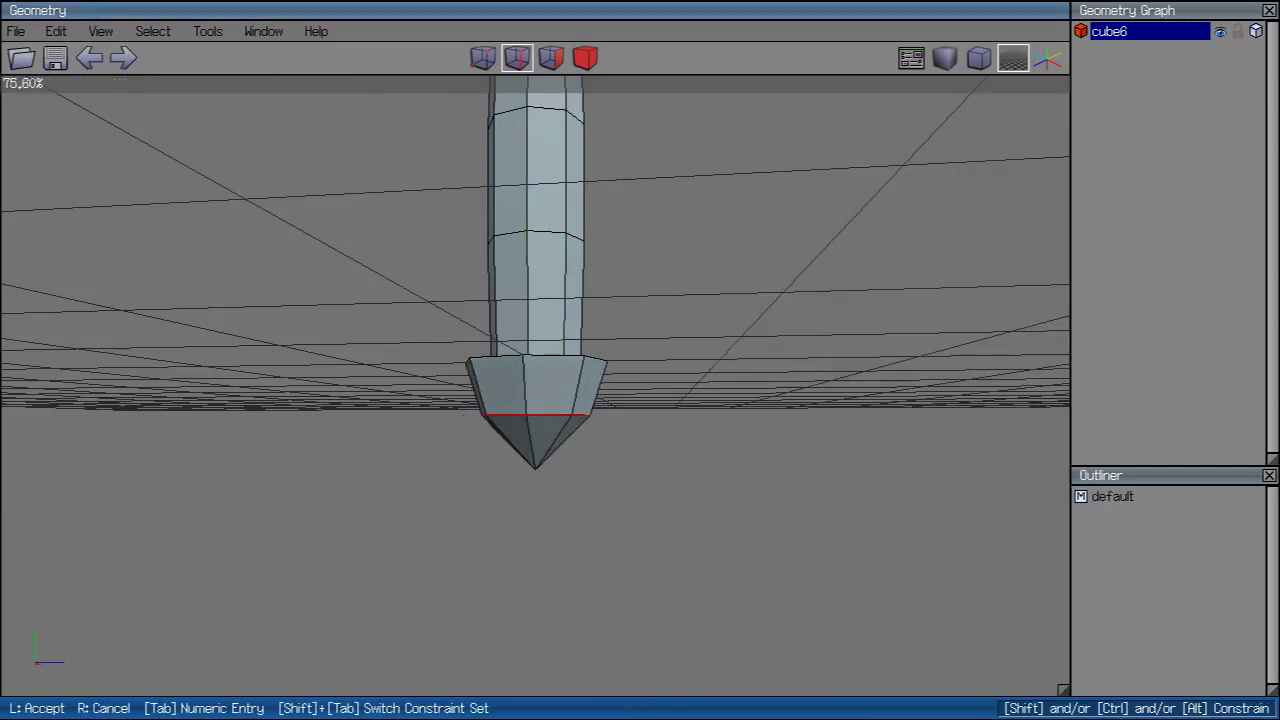
pyautogui.press('Return')
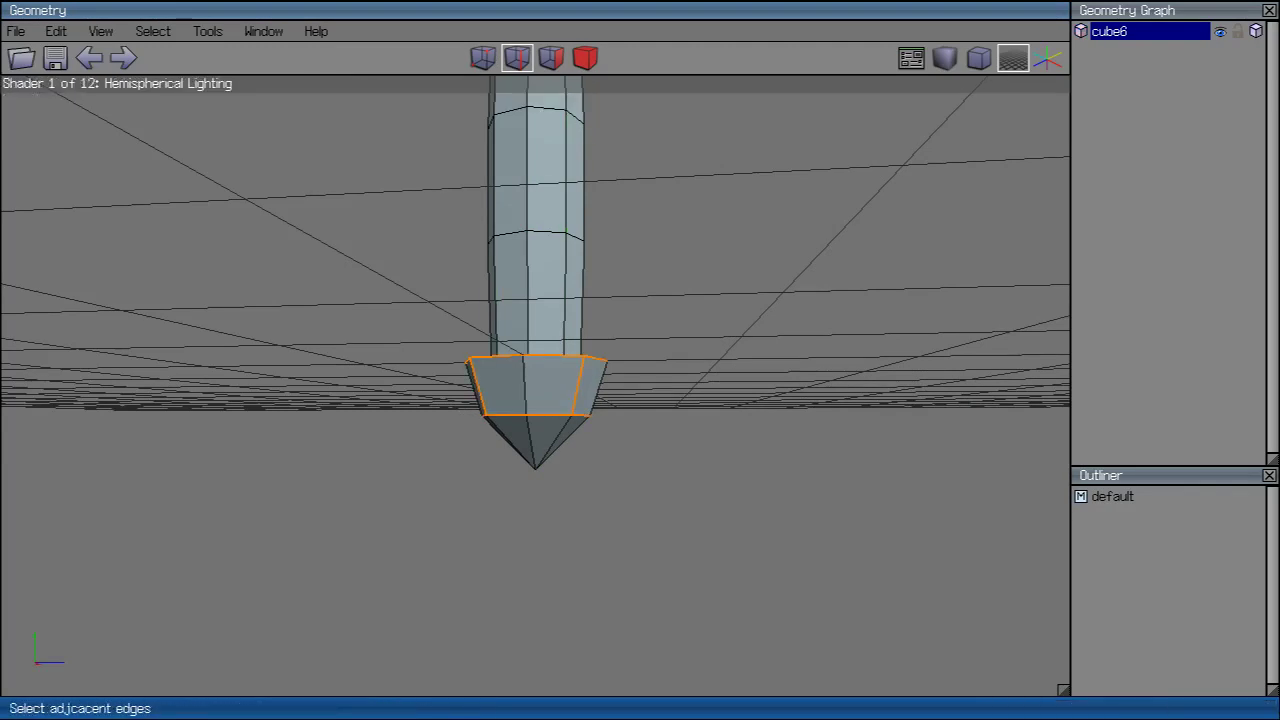
# Step: Raise the pommel's tip vertex 0.2 to a height of -0.4
pyautogui.press('v')
pyautogui.click(535, 467)
pyautogui.rightClick(540, 468)
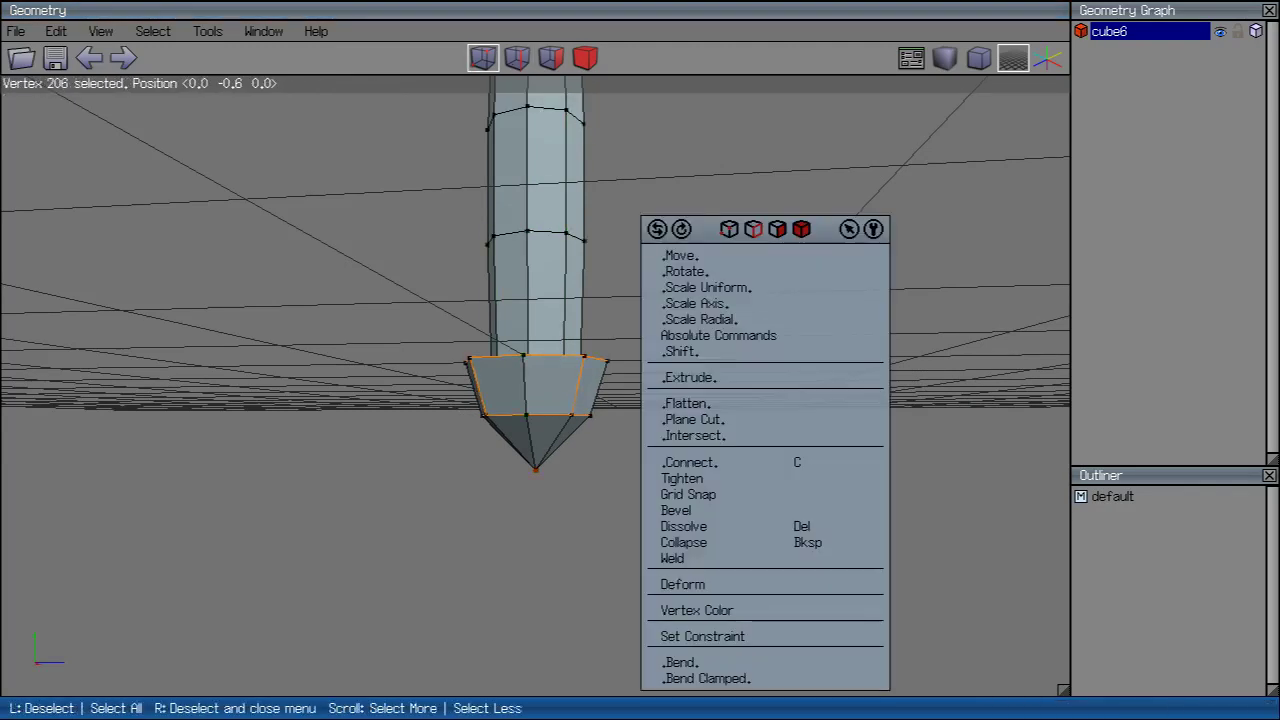
pyautogui.click(680, 255)
pyautogui.click(700, 303)
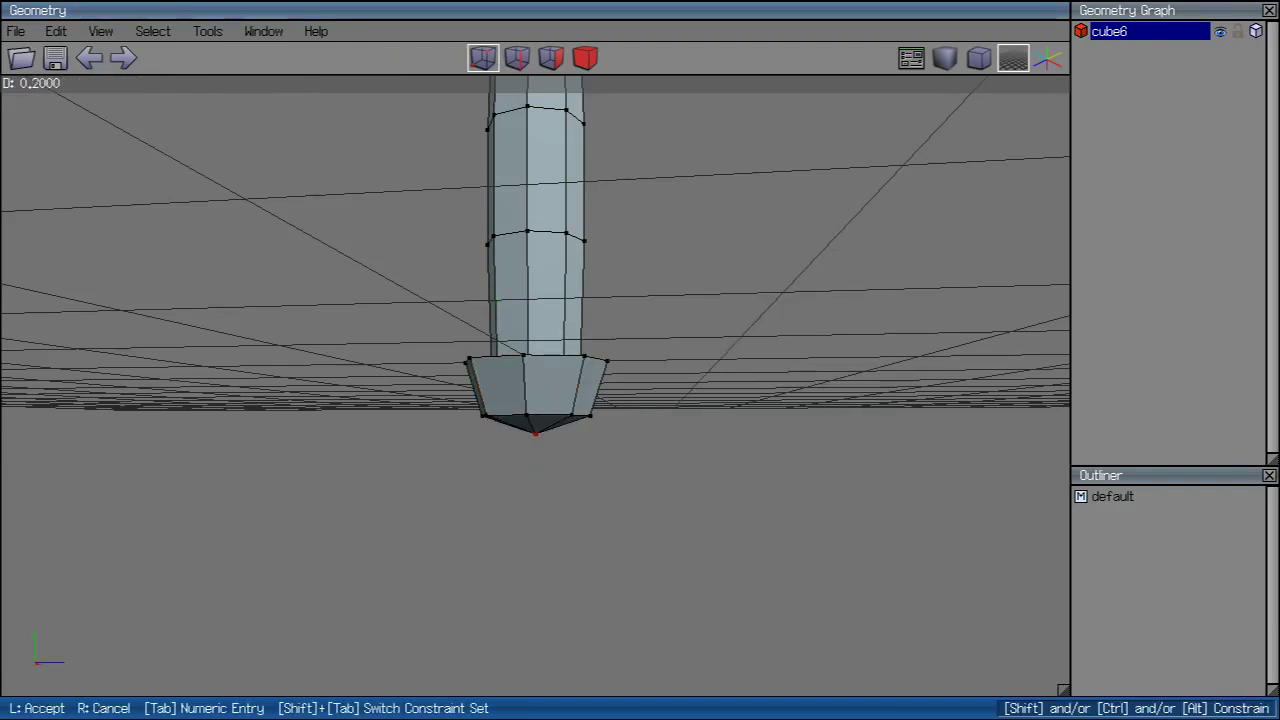
pyautogui.press('Return')
# Step: Grow the selection from the tip vertex over the whole pommel and convert it to faces
pyautogui.middleClick(535, 430)
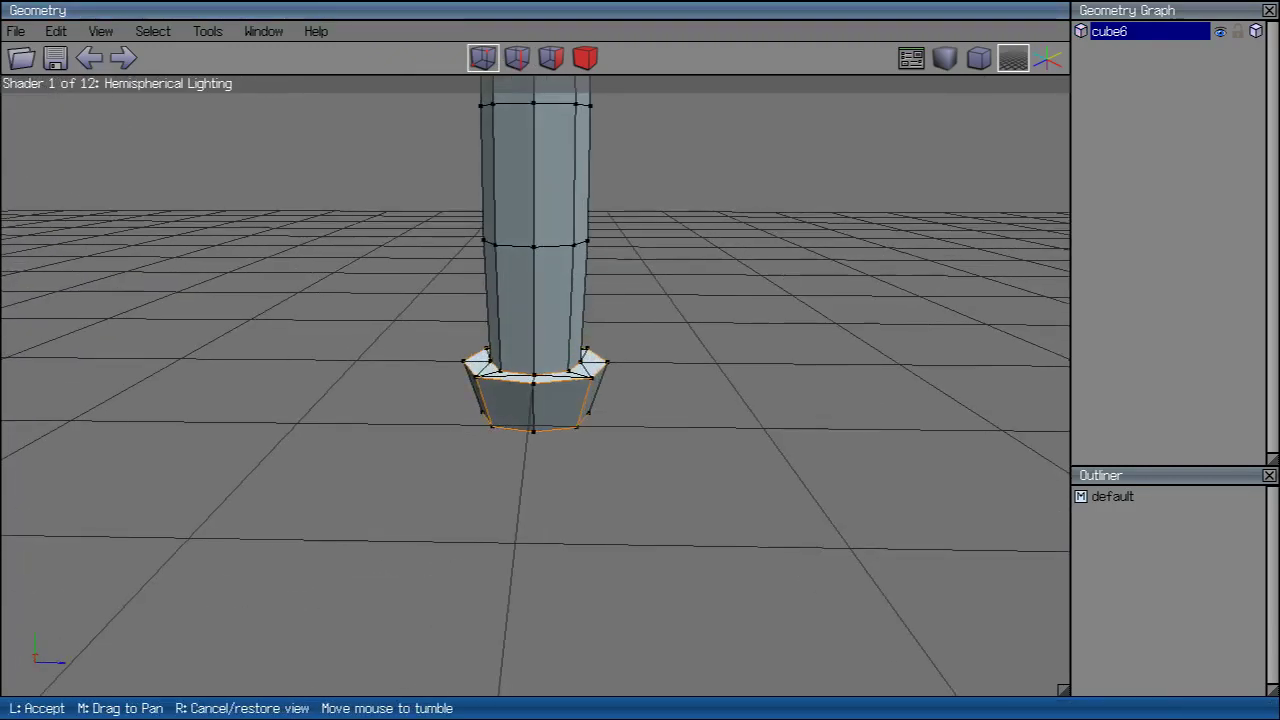
pyautogui.scroll(5, 535, 386)
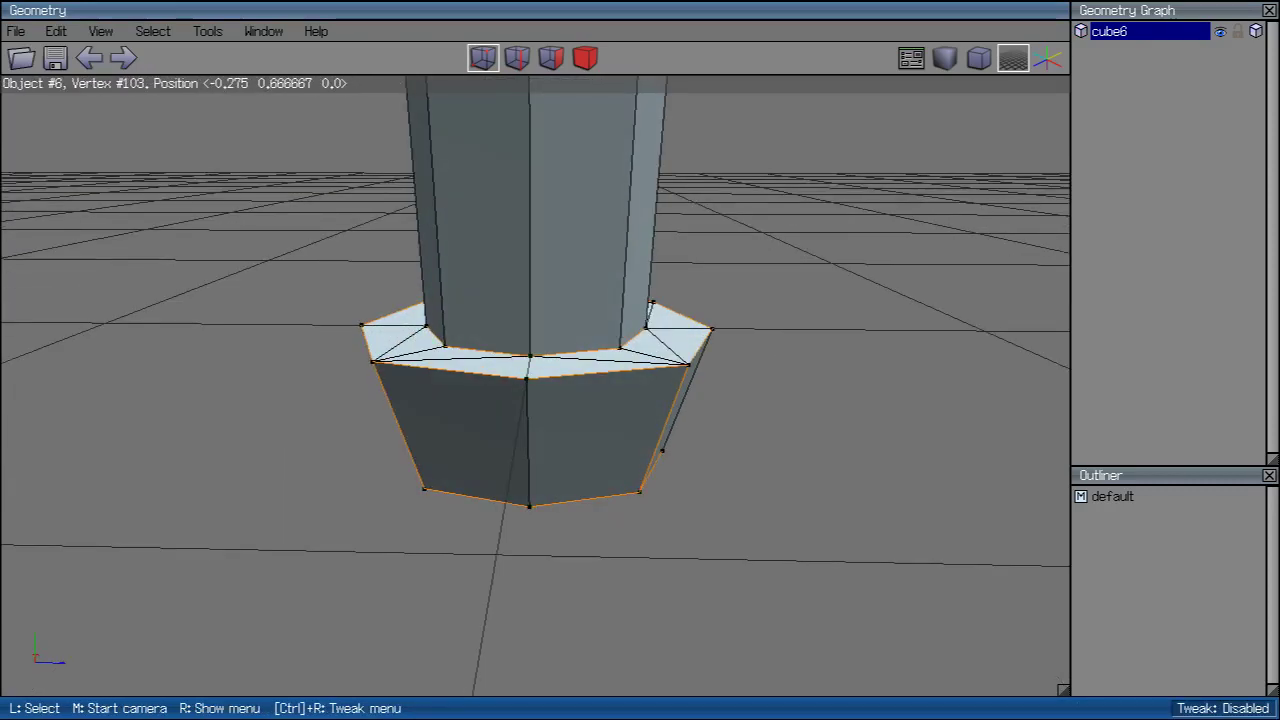
pyautogui.middleClick(535, 457)
pyautogui.click(535, 457)
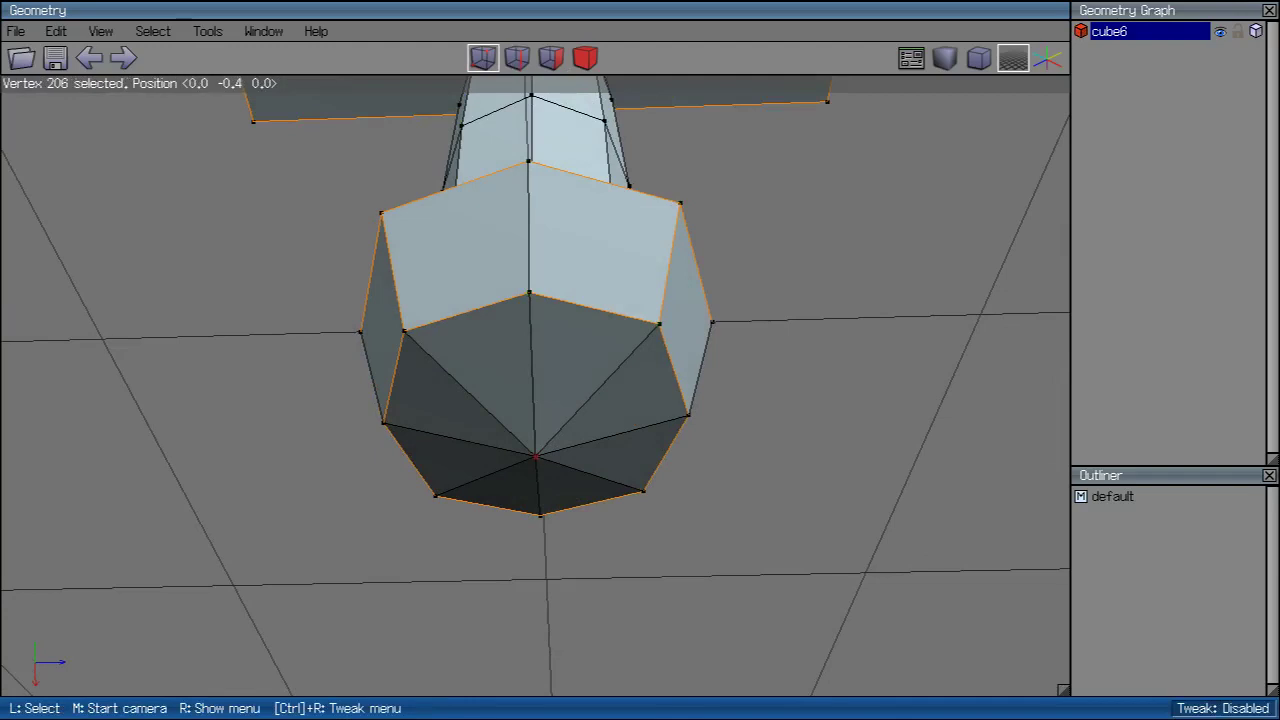
pyautogui.press('+')
pyautogui.press('+')
pyautogui.middleClick(535, 457)
pyautogui.click(535, 457)
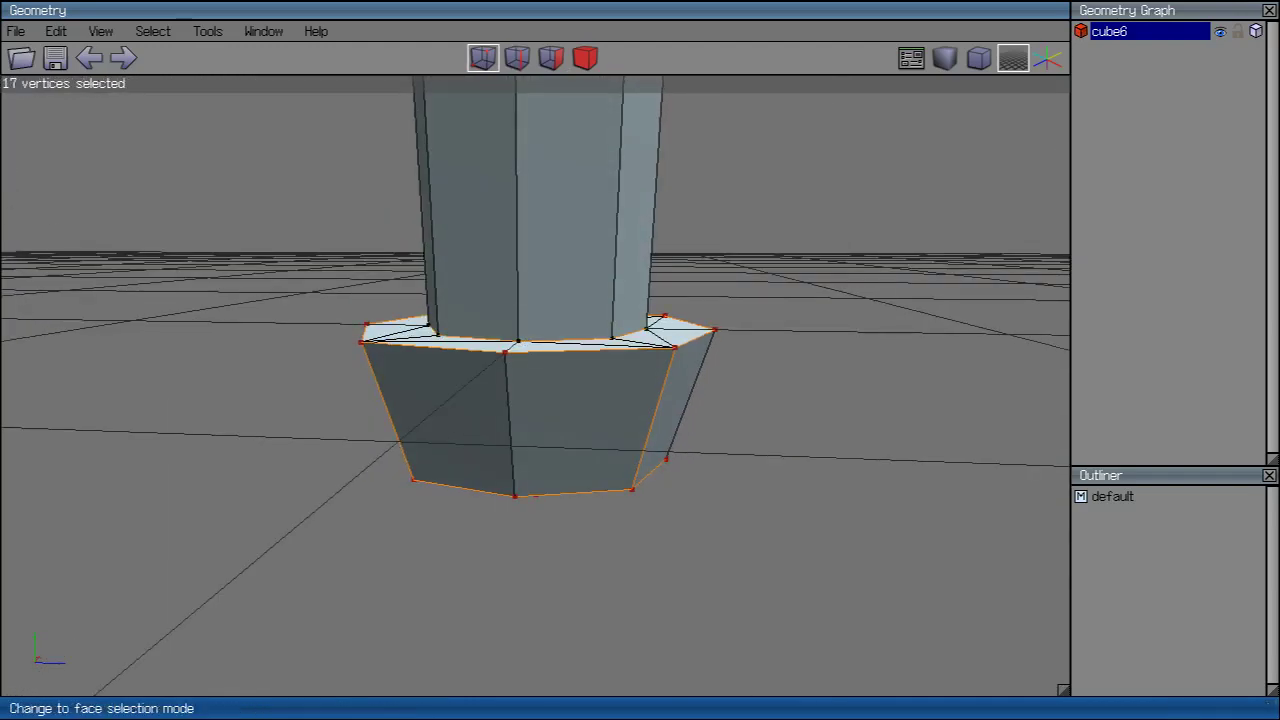
pyautogui.click(551, 57)
pyautogui.rightClick(716, 90)
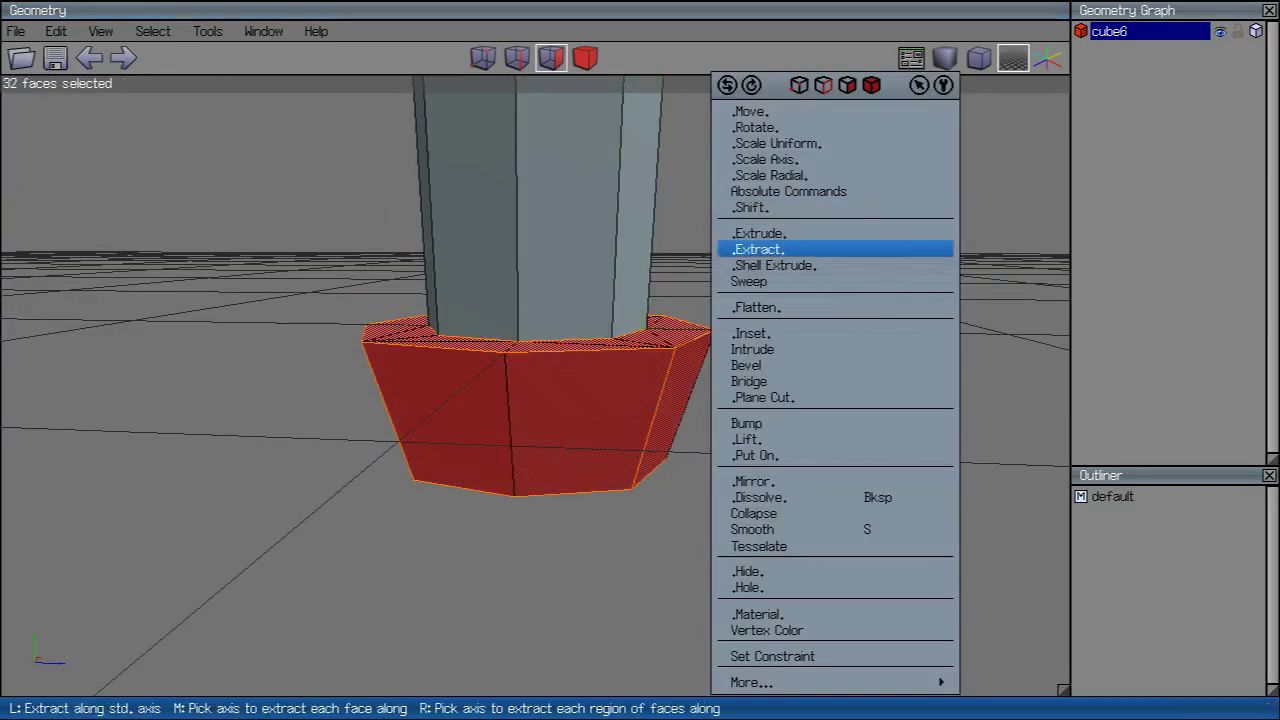
pyautogui.click(760, 249)
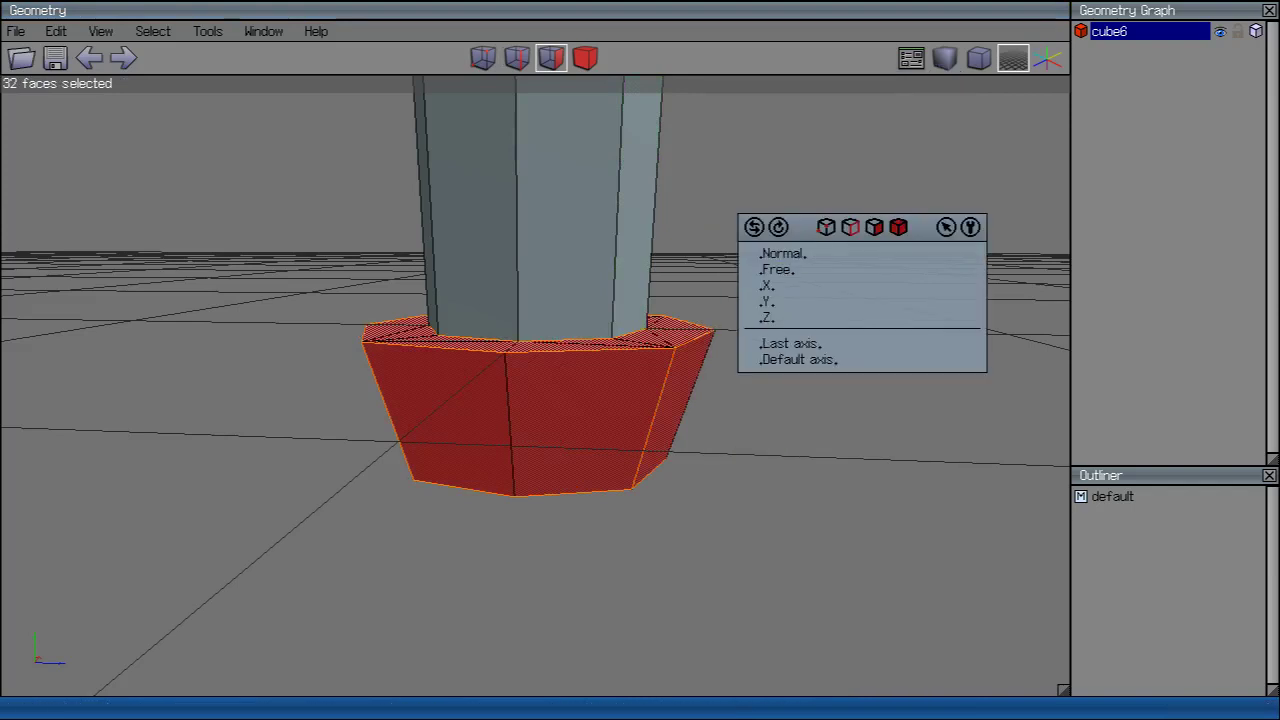
pyautogui.click(765, 253)
pyautogui.click(765, 253)
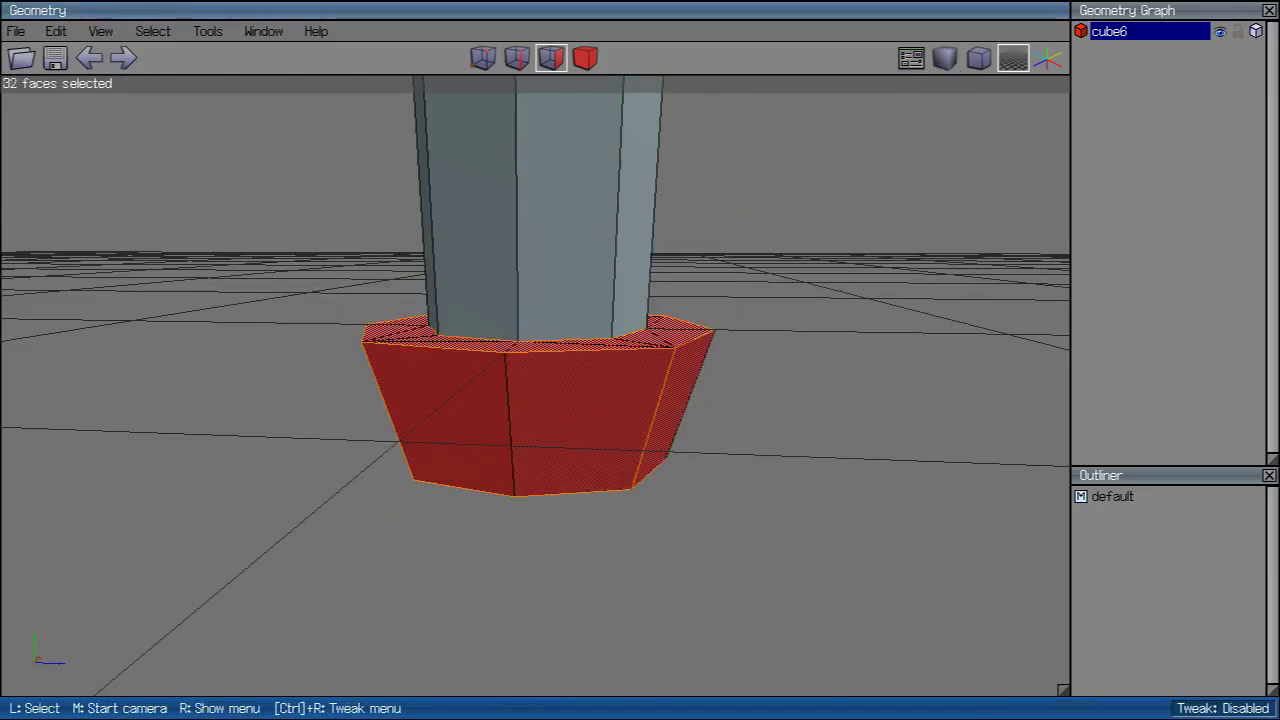
pyautogui.press('v')
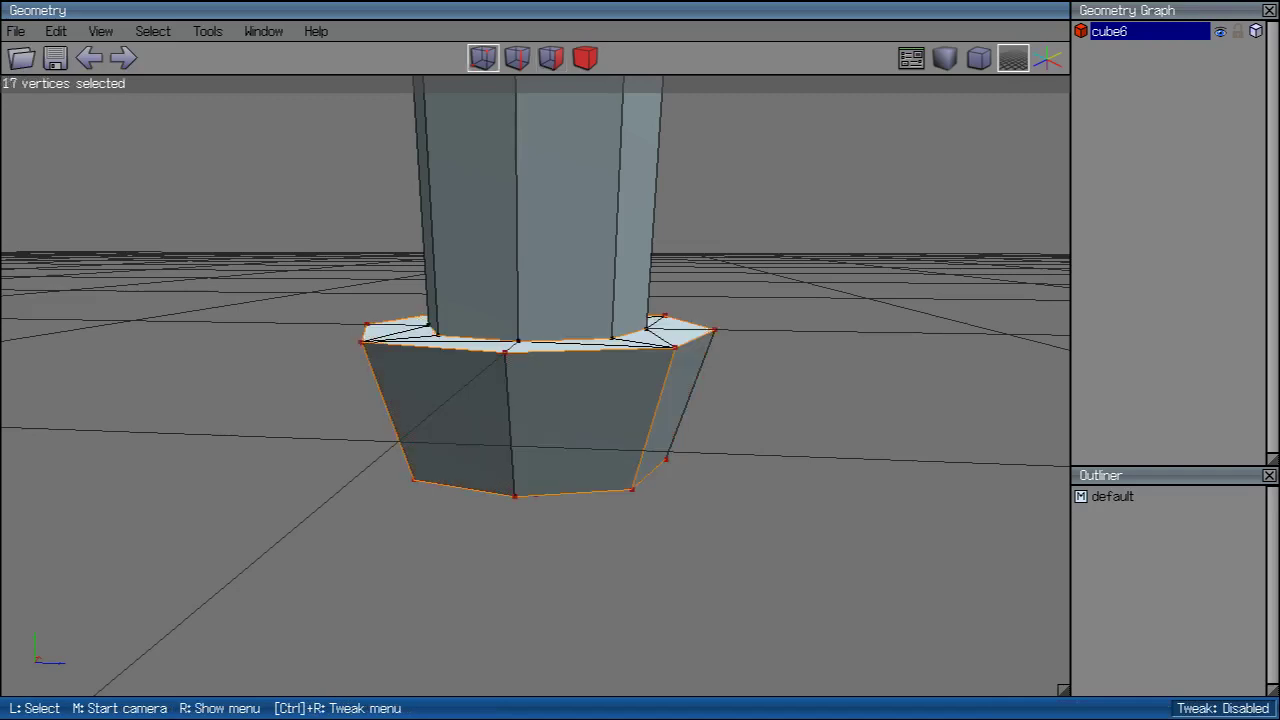
# Step: Try extruding the selected pommel faces downward from the grip and undo the extrusion
pyautogui.click(551, 58)
pyautogui.rightClick(718, 80)
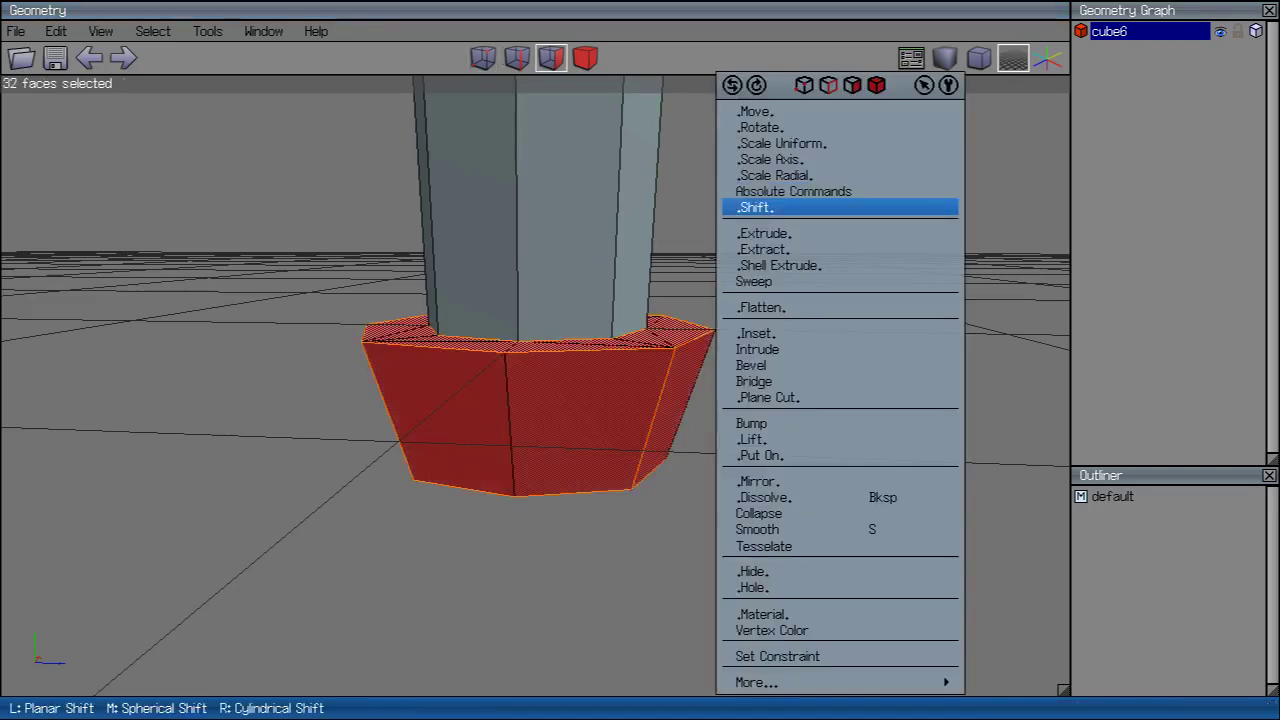
pyautogui.click(763, 233)
pyautogui.click(752, 289)
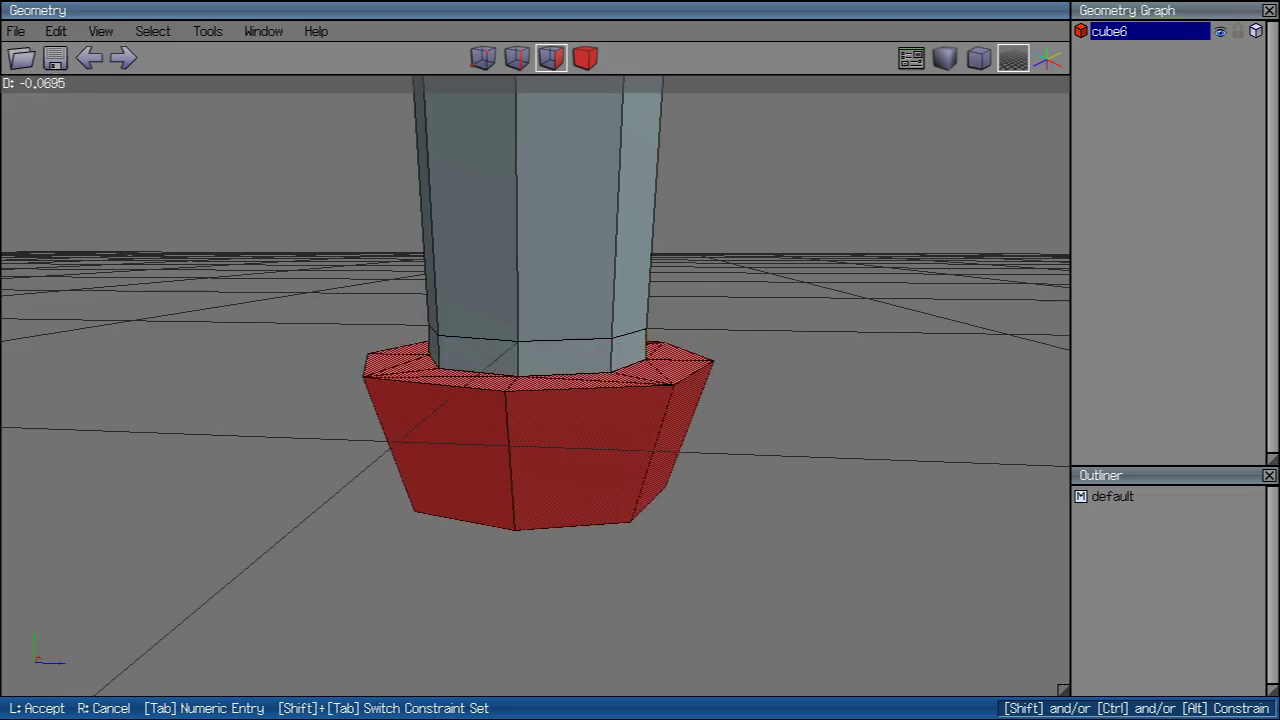
pyautogui.click(752, 289)
pyautogui.hotkey('ctrl', 'z')
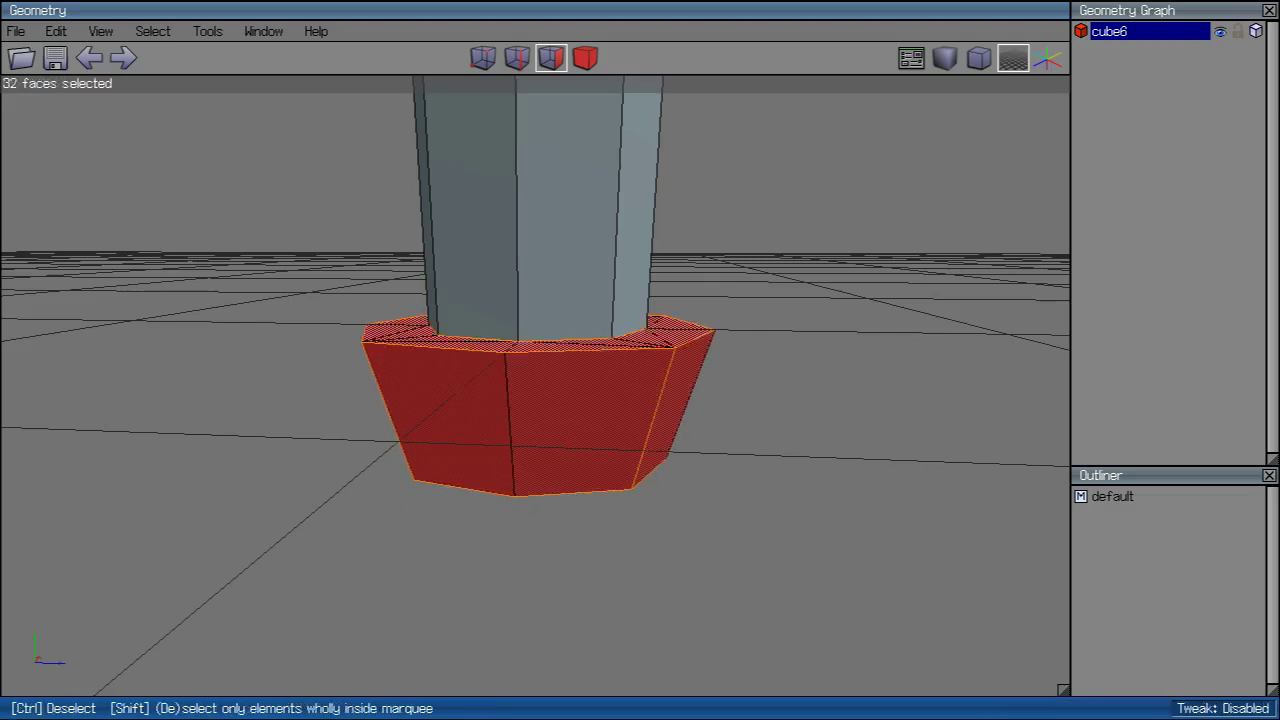
# Step: Undo the last selection growth, leaving only the pommel's side and tip faces selected without its top ring
pyautogui.hotkey('ctrl', 'z')
pyautogui.hotkey('ctrl', 'z')
pyautogui.middleClick(540, 400)
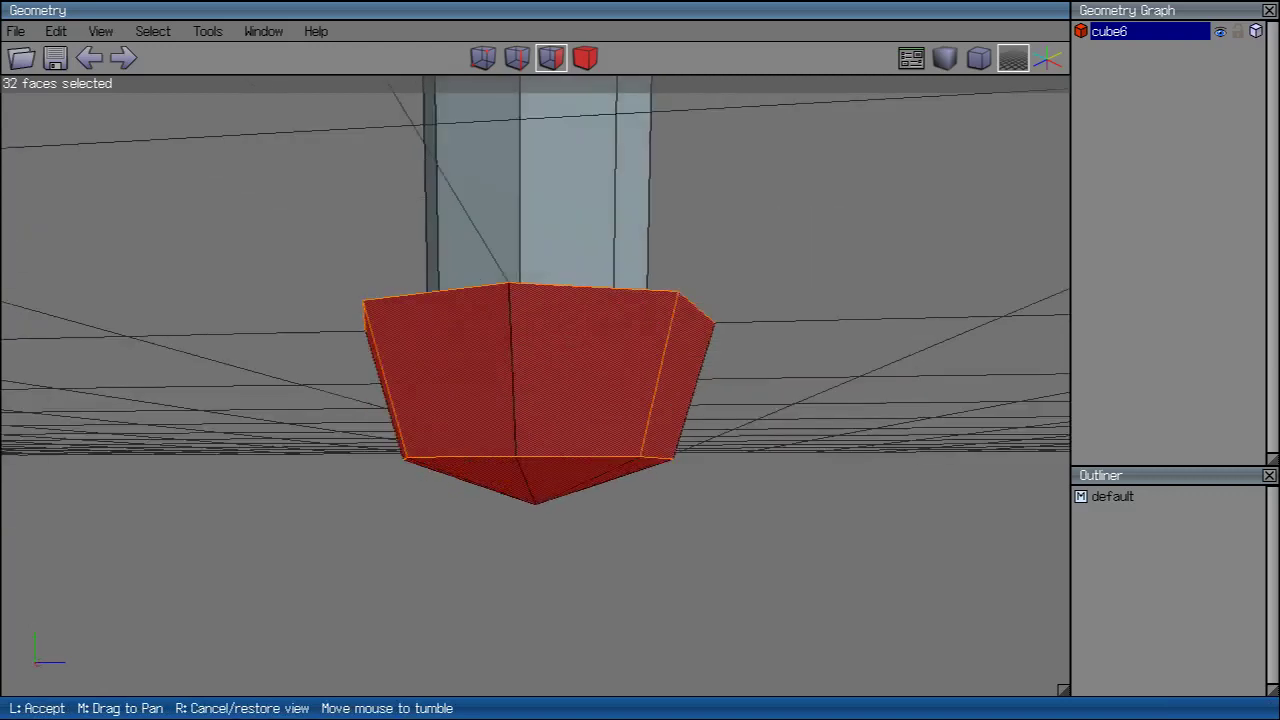
pyautogui.click(540, 400)
pyautogui.middleClick(540, 400)
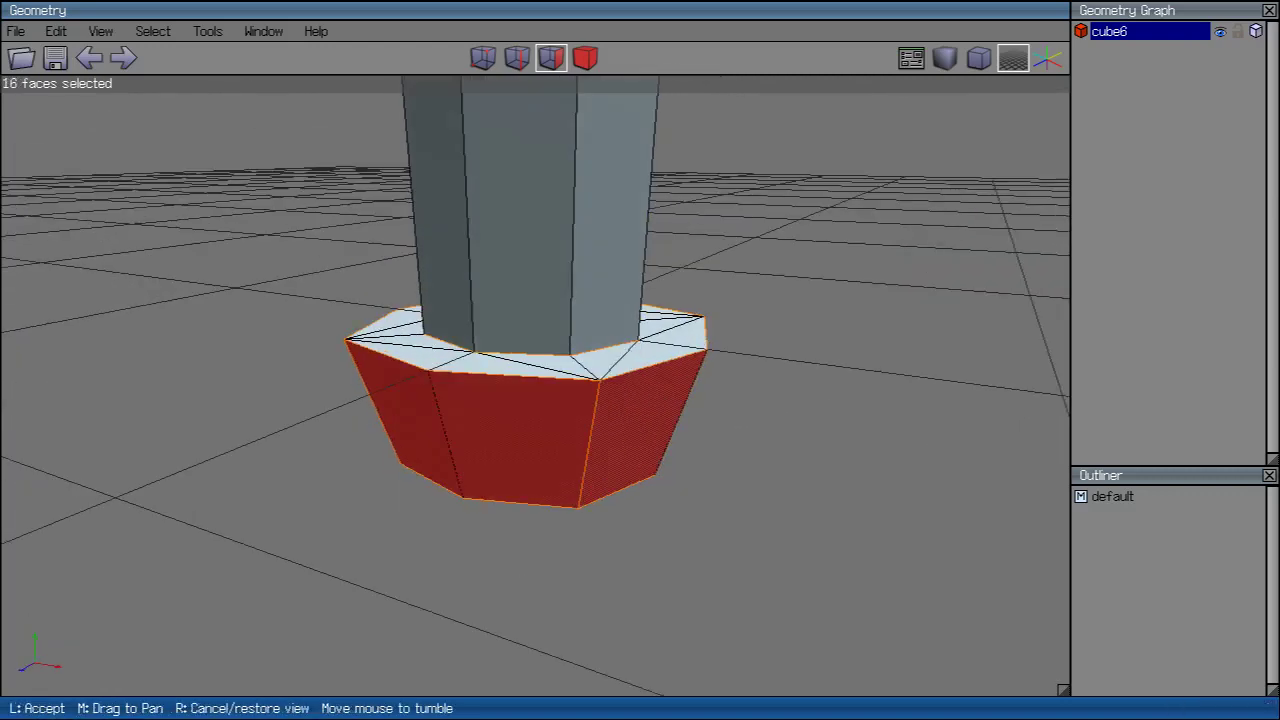
pyautogui.click(605, 80)
# Step: Extrude the selected pommel faces as a region about 0.1 downward along the Y axis, forming a vertical band beneath the upper rim
pyautogui.rightClick(605, 80)
pyautogui.click(648, 233)
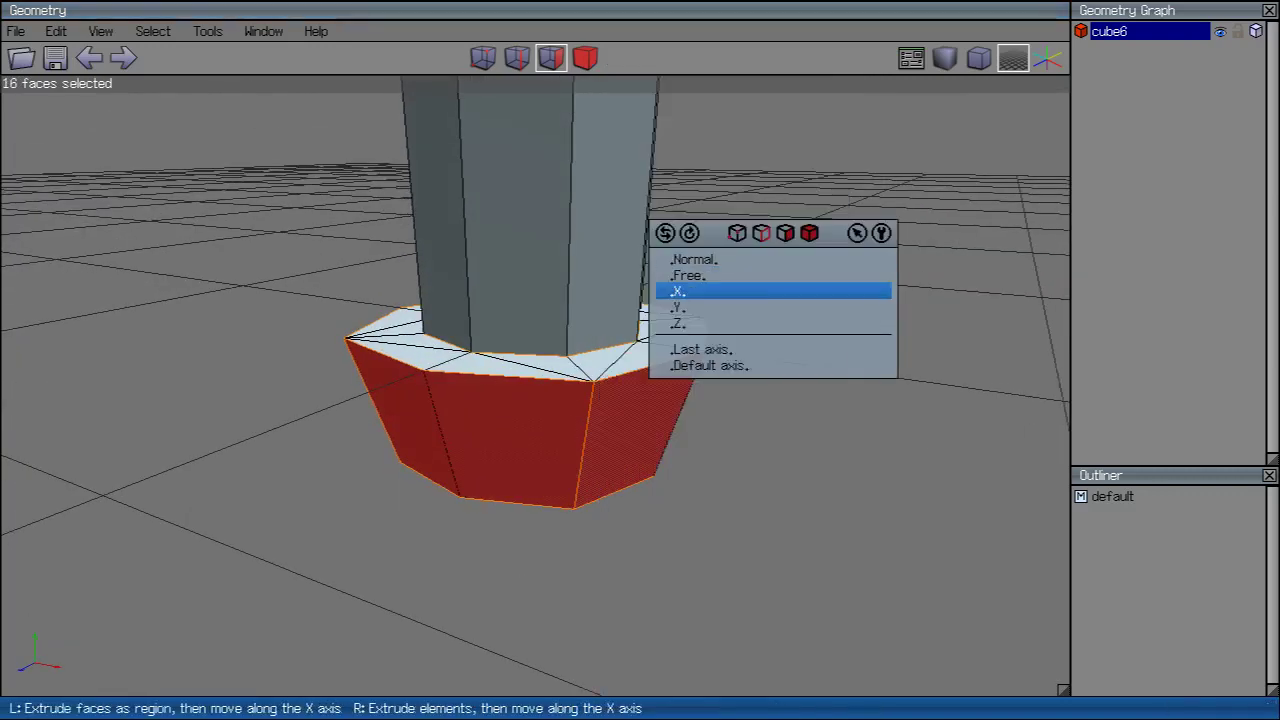
pyautogui.click(690, 288)
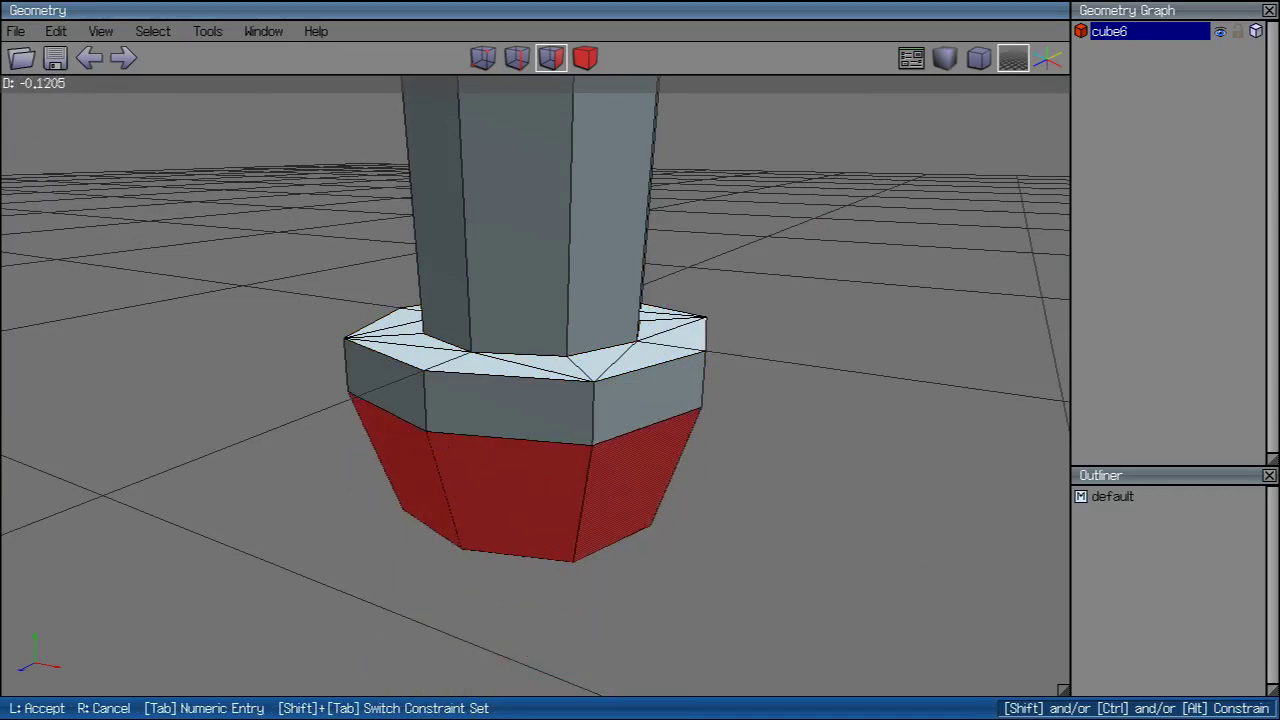
pyautogui.click(615, 150)
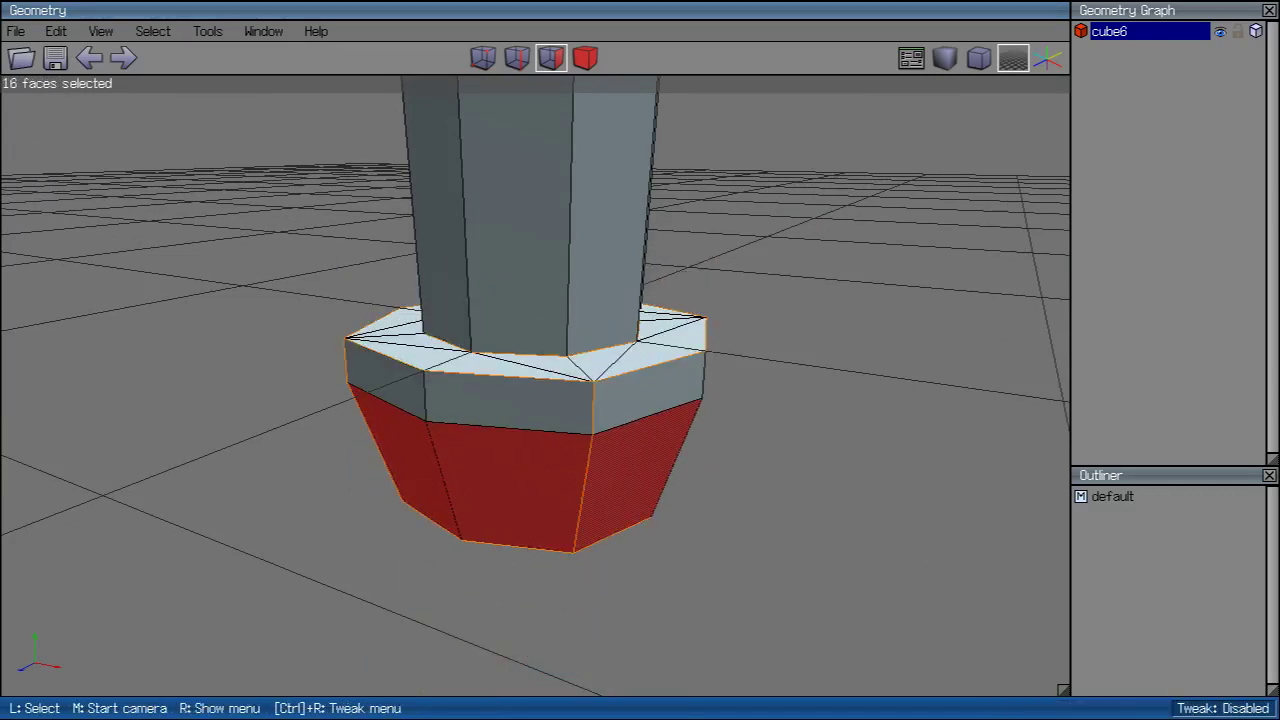
pyautogui.press('space')
pyautogui.middleClick(615, 150)
pyautogui.click(615, 150)
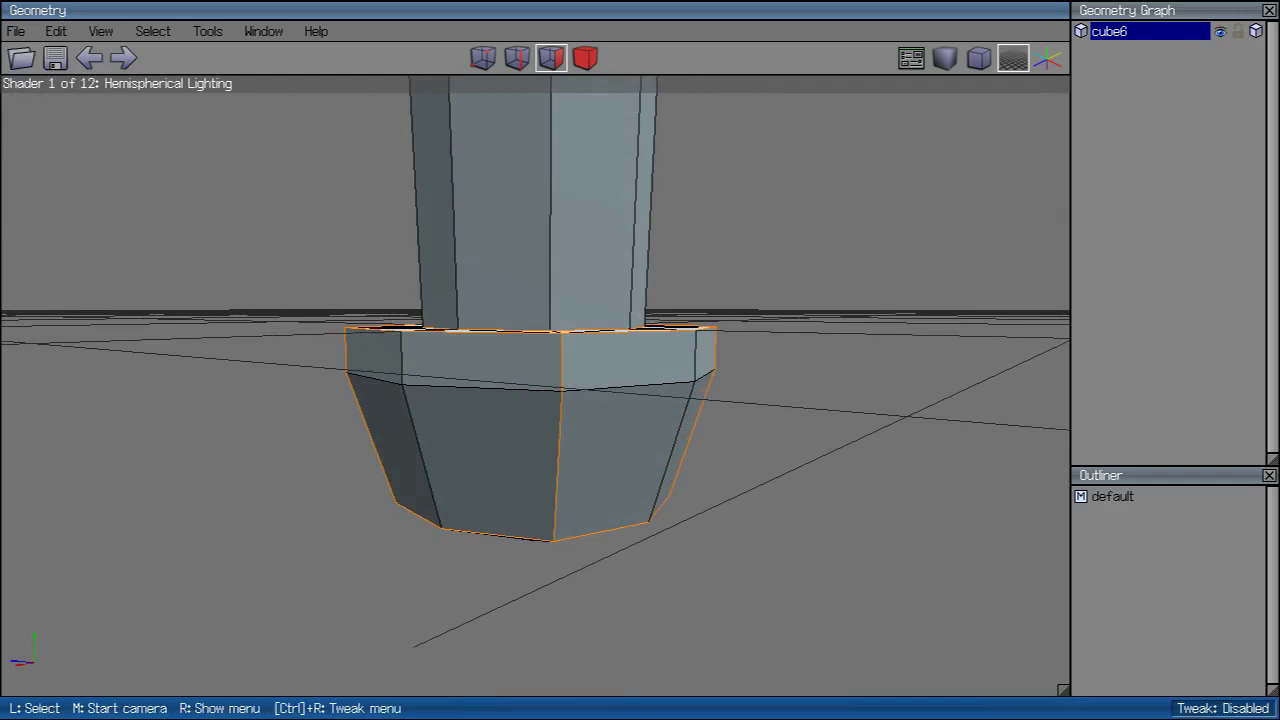
# Step: In an orthographic side view, select all pommel edges below the upper rim and set their hardness to Soft
pyautogui.press('2')
pyautogui.press('z')
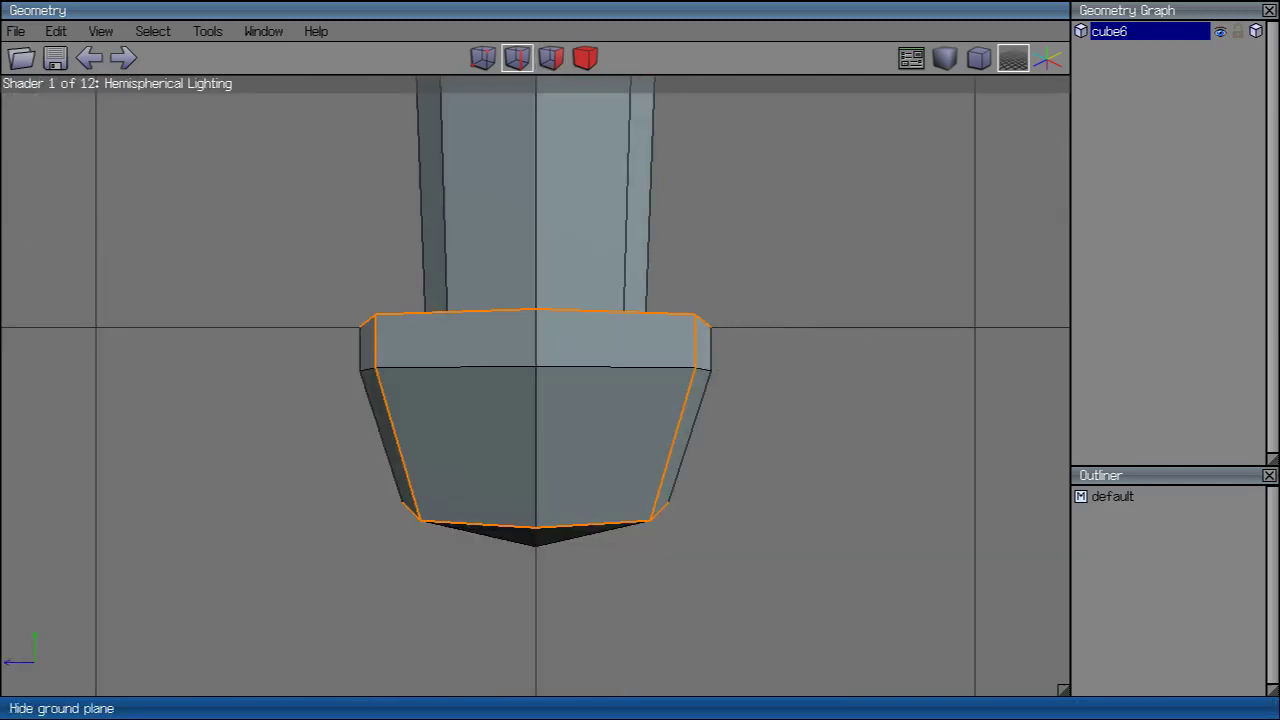
pyautogui.click(1012, 58)
pyautogui.click(979, 58)
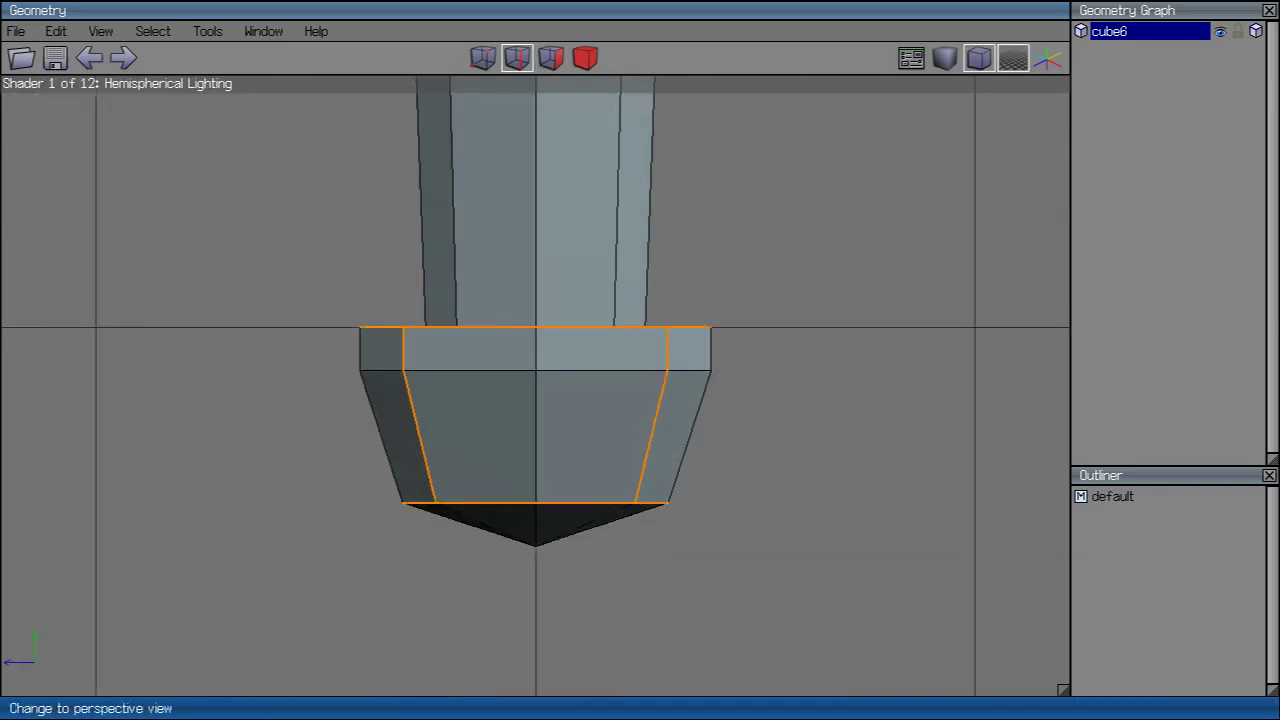
pyautogui.moveTo(640, 430); pyautogui.dragTo(790, 520)
pyautogui.rightClick(790, 520)
pyautogui.click(788, 562)
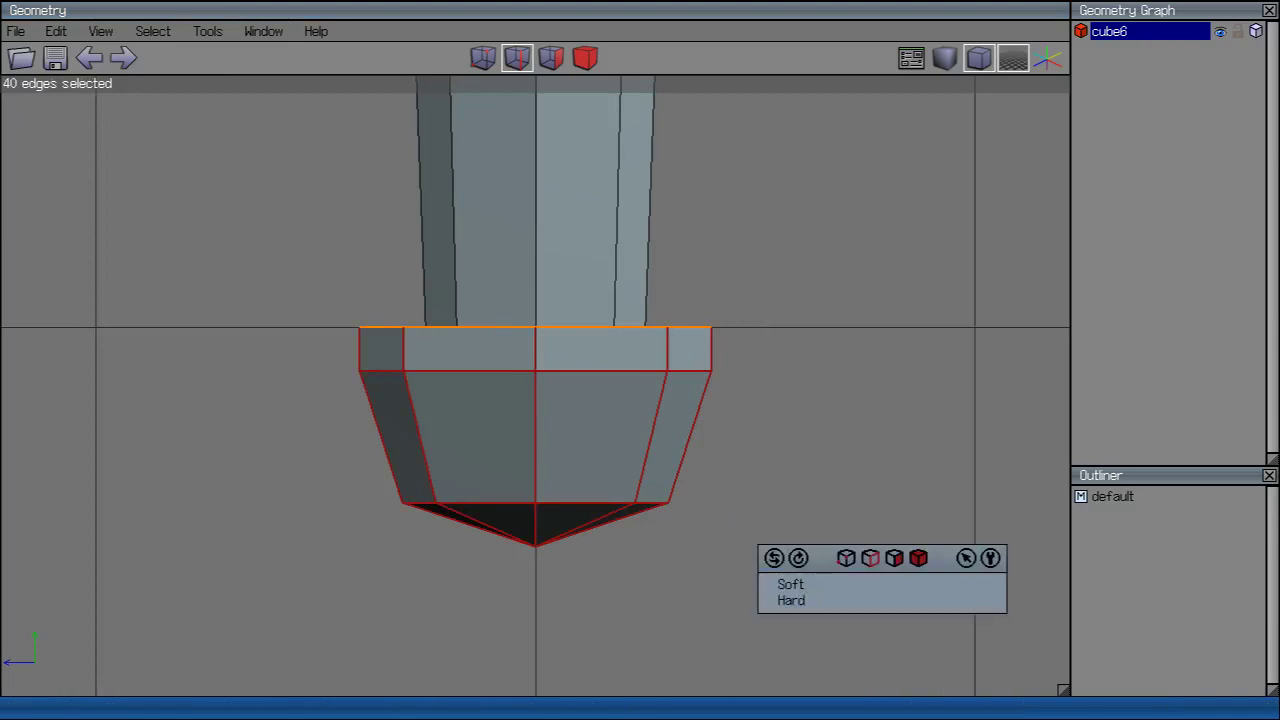
pyautogui.click(776, 598)
pyautogui.press('space')
# Step: Display the model smooth-shaded in perspective and examine the softened pommel and the whole sword
pyautogui.click(944, 58)
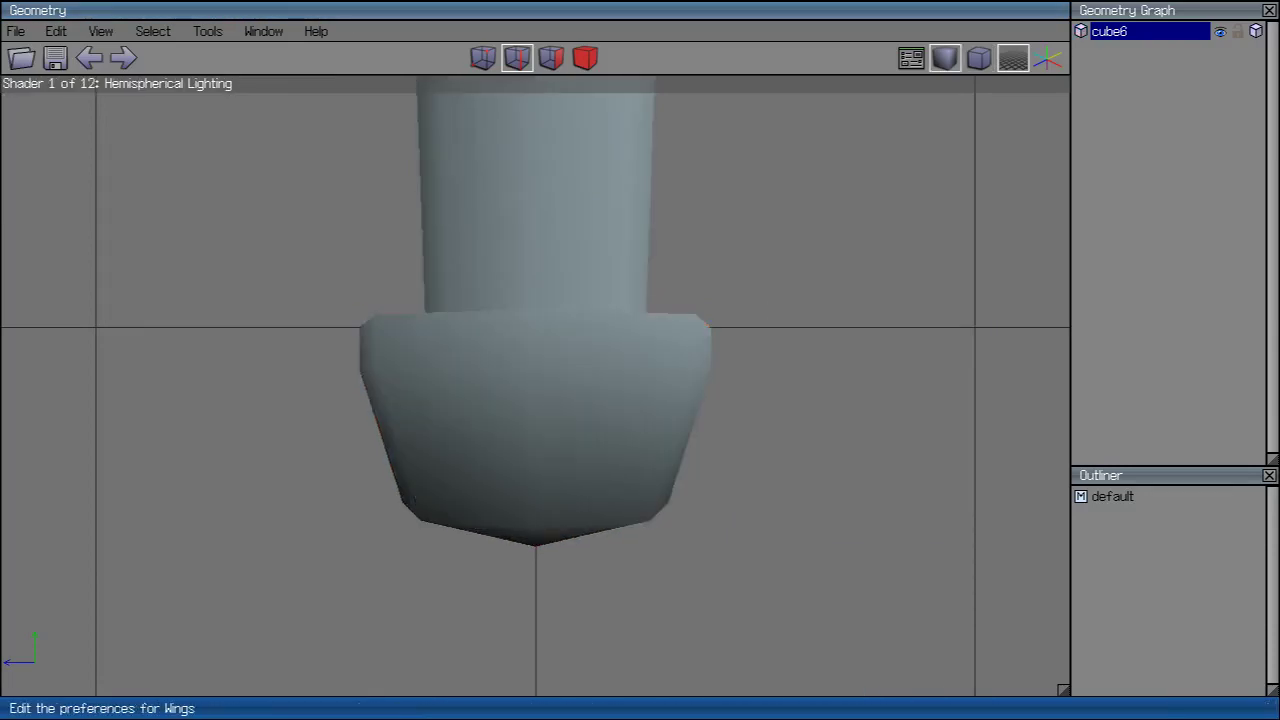
pyautogui.click(979, 58)
pyautogui.middleClick(979, 58)
pyautogui.scroll(-10, 535, 385)
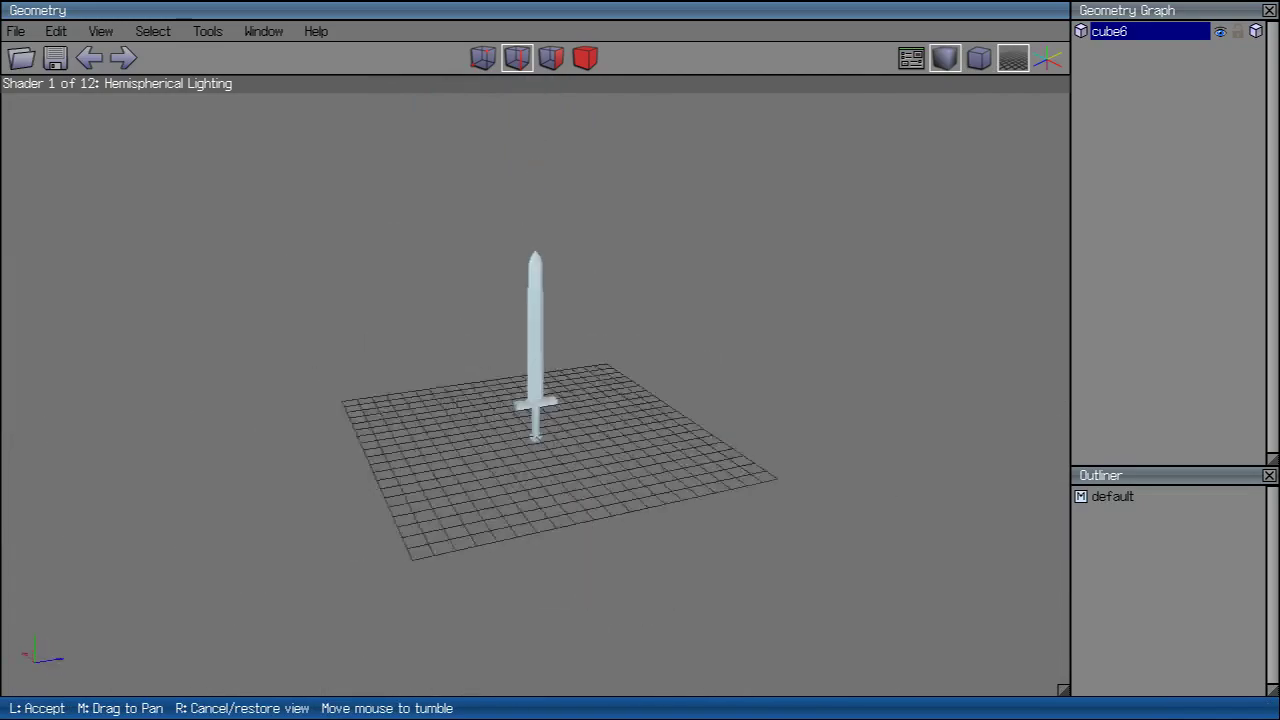
# Step: Turn off smooth shading so the sword is displayed with flat faces and visible edges around the blade and crossguard
pyautogui.scroll(8, 535, 385)
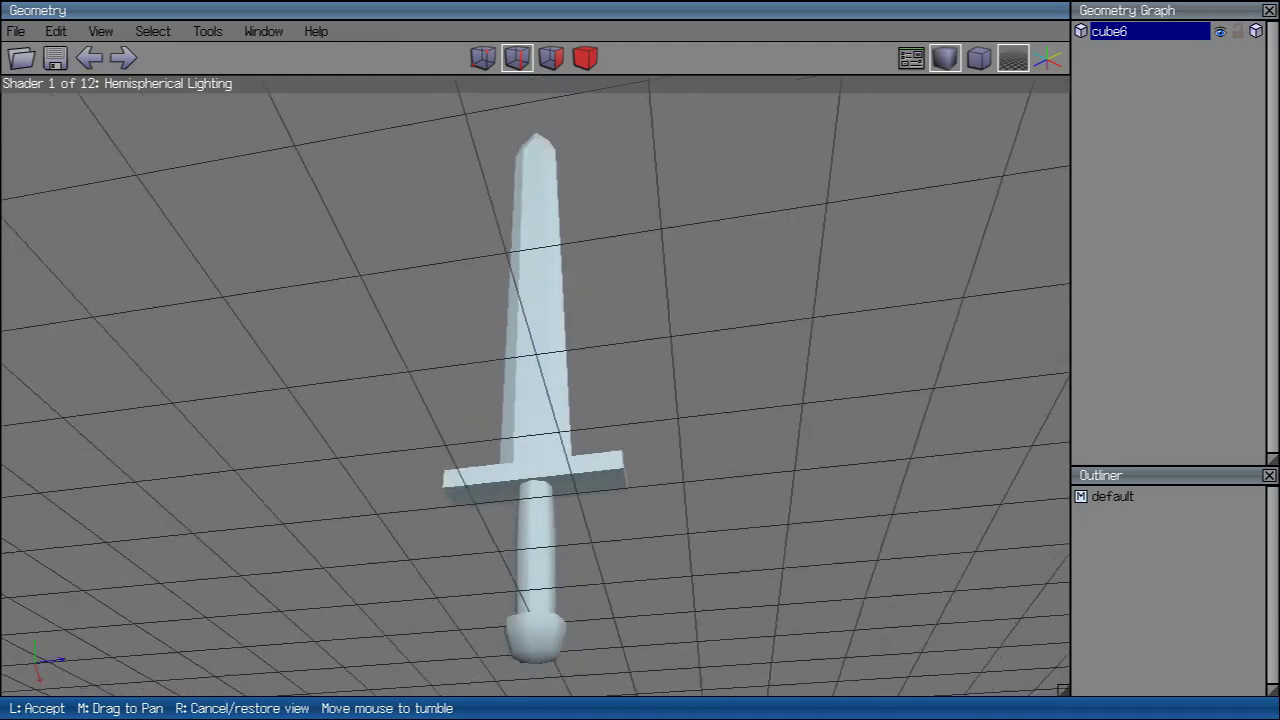
pyautogui.click(614, 537)
pyautogui.scroll(6, 614, 537)
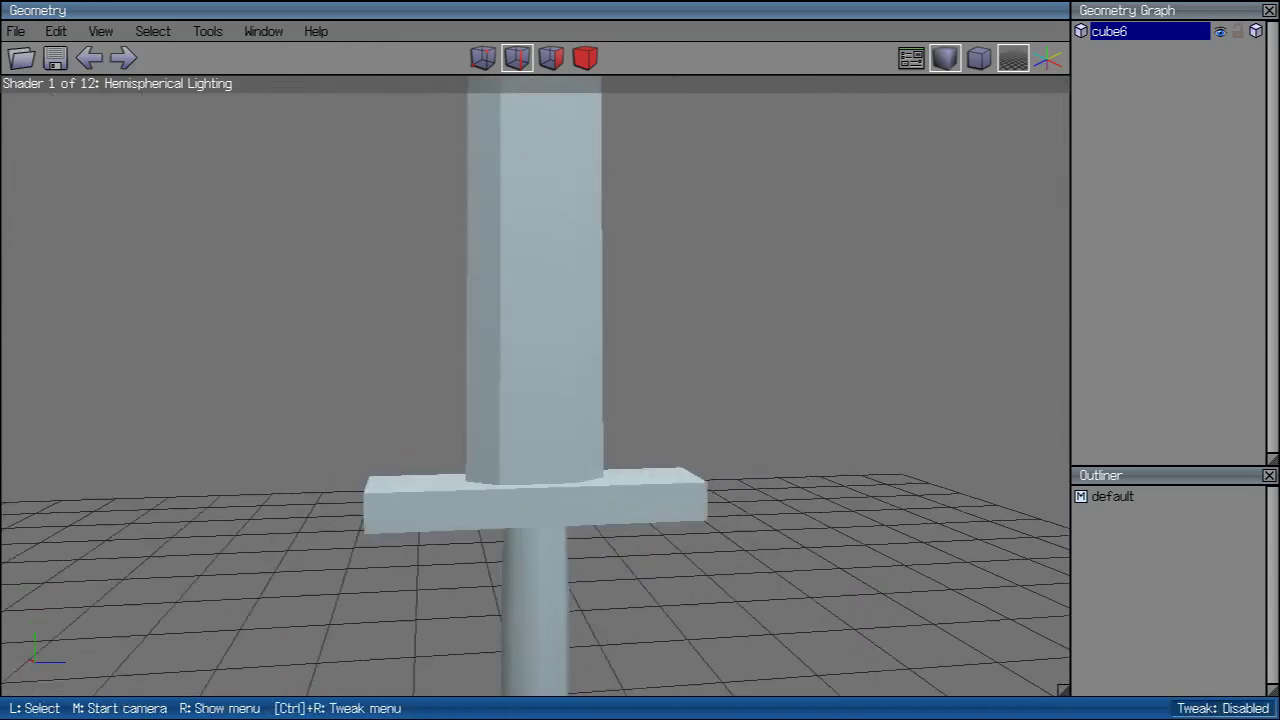
pyautogui.middleClick(614, 537)
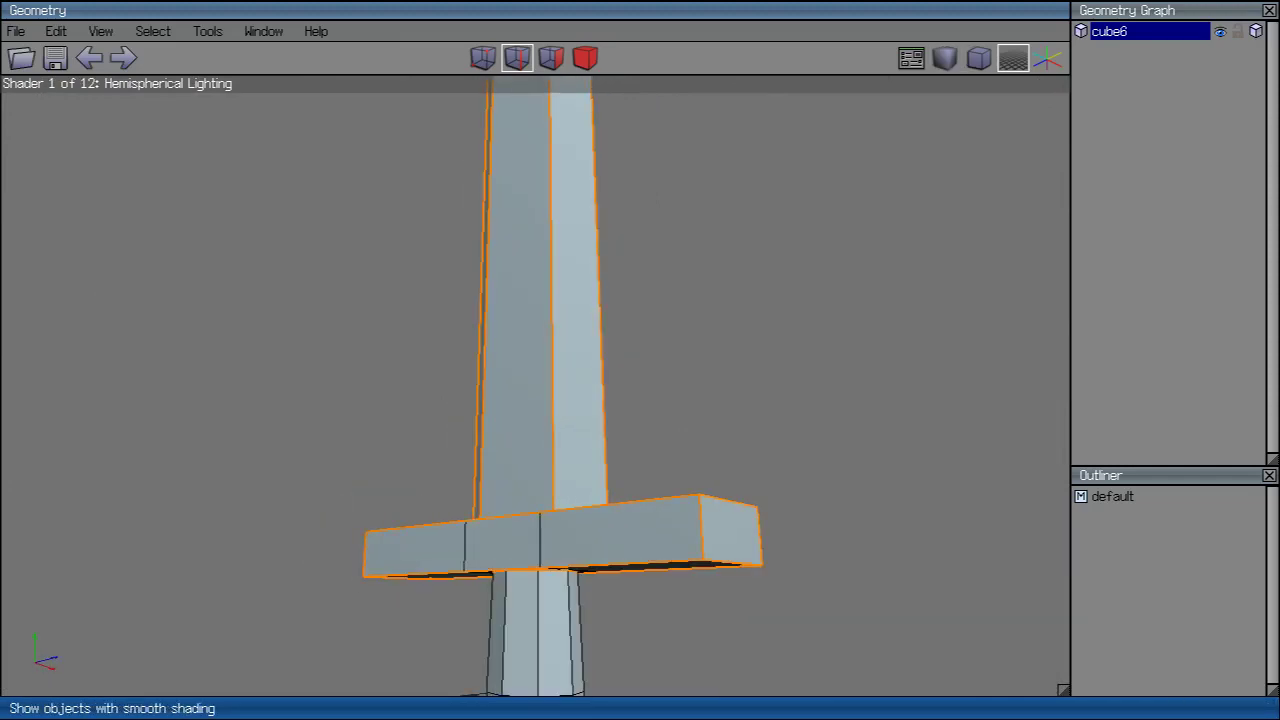
# Step: Dissolve the four diagonal edges on top of the crossguard that run from the blade's base to the guard's outer corners
pyautogui.middleClick(535, 385)
pyautogui.scroll(5, 535, 385)
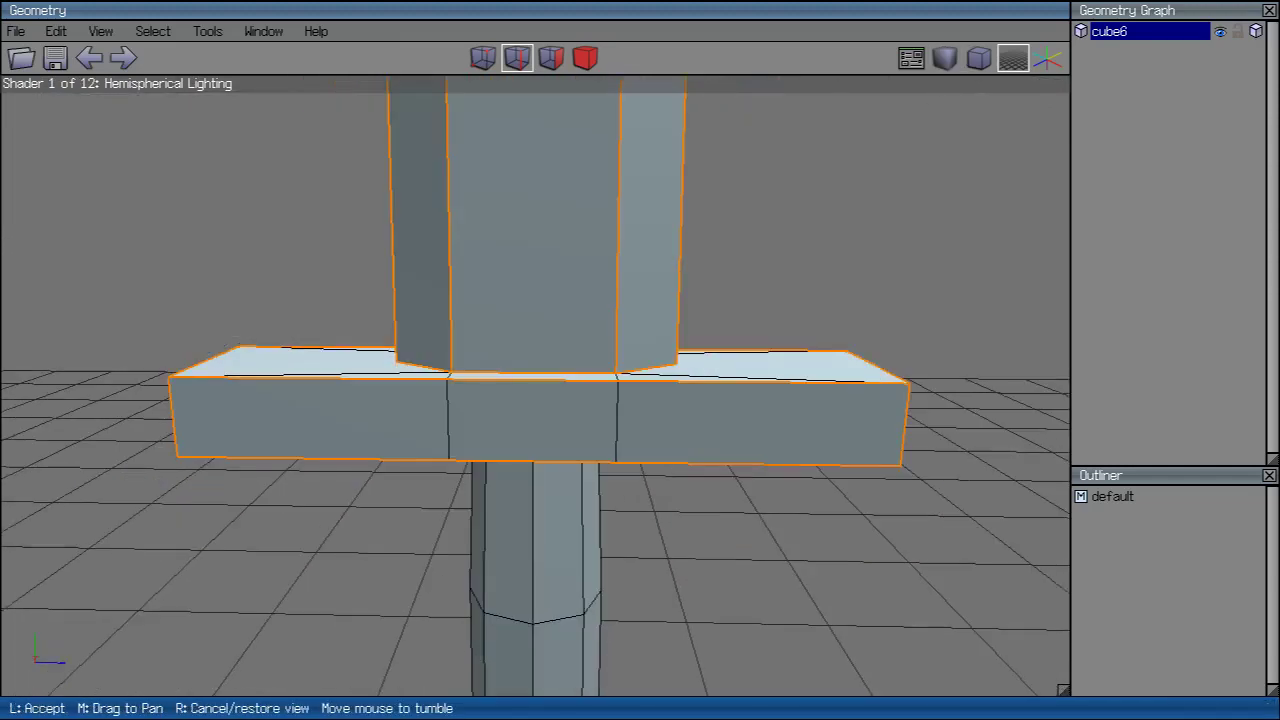
pyautogui.click(815, 388)
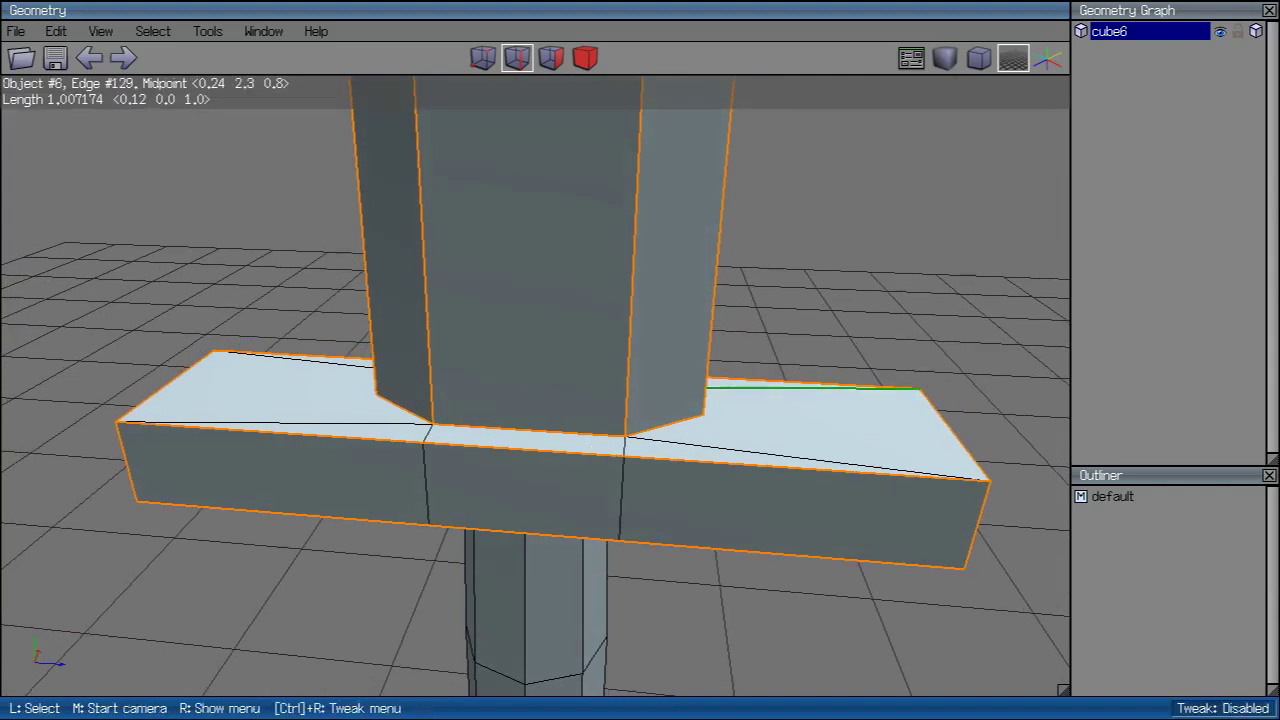
pyautogui.click(807, 458)
pyautogui.click(274, 423)
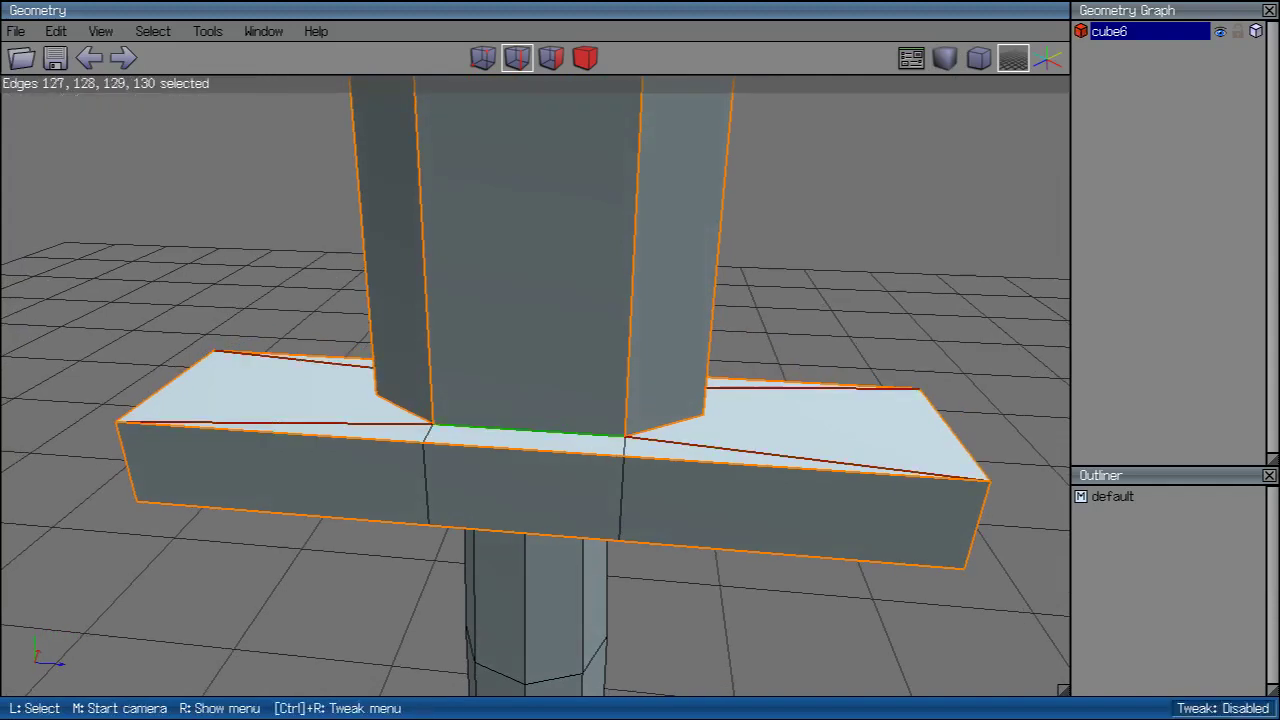
# Step: Cut the eight lengthwise edges of the crossguard's two side sections at their midpoints
pyautogui.middleClick(530, 432)
pyautogui.scroll(-3, 530, 432)
pyautogui.scroll(3, 530, 432)
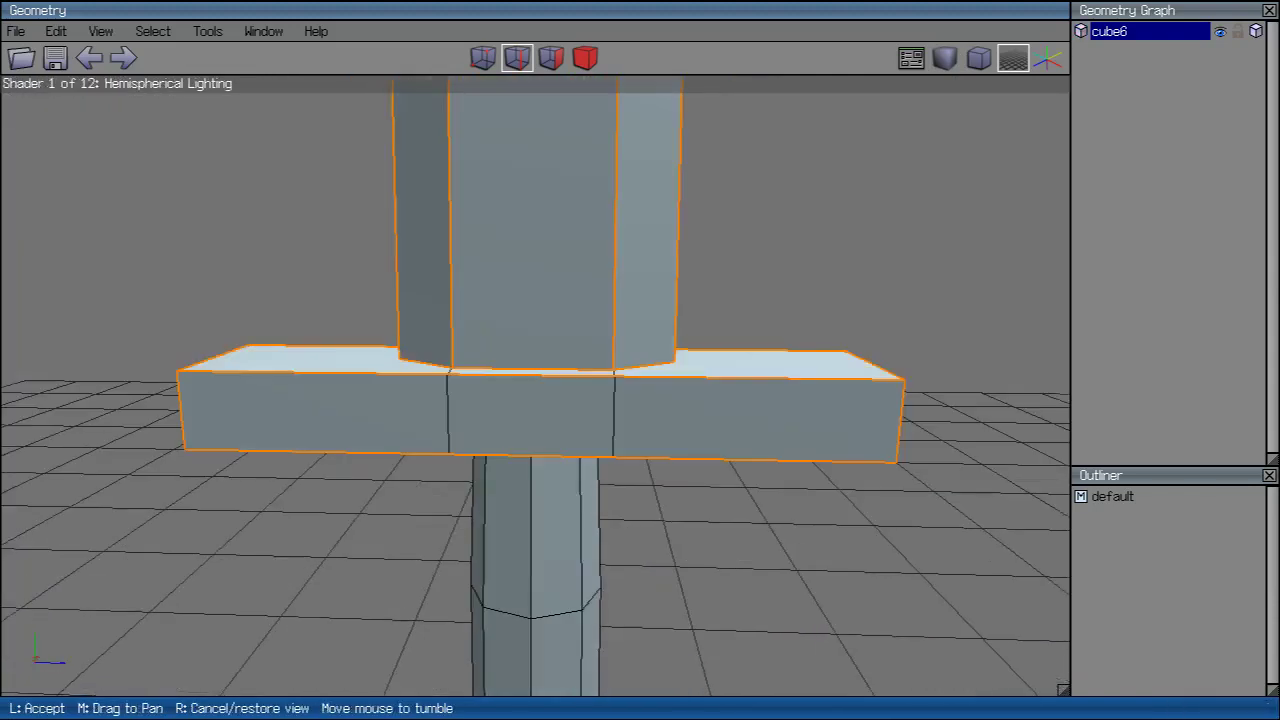
pyautogui.click(530, 432)
pyautogui.moveTo(160, 330); pyautogui.dragTo(440, 480)
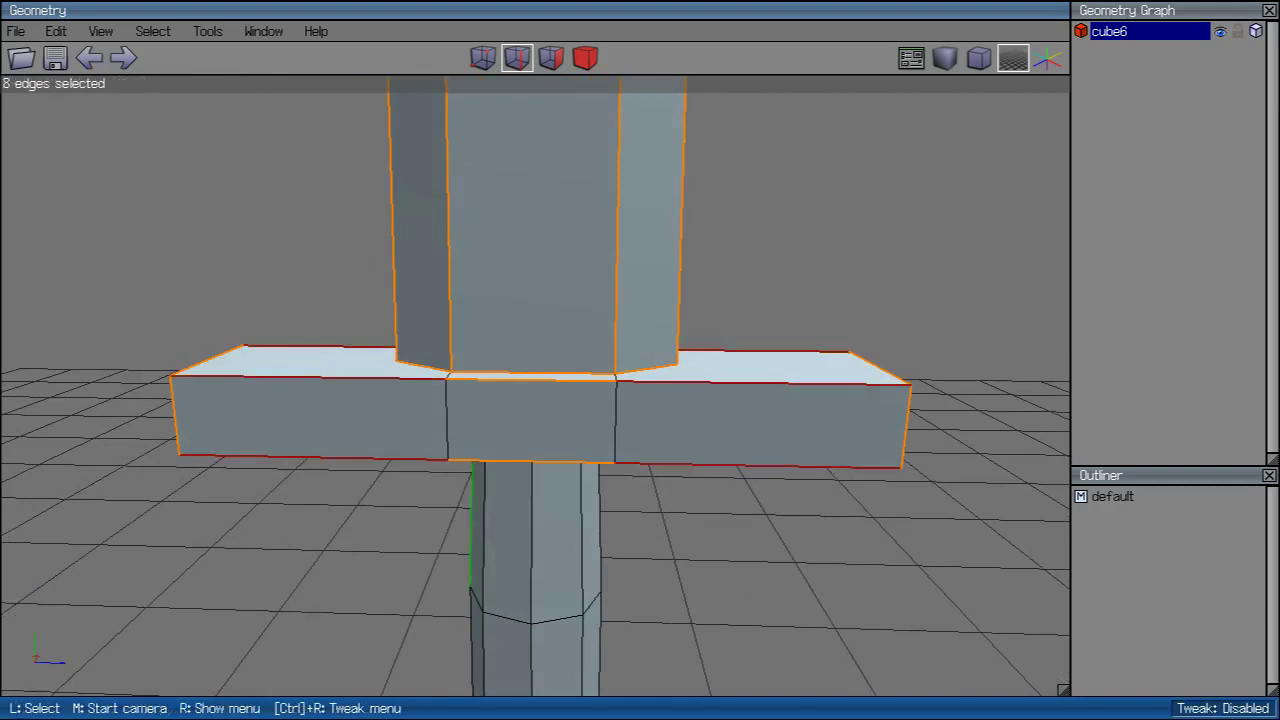
pyautogui.press('v')
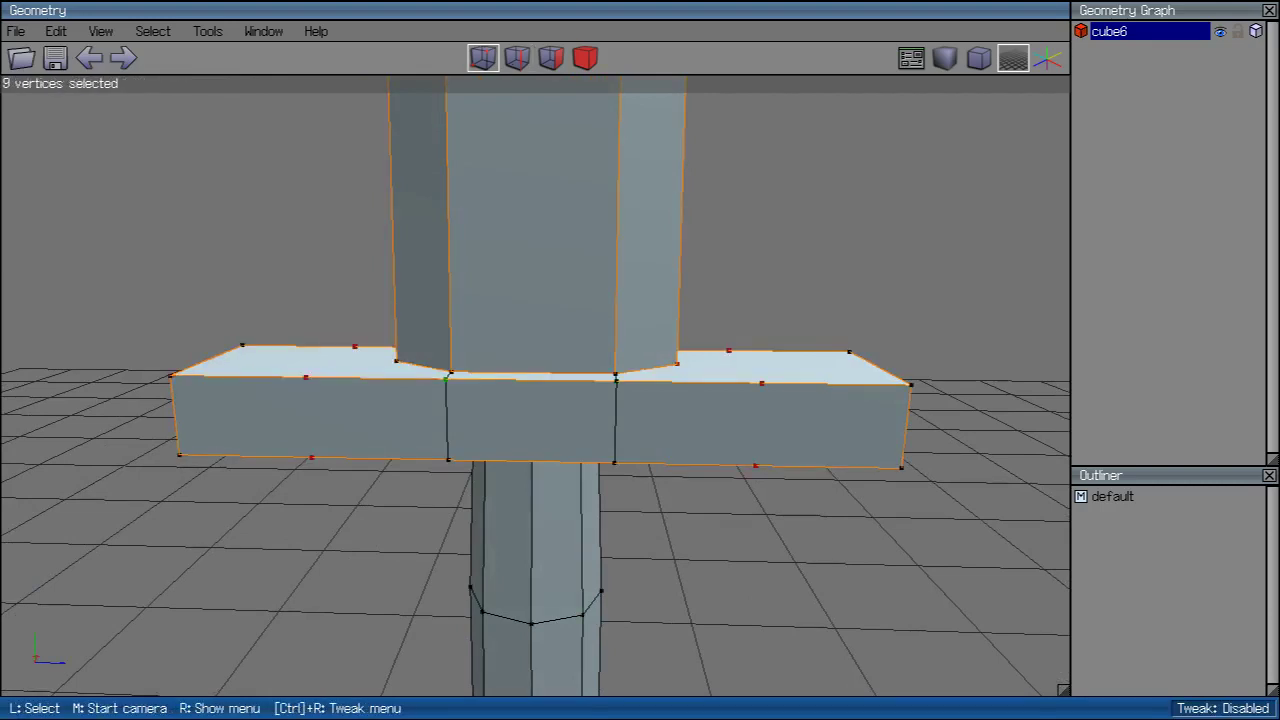
# Step: Connect the midpoint vertices around the crossguard and to the blade's outer base corner on each side
pyautogui.middleClick(535, 390)
pyautogui.click(535, 390)
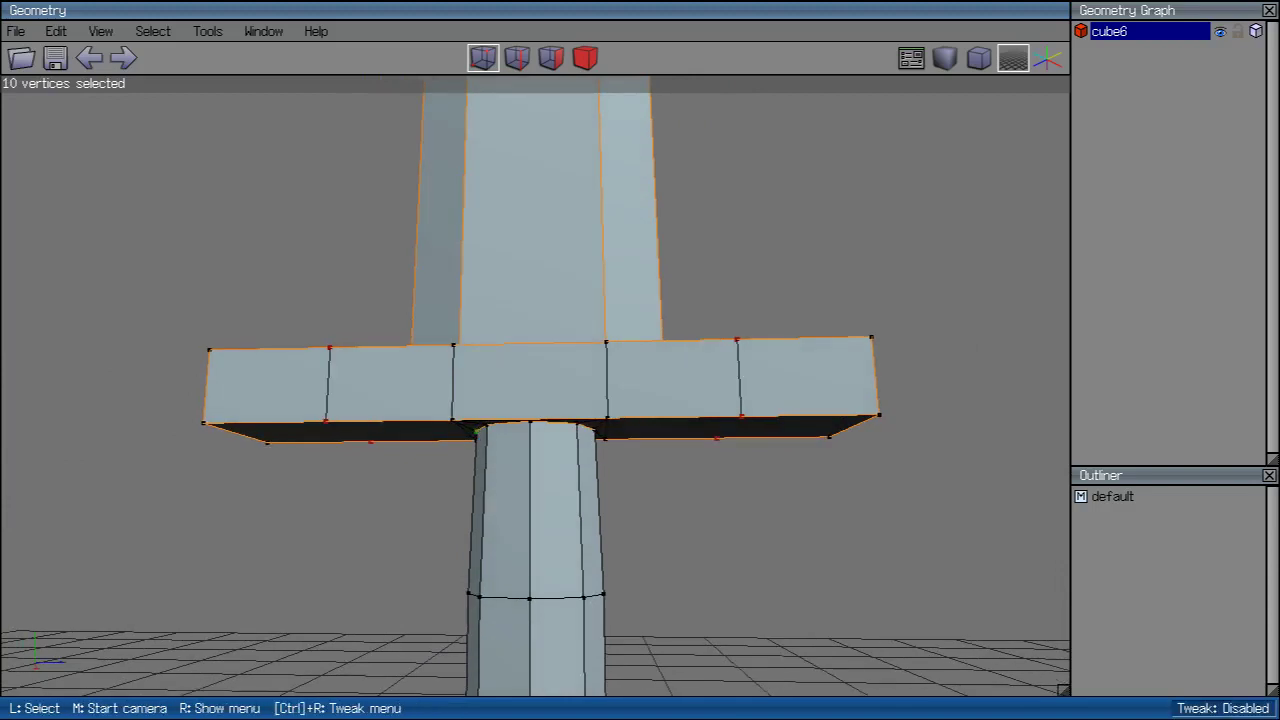
pyautogui.middleClick(535, 390)
pyautogui.scroll(3, 535, 390)
pyautogui.scroll(-3, 535, 390)
pyautogui.click(535, 390)
pyautogui.scroll(-2, 535, 390)
pyautogui.press('space')
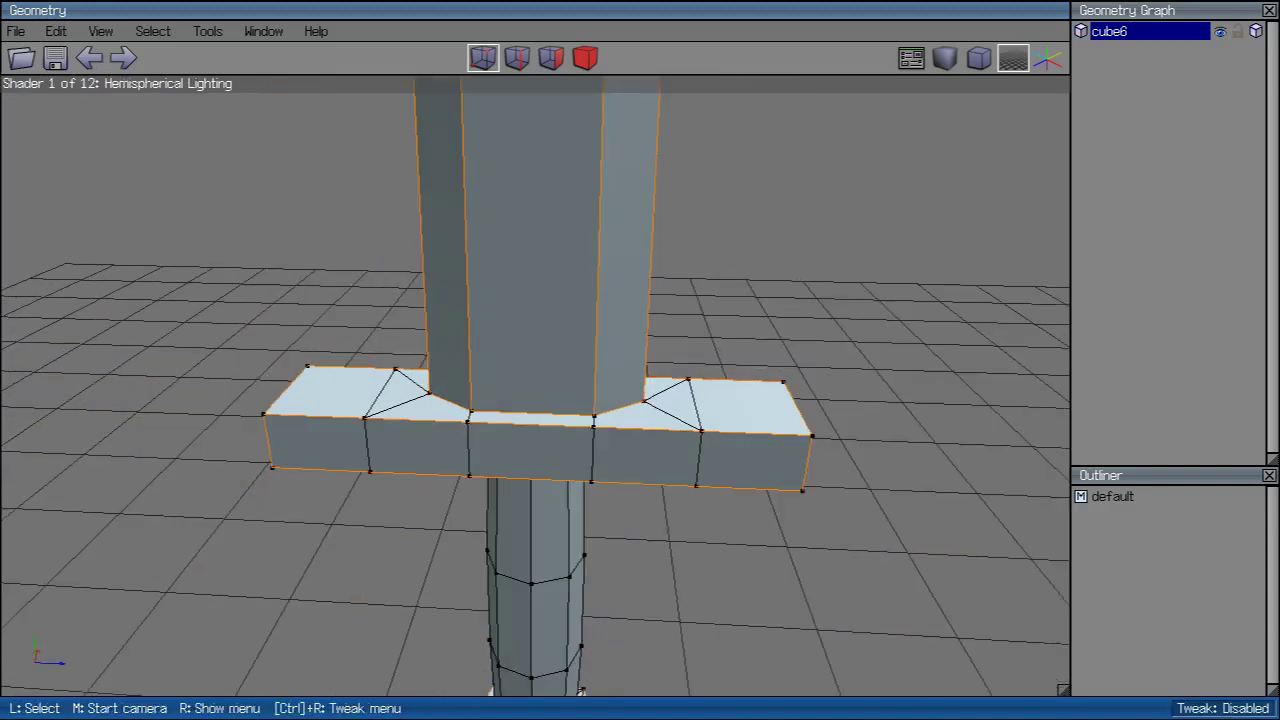
# Step: Dissolve the two straight edges crossing the crossguard's top face between the midpoint vertices on either side of the blade
pyautogui.press('e')
pyautogui.click(667, 392)
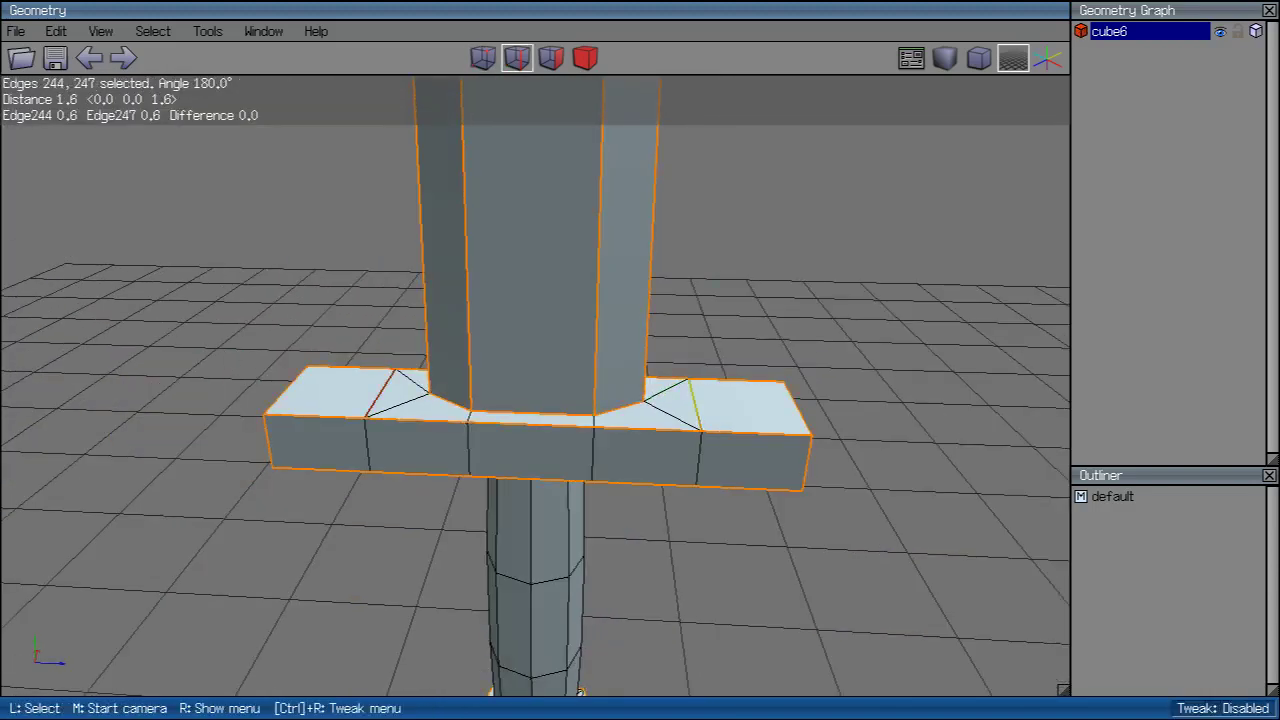
pyautogui.press('space')
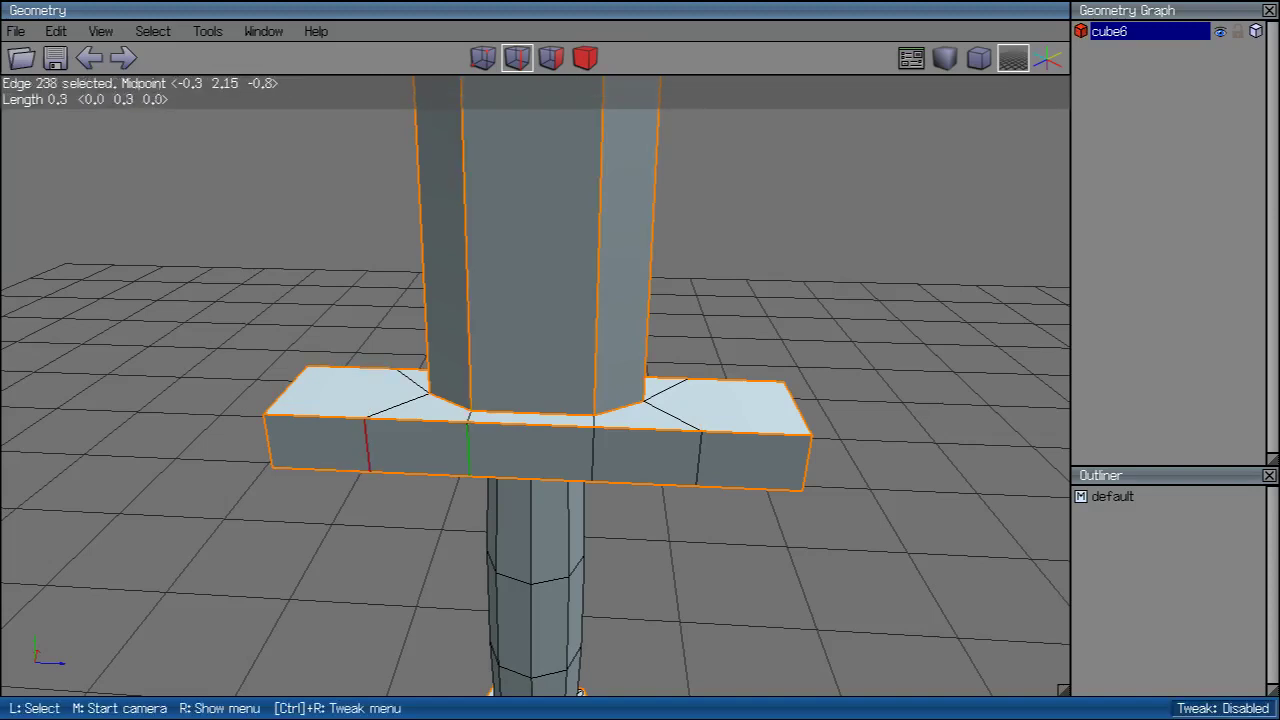
# Step: Select the eight midpoint vertices of the crossguard and scale them along Z to 67%
pyautogui.press('l')
pyautogui.press('v')
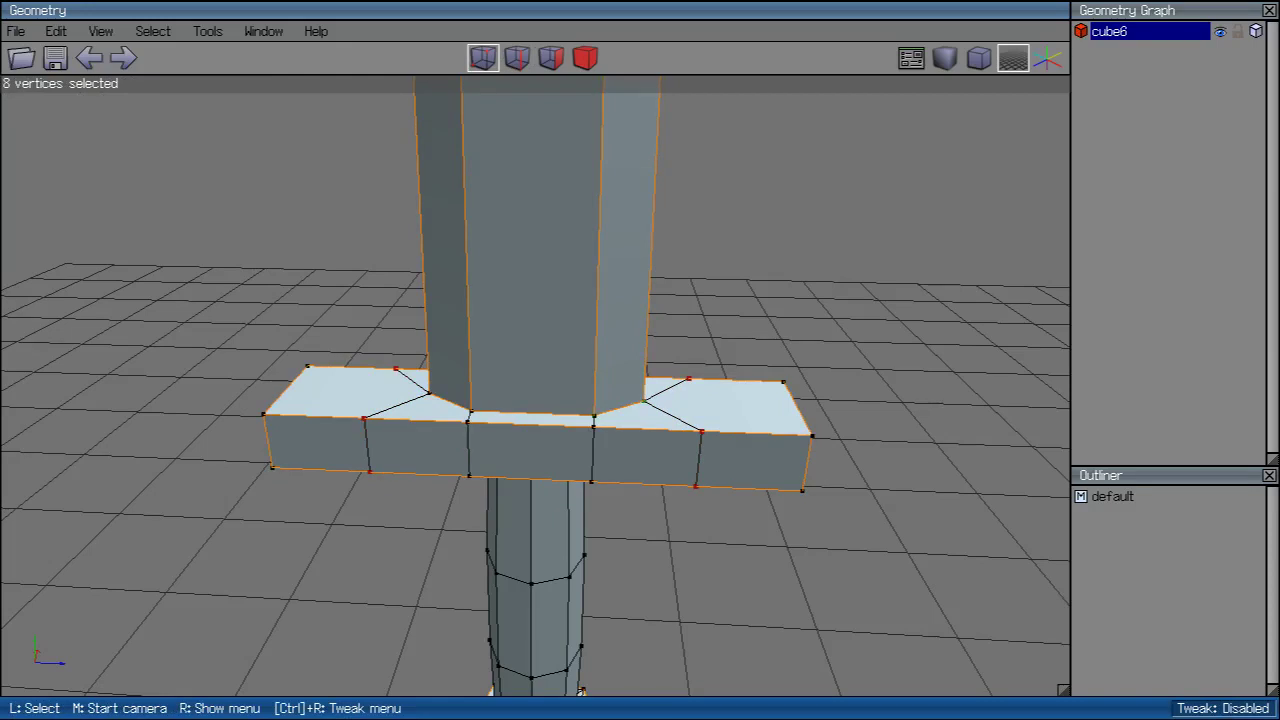
pyautogui.rightClick(790, 289)
pyautogui.click(800, 306)
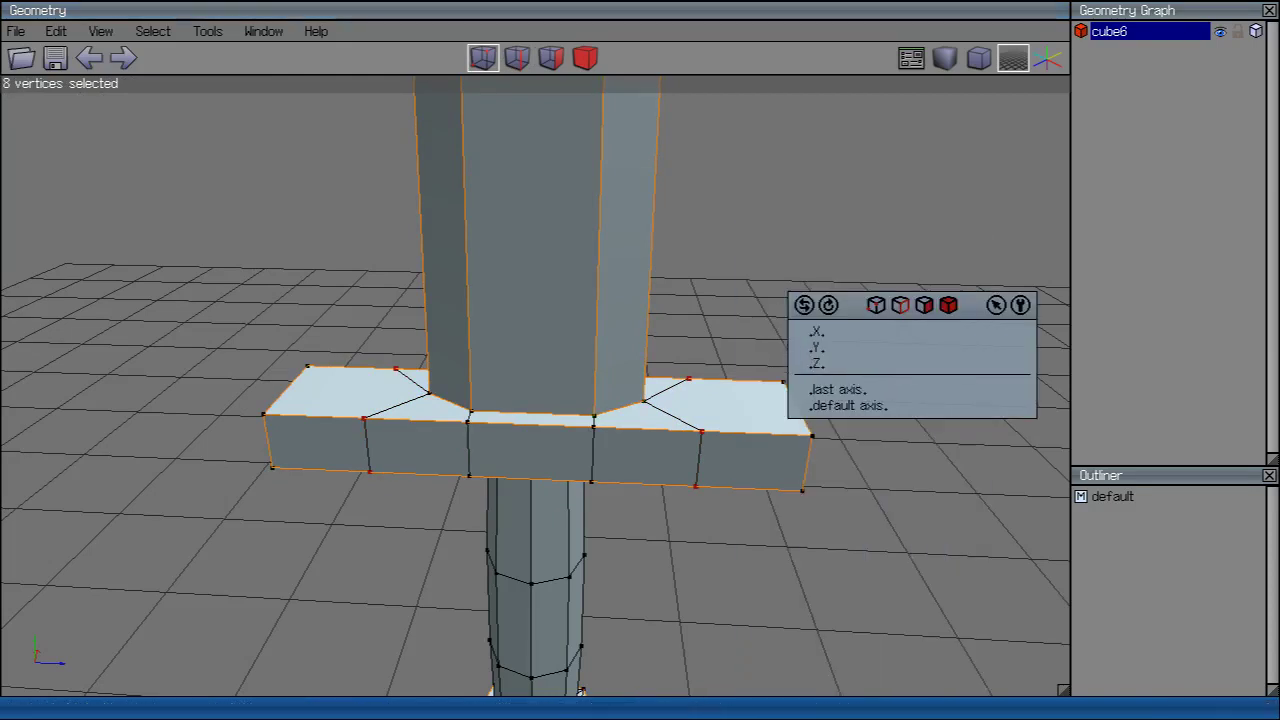
pyautogui.click(817, 363)
pyautogui.rightClick(850, 323)
pyautogui.rightClick(850, 323)
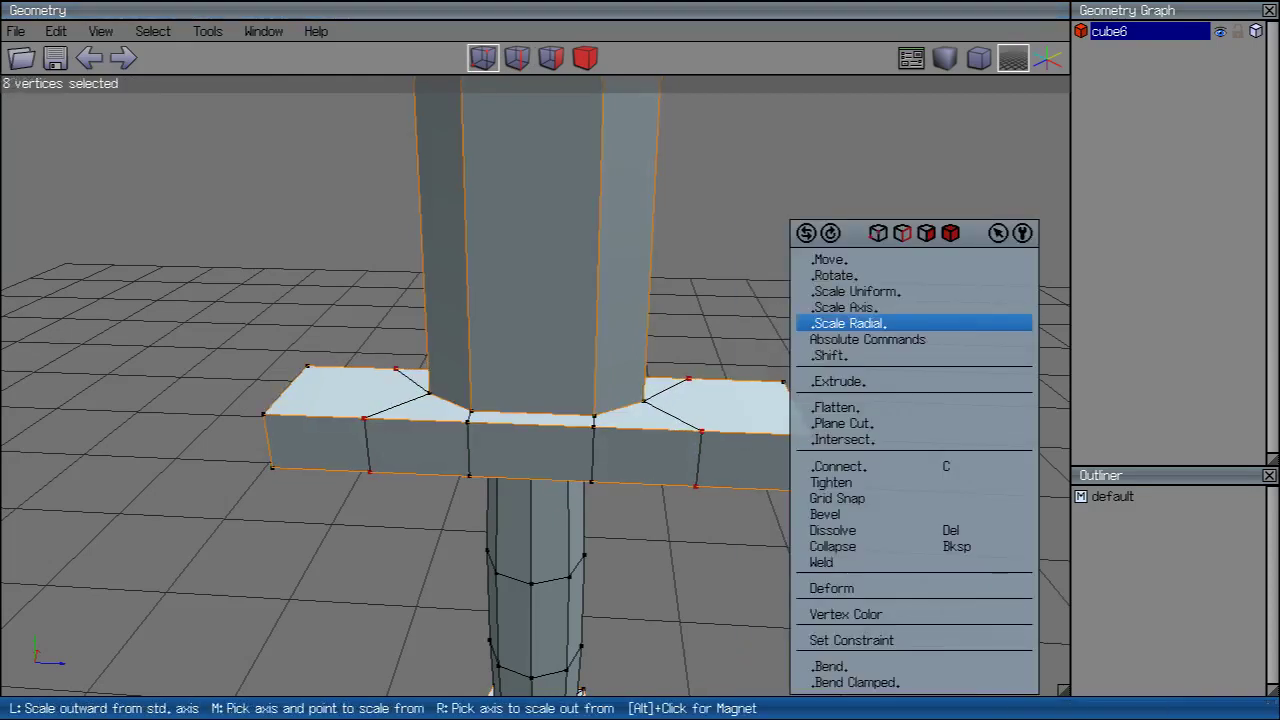
pyautogui.click(850, 323)
pyautogui.click(830, 362)
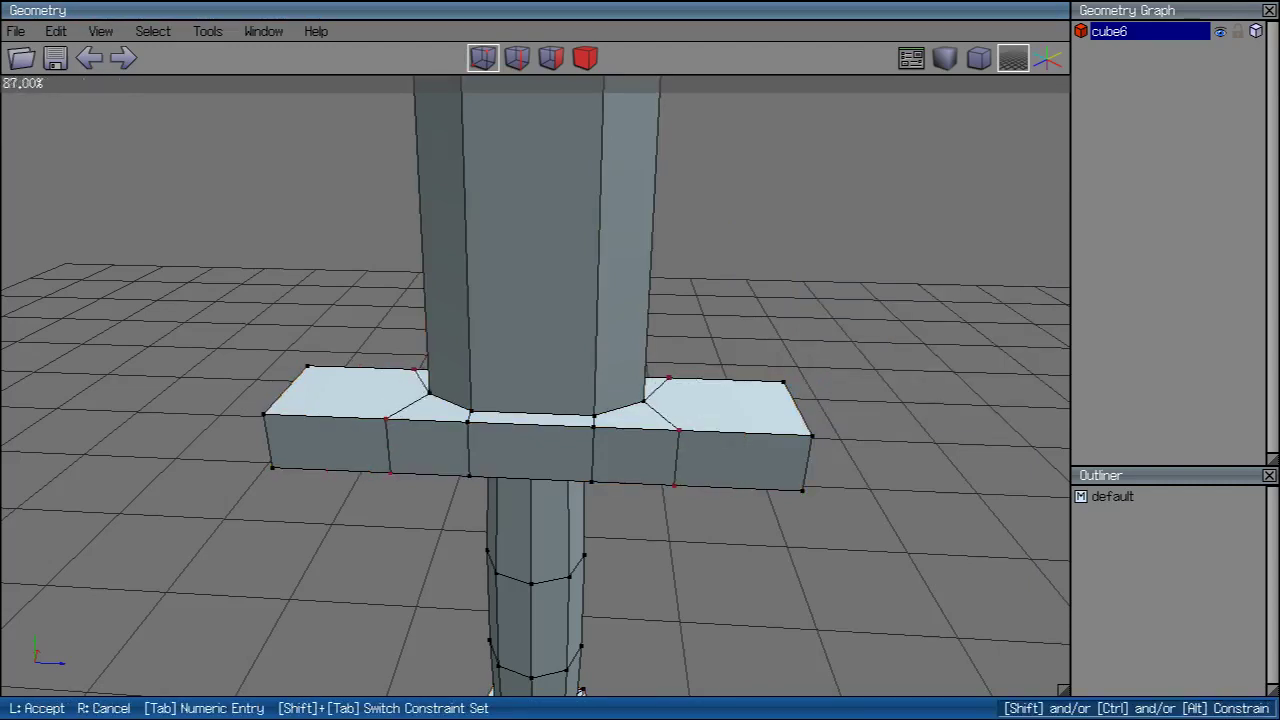
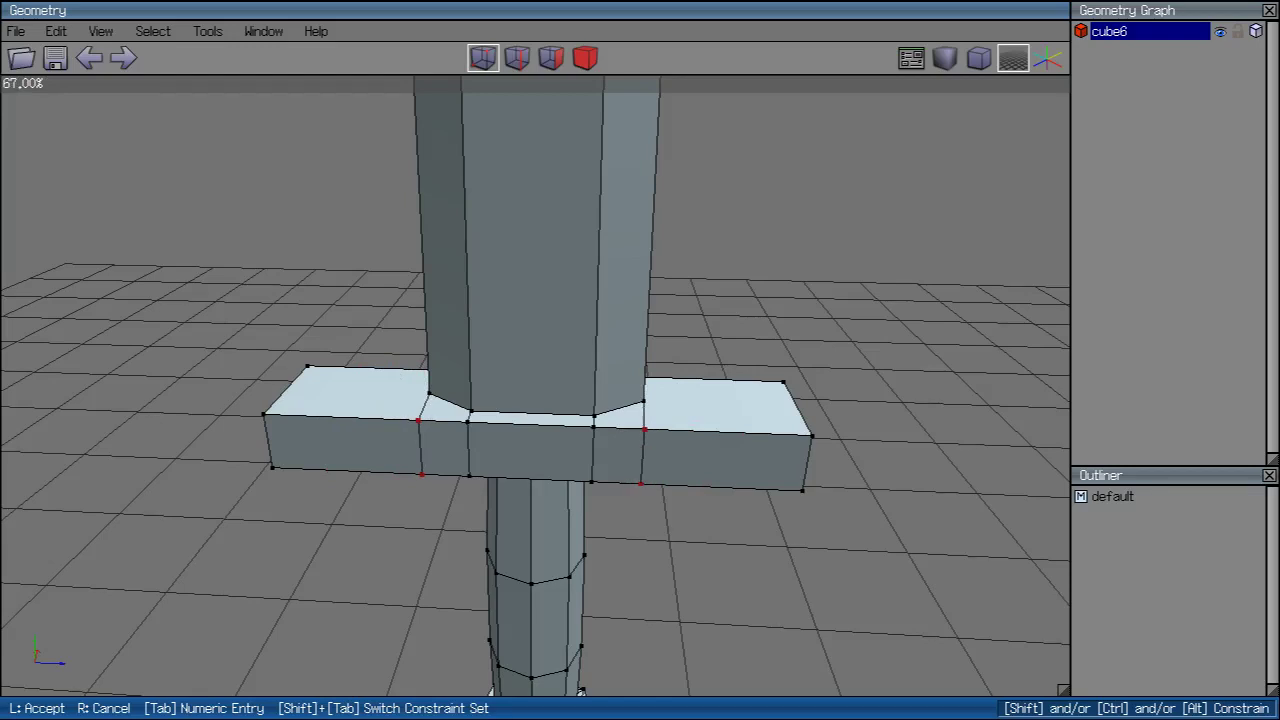
pyautogui.click(580, 690)
# Step: In an orthographic front view, scale the eight crossguard vertices along Z to 102% to line up with the blade's outer edges
pyautogui.click(979, 58)
pyautogui.press('x')
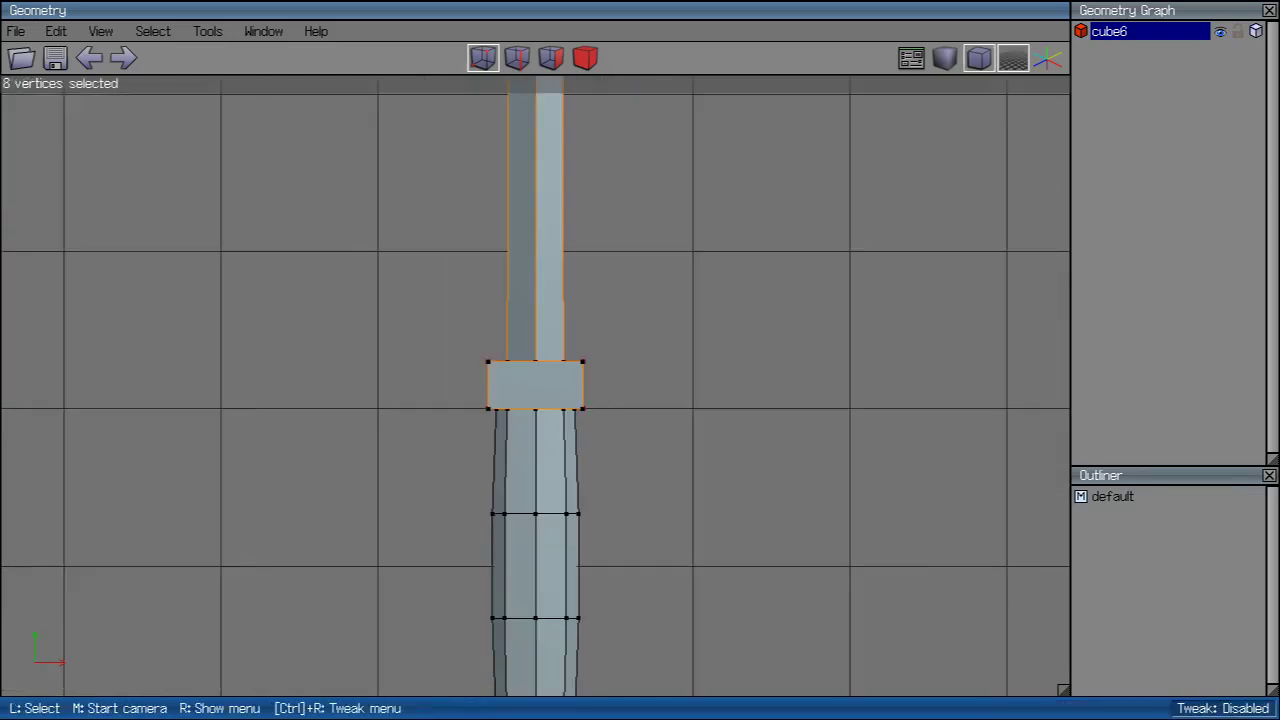
pyautogui.scroll(5, 535, 386)
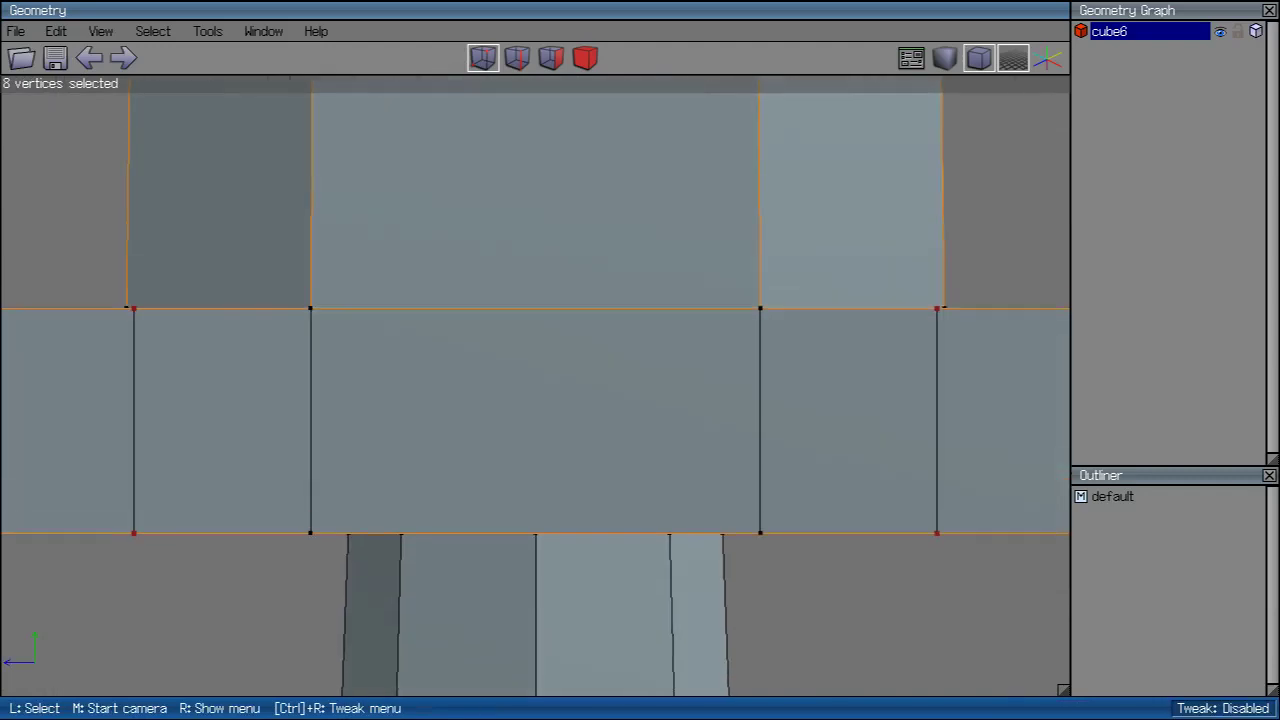
pyautogui.scroll(4, 535, 386)
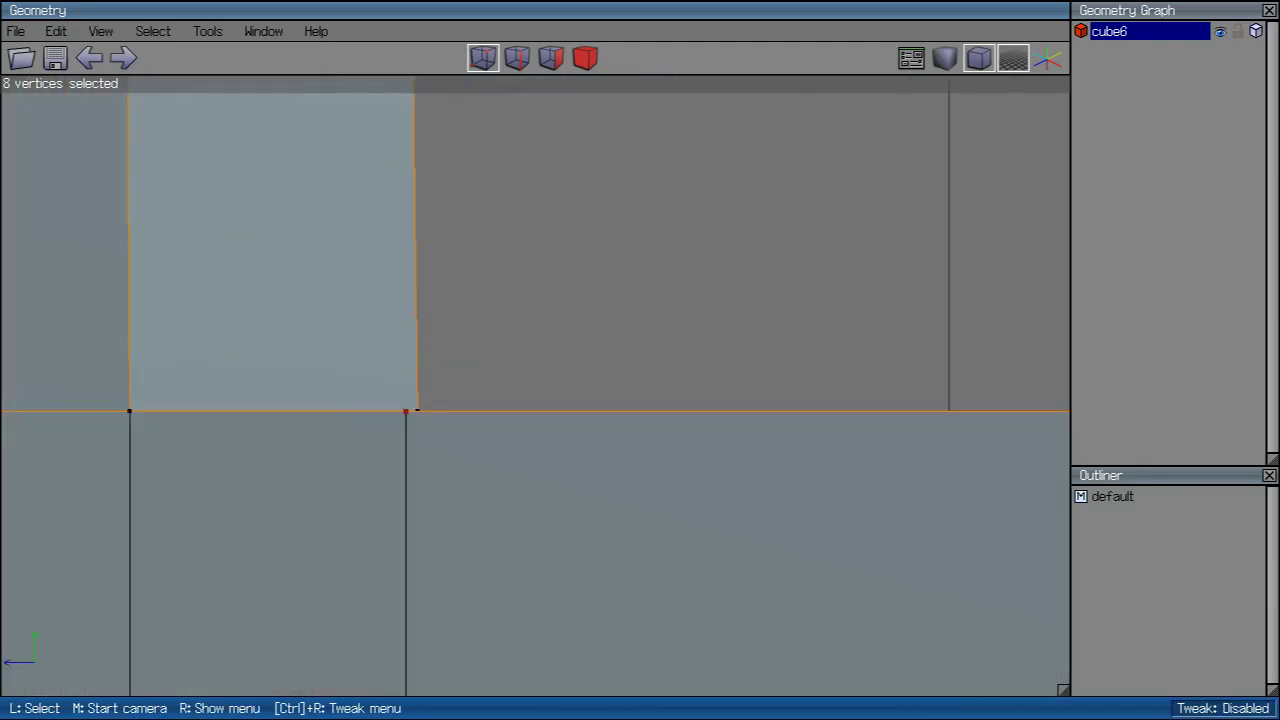
pyautogui.scroll(2, 535, 386)
pyautogui.rightClick(420, 240)
pyautogui.click(450, 306)
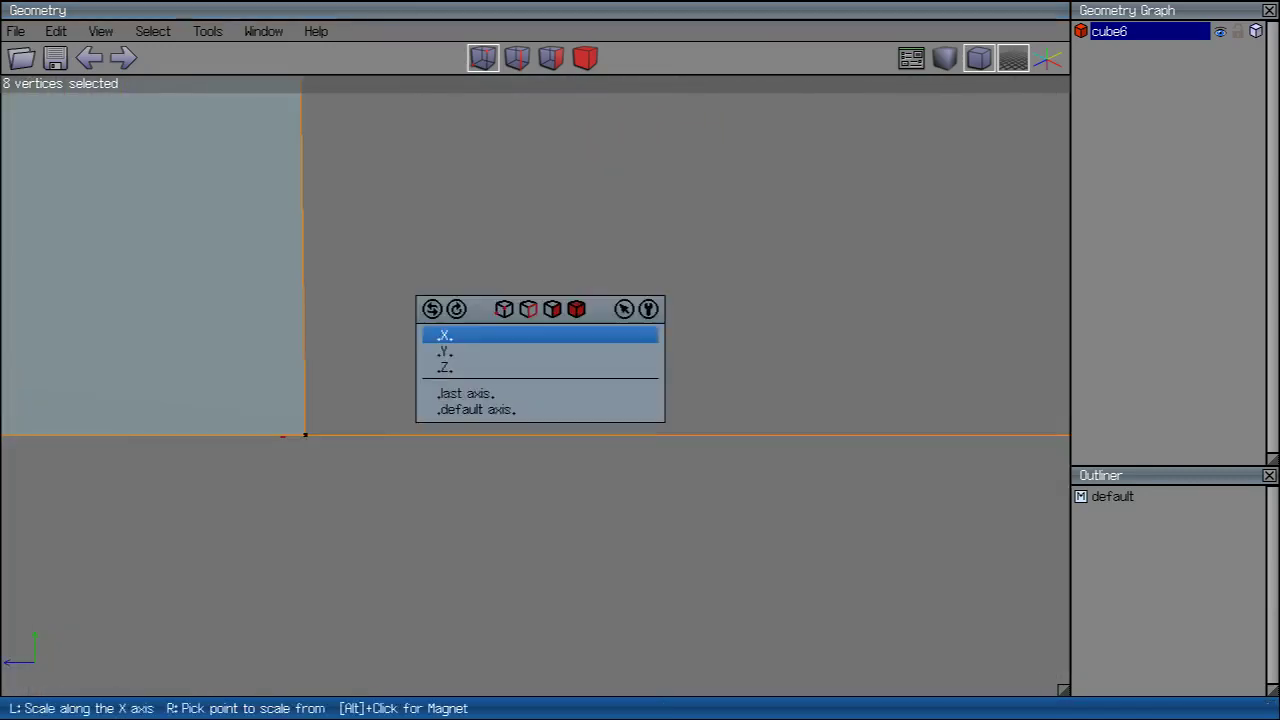
pyautogui.click(445, 368)
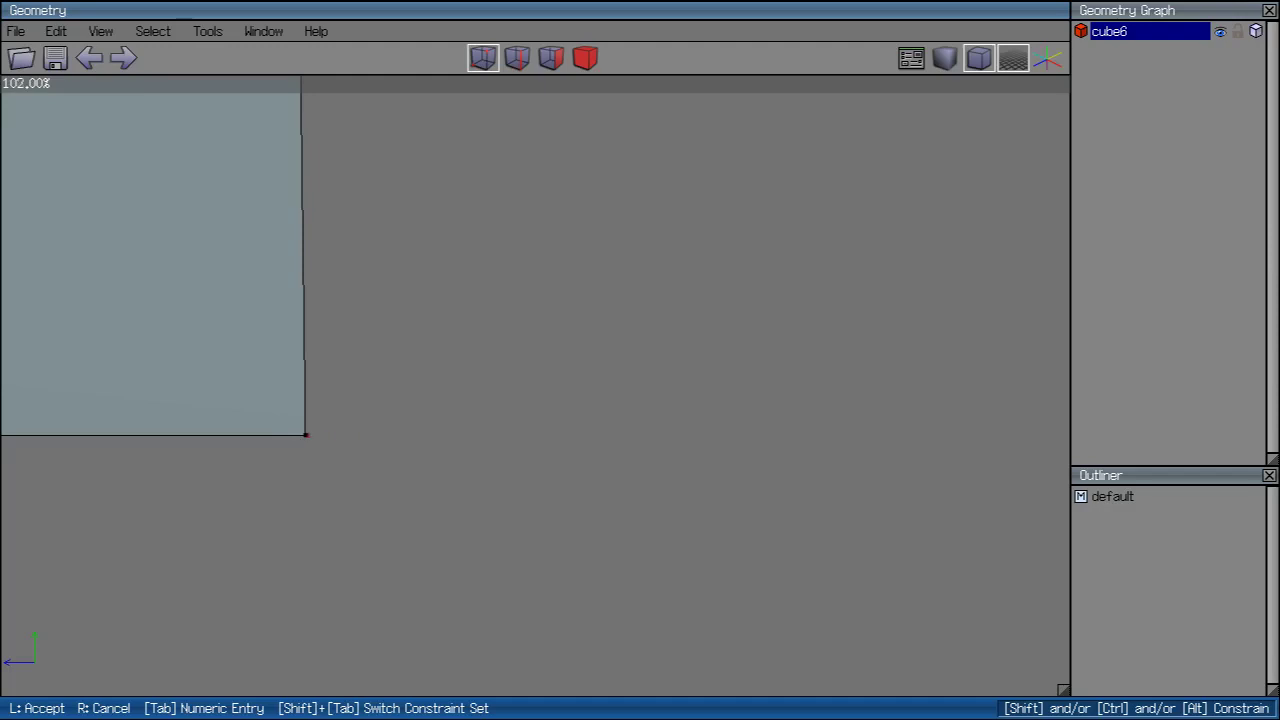
pyautogui.click(535, 386)
pyautogui.scroll(-4, 535, 386)
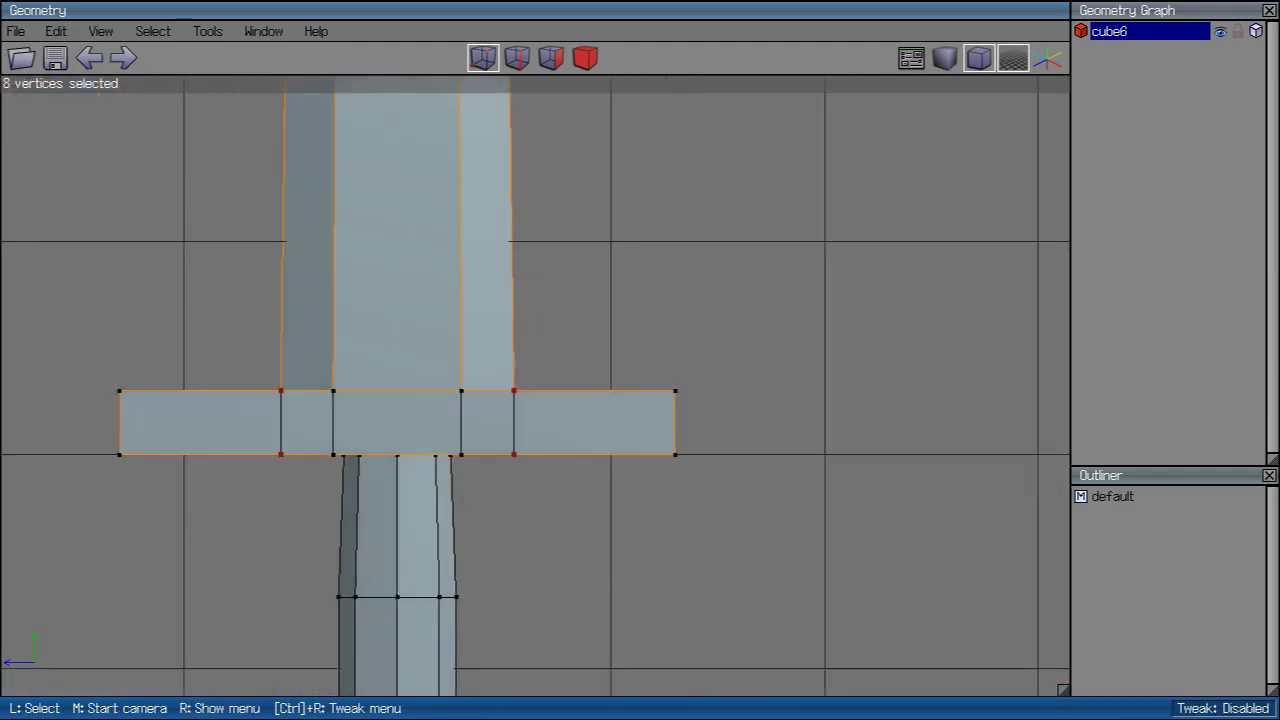
# Step: Flatten the four cut vertices and the blade's base corner on the crossguard's negative Z side along the Z axis
pyautogui.keyDown('ctrl'); pyautogui.moveTo(262, 375); pyautogui.dragTo(298, 470); pyautogui.keyUp('ctrl')
pyautogui.click(675, 391)
pyautogui.rightClick(538, 420)
pyautogui.click(595, 403)
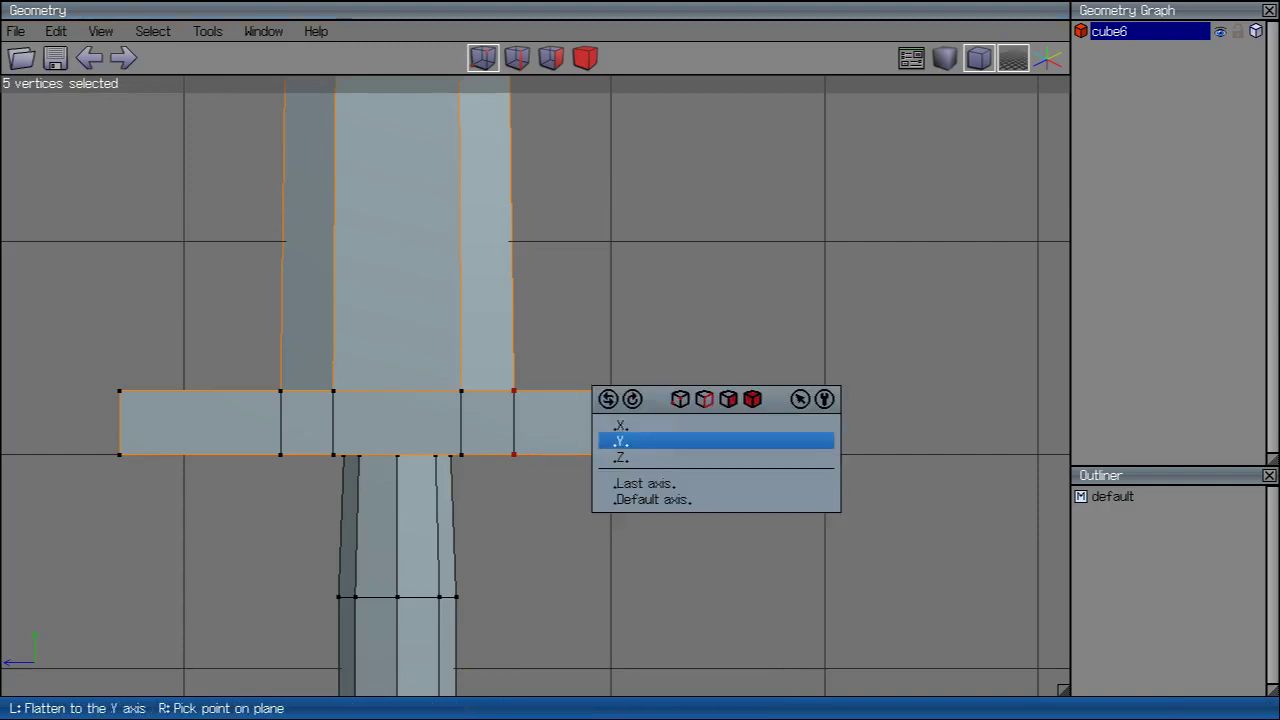
pyautogui.click(620, 441)
pyautogui.middleClick(513, 455)
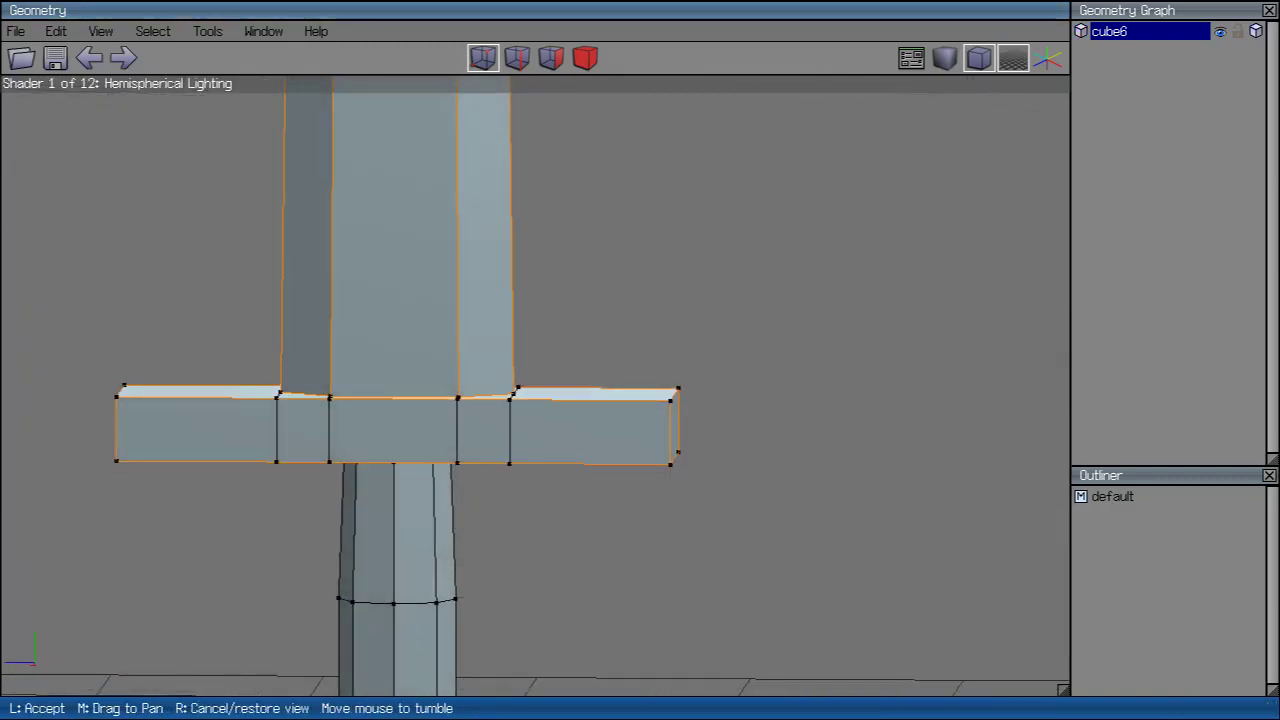
# Step: Flatten the matching four cut vertices and blade base corner on the crossguard's positive Z side along the Z axis
pyautogui.rightClick(333, 391)
pyautogui.rightClick(590, 381)
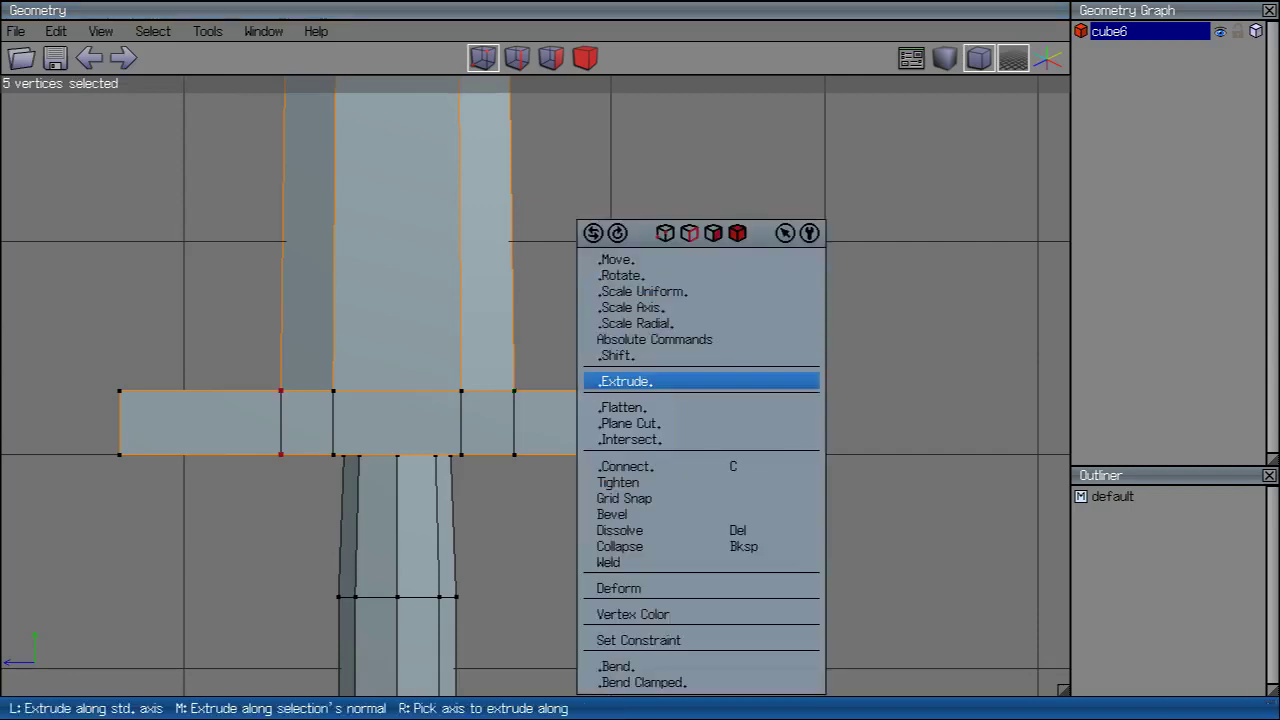
pyautogui.click(617, 355)
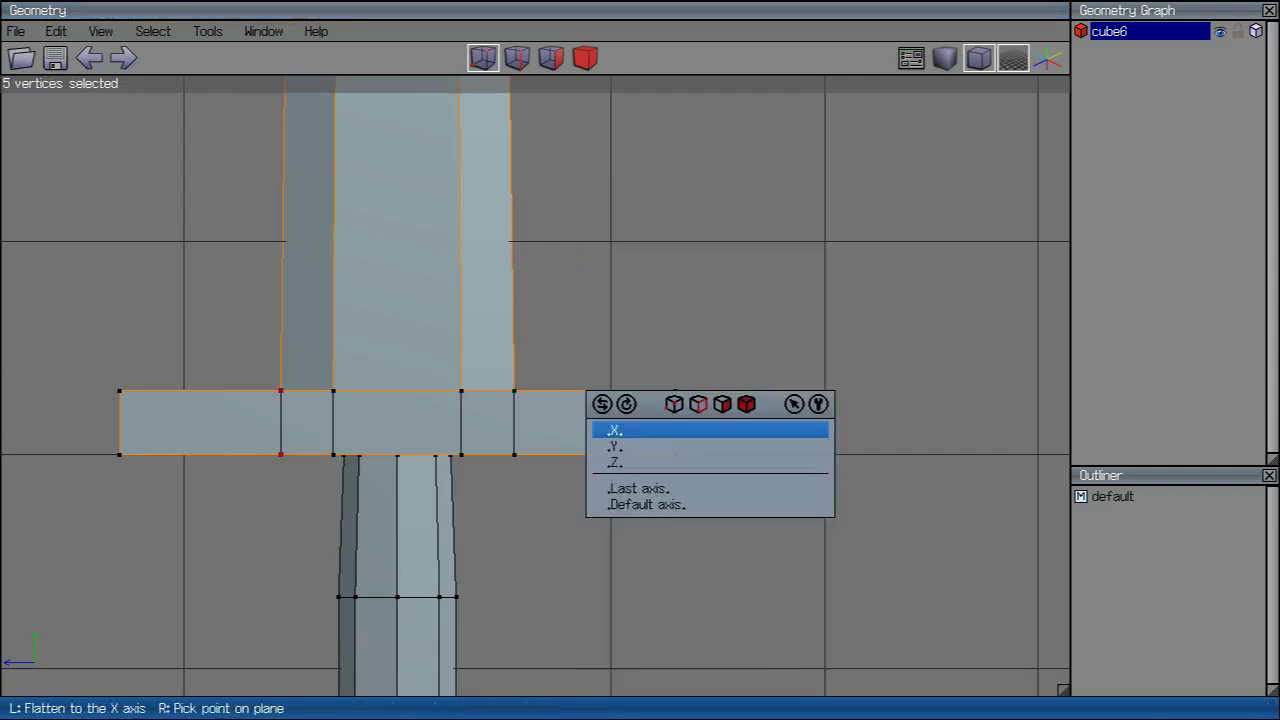
pyautogui.click(610, 426)
# Step: Cut the lengthwise edges of both outer crossguard sections at their midpoints and connect the new vertices across the guard
pyautogui.click(979, 58)
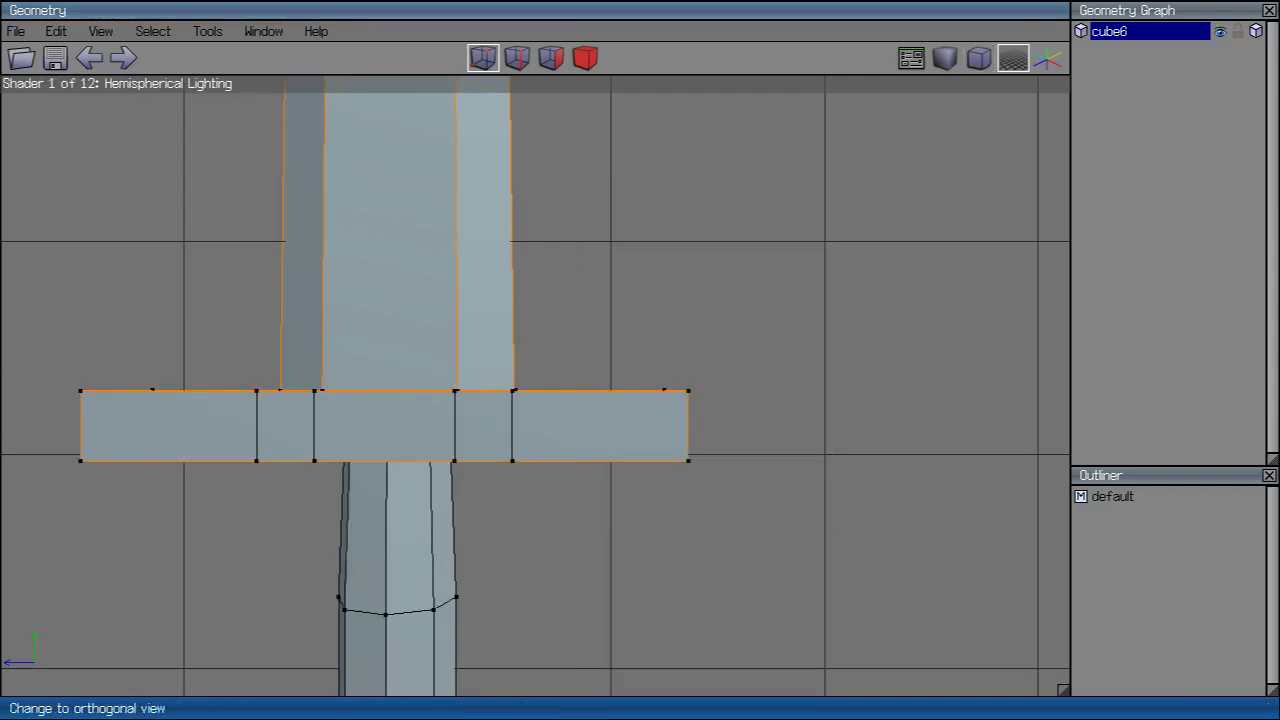
pyautogui.middleClick(501, 500)
pyautogui.click(501, 500)
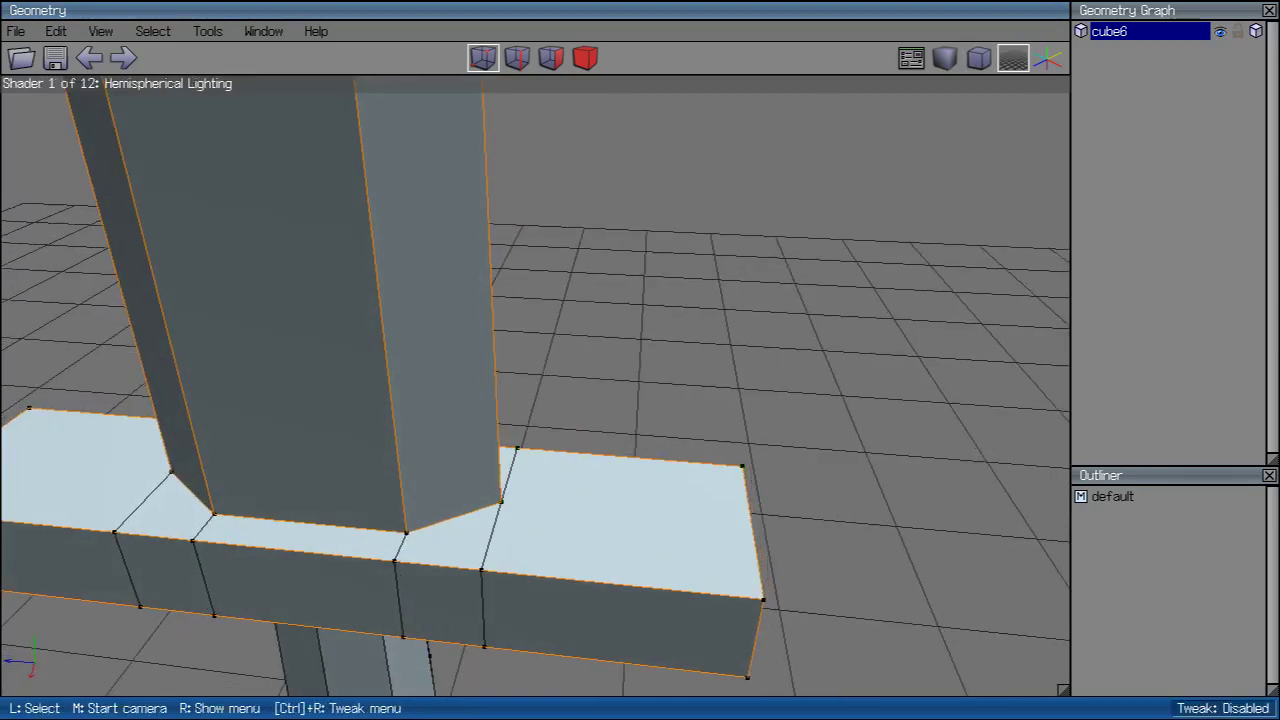
pyautogui.scroll(-2, 501, 500)
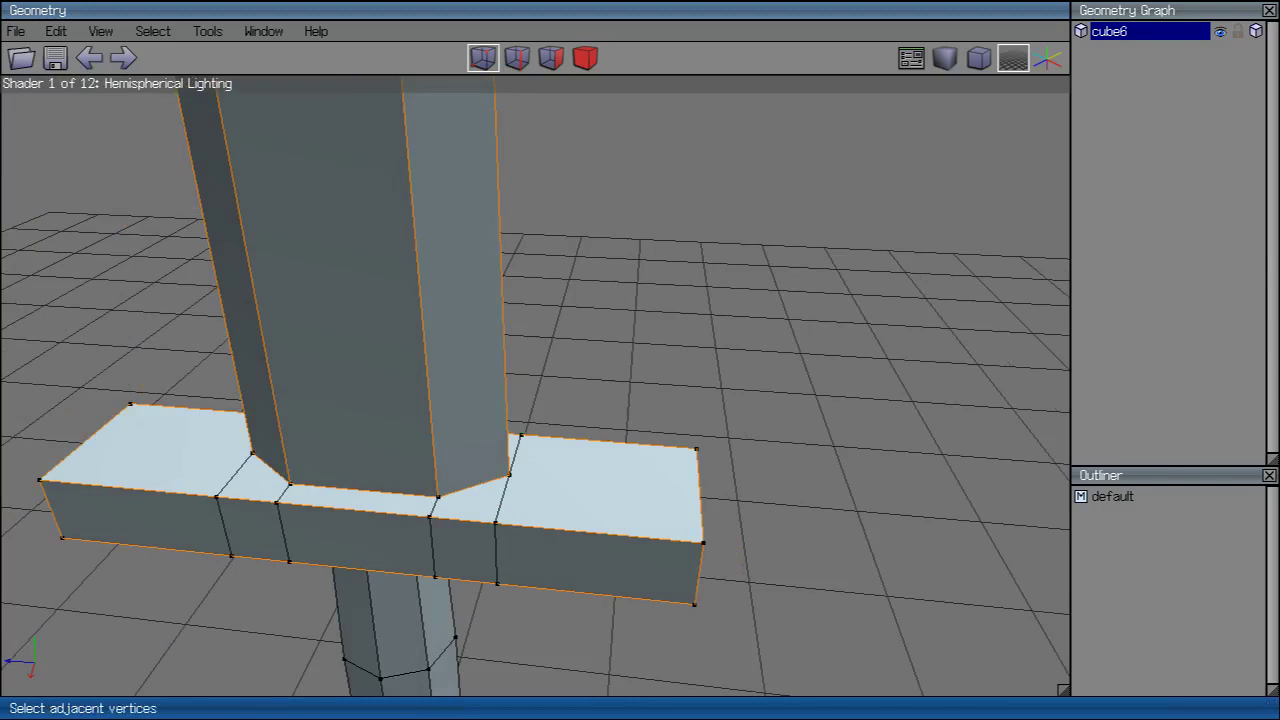
pyautogui.click(517, 58)
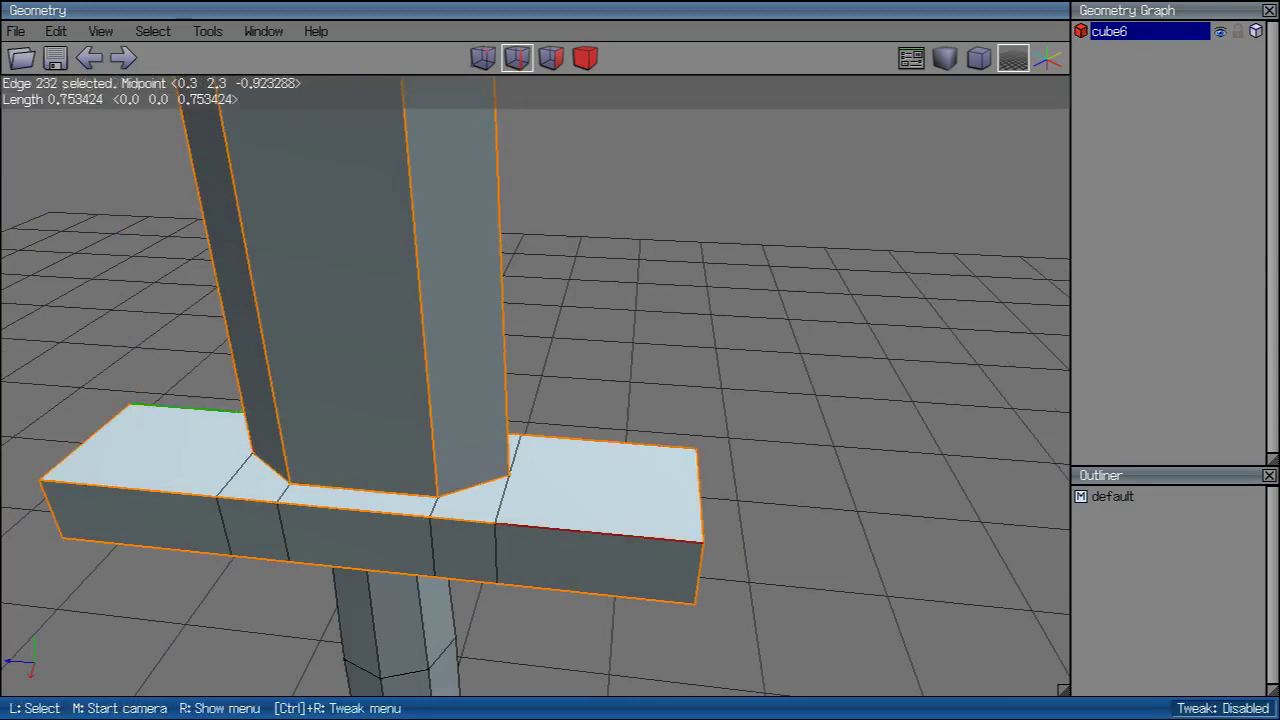
pyautogui.click(128, 488)
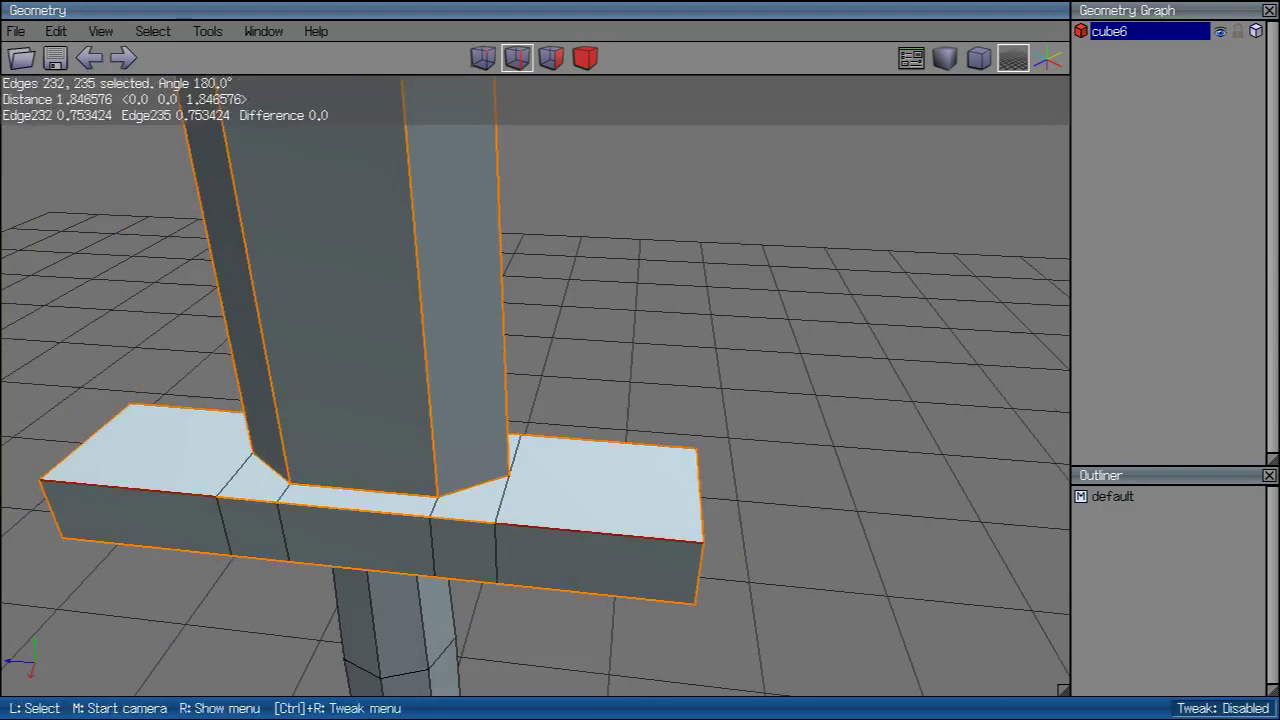
pyautogui.press('v')
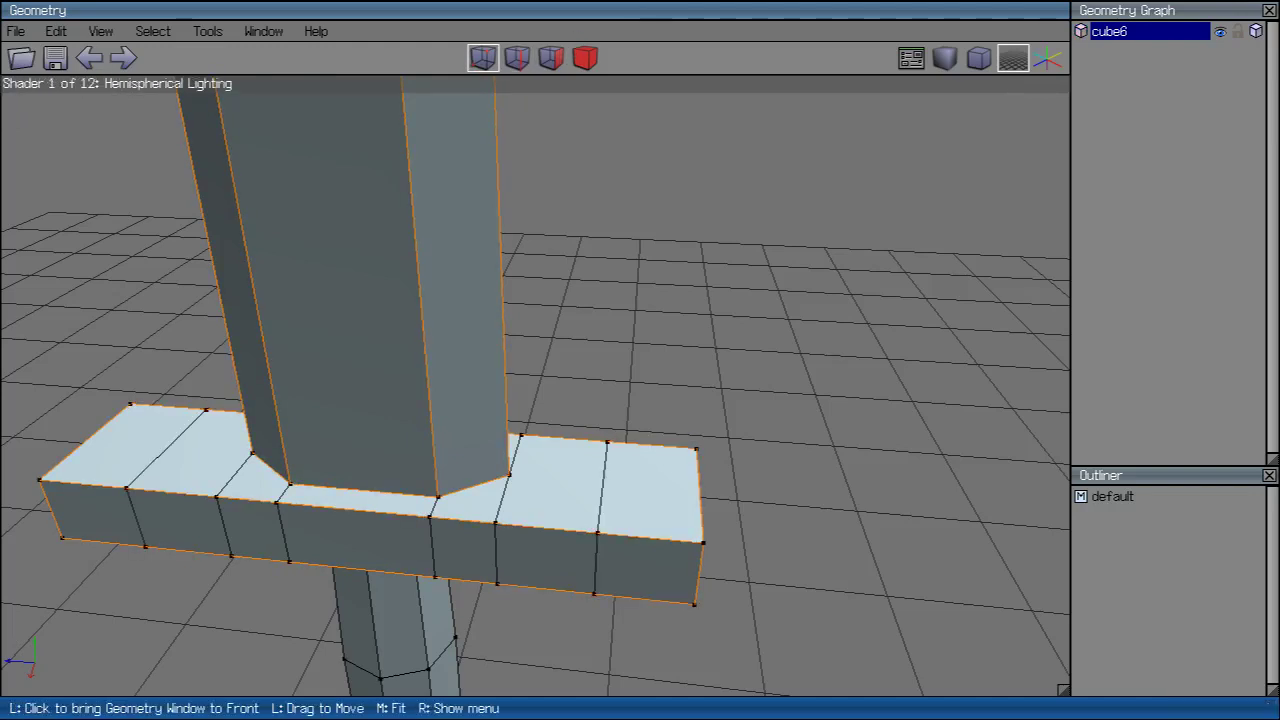
# Step: Select the four inner side faces of the crossguard's outer sections, front and back, and move them inward along their normals
pyautogui.press('f')
pyautogui.click(178, 522)
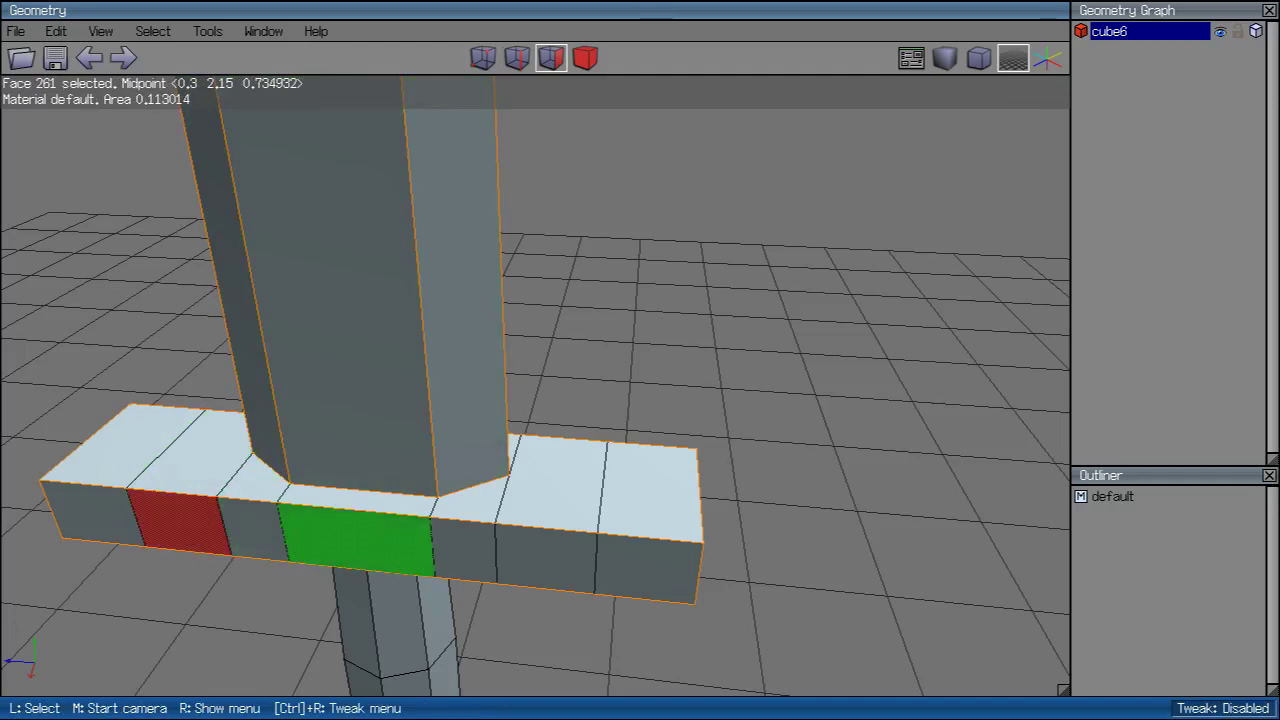
pyautogui.click(545, 558)
pyautogui.middleClick(650, 490)
pyautogui.click(320, 470)
pyautogui.click(270, 545)
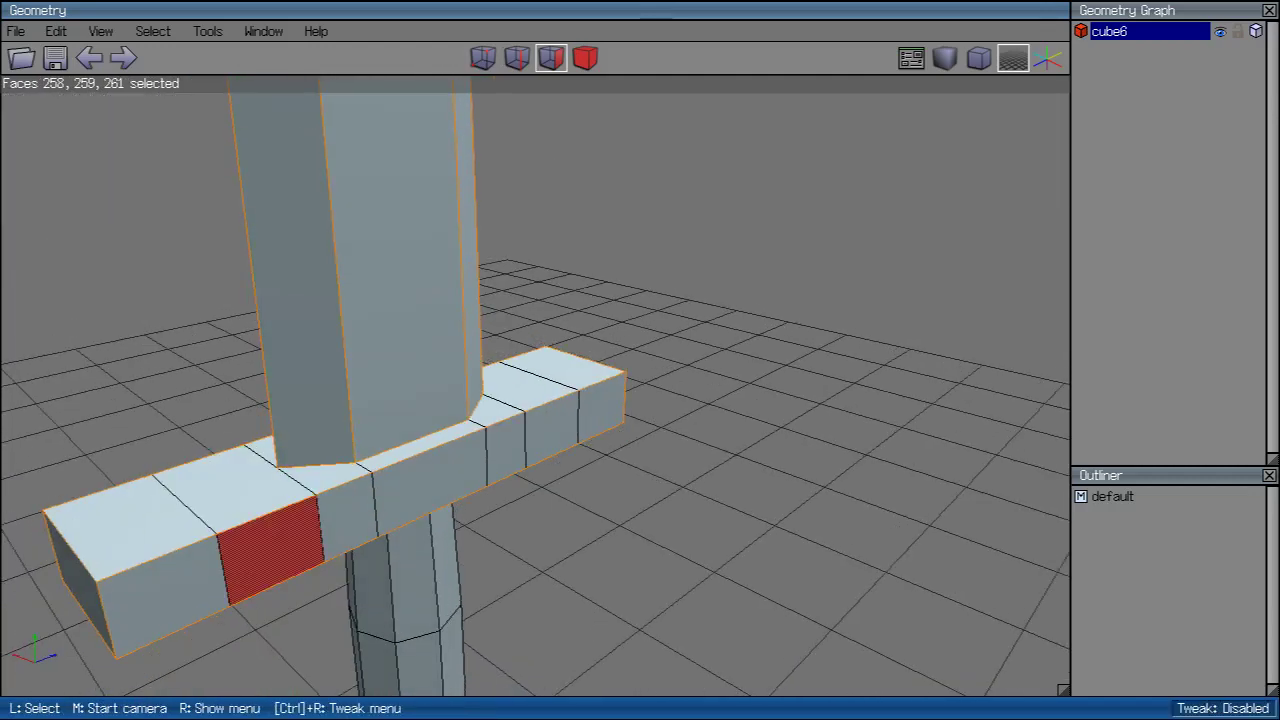
pyautogui.rightClick(860, 100)
pyautogui.click(857, 108)
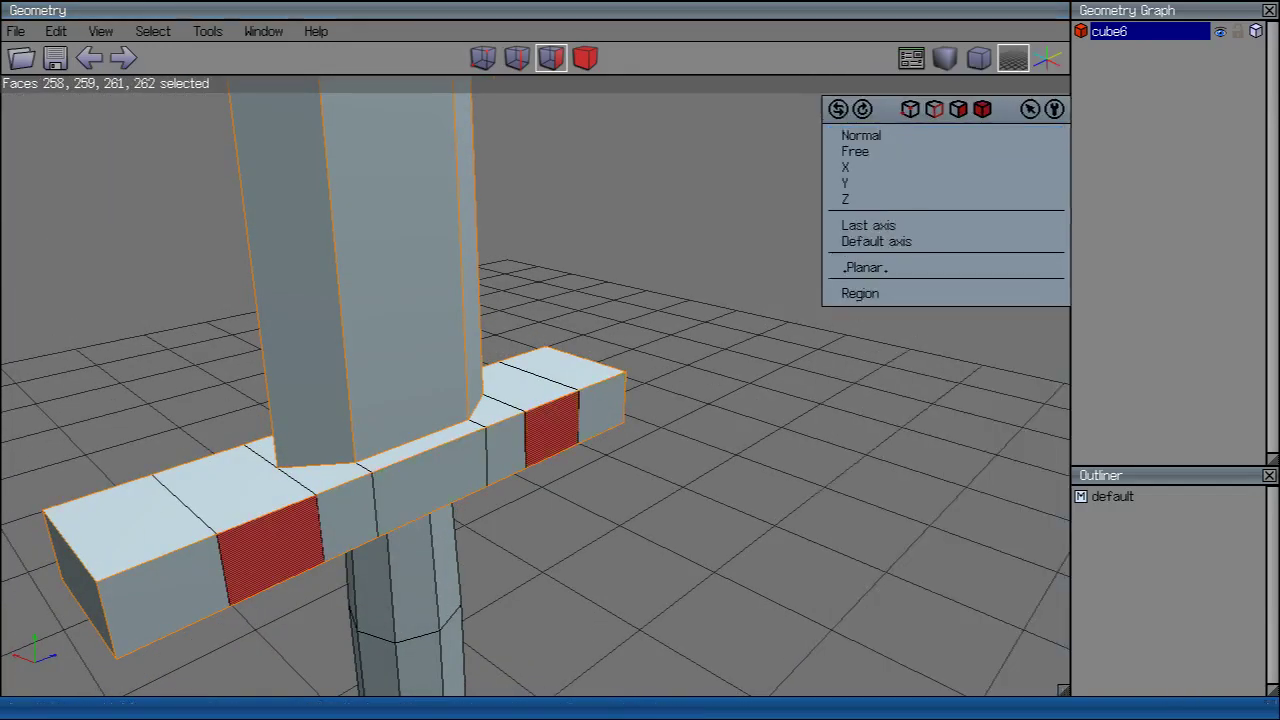
pyautogui.click(857, 128)
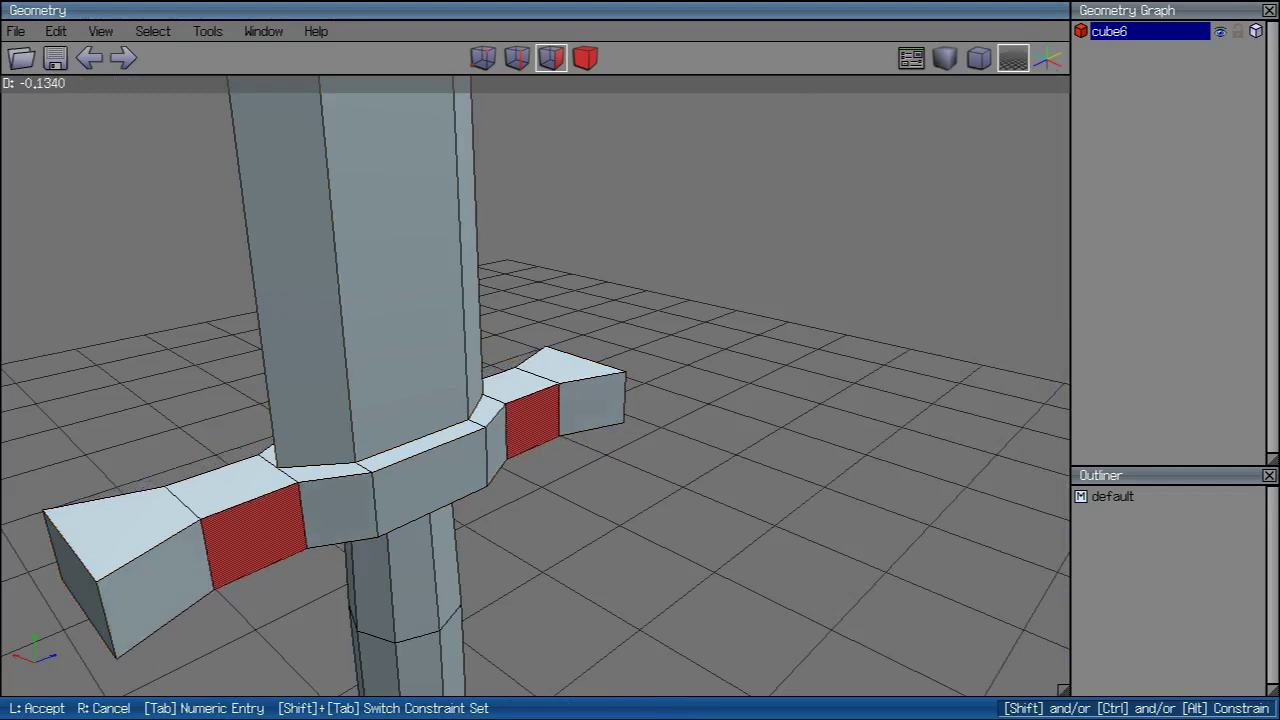
pyautogui.click(430, 490)
pyautogui.press('space')
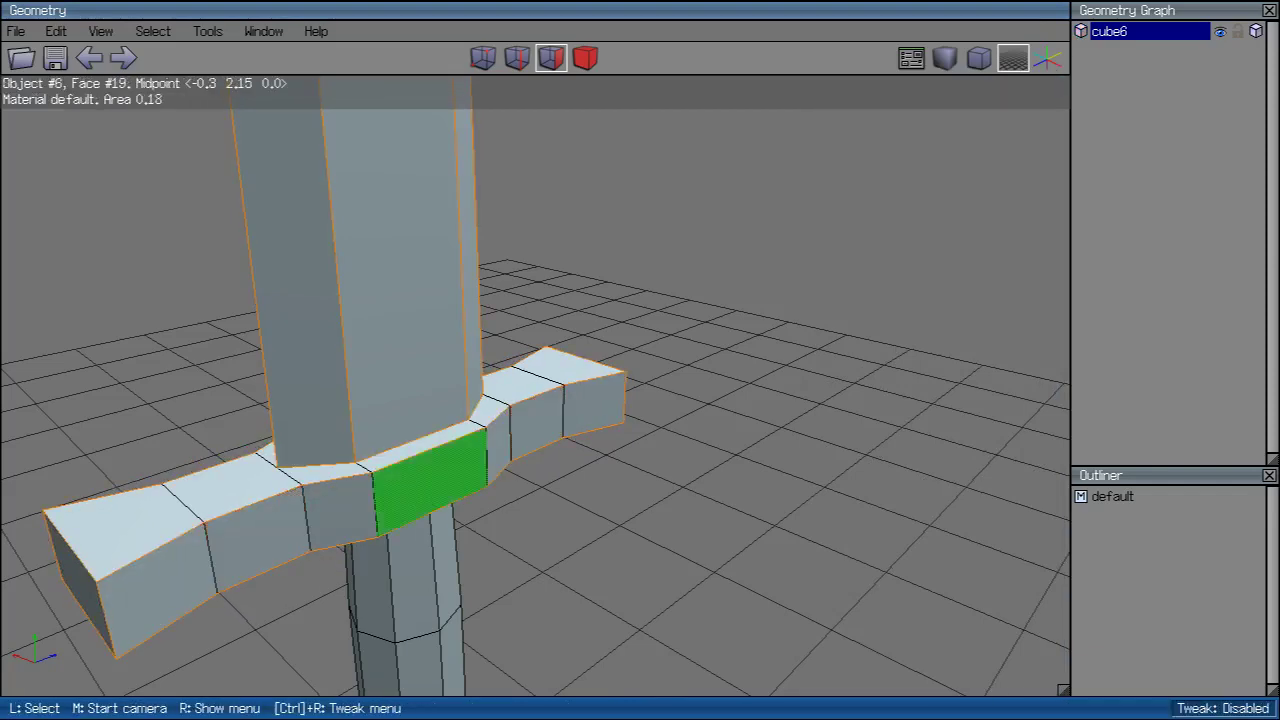
# Step: Select both end faces of the crossguard and scale them along the X axis to about 75%
pyautogui.middleClick(430, 490)
pyautogui.click(430, 490)
pyautogui.click(500, 520)
pyautogui.middleClick(500, 520)
pyautogui.click(500, 520)
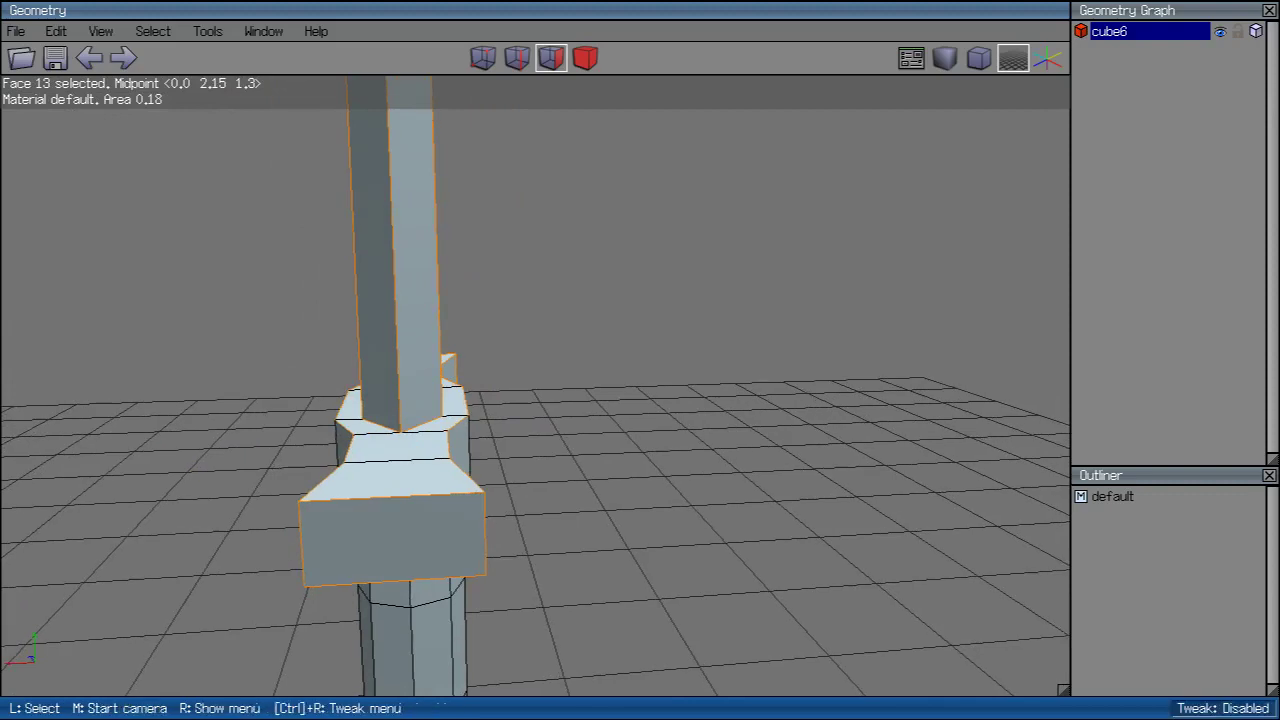
pyautogui.click(390, 540)
pyautogui.rightClick(830, 100)
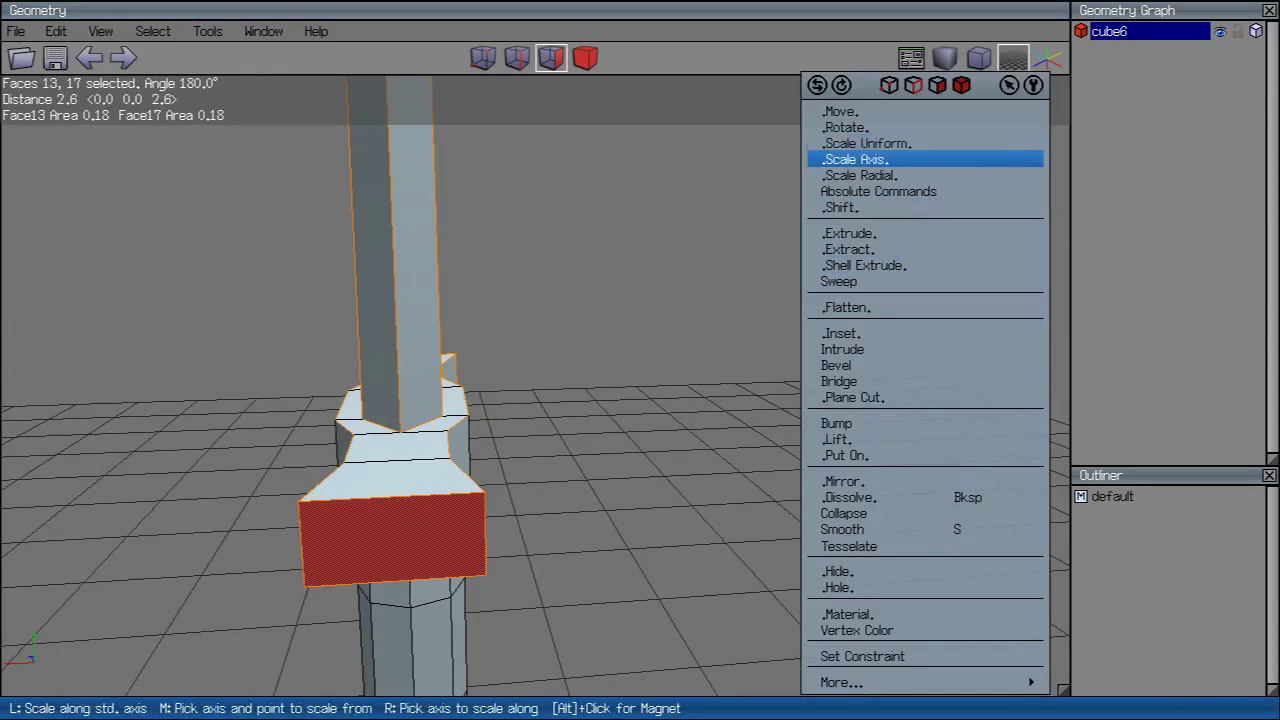
pyautogui.click(855, 159)
pyautogui.click(857, 174)
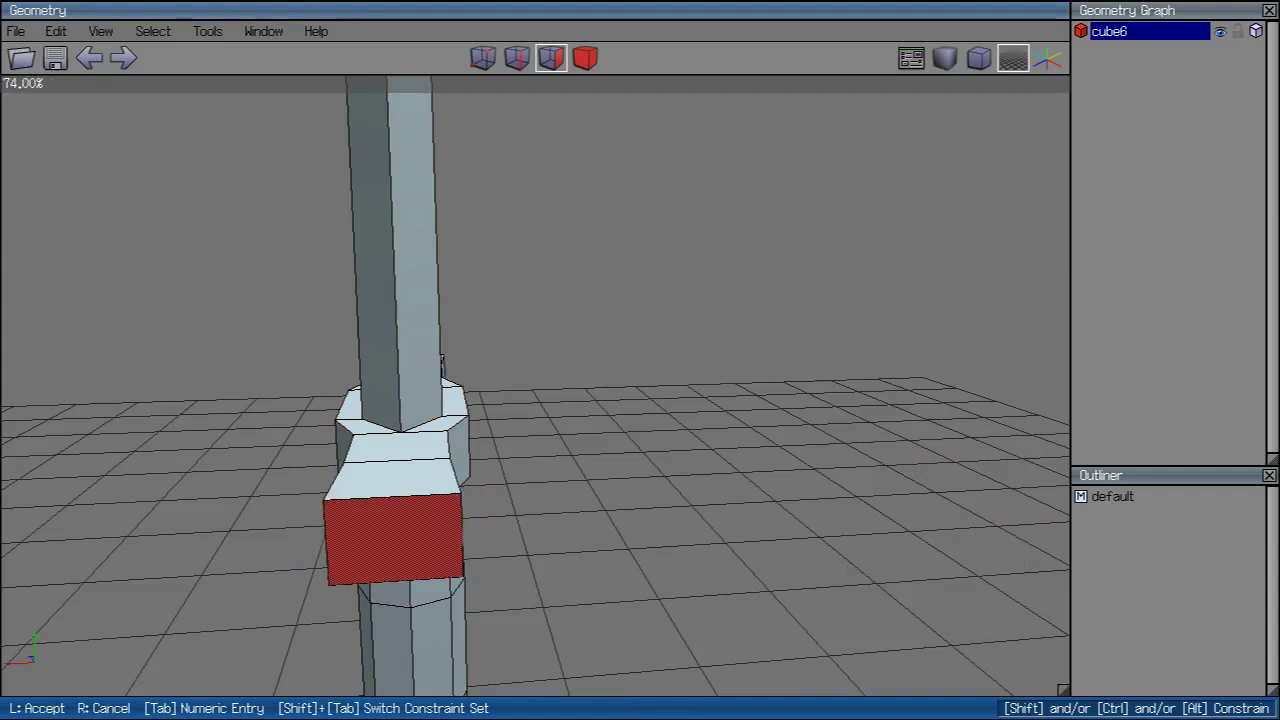
pyautogui.click(441, 363)
pyautogui.middleClick(441, 363)
pyautogui.click(441, 363)
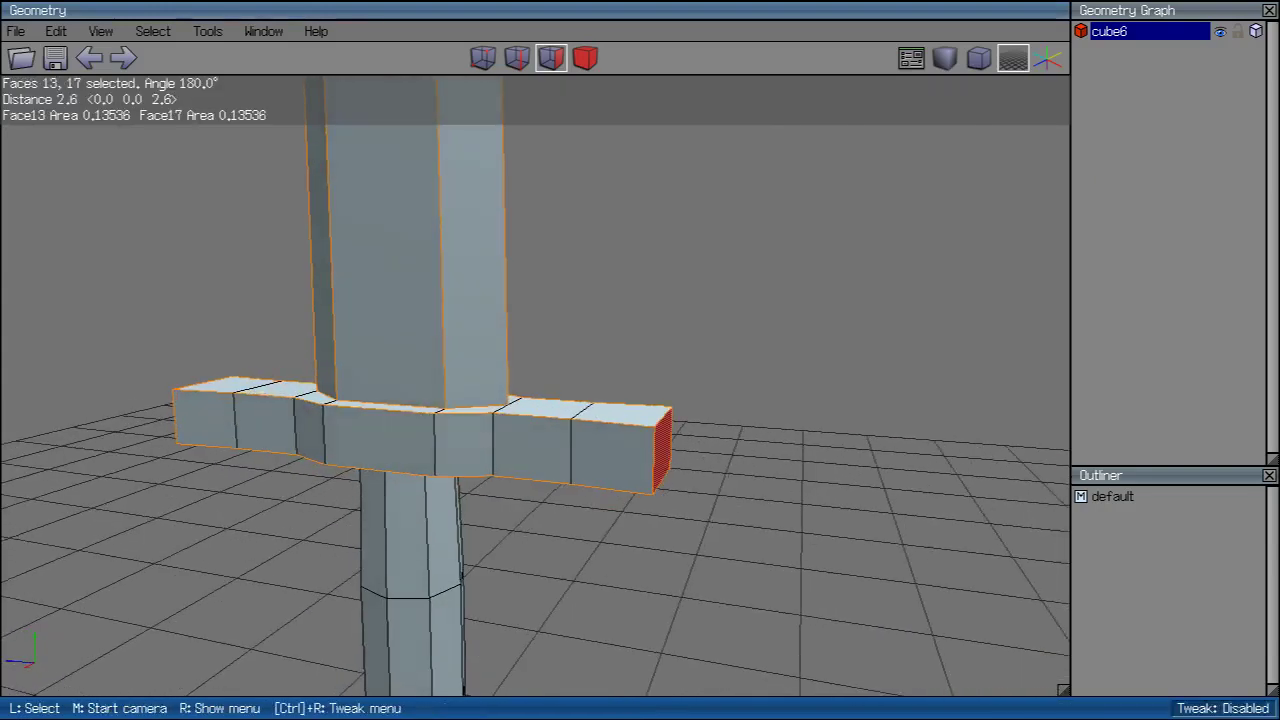
# Step: Extrude both crossguard end faces outward by 0.1
pyautogui.rightClick(800, 80)
pyautogui.click(830, 249)
pyautogui.click(832, 253)
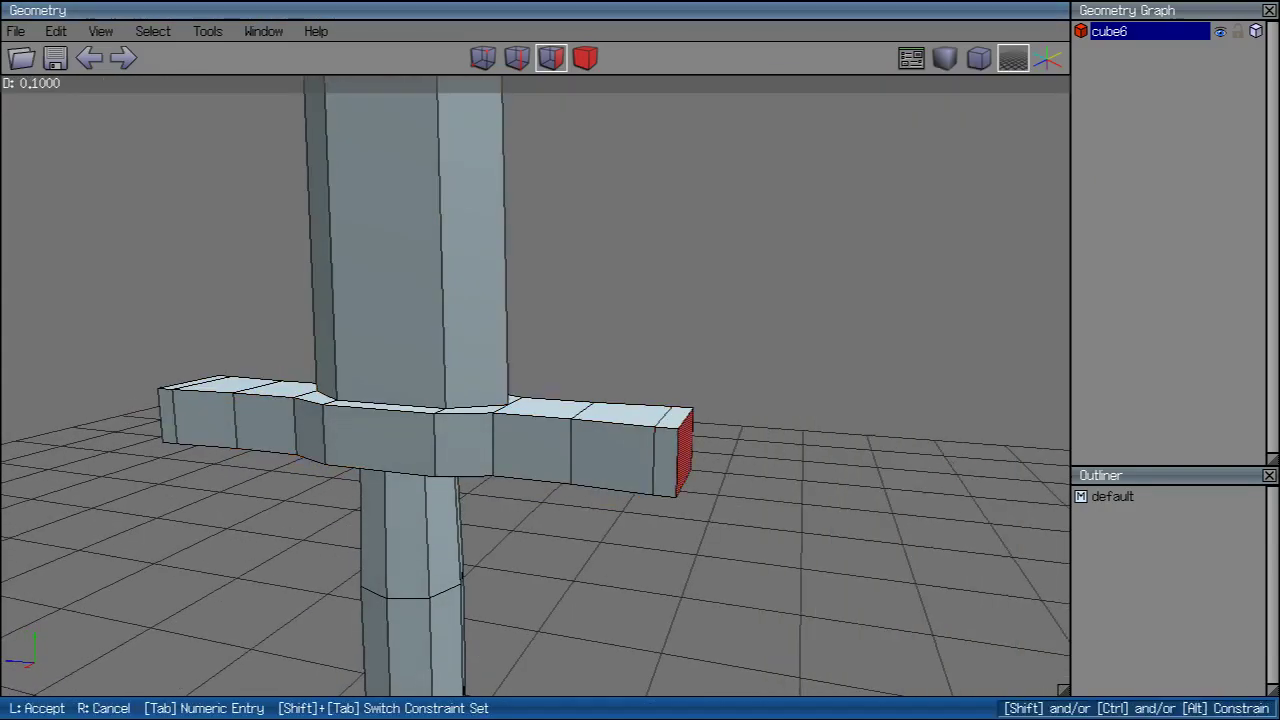
pyautogui.click(814, 382)
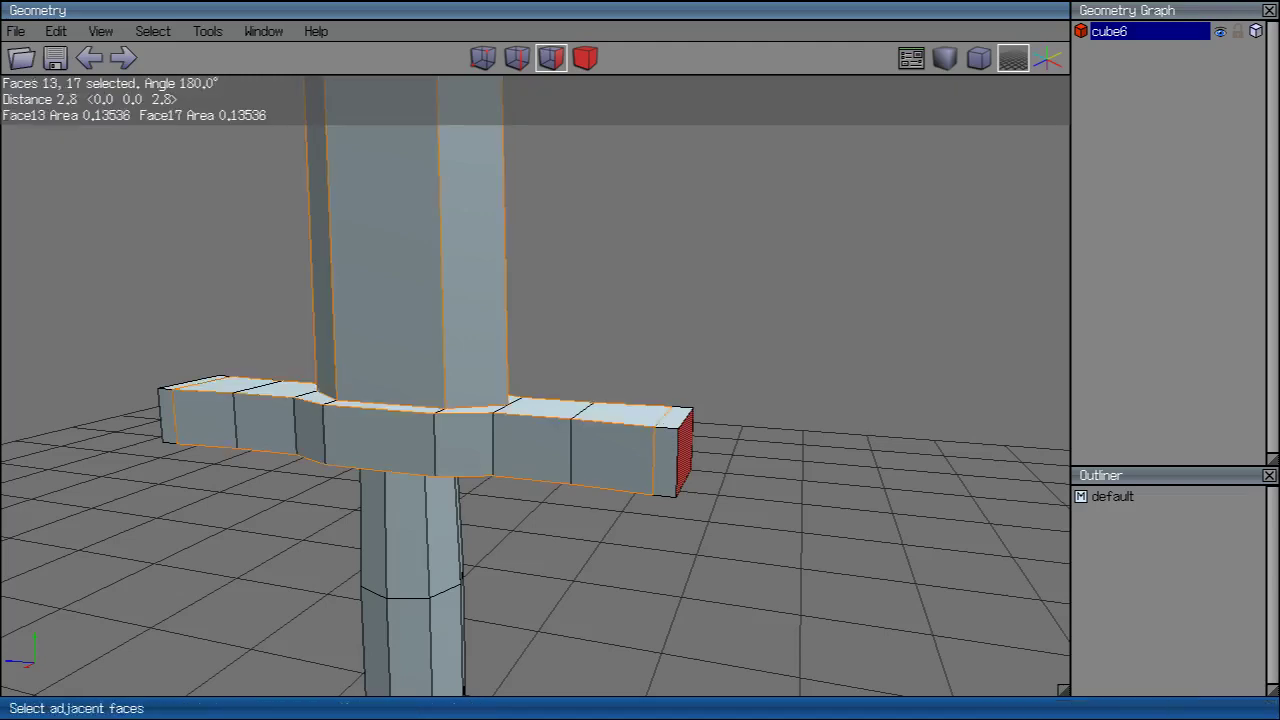
# Step: Select the faces adjacent to both end faces and try growing and shrinking that selection by one ring
pyautogui.press('i')
pyautogui.keyDown('ctrl'); pyautogui.rightClick(814, 382); pyautogui.keyUp('ctrl')
pyautogui.press('Escape')
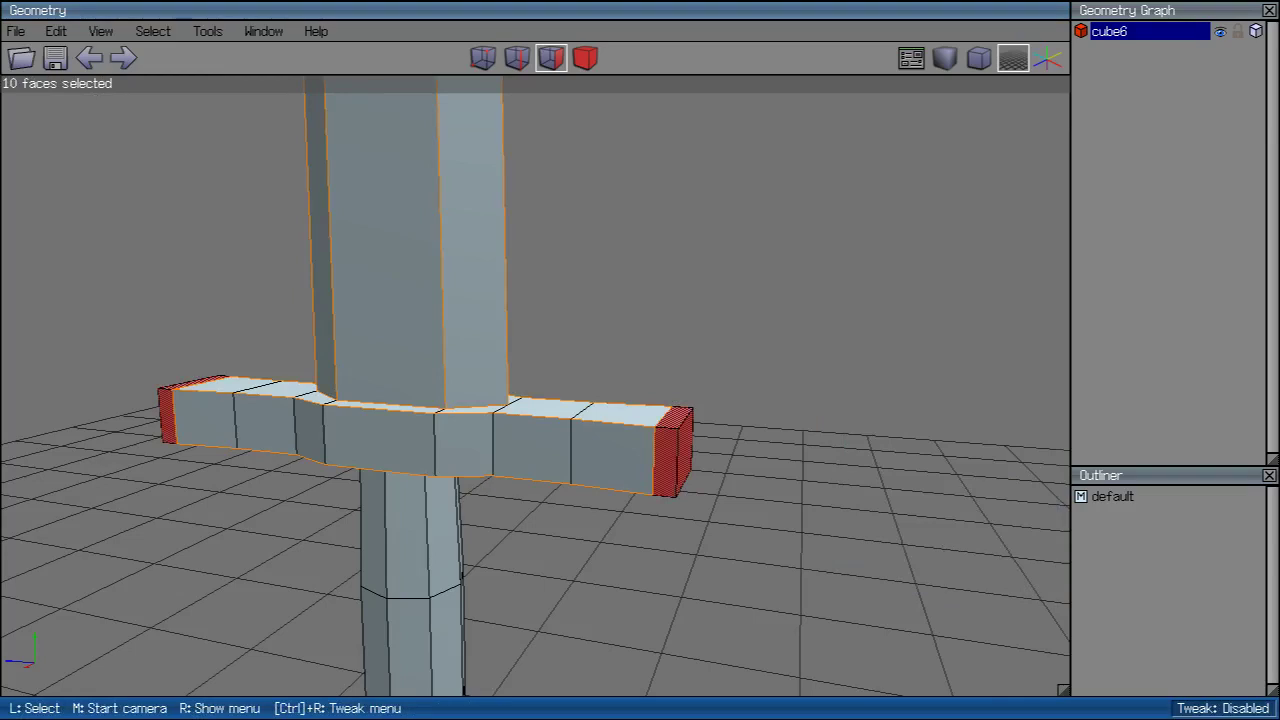
pyautogui.press('+')
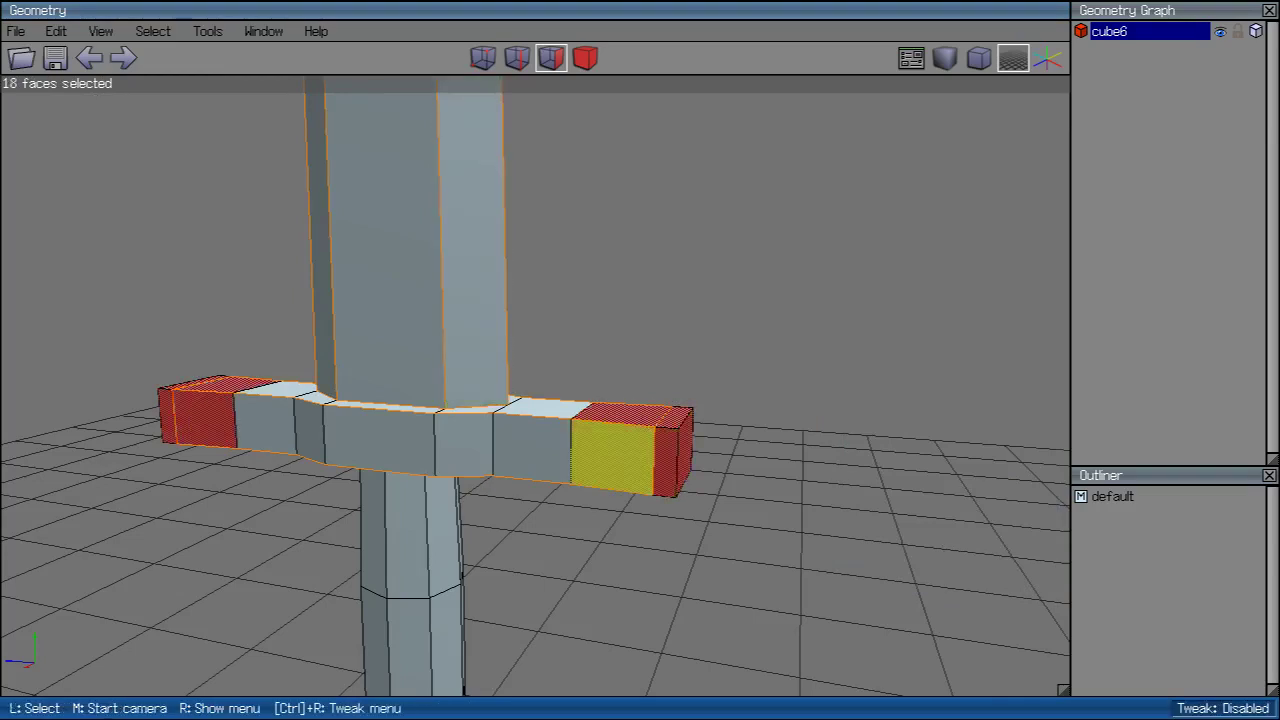
pyautogui.moveTo(614, 443); pyautogui.dragTo(640, 400, button='middle')
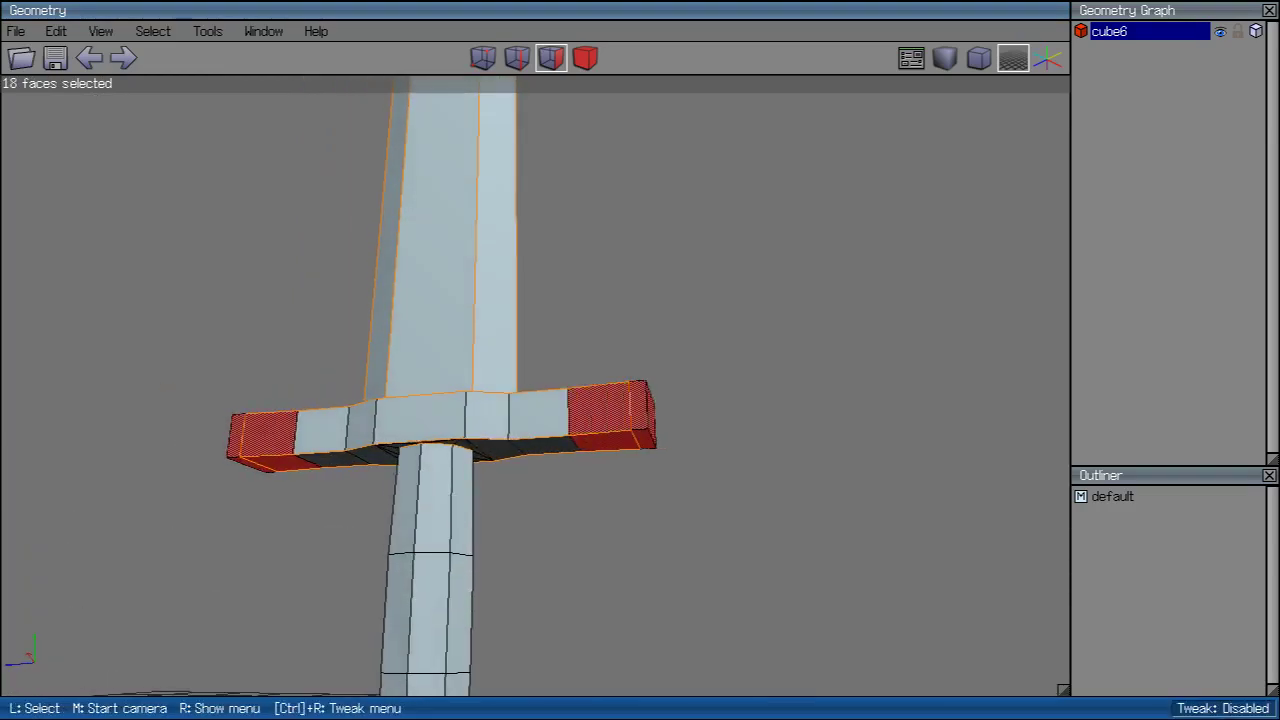
pyautogui.press('-')
pyautogui.middleClick(640, 400)
pyautogui.click(640, 400)
# Step: Add the blade's broad face to the end-cap selection and try growing and shrinking the combined selection
pyautogui.click(355, 260)
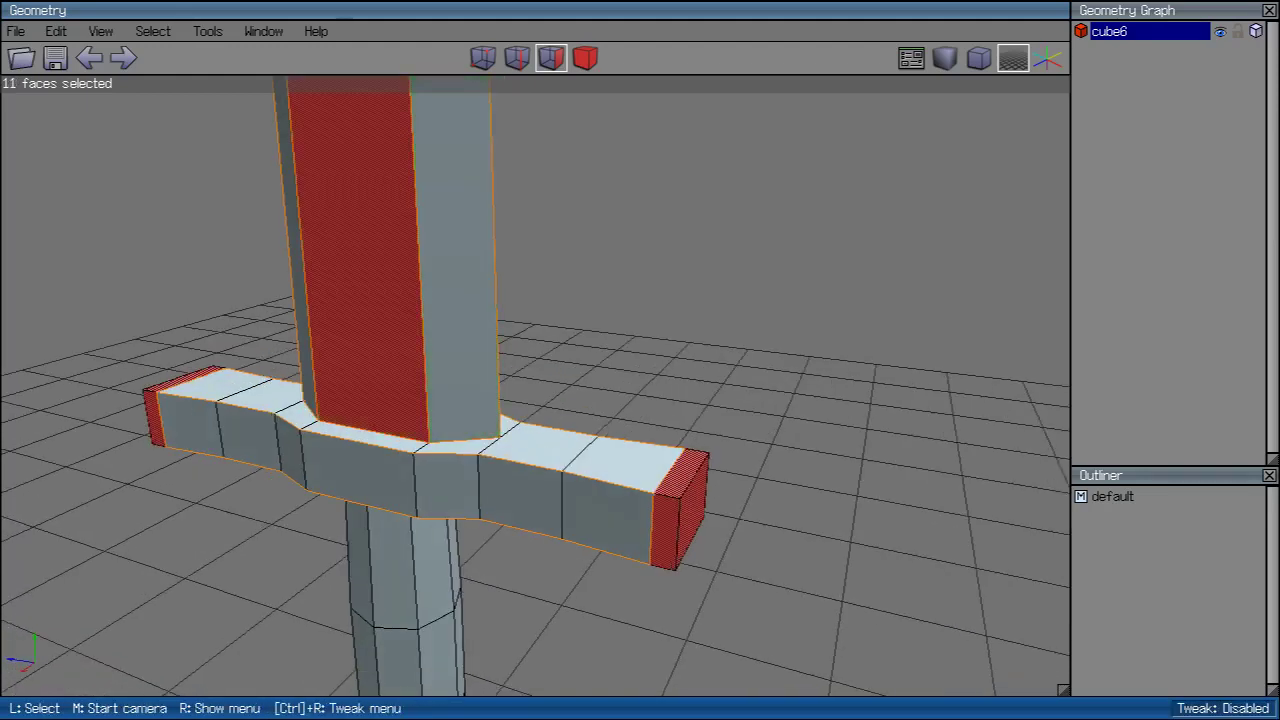
pyautogui.press('+')
pyautogui.press('-')
pyautogui.middleClick(640, 400)
pyautogui.click(640, 400)
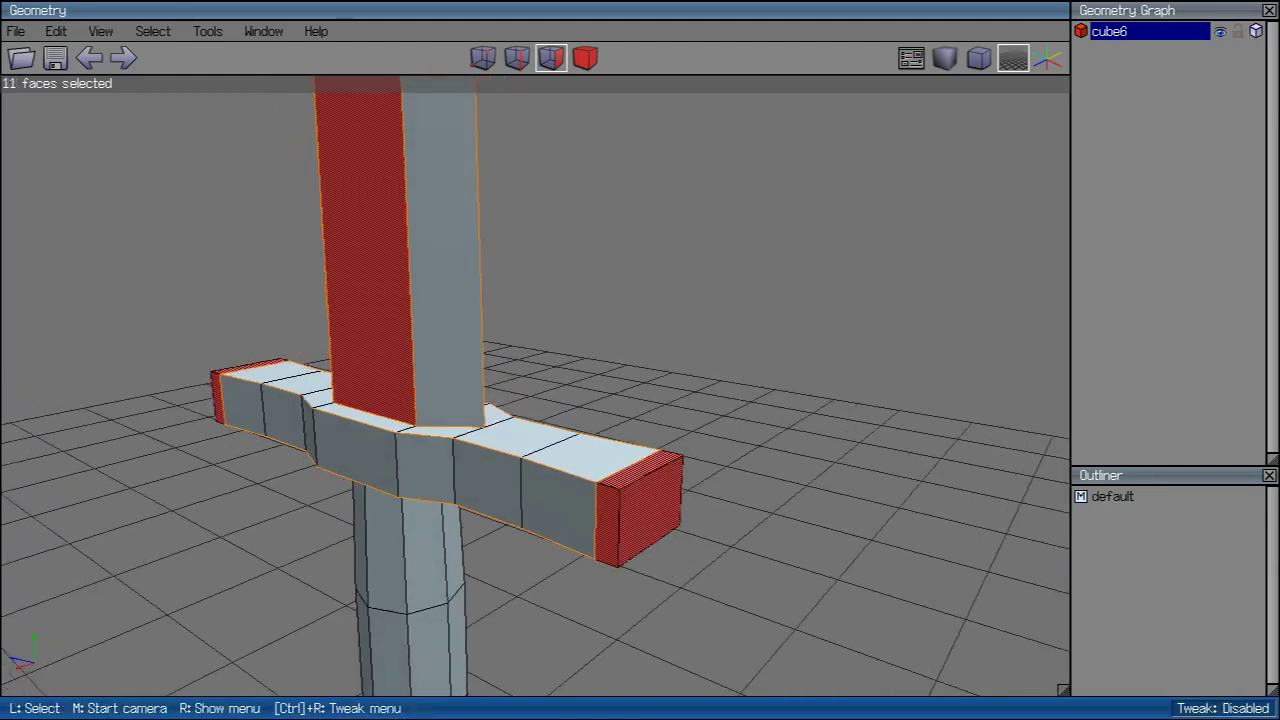
# Step: Extrude the crossguard's two end faces 0.1 outward to form the end caps
pyautogui.rightClick(735, 306)
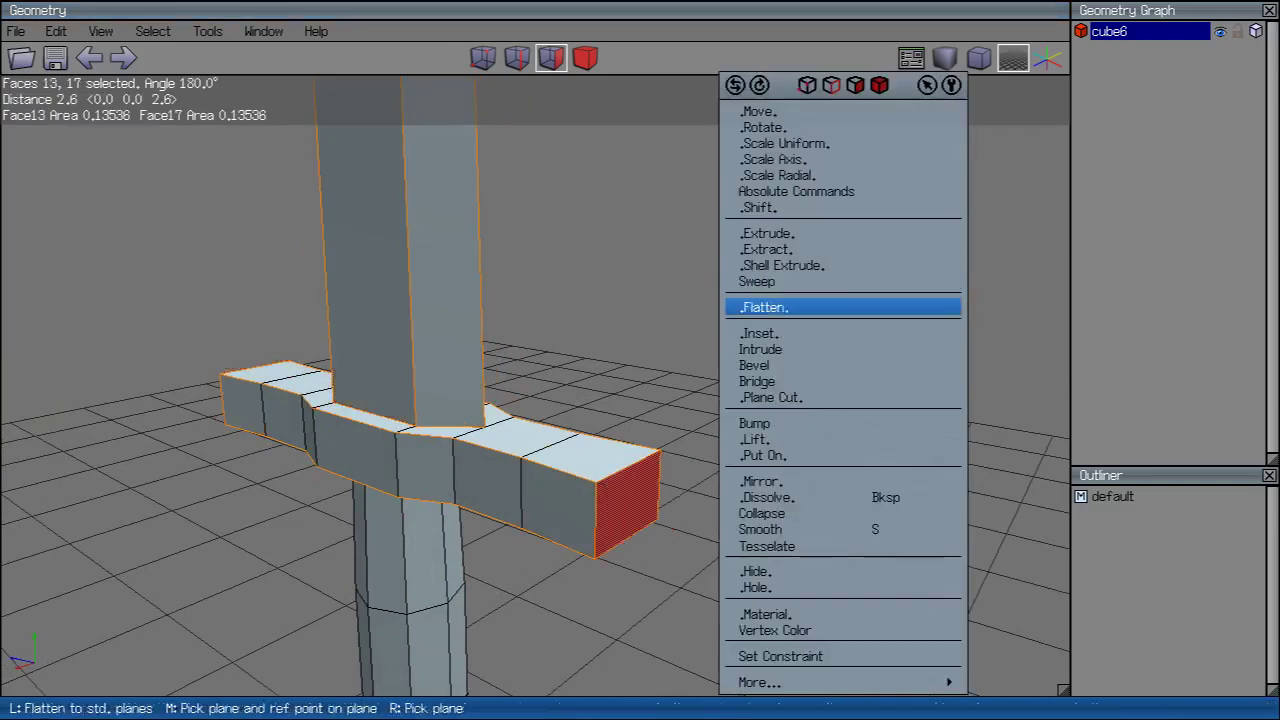
pyautogui.click(750, 240)
pyautogui.click(770, 266)
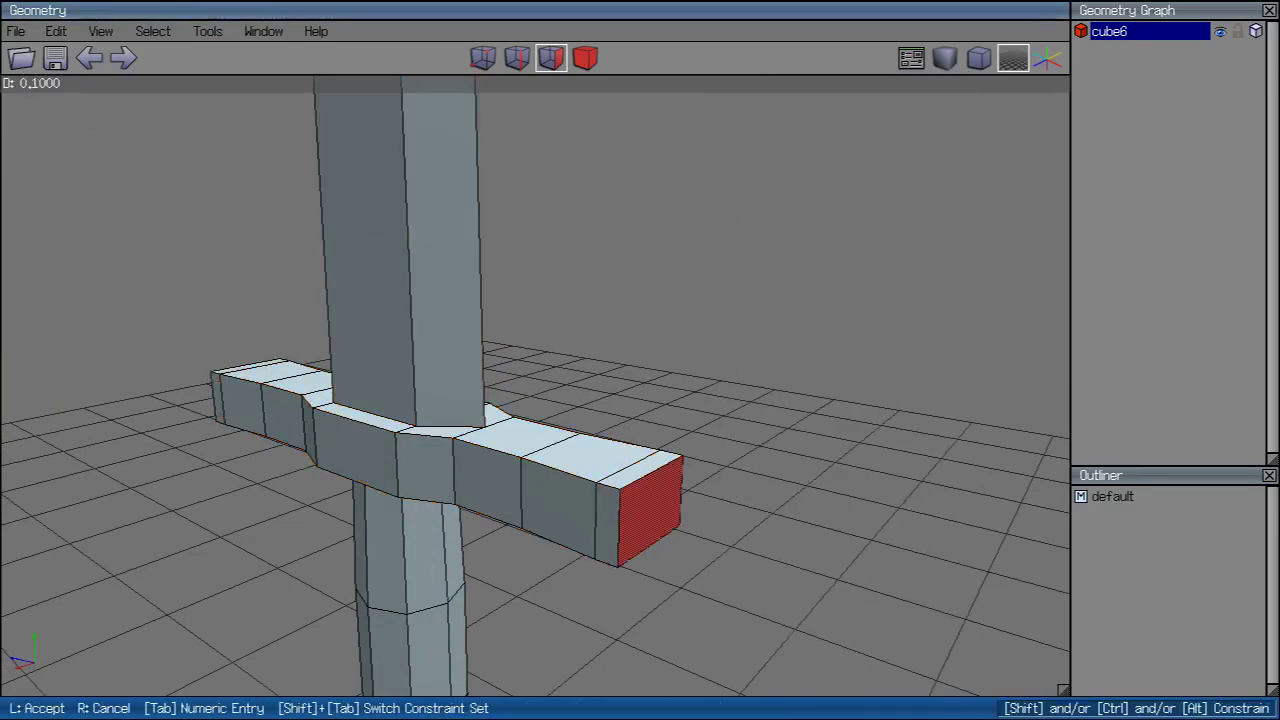
pyautogui.click(735, 306)
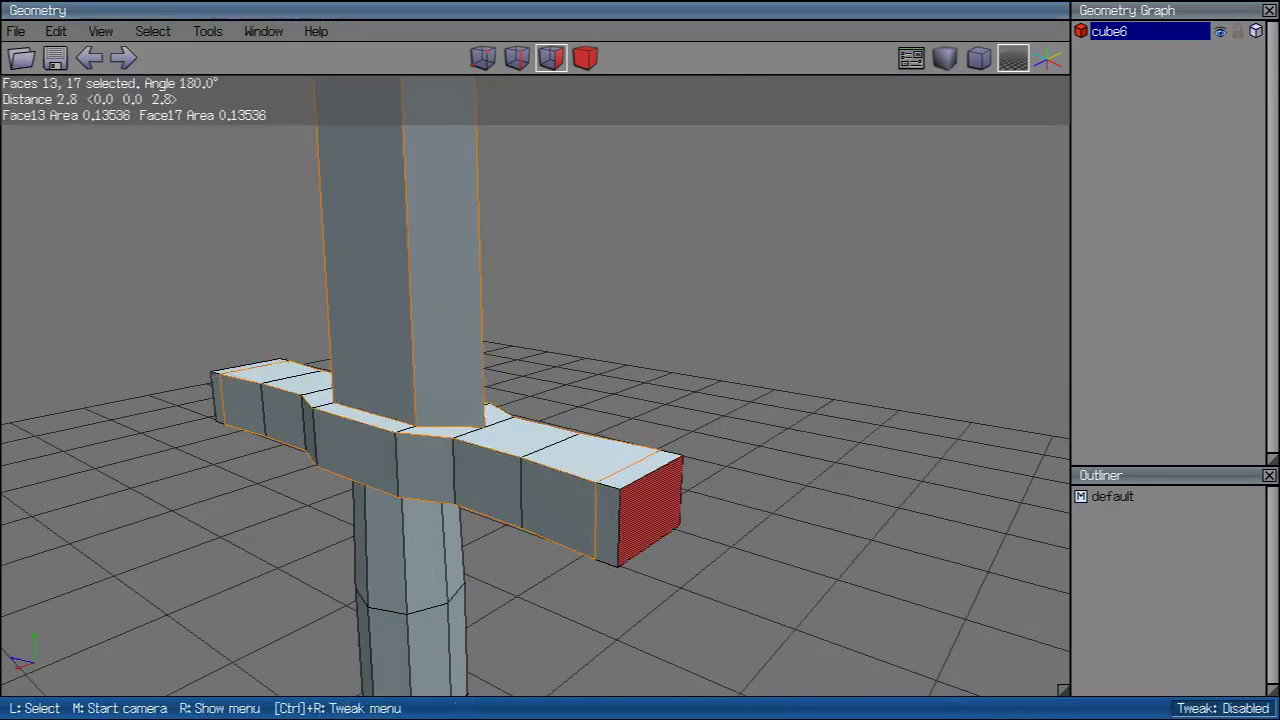
# Step: Extend the selection to all ten faces of both end caps and extrude them outward by about 0.03
pyautogui.press('i')
pyautogui.rightClick(735, 306)
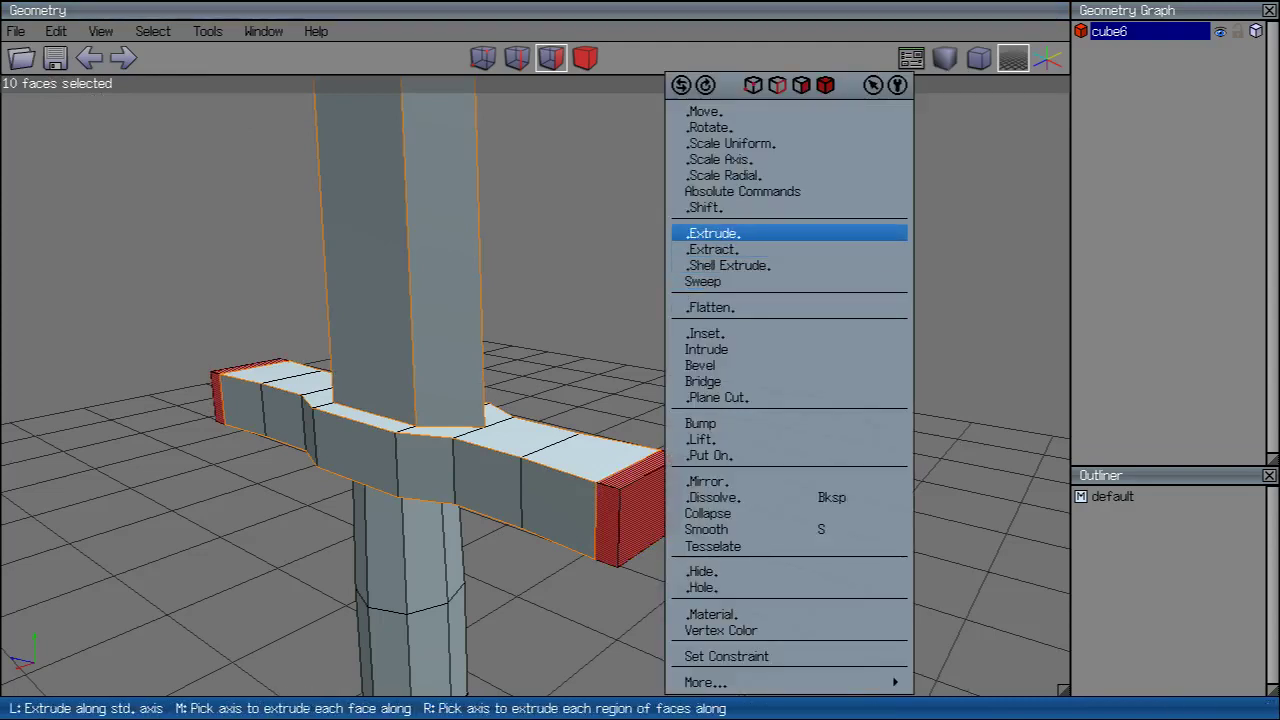
pyautogui.click(712, 233)
pyautogui.click(760, 240)
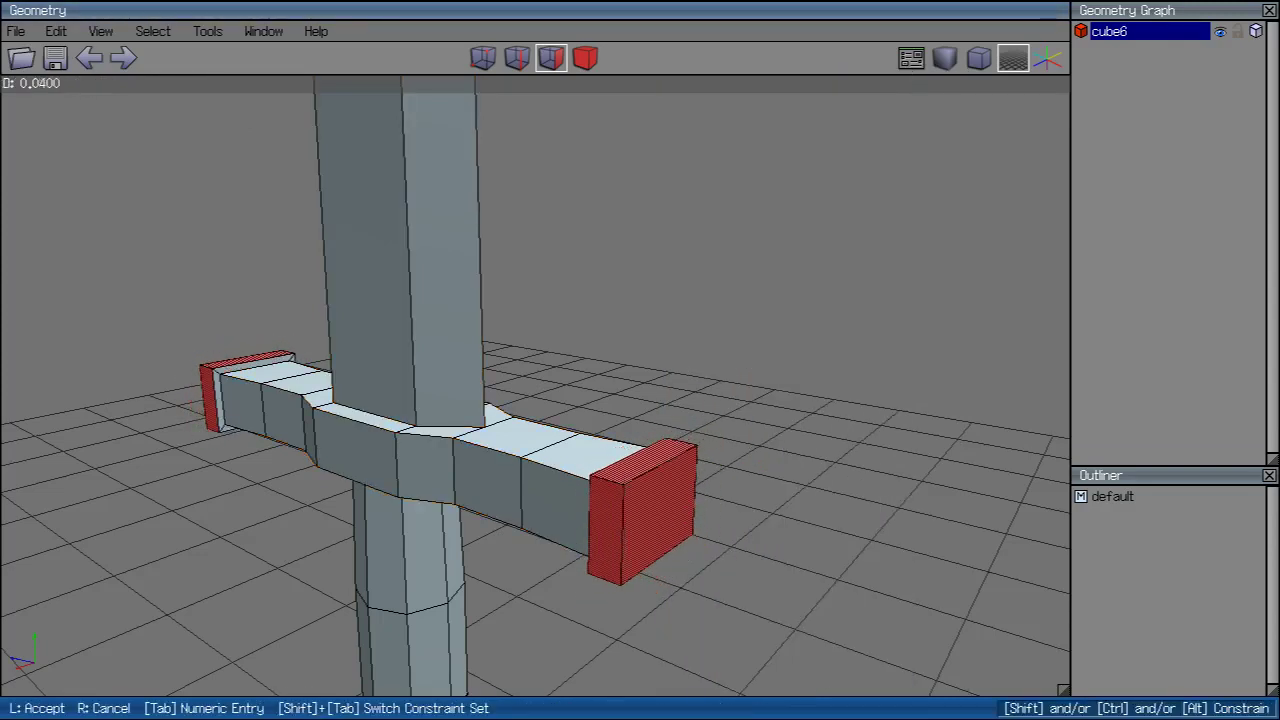
pyautogui.click(760, 240)
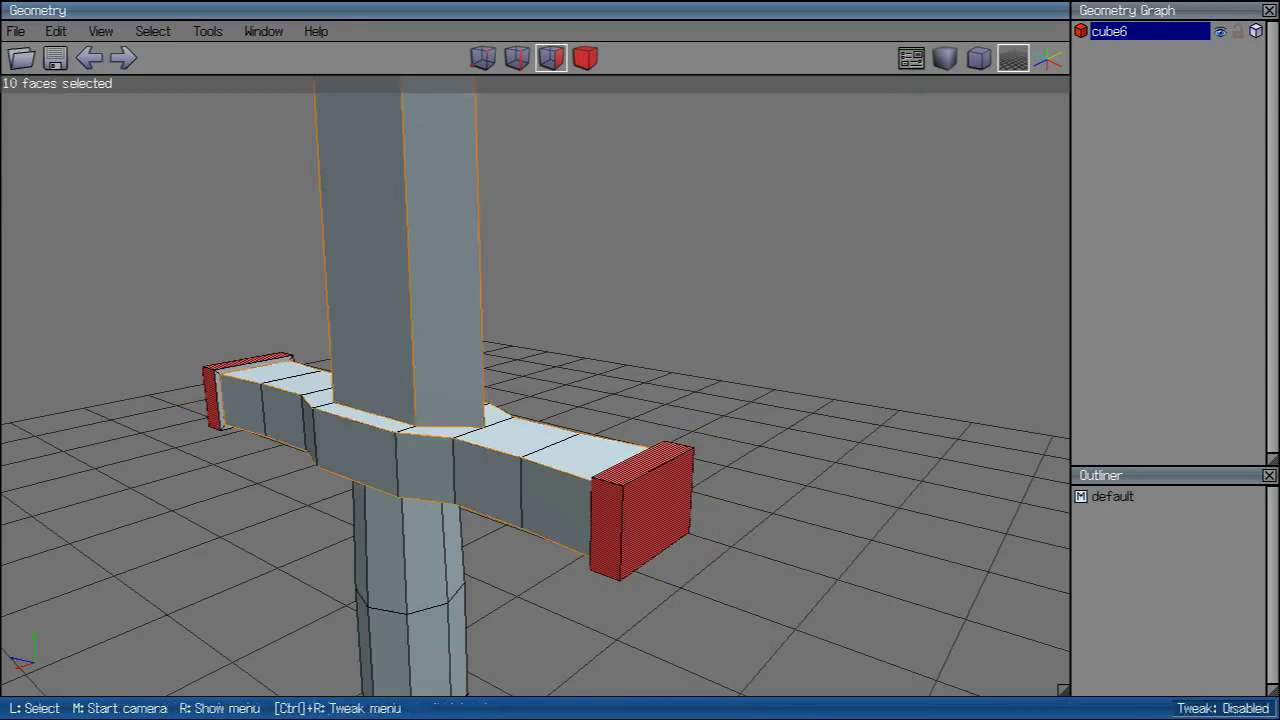
# Step: Keep only the five faces of the negative Z end cap selected and move them -0.09 along the Z axis
pyautogui.middleClick(760, 240)
pyautogui.click(640, 300)
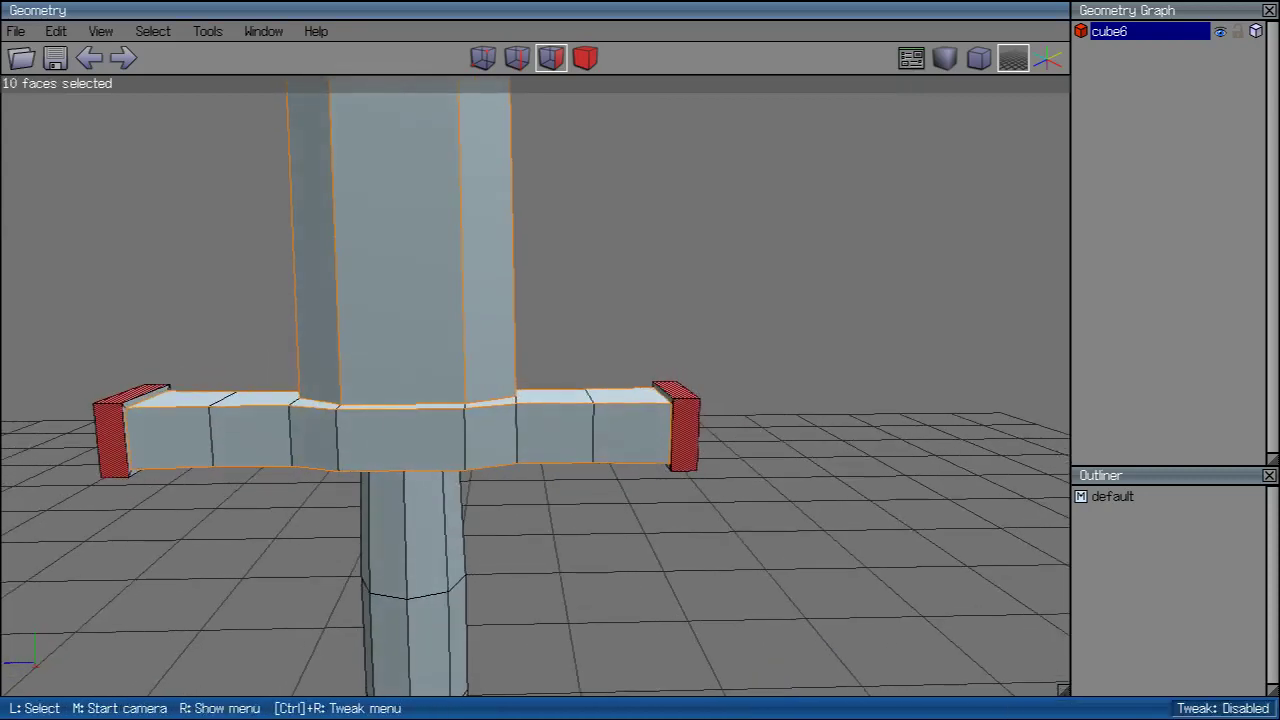
pyautogui.middleClick(640, 300)
pyautogui.click(640, 300)
pyautogui.click(114, 428)
pyautogui.rightClick(745, 249)
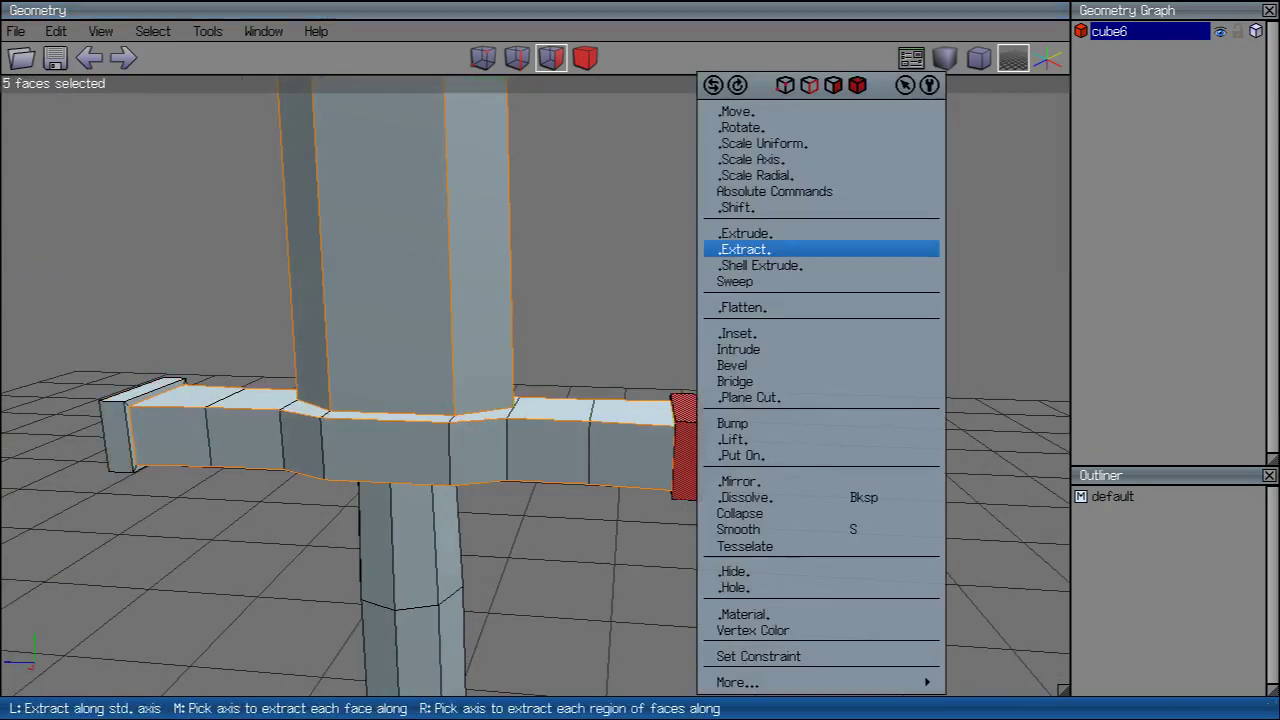
pyautogui.click(740, 111)
pyautogui.click(745, 214)
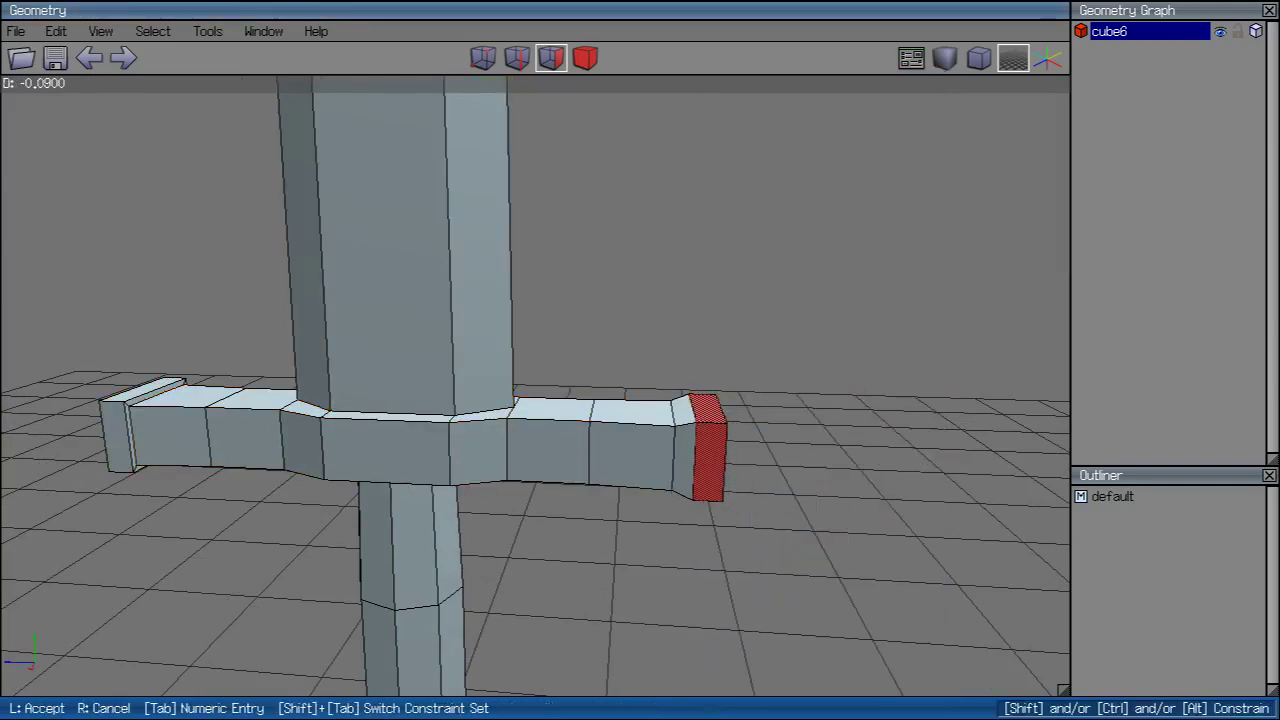
pyautogui.click(385, 447)
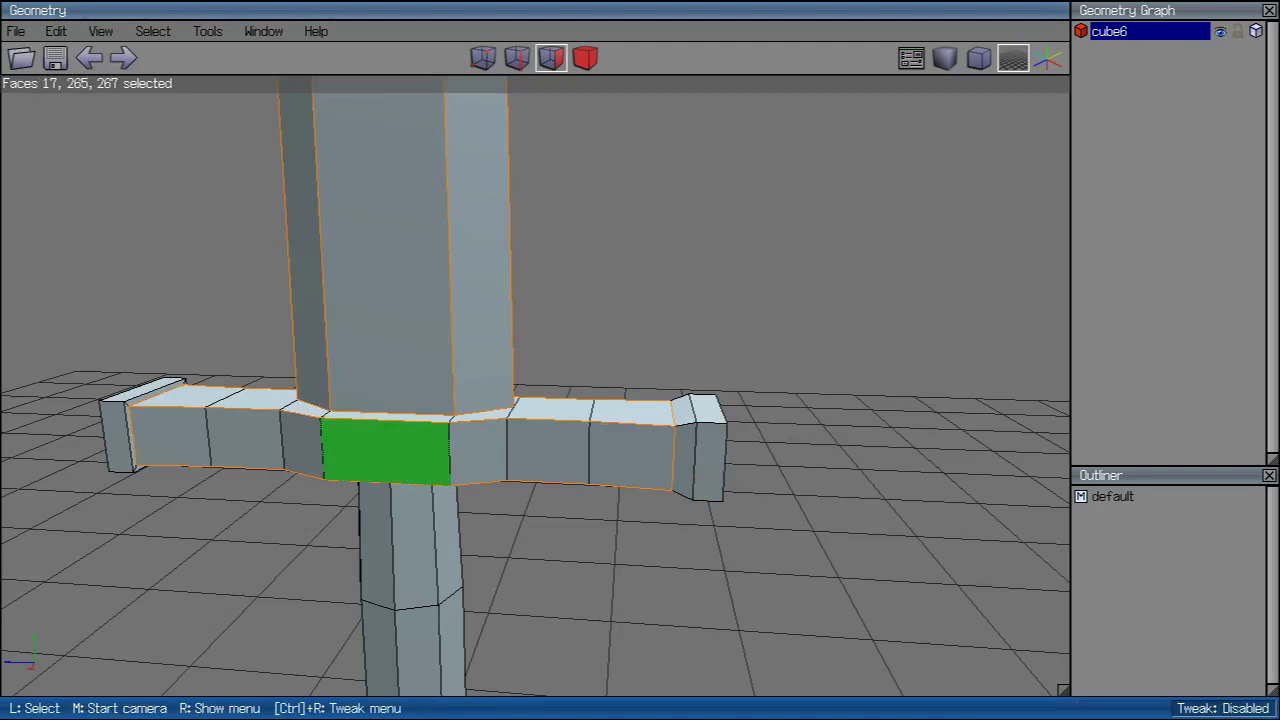
# Step: Select the five faces of the positive Z end cap and move them 0.09 along the Z axis
pyautogui.middleClick(385, 447)
pyautogui.click(385, 447)
pyautogui.click(336, 372)
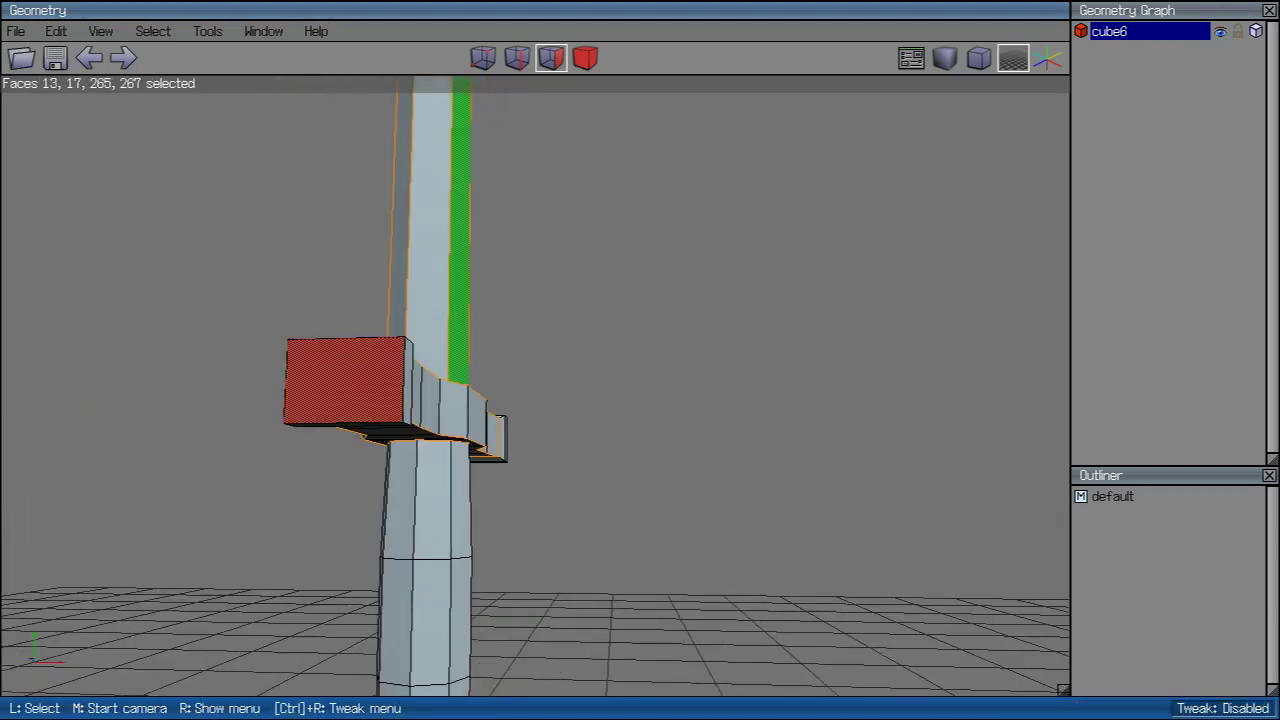
pyautogui.click(979, 58)
pyautogui.click(979, 58)
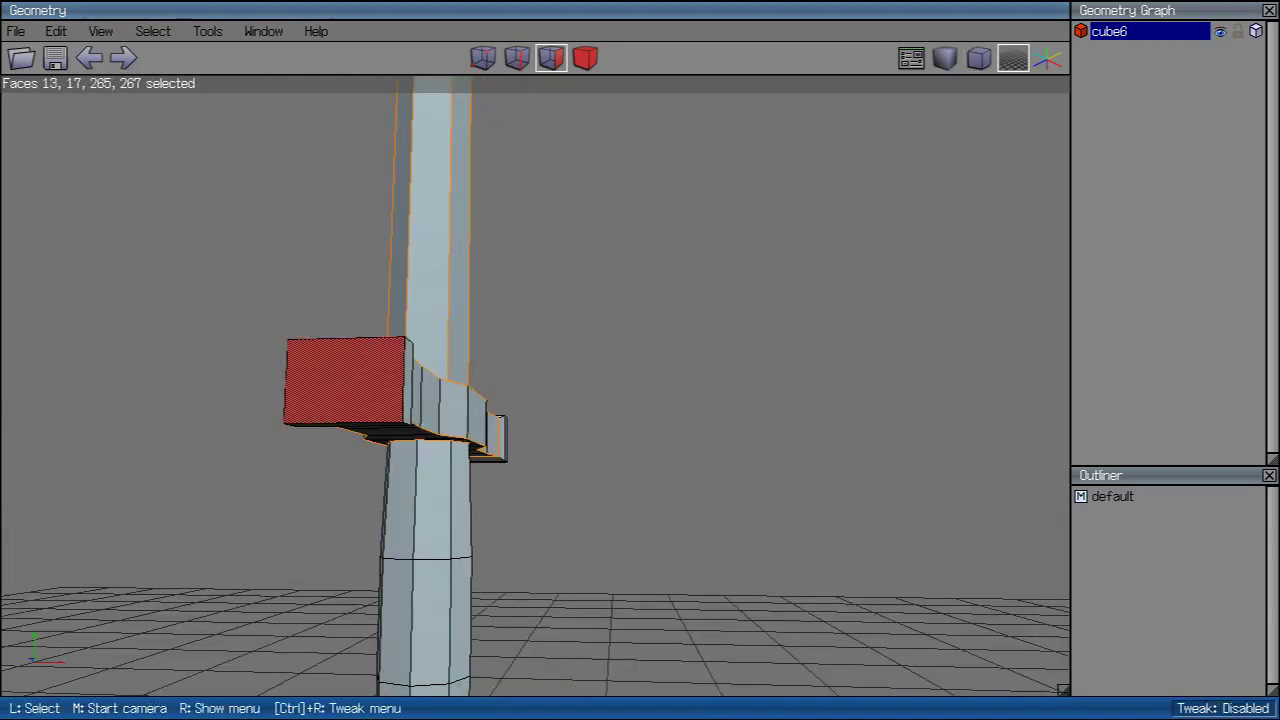
pyautogui.middleClick(430, 500)
pyautogui.click(535, 386)
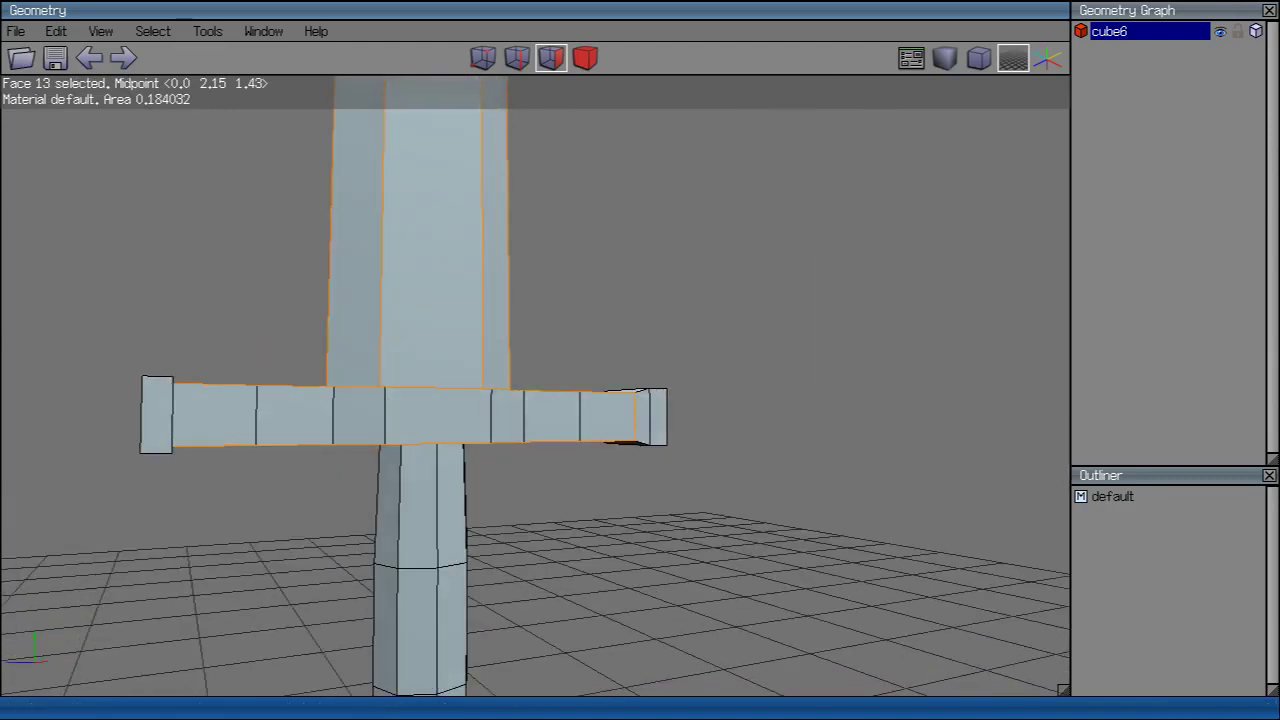
pyautogui.click(156, 414)
pyautogui.middleClick(630, 127)
pyautogui.click(630, 127)
pyautogui.rightClick(630, 127)
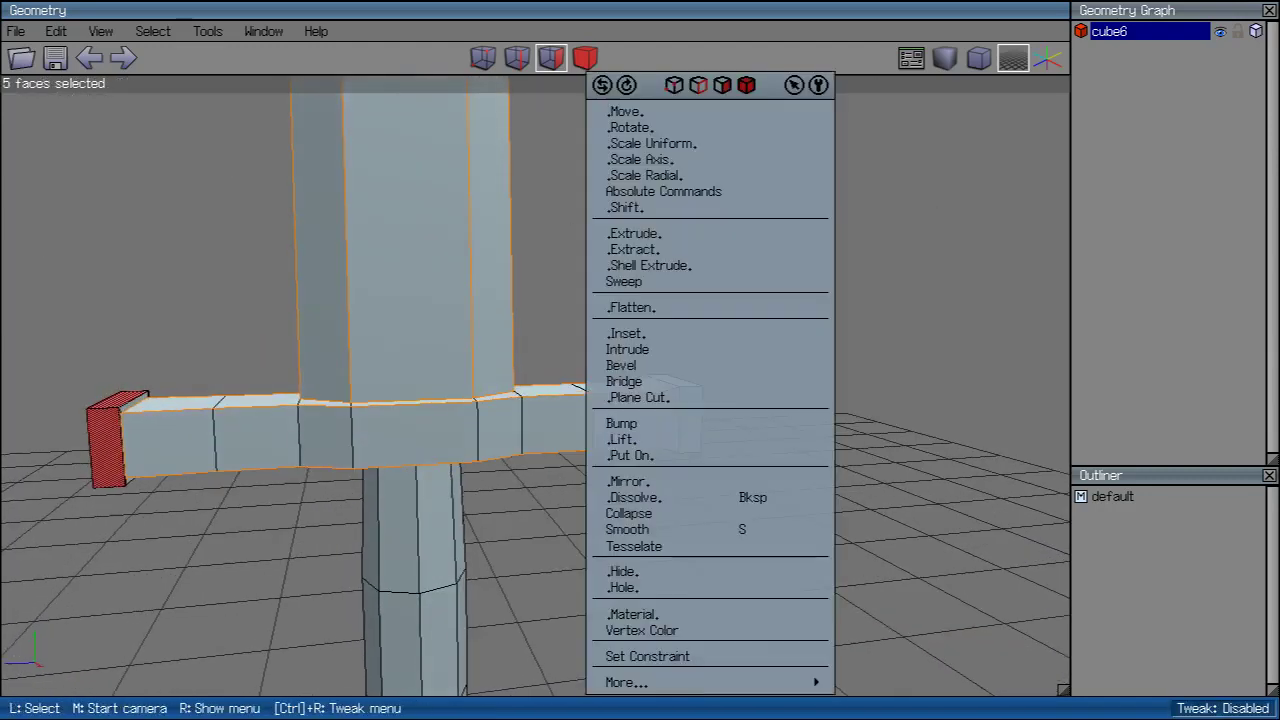
pyautogui.click(625, 111)
pyautogui.click(614, 177)
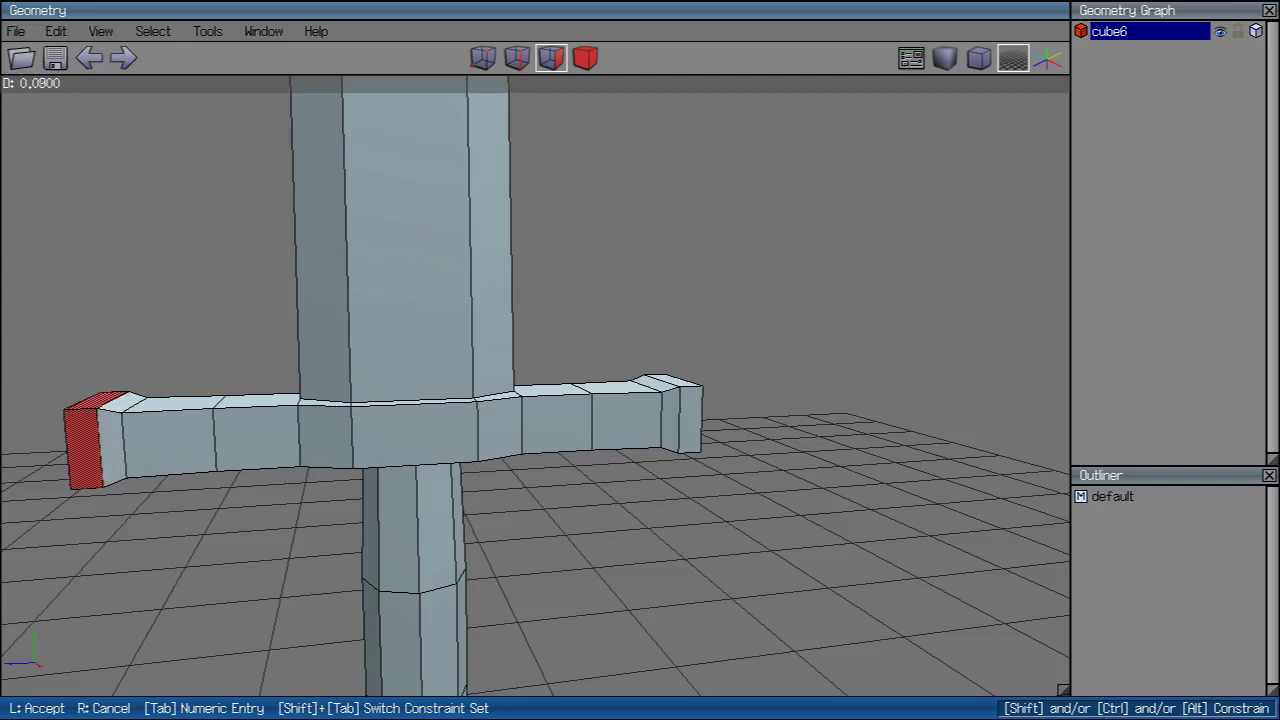
pyautogui.click(535, 385)
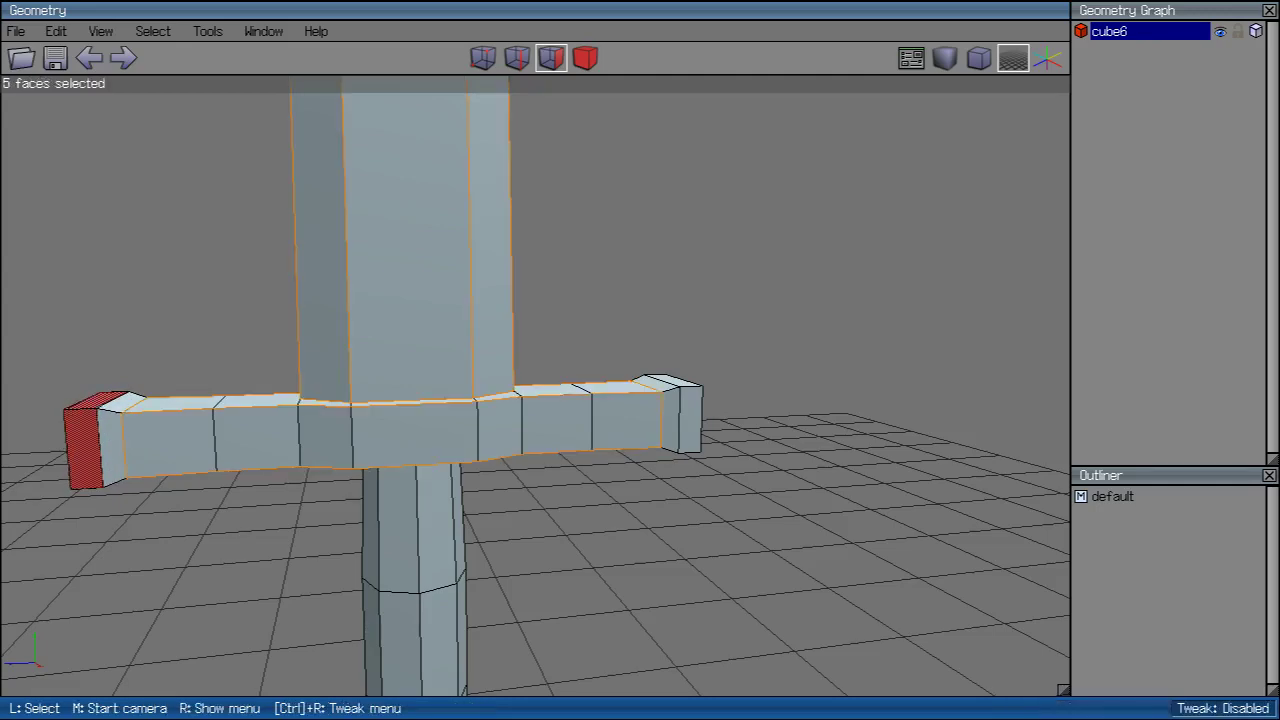
pyautogui.middleClick(535, 385)
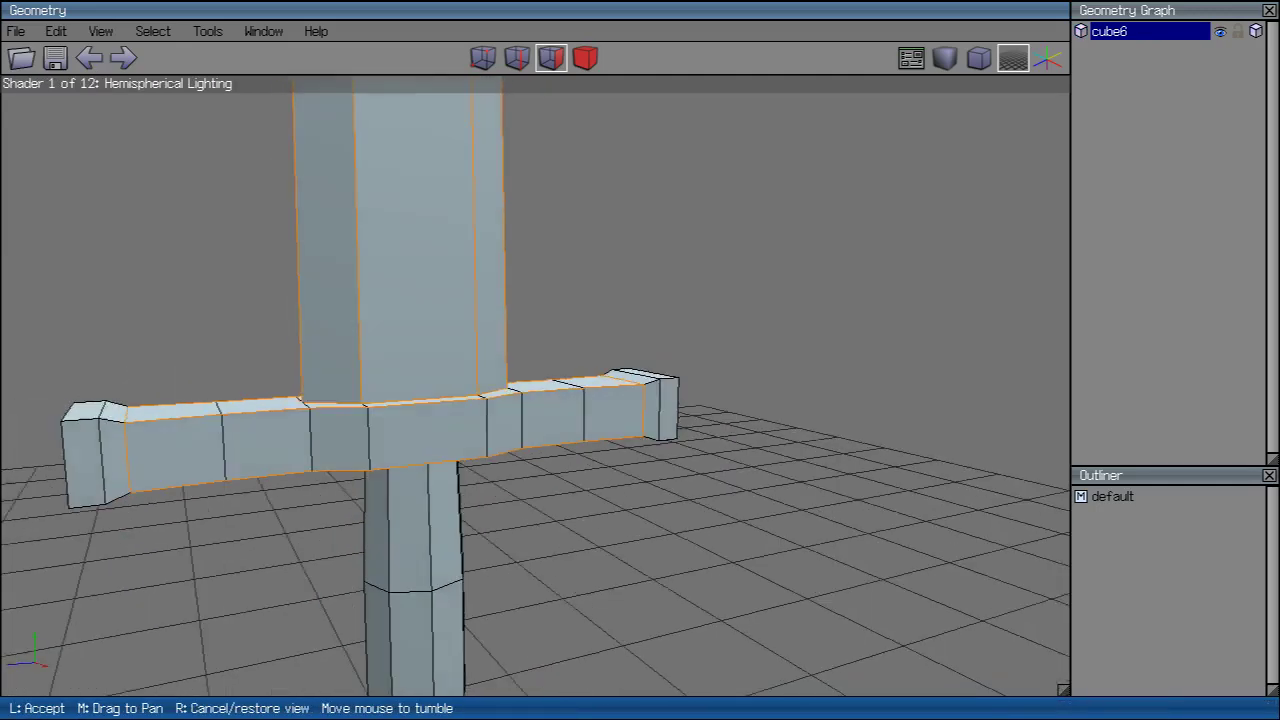
pyautogui.click(490, 250)
pyautogui.press('o')
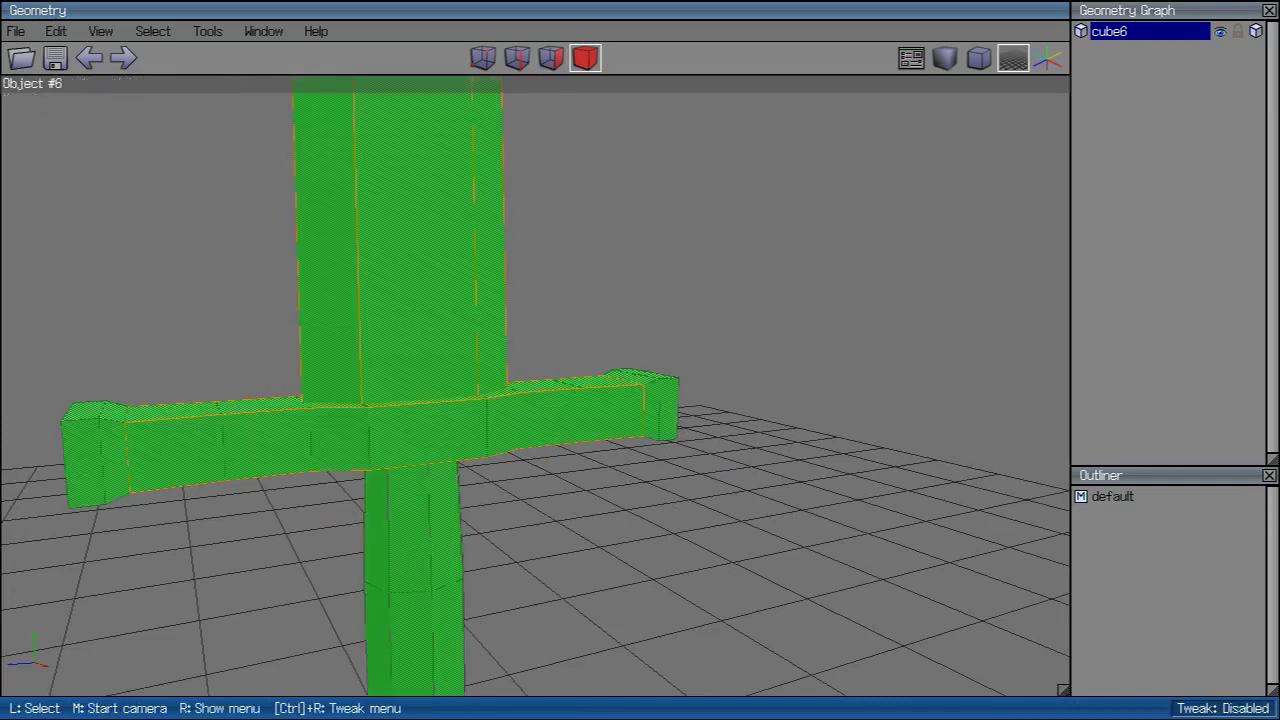
pyautogui.click(460, 250)
pyautogui.rightClick(460, 250)
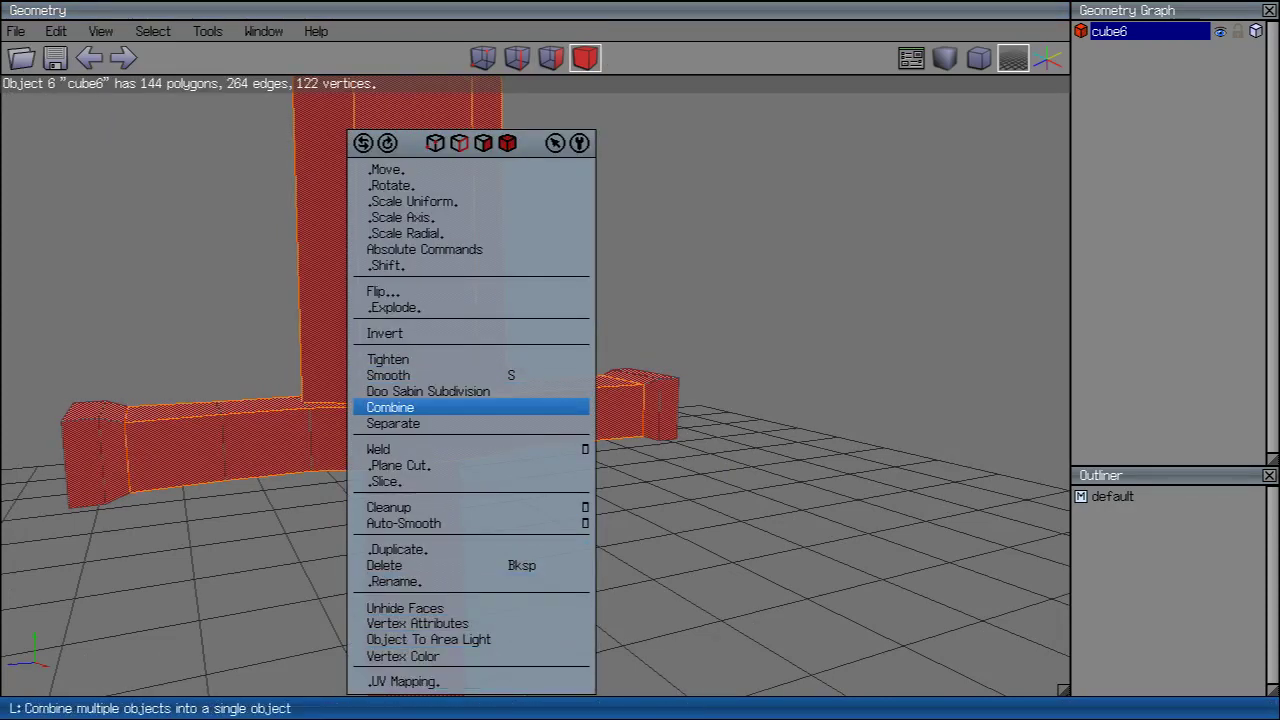
pyautogui.press('Escape')
pyautogui.press('space')
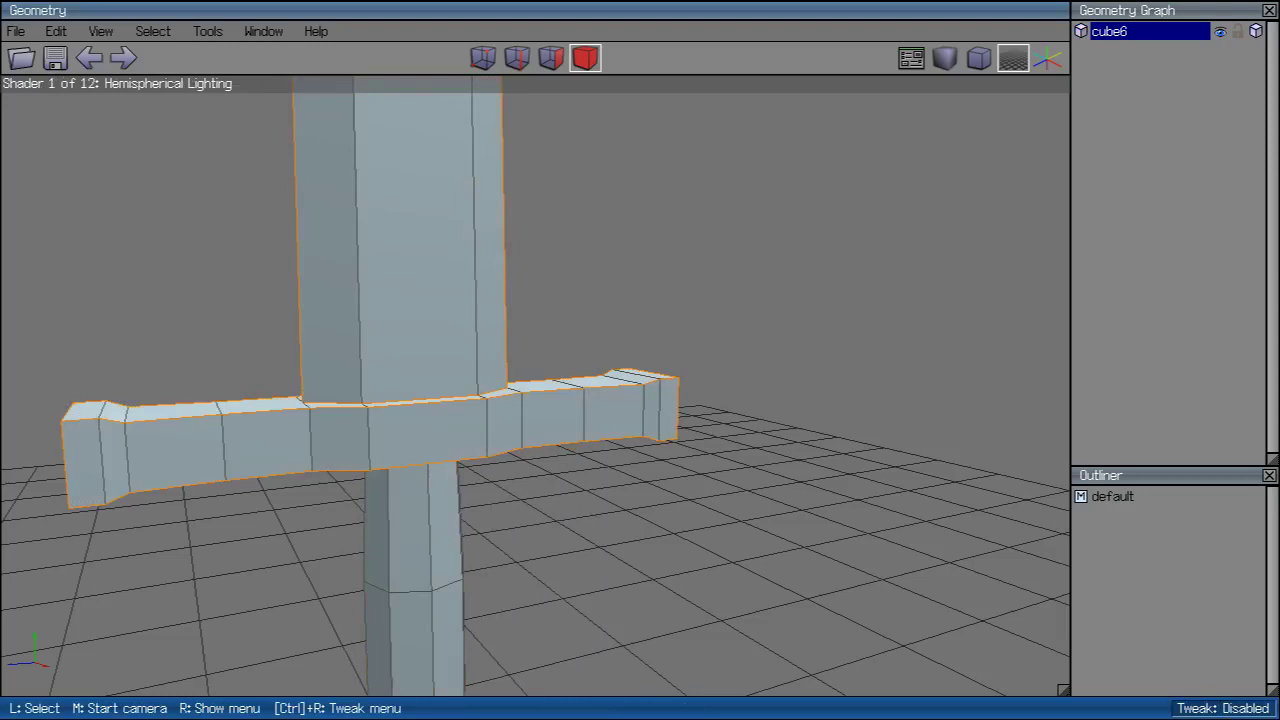
# Step: Preview the sword with smooth shading, inspect it from several angles, and return to the faceted view near the crossguard
pyautogui.press('Tab')
pyautogui.middleClick(535, 380)
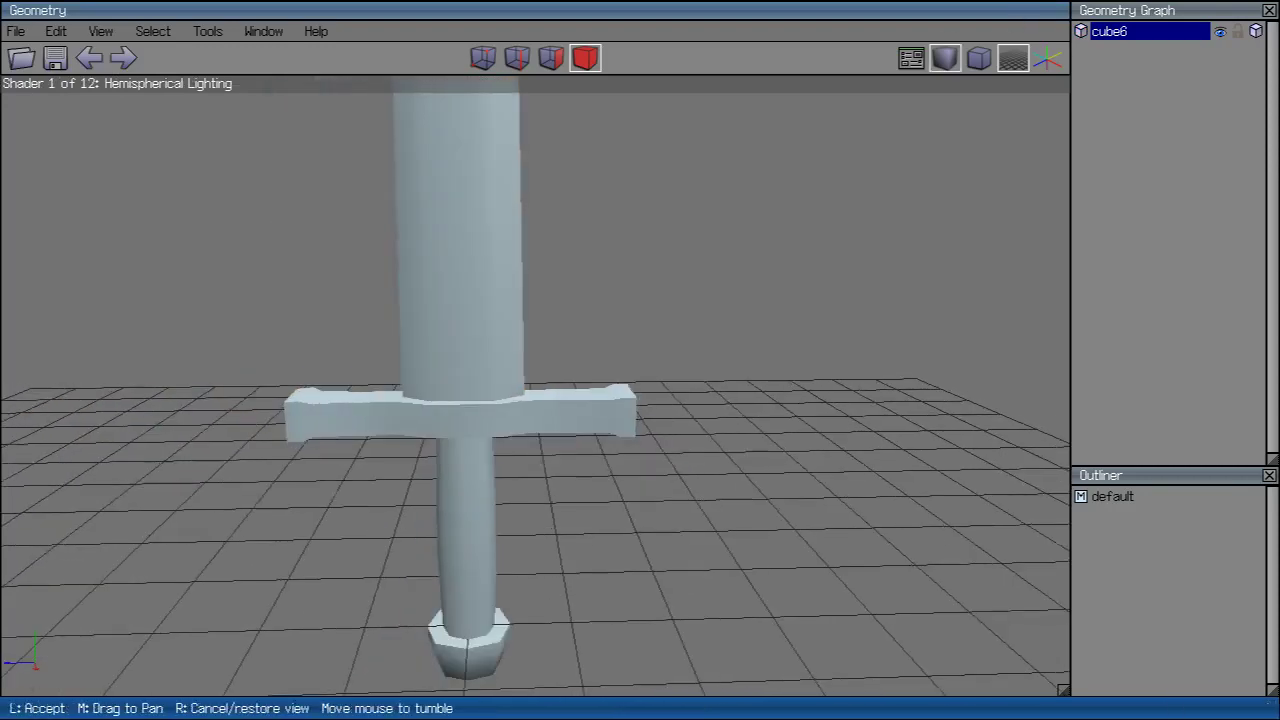
pyautogui.moveTo(535, 380)
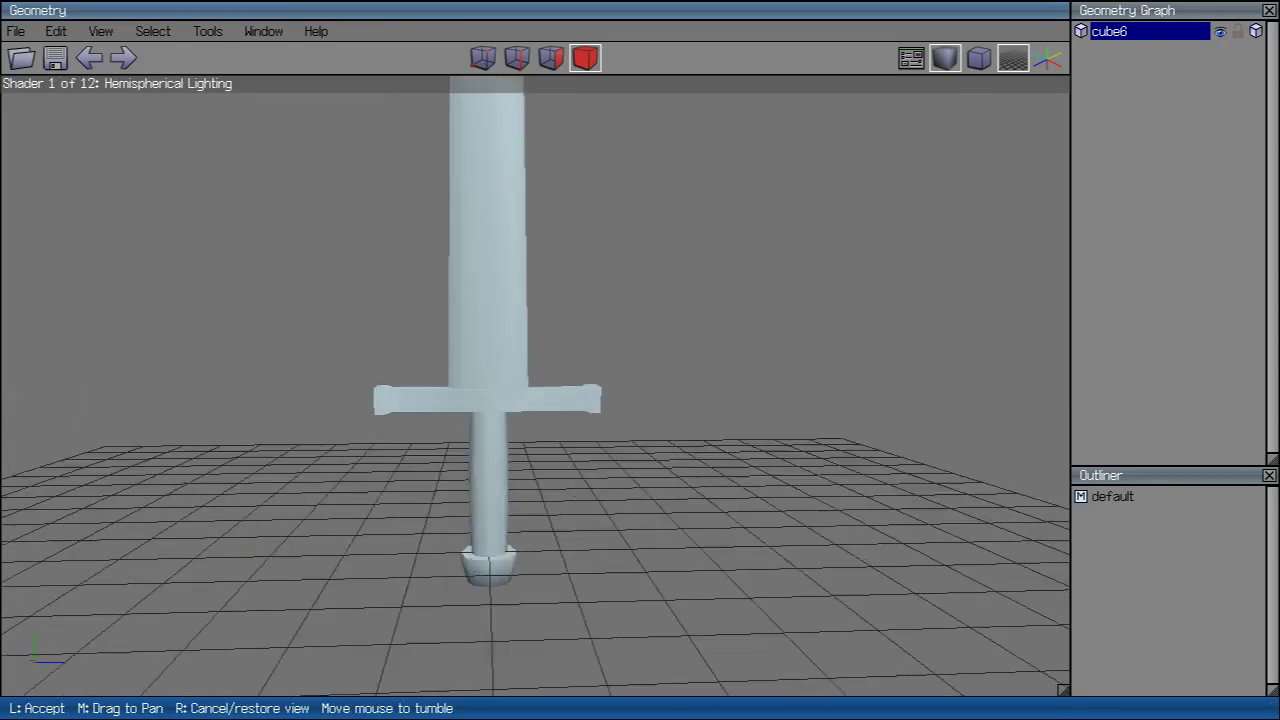
pyautogui.scroll(5, 535, 380)
pyautogui.press('Tab')
pyautogui.click(535, 380)
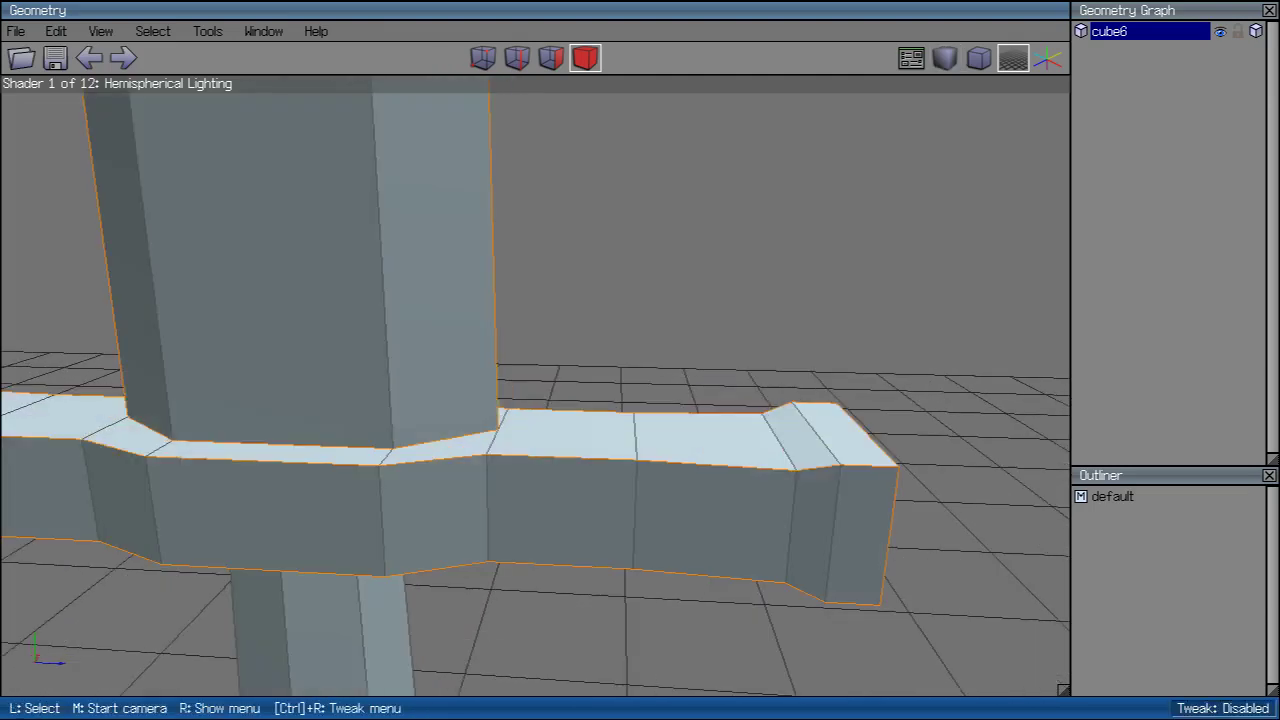
# Step: Select the edge loops midway along both crossguard arms and scale them radially to about 87%
pyautogui.click(517, 58)
pyautogui.click(634, 437)
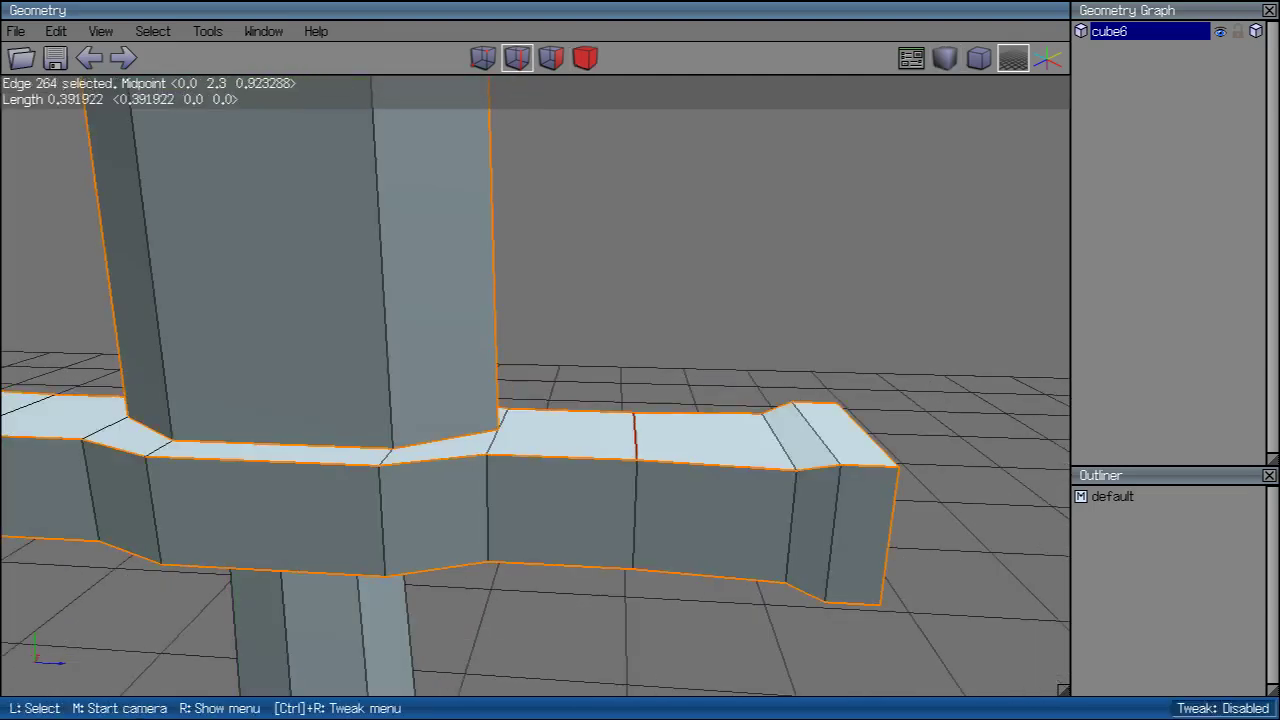
pyautogui.press('l')
pyautogui.scroll(-3, 535, 380)
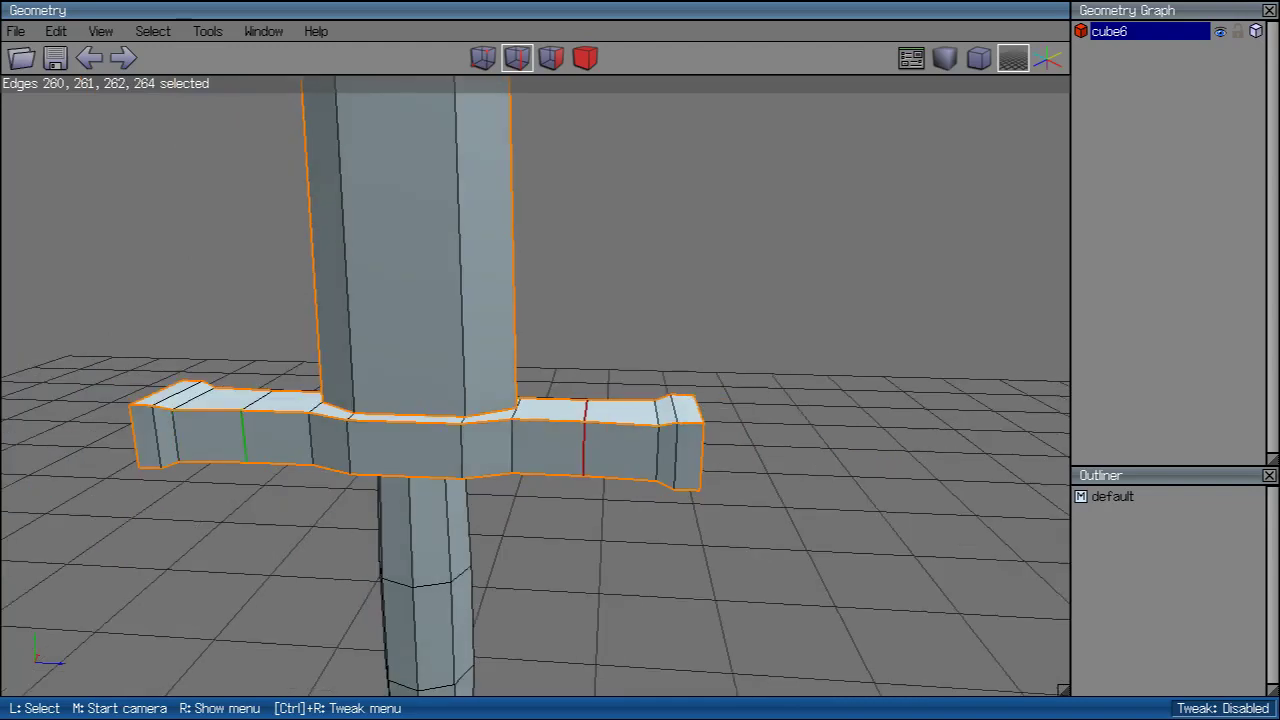
pyautogui.click(256, 400)
pyautogui.rightClick(625, 175)
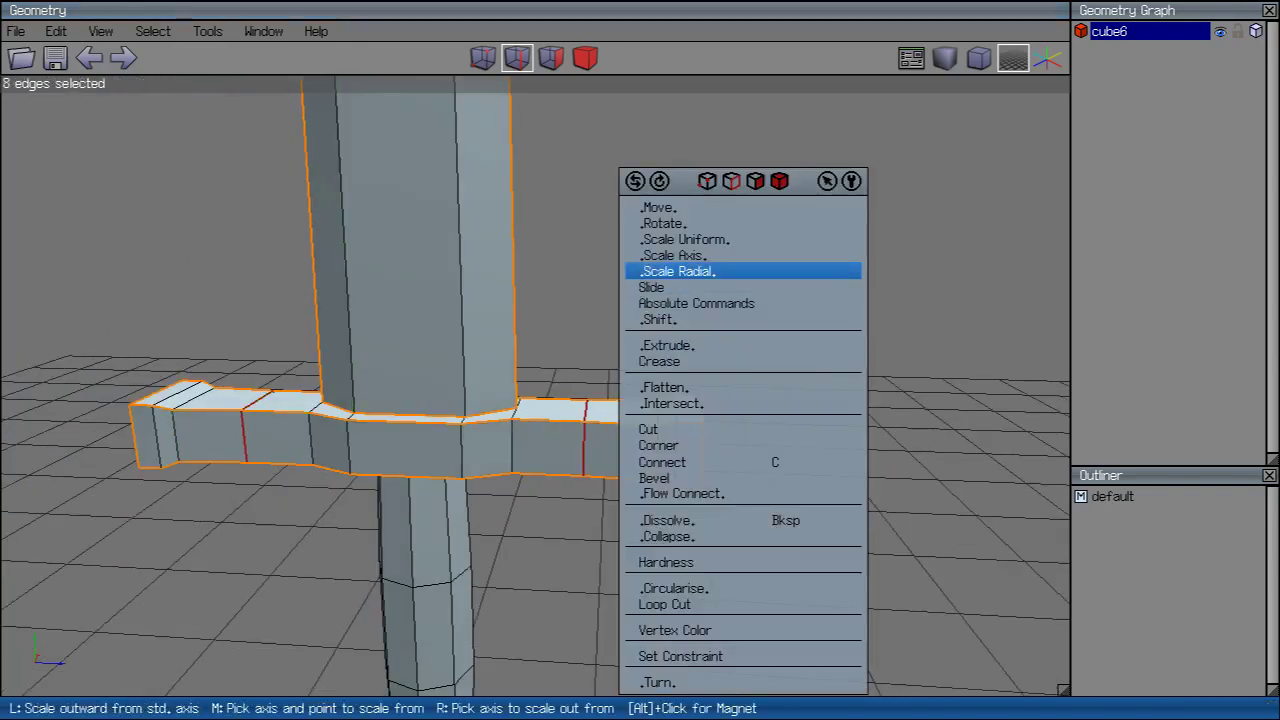
pyautogui.click(680, 271)
pyautogui.click(680, 281)
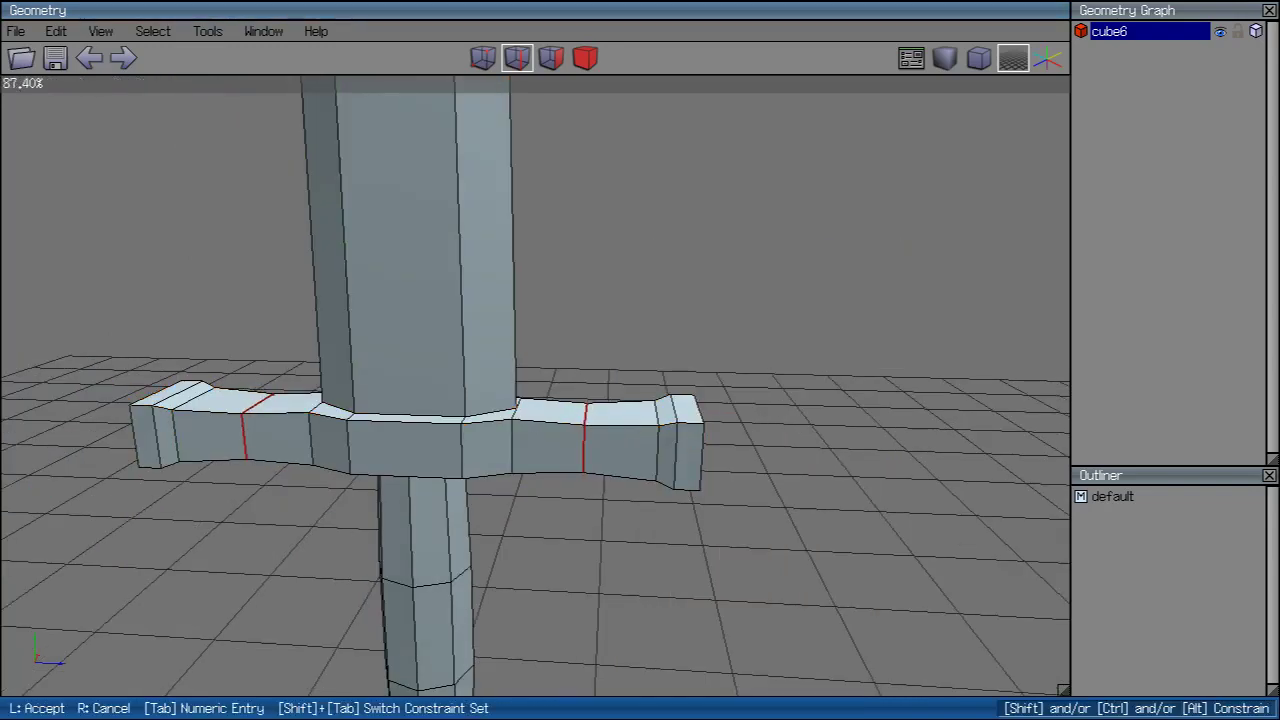
pyautogui.click(680, 281)
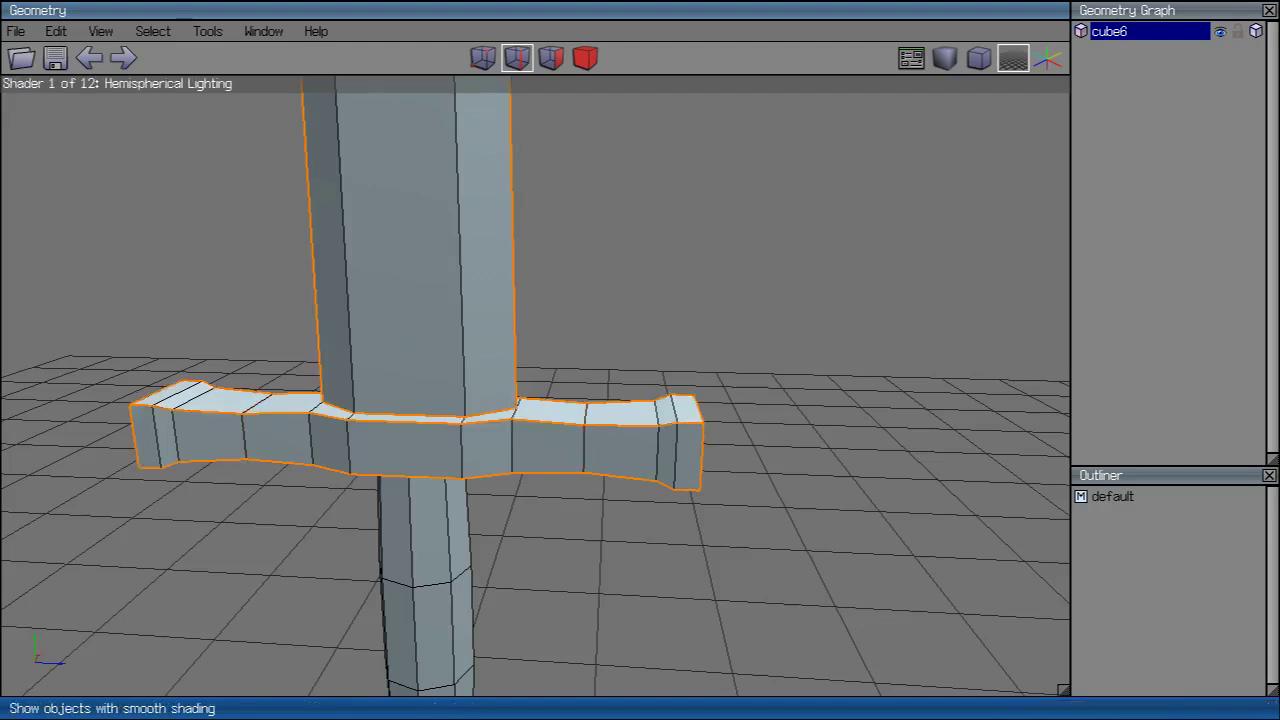
# Step: Examine the crossguard's shape and the whole sword from several angles, comparing smooth and flat shading
pyautogui.click(944, 57)
pyautogui.middleClick(535, 386)
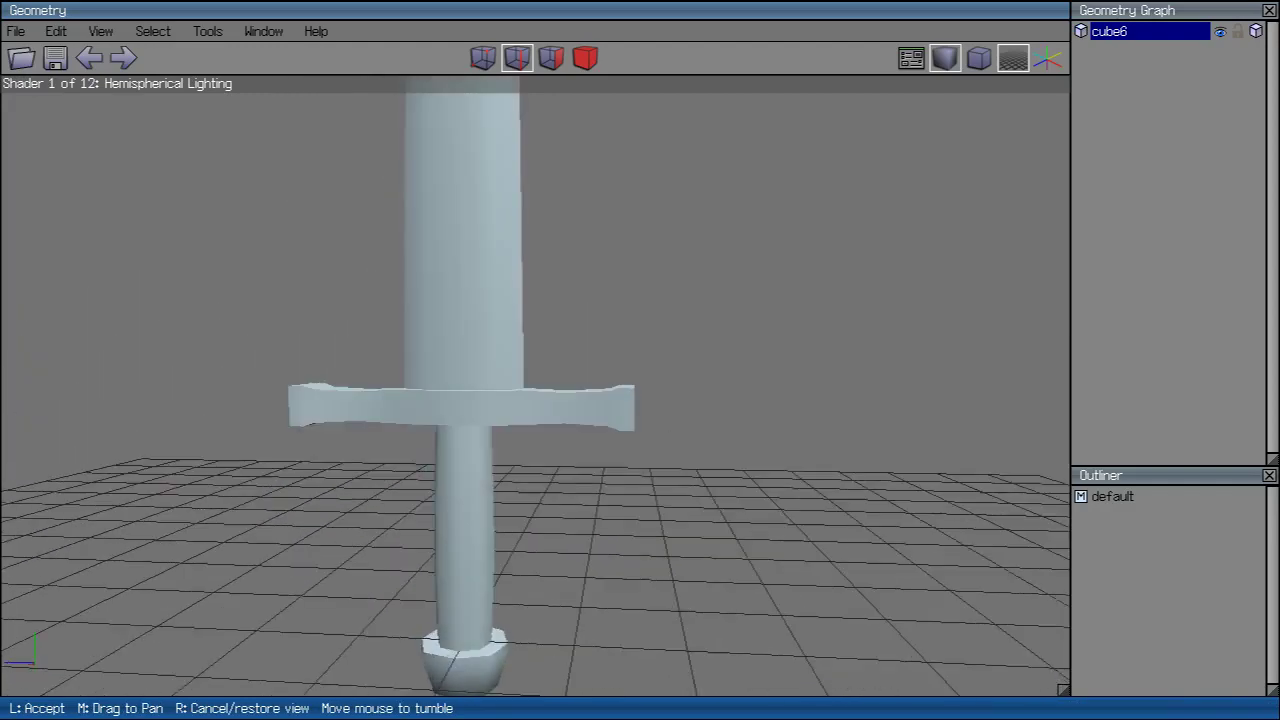
pyautogui.scroll(3, 535, 386)
pyautogui.click(535, 386)
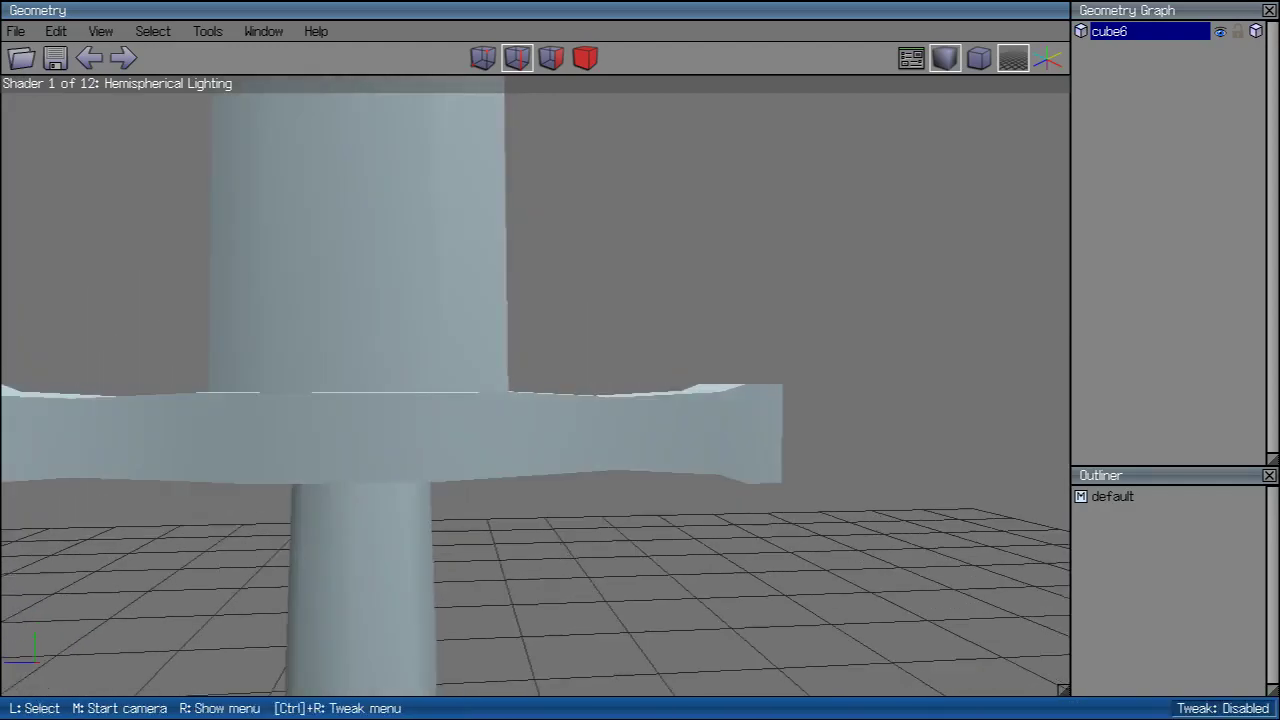
pyautogui.scroll(-1, 535, 386)
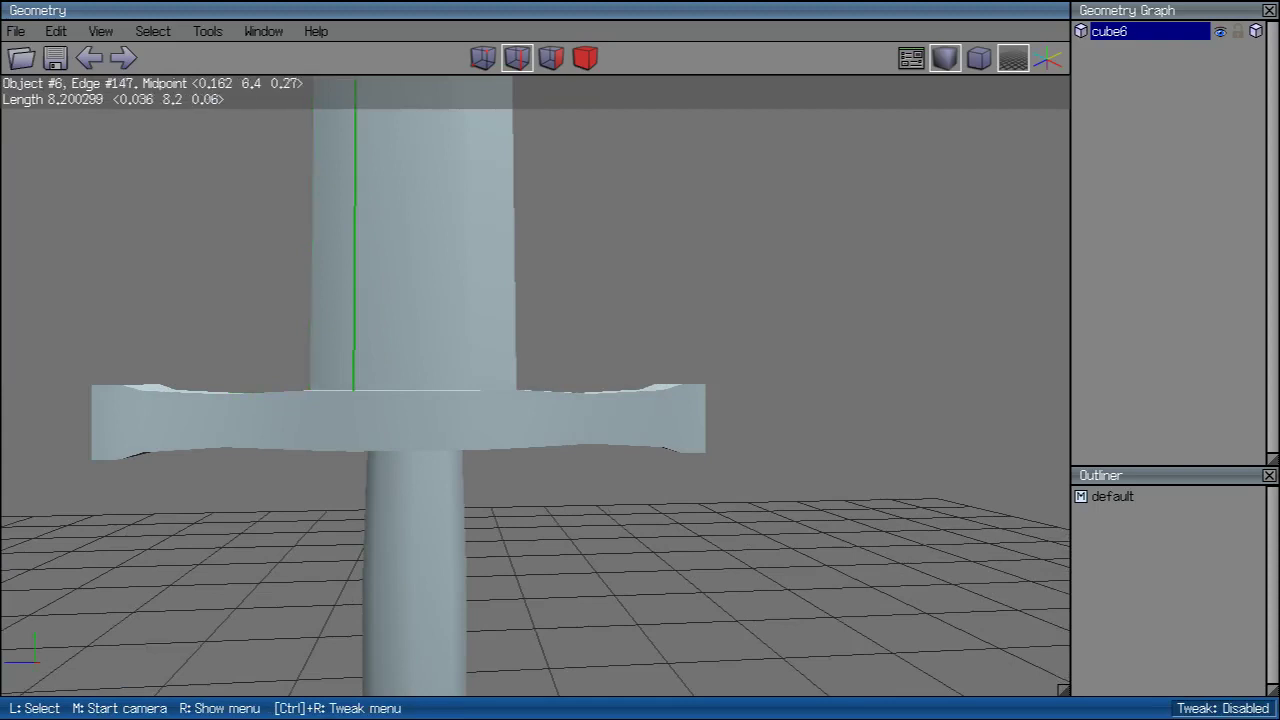
pyautogui.scroll(3, 521, 385)
pyautogui.click(944, 57)
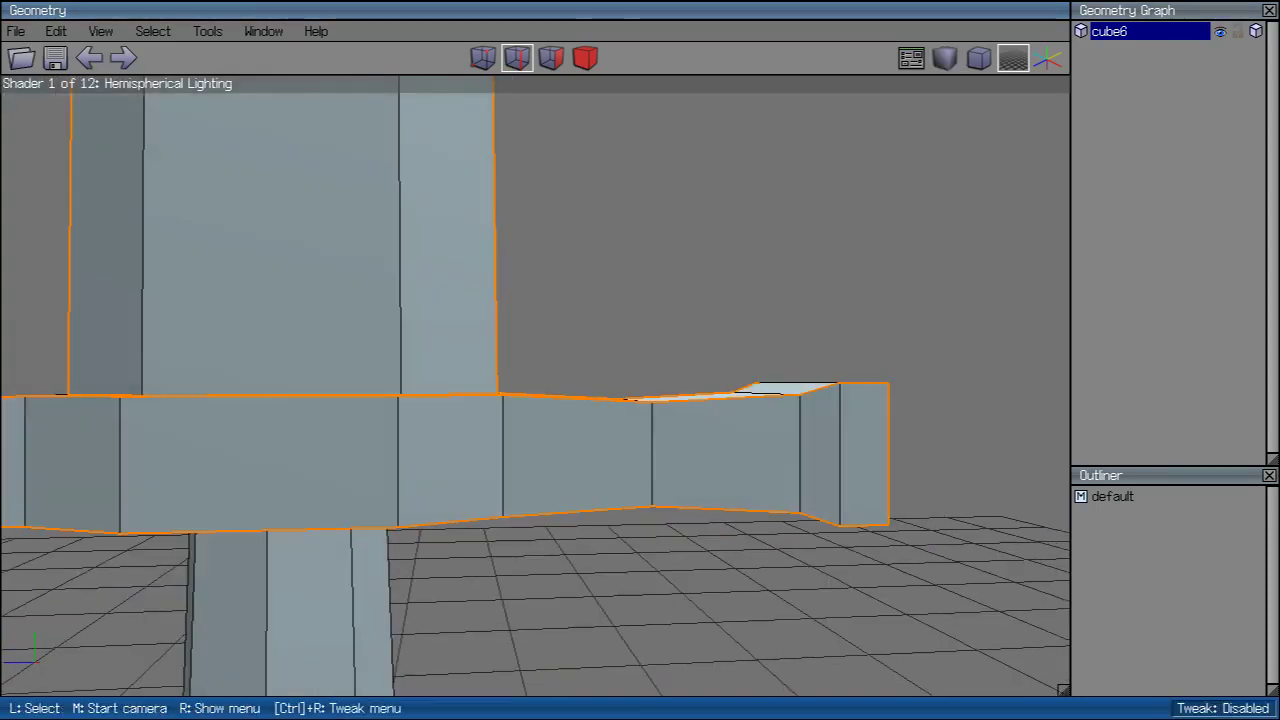
pyautogui.middleClick(535, 386)
pyautogui.click(535, 386)
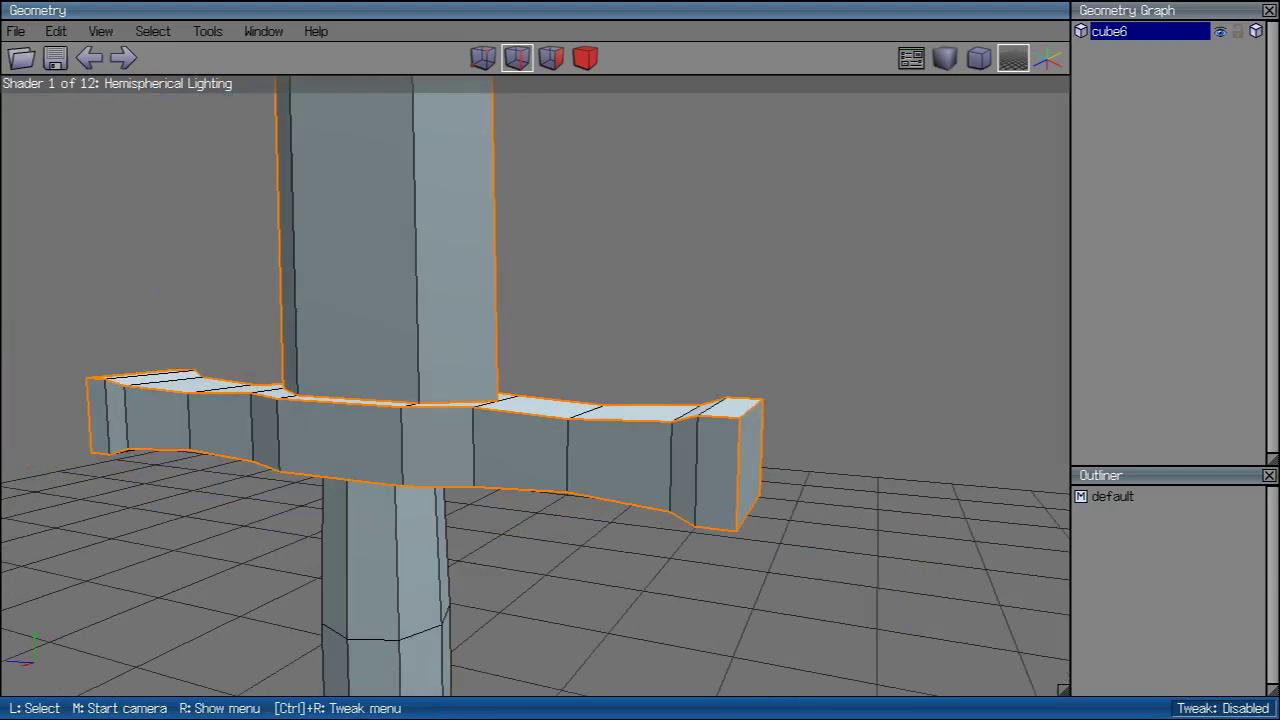
pyautogui.scroll(-6, 535, 386)
pyautogui.middleClick(535, 386)
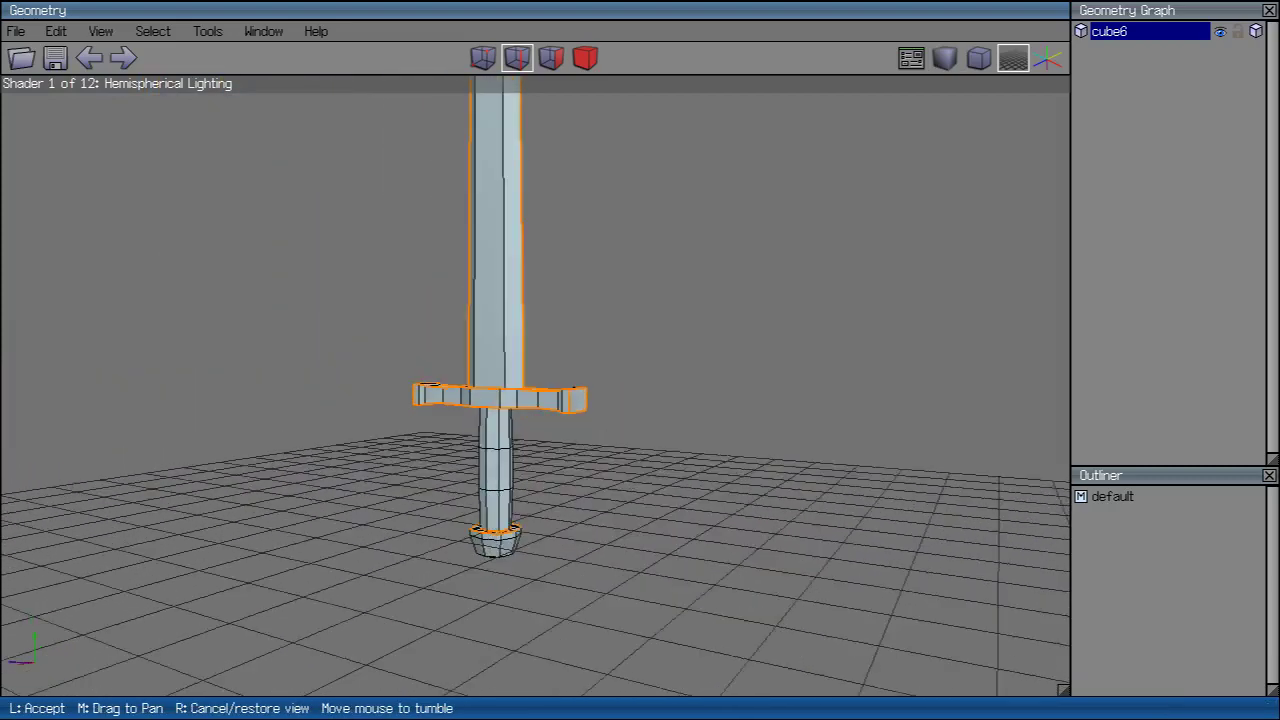
pyautogui.click(535, 386)
pyautogui.click(944, 57)
pyautogui.middleClick(535, 386)
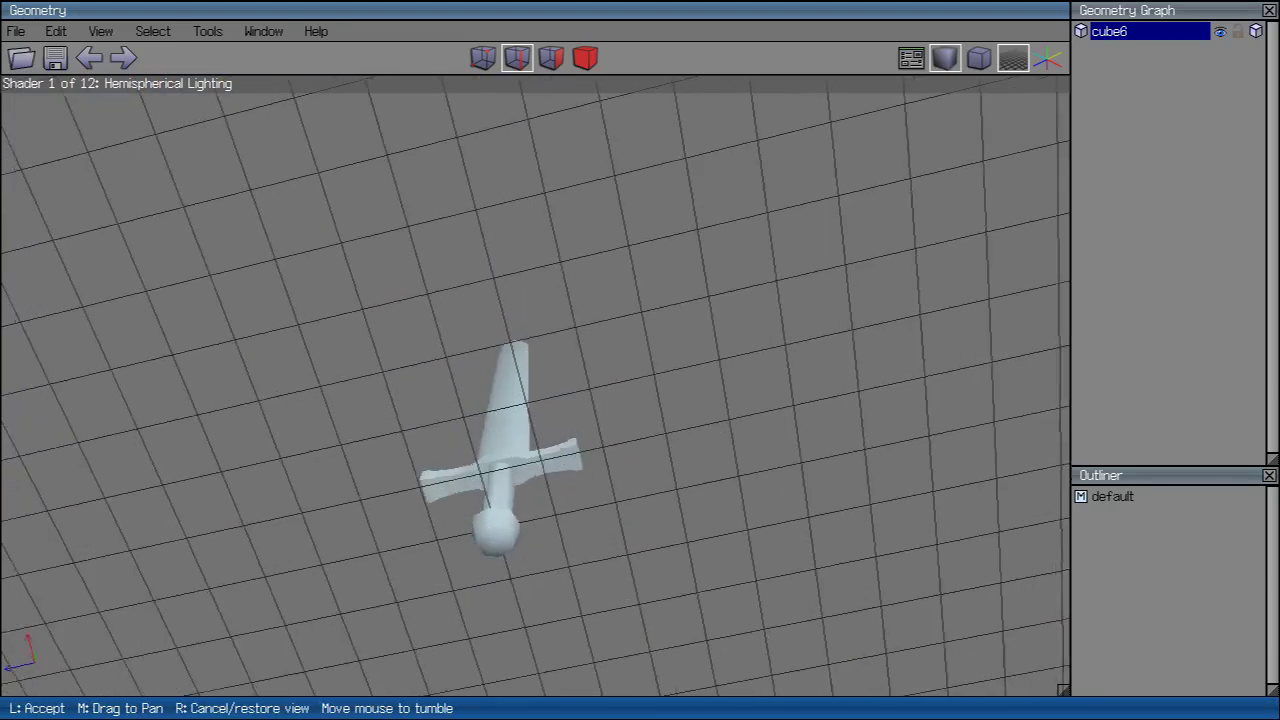
pyautogui.click(535, 386)
pyautogui.middleClick(535, 386)
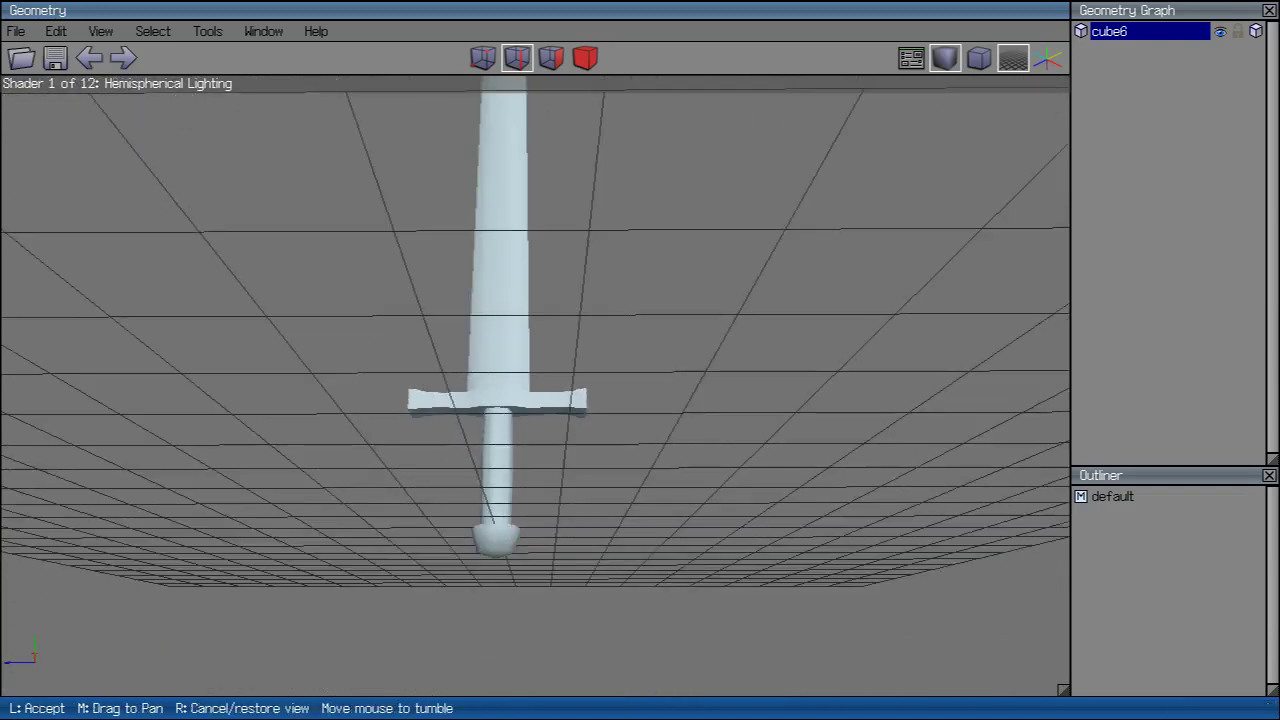
pyautogui.click(535, 386)
# Step: Select all six long edges running along the sword's blade
pyautogui.click(514, 300)
pyautogui.click(461, 250)
pyautogui.click(524, 250)
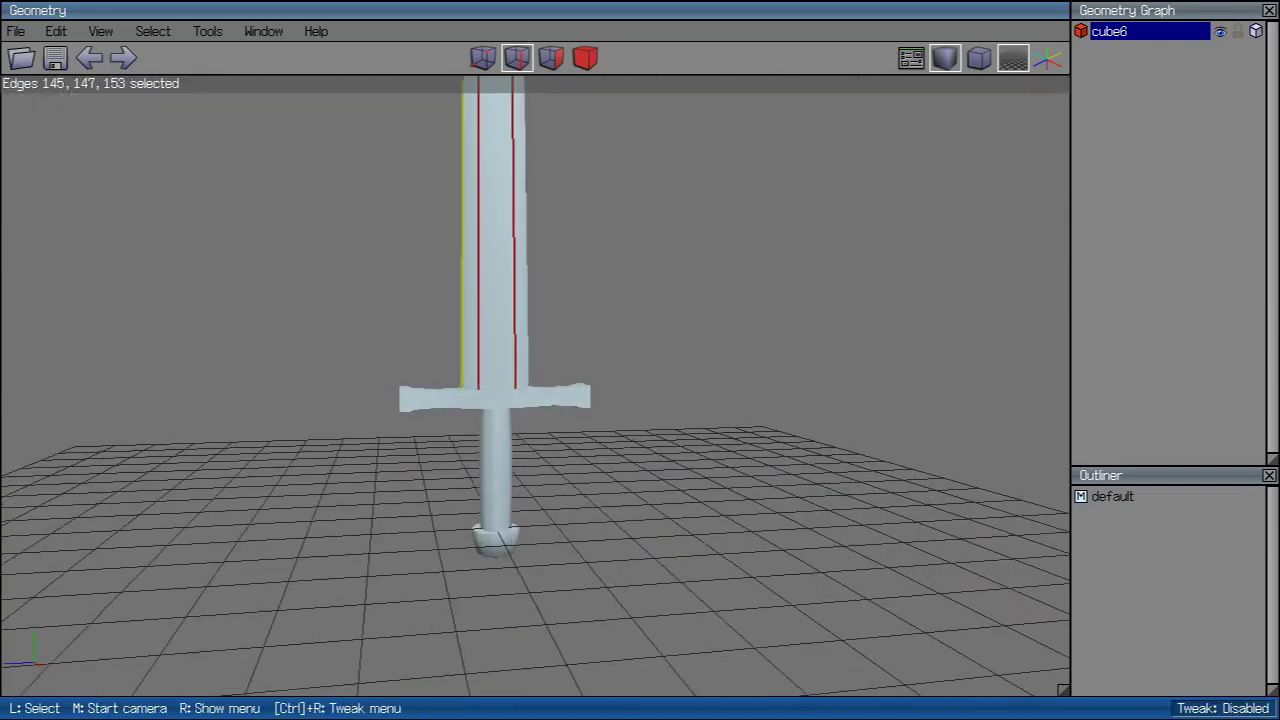
pyautogui.scroll(3, 535, 386)
pyautogui.middleClick(535, 386)
pyautogui.click(535, 386)
pyautogui.scroll(3, 535, 386)
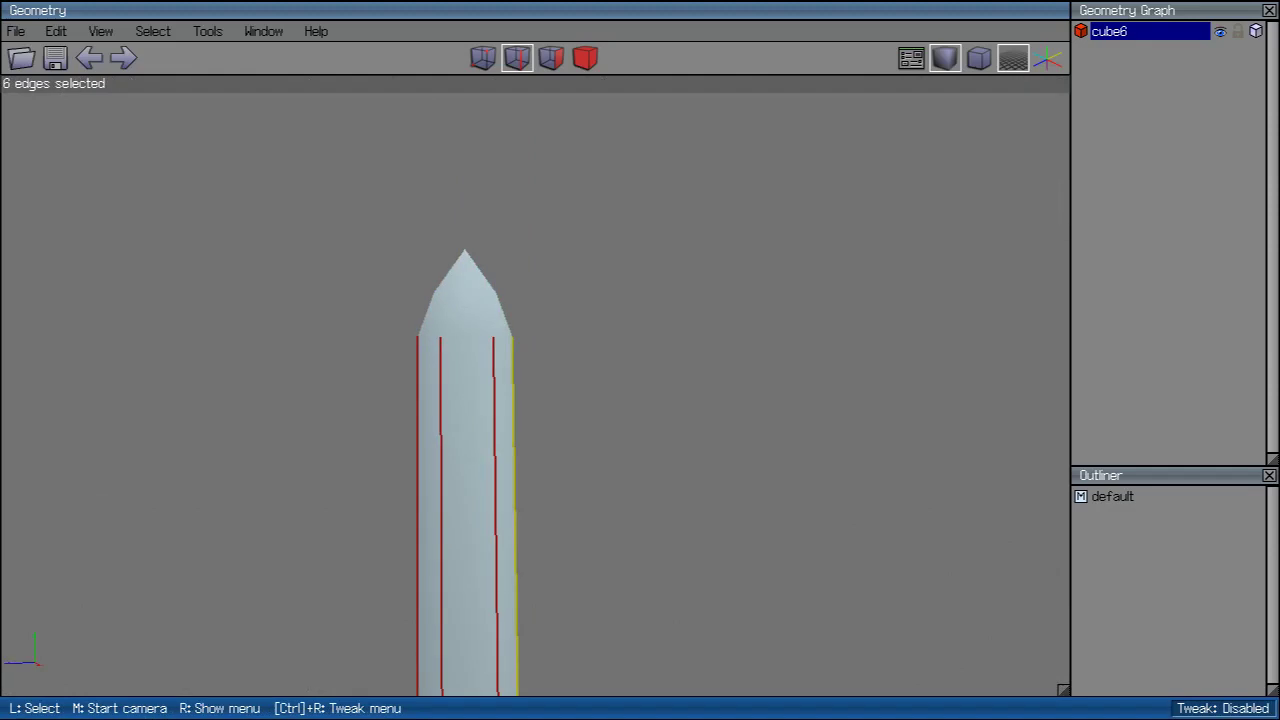
# Step: Add the blade tip's edges to the selection, leaving out the horizontal edge across each of the two broad flat sides
pyautogui.moveTo(505, 316); pyautogui.dragTo(441, 345)
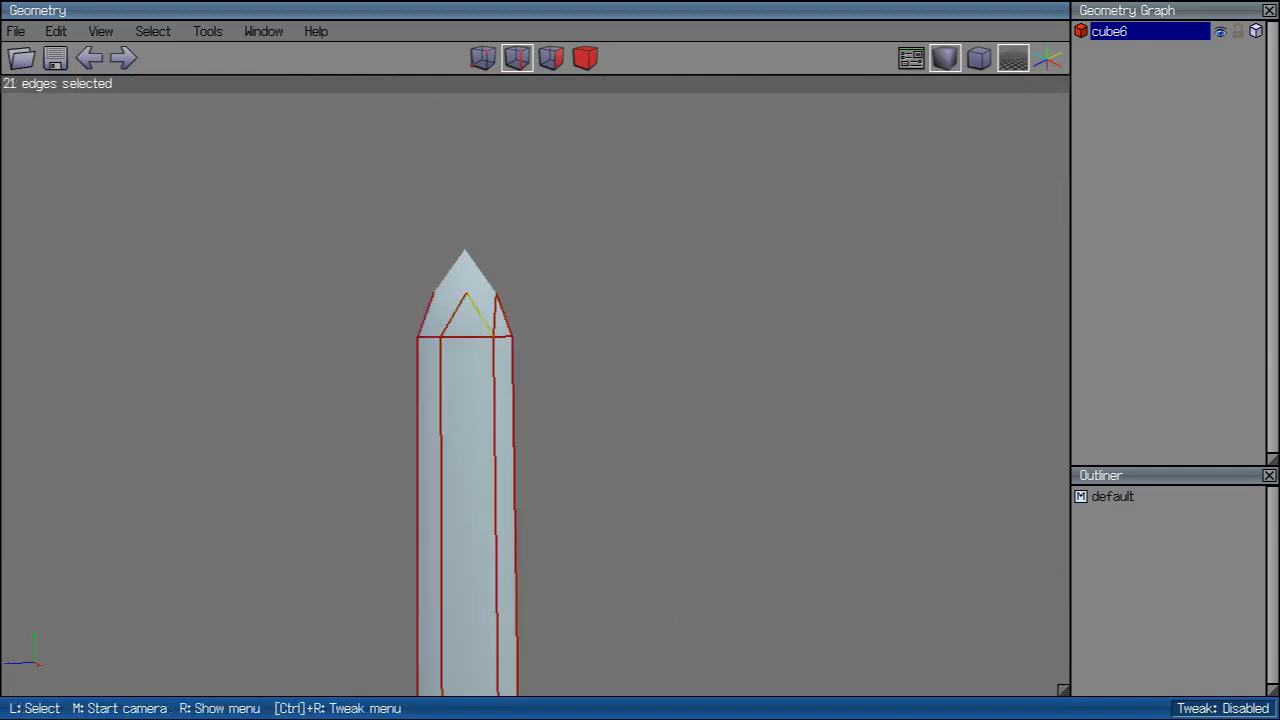
pyautogui.middleClick(445, 270)
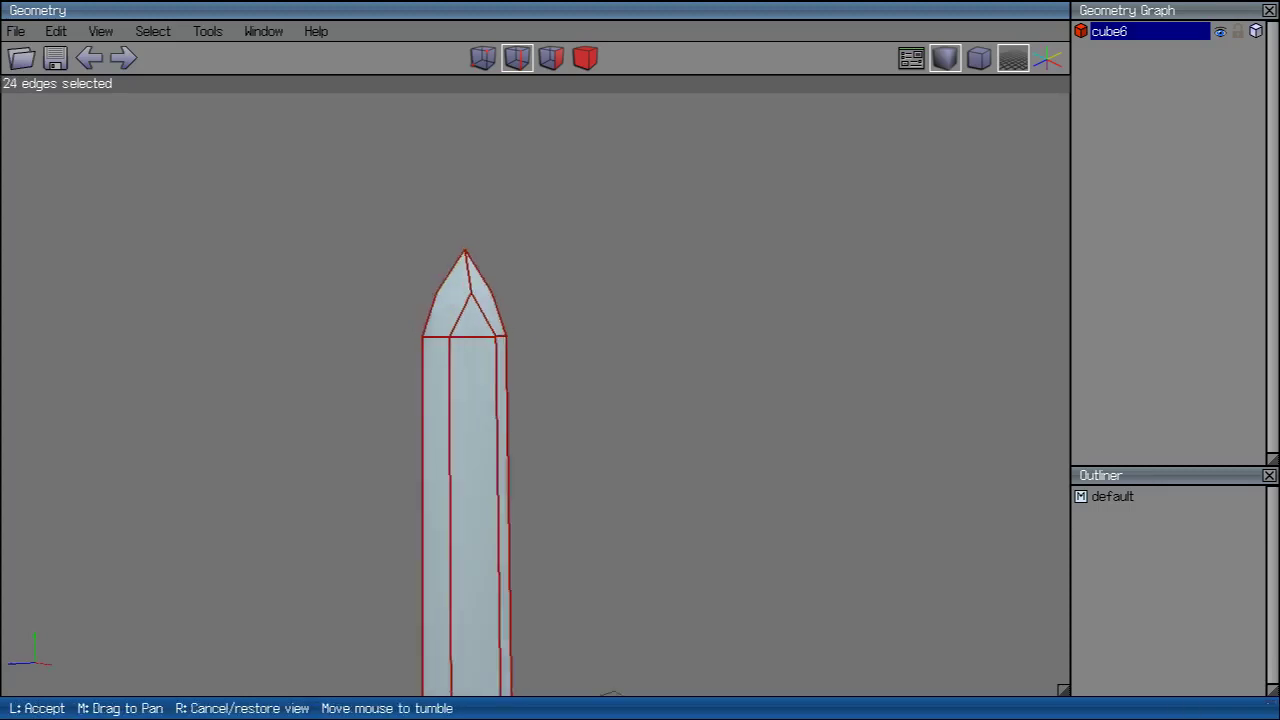
pyautogui.click(445, 270)
pyautogui.rightClick(592, 170)
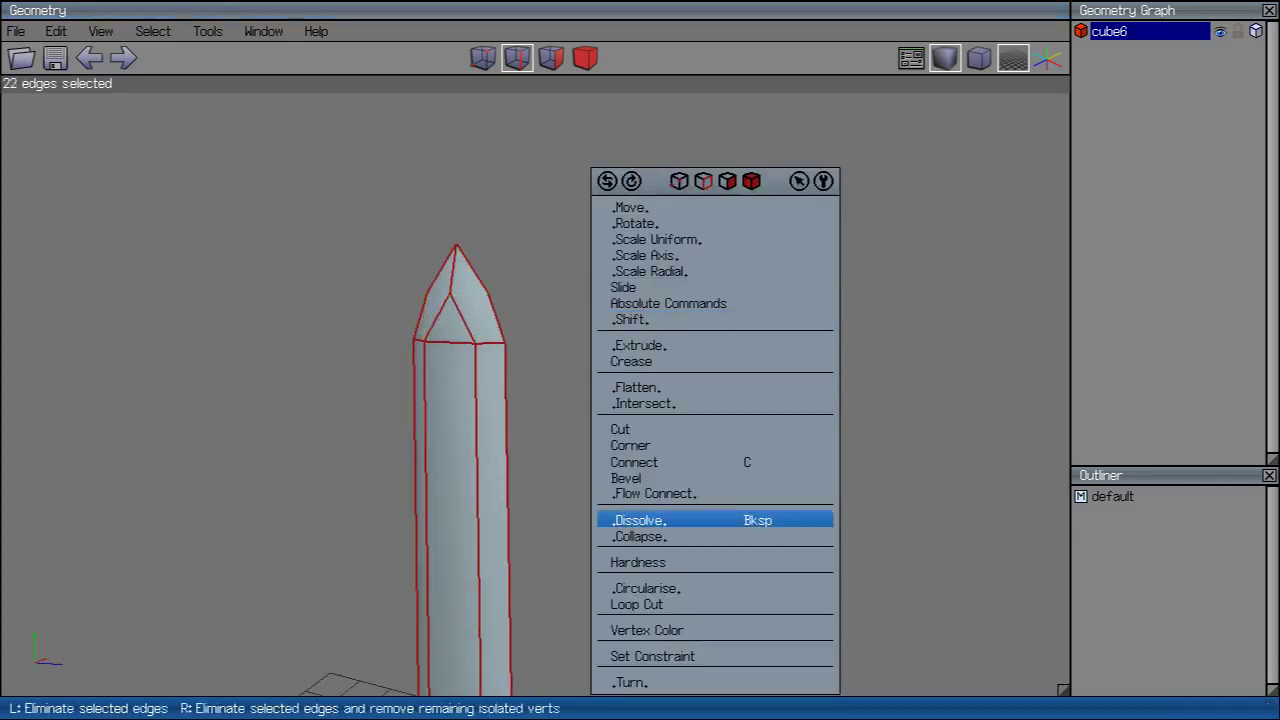
pyautogui.click(640, 517)
pyautogui.middleClick(640, 517)
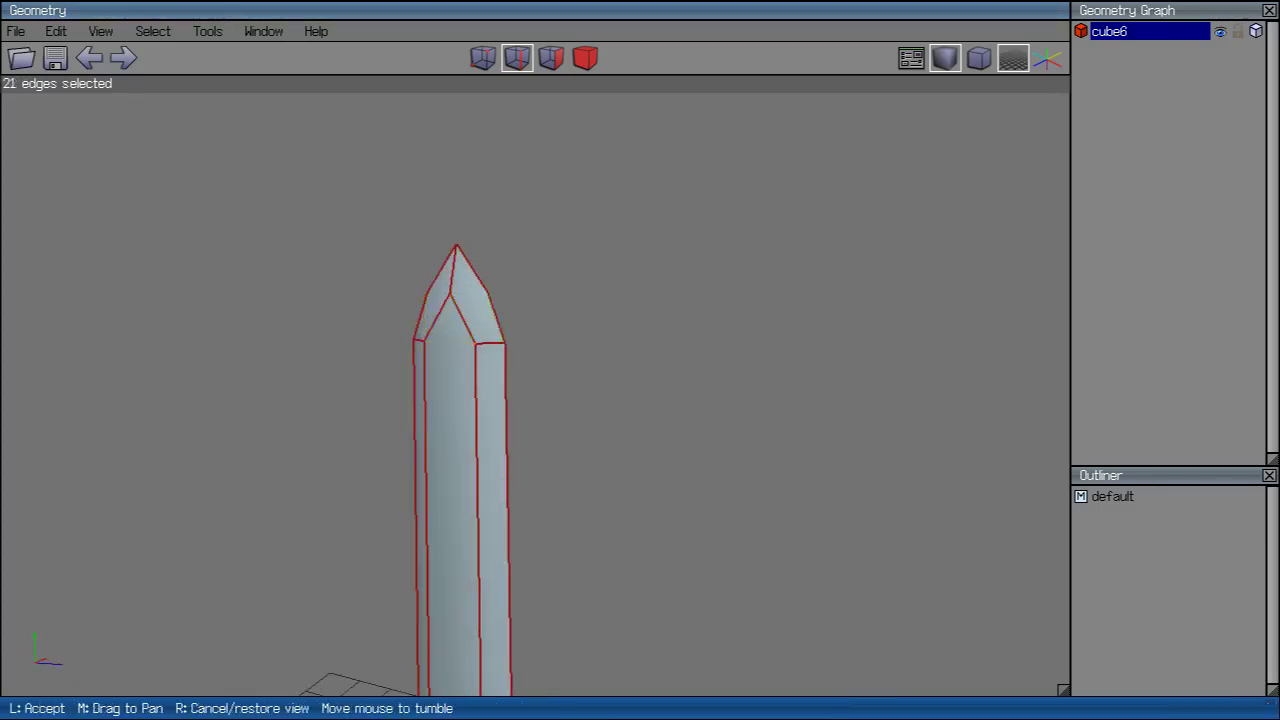
pyautogui.click(405, 322)
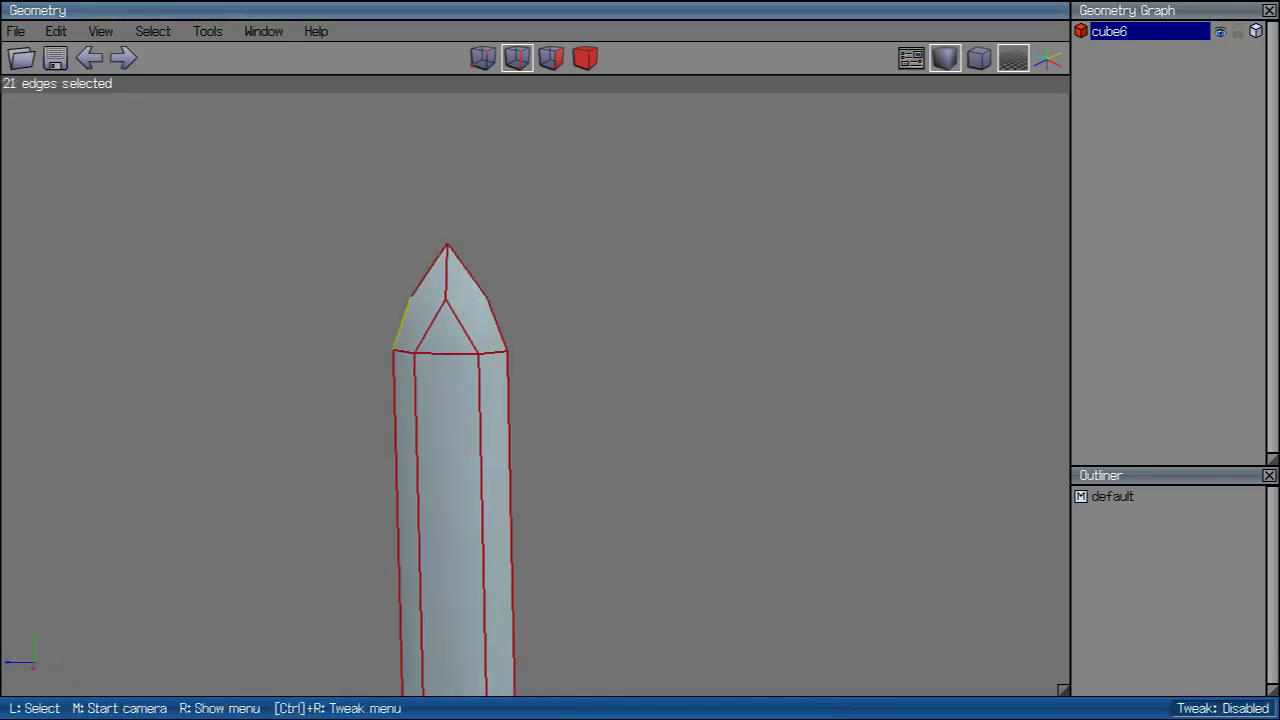
# Step: Set the hardness of the selected blade and tip edges to Hard, and clear the selection
pyautogui.rightClick(695, 175)
pyautogui.click(790, 560)
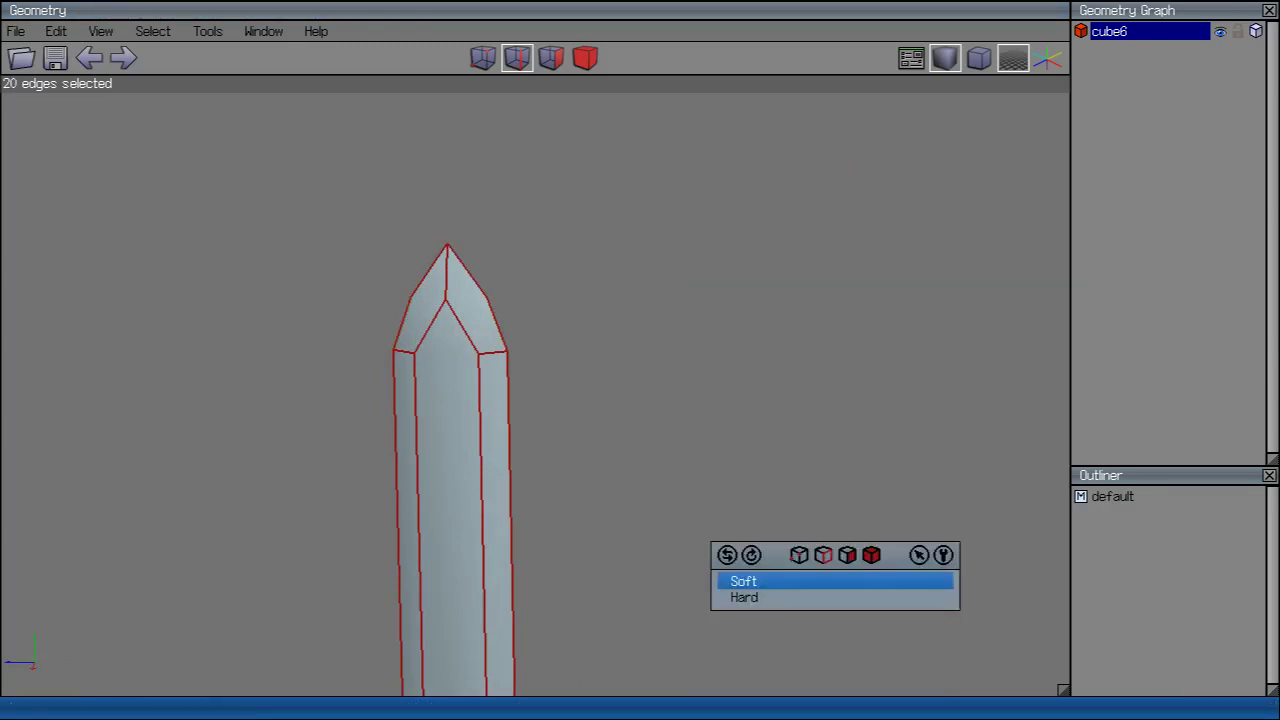
pyautogui.click(790, 580)
pyautogui.scroll(-3, 790, 580)
pyautogui.scroll(-2, 520, 450)
pyautogui.press('space')
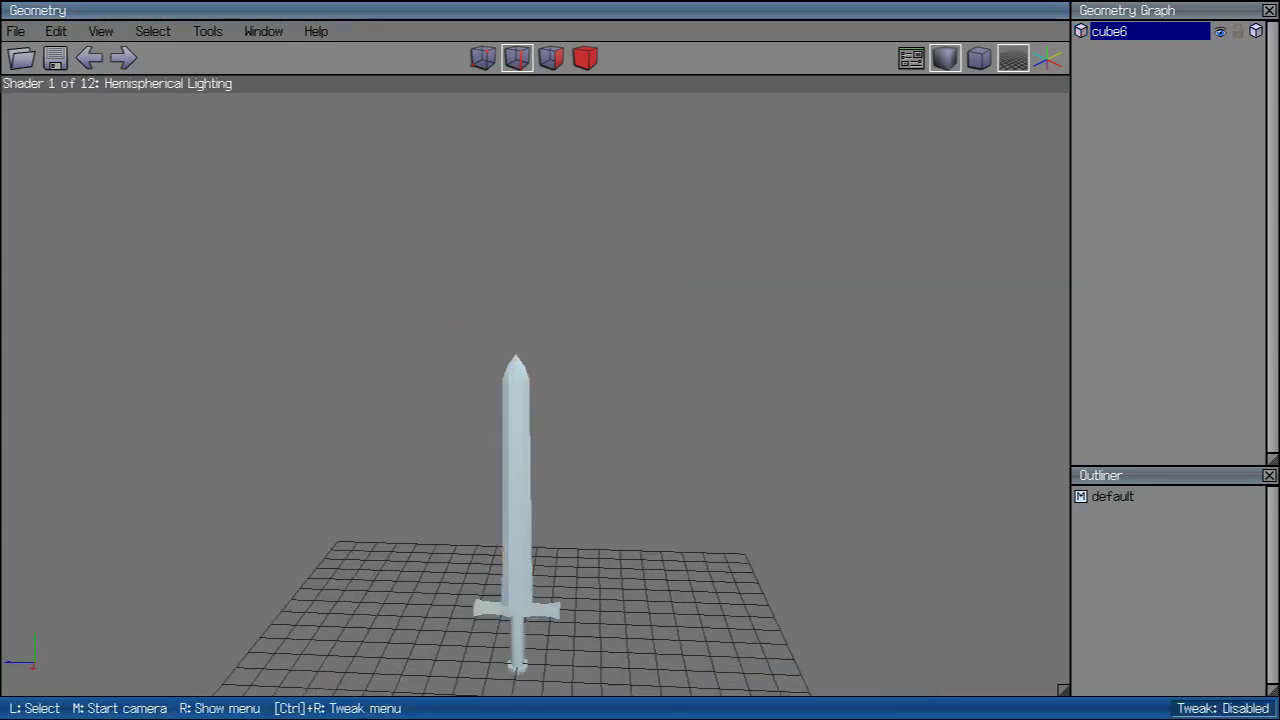
# Step: Examine the smooth-shaded sword's blade, crossguard, grip and pommel from several distances and angles
pyautogui.scroll(3, 535, 386)
pyautogui.scroll(-3, 535, 386)
pyautogui.moveTo(535, 386); pyautogui.dragTo(540, 340, button='middle')
pyautogui.scroll(3, 535, 386)
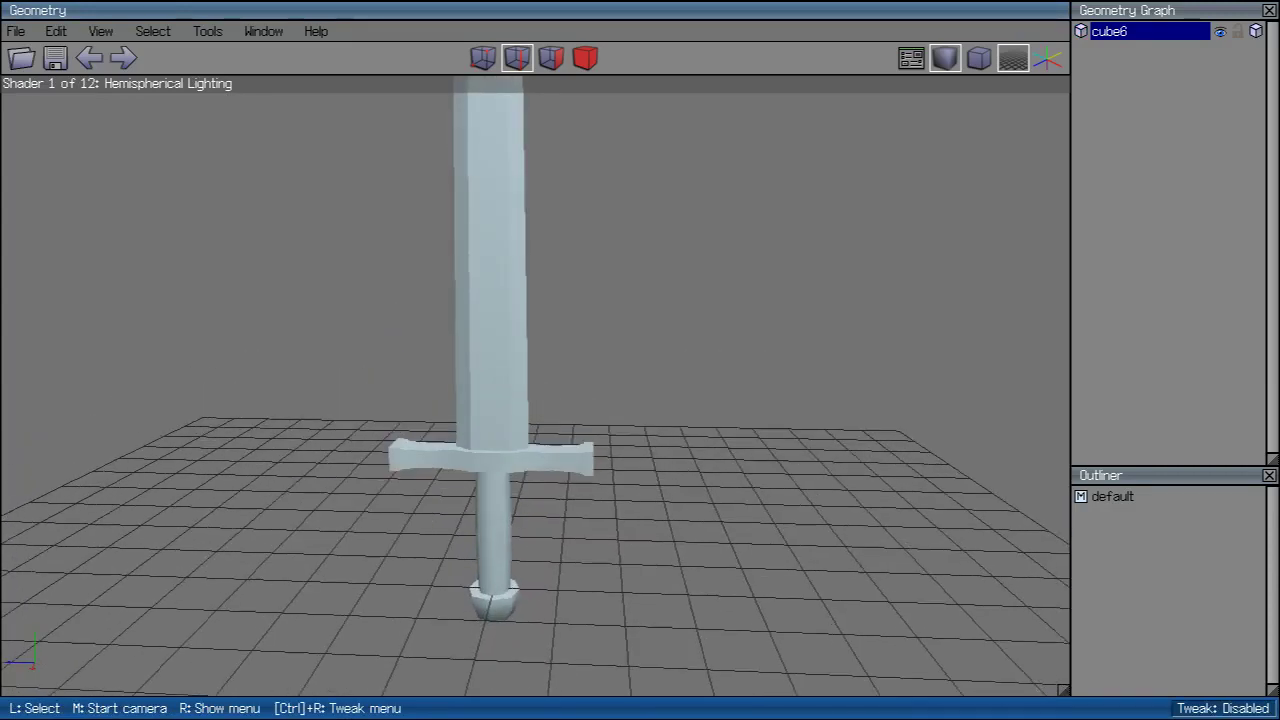
pyautogui.middleClick(540, 340)
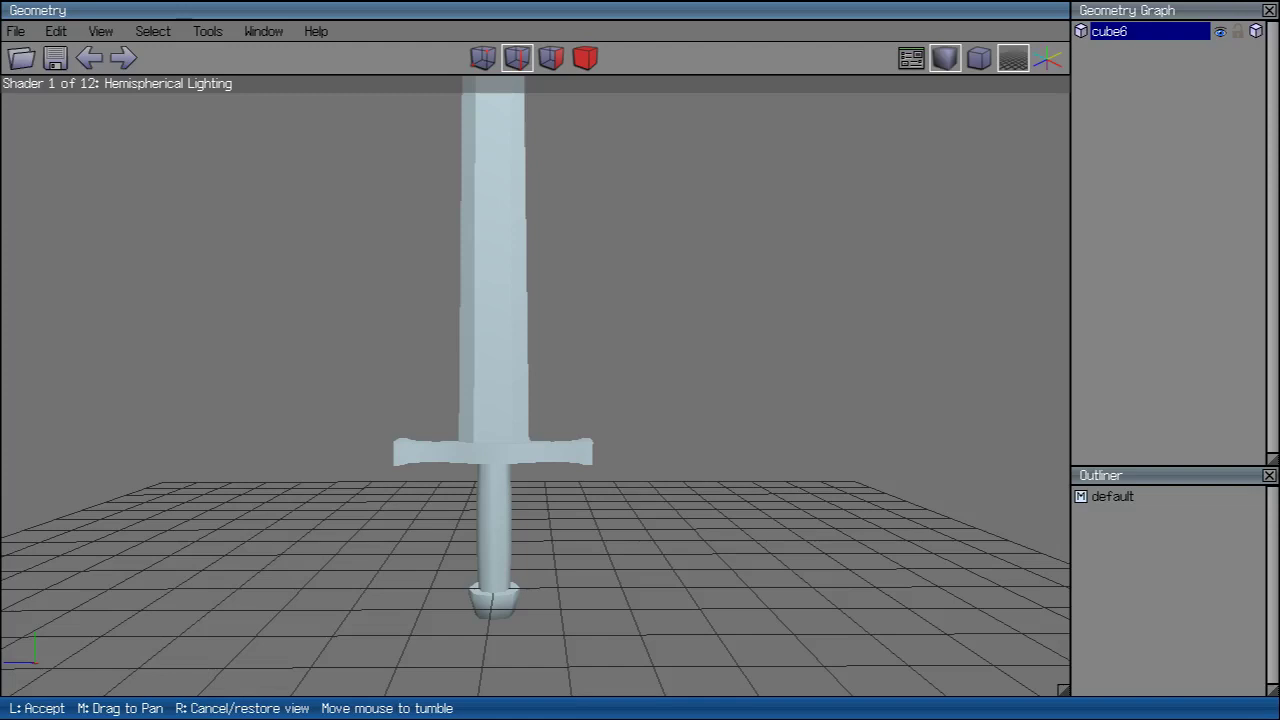
pyautogui.moveTo(535, 386); pyautogui.dragTo(625, 445, button='middle')
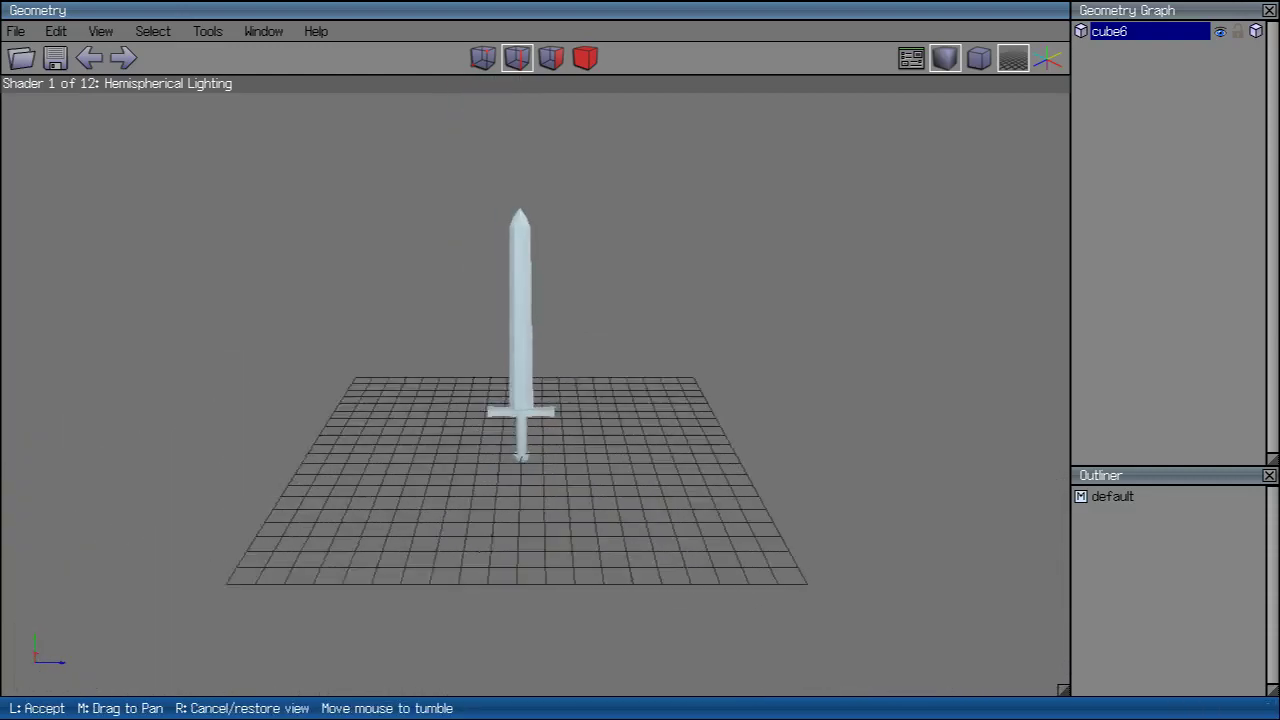
pyautogui.scroll(8, 535, 385)
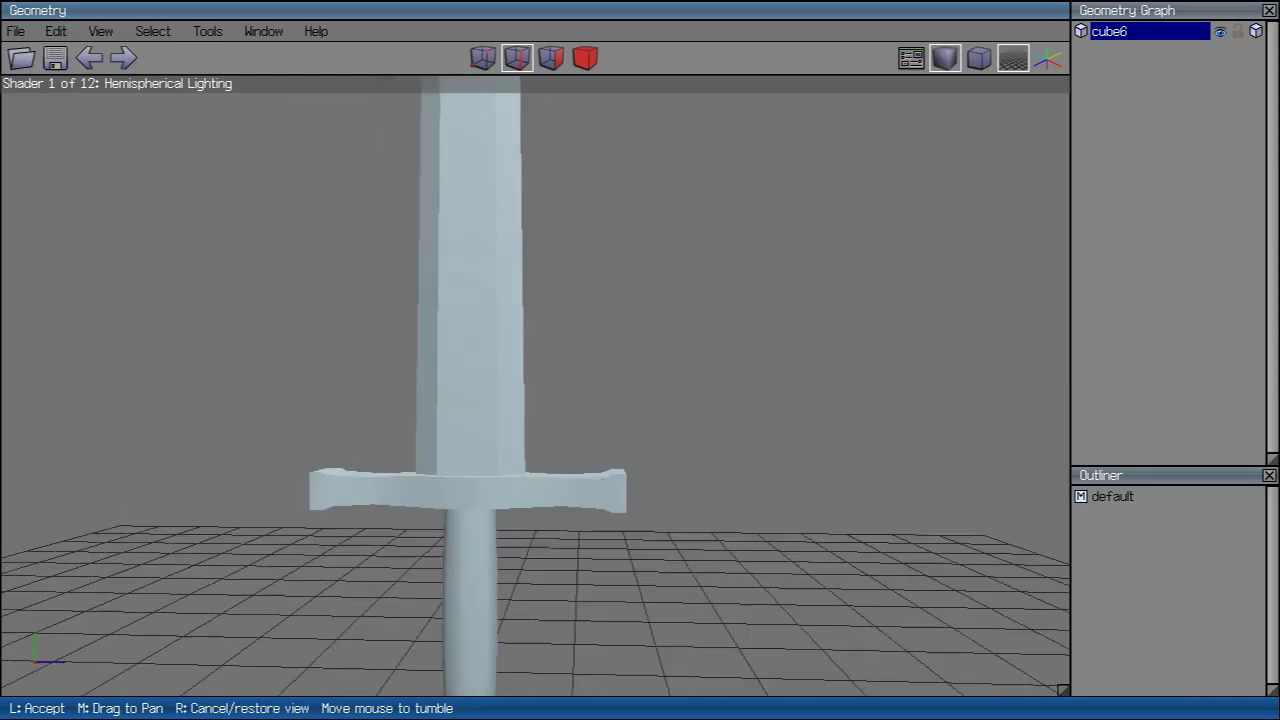
pyautogui.scroll(-3, 565, 583)
pyautogui.click(565, 583)
pyautogui.scroll(6, 565, 583)
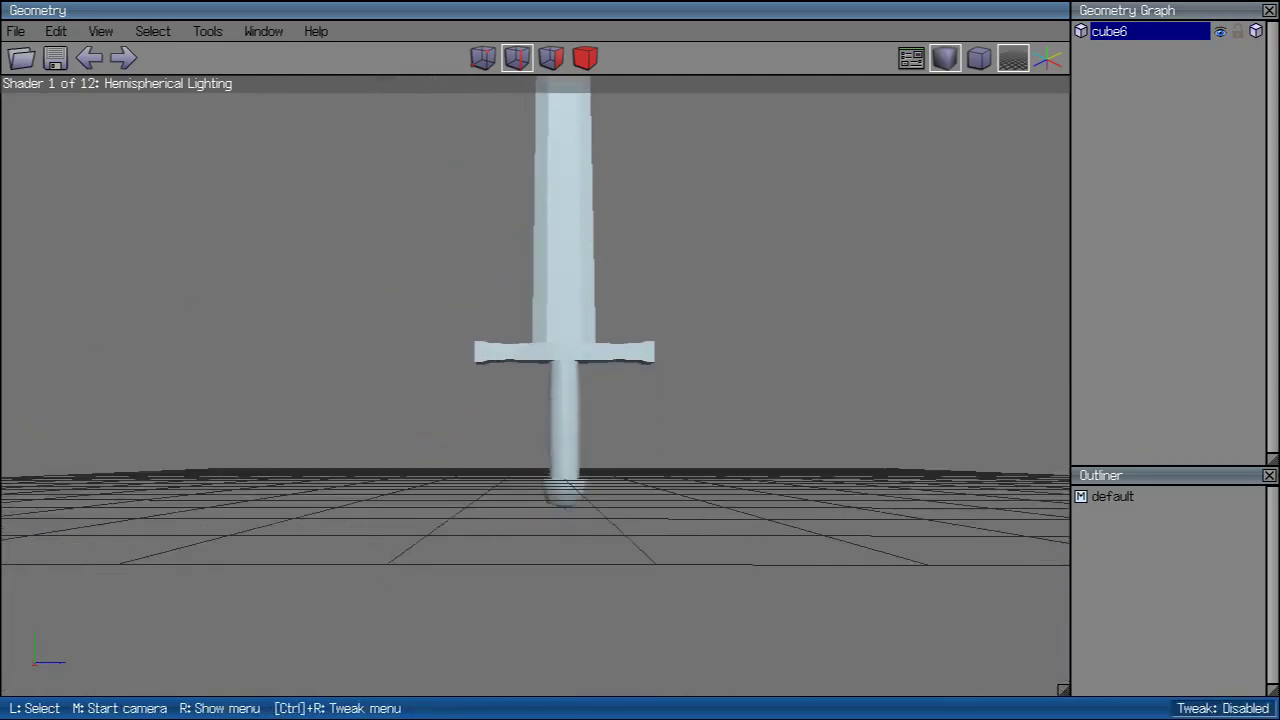
pyautogui.scroll(-4, 565, 583)
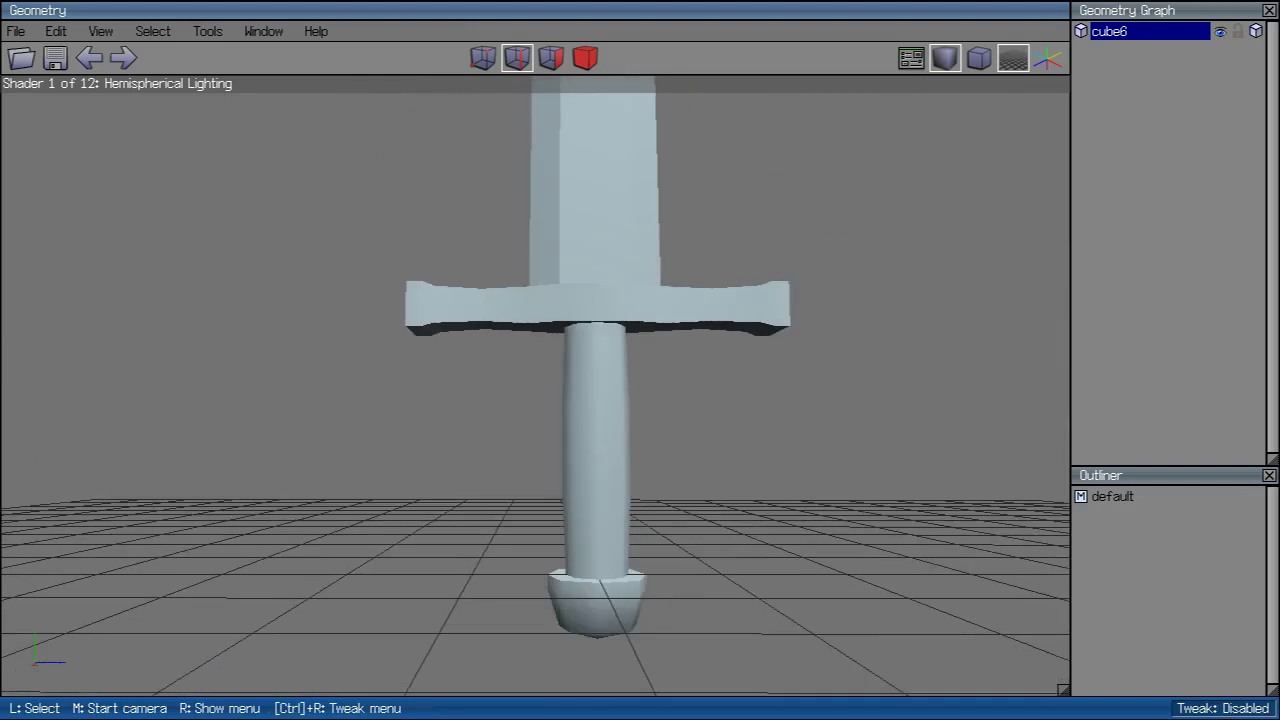
# Step: Extrude the grip and pommel faces as one region 0.2 downward from the crossguard, and clear the selection
pyautogui.click(551, 58)
pyautogui.press('o')
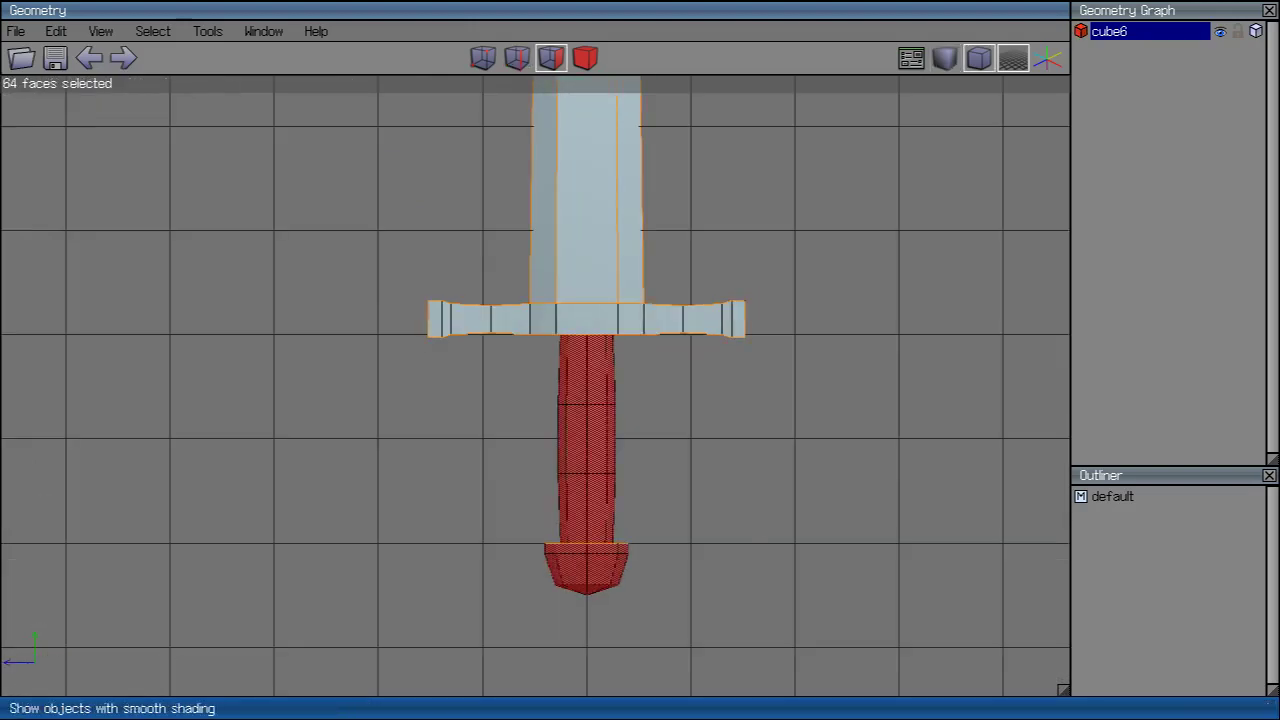
pyautogui.rightClick(760, 72)
pyautogui.click(797, 233)
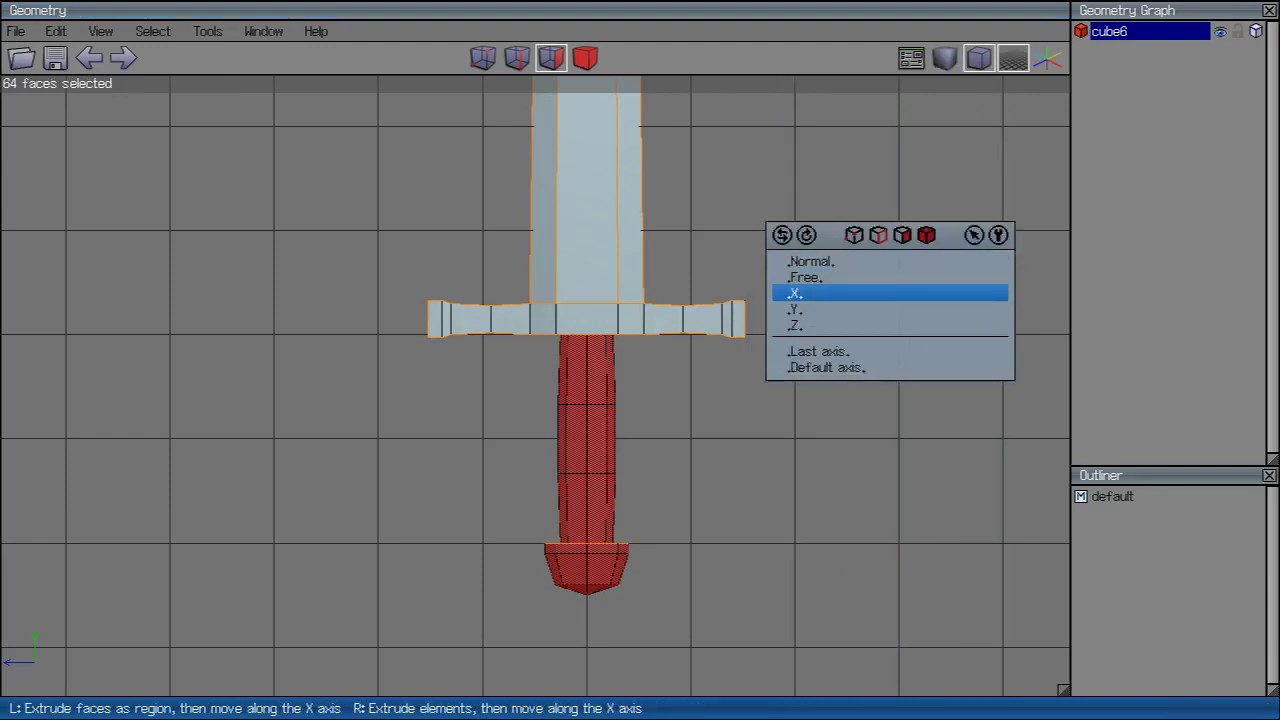
pyautogui.click(795, 293)
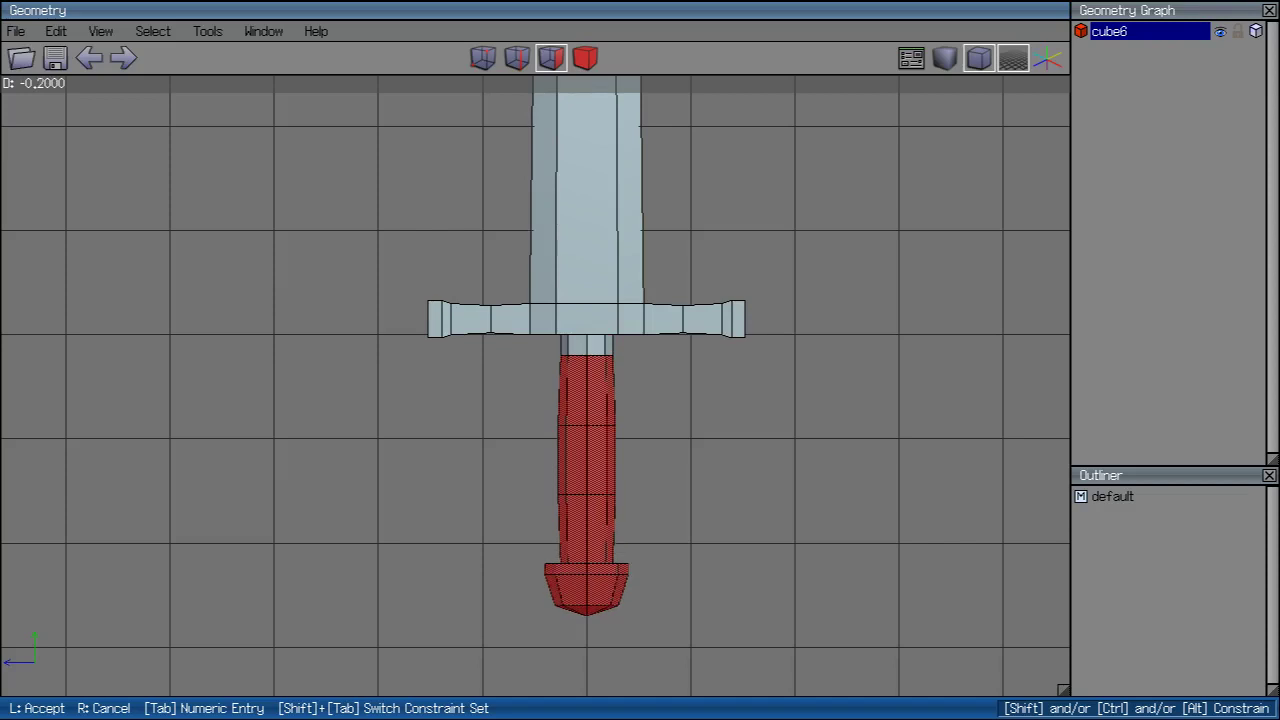
pyautogui.press('Return')
pyautogui.press('space')
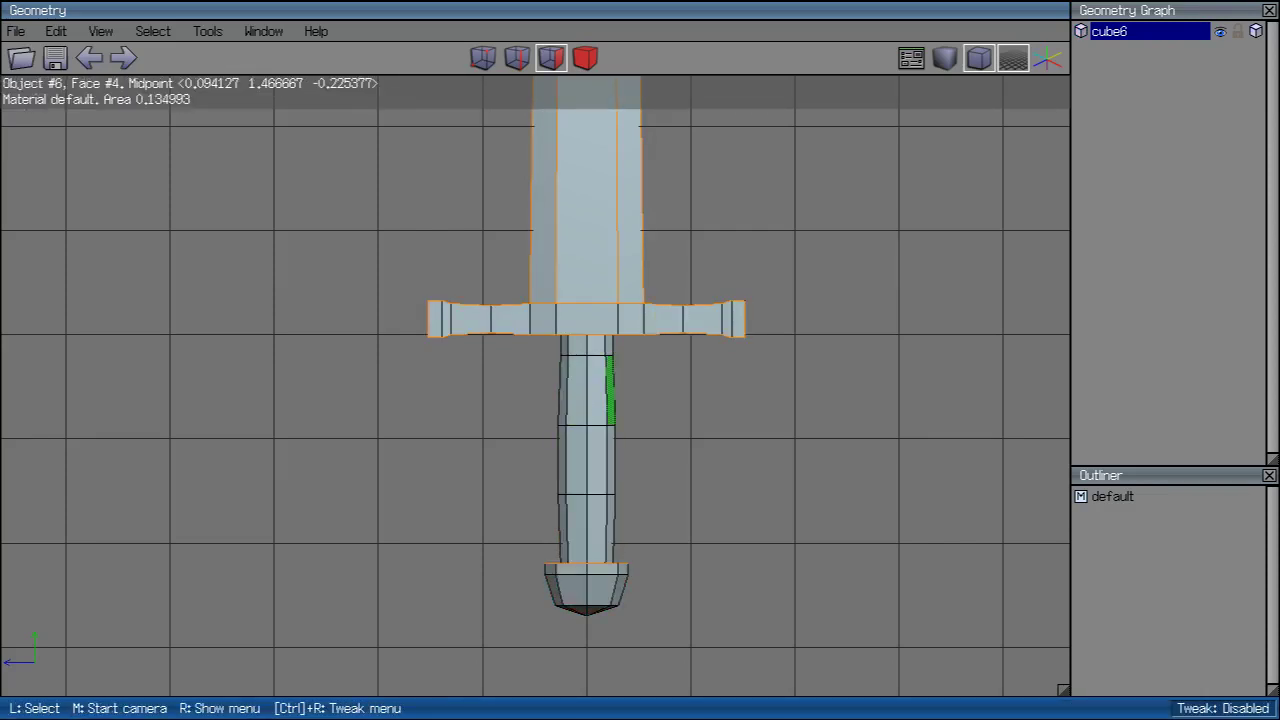
# Step: Try to extrude the ring of eight faces directly below the crossguard outward along its normals
pyautogui.click(563, 345)
pyautogui.scroll(2, 563, 345)
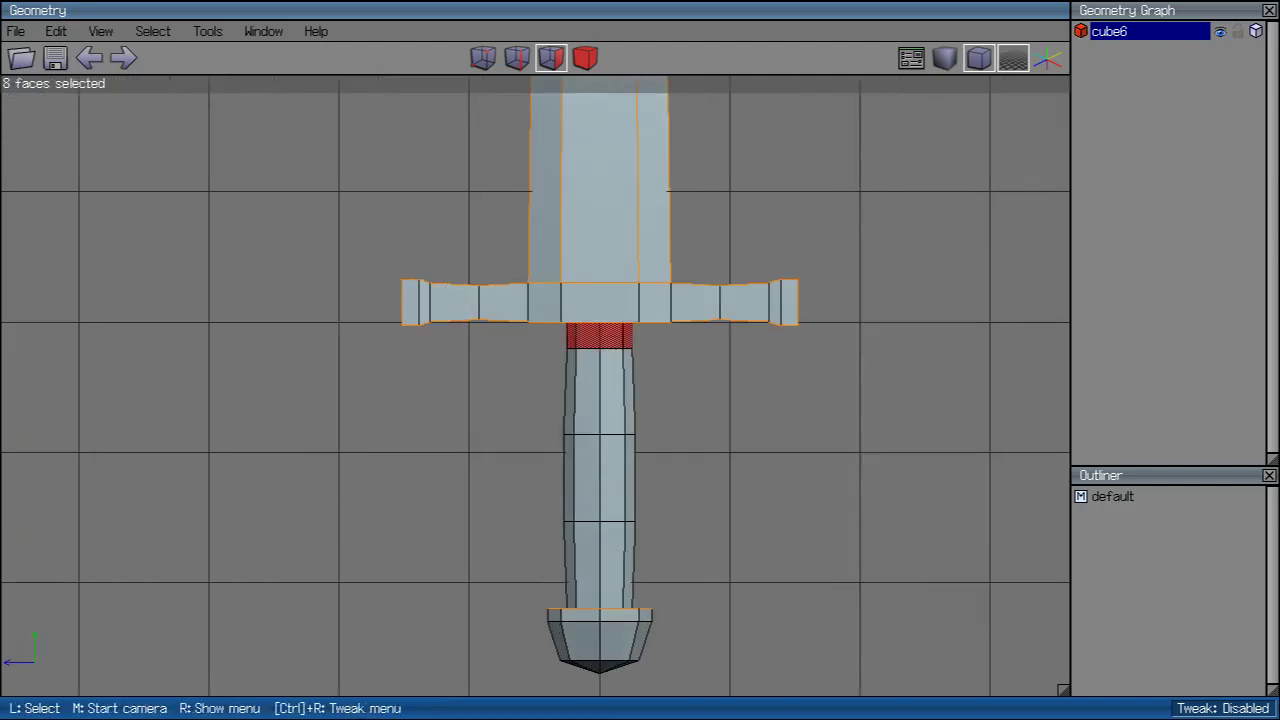
pyautogui.scroll(2, 600, 350)
pyautogui.middleClick(600, 350)
pyautogui.click(740, 95)
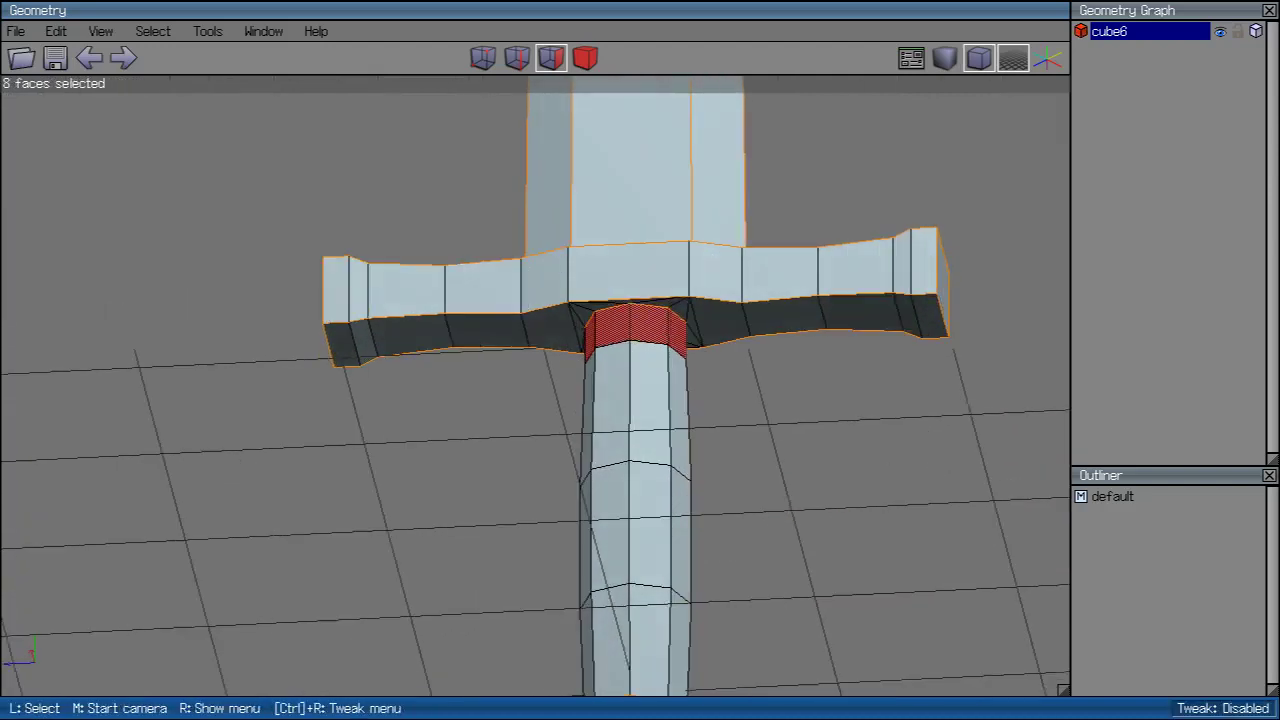
pyautogui.scroll(2, 740, 95)
pyautogui.rightClick(740, 95)
pyautogui.click(775, 233)
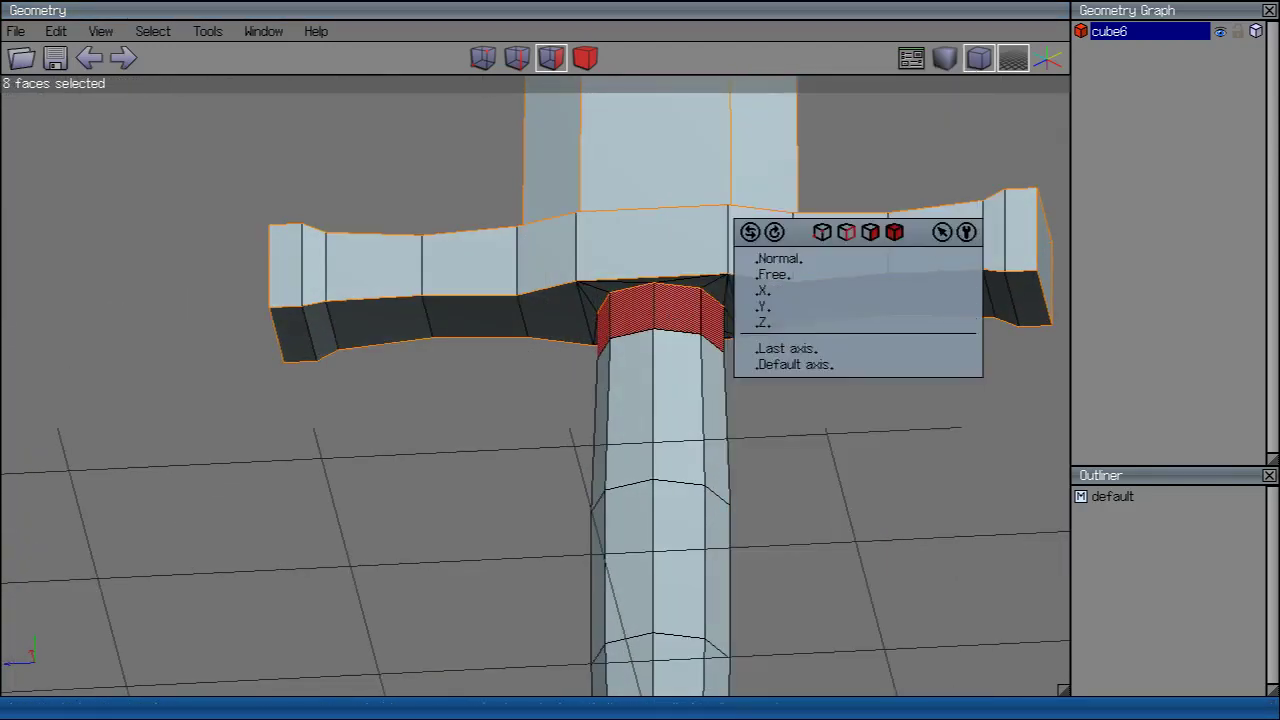
pyautogui.click(778, 257)
pyautogui.click(745, 100)
# Step: Try to shift the raised face ring slightly down the grip, and undo both the shift and its extrusion
pyautogui.rightClick(745, 100)
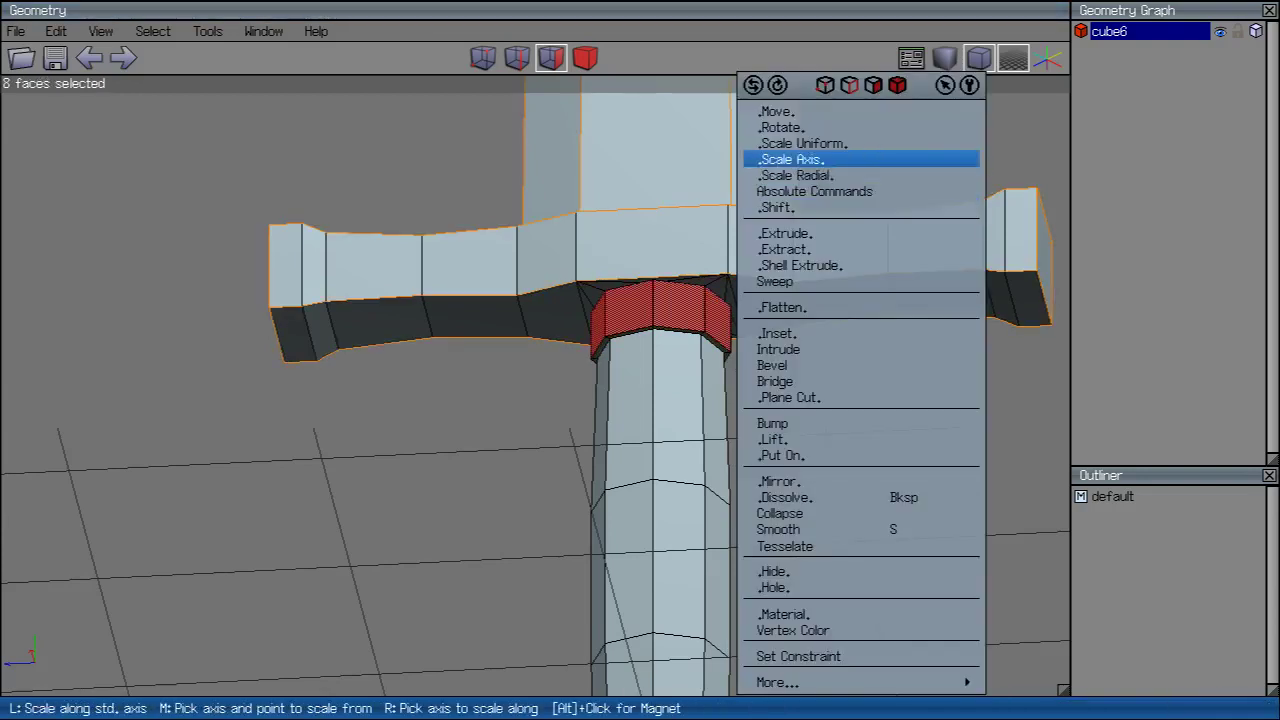
pyautogui.click(790, 111)
pyautogui.click(790, 169)
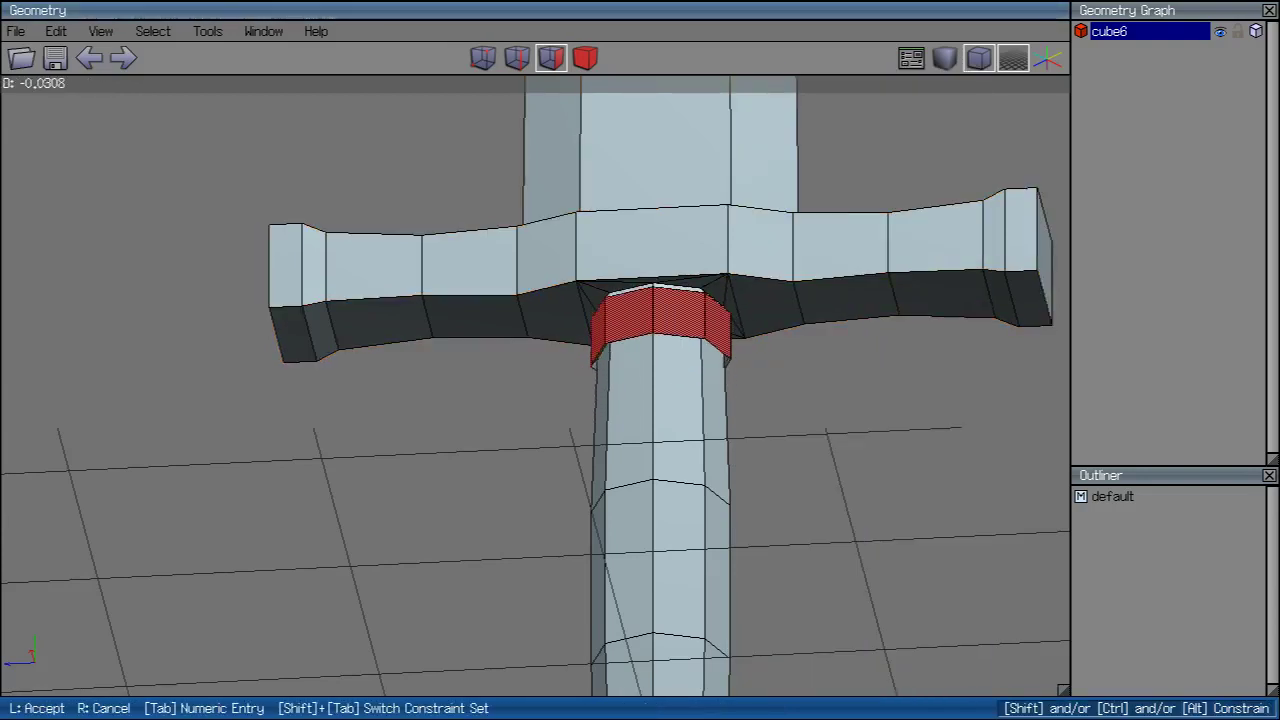
pyautogui.click(764, 145)
pyautogui.rightClick(840, 98)
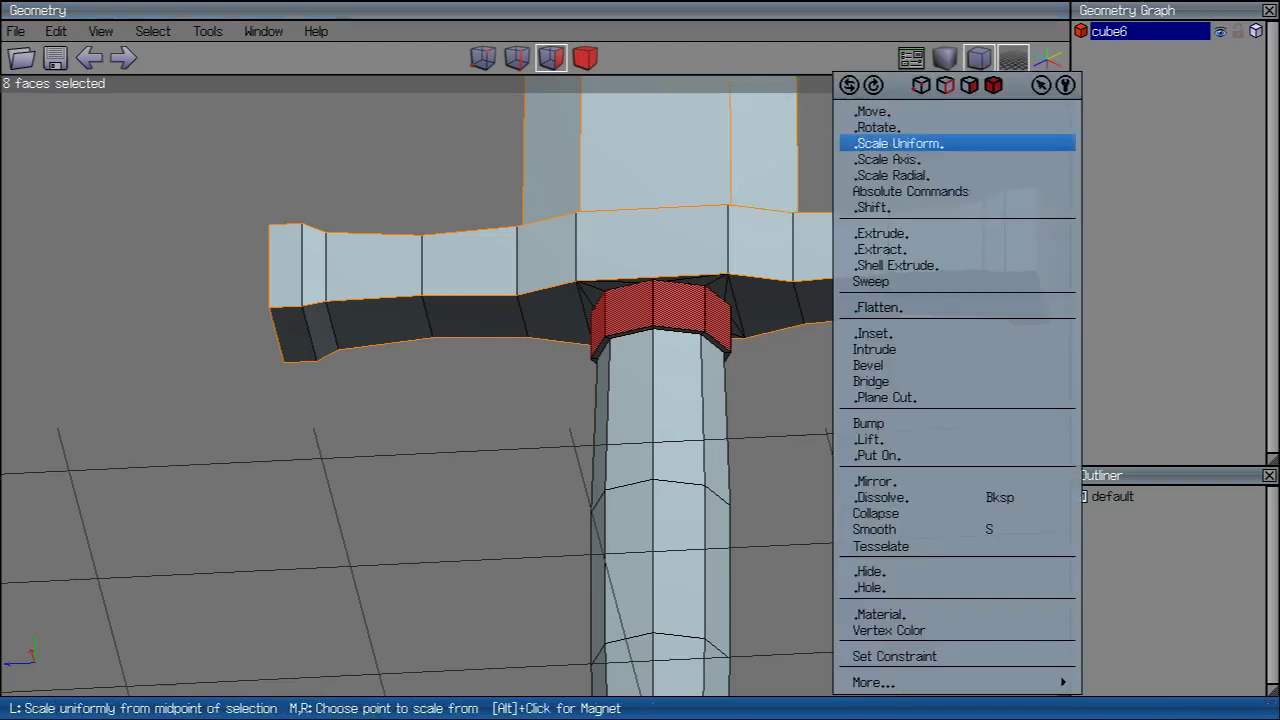
pyautogui.press('Escape')
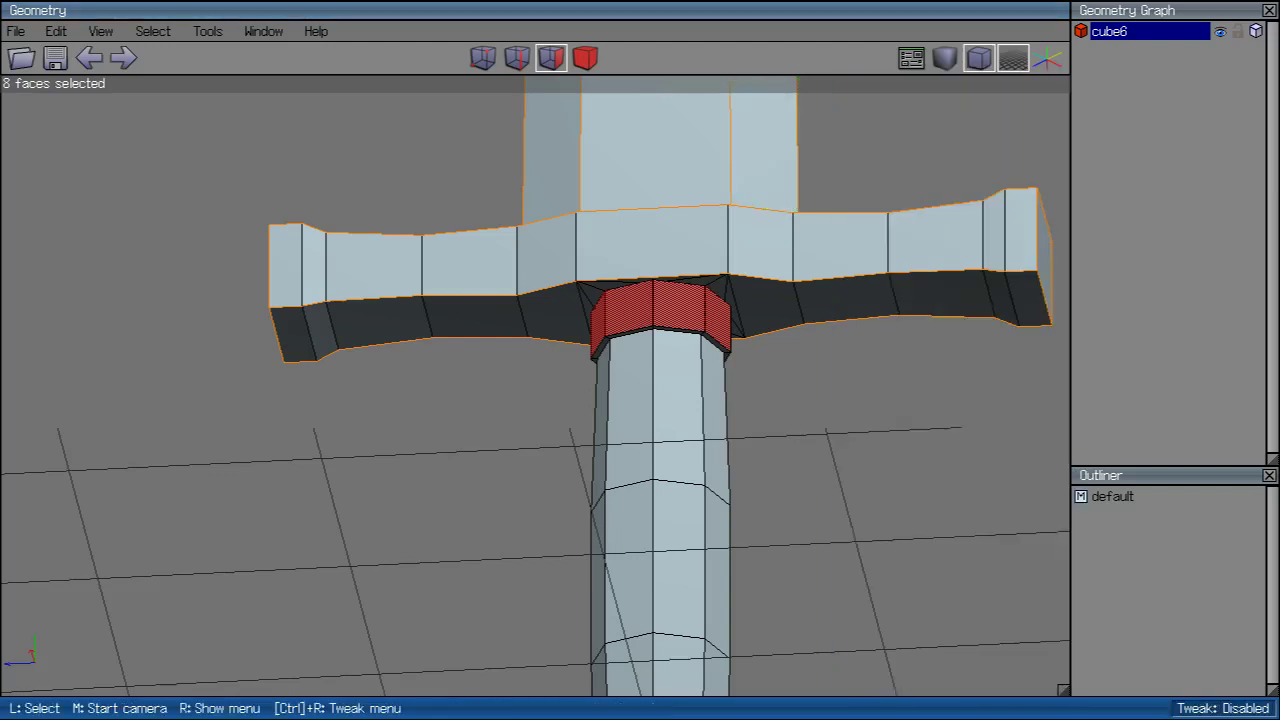
pyautogui.press('space')
# Step: Select the loop of eight edges where the grip meets the underside of the crossguard
pyautogui.scroll(3, 535, 386)
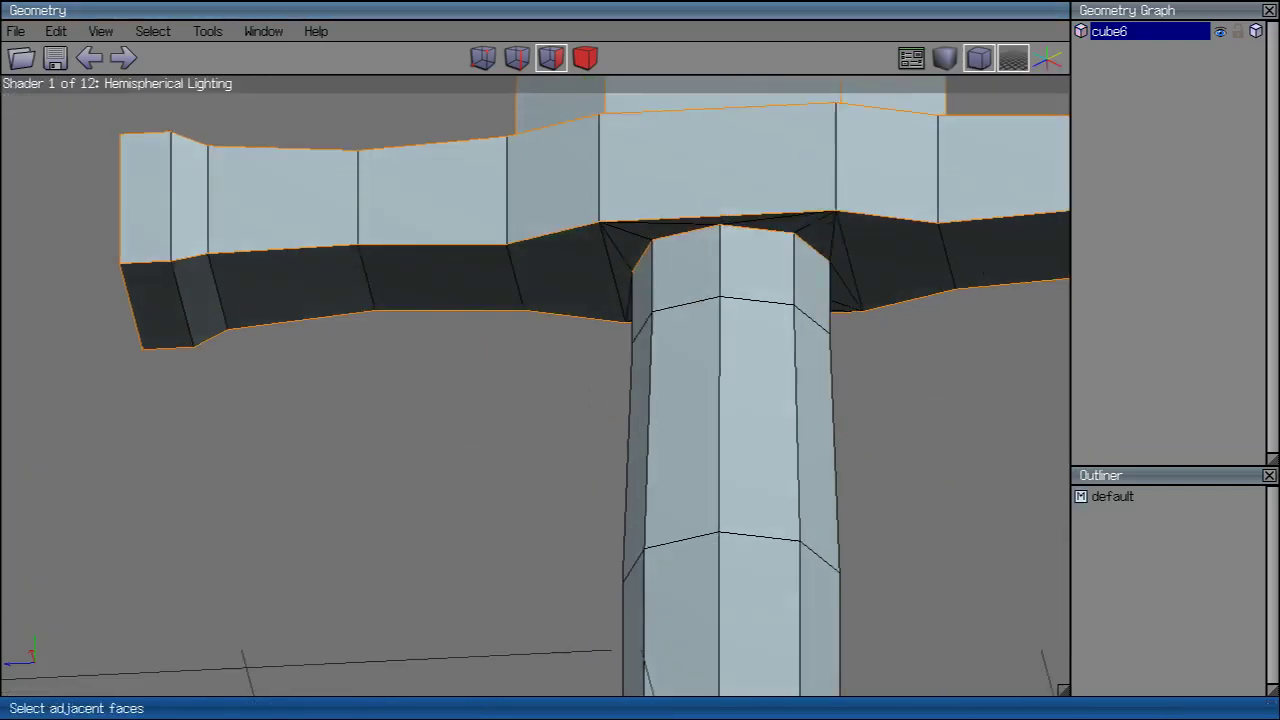
pyautogui.press('2')
pyautogui.click(755, 230)
pyautogui.click(811, 247)
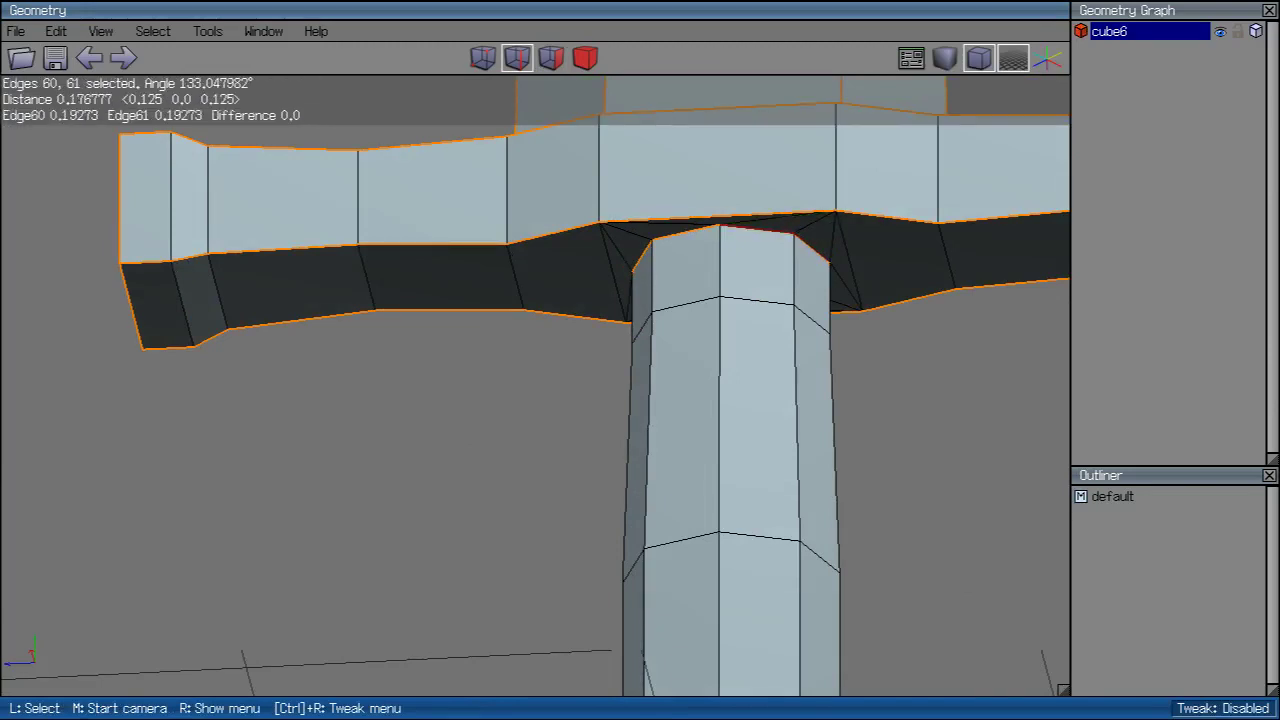
pyautogui.rightClick(795, 214)
pyautogui.click(795, 214)
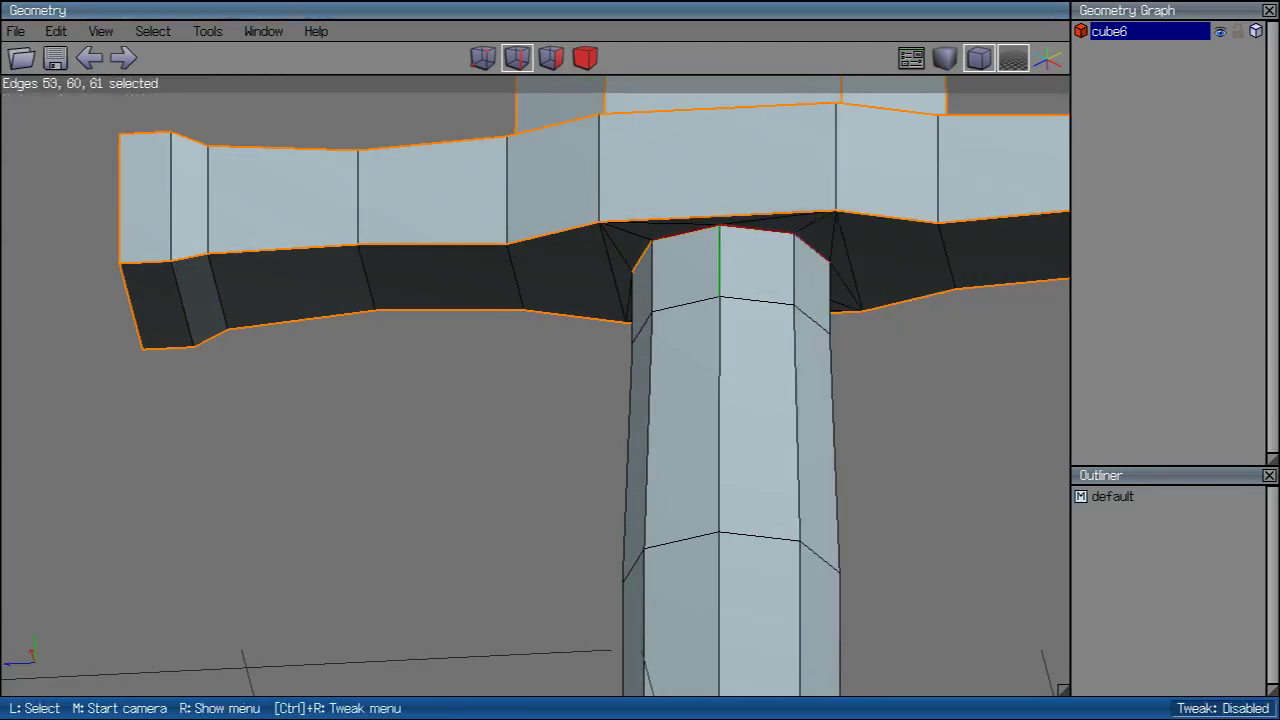
pyautogui.middleClick(718, 262)
pyautogui.click(718, 262)
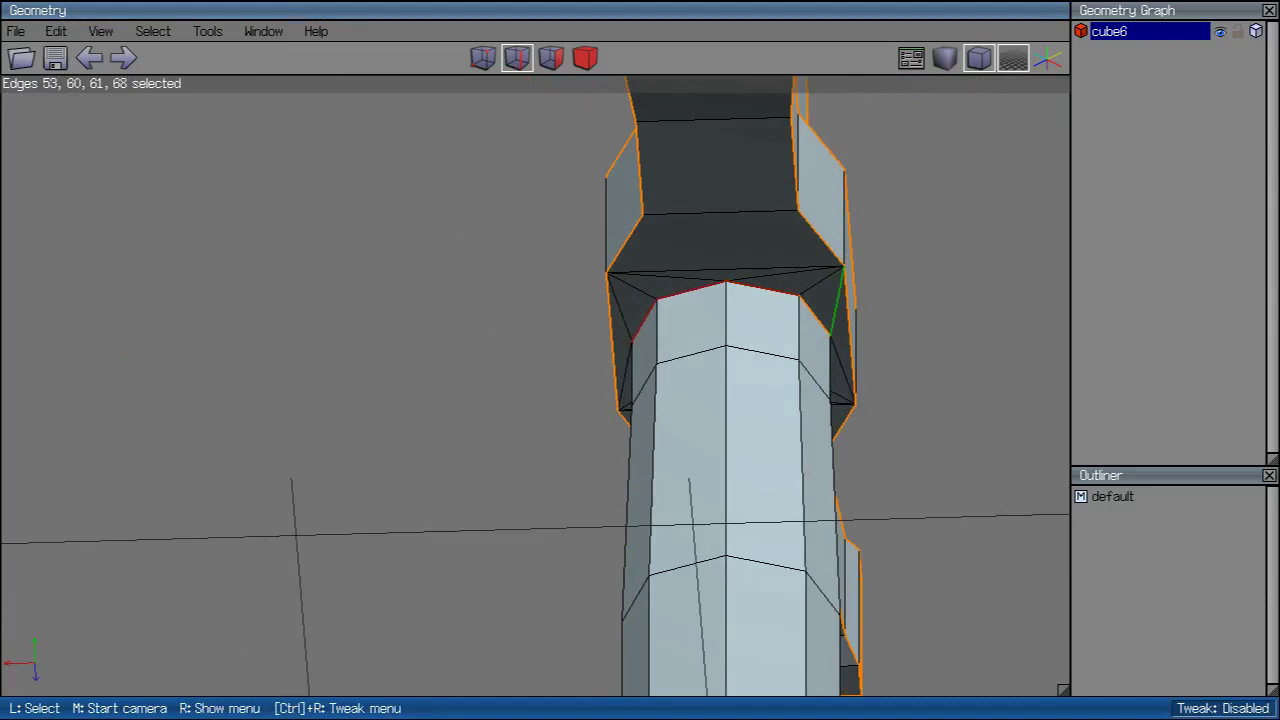
pyautogui.middleClick(835, 300)
pyautogui.click(835, 300)
pyautogui.press('l')
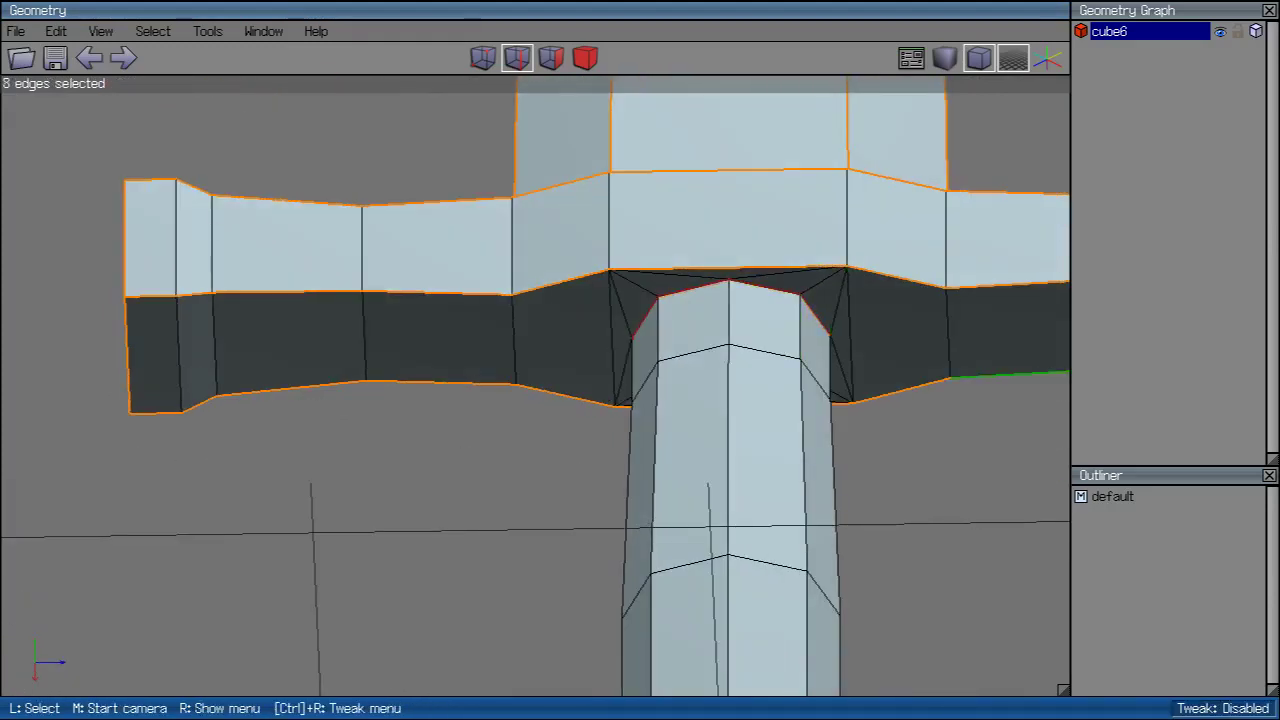
# Step: Try to enlarge the selected edge loop under the crossguard to 110%
pyautogui.middleClick(875, 215)
pyautogui.click(875, 215)
pyautogui.rightClick(875, 215)
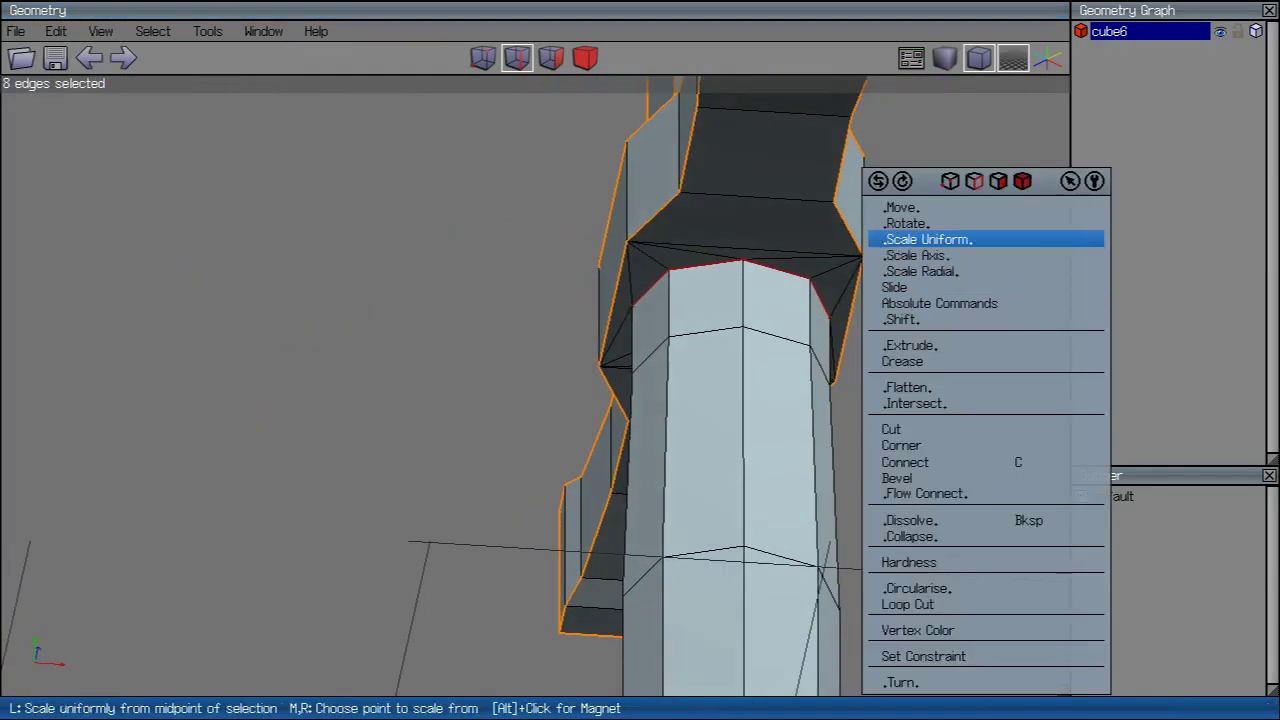
pyautogui.click(915, 255)
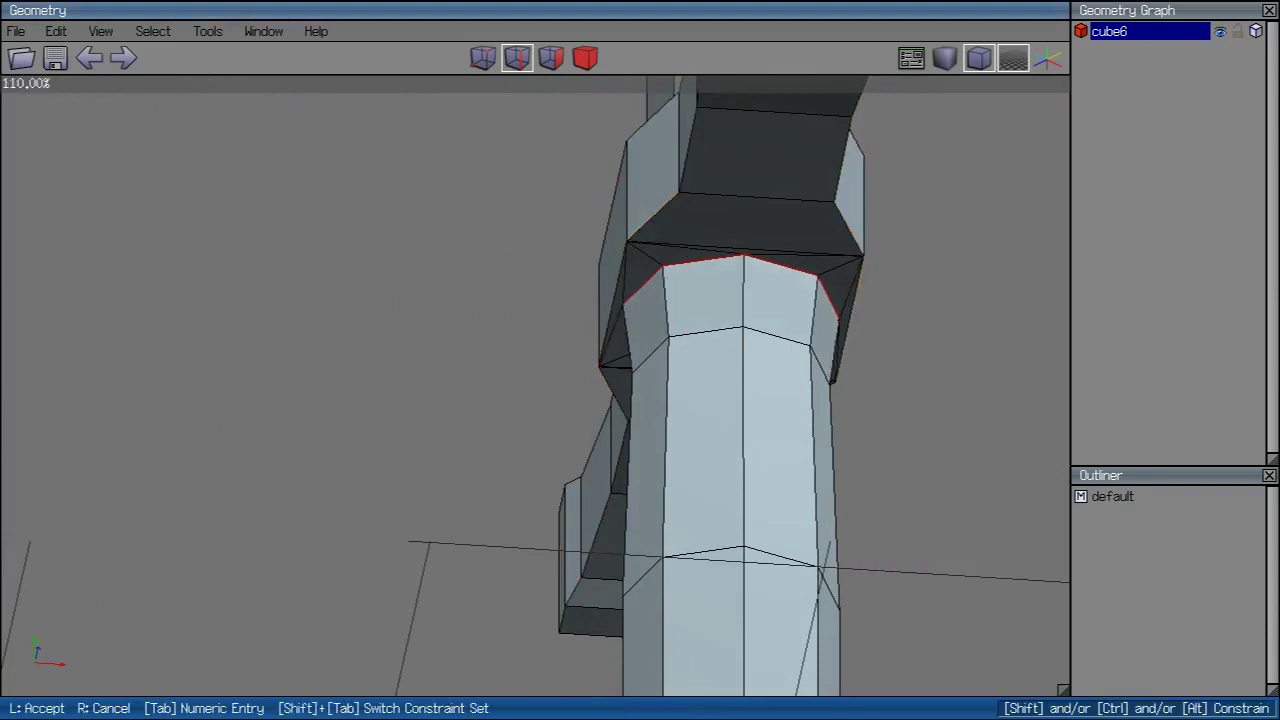
pyautogui.click(915, 255)
# Step: Cut the ring of short vertical edges below the crossguard in two, adding an edge loop halfway
pyautogui.click(742, 292)
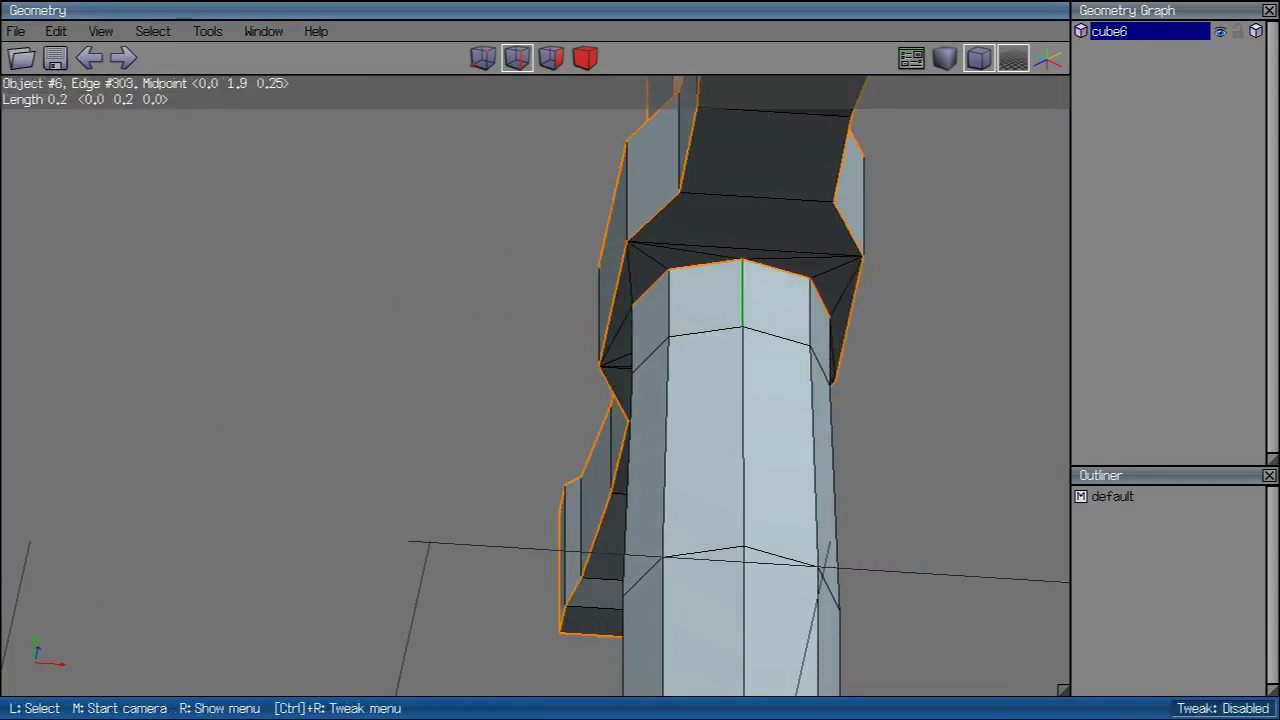
pyautogui.press('g')
pyautogui.press('2')
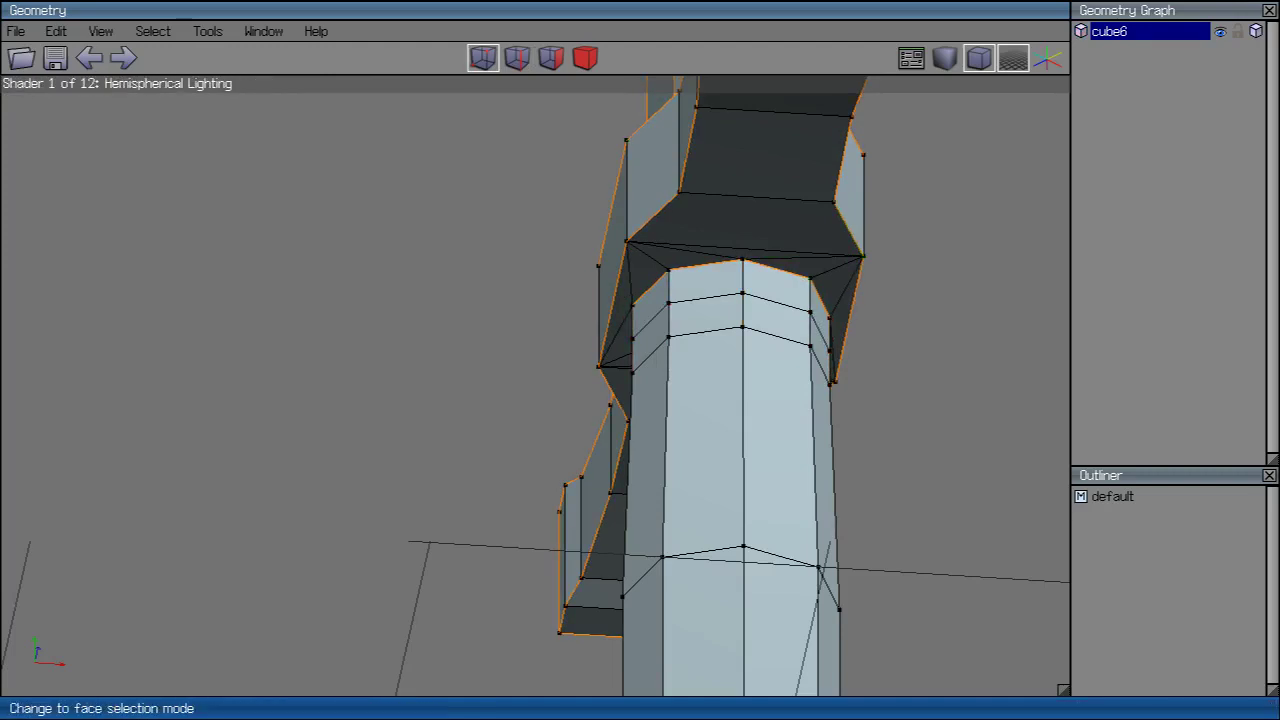
# Step: Select the eight vertical edges touching the crossguard and move them outward along their normals by 0.004
pyautogui.press('2')
pyautogui.click(742, 278)
pyautogui.press('g')
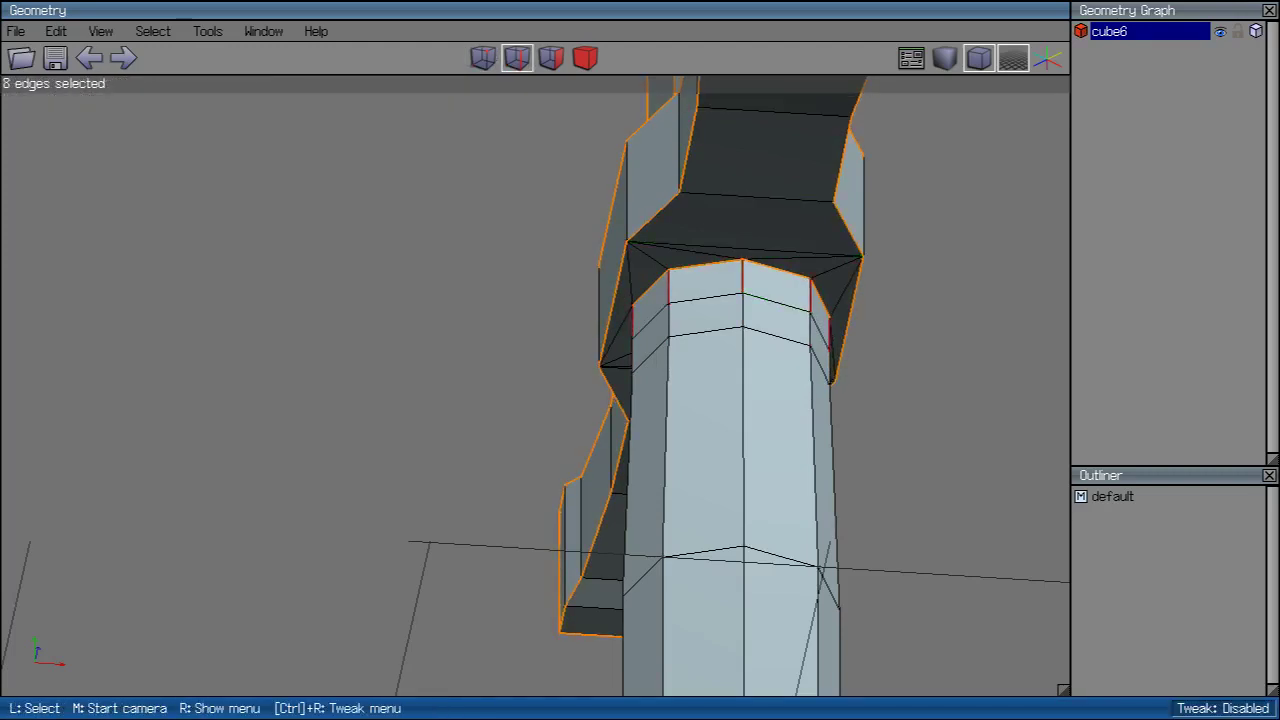
pyautogui.rightClick(845, 178)
pyautogui.click(886, 345)
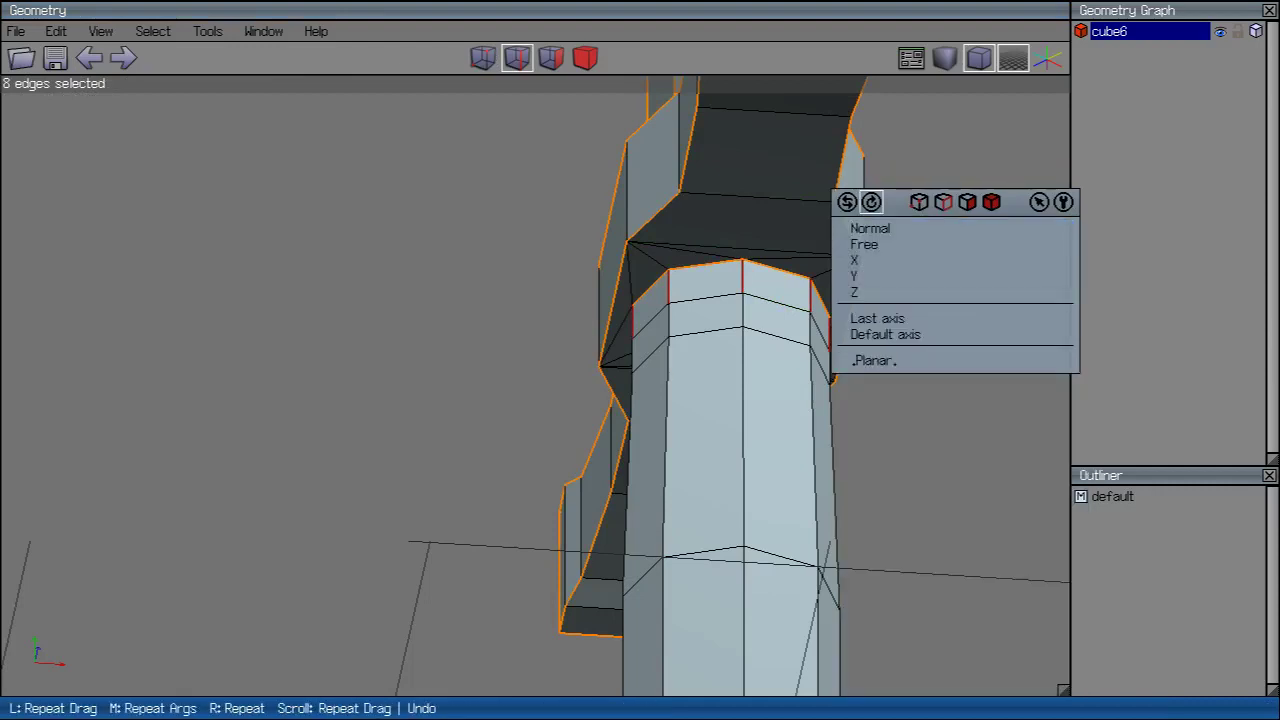
pyautogui.click(870, 229)
pyautogui.moveTo(870, 229)
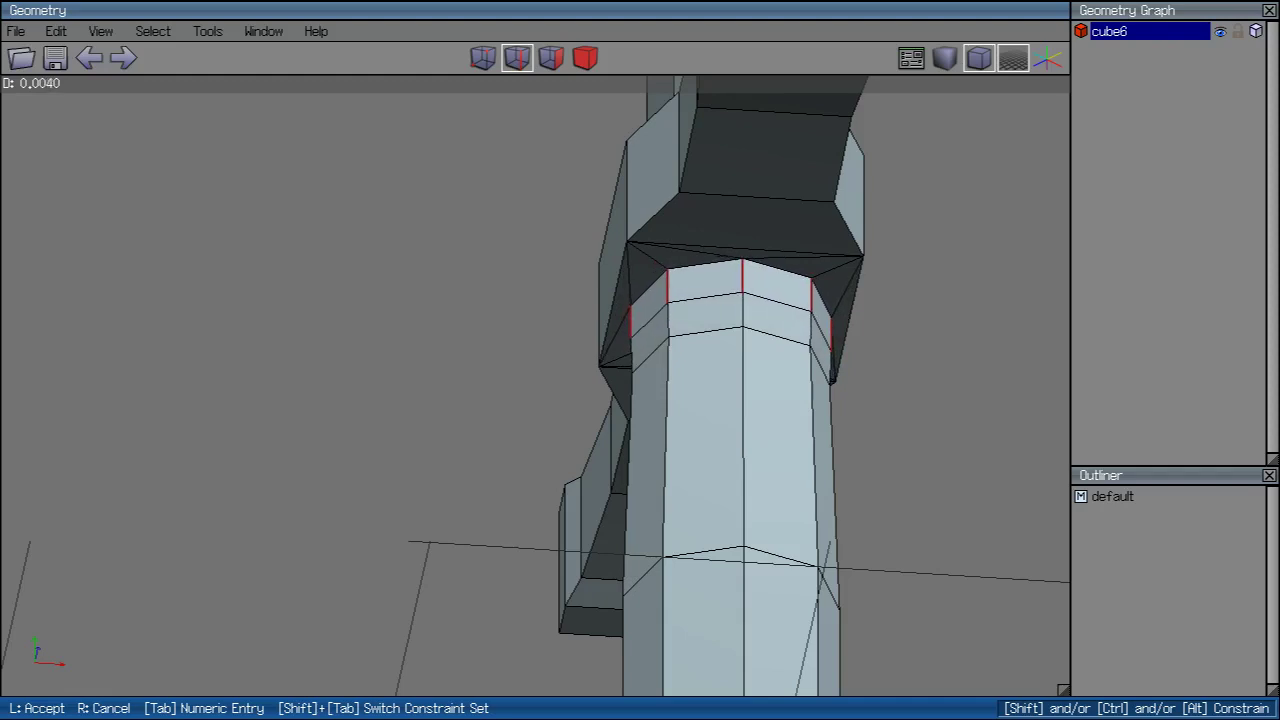
pyautogui.click(870, 229)
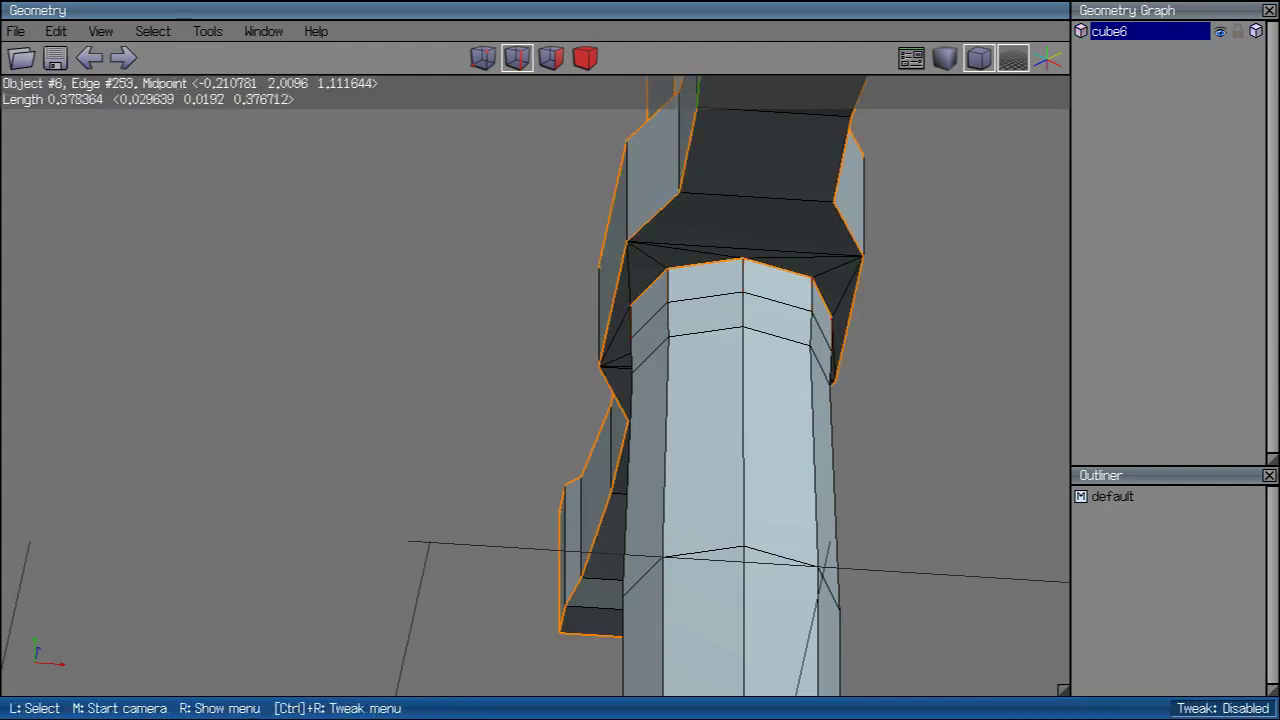
# Step: Select the horizontal edge loop halfway along the short section below the crossguard
pyautogui.click(705, 297)
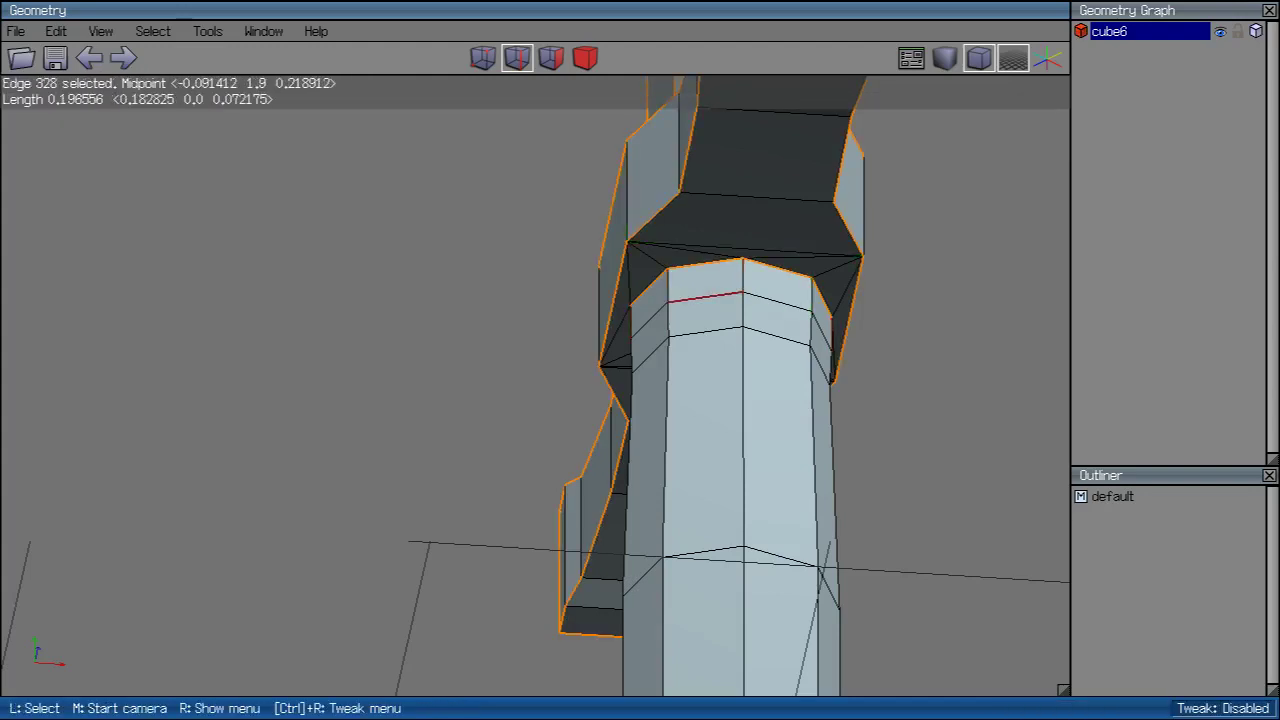
pyautogui.press('g')
# Step: Try to move the selected edge loop down along the Y axis toward the top of the original grip
pyautogui.rightClick(905, 205)
pyautogui.click(930, 206)
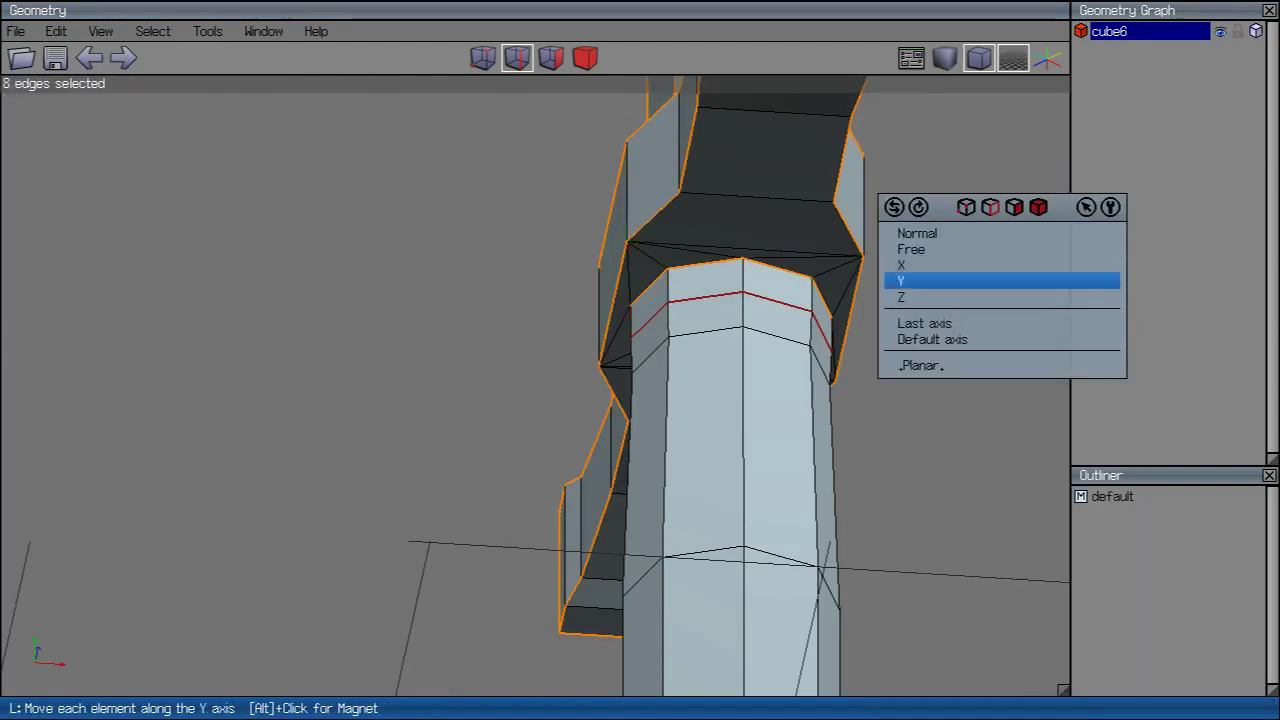
pyautogui.click(1000, 281)
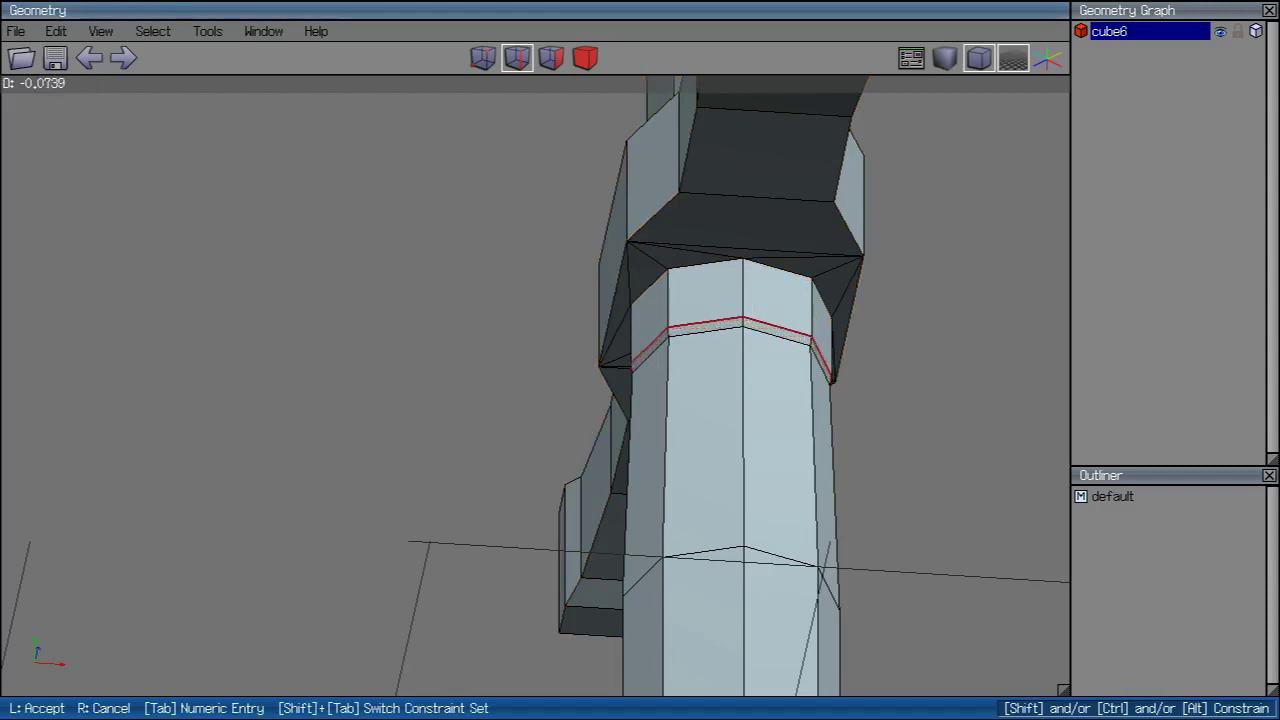
pyautogui.click(1000, 281)
pyautogui.press('z')
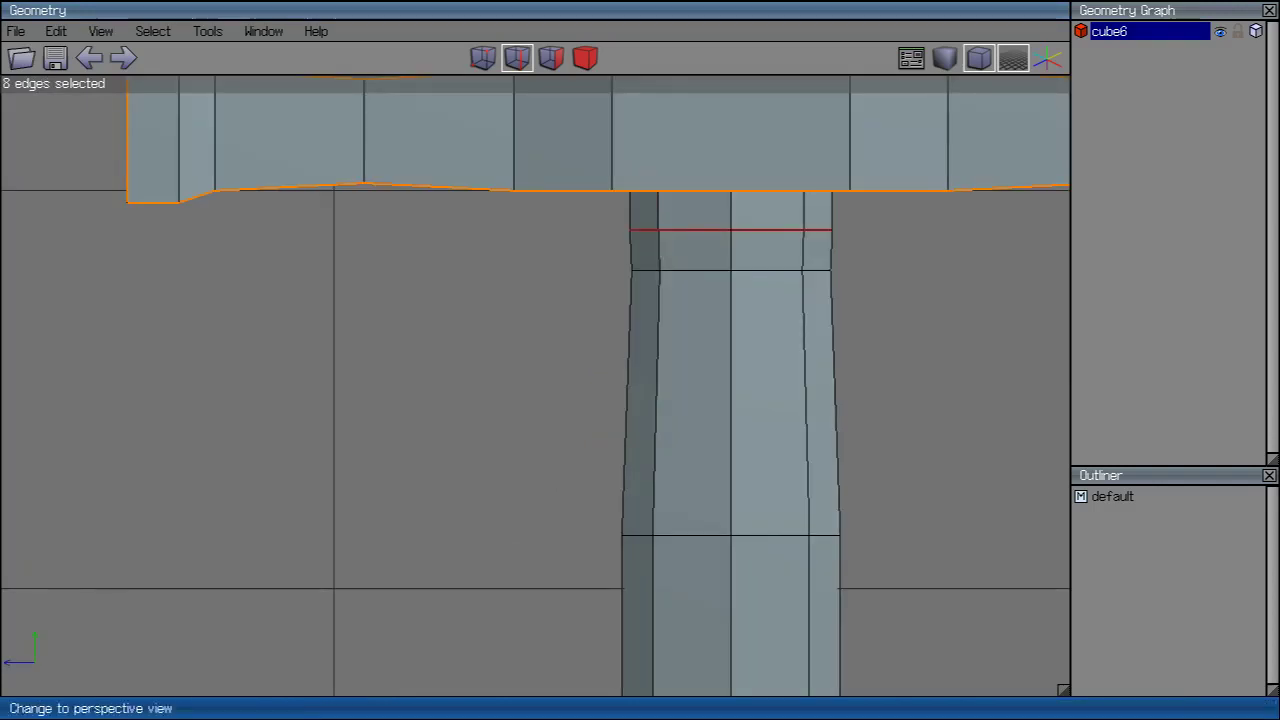
pyautogui.rightClick(905, 205)
pyautogui.click(917, 207)
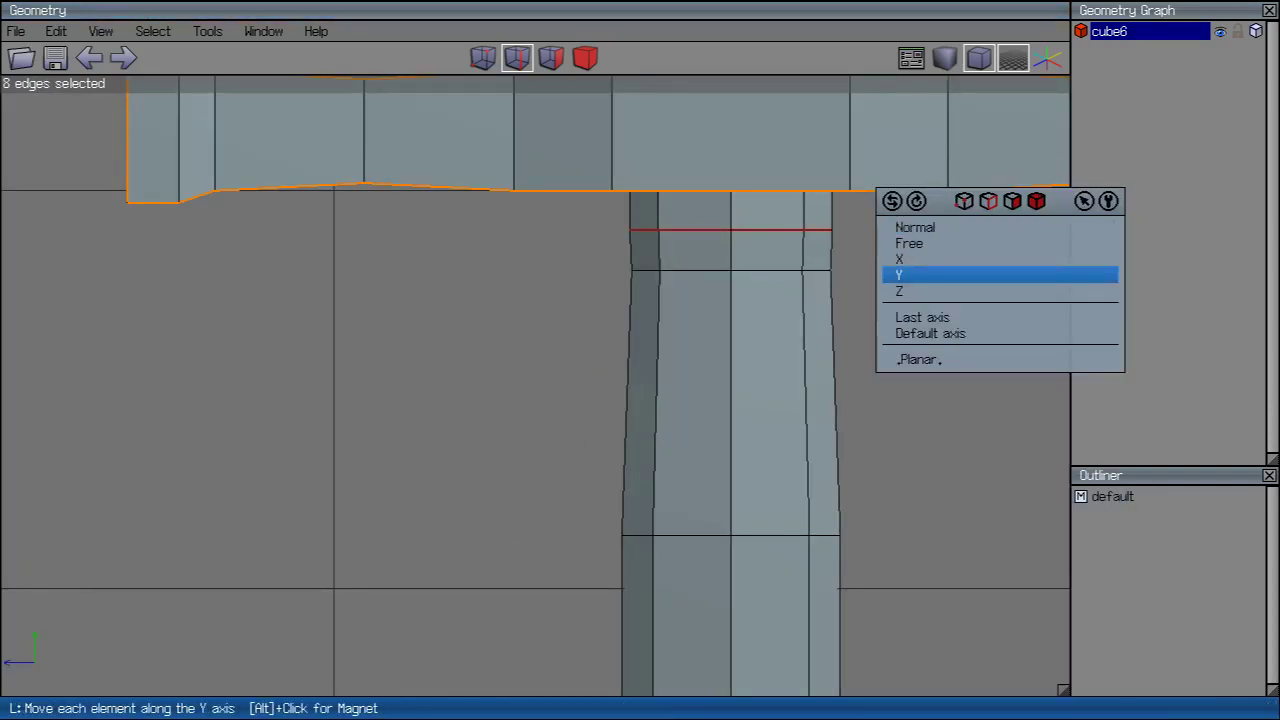
pyautogui.click(1000, 274)
pyautogui.rightClick(917, 232)
pyautogui.keyDown('ctrl'); pyautogui.rightClick(917, 232); pyautogui.keyUp('ctrl')
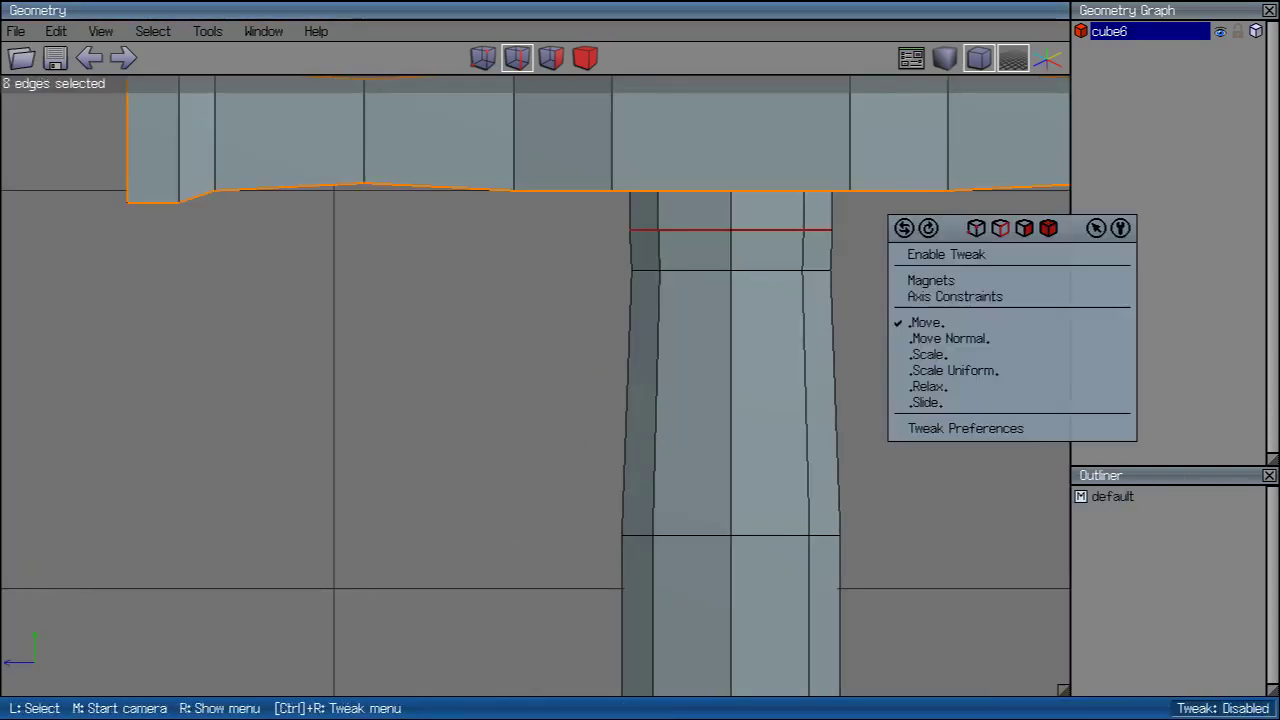
# Step: Move the selected edge loop down 0.1 along the Y axis, level with the loop at the original grip's top
pyautogui.rightClick(808, 207)
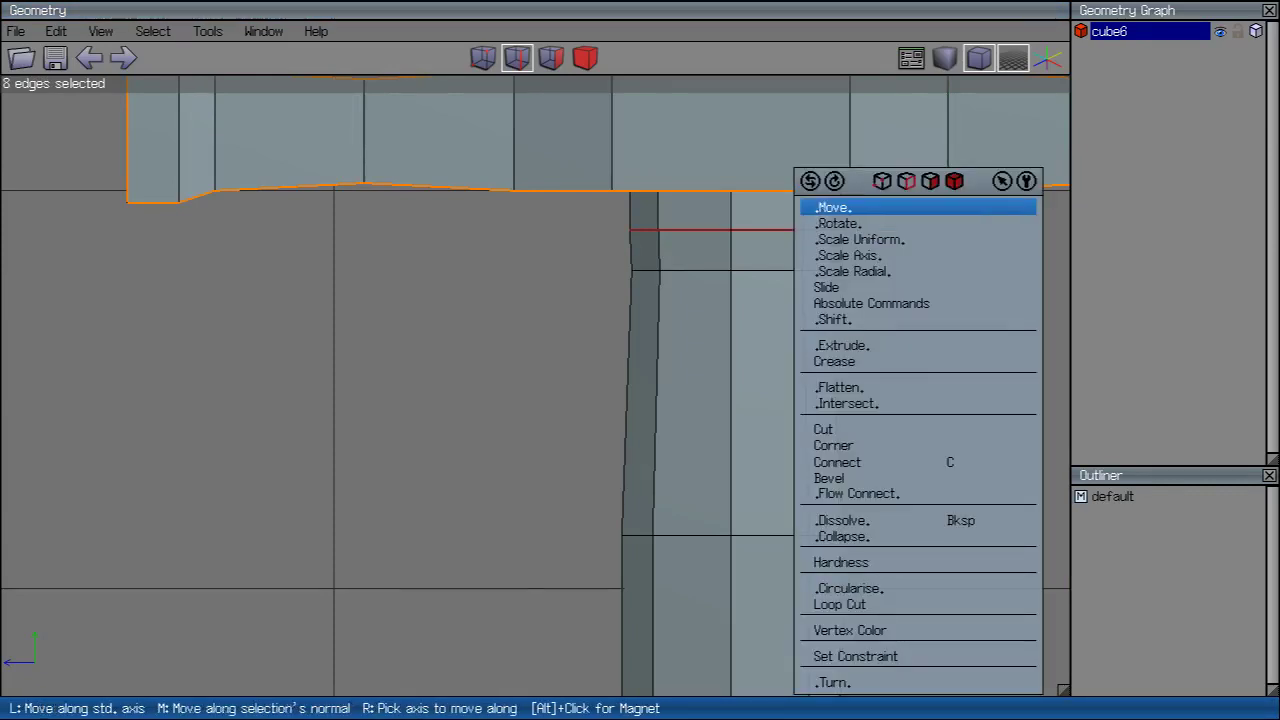
pyautogui.click(830, 207)
pyautogui.click(940, 280)
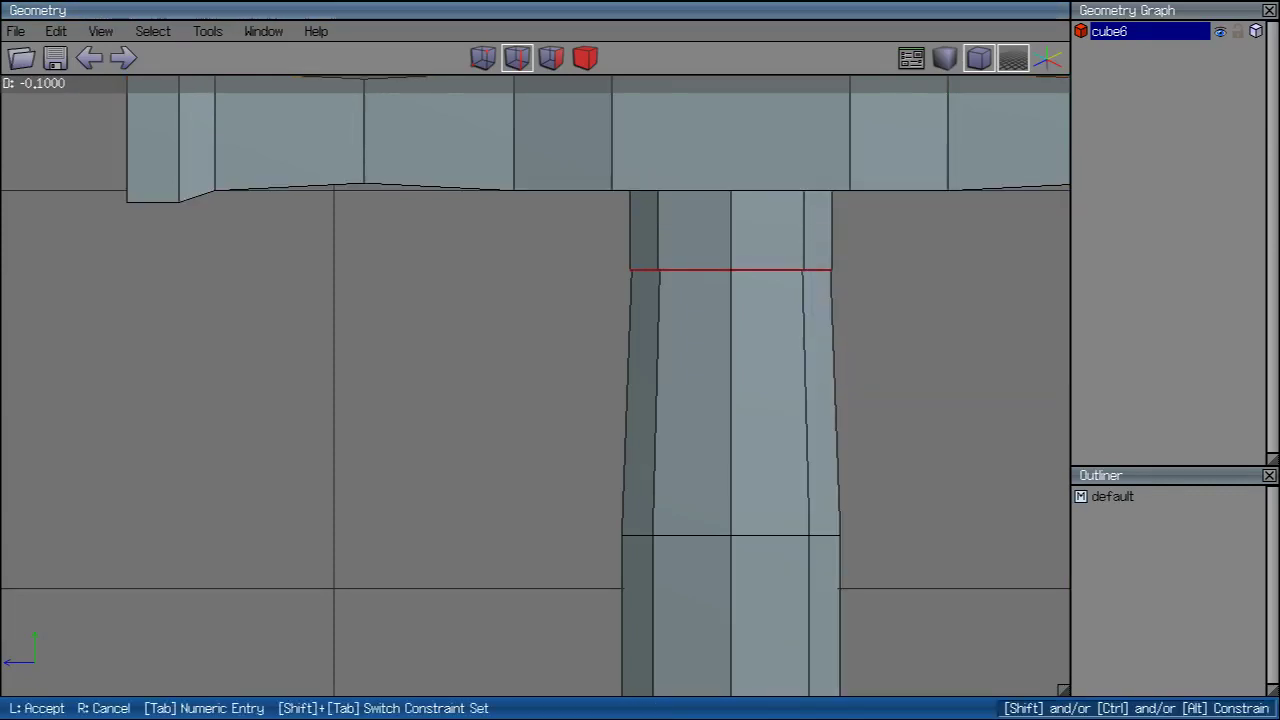
pyautogui.click(957, 400)
pyautogui.scroll(2, 957, 400)
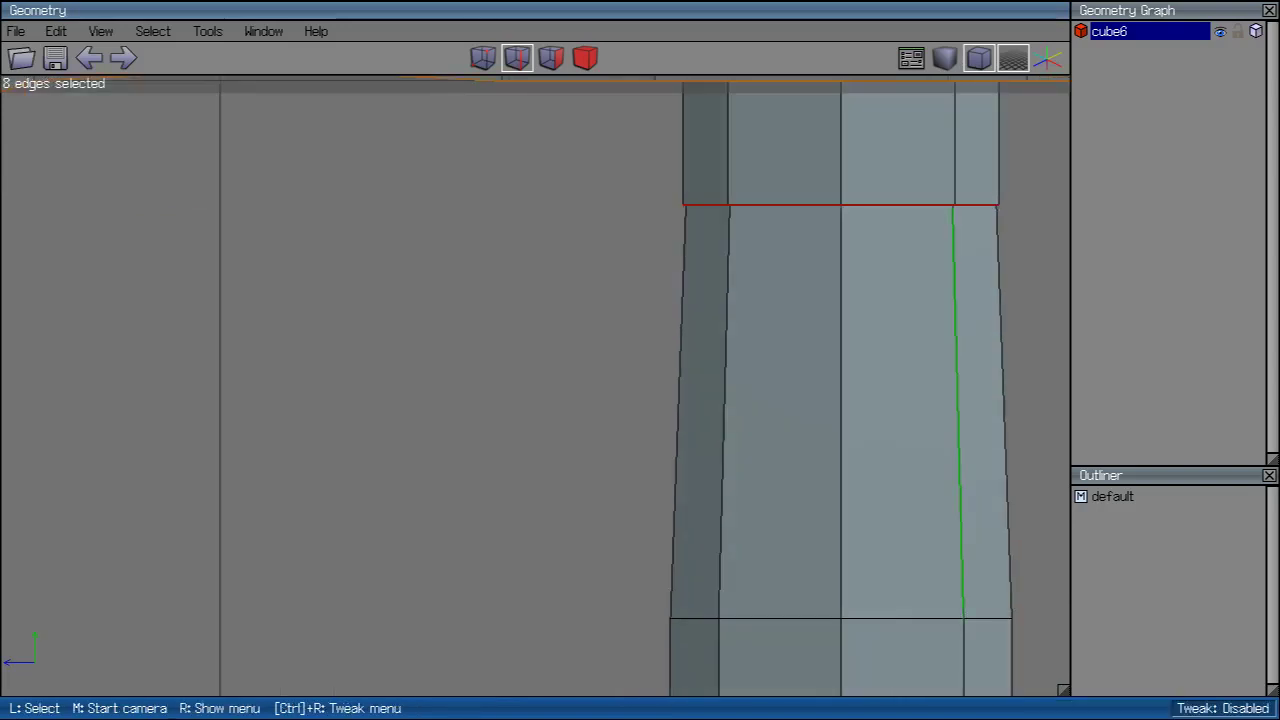
pyautogui.middleClick(957, 400)
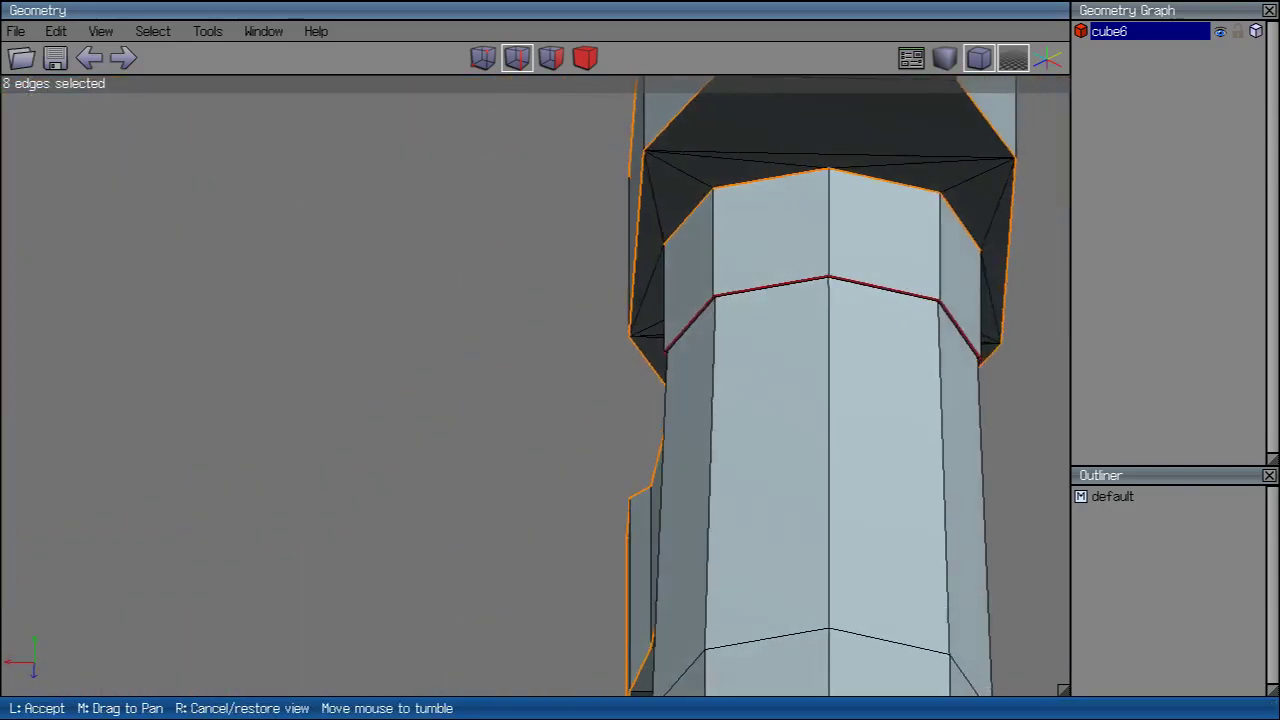
pyautogui.click(911, 58)
pyautogui.moveTo(640, 400); pyautogui.dragTo(600, 335, button='middle')
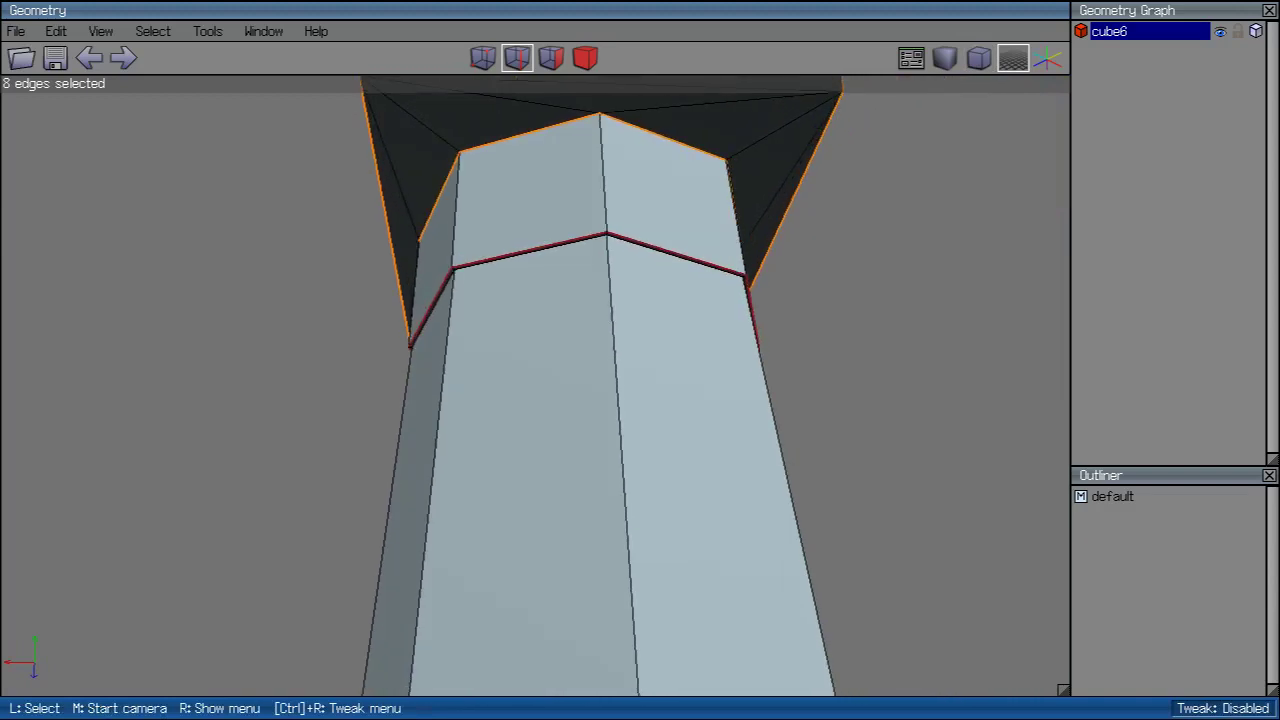
# Step: Select the ring of eight faces in the short band between the crossguard and the edge loop at the grip's top
pyautogui.middleClick(600, 335)
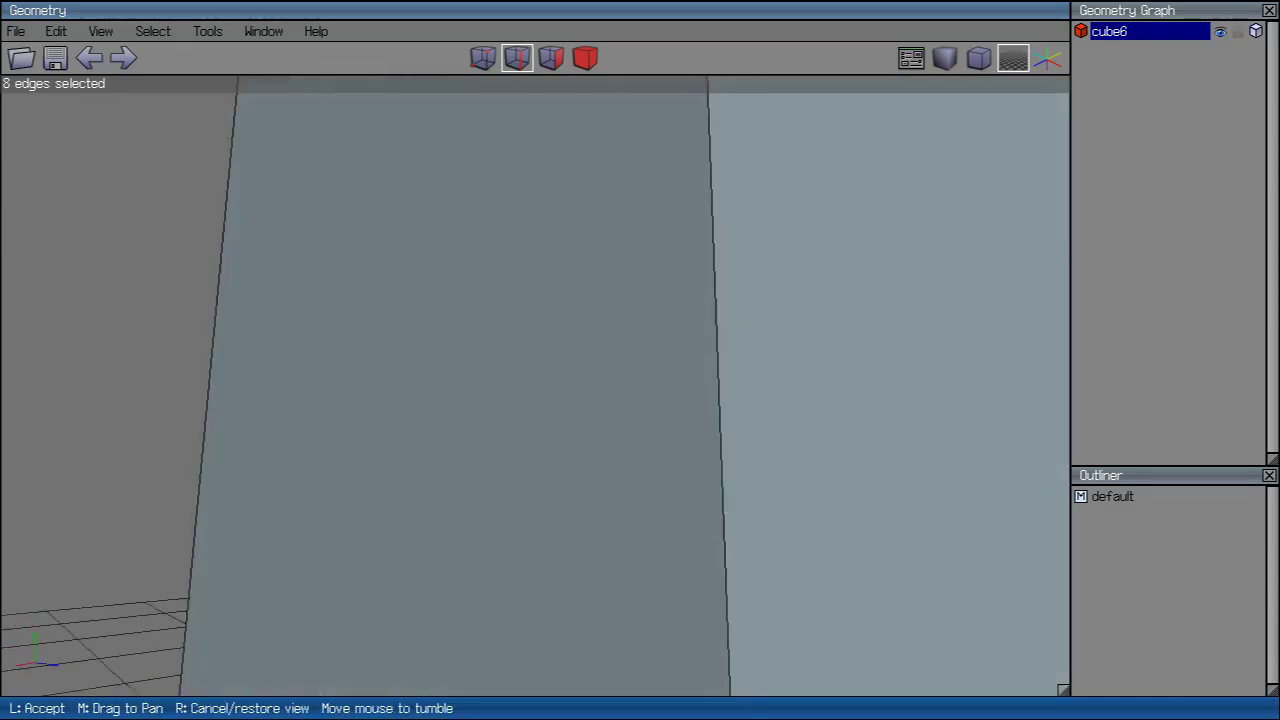
pyautogui.scroll(-4, 600, 335)
pyautogui.click(600, 335)
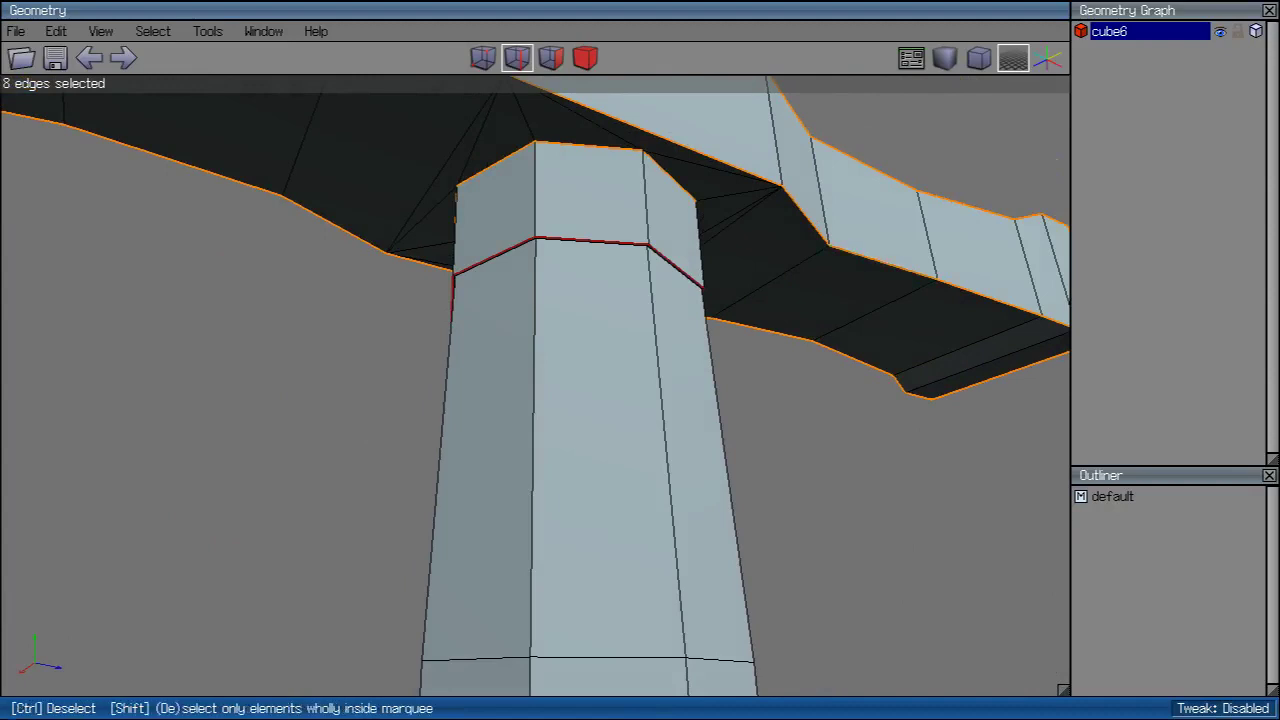
pyautogui.press('space')
pyautogui.press('g')
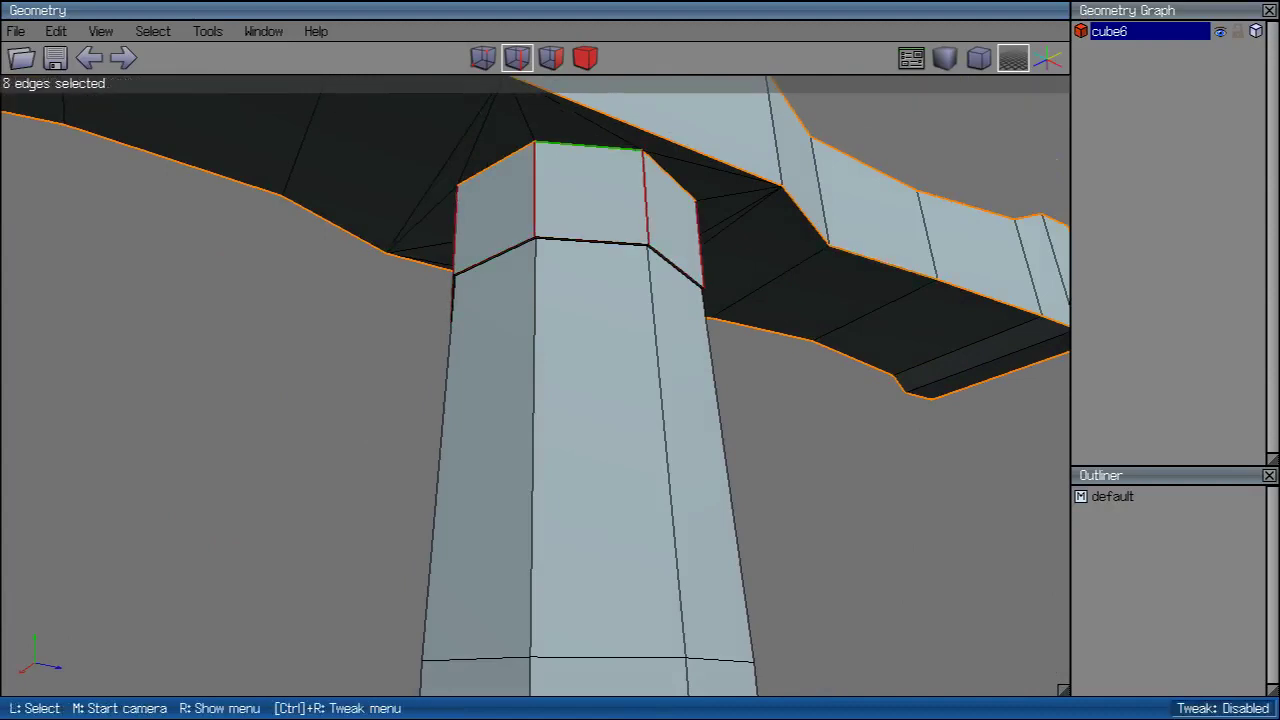
pyautogui.click(551, 58)
# Step: Extrude the eight selected band faces outward along their normals by 0.04 to form a raised collar
pyautogui.rightClick(660, 90)
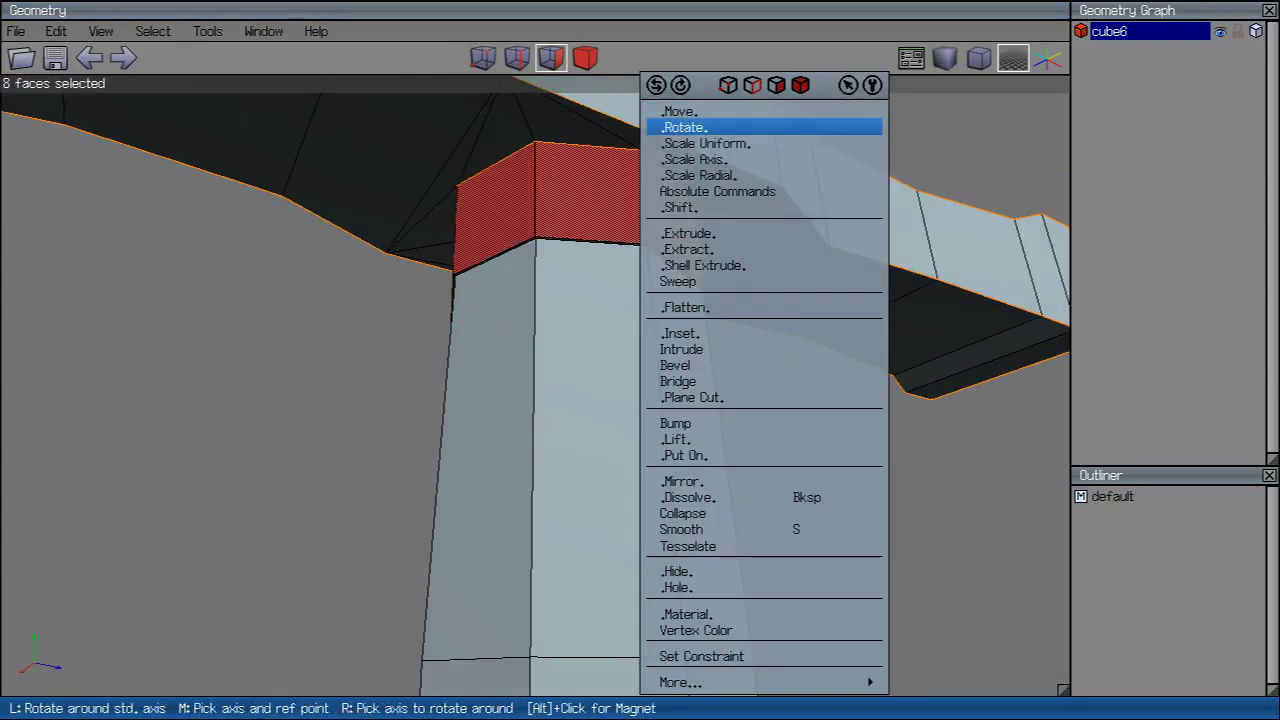
pyautogui.click(686, 126)
pyautogui.click(686, 294)
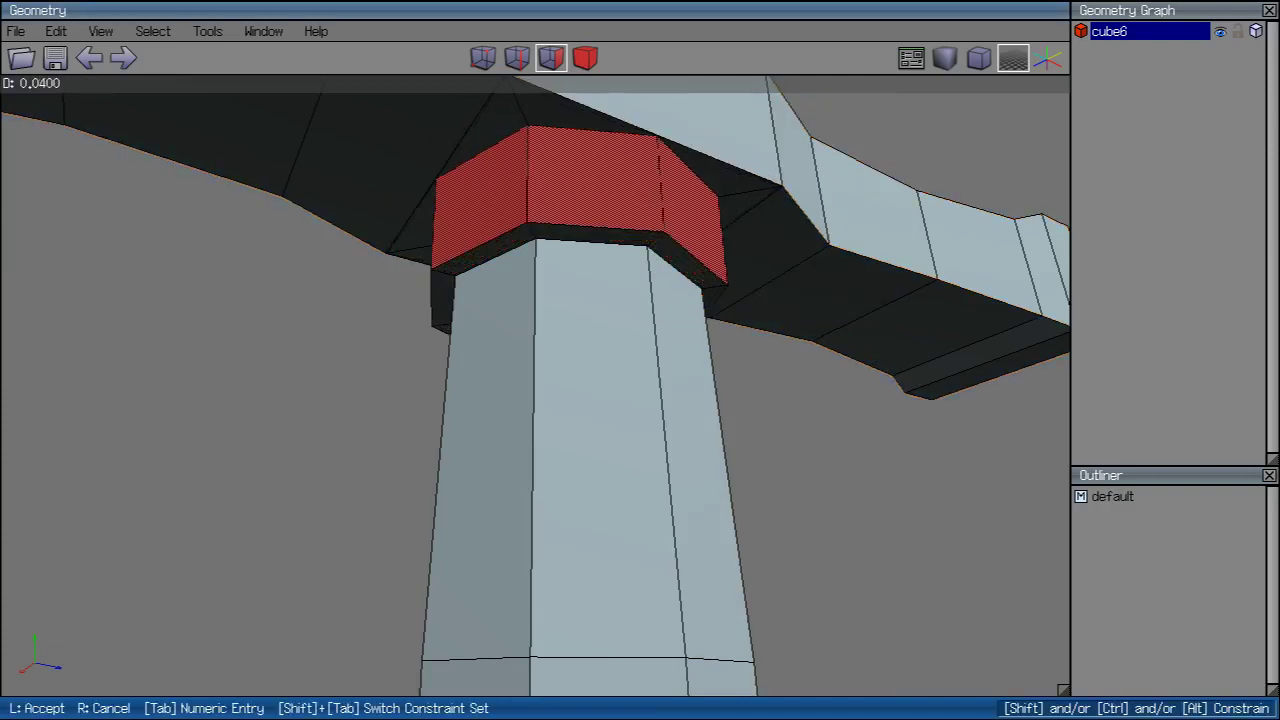
pyautogui.click(660, 270)
pyautogui.moveTo(660, 270); pyautogui.dragTo(714, 329, button='middle')
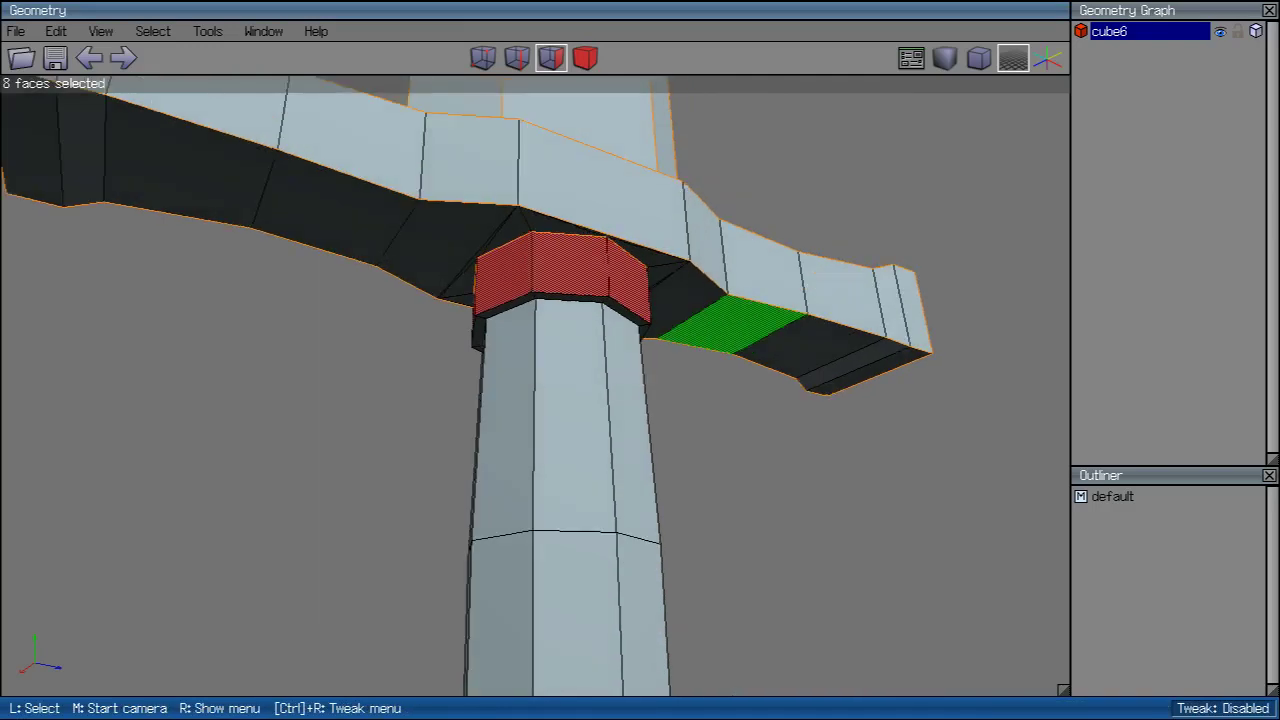
# Step: Select the inner and outer edge loops of the collar's lower ledge and make these 16 edges hard
pyautogui.click(780, 430)
pyautogui.press('b')
pyautogui.click(600, 190)
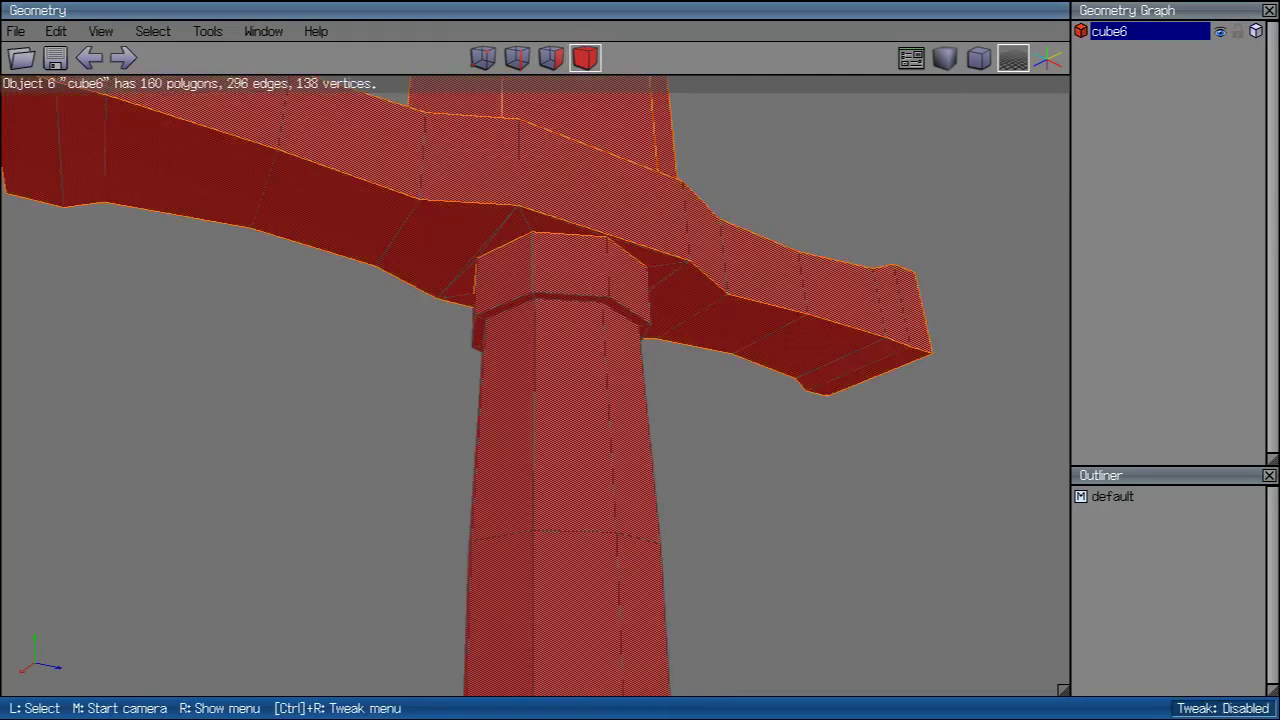
pyautogui.press('space')
pyautogui.click(517, 58)
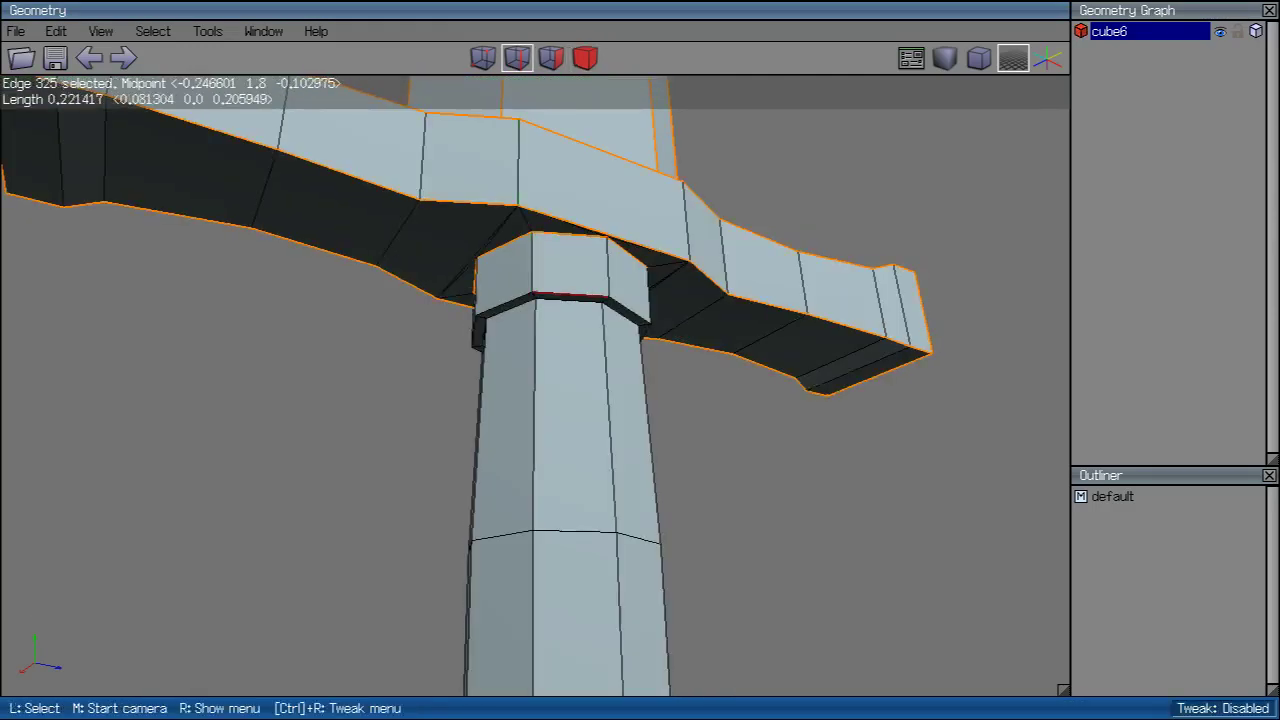
pyautogui.press('l')
pyautogui.rightClick(740, 387)
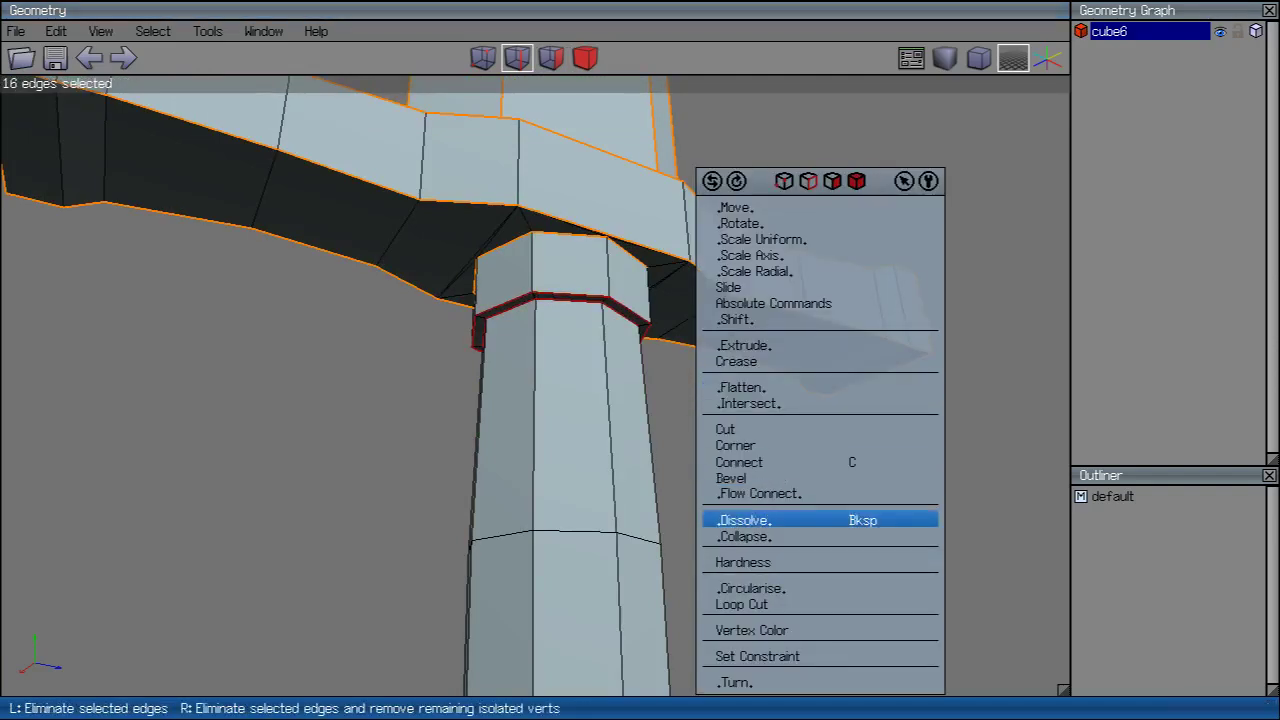
pyautogui.click(743, 562)
pyautogui.click(743, 590)
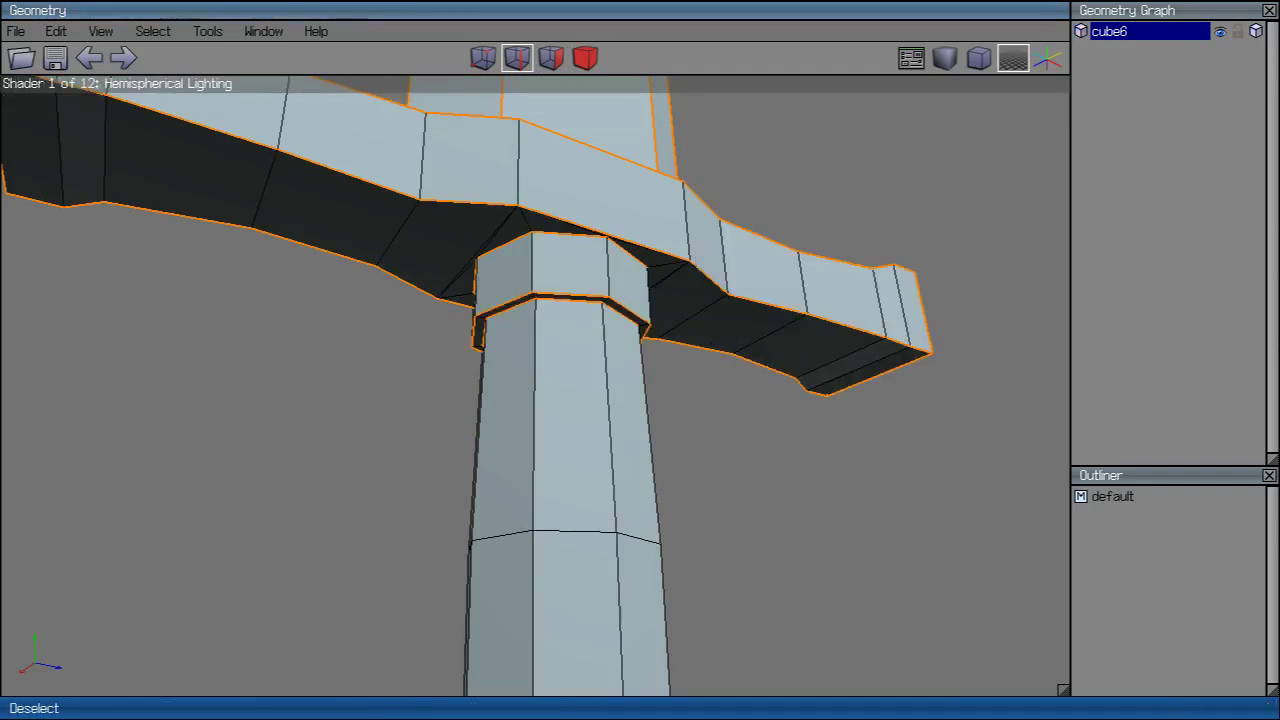
# Step: Inspect the whole sword with smooth shading, from the blade tip to the pommel
pyautogui.click(945, 58)
pyautogui.middleClick(540, 400)
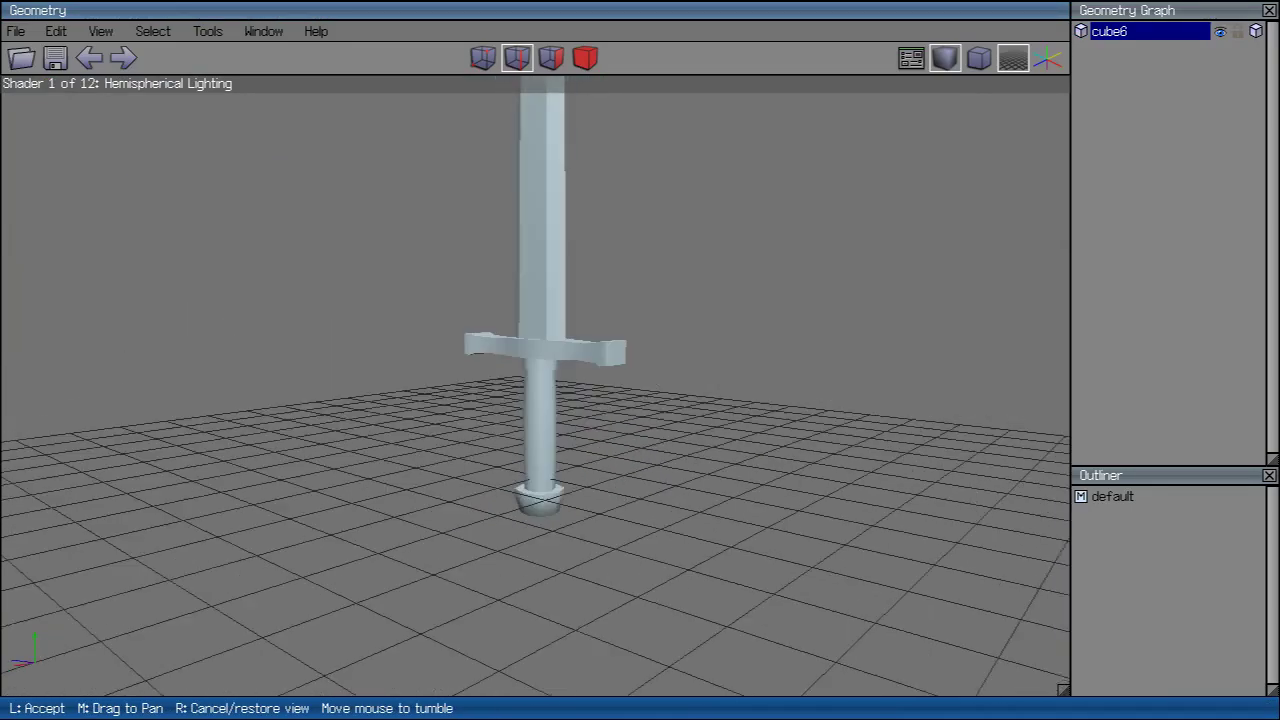
pyautogui.scroll(-5, 540, 400)
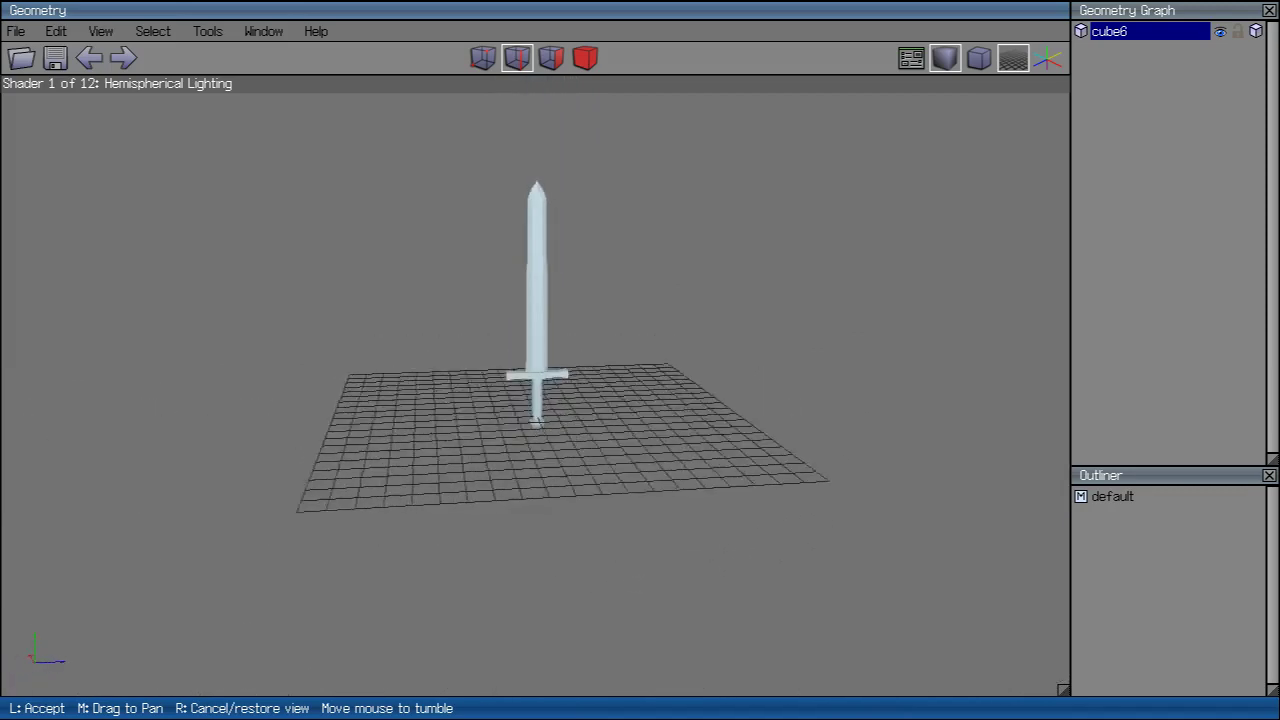
pyautogui.scroll(5, 540, 400)
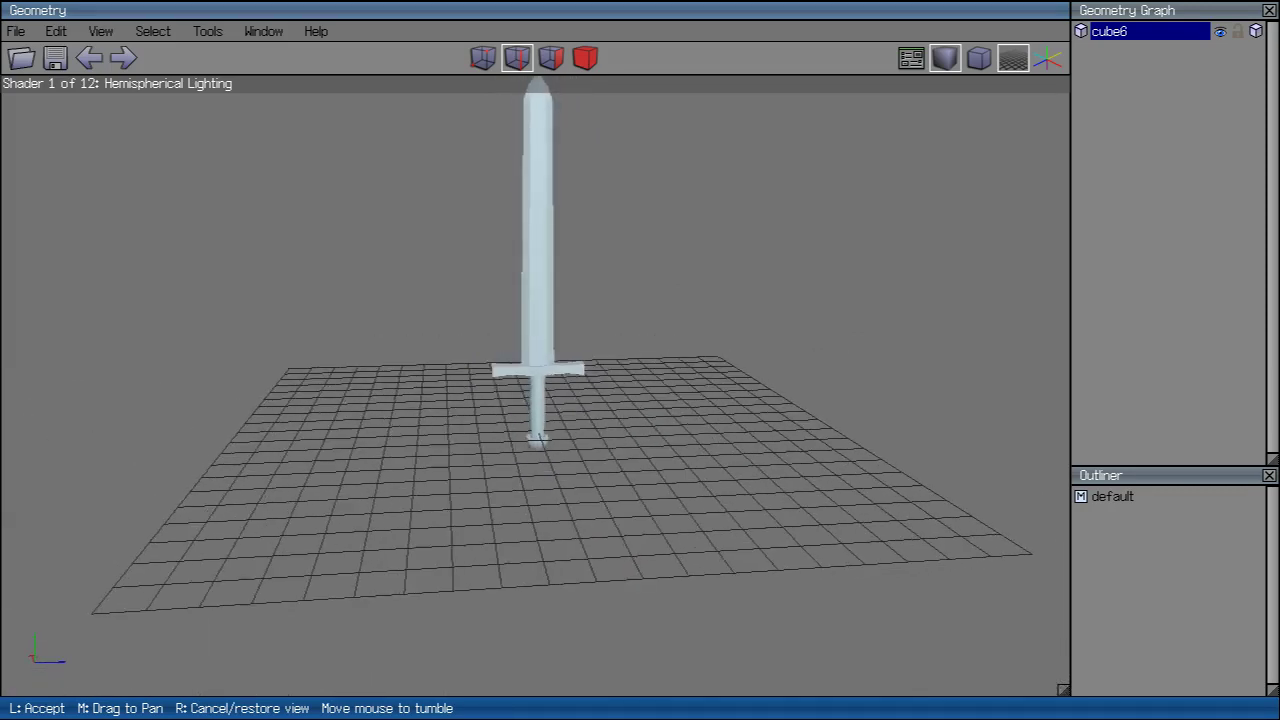
pyautogui.click(538, 420)
pyautogui.scroll(5, 540, 400)
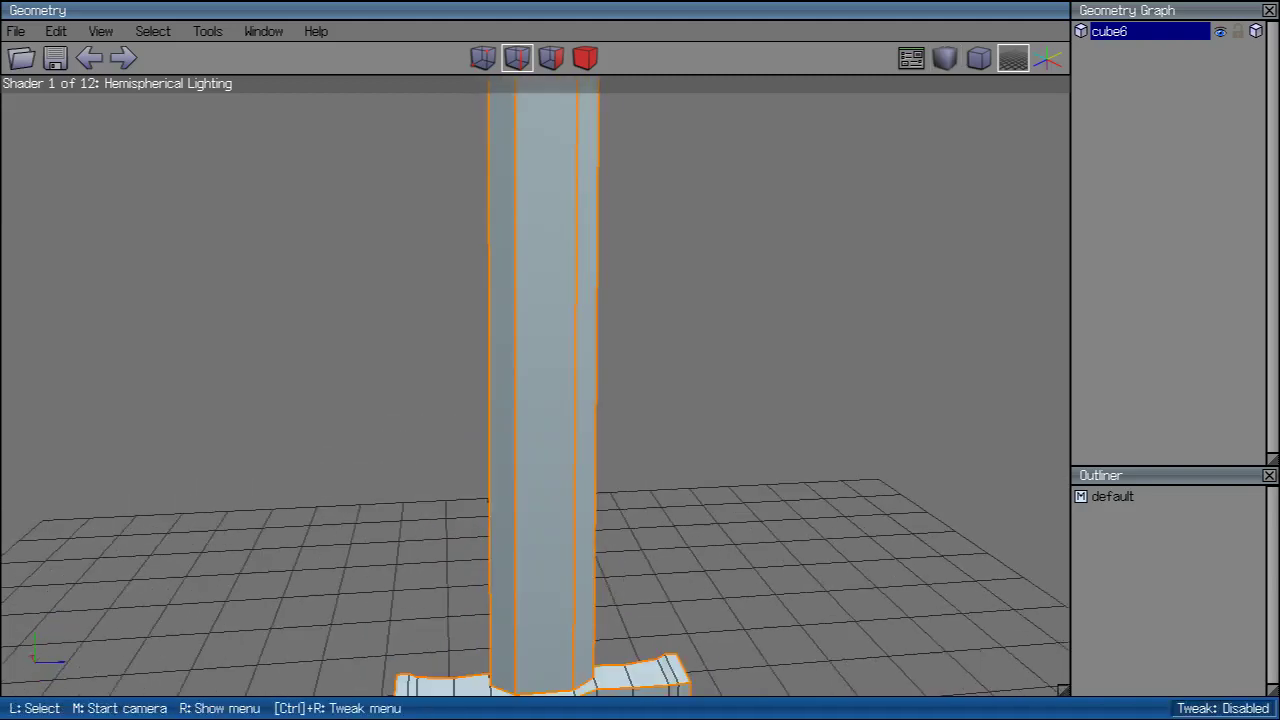
# Step: Select the blade's 20 faces and extrude them as a region up along the Y axis by about 1.2, then clear the selection
pyautogui.scroll(-5, 540, 400)
pyautogui.middleClick(540, 400)
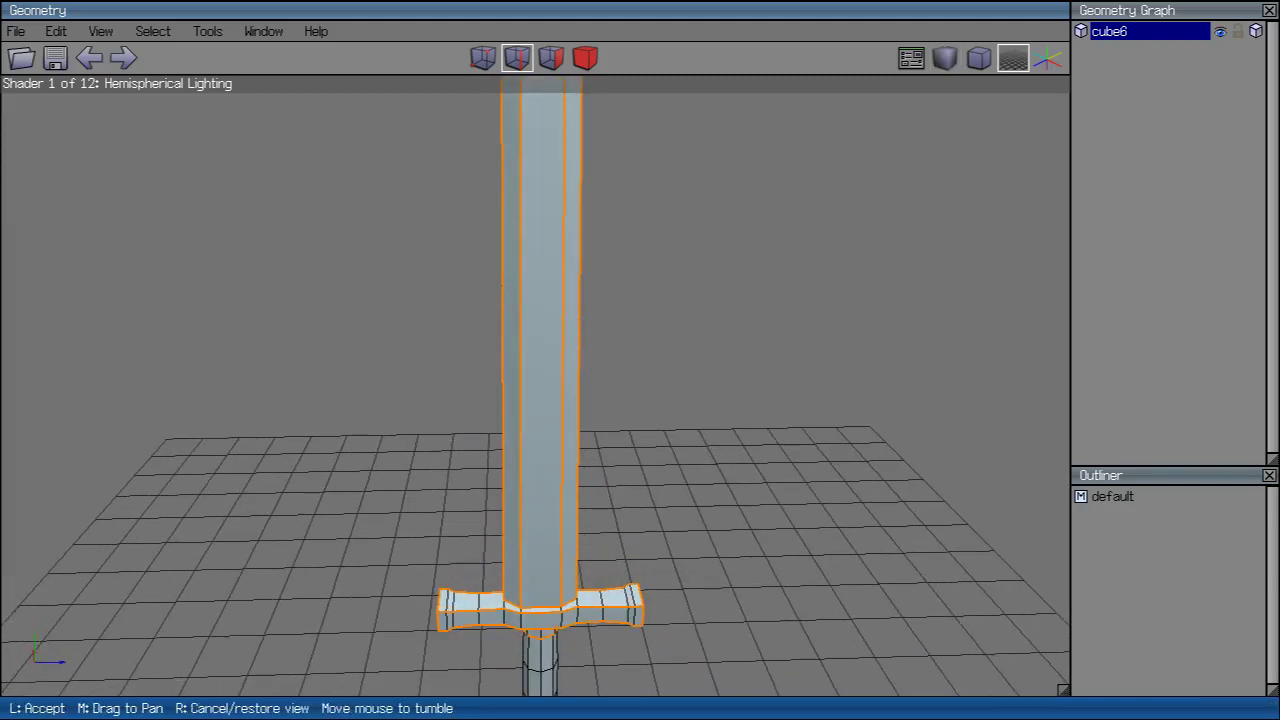
pyautogui.click(540, 400)
pyautogui.press('z')
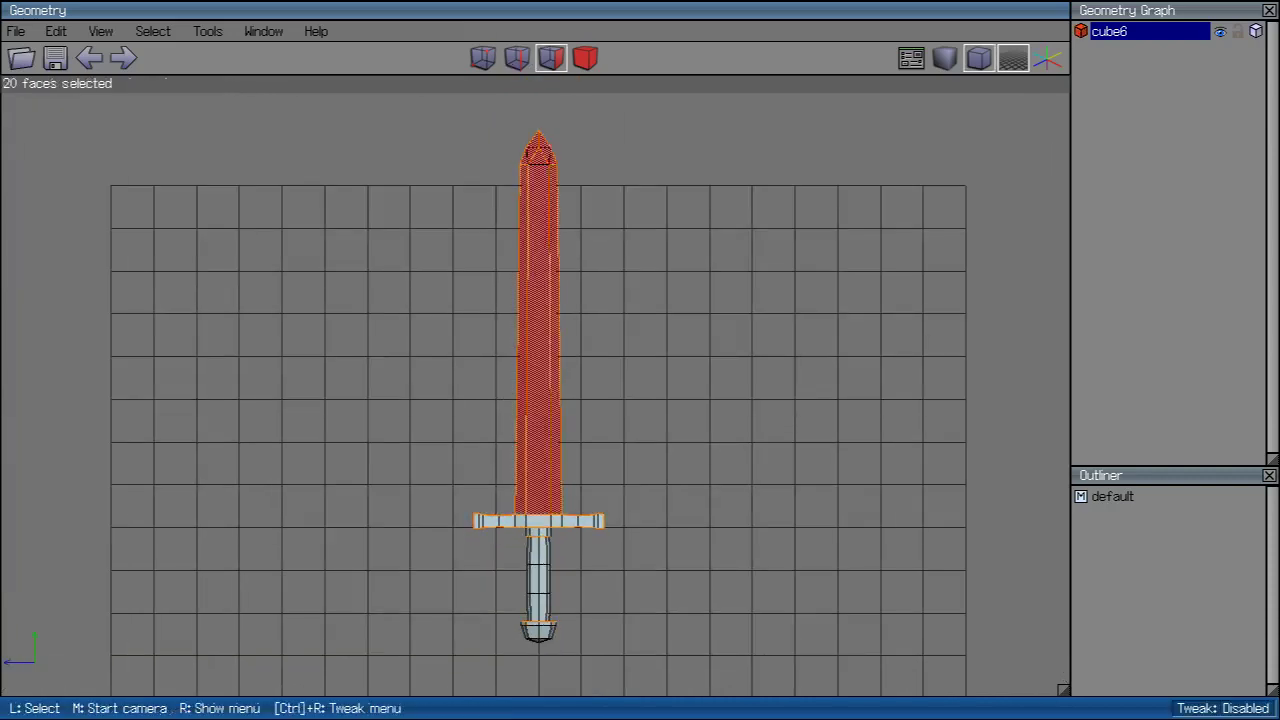
pyautogui.rightClick(570, 80)
pyautogui.click(620, 249)
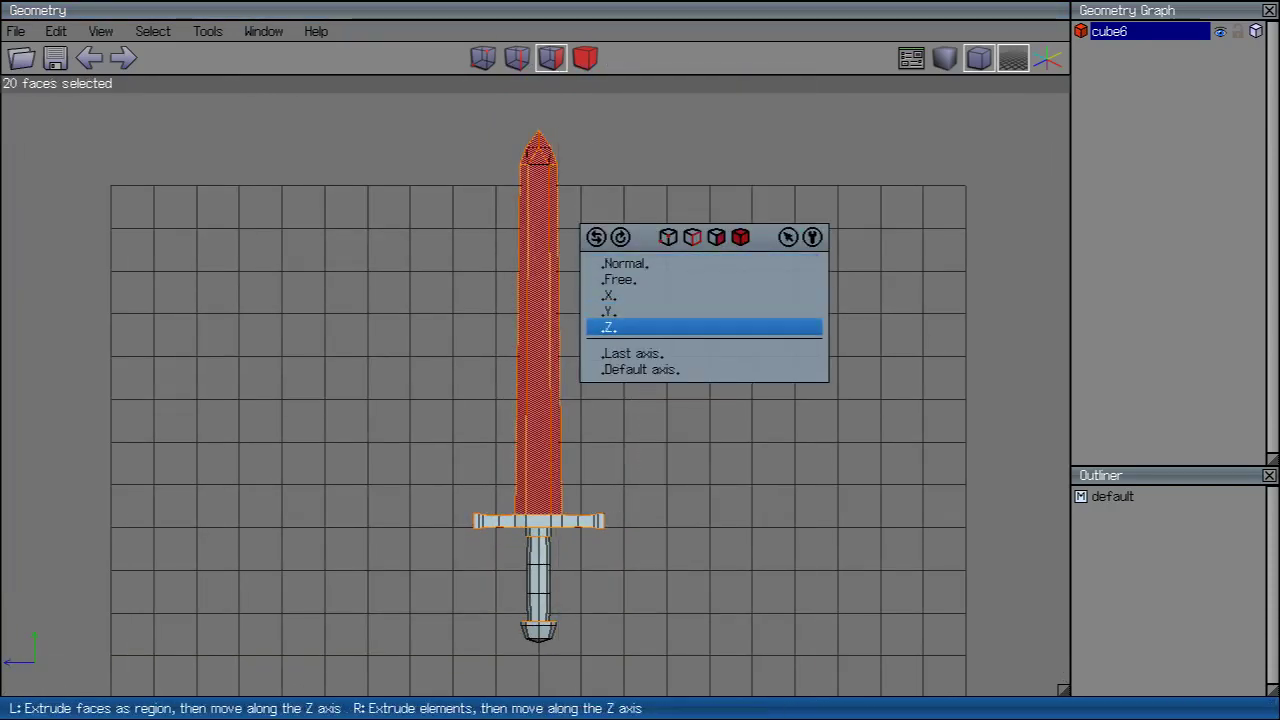
pyautogui.click(660, 326)
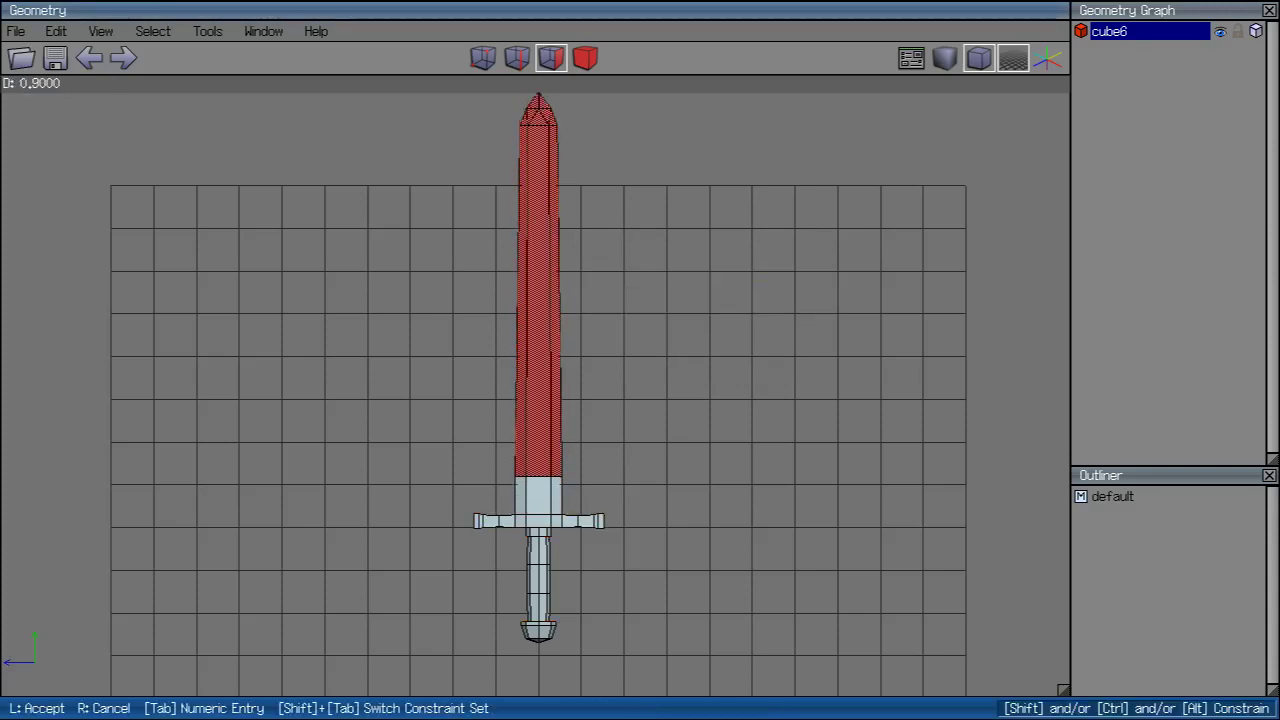
pyautogui.press('Return')
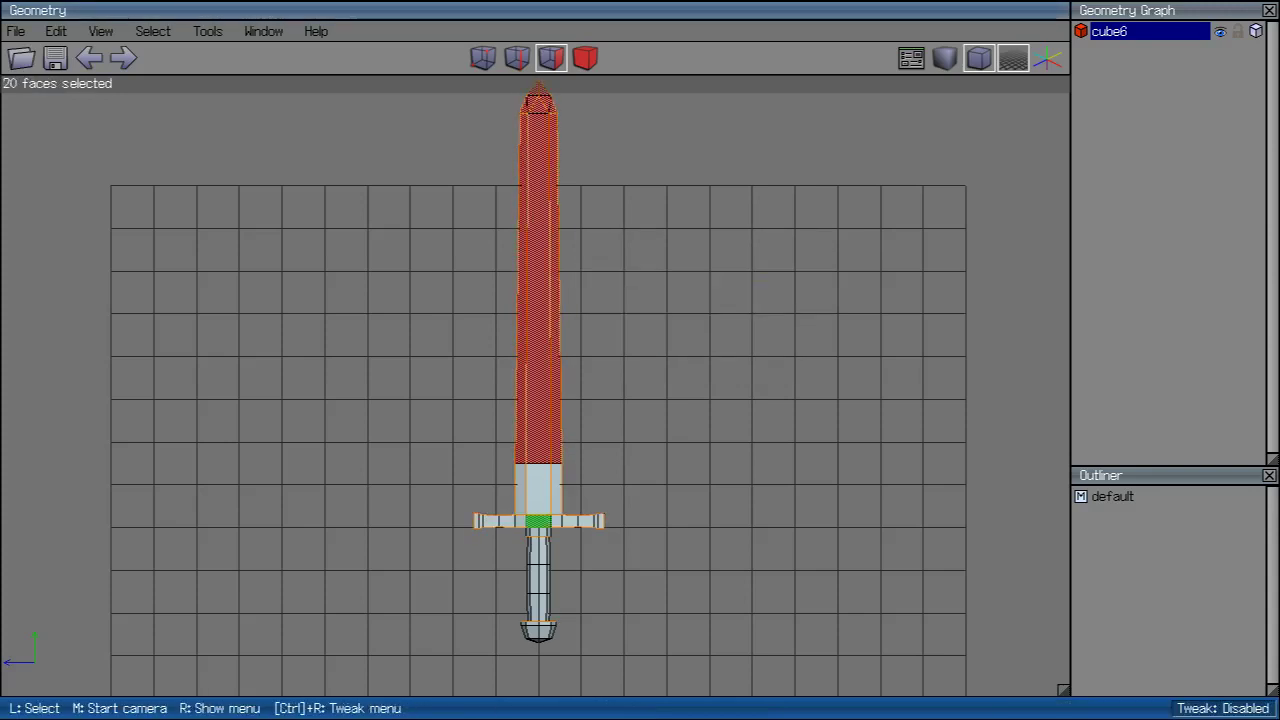
pyautogui.scroll(-3, 540, 400)
pyautogui.press('space')
# Step: Select the ring of six vertical edges in the new blade section directly above the crossguard
pyautogui.middleClick(540, 400)
pyautogui.click(540, 400)
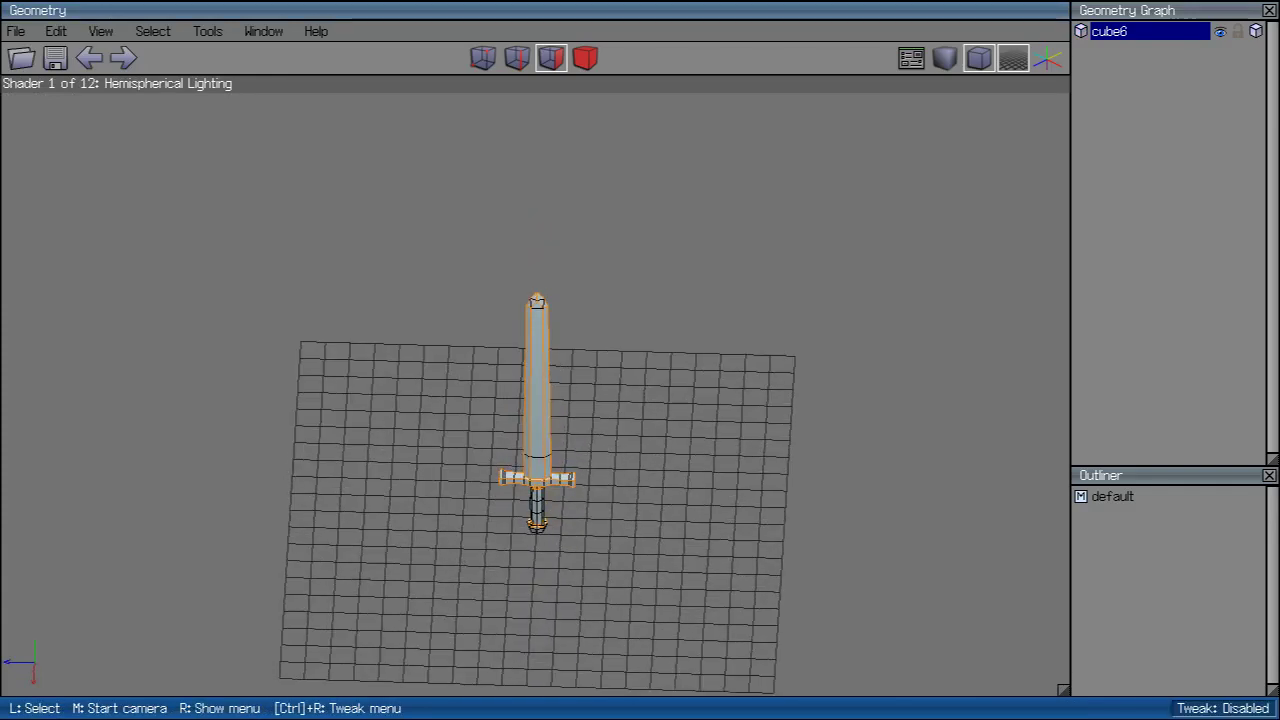
pyautogui.click(978, 58)
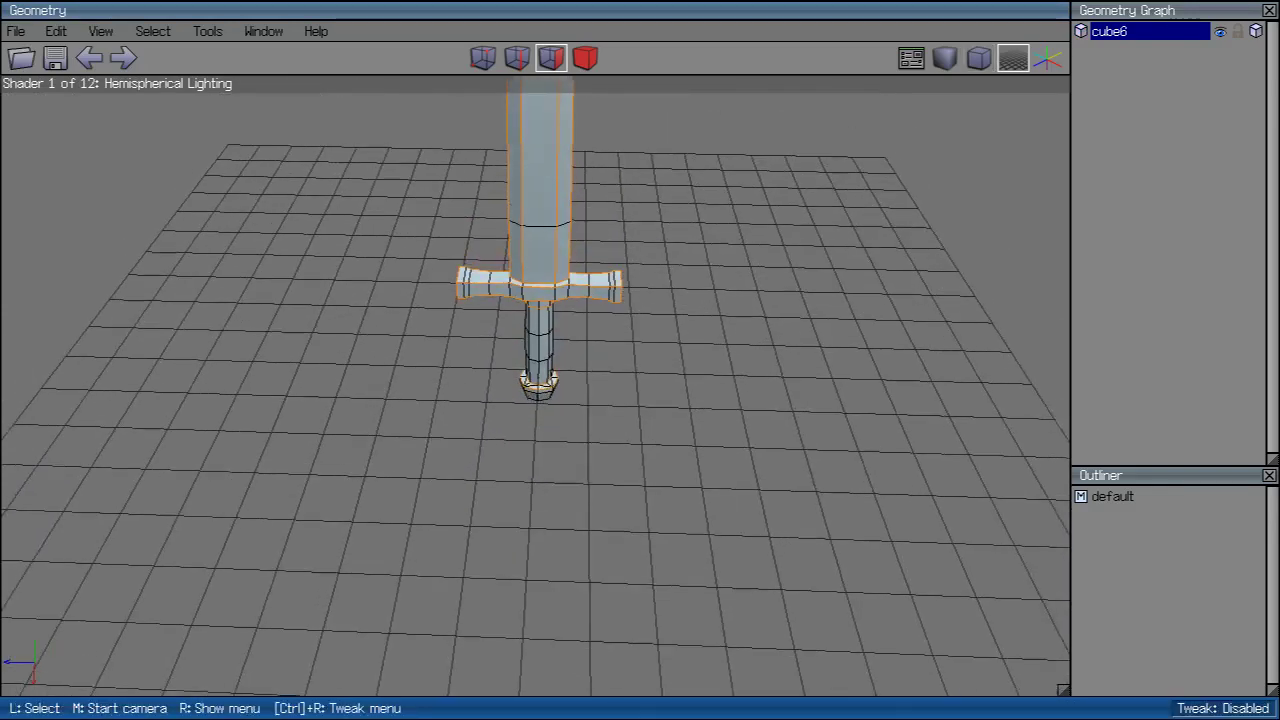
pyautogui.middleClick(540, 400)
pyautogui.scroll(3, 540, 400)
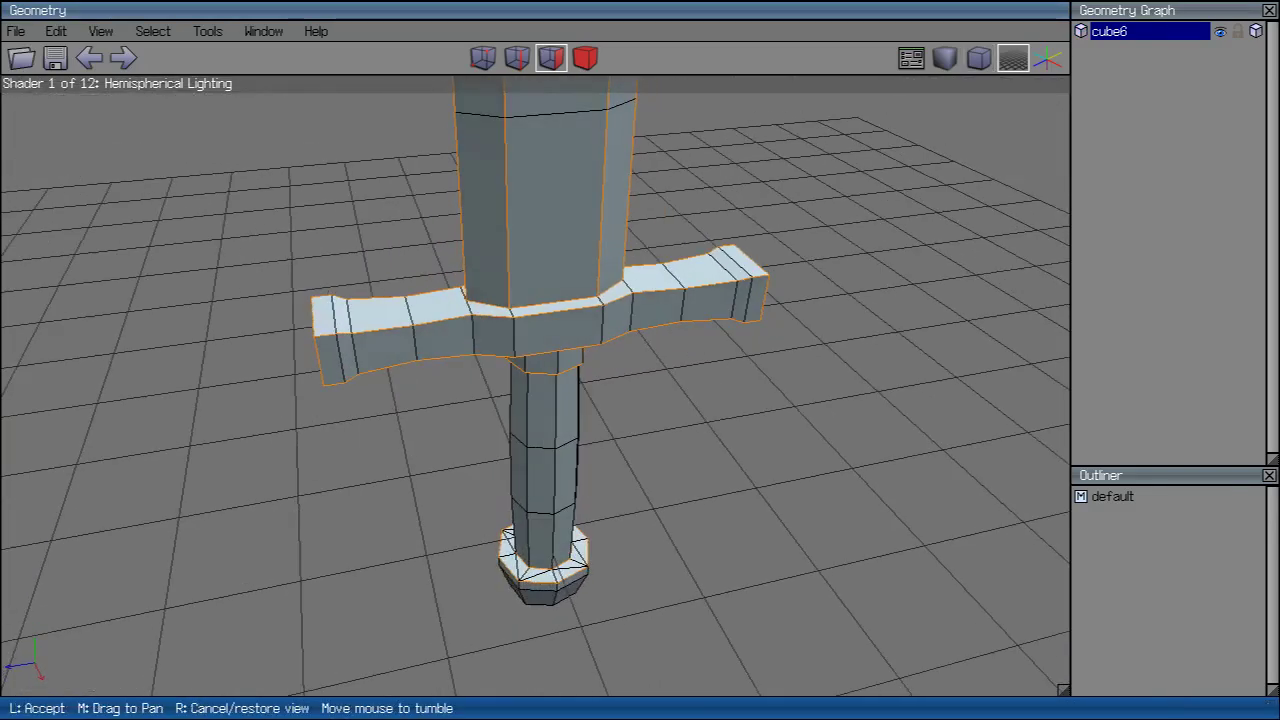
pyautogui.click(608, 180)
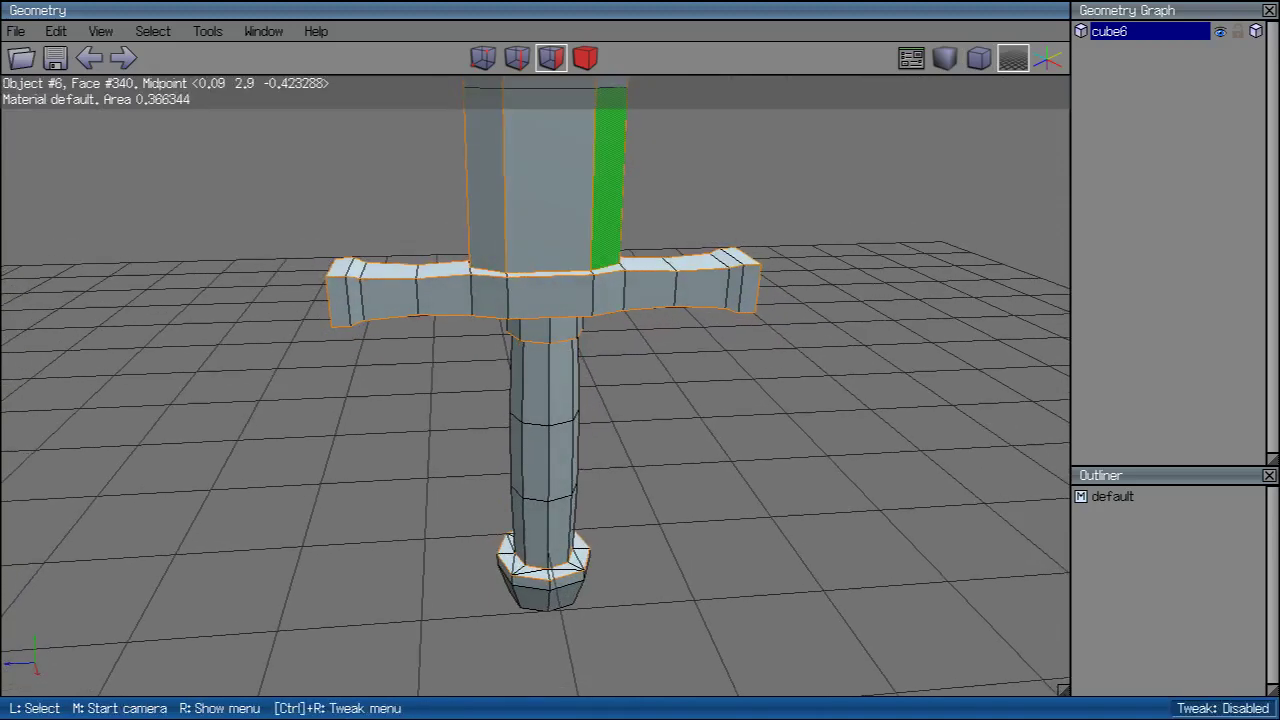
pyautogui.press('z')
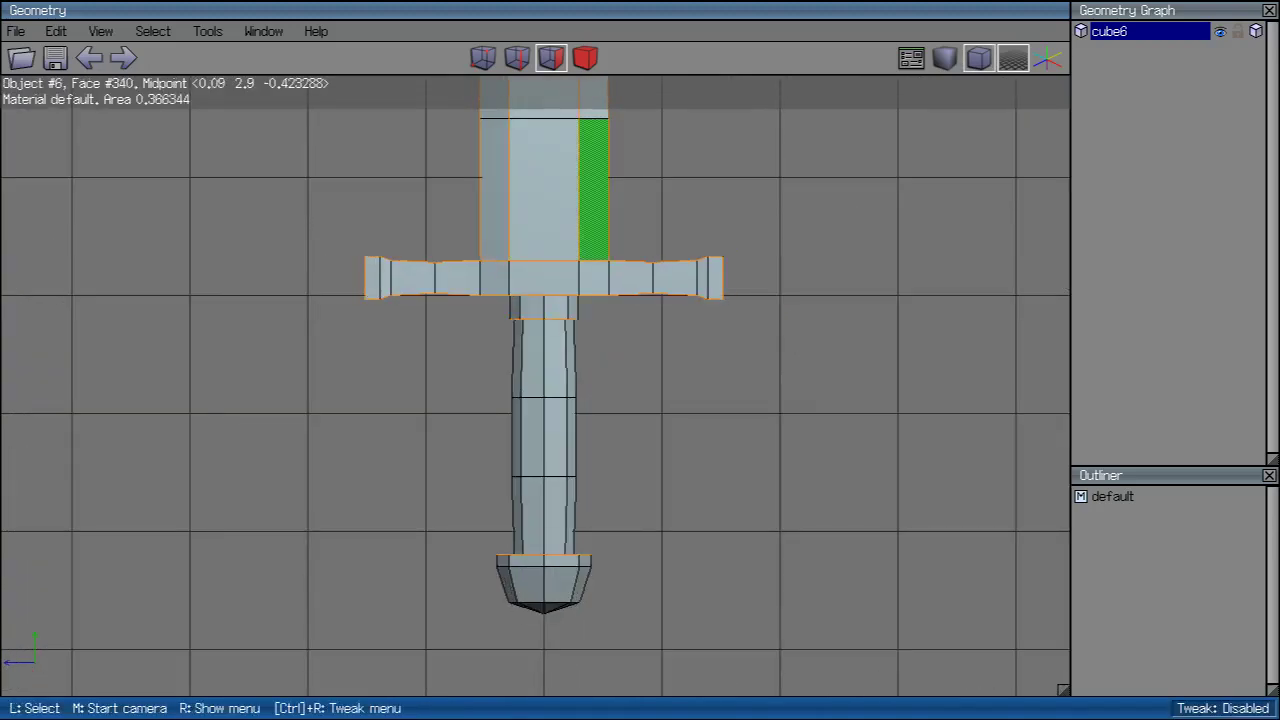
pyautogui.scroll(5, 535, 386)
pyautogui.press('2')
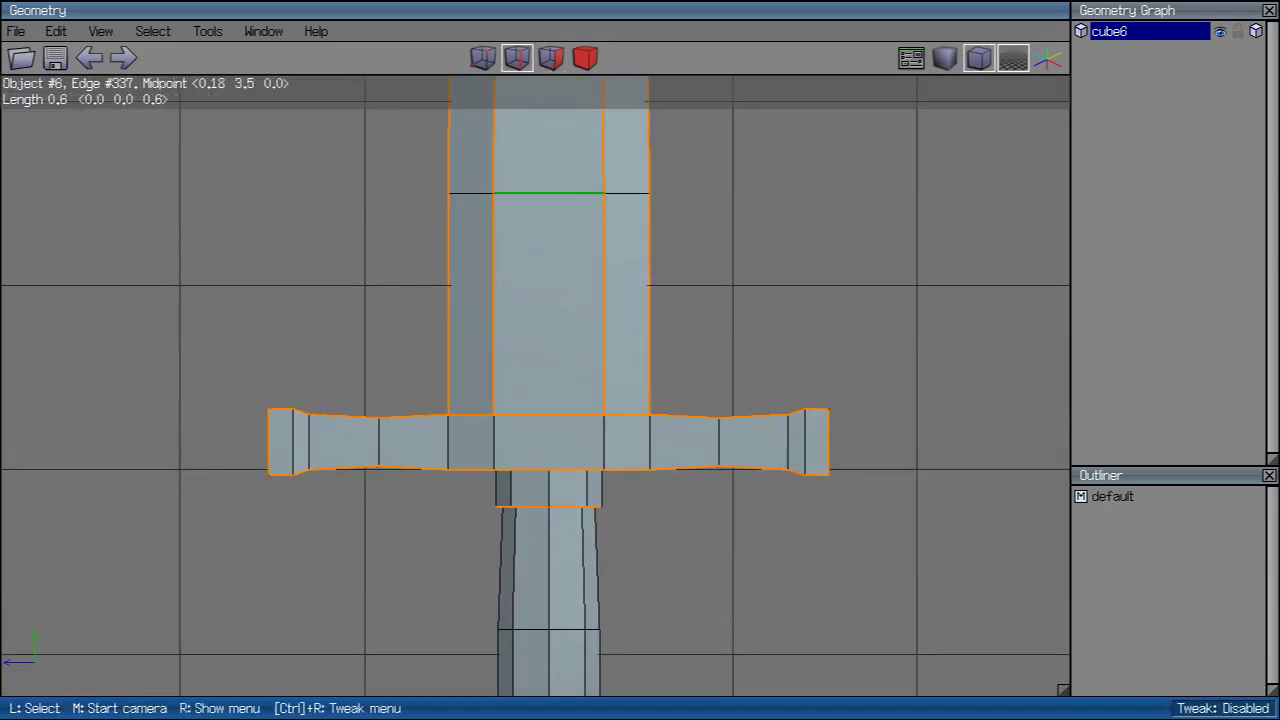
pyautogui.press('g')
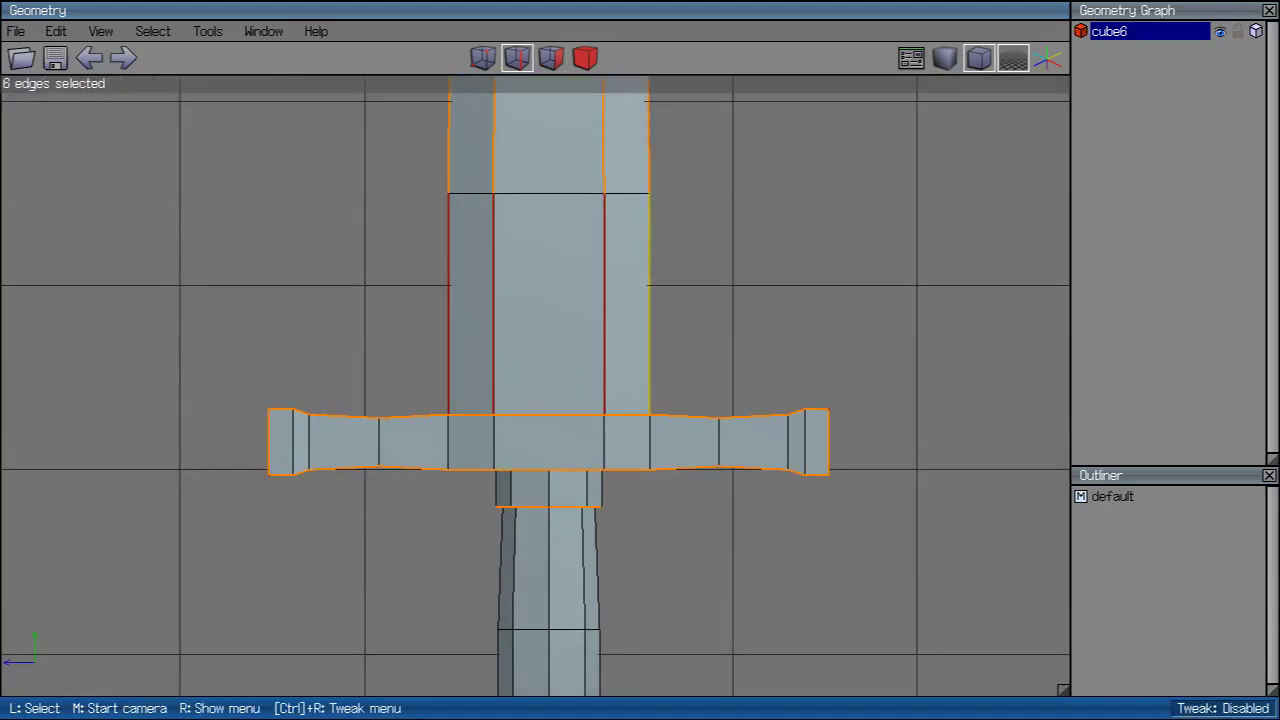
# Step: Cut the six vertical edges at their midpoints and connect the new vertices into a horizontal loop
pyautogui.middleClick(535, 386)
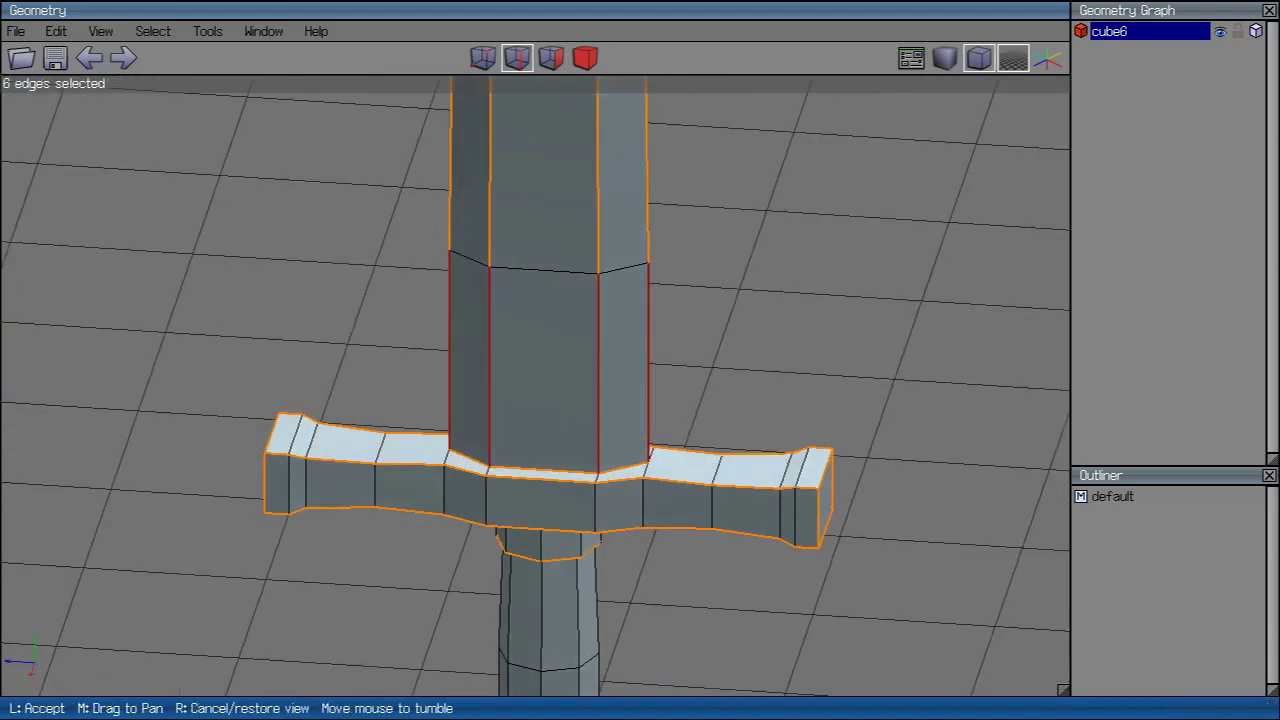
pyautogui.click(535, 386)
pyautogui.press('2')
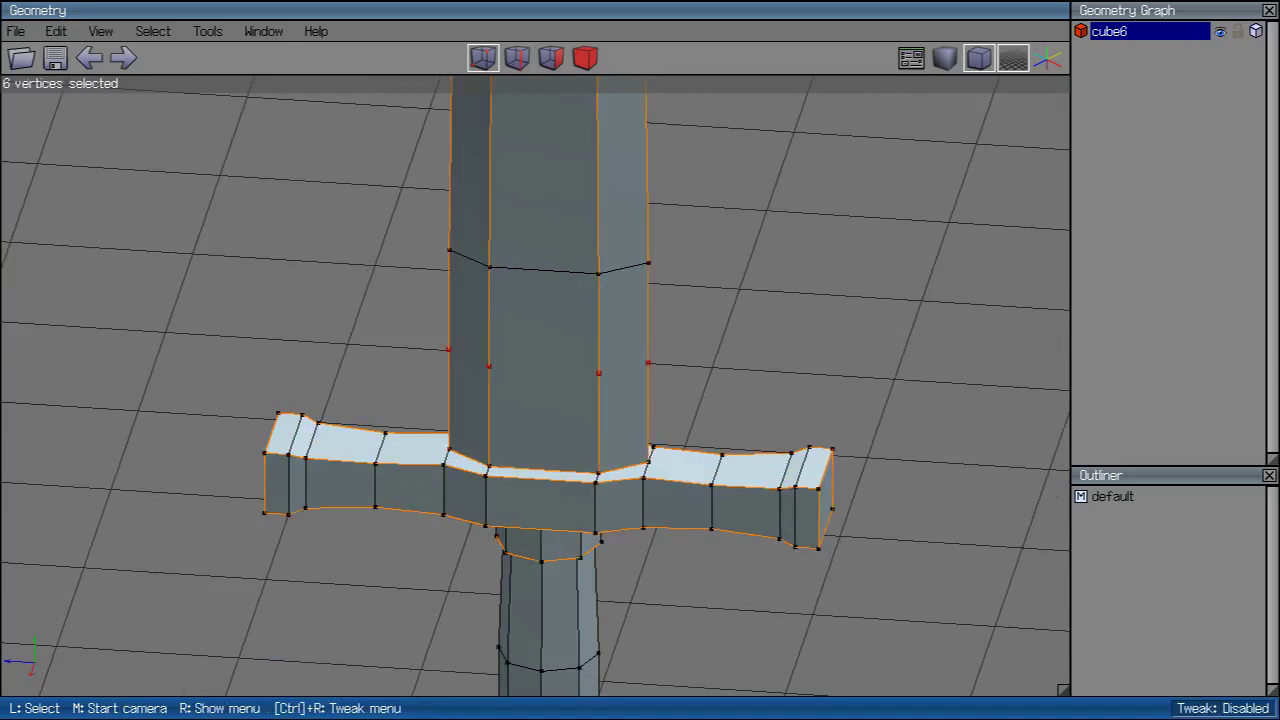
pyautogui.press('space')
# Step: Select the middle-loop and base edges of the blade's angled side faces just above the crossguard
pyautogui.press('2')
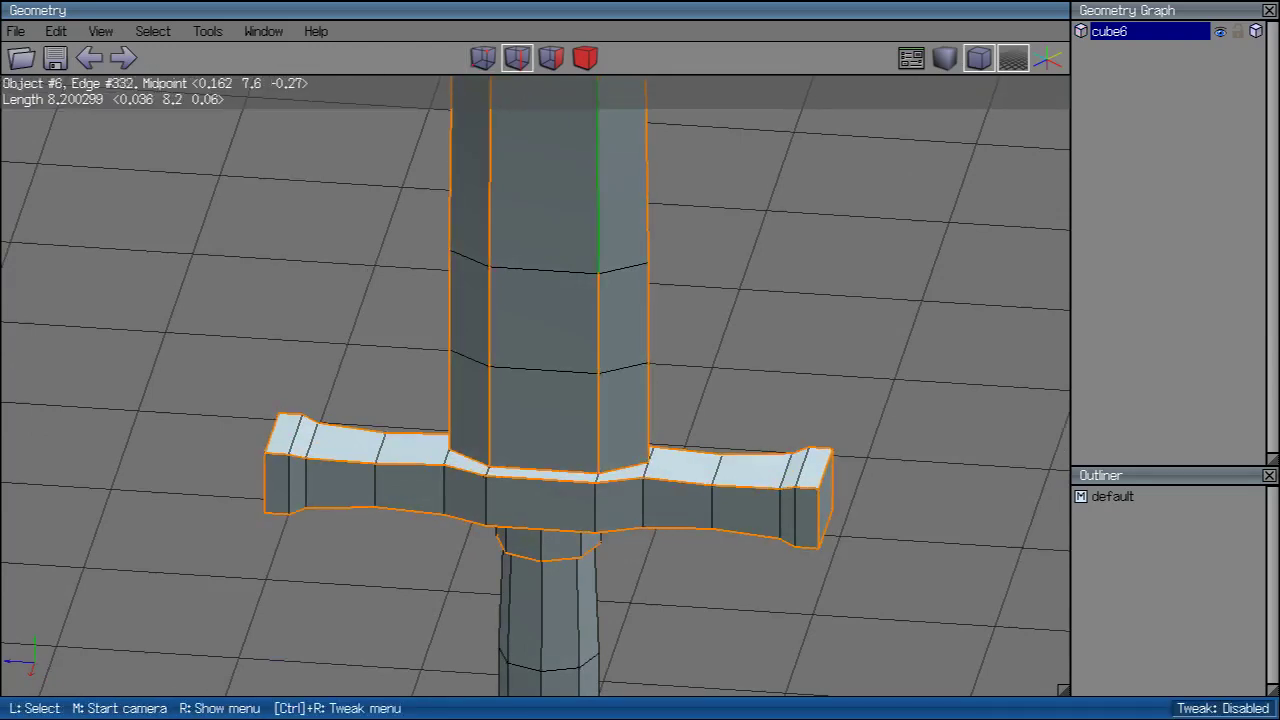
pyautogui.click(623, 367)
pyautogui.click(468, 358)
pyautogui.click(599, 420)
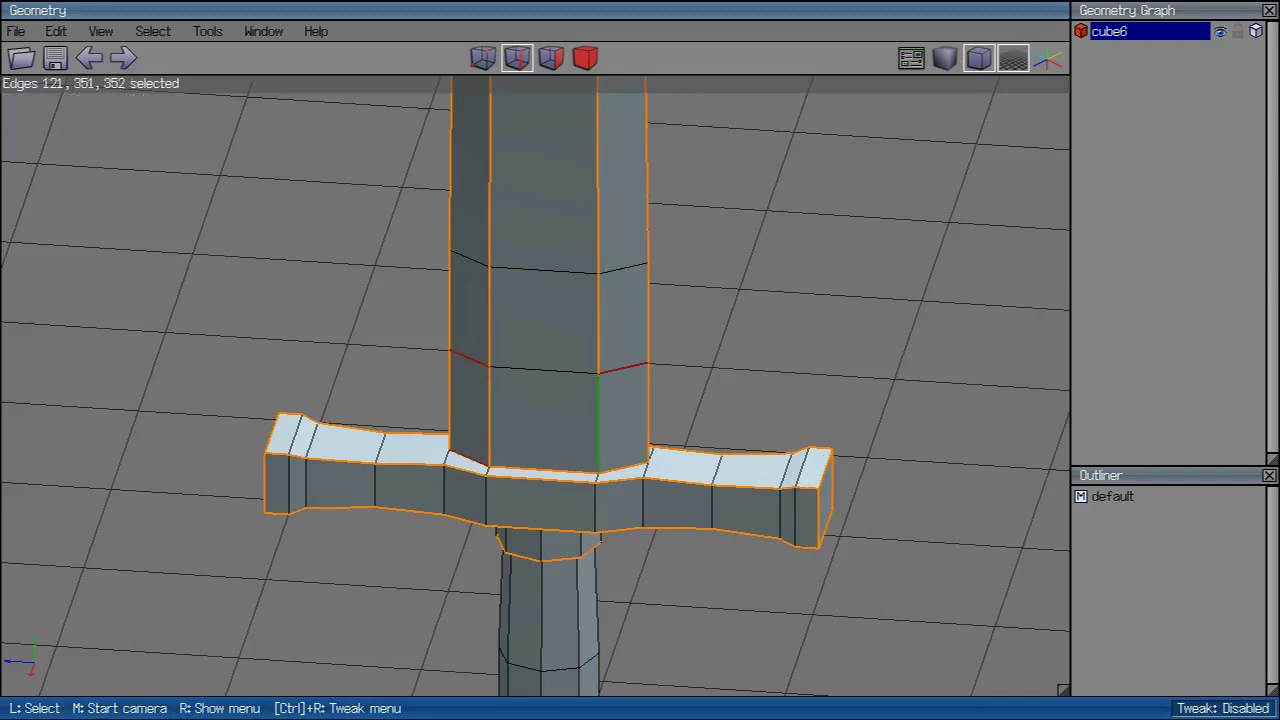
pyautogui.middleClick(599, 420)
pyautogui.click(599, 420)
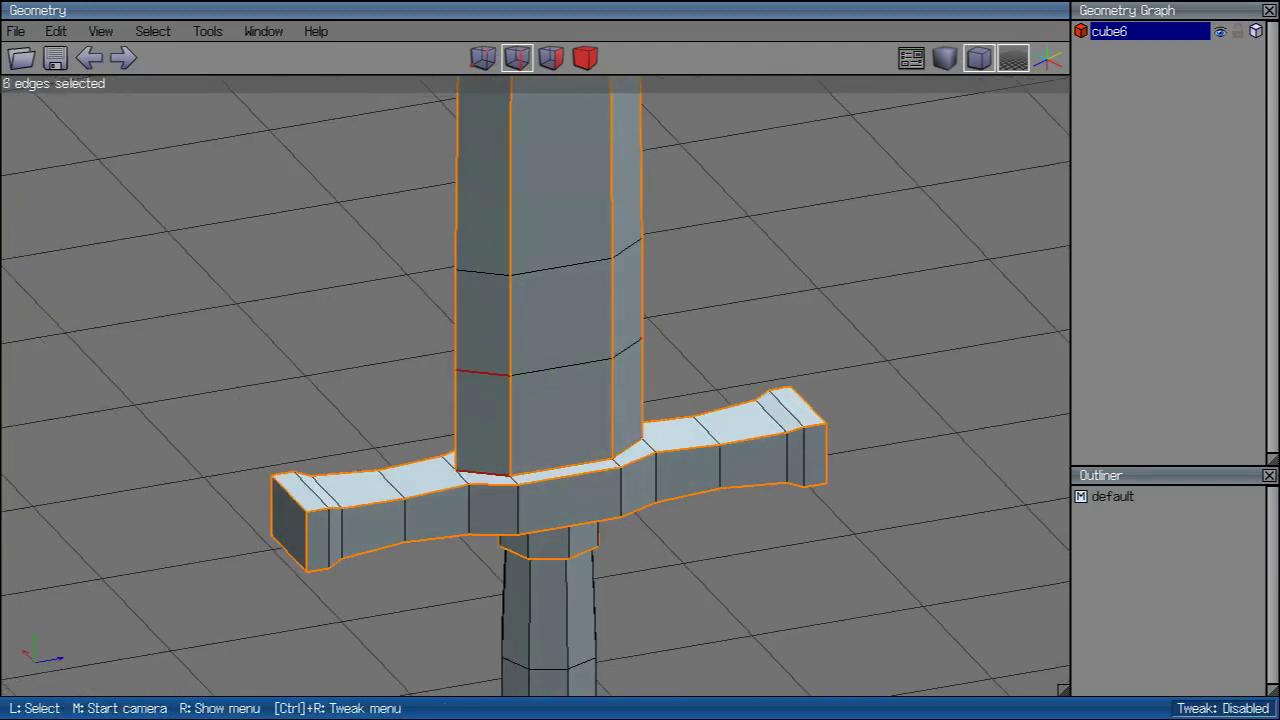
# Step: Cut the selected edges in half and connect their midpoints with the six vertices of the loop above
pyautogui.press('1')
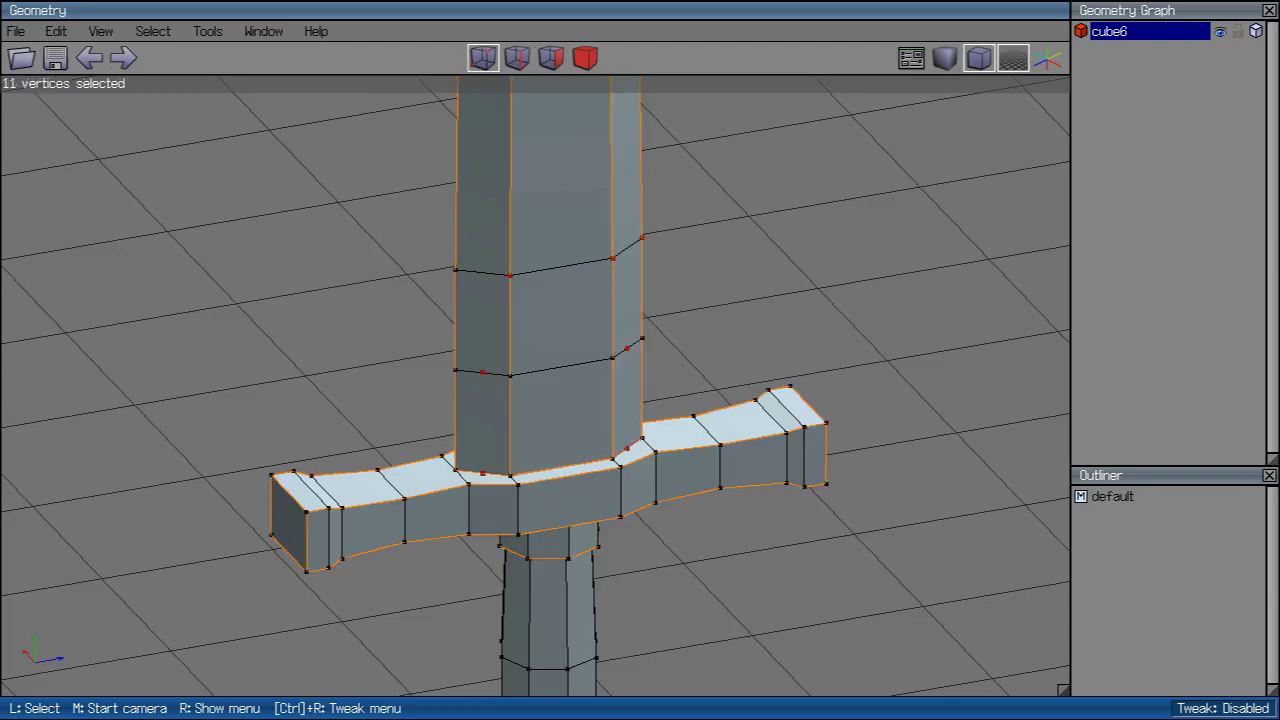
pyautogui.middleClick(599, 420)
pyautogui.click(599, 420)
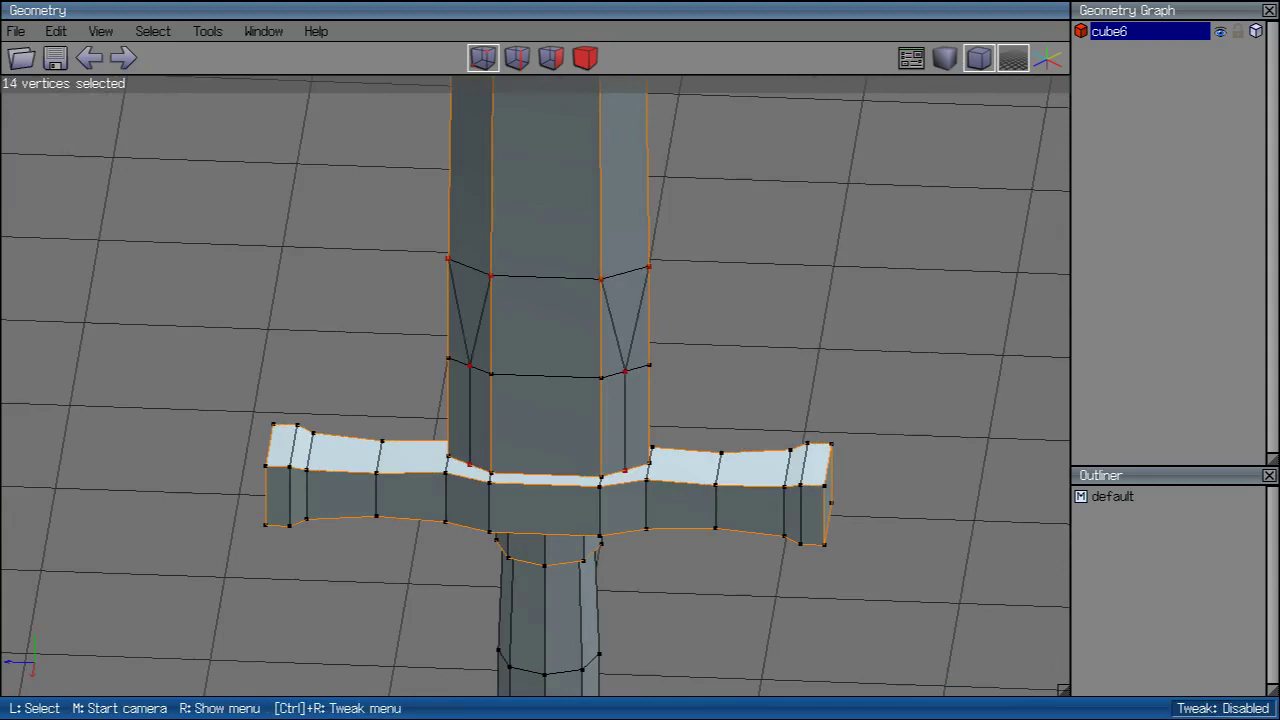
pyautogui.press('space')
# Step: Select the four vertical centre edges on the angled side faces just above the crossguard and move them outward by 0.06
pyautogui.scroll(-3, 631, 374)
pyautogui.scroll(5, 631, 374)
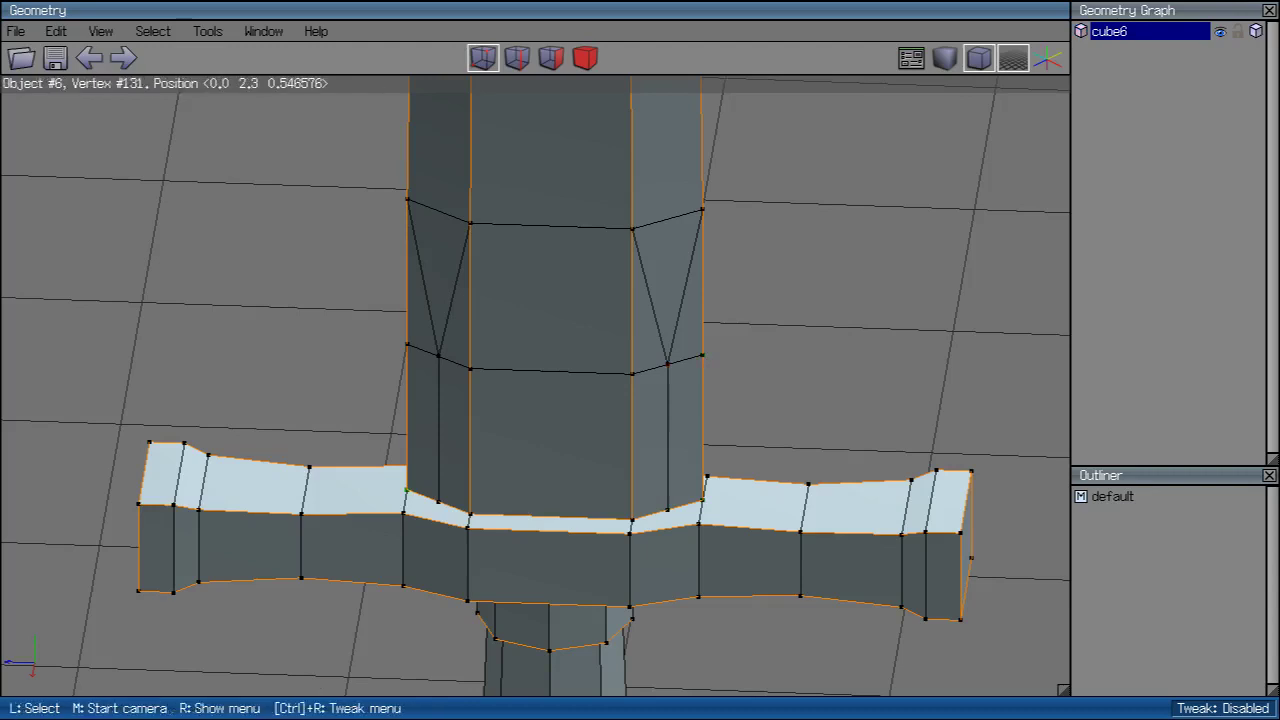
pyautogui.press('2')
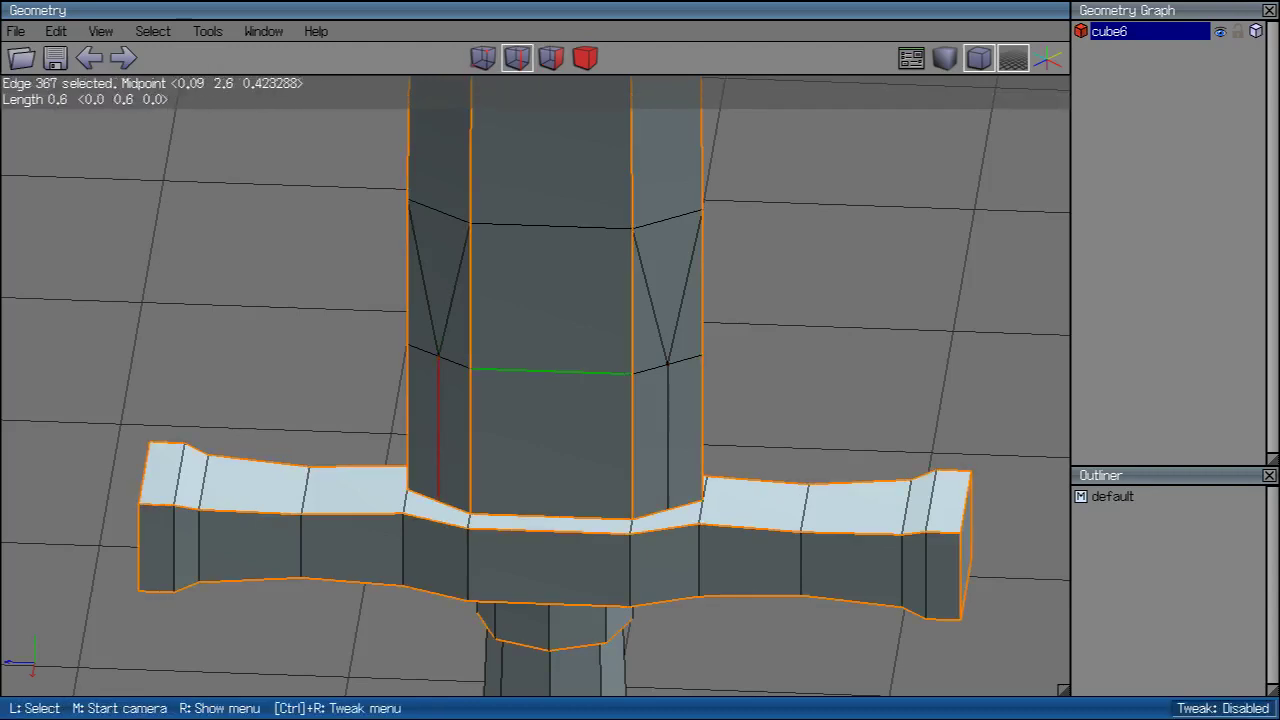
pyautogui.click(550, 372)
pyautogui.middleClick(550, 372)
pyautogui.click(550, 372)
pyautogui.click(488, 420)
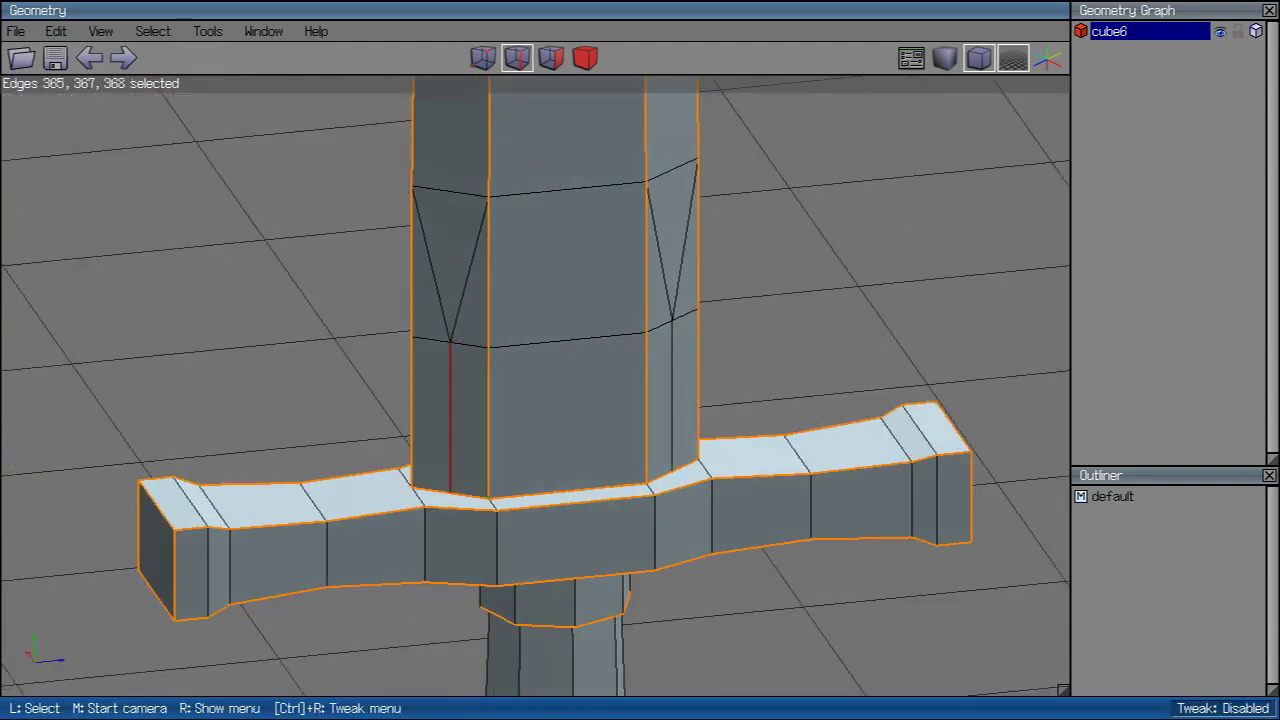
pyautogui.rightClick(800, 215)
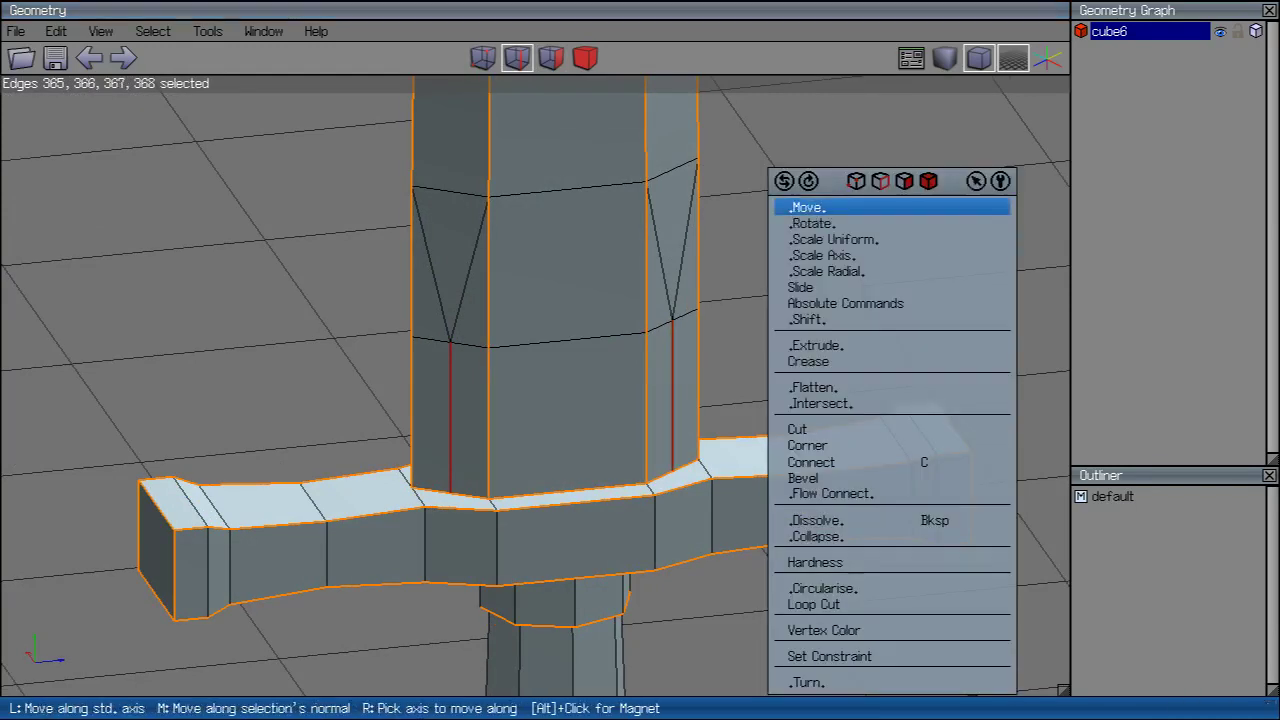
pyautogui.click(800, 206)
pyautogui.click(810, 228)
pyautogui.moveTo(810, 228)
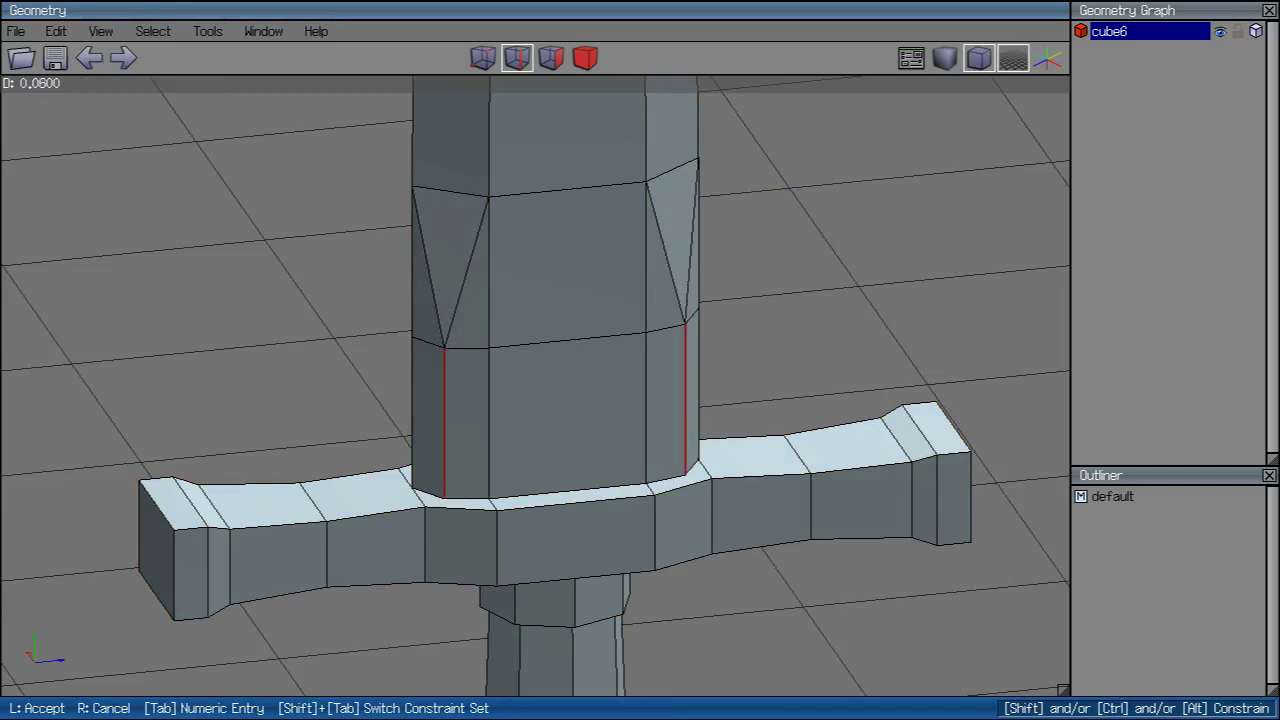
pyautogui.click(488, 270)
pyautogui.press('space')
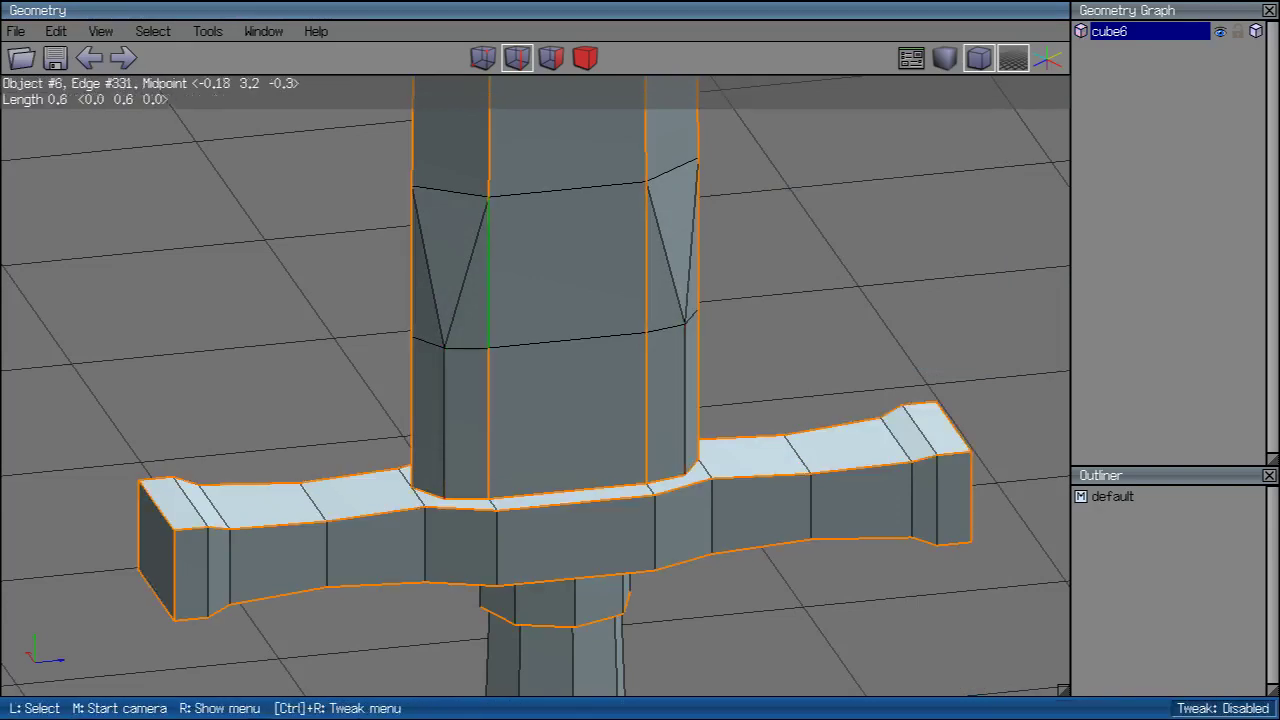
# Step: Select the lower horizontal loop of ten edges around the new blade section and move it straight up by 0.6
pyautogui.press('l')
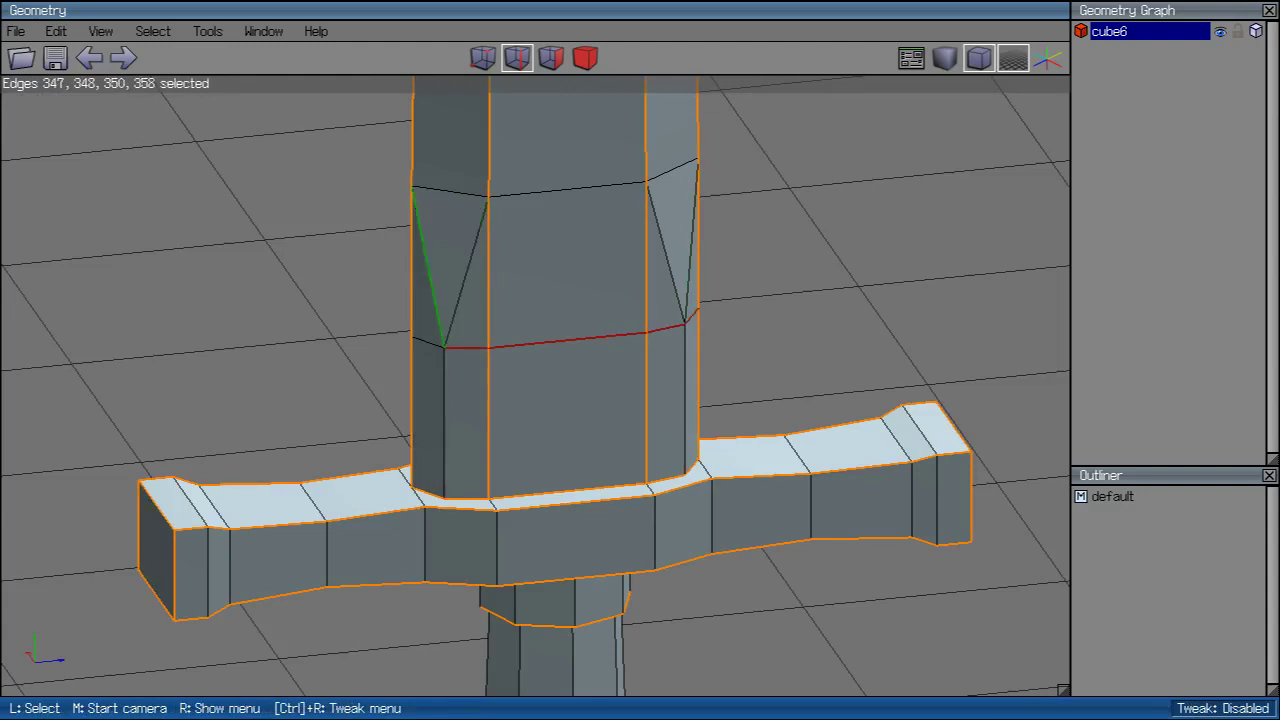
pyautogui.middleClick(545, 338)
pyautogui.click(530, 292)
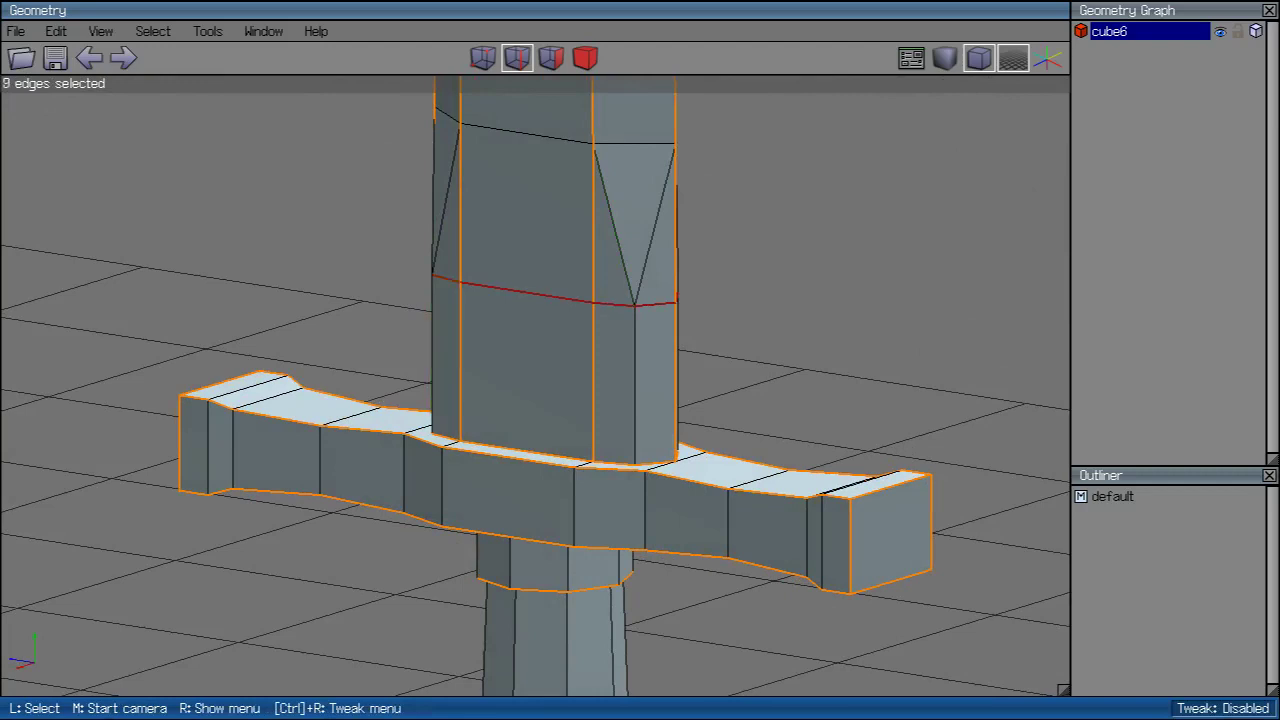
pyautogui.middleClick(560, 360)
pyautogui.click(575, 220)
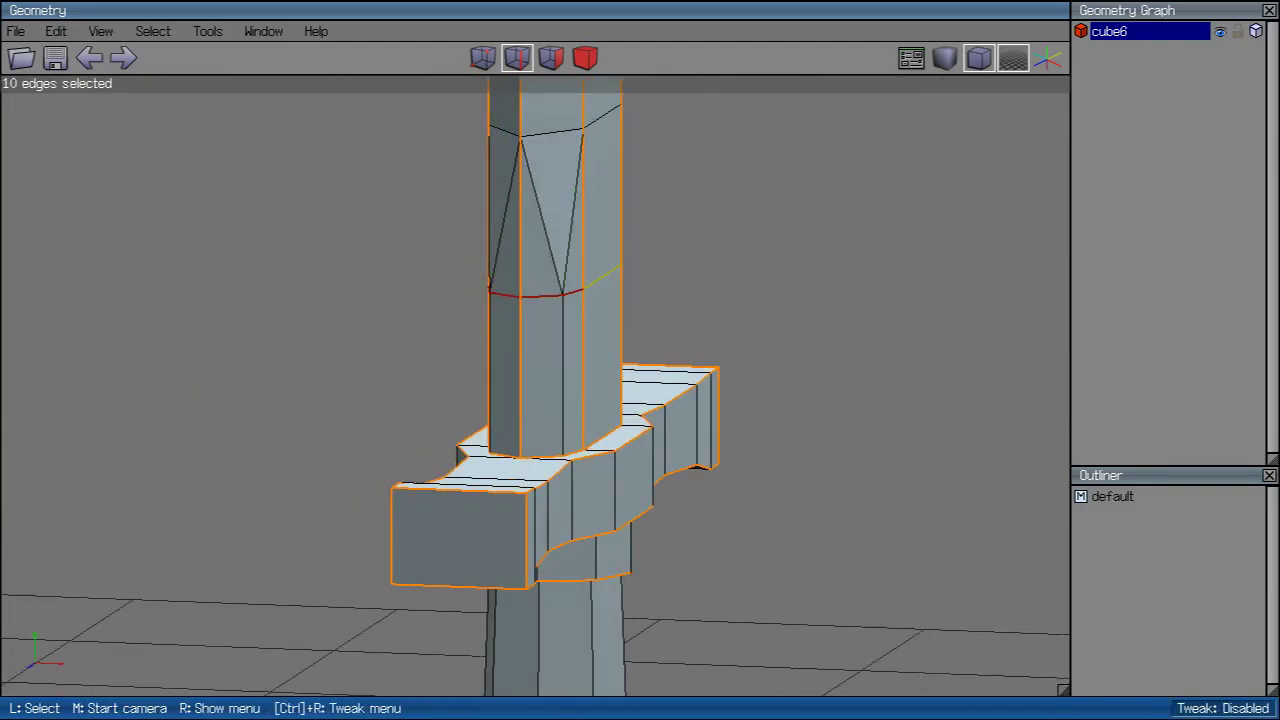
pyautogui.press('z')
pyautogui.rightClick(790, 160)
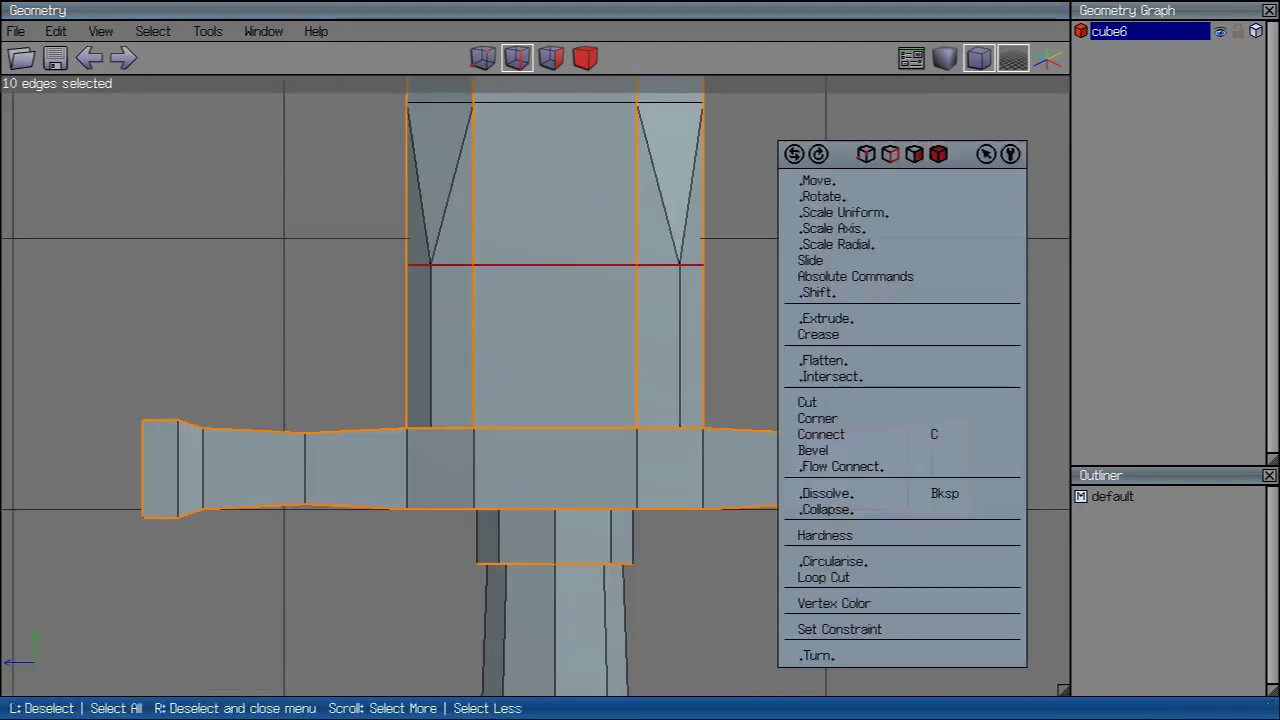
pyautogui.click(814, 177)
pyautogui.click(829, 194)
pyautogui.moveTo(829, 160)
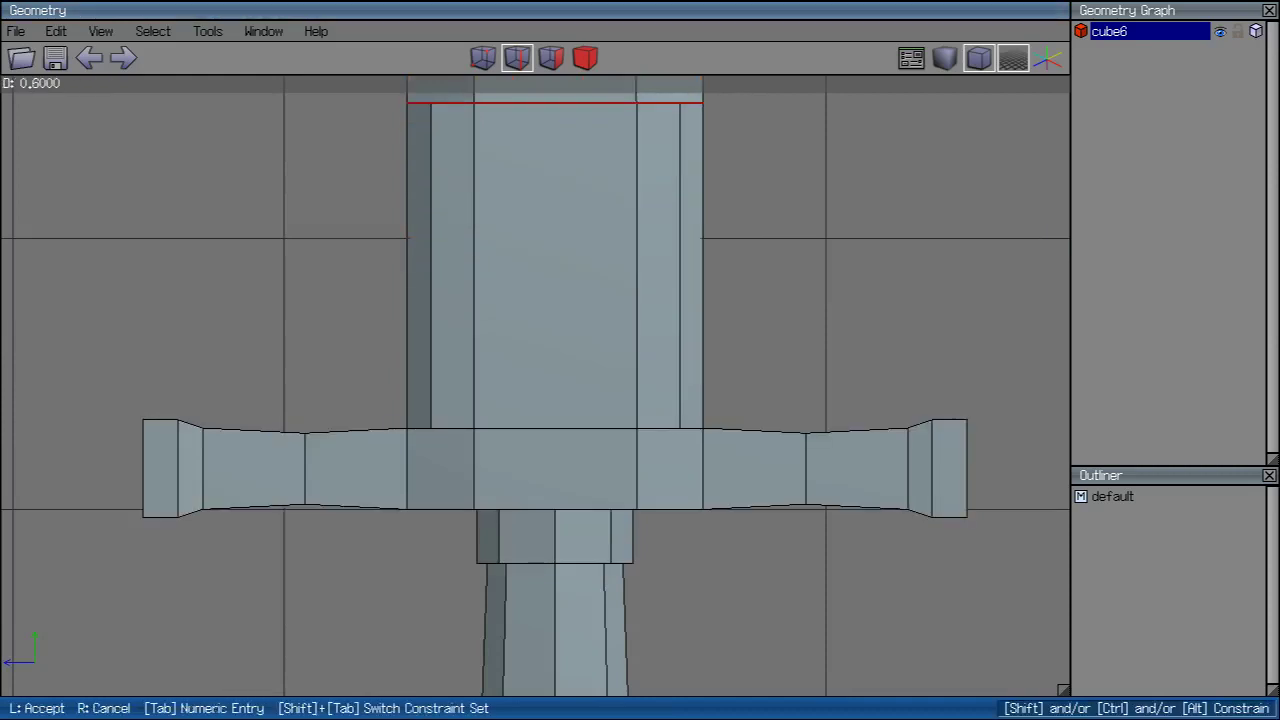
pyautogui.click(829, 160)
# Step: Set the hardness of the ten edges in the raised loop to Hard
pyautogui.middleClick(829, 160)
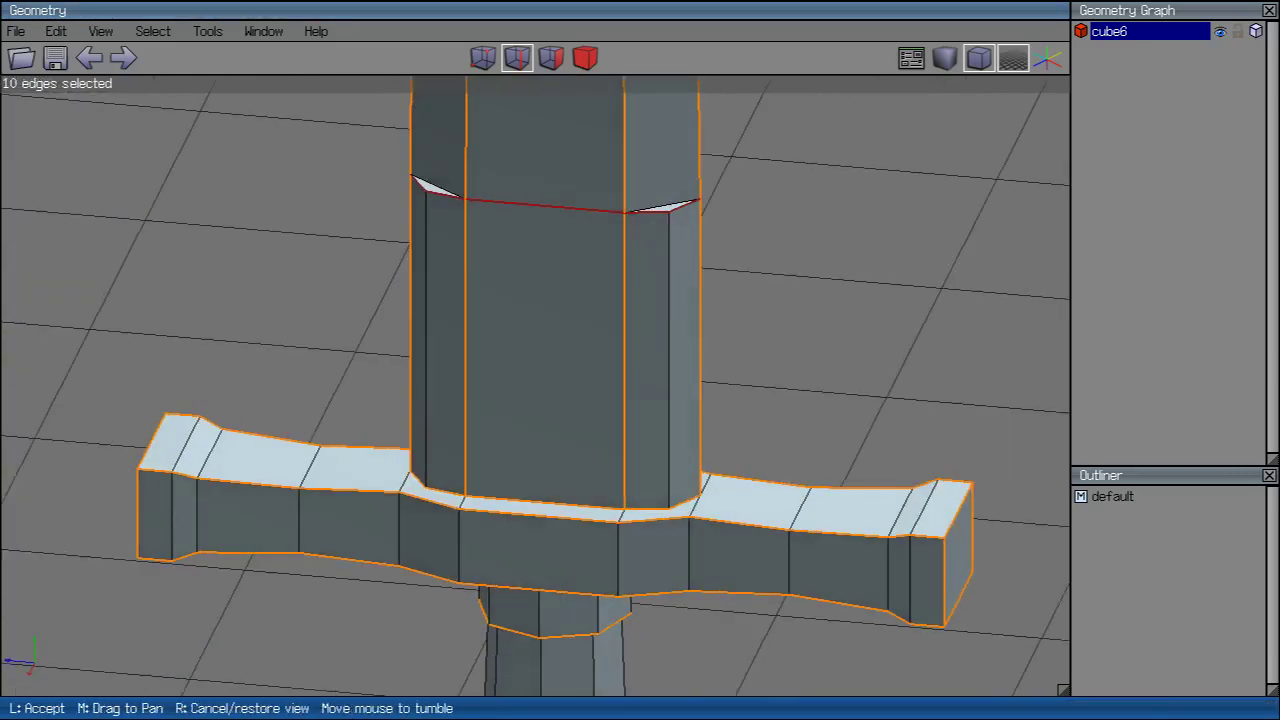
pyautogui.click(829, 160)
pyautogui.scroll(-3, 690, 170)
pyautogui.rightClick(690, 170)
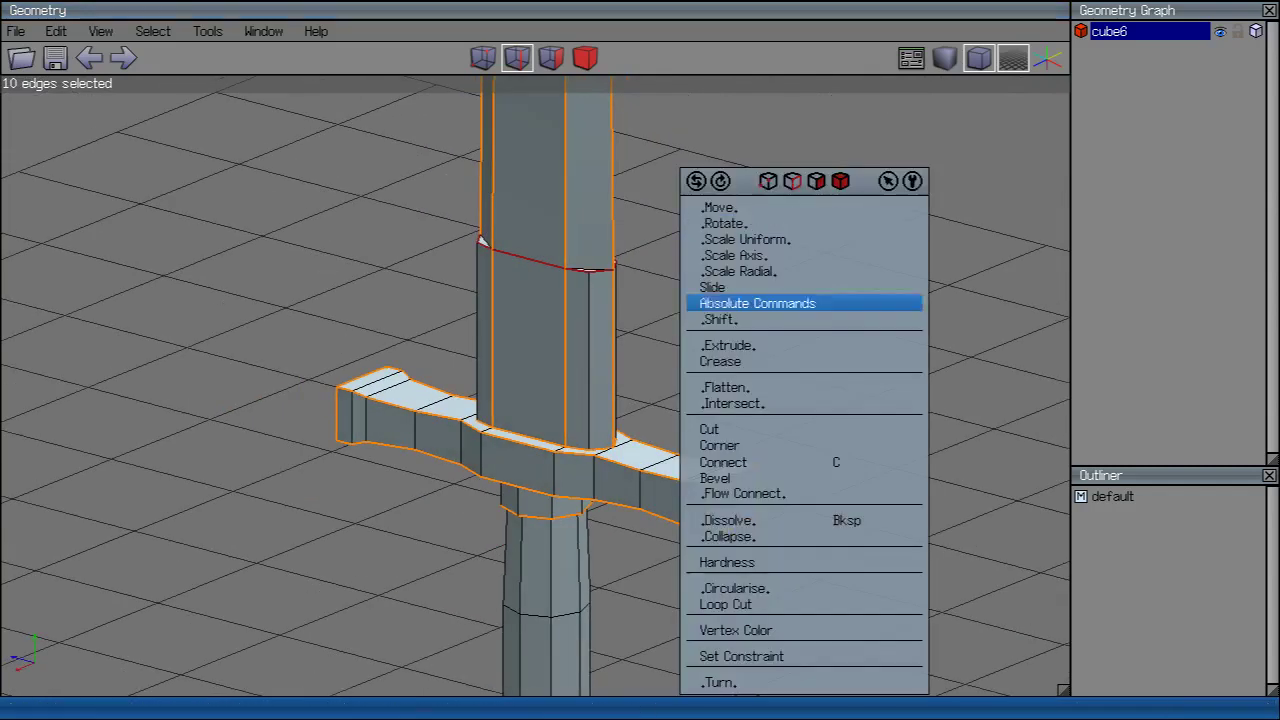
pyautogui.click(720, 563)
pyautogui.click(692, 604)
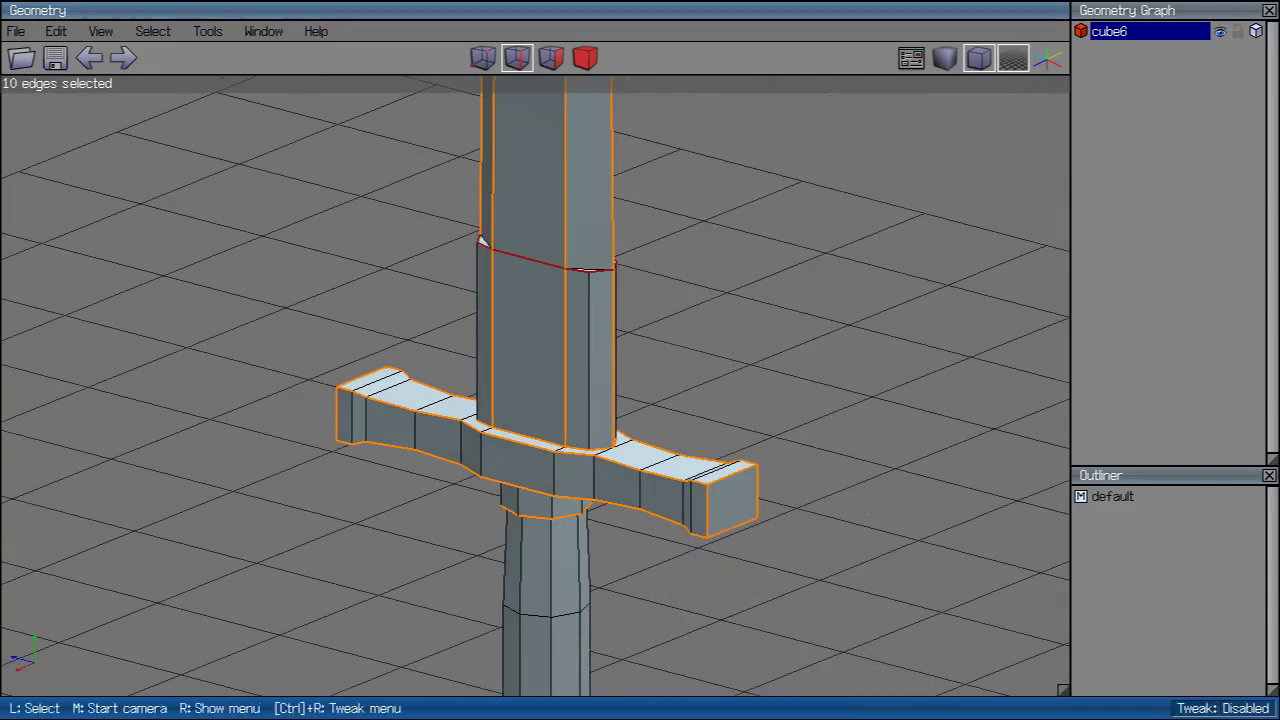
# Step: Select the ring of ten vertical edges between the crossguard and the raised loop and set their hardness to Soft
pyautogui.press('z')
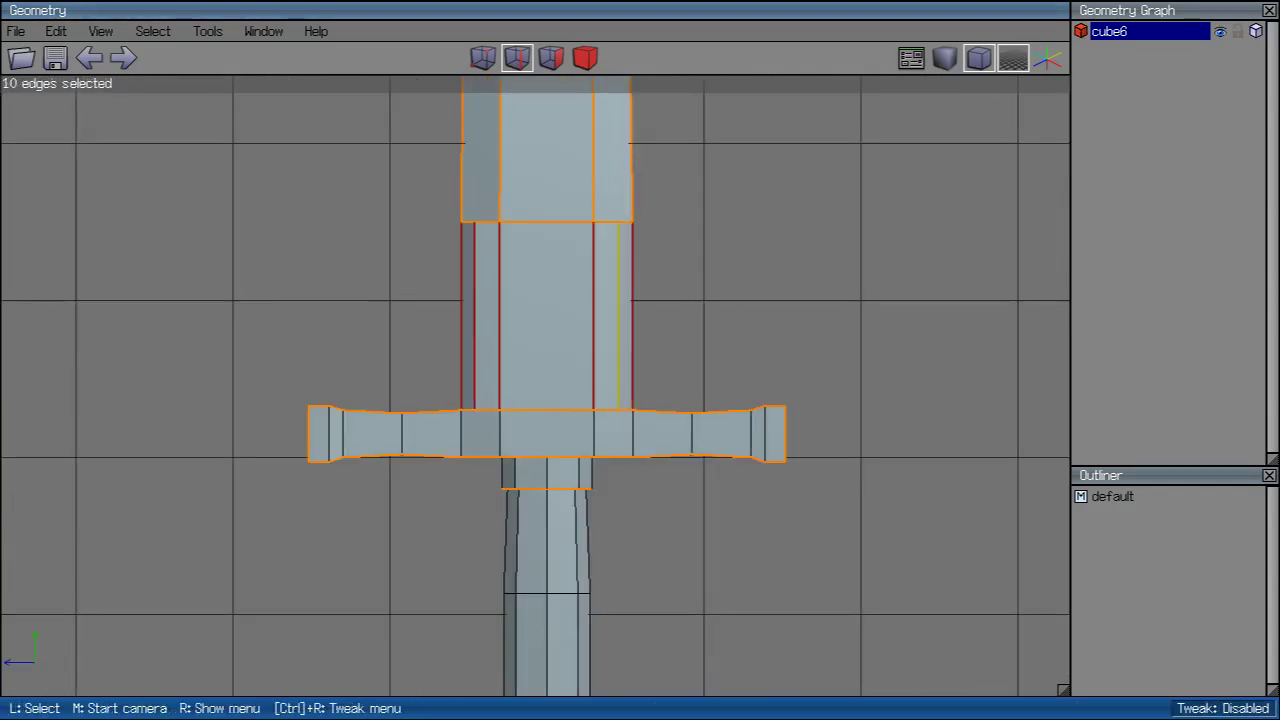
pyautogui.rightClick(800, 491)
pyautogui.click(790, 560)
pyautogui.click(792, 600)
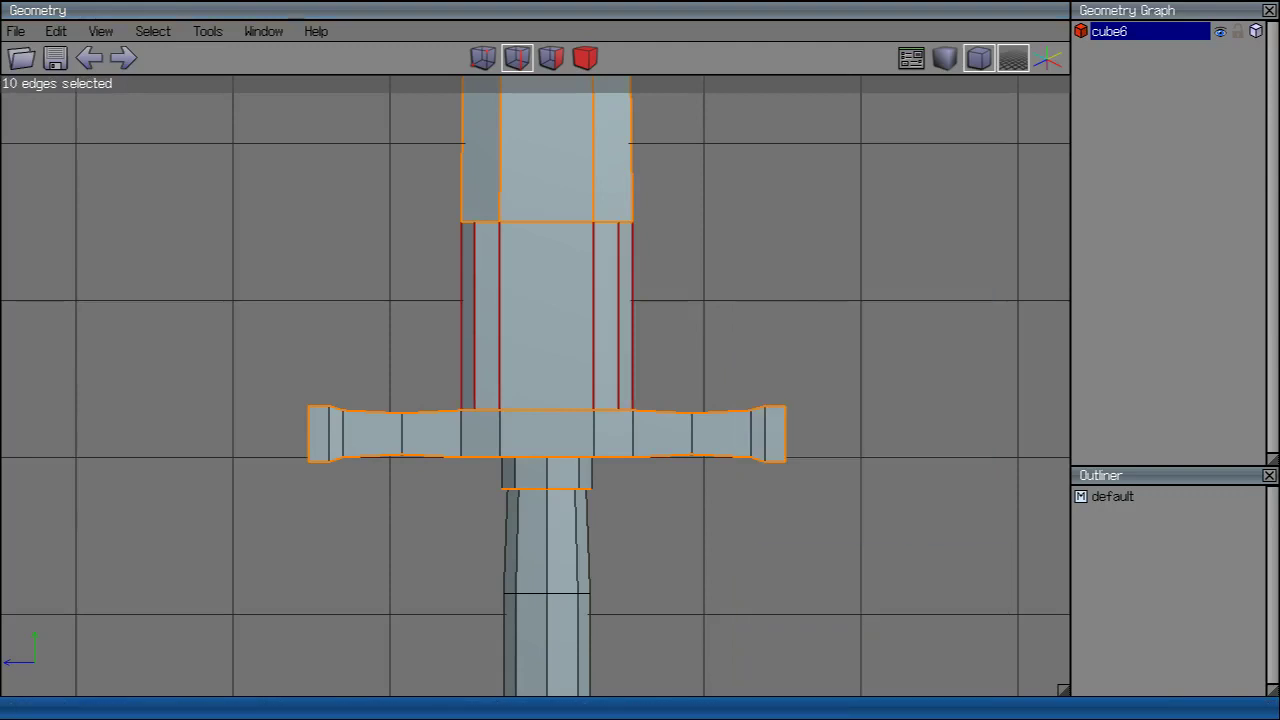
# Step: Display the sword in perspective with smooth shading and hidden edges, and inspect the new blade section above the crossguard
pyautogui.keyDown('ctrl'); pyautogui.rightClick(325, 130); pyautogui.keyUp('ctrl')
pyautogui.press('Escape')
pyautogui.click(979, 58)
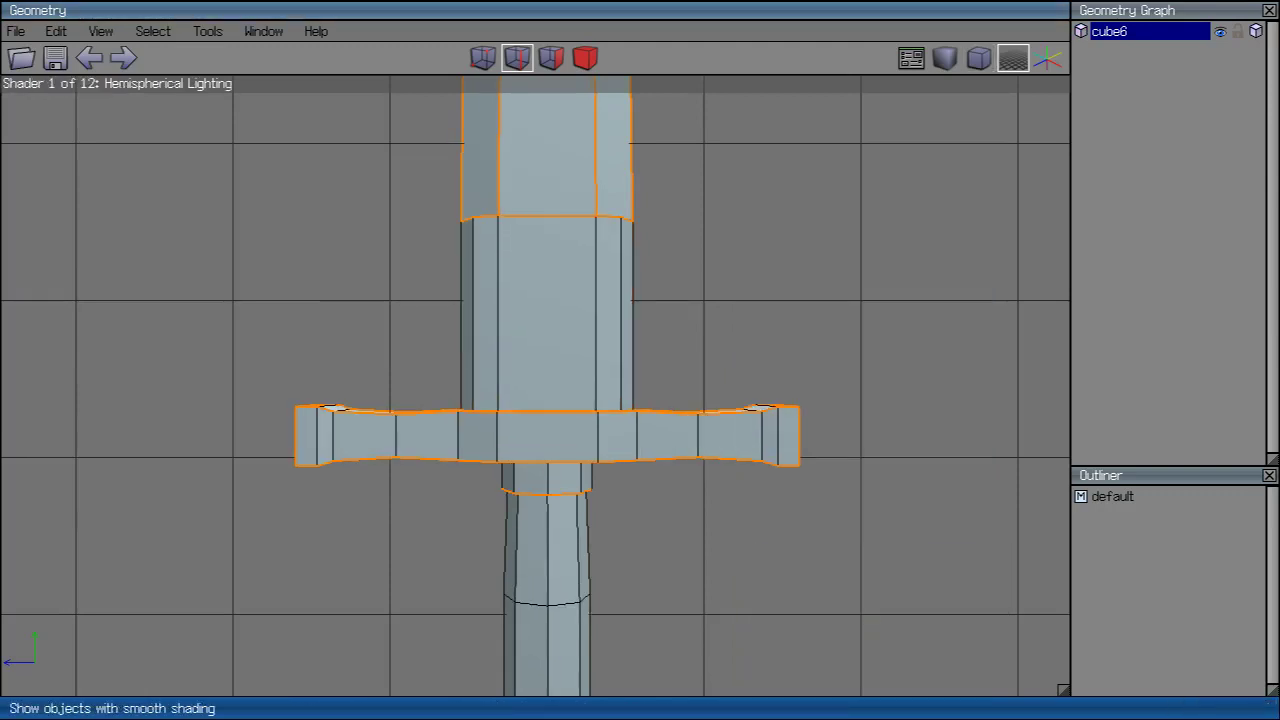
pyautogui.click(944, 58)
pyautogui.middleClick(600, 300)
pyautogui.scroll(-5, 540, 390)
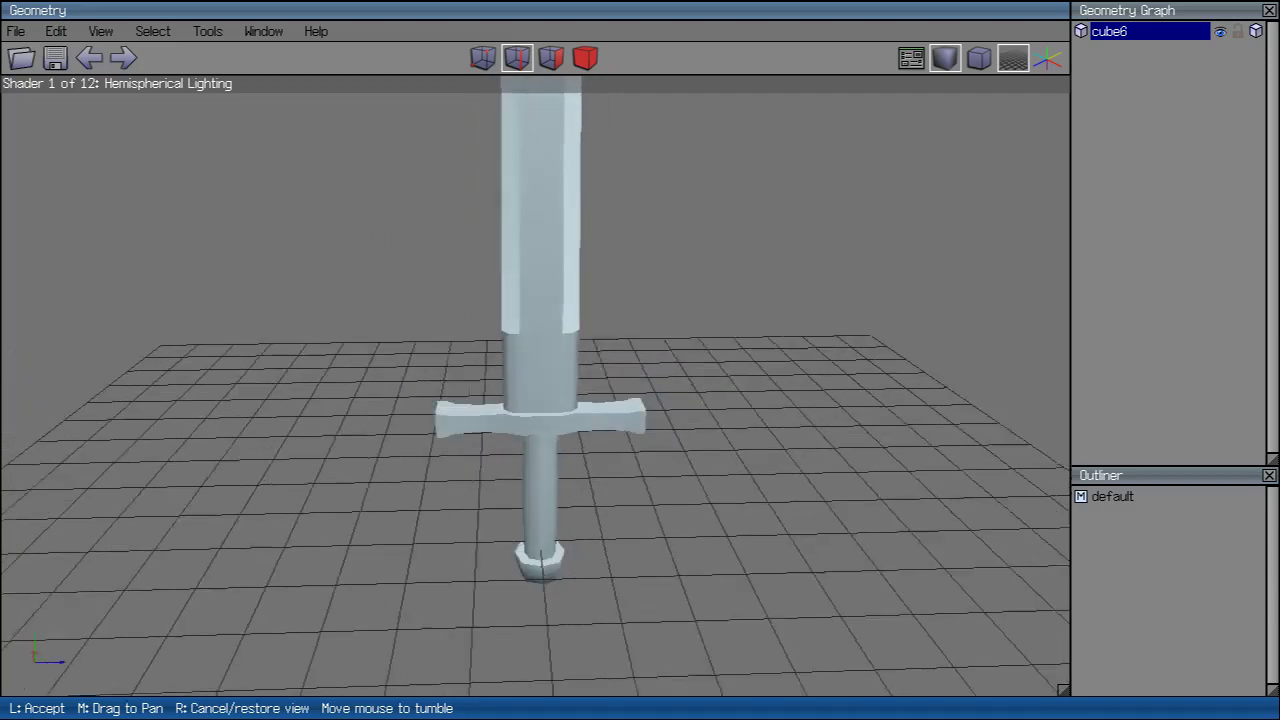
pyautogui.scroll(5, 540, 390)
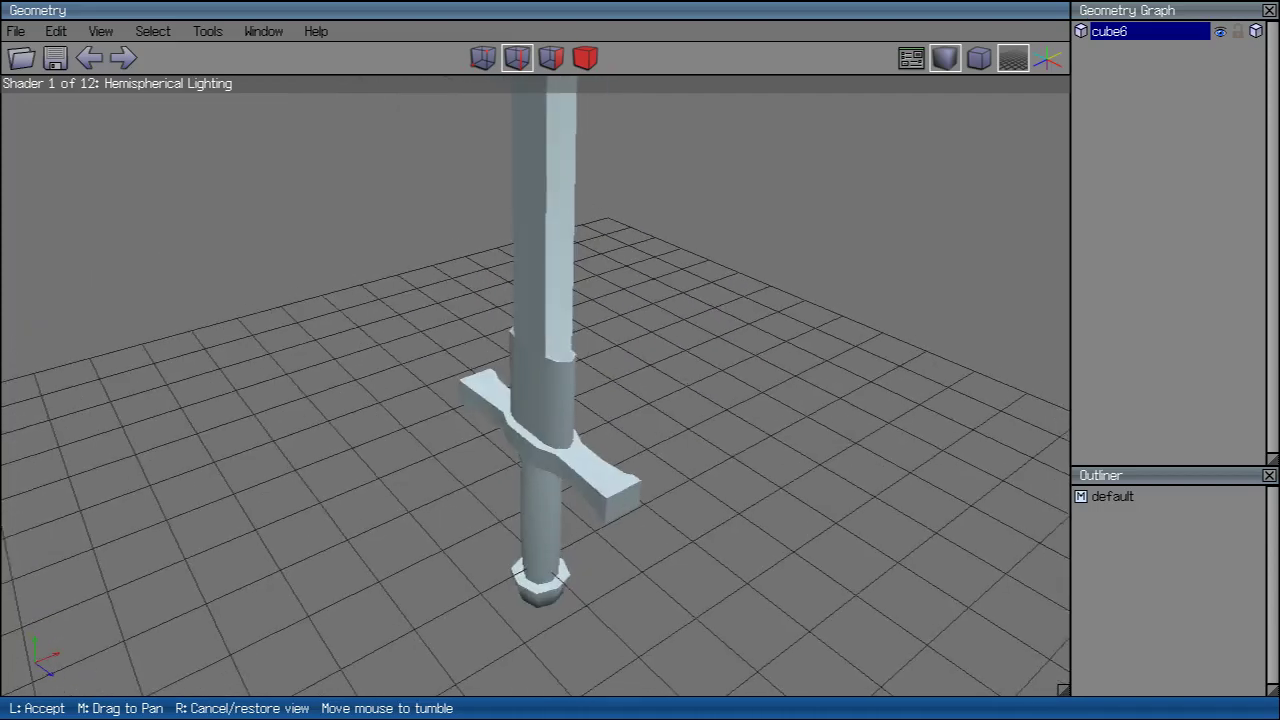
pyautogui.scroll(3, 540, 390)
pyautogui.click(540, 390)
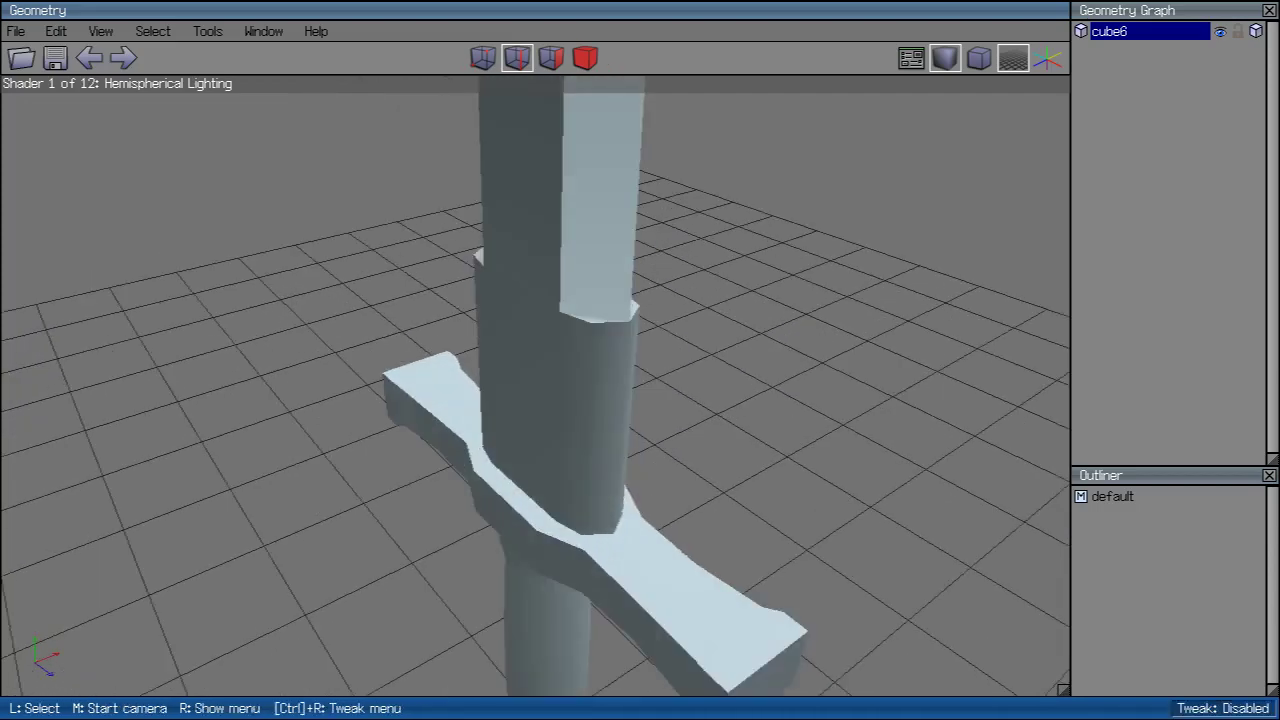
# Step: Select the four inner ledge edges where the angled blade faces meet the collar above the crossguard and set them to Hard
pyautogui.click(630, 278)
pyautogui.middleClick(630, 278)
pyautogui.click(630, 278)
pyautogui.click(494, 405)
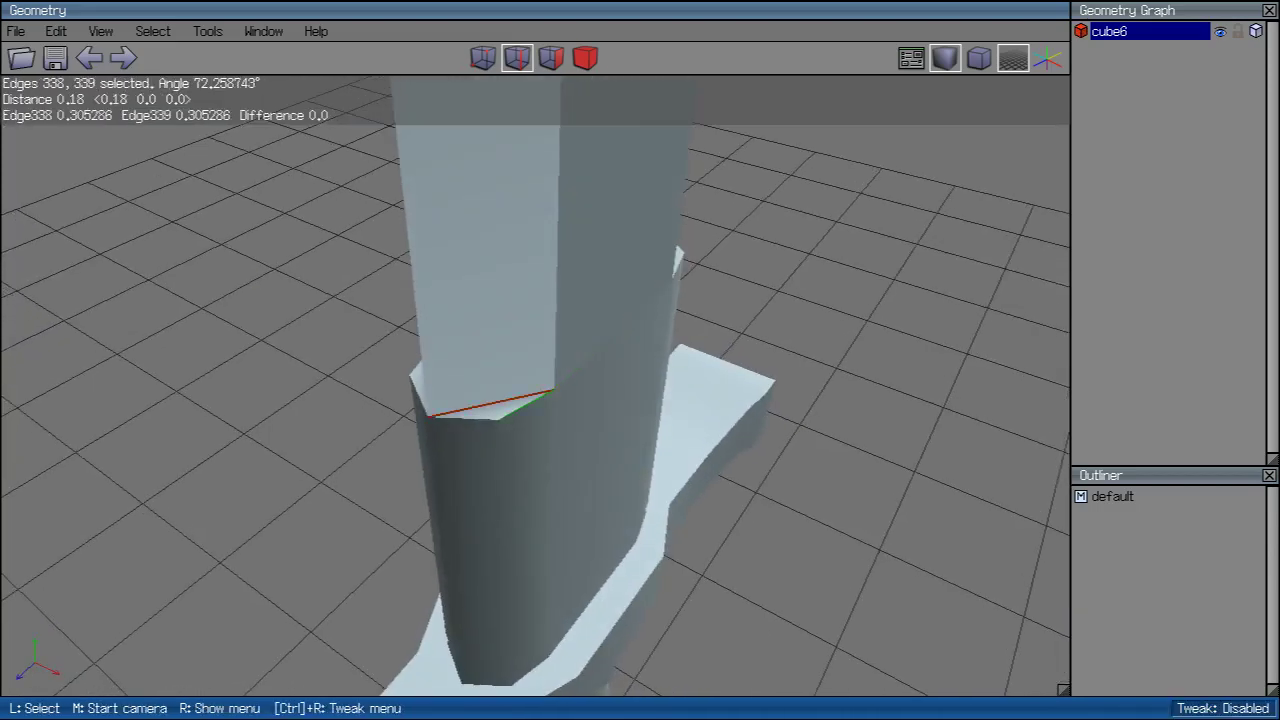
pyautogui.middleClick(494, 405)
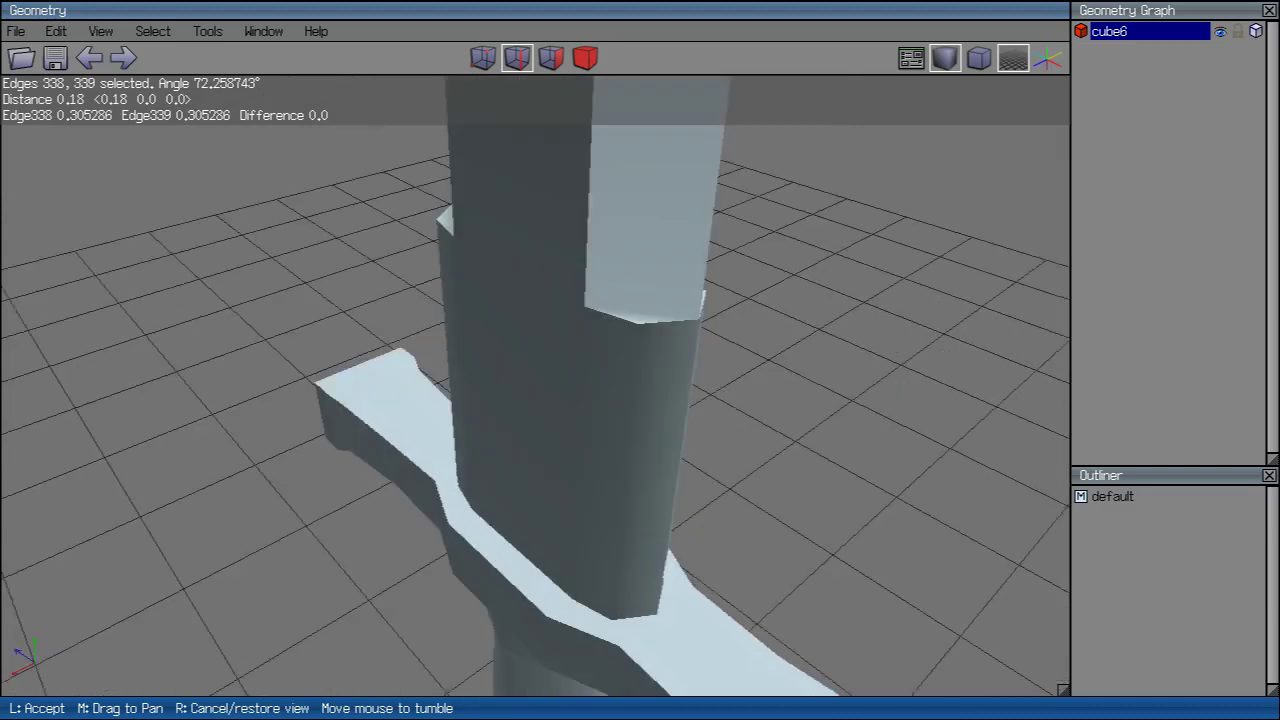
pyautogui.click(494, 405)
pyautogui.click(660, 300)
pyautogui.middleClick(660, 300)
pyautogui.click(632, 358)
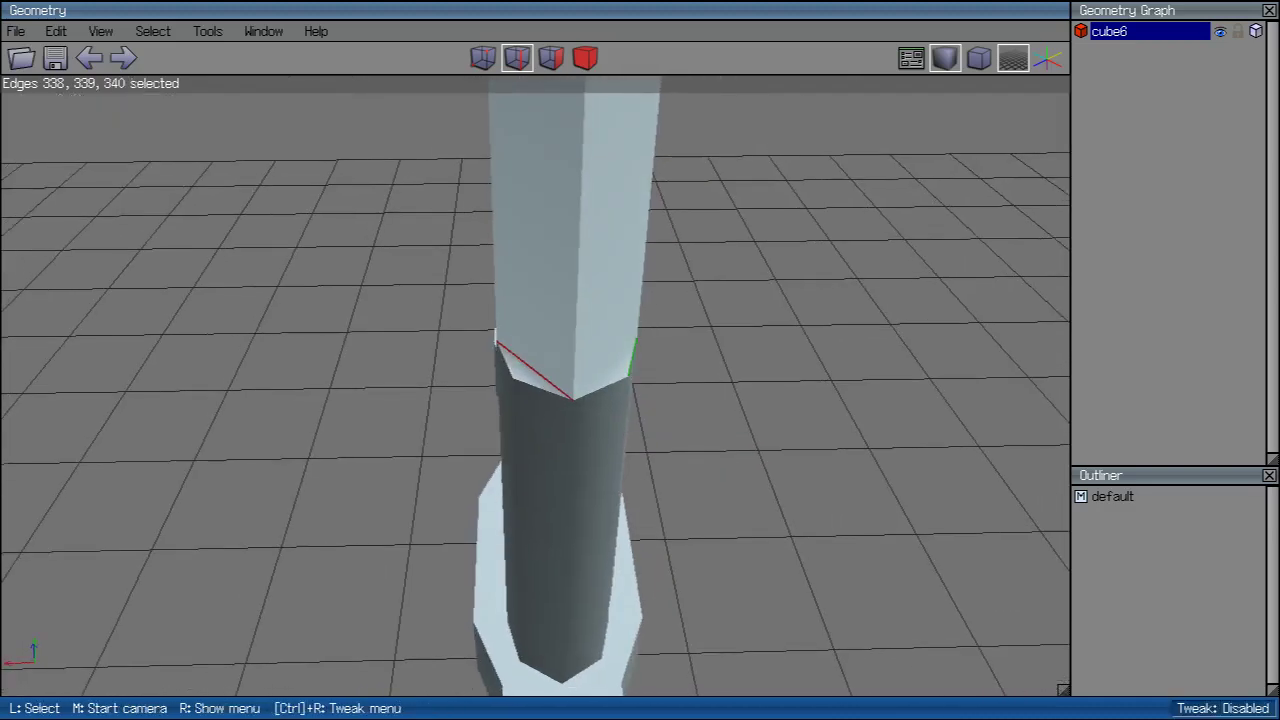
pyautogui.rightClick(632, 358)
pyautogui.click(660, 560)
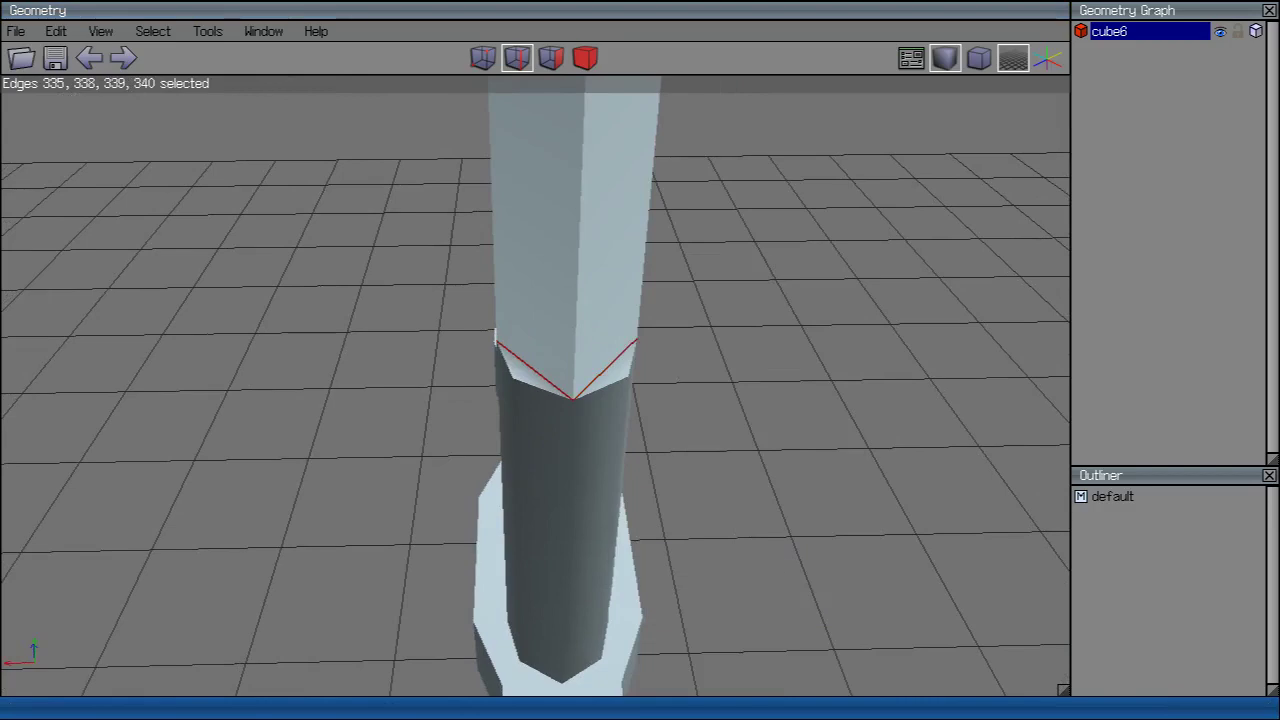
pyautogui.press('space')
# Step: Select the two flat front and back edges at the collar's upper rim and set their hardness to Soft
pyautogui.middleClick(615, 350)
pyautogui.click(615, 350)
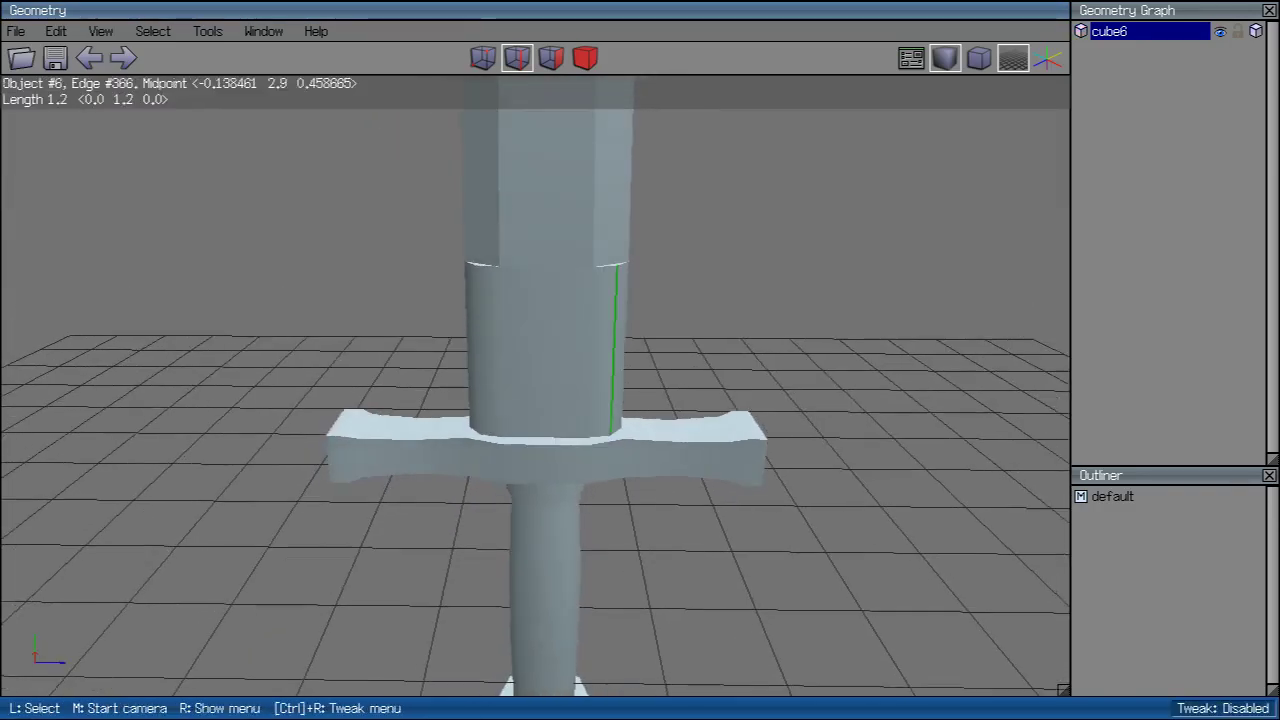
pyautogui.scroll(-5, 615, 350)
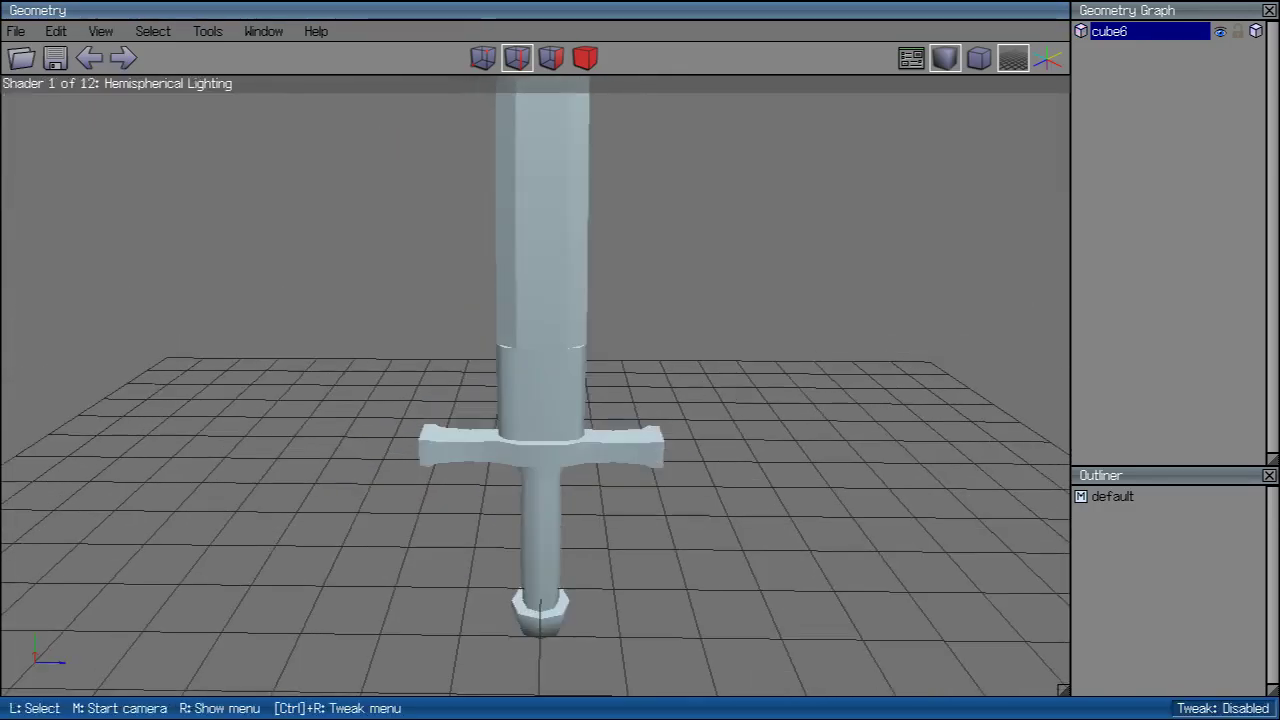
pyautogui.scroll(5, 590, 250)
pyautogui.middleClick(590, 250)
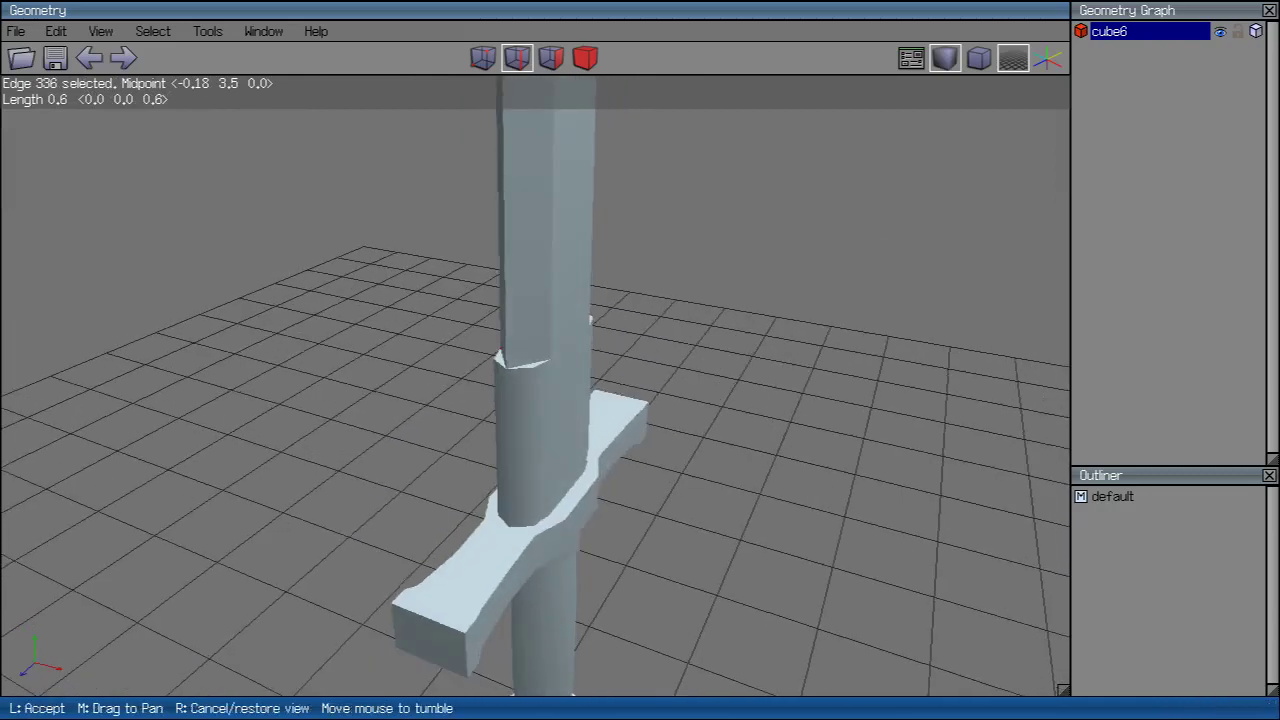
pyautogui.click(590, 250)
pyautogui.click(570, 345)
pyautogui.middleClick(570, 345)
pyautogui.click(760, 190)
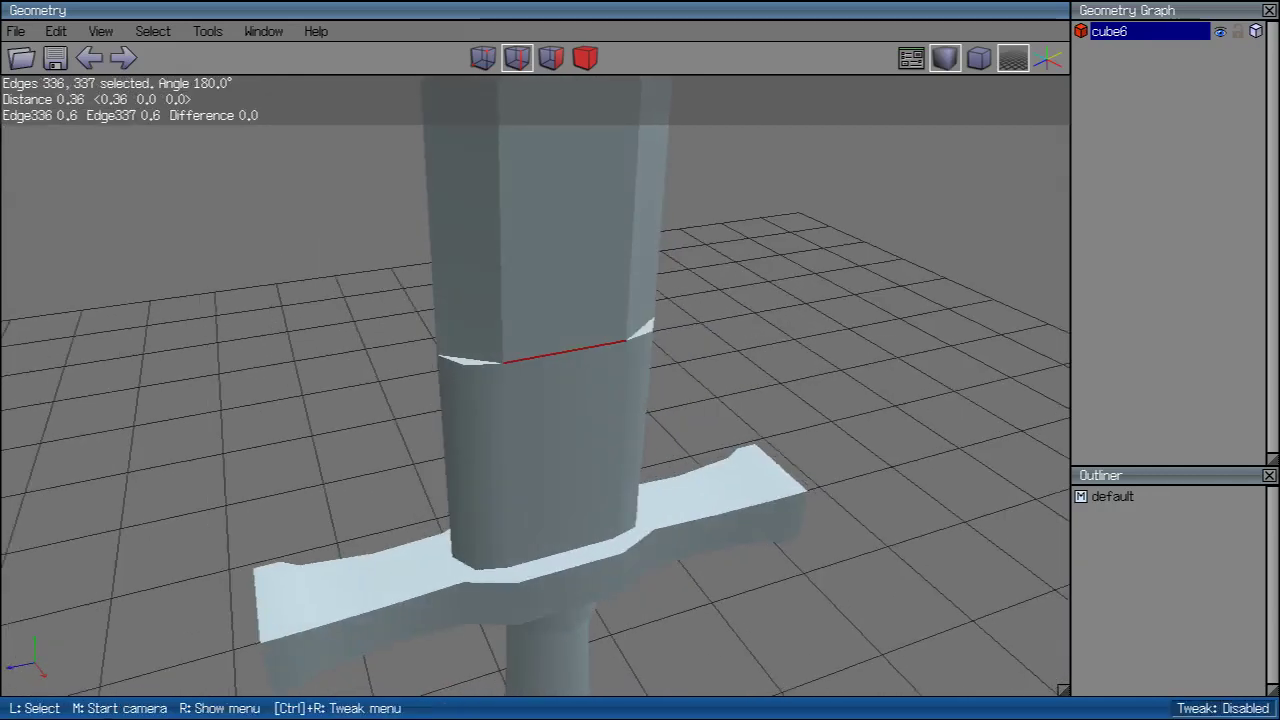
pyautogui.rightClick(760, 190)
pyautogui.click(796, 562)
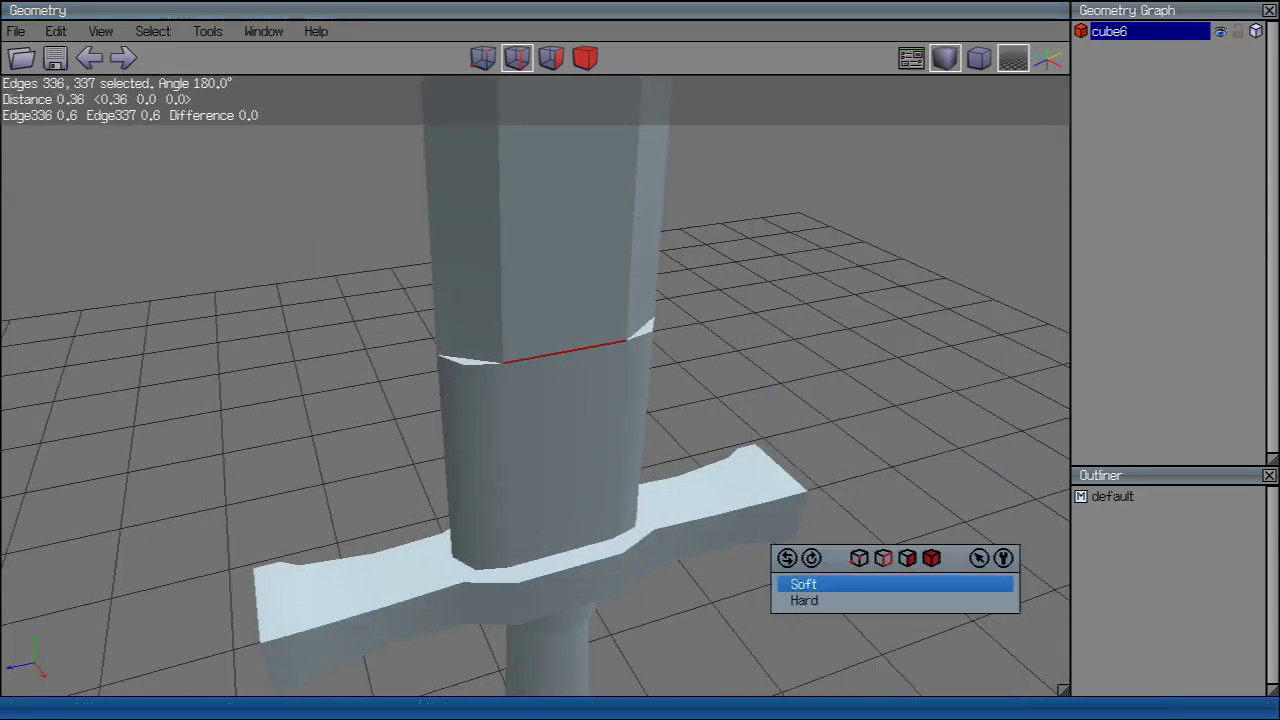
pyautogui.click(790, 583)
pyautogui.middleClick(790, 583)
pyautogui.click(790, 583)
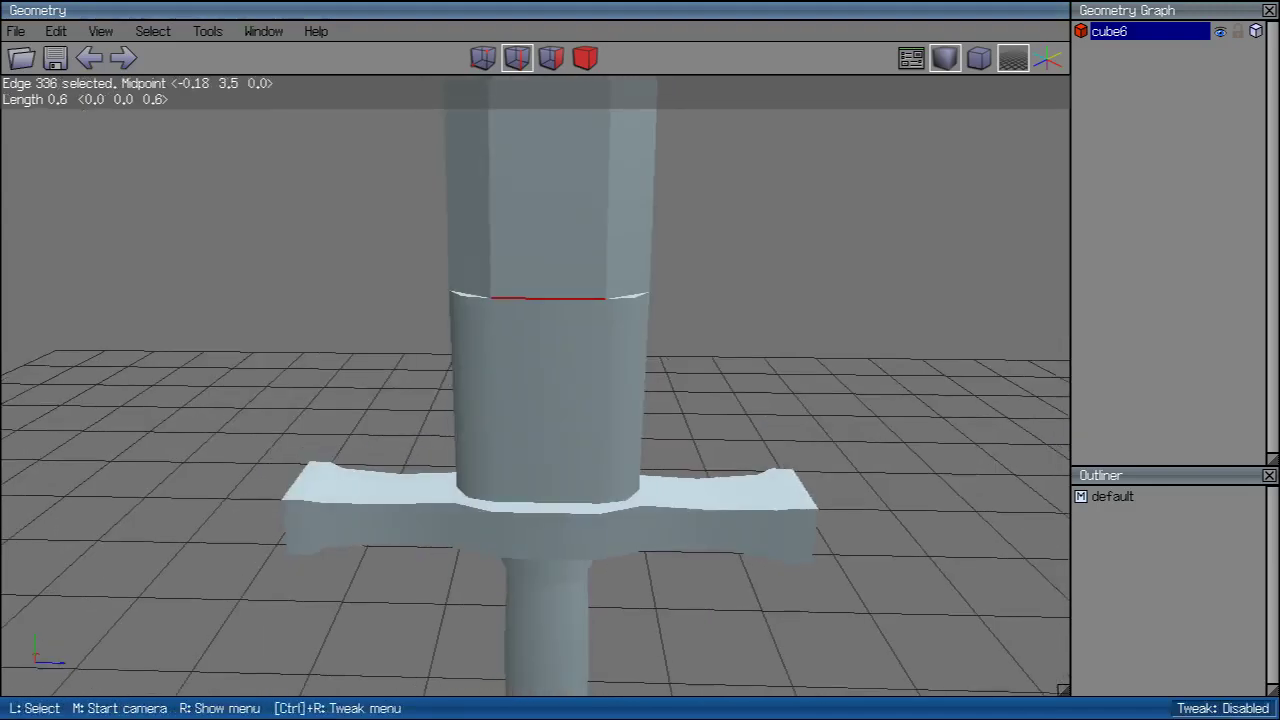
pyautogui.press('space')
# Step: Select the entire sword object and convert the selection to all of its faces
pyautogui.scroll(-3, 540, 380)
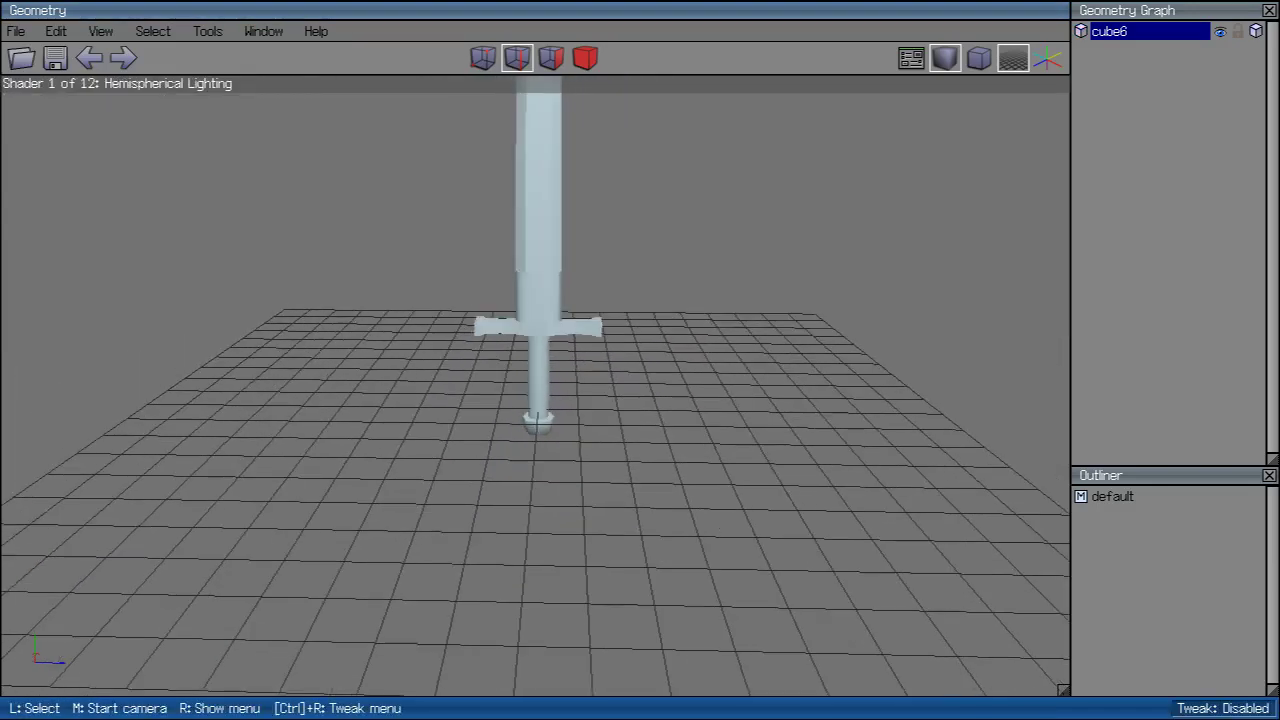
pyautogui.press('f')
pyautogui.click(540, 350)
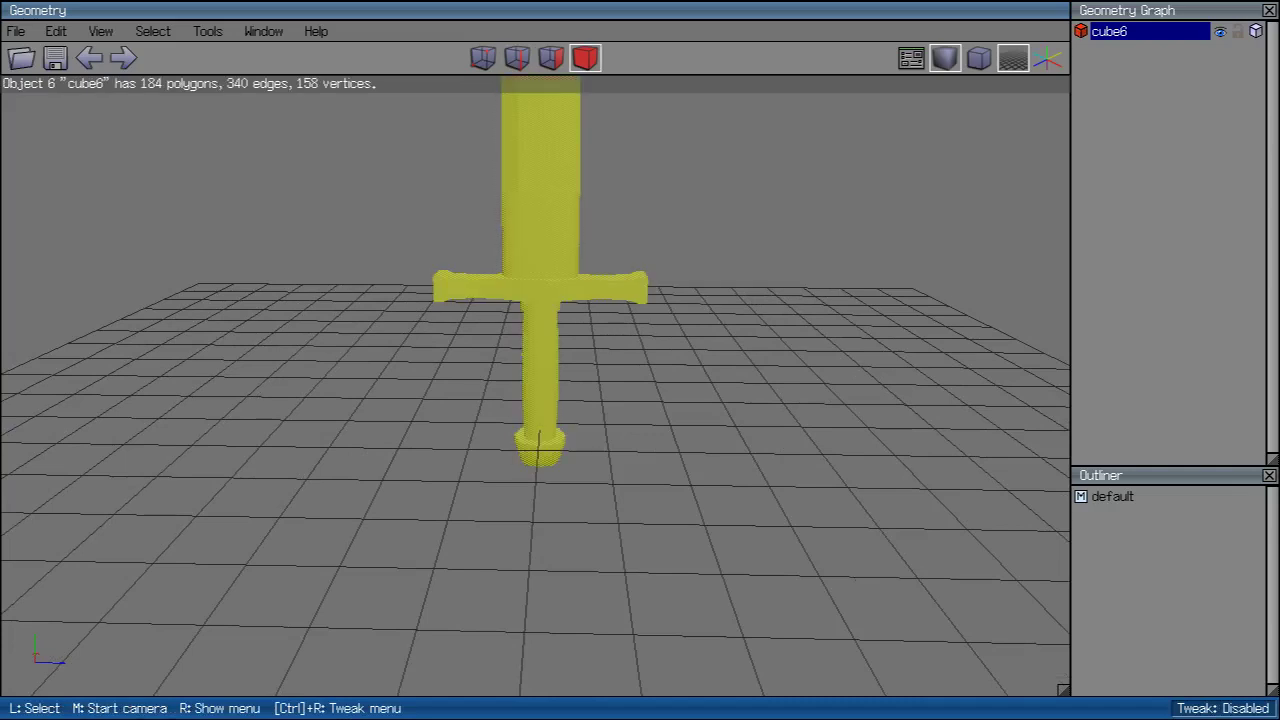
pyautogui.rightClick(640, 140)
pyautogui.press('Escape')
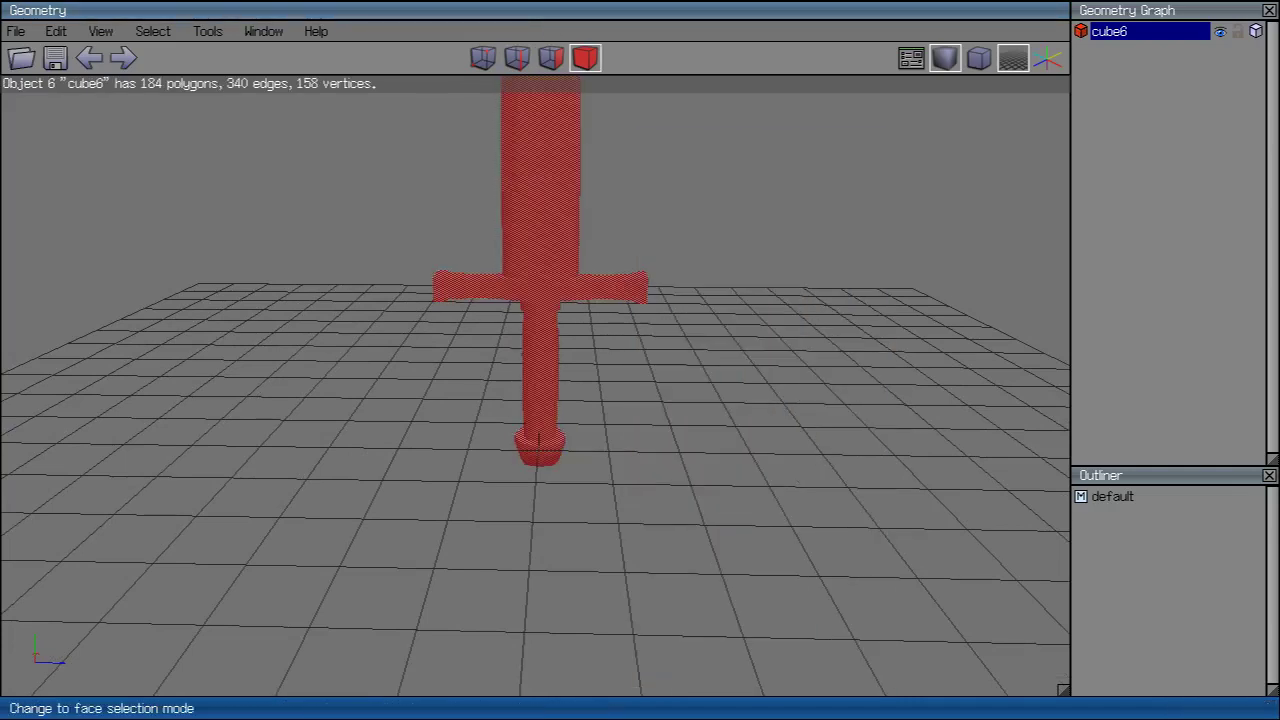
pyautogui.click(551, 58)
pyautogui.rightClick(590, 75)
pyautogui.click(615, 466)
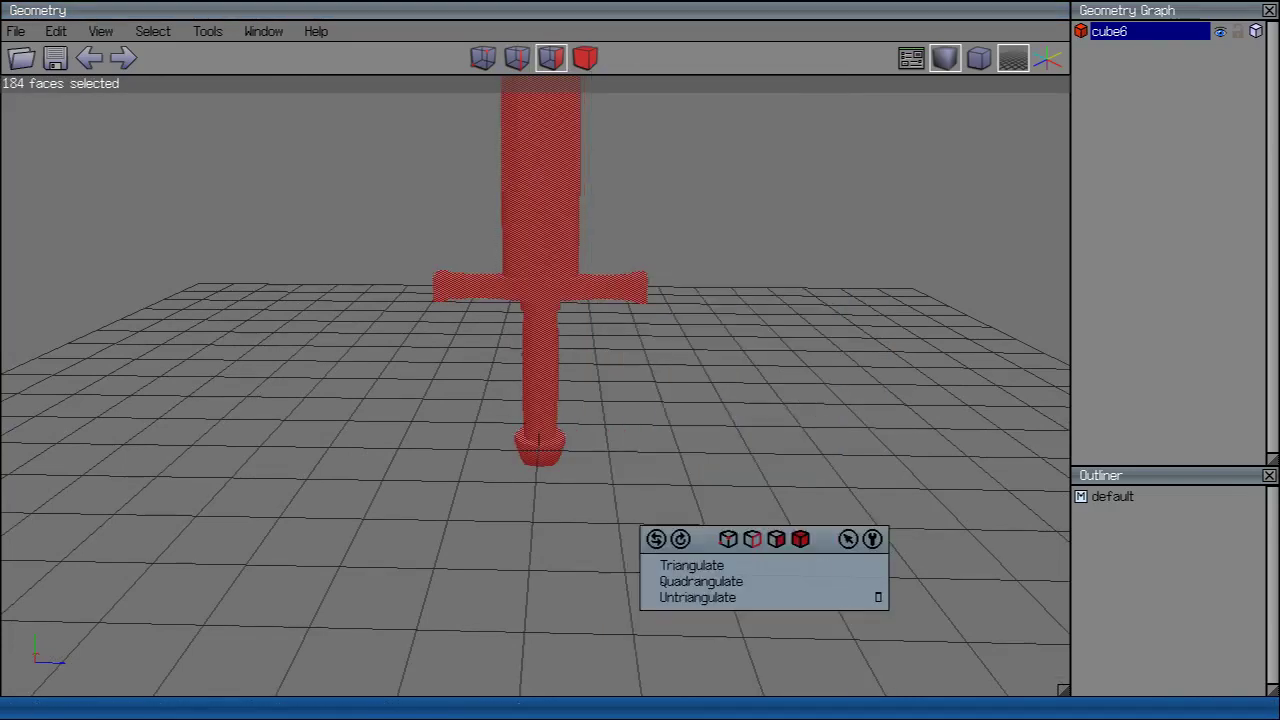
pyautogui.press('Escape')
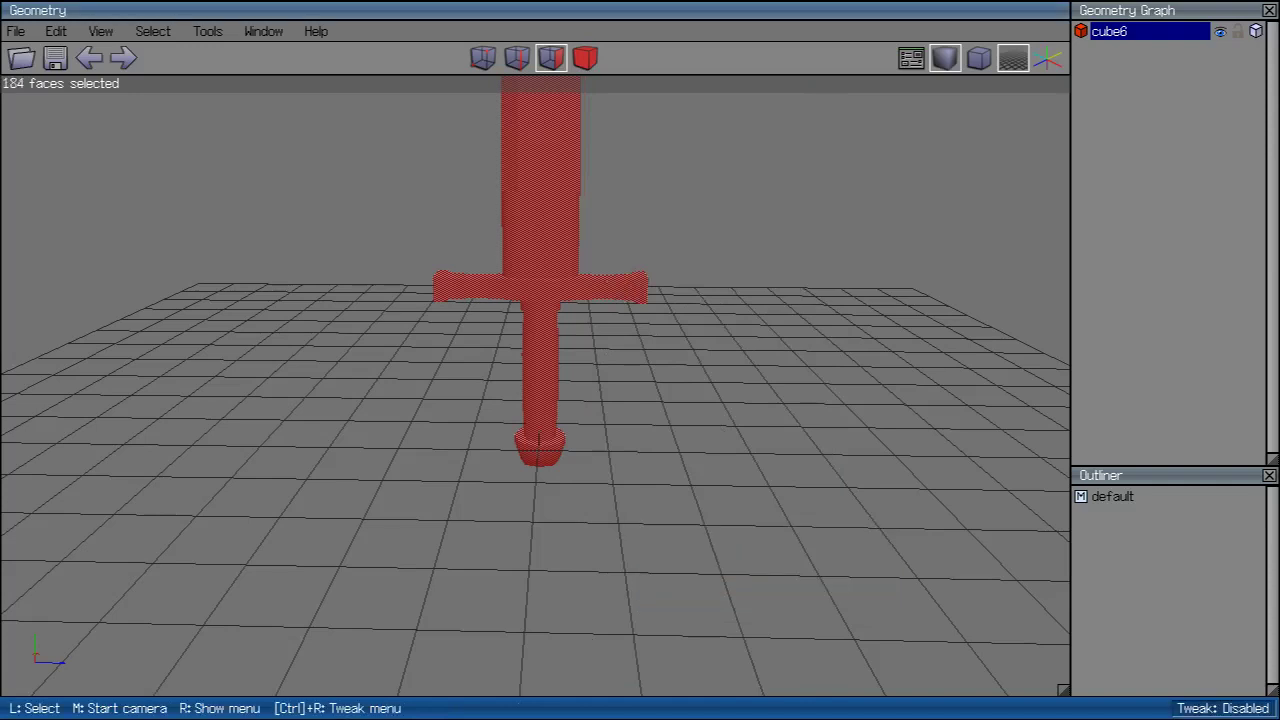
# Step: Switch from face to body selection and inspect the flat-shaded sword from tip to pommel from several sides
pyautogui.press('b')
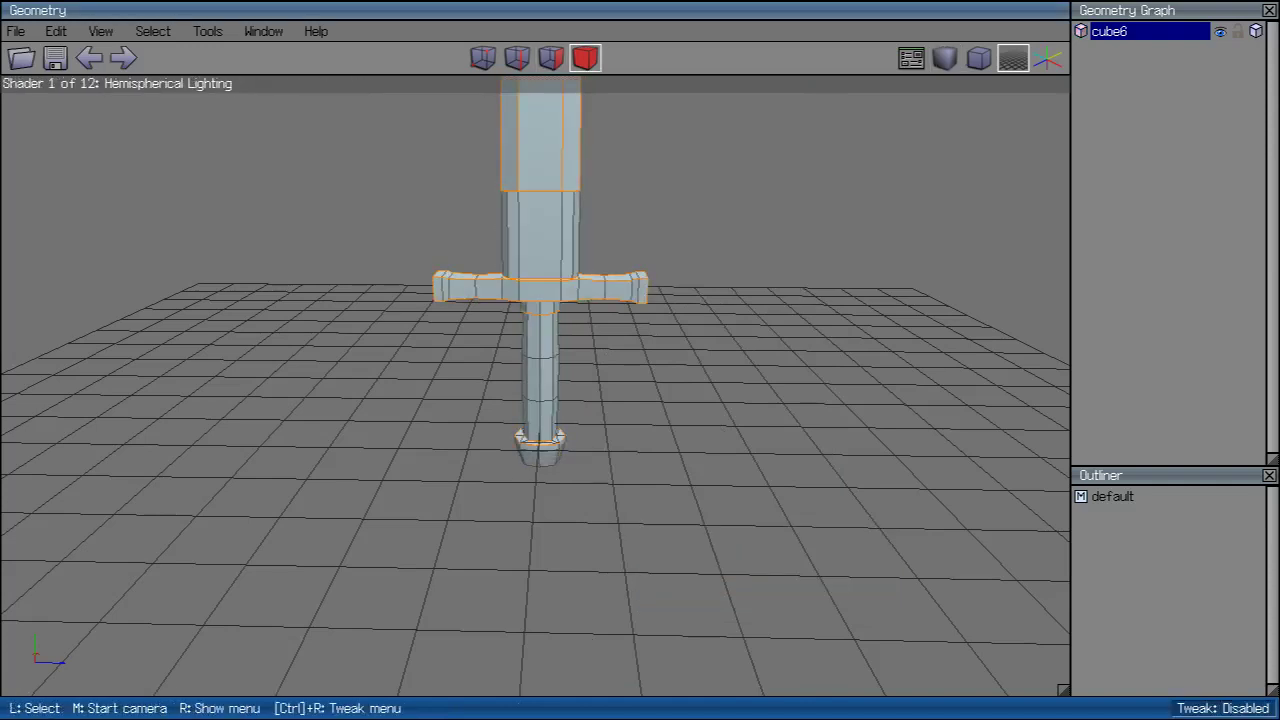
pyautogui.middleClick(540, 360)
pyautogui.scroll(-5, 540, 360)
pyautogui.click(540, 360)
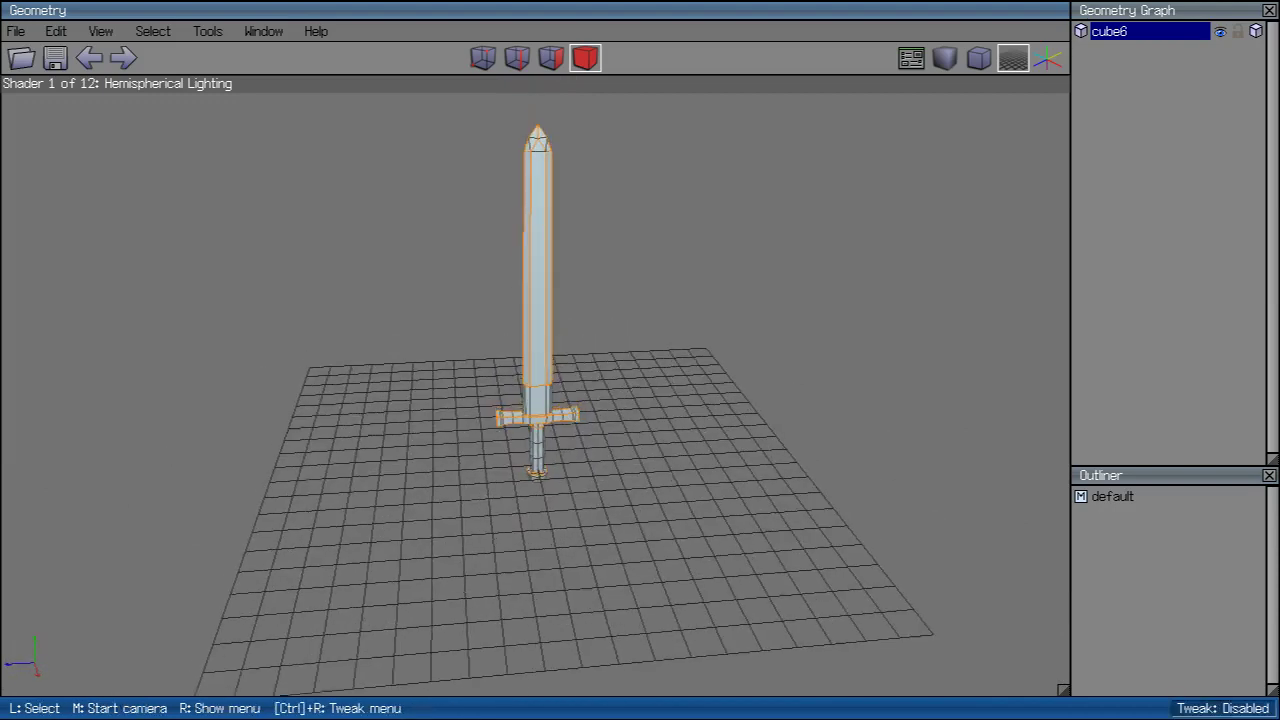
pyautogui.scroll(3, 540, 360)
pyautogui.scroll(-1, 540, 360)
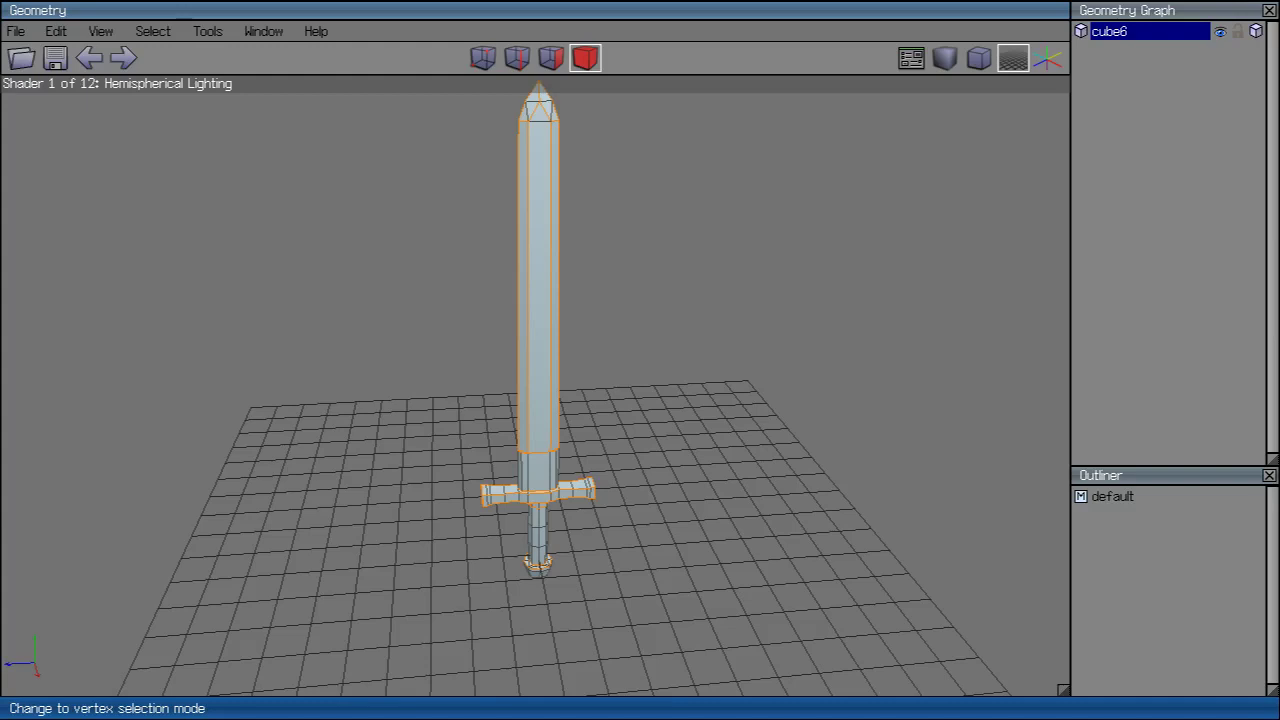
pyautogui.middleClick(536, 380)
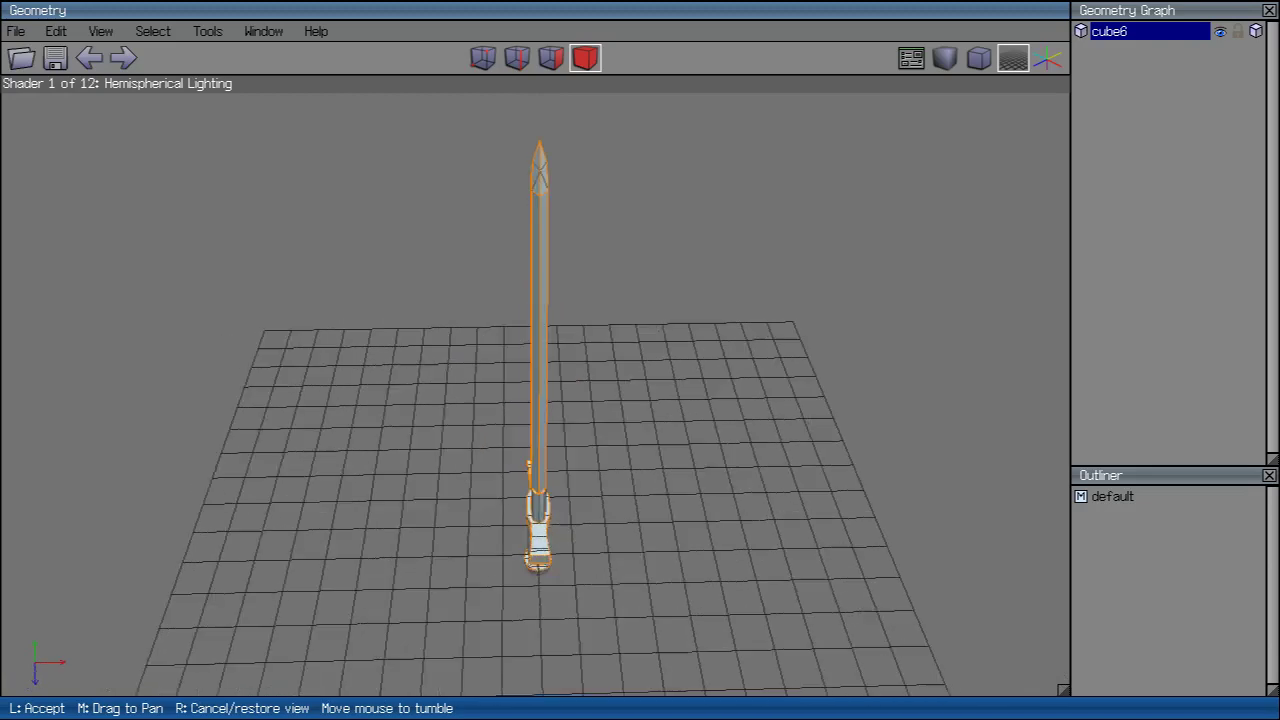
pyautogui.click(538, 340)
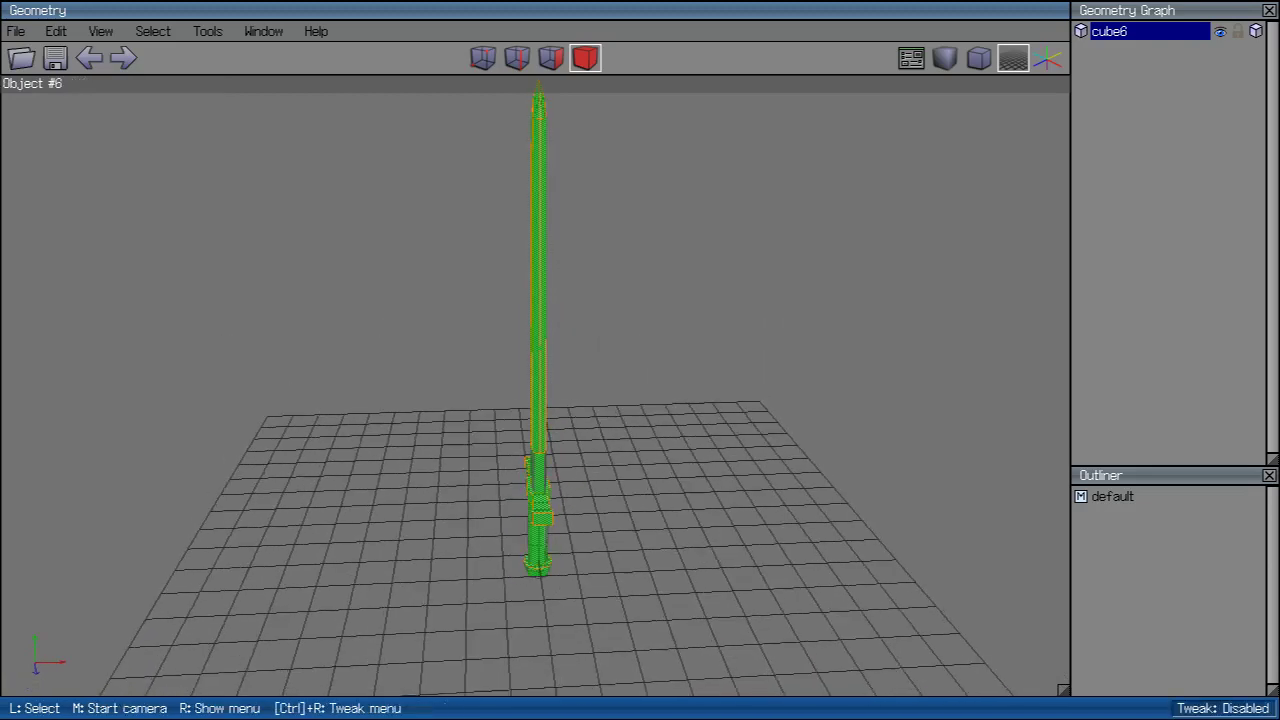
pyautogui.press('s')
pyautogui.middleClick(538, 340)
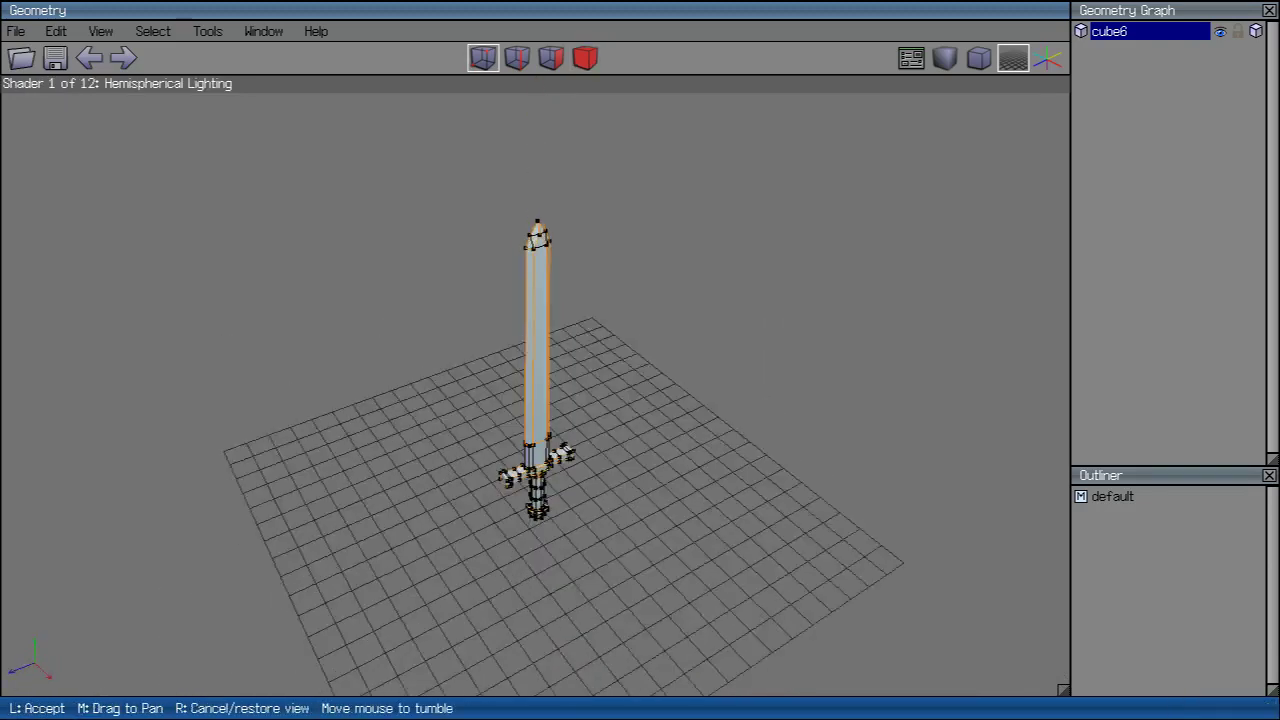
# Step: Display the sword with smooth shading and examine the collar, crossguard and grip close up from several angles
pyautogui.click(945, 58)
pyautogui.middleClick(535, 385)
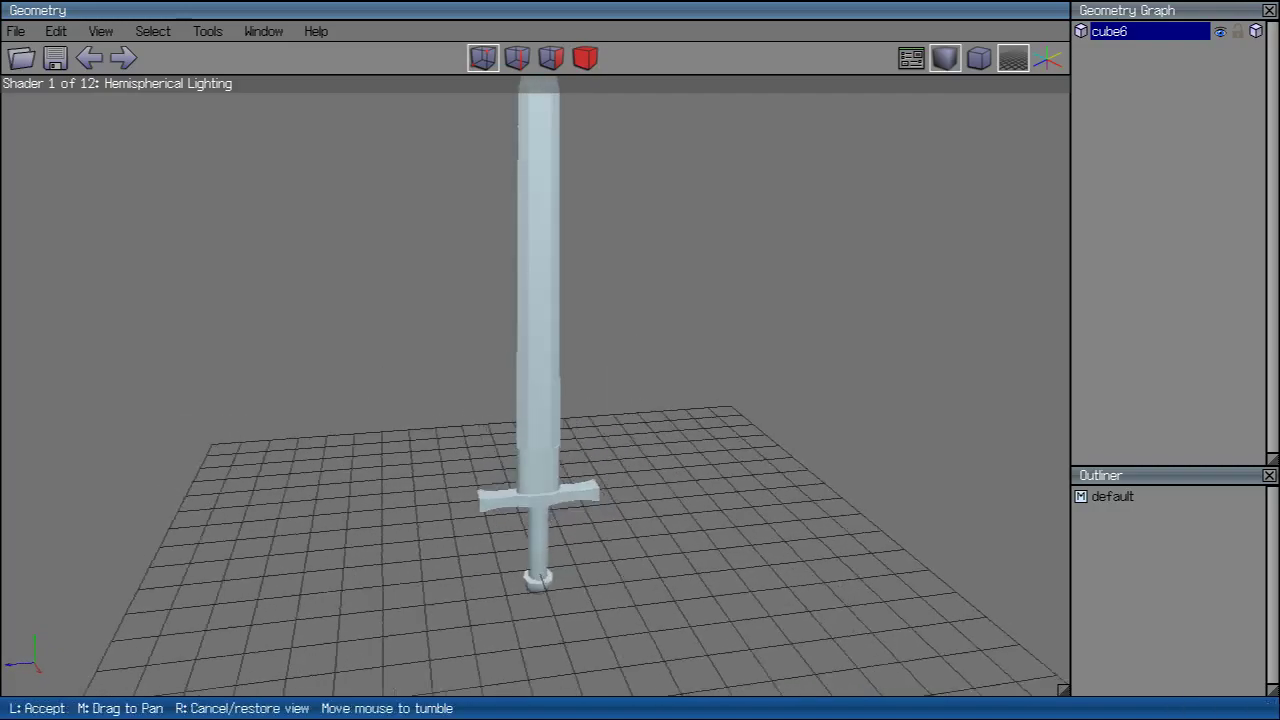
pyautogui.moveTo(535, 385)
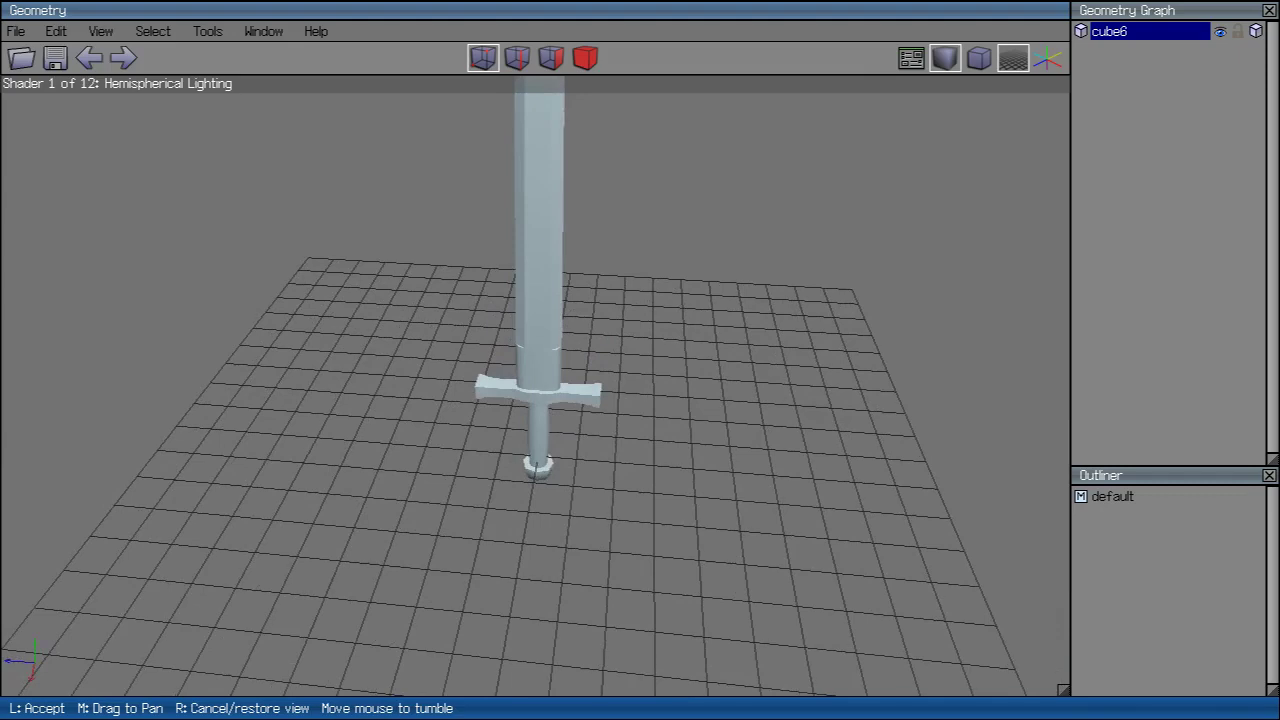
pyautogui.click(538, 385)
pyautogui.scroll(5, 538, 385)
pyautogui.middleClick(538, 385)
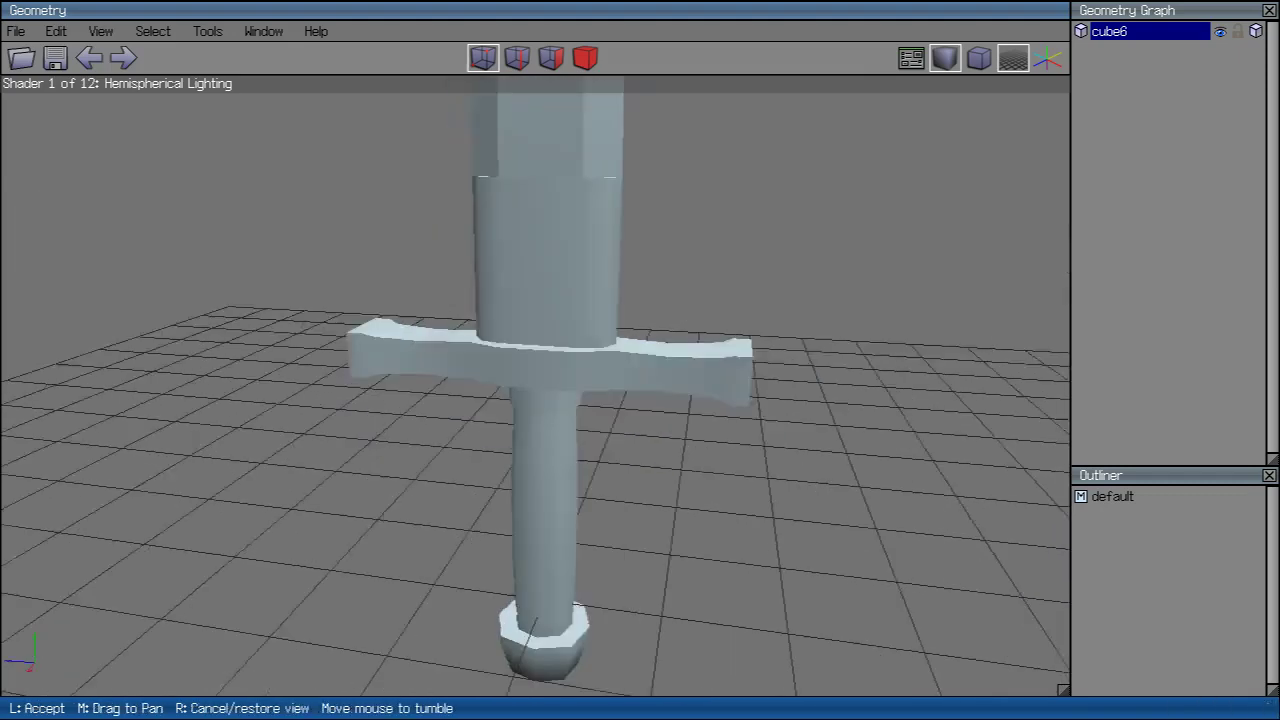
pyautogui.click(540, 380)
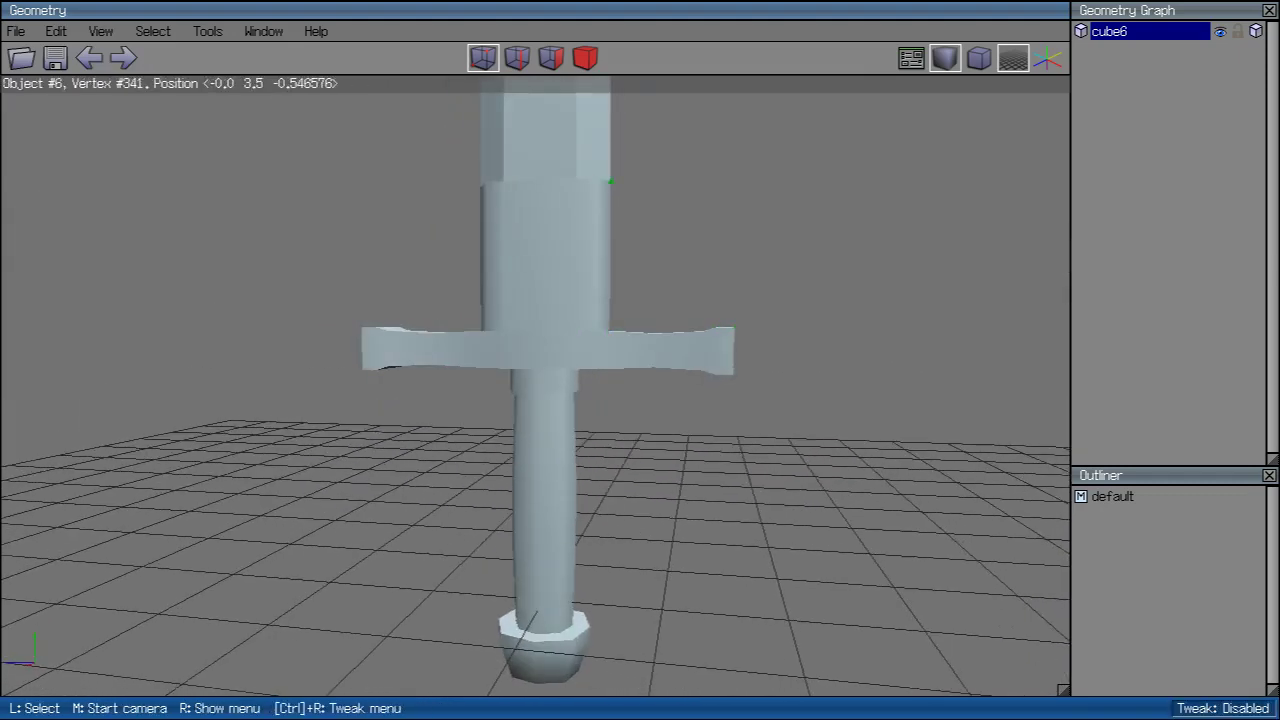
pyautogui.middleClick(594, 177)
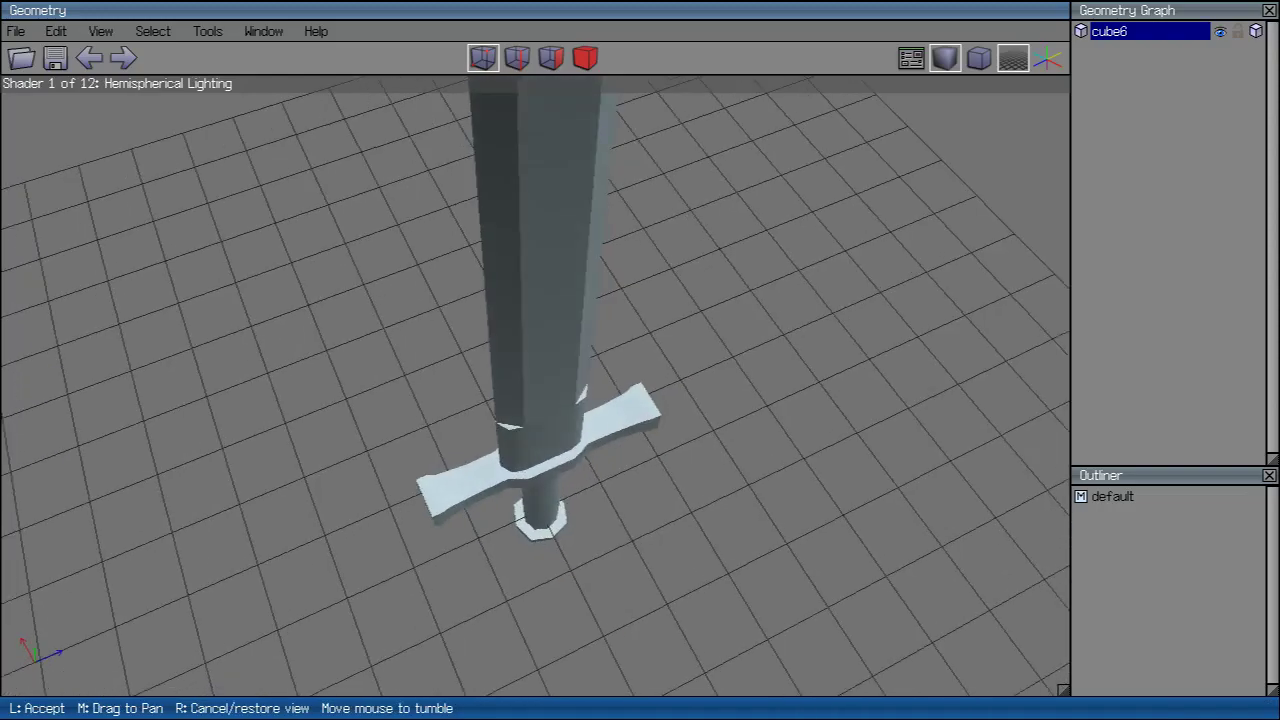
pyautogui.click(594, 177)
# Step: Return the display to flat shading and create a default cube at the origin
pyautogui.click(945, 58)
pyautogui.middleClick(594, 300)
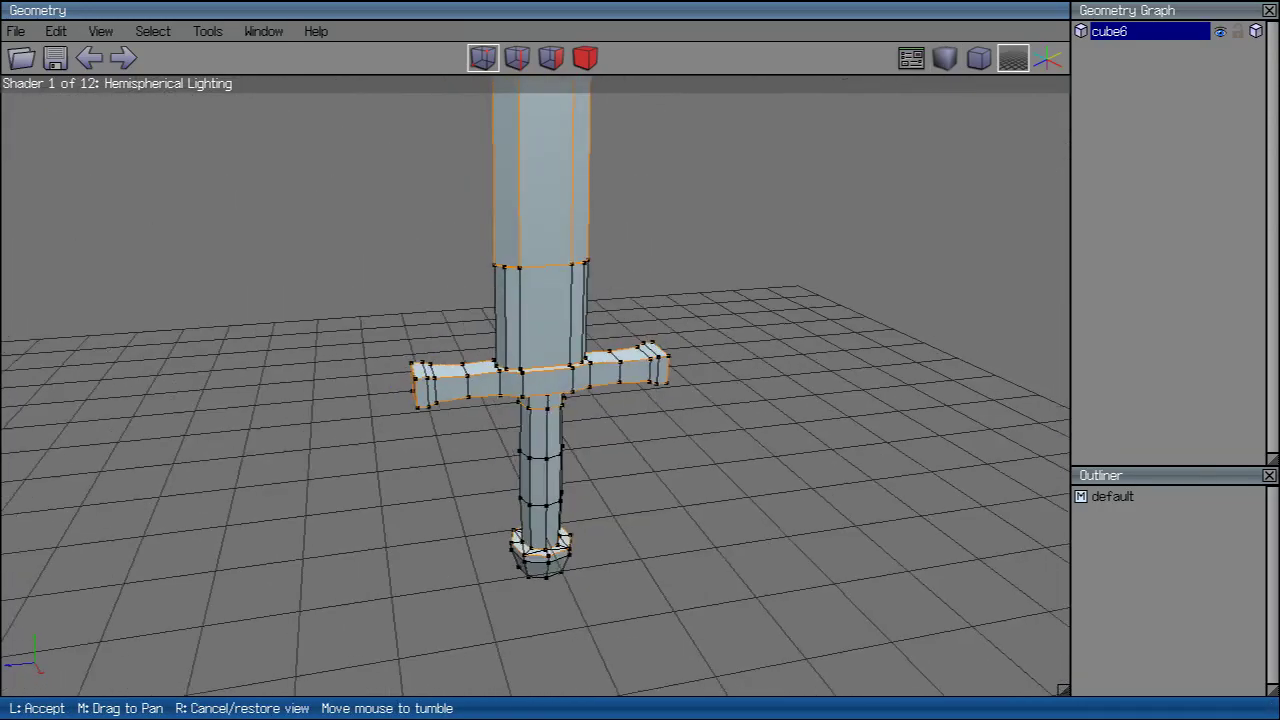
pyautogui.click(760, 261)
pyautogui.rightClick(760, 261)
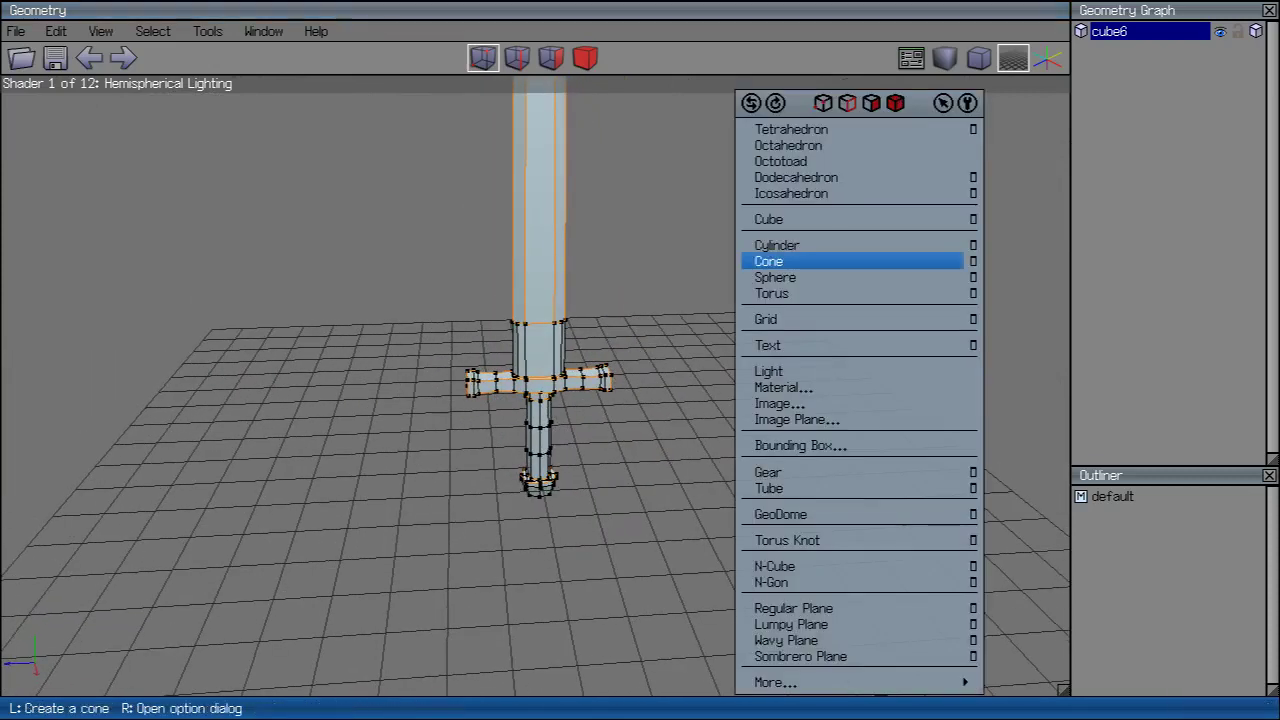
pyautogui.click(768, 219)
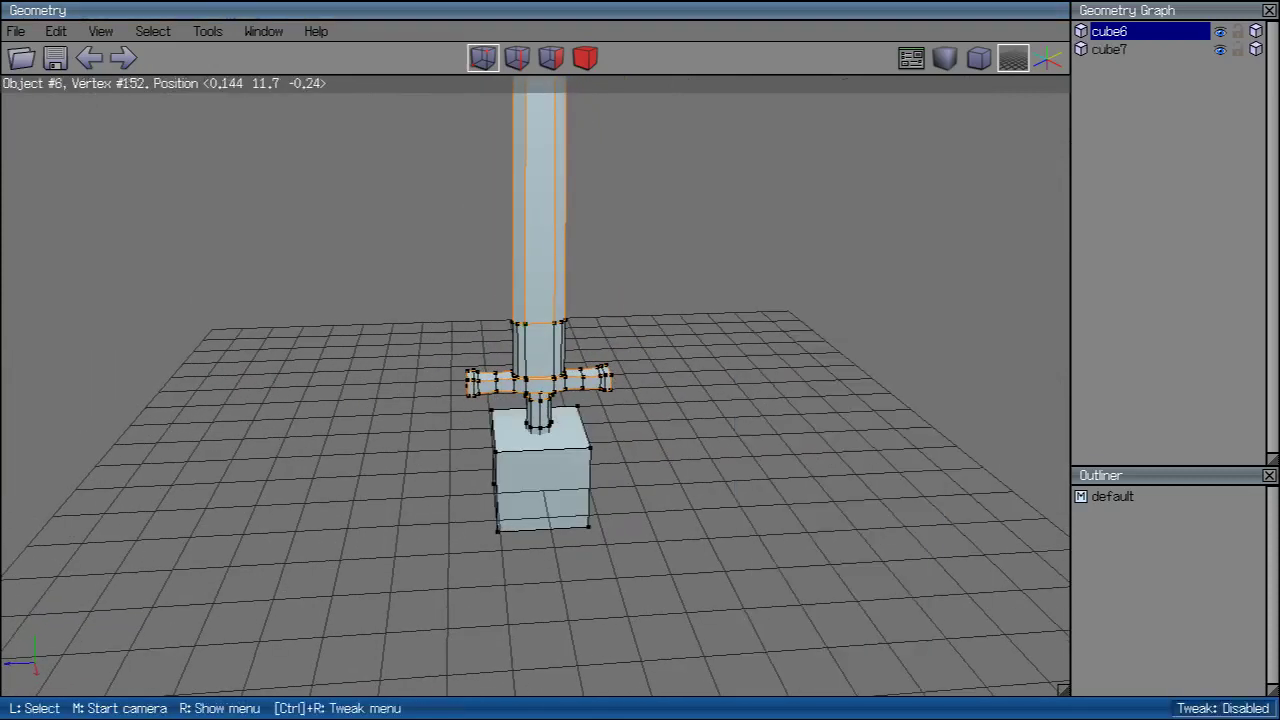
# Step: Select the new cube as a body and move it up about 1 unit so it sits on the ground grid
pyautogui.click(540, 470)
pyautogui.rightClick(780, 200)
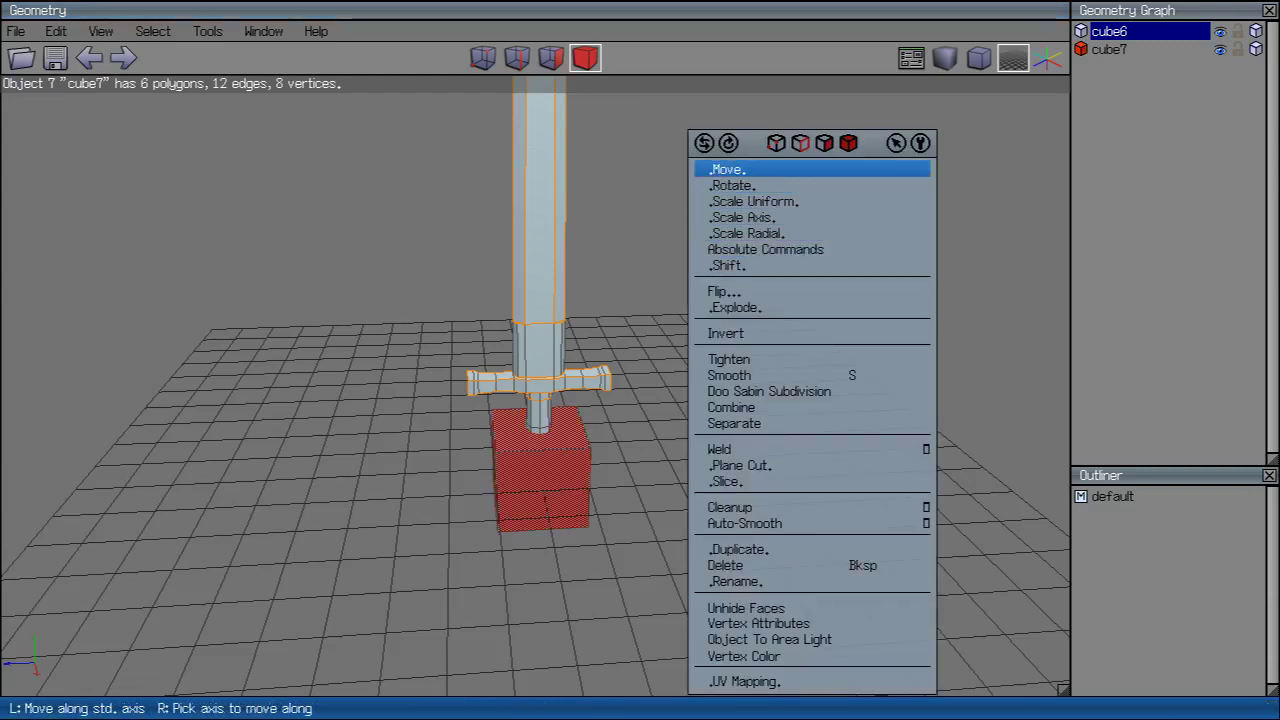
pyautogui.click(760, 169)
pyautogui.click(750, 226)
pyautogui.click(770, 185)
# Step: Move the cube about 3 units along Z so it stands clear beside the sword, and deselect it
pyautogui.rightClick(770, 185)
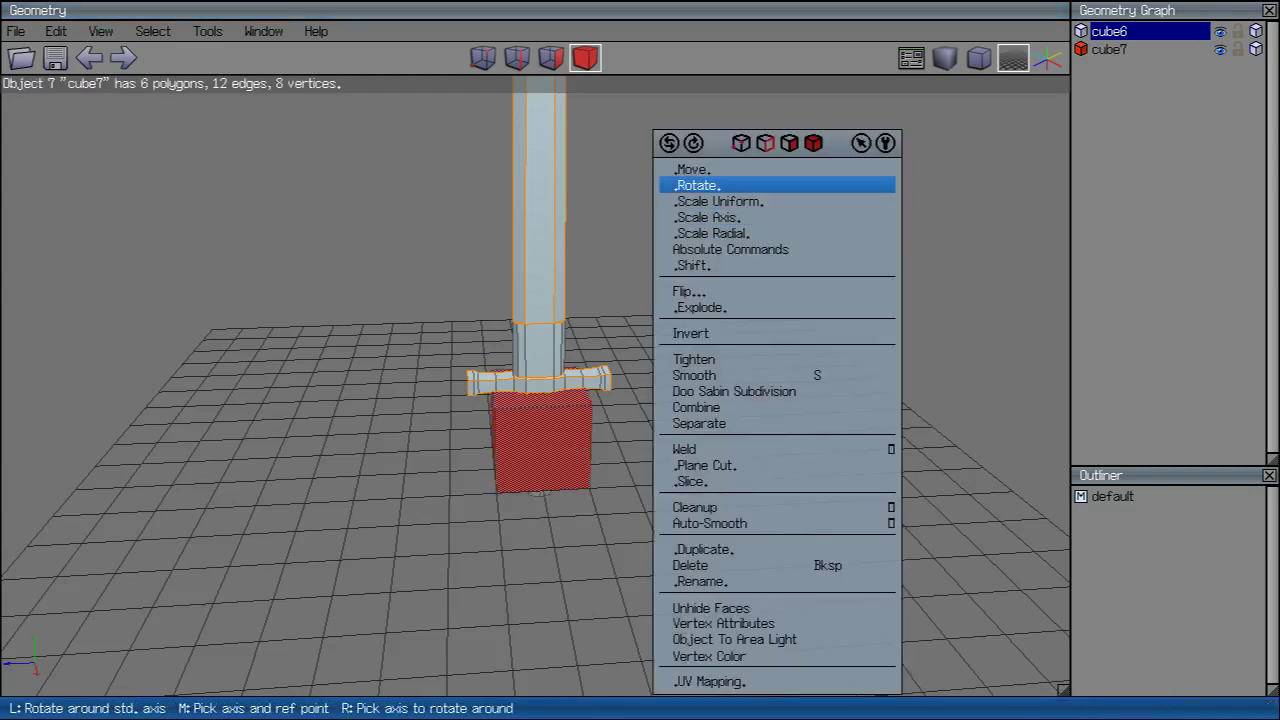
pyautogui.click(760, 177)
pyautogui.click(760, 206)
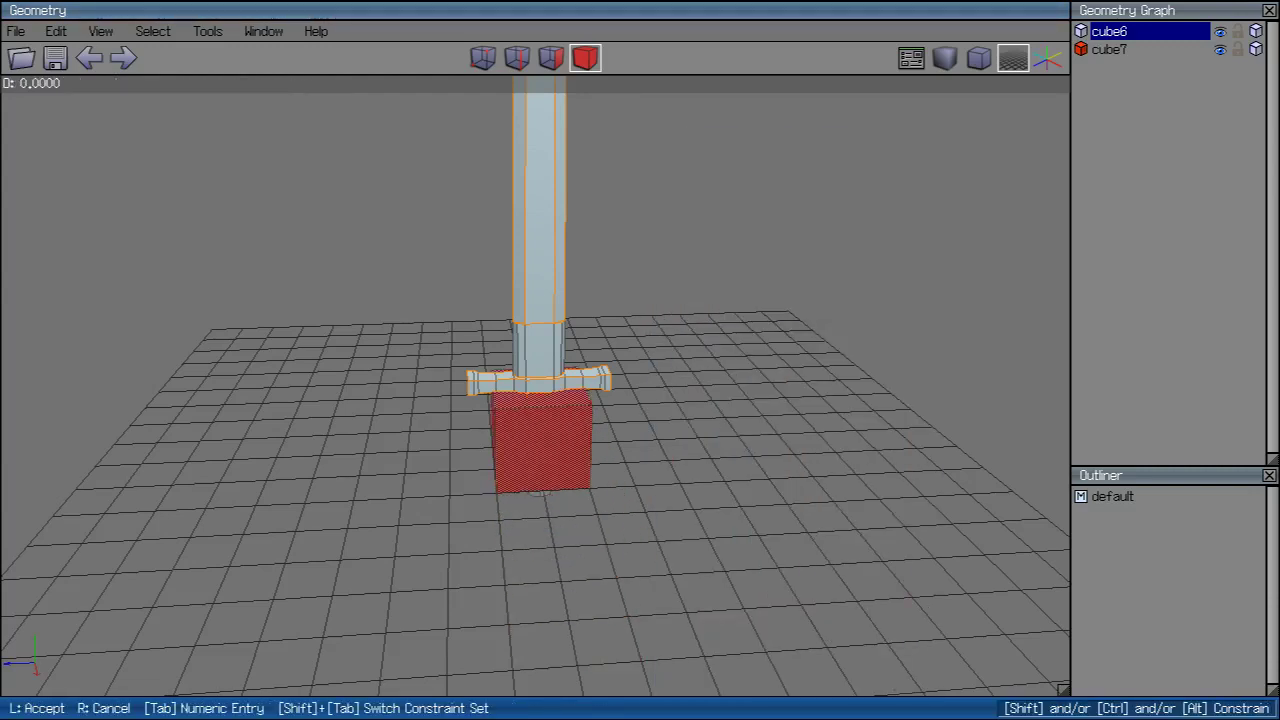
pyautogui.click(700, 172)
pyautogui.rightClick(700, 172)
pyautogui.click(700, 169)
pyautogui.click(700, 208)
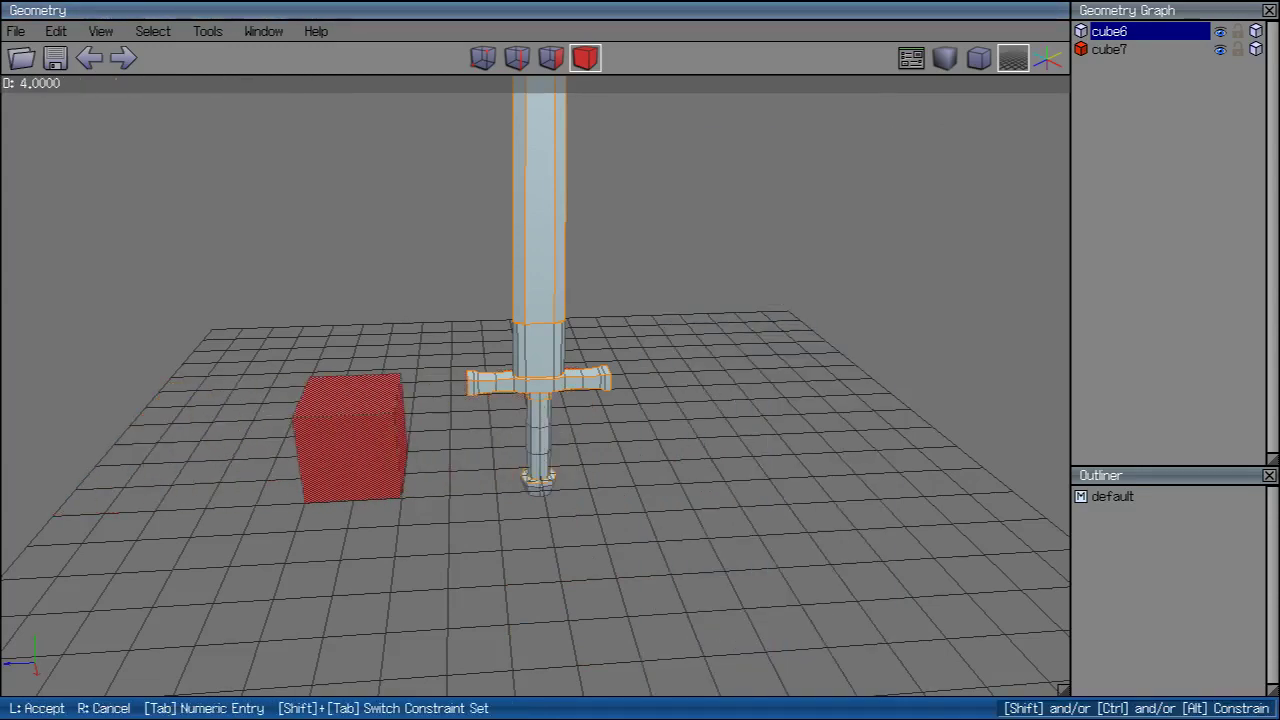
pyautogui.click(700, 208)
pyautogui.press('space')
# Step: Display the scene with smooth shading, apply Auto-Smooth to the cube to make its edges hard, and deselect it
pyautogui.middleClick(700, 208)
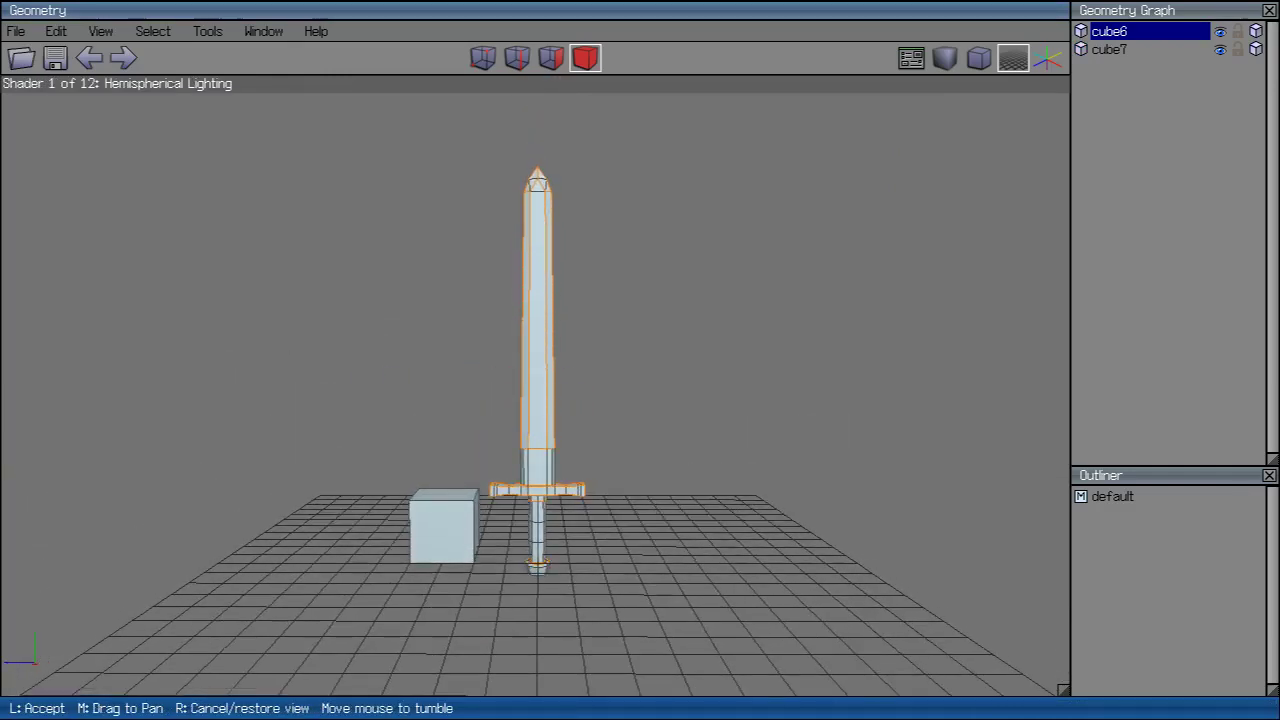
pyautogui.click(700, 208)
pyautogui.click(944, 57)
pyautogui.middleClick(700, 300)
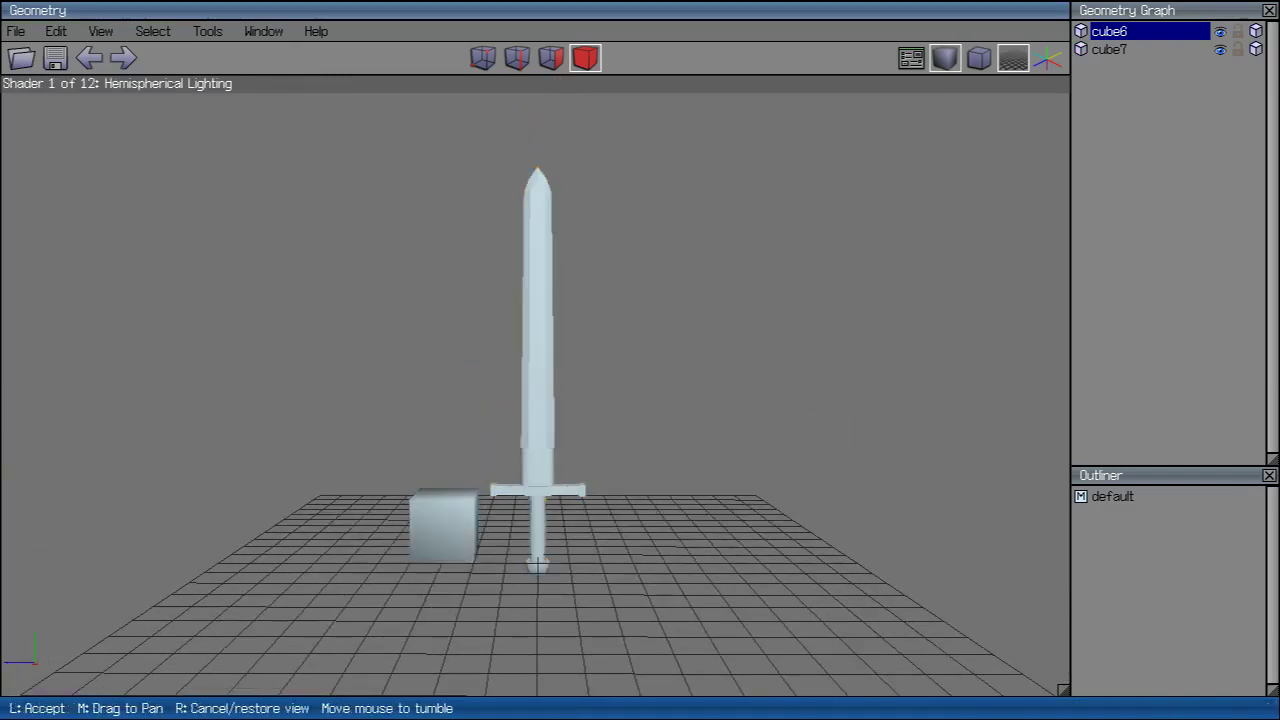
pyautogui.click(700, 300)
pyautogui.click(457, 514)
pyautogui.rightClick(455, 510)
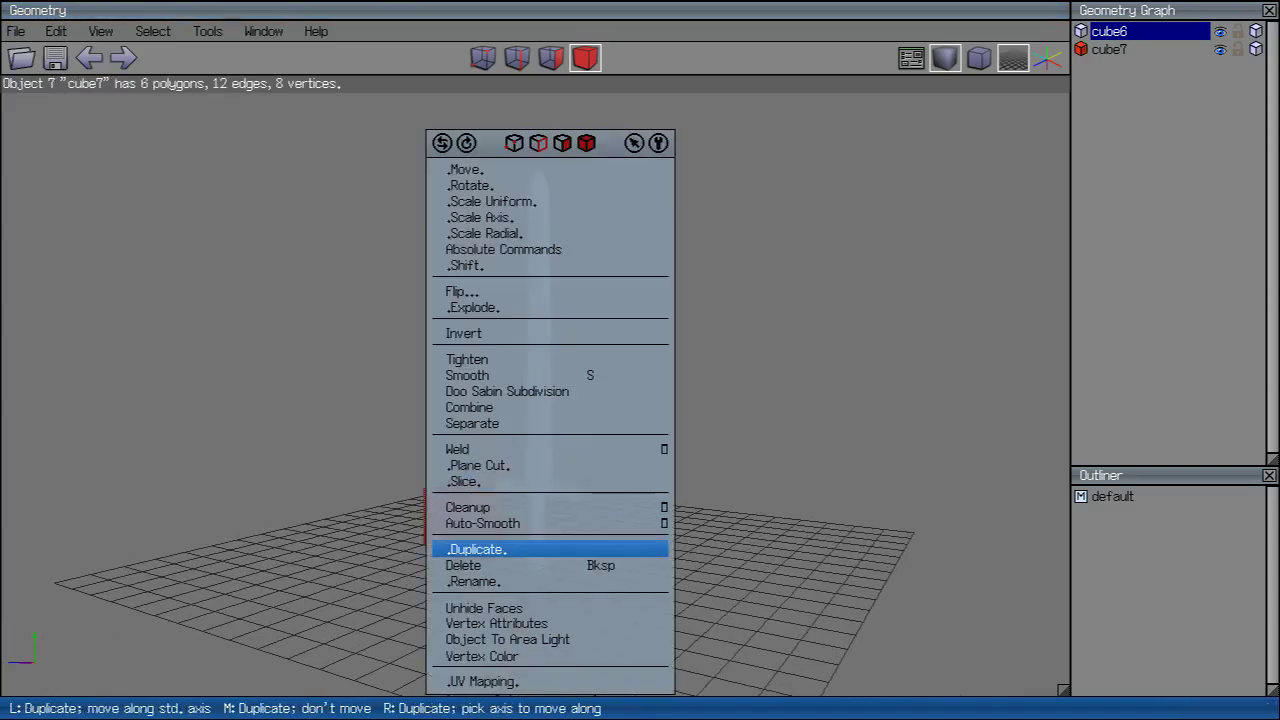
pyautogui.press('Escape')
pyautogui.press('space')
# Step: Compare the smooth-shaded sword and cube from several sides, and return the display to flat shading
pyautogui.middleClick(475, 549)
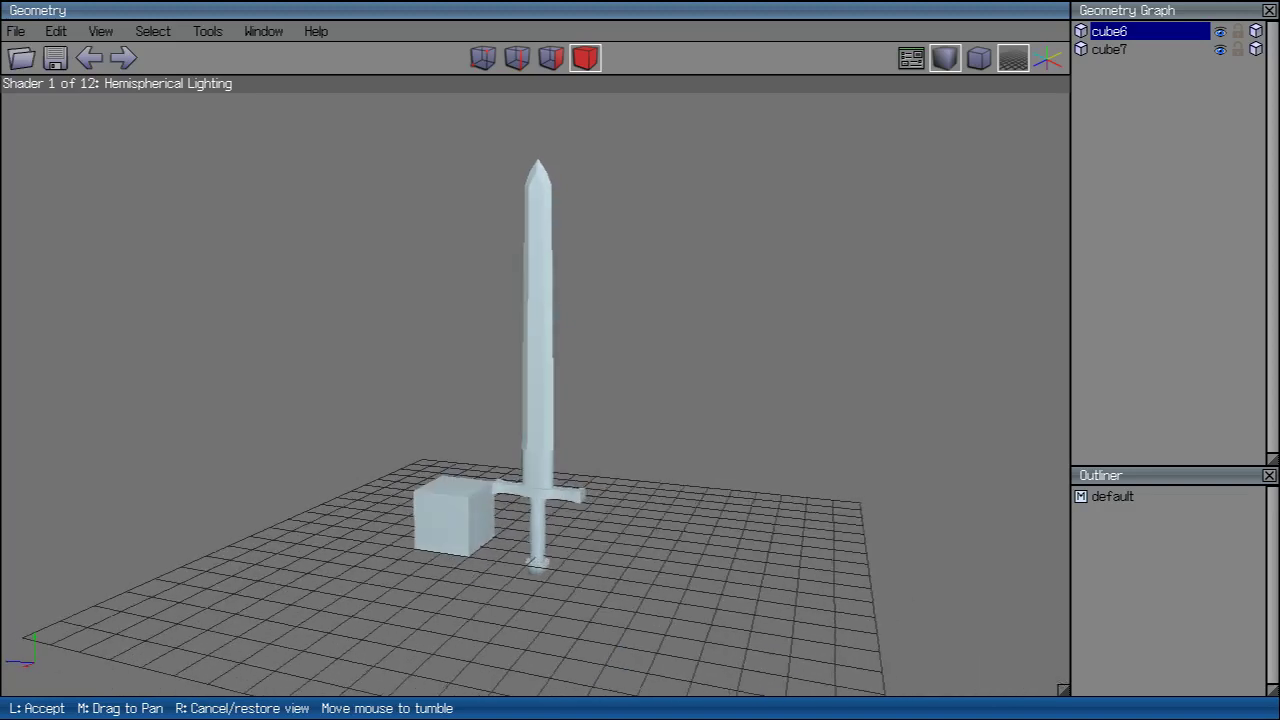
pyautogui.click(535, 380)
pyautogui.scroll(3, 535, 380)
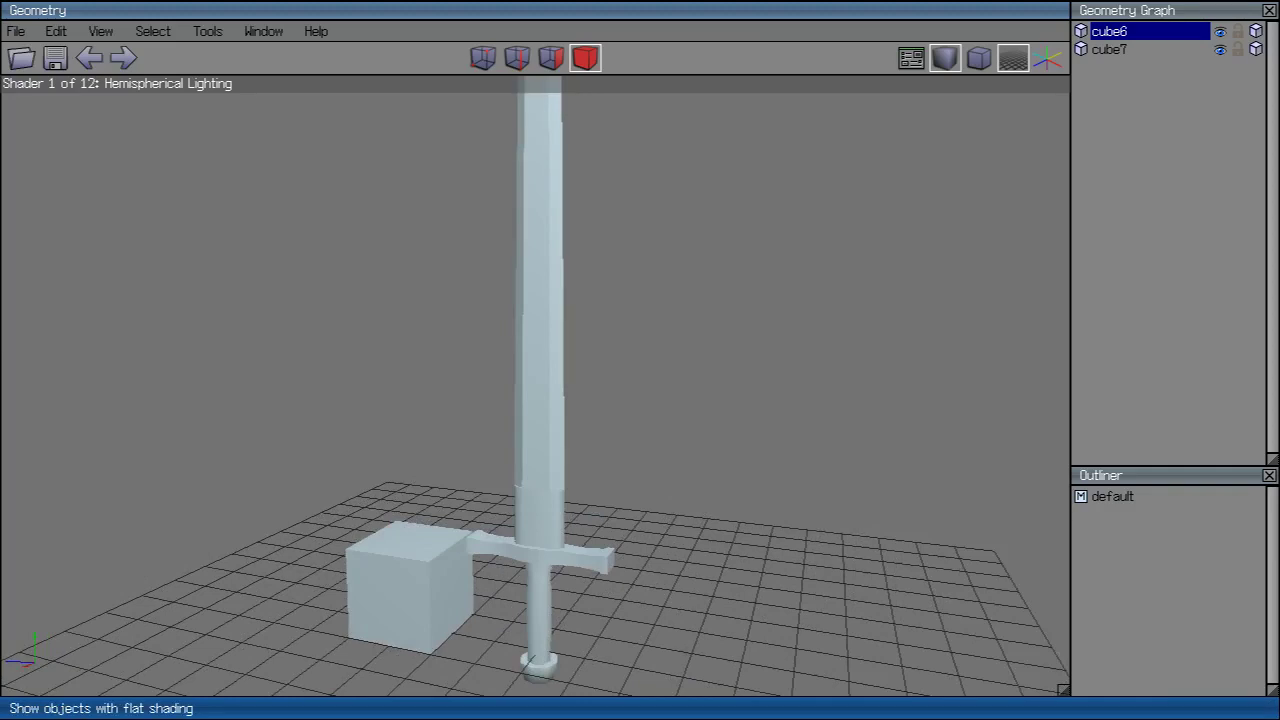
pyautogui.middleClick(535, 380)
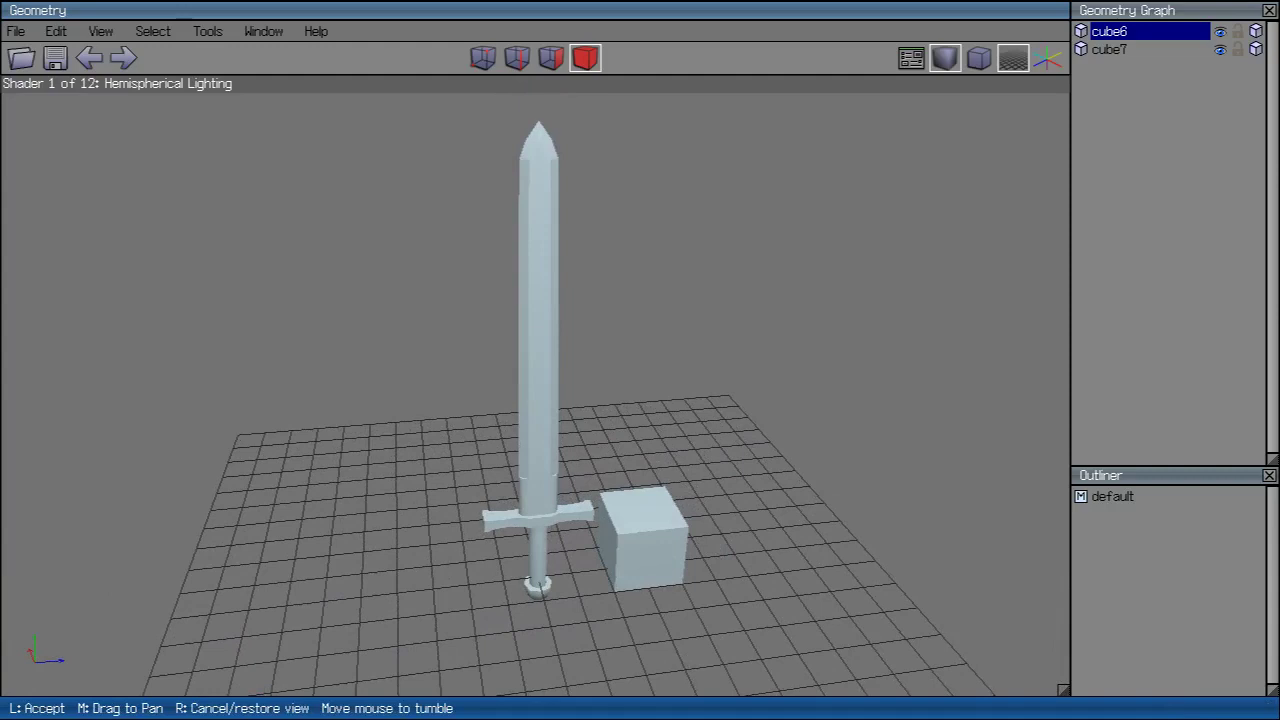
pyautogui.press('Return')
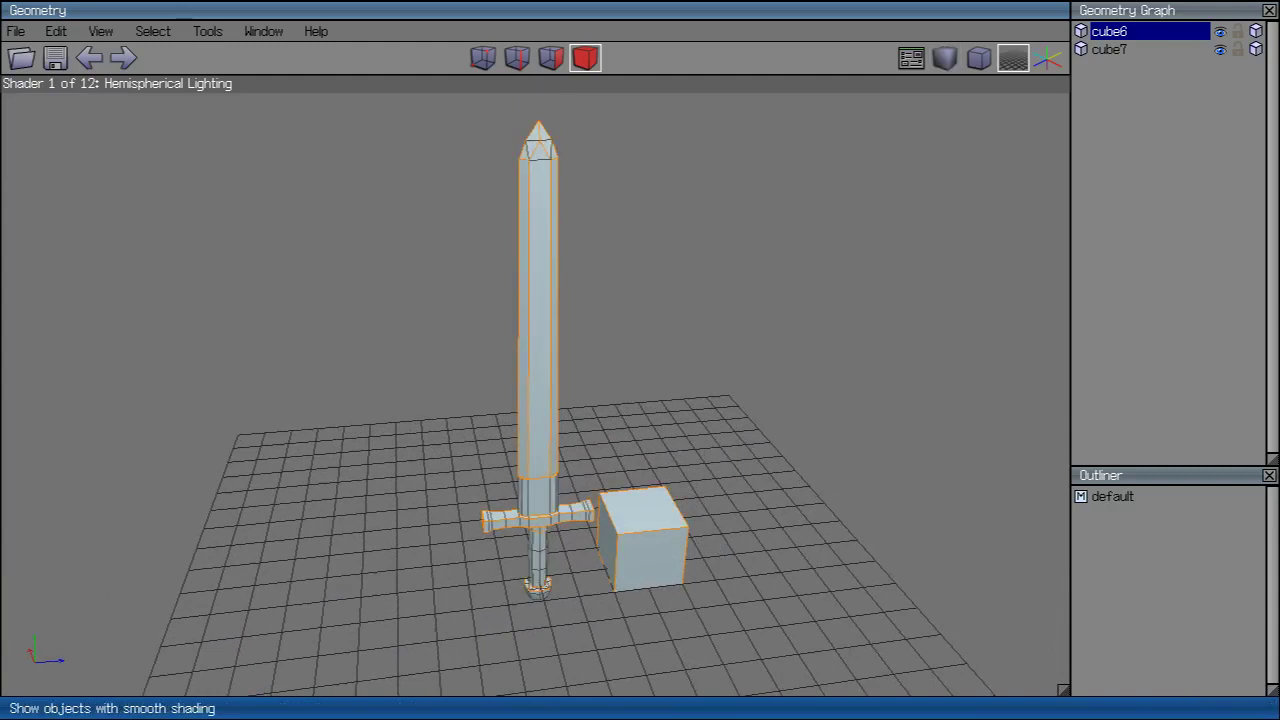
pyautogui.rightClick(645, 95)
pyautogui.press('Escape')
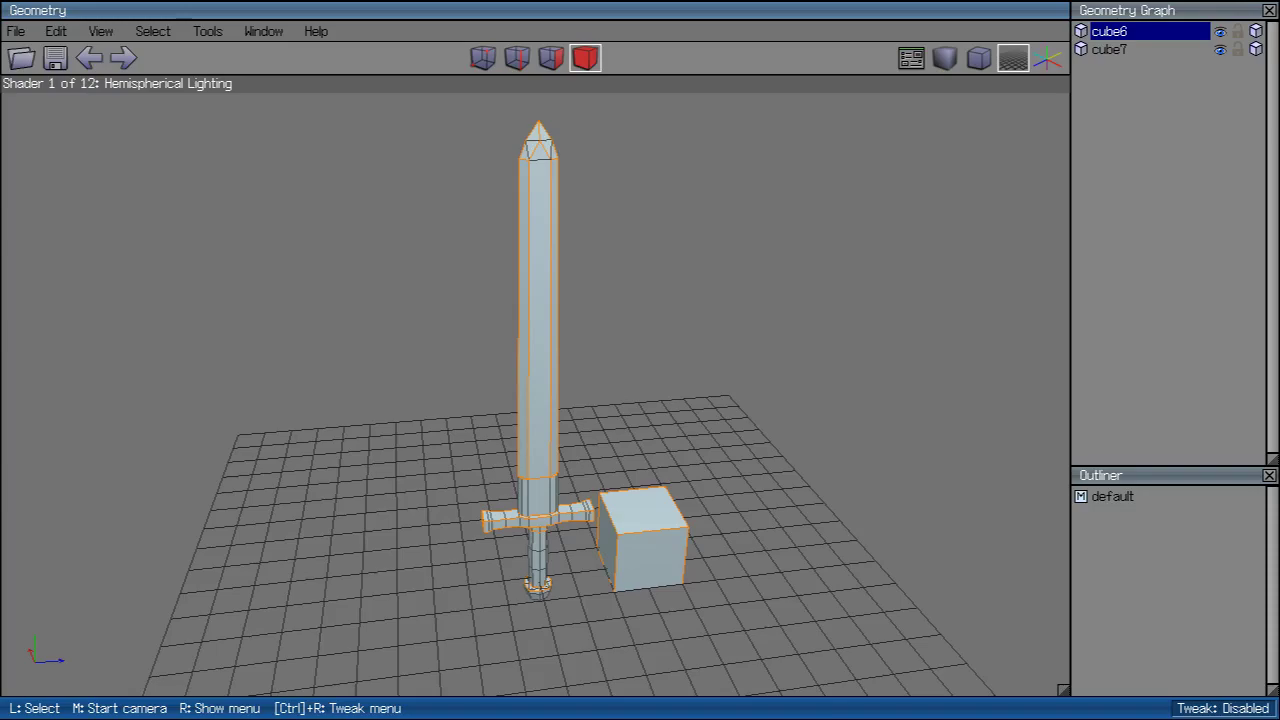
# Step: Select the vertices at both outer ends of the crossguard in vertex mode, leaving the cube's vertices out of the selection
pyautogui.middleClick(535, 390)
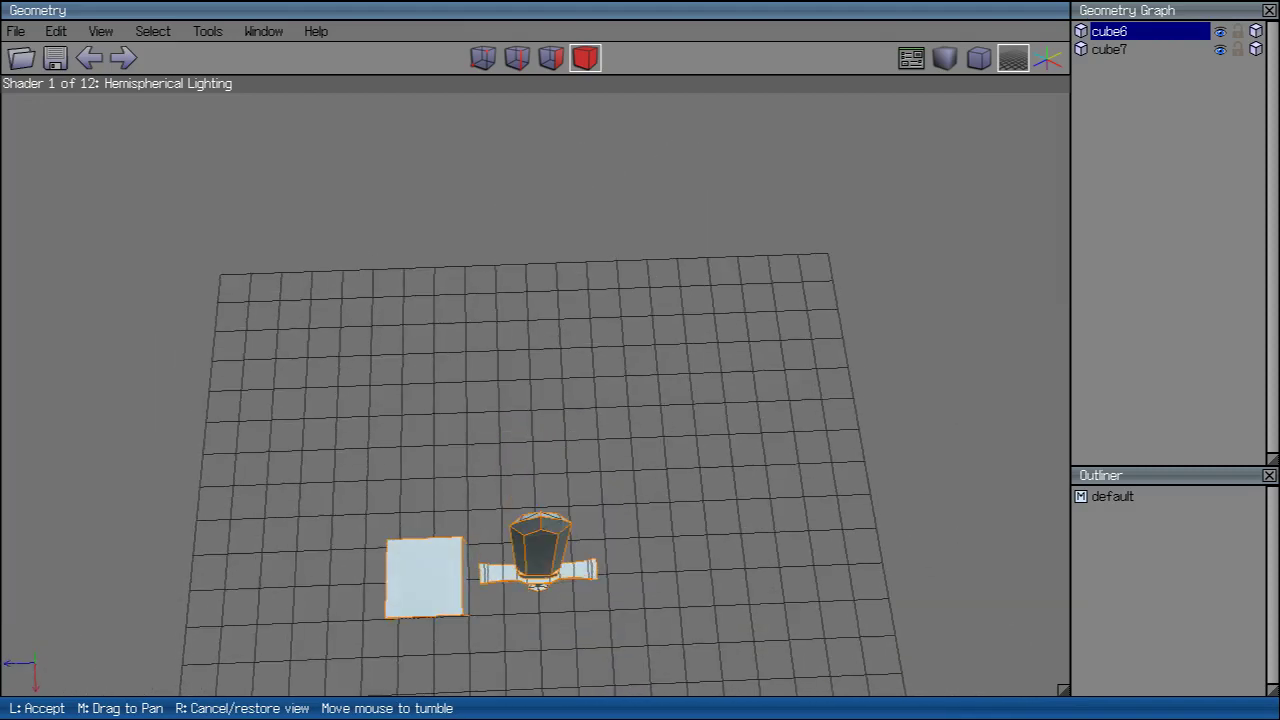
pyautogui.click(482, 57)
pyautogui.click(482, 57)
pyautogui.scroll(5, 535, 390)
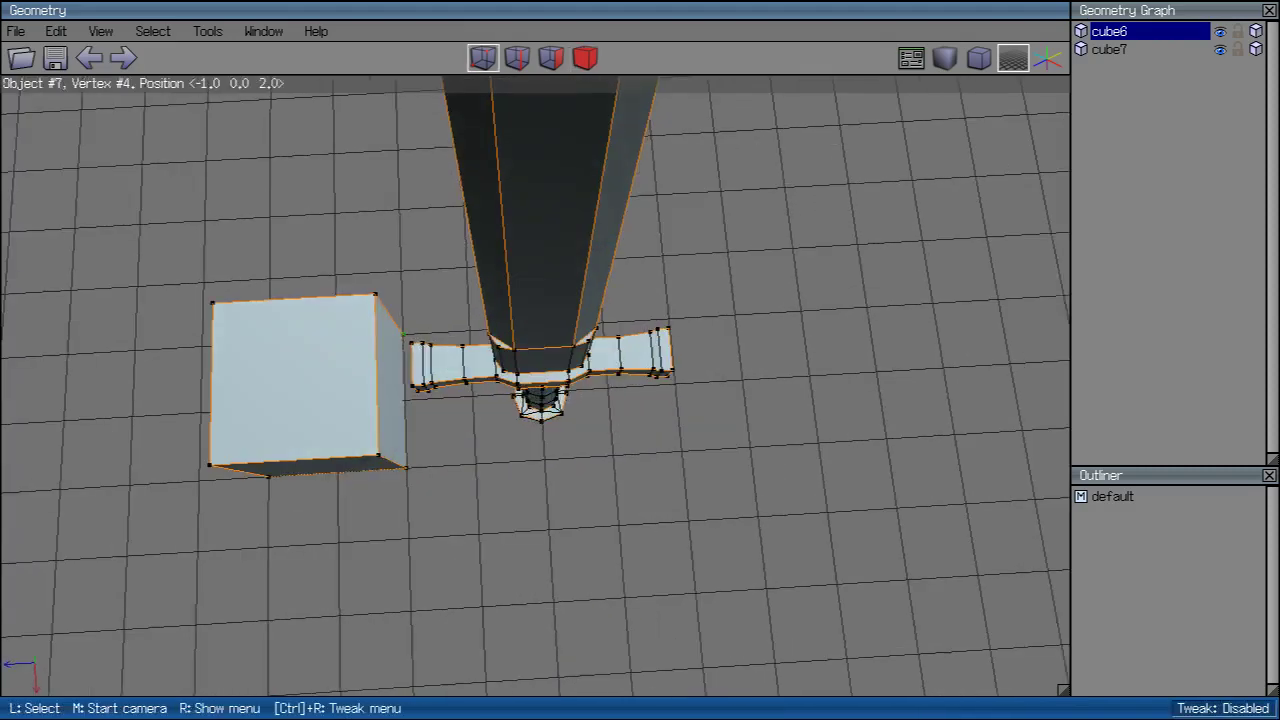
pyautogui.middleClick(535, 390)
pyautogui.click(535, 390)
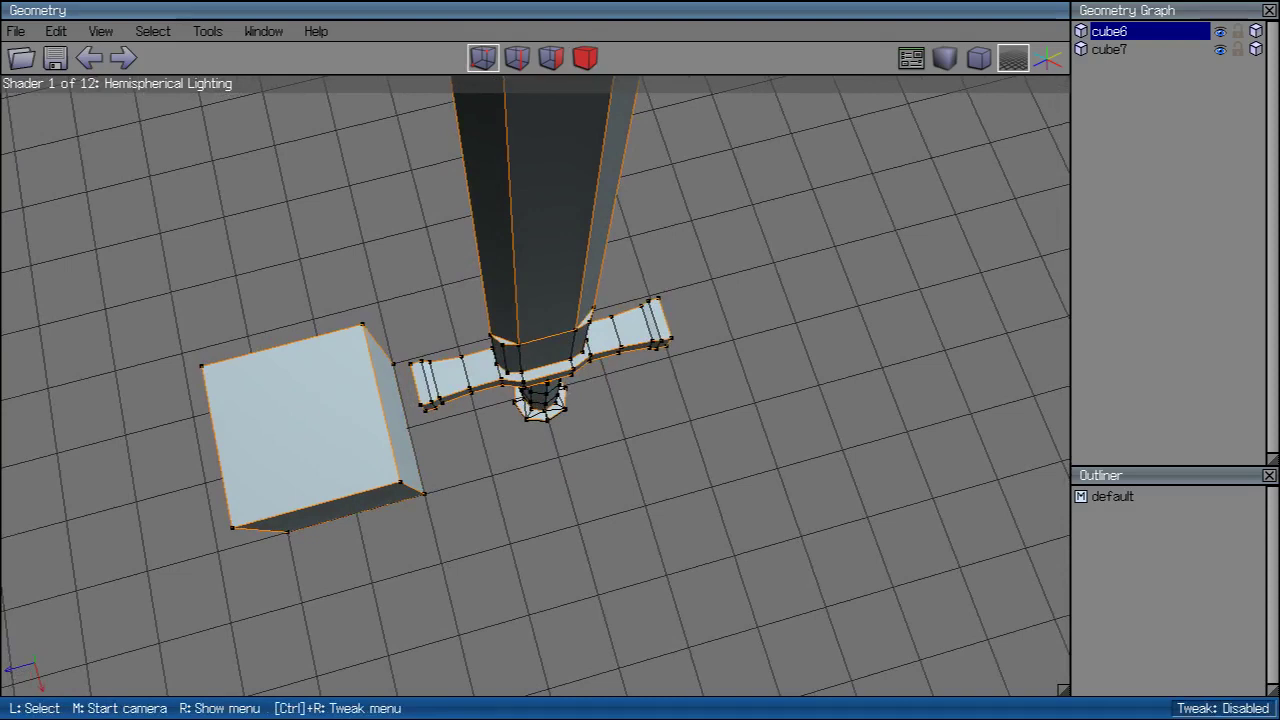
pyautogui.moveTo(400, 350); pyautogui.dragTo(446, 414)
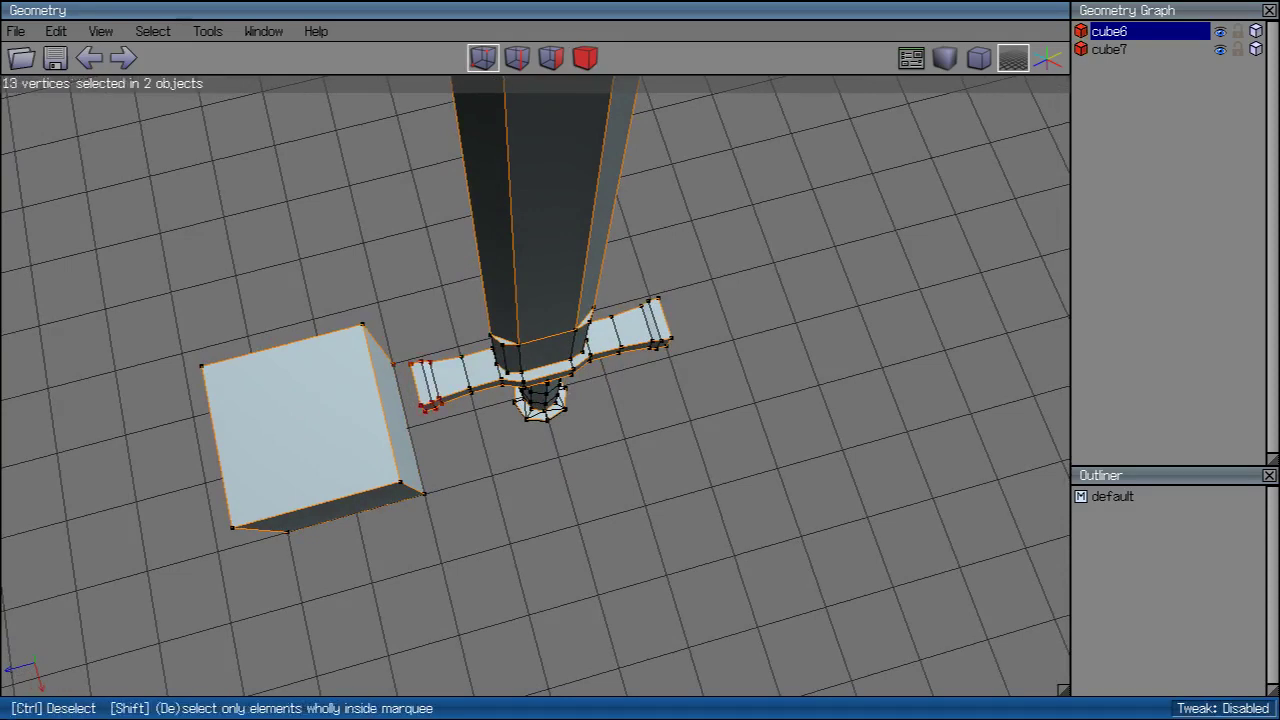
pyautogui.middleClick(535, 390)
pyautogui.click(535, 390)
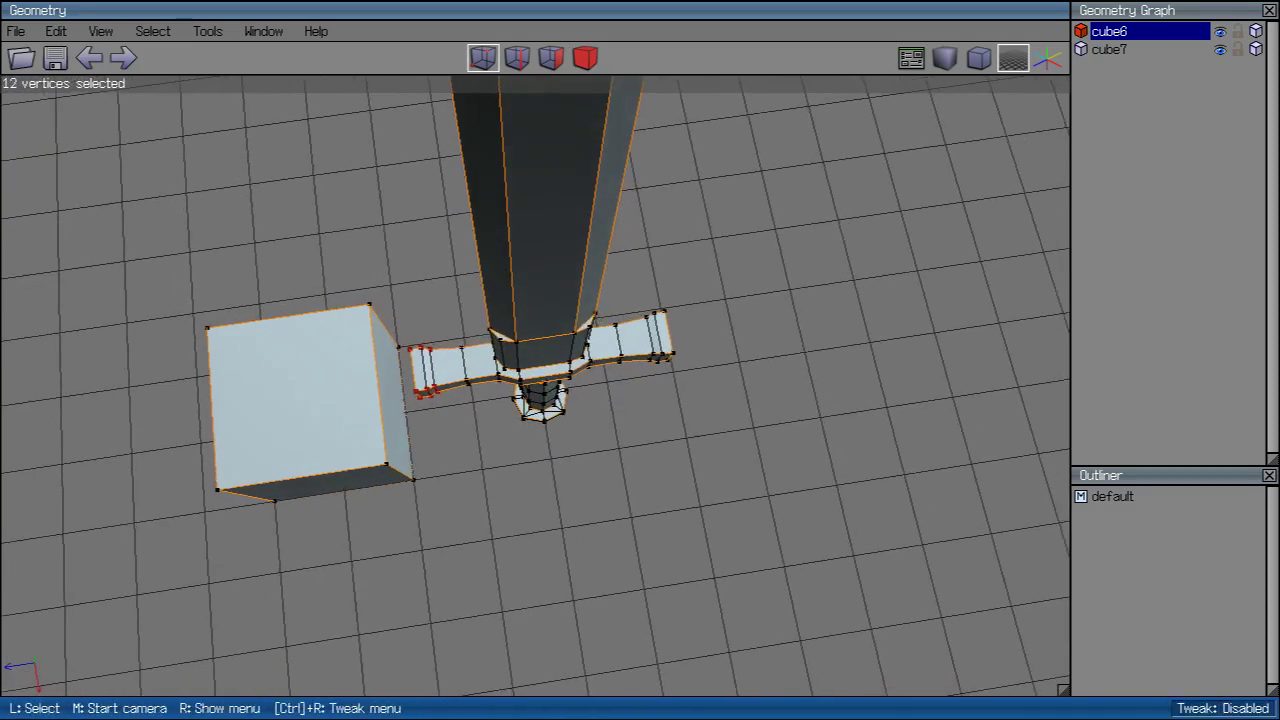
pyautogui.moveTo(630, 320); pyautogui.dragTo(690, 385)
pyautogui.middleClick(690, 385)
pyautogui.click(690, 385)
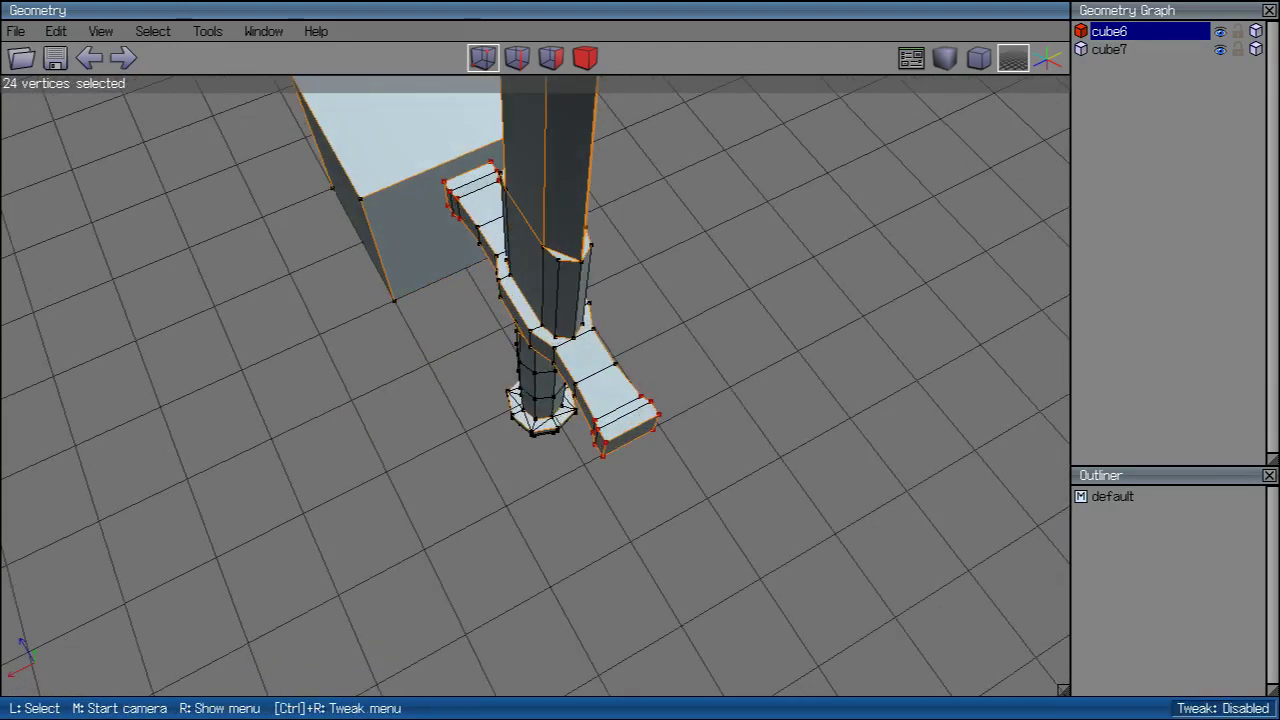
# Step: Add the vertices of the middle edge loop on each crossguard arm to the selection
pyautogui.middleClick(690, 385)
pyautogui.click(674, 228)
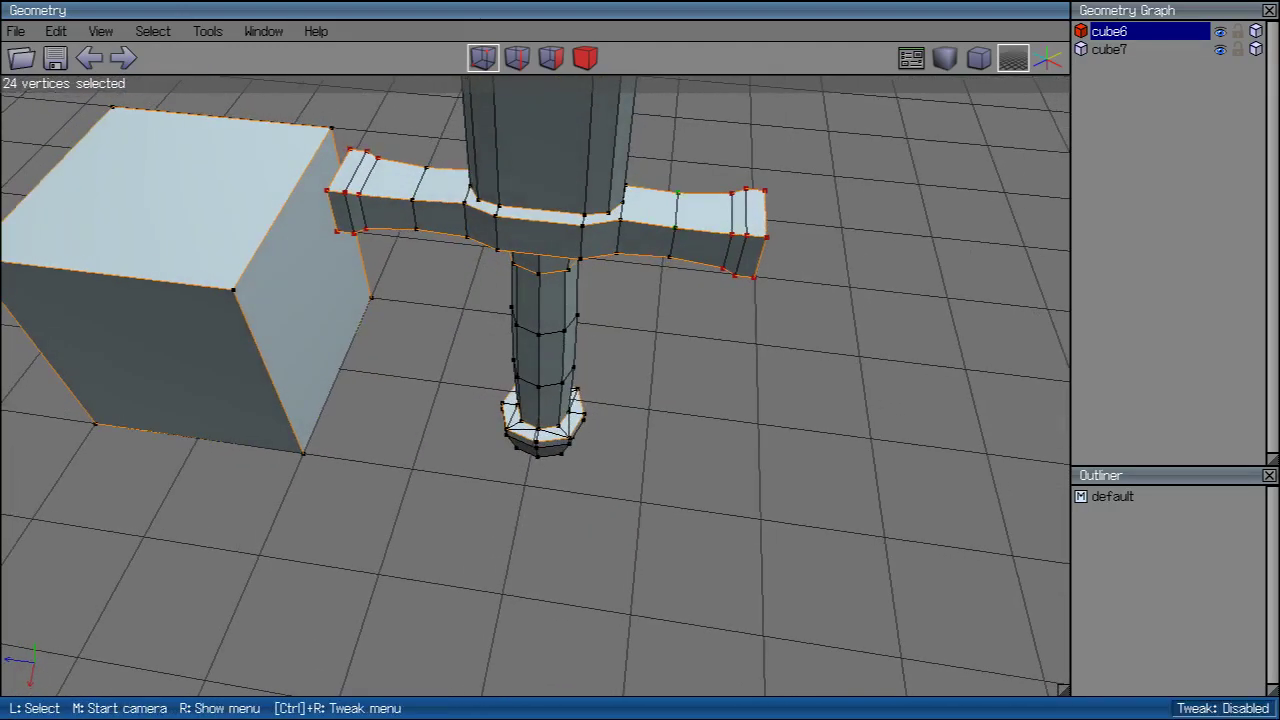
pyautogui.moveTo(678, 193); pyautogui.dragTo(710, 225)
pyautogui.middleClick(710, 225)
pyautogui.click(710, 225)
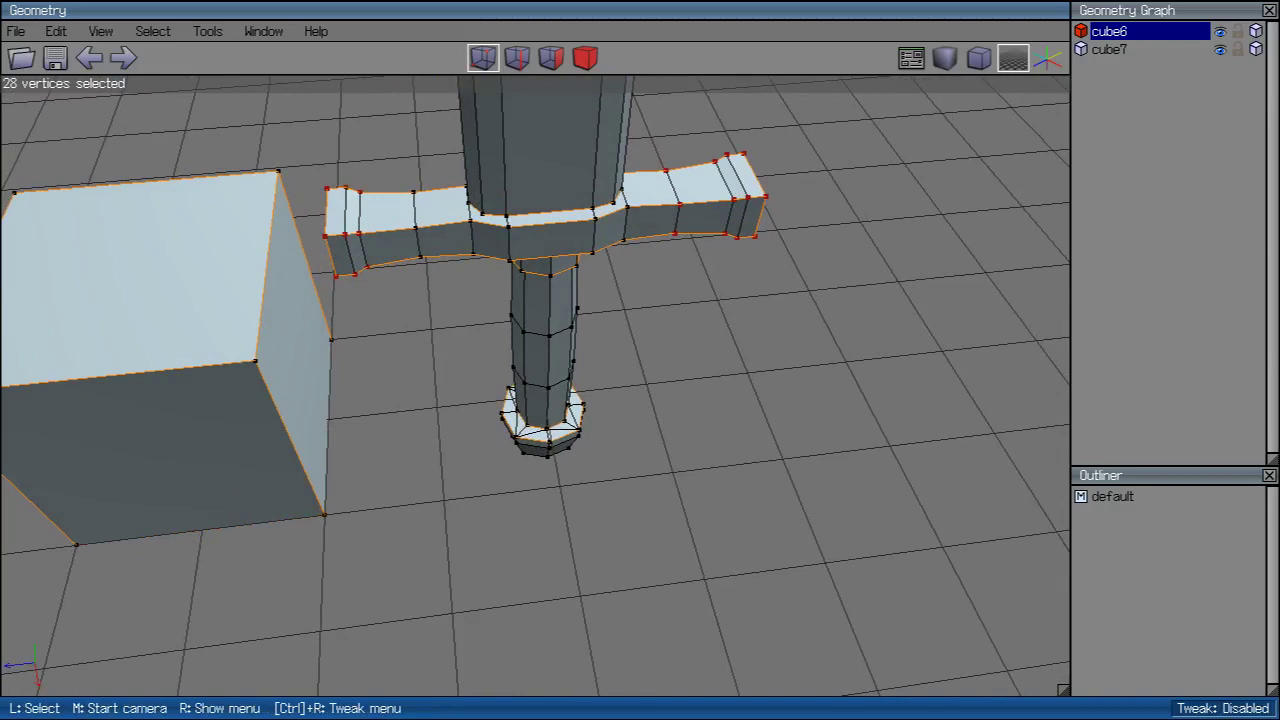
pyautogui.moveTo(398, 175); pyautogui.dragTo(432, 268)
pyautogui.middleClick(432, 268)
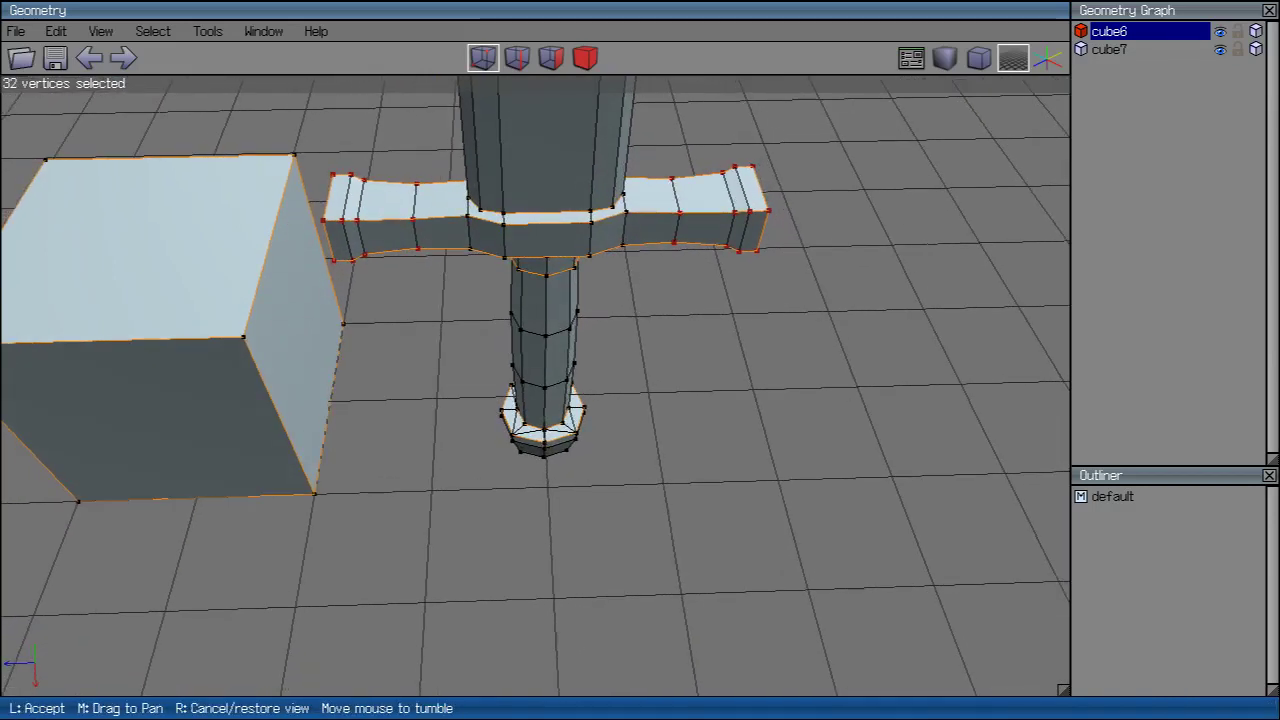